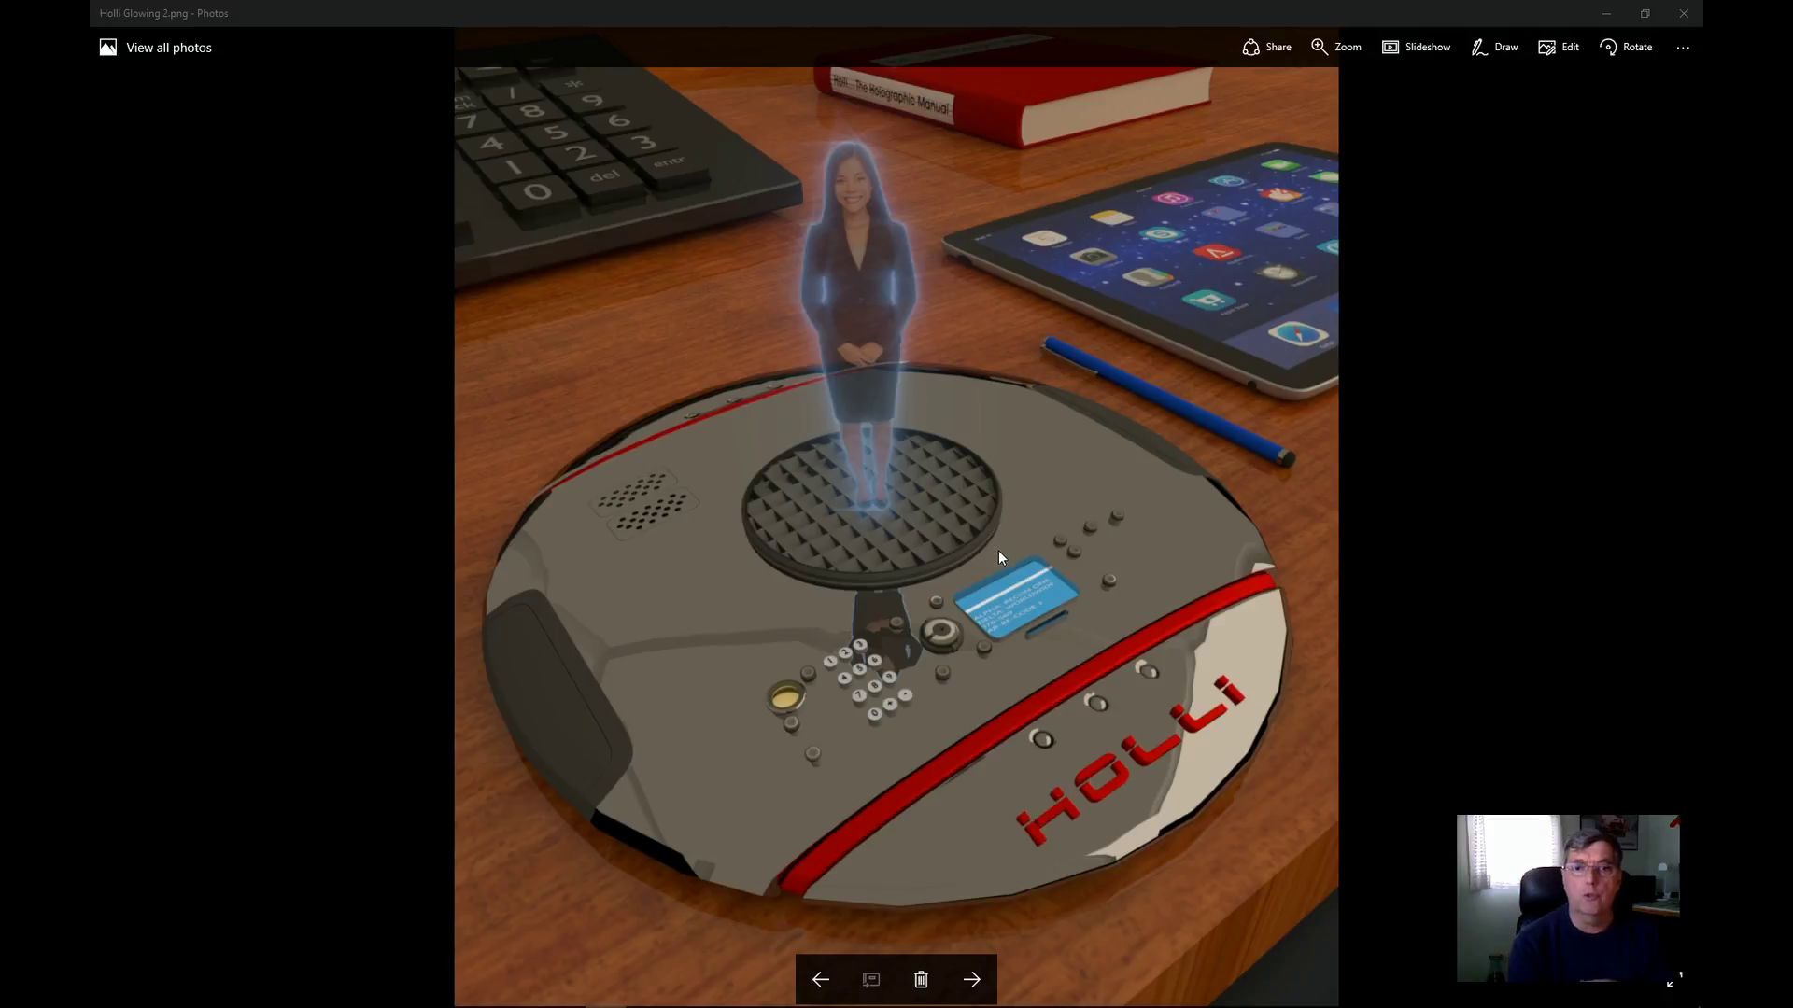
View the desktop images Holli.png, Holli Black Background.png and Holli Alpha Mask.png one after another, closing each
left_click(1606, 13)
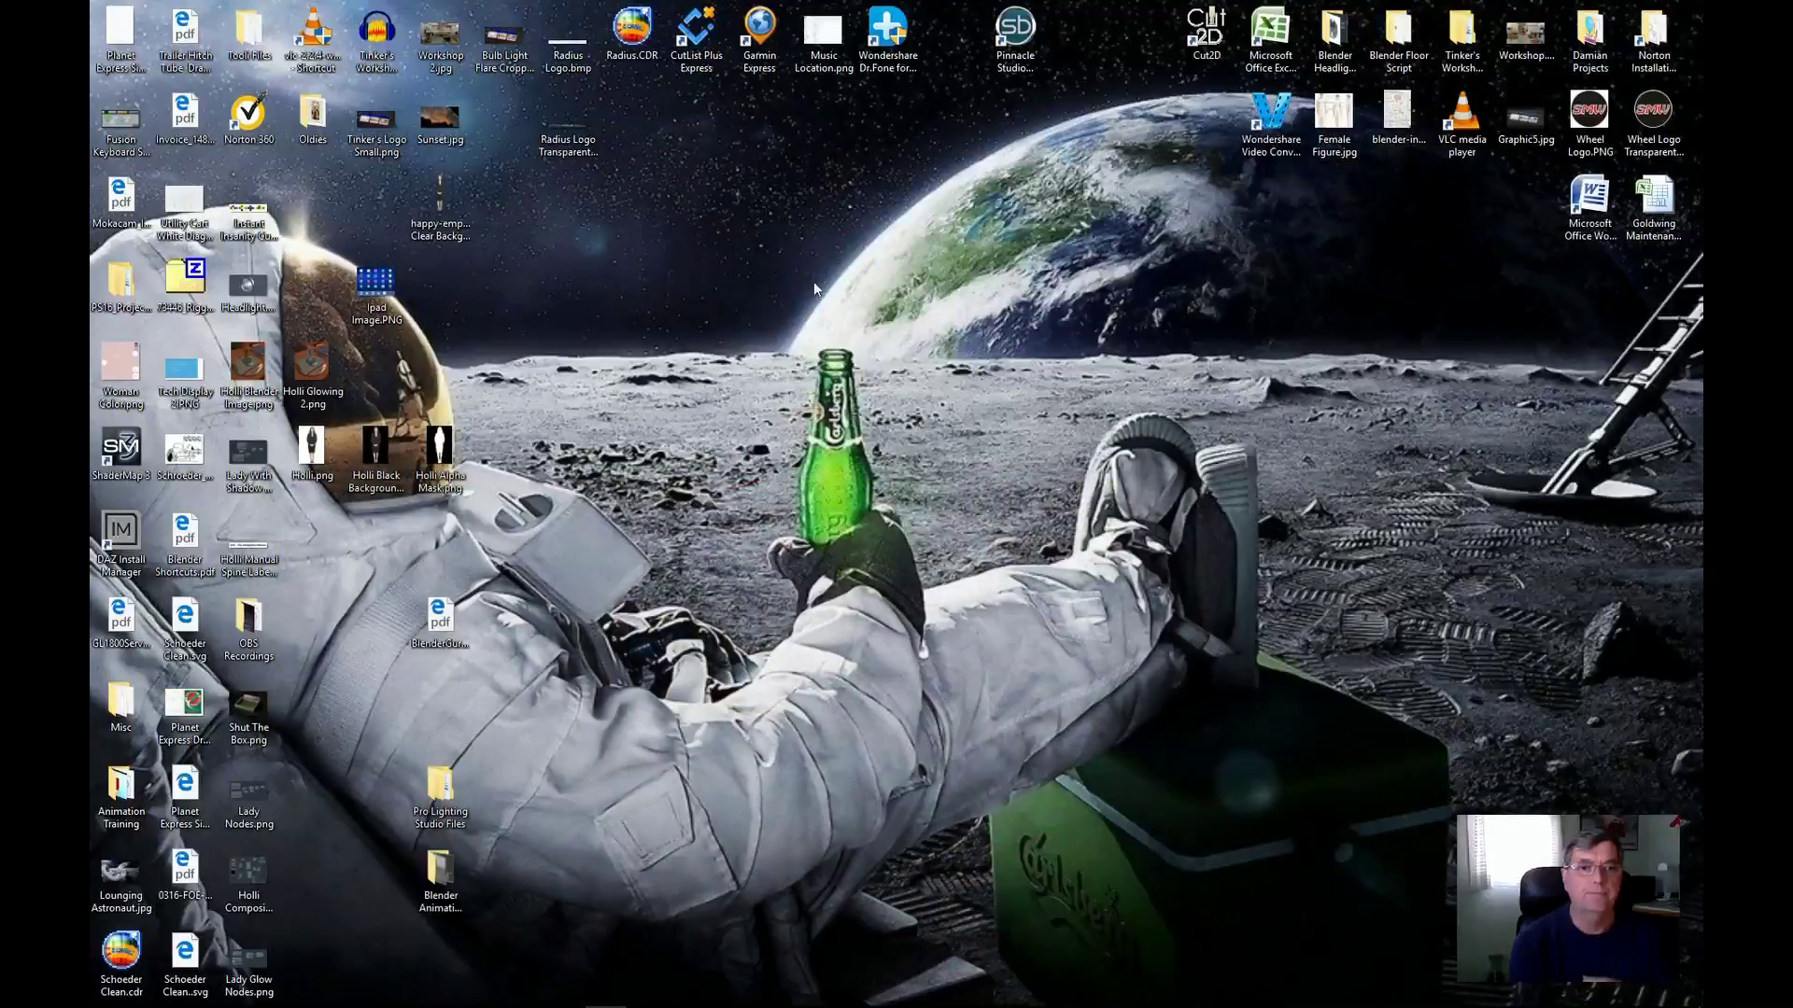
double_click(310, 452)
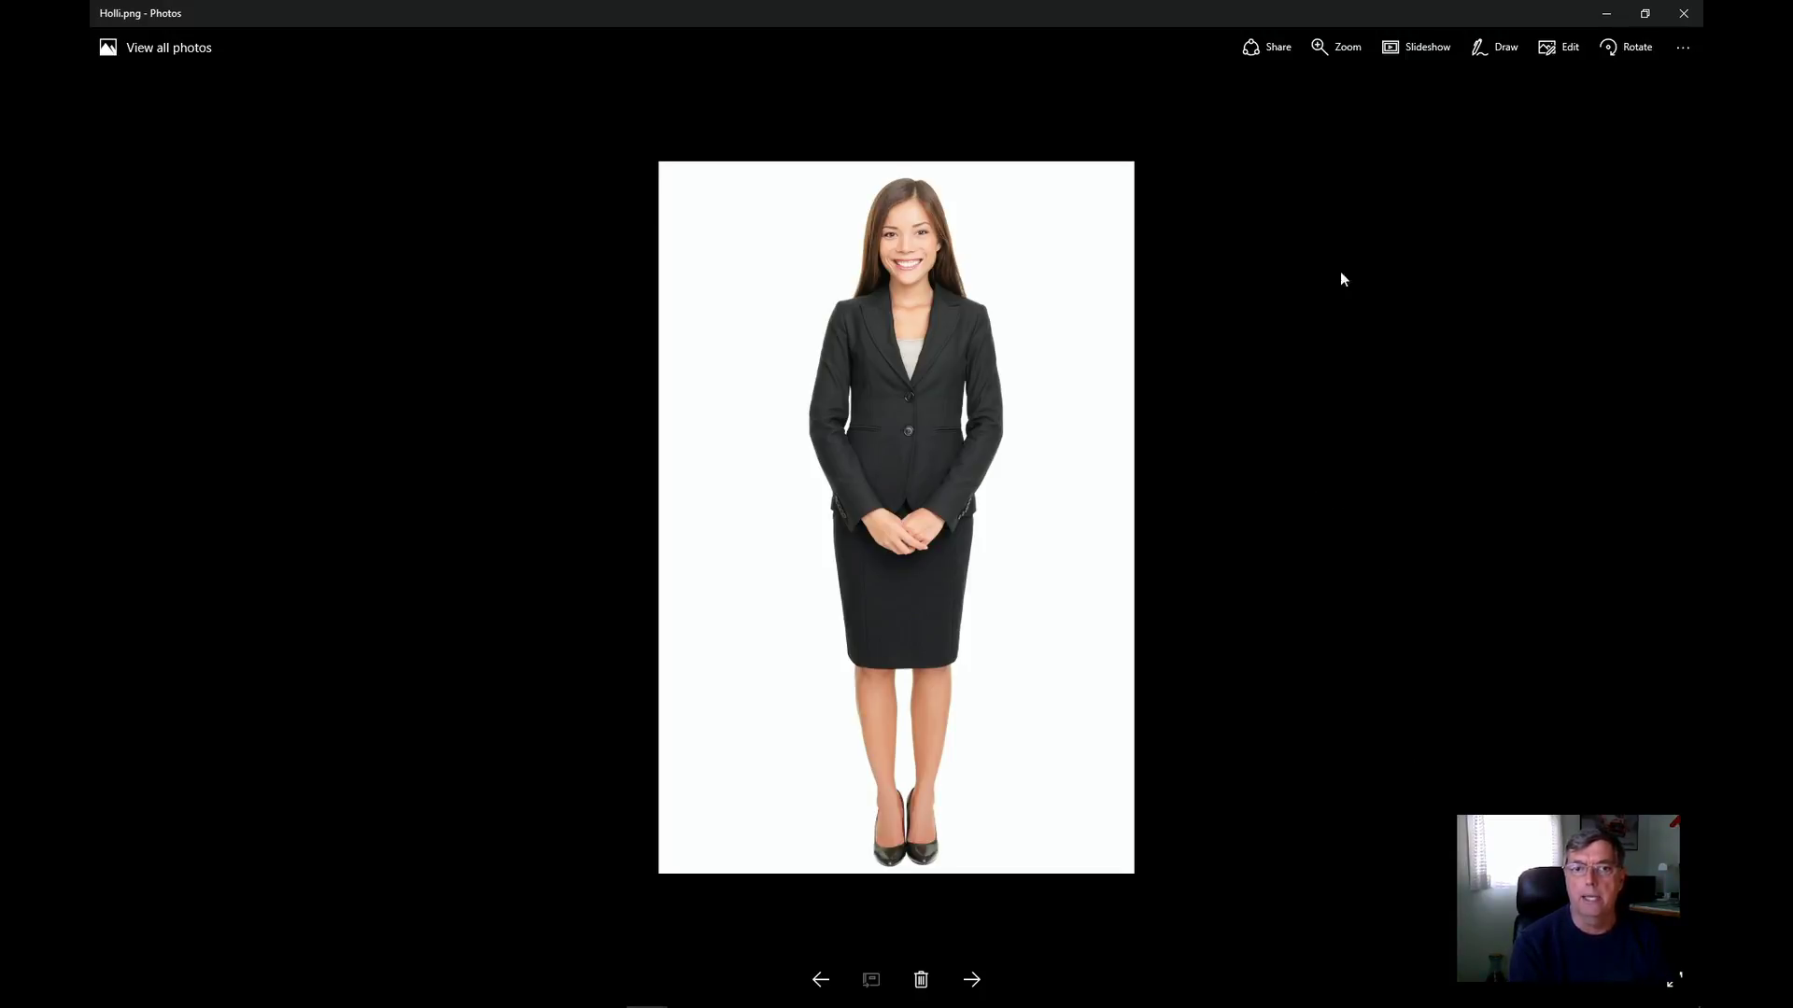
left_click(1690, 21)
double_click(377, 449)
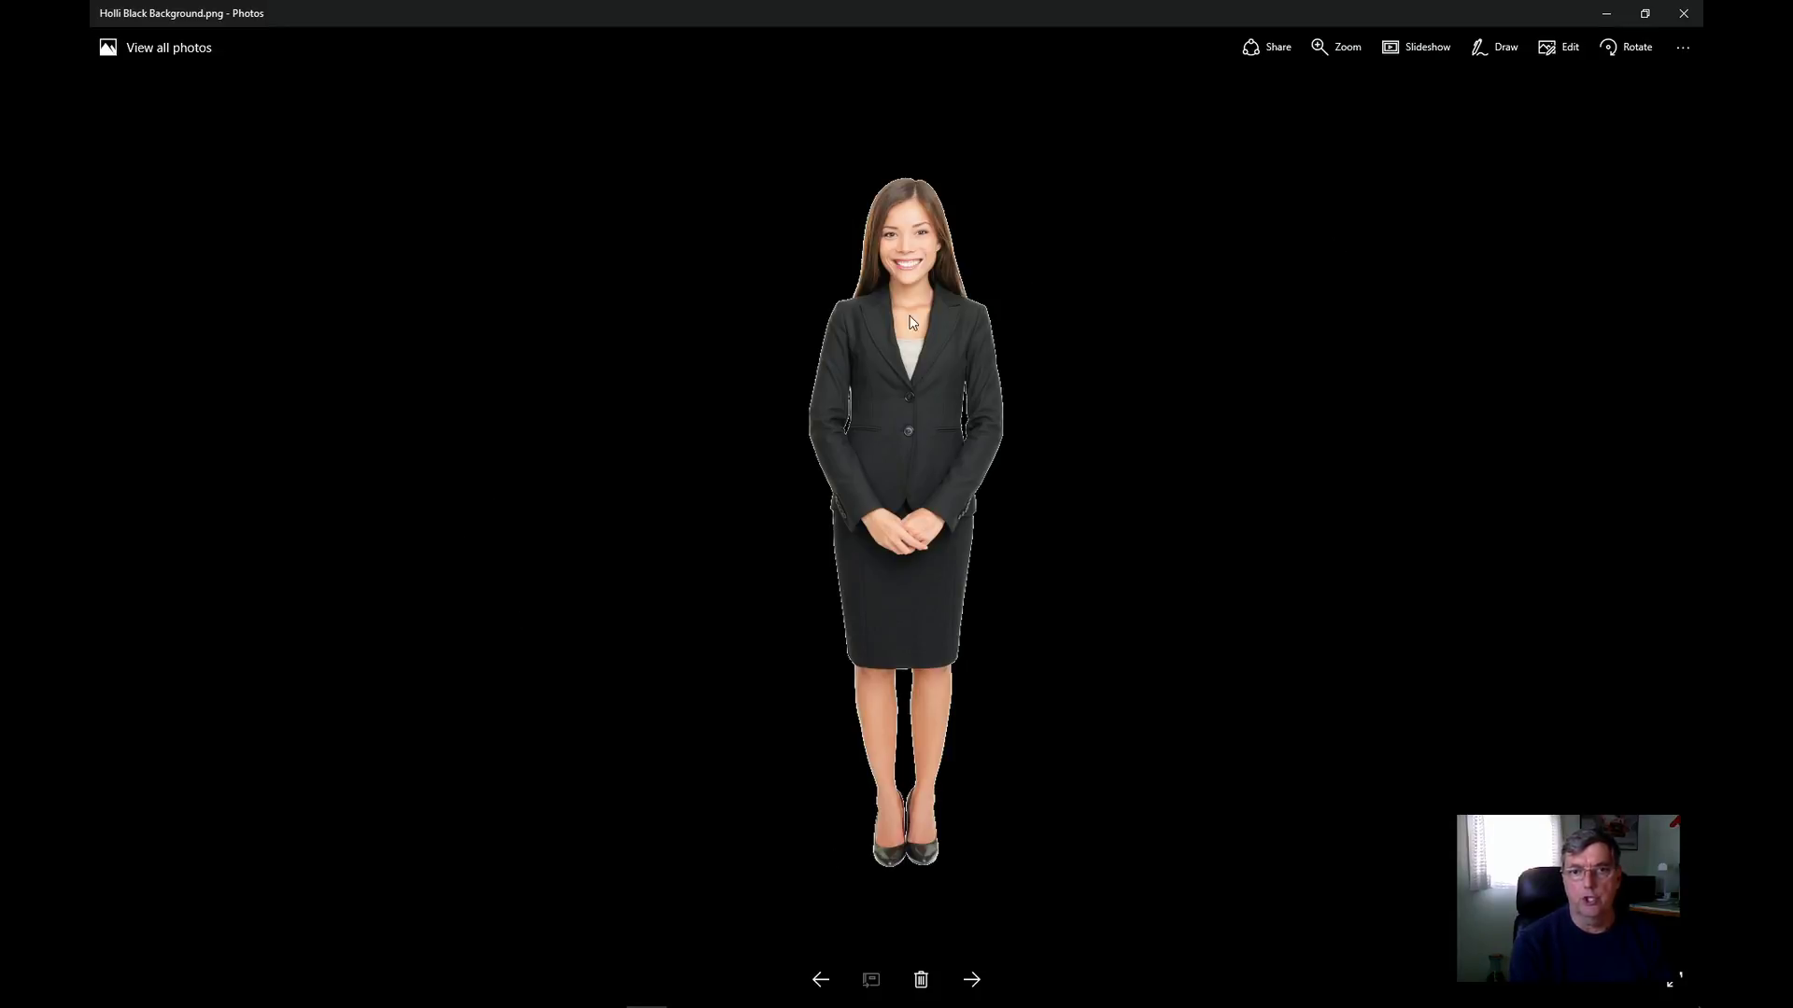
left_click(1686, 13)
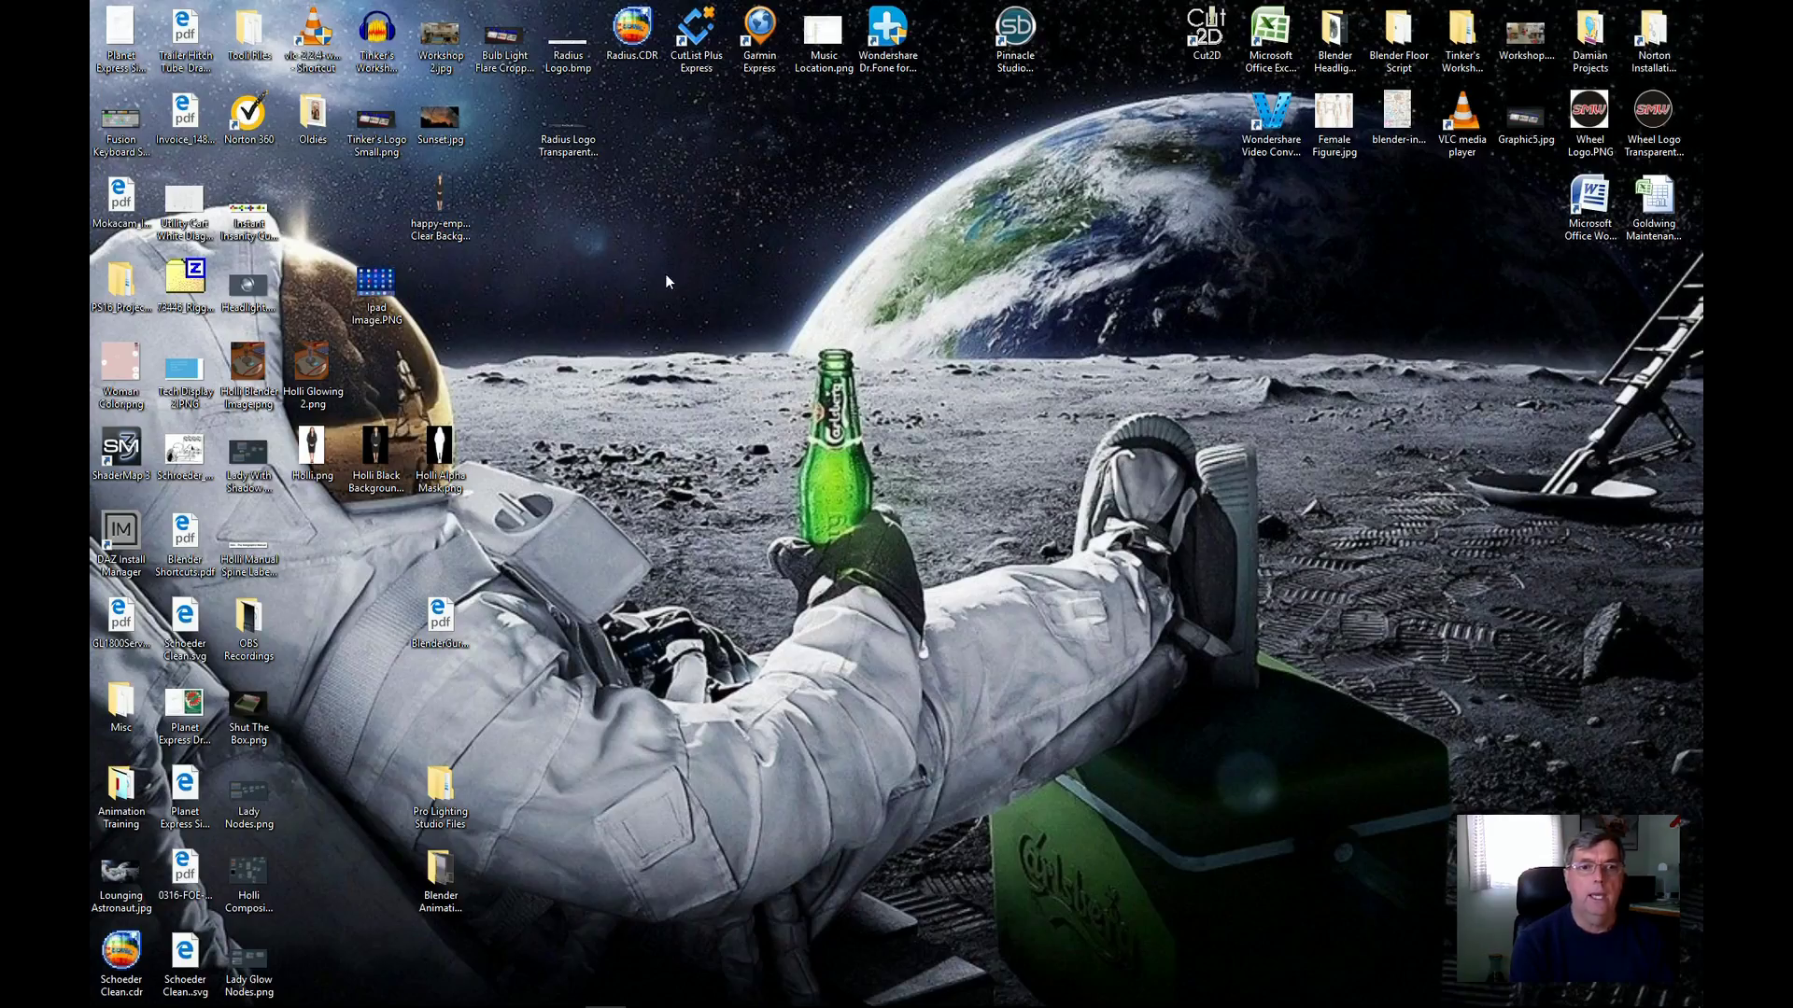
double_click(442, 451)
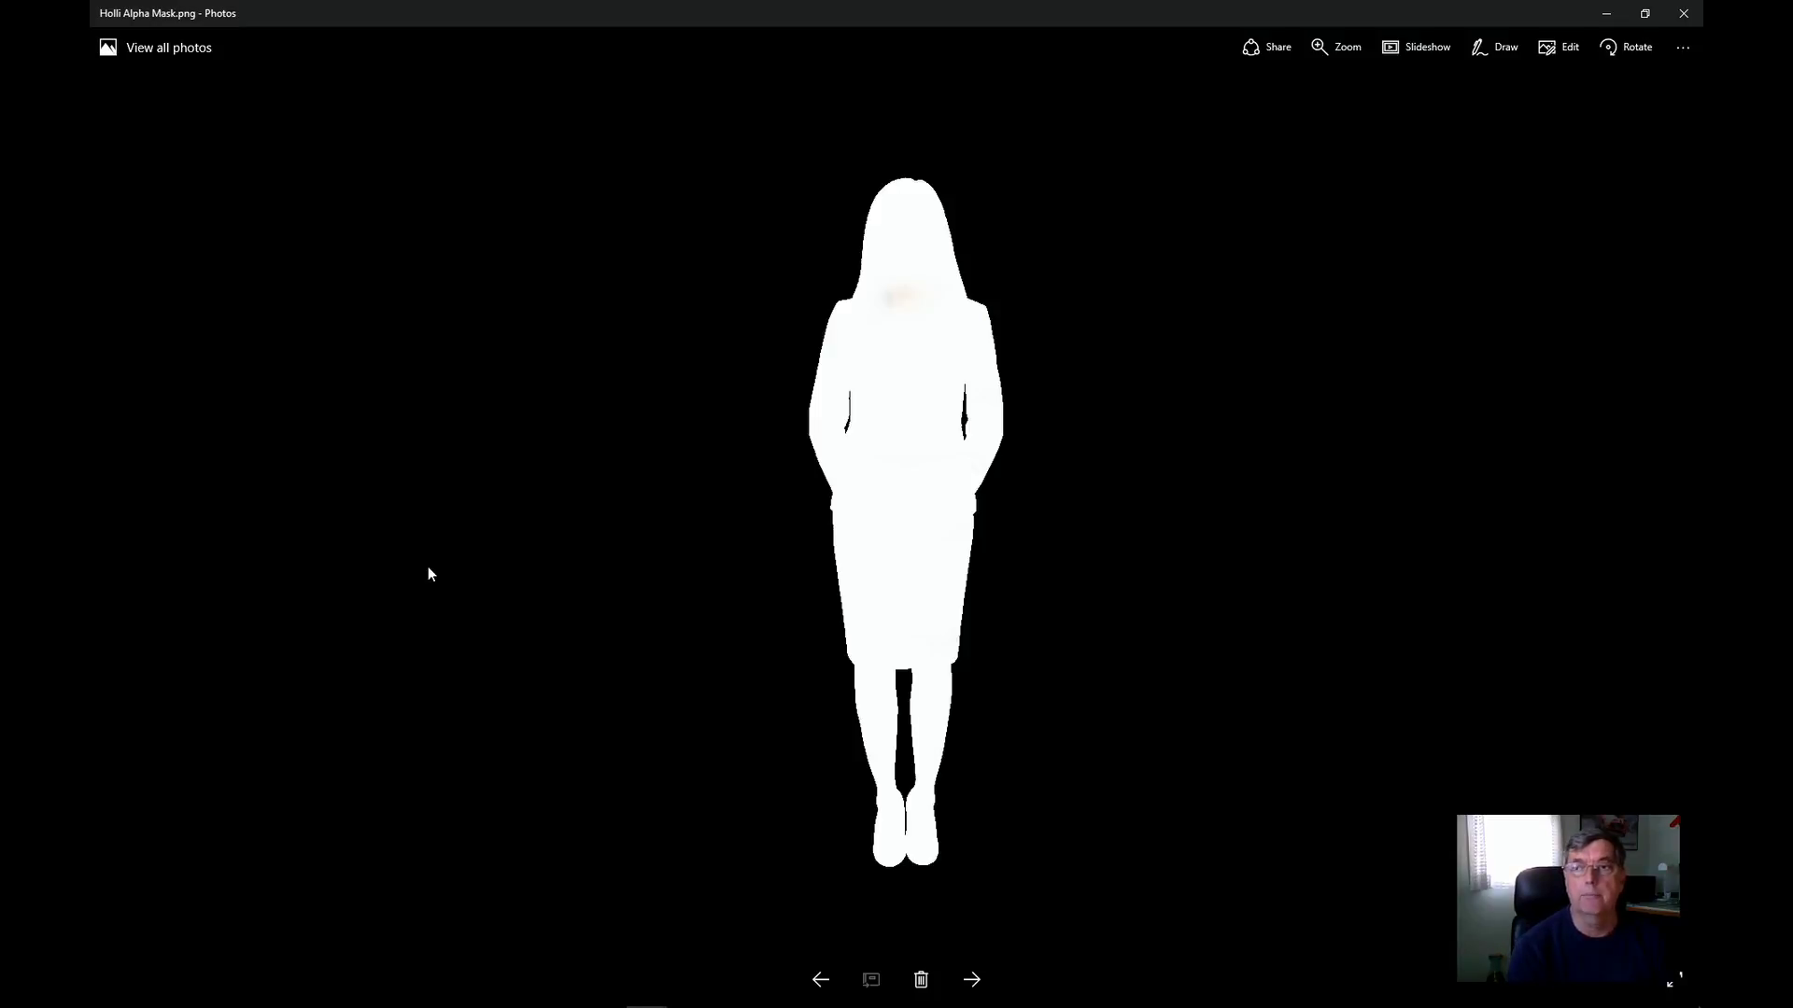
left_click(1684, 13)
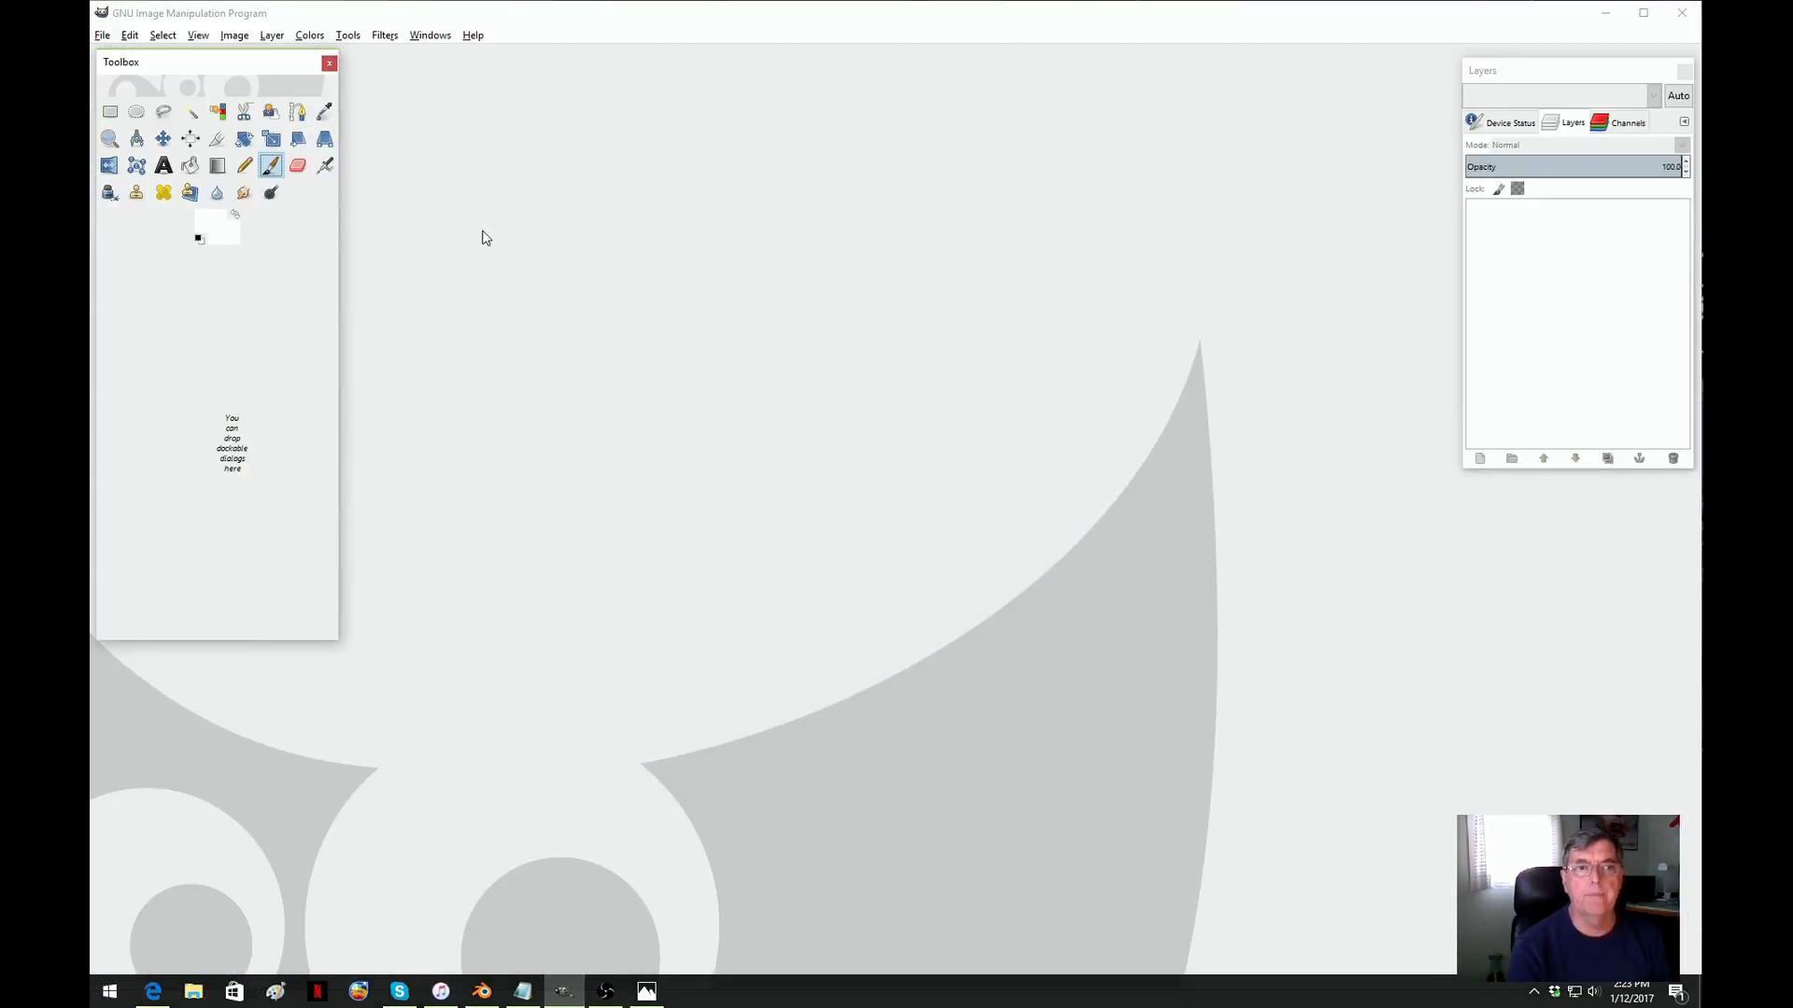
Switch to GIMP and open the recently used image Holli.png
left_click(103, 35)
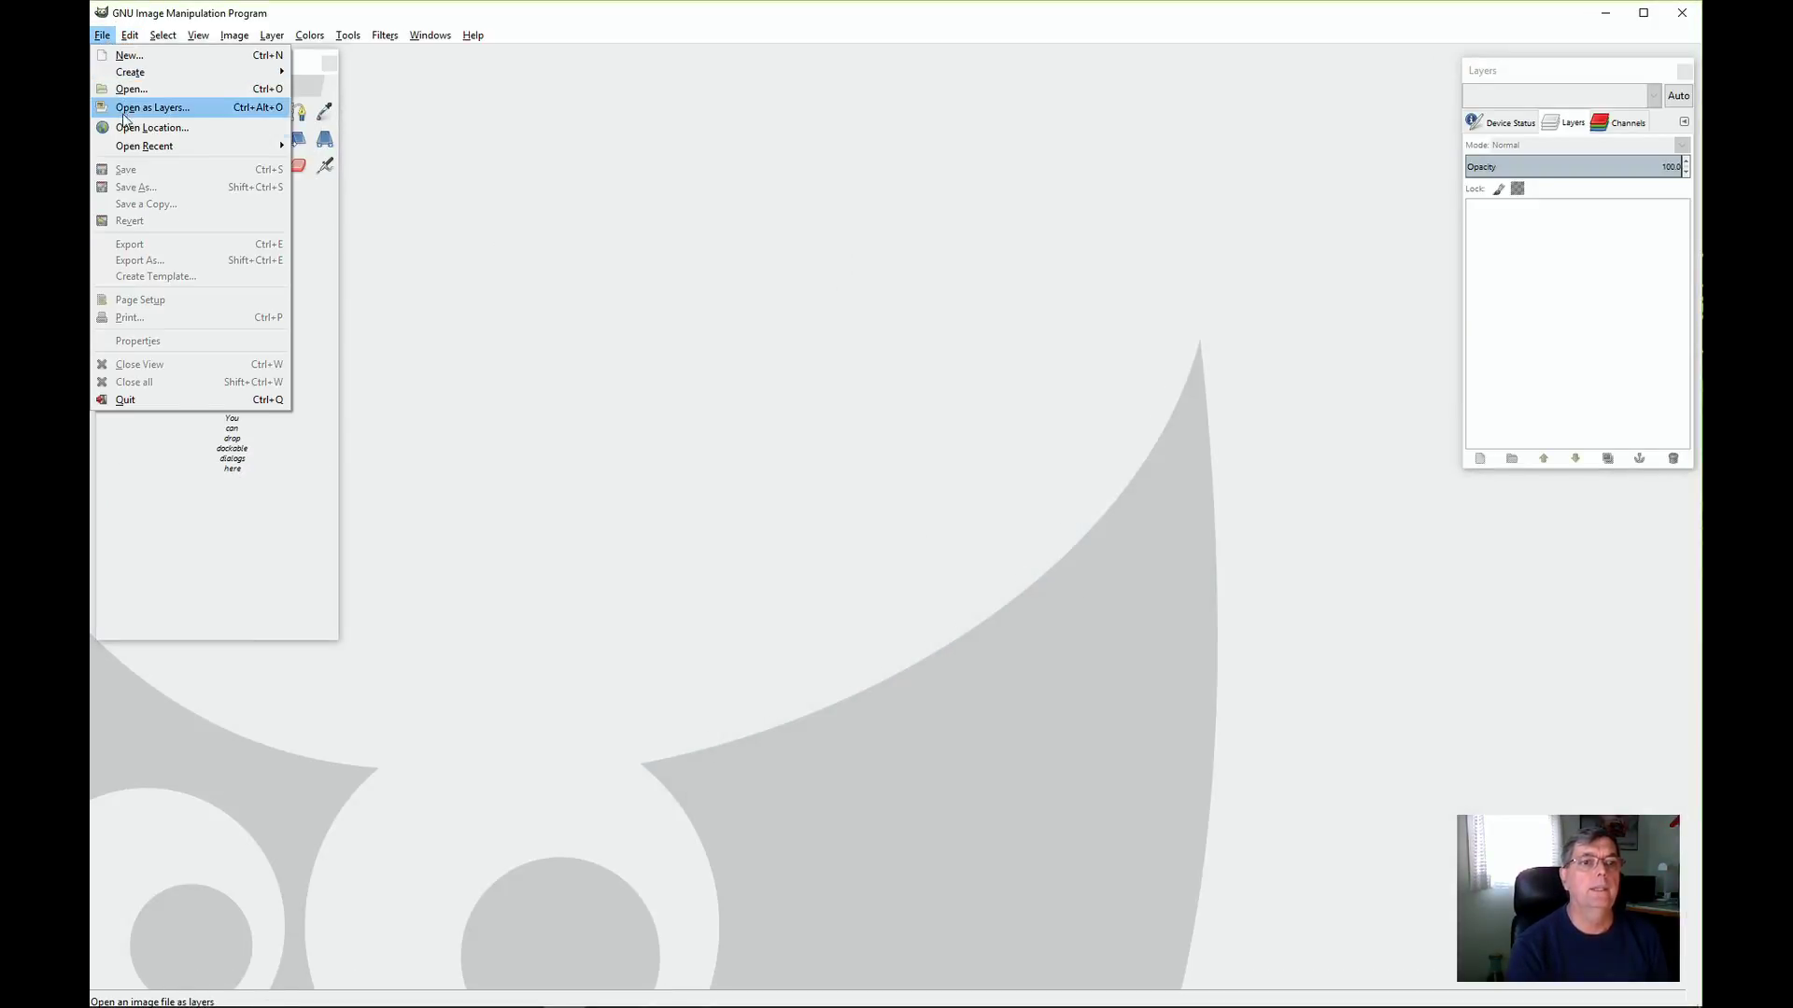
mouse_move(140, 148)
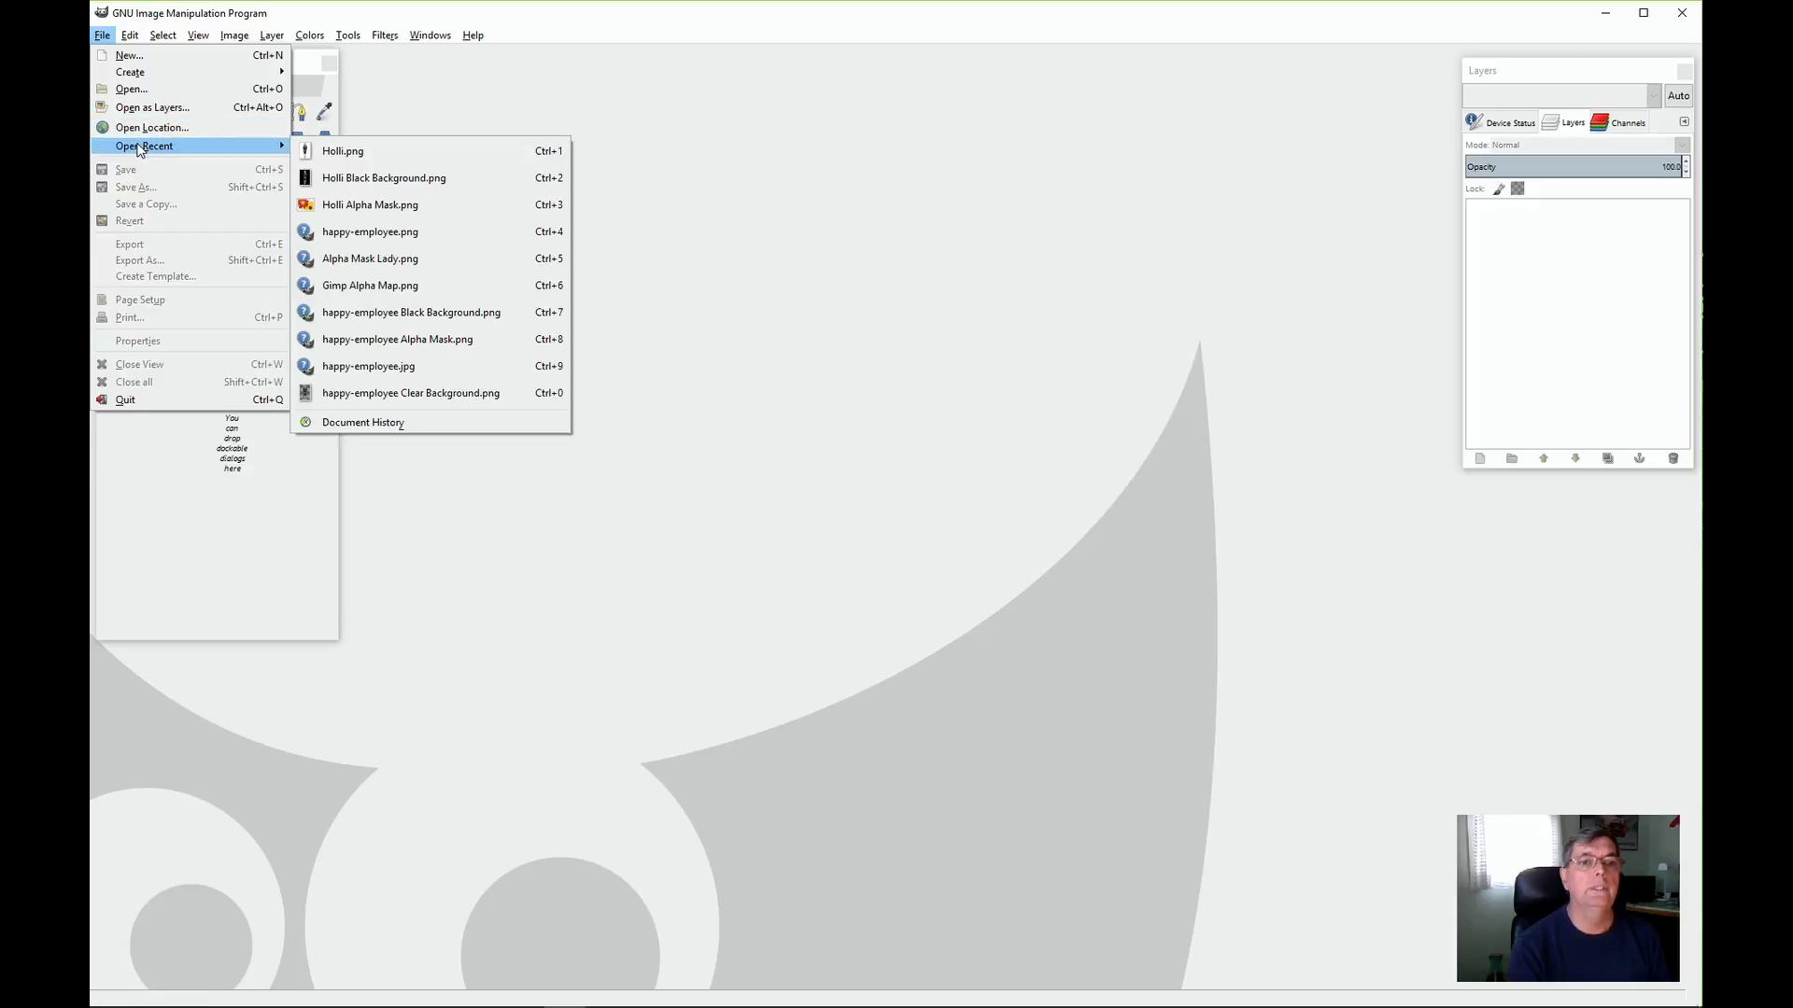
left_click(360, 151)
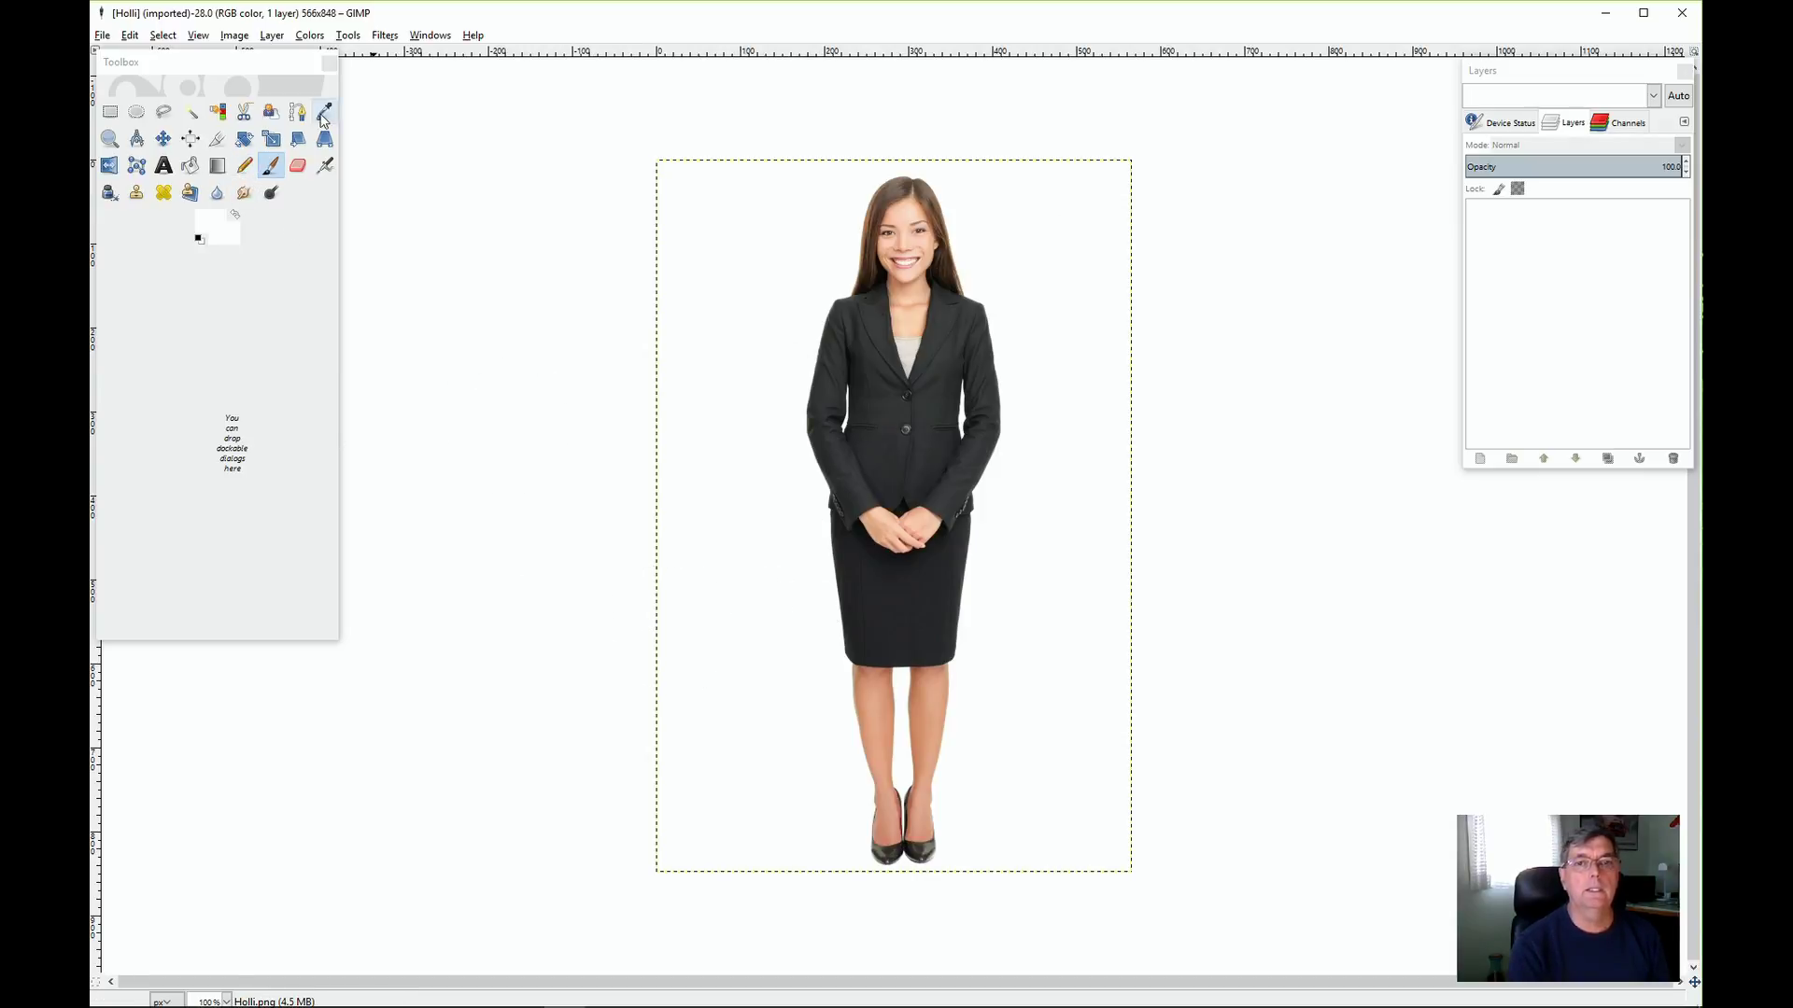
Fuzzy-select the white background around the woman and invert its colors to black
left_click(192, 113)
left_click(757, 370)
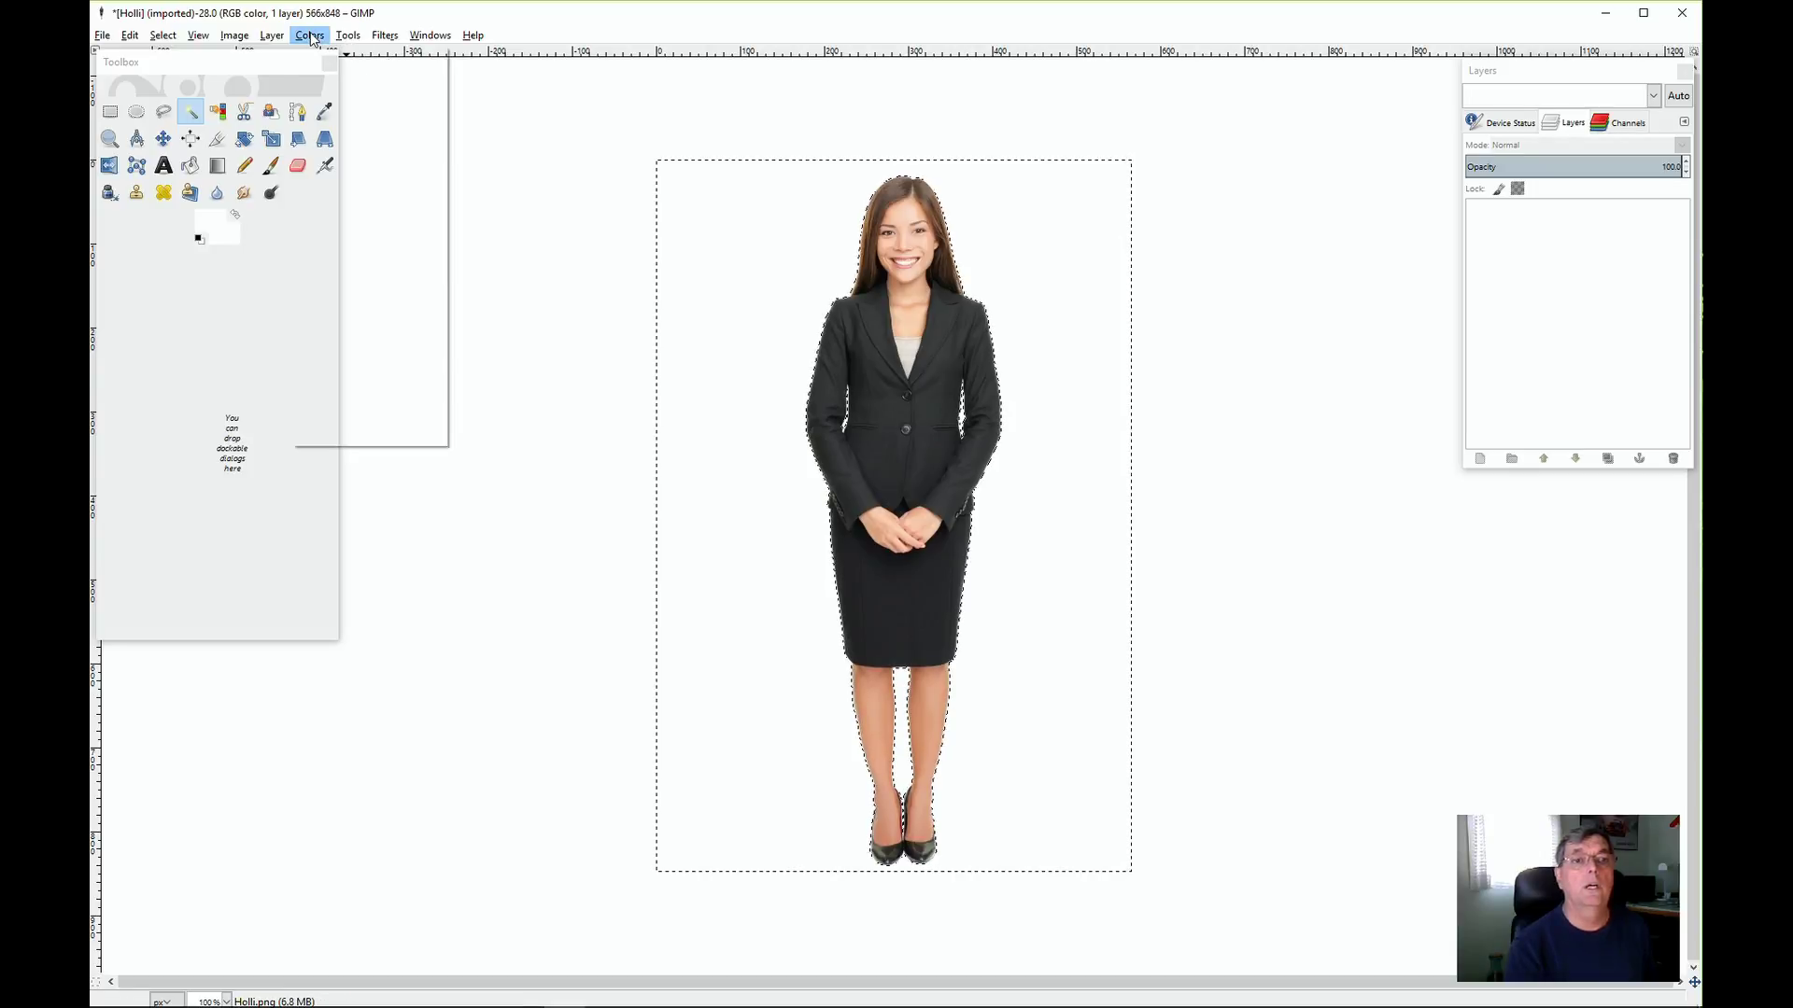
left_click(309, 35)
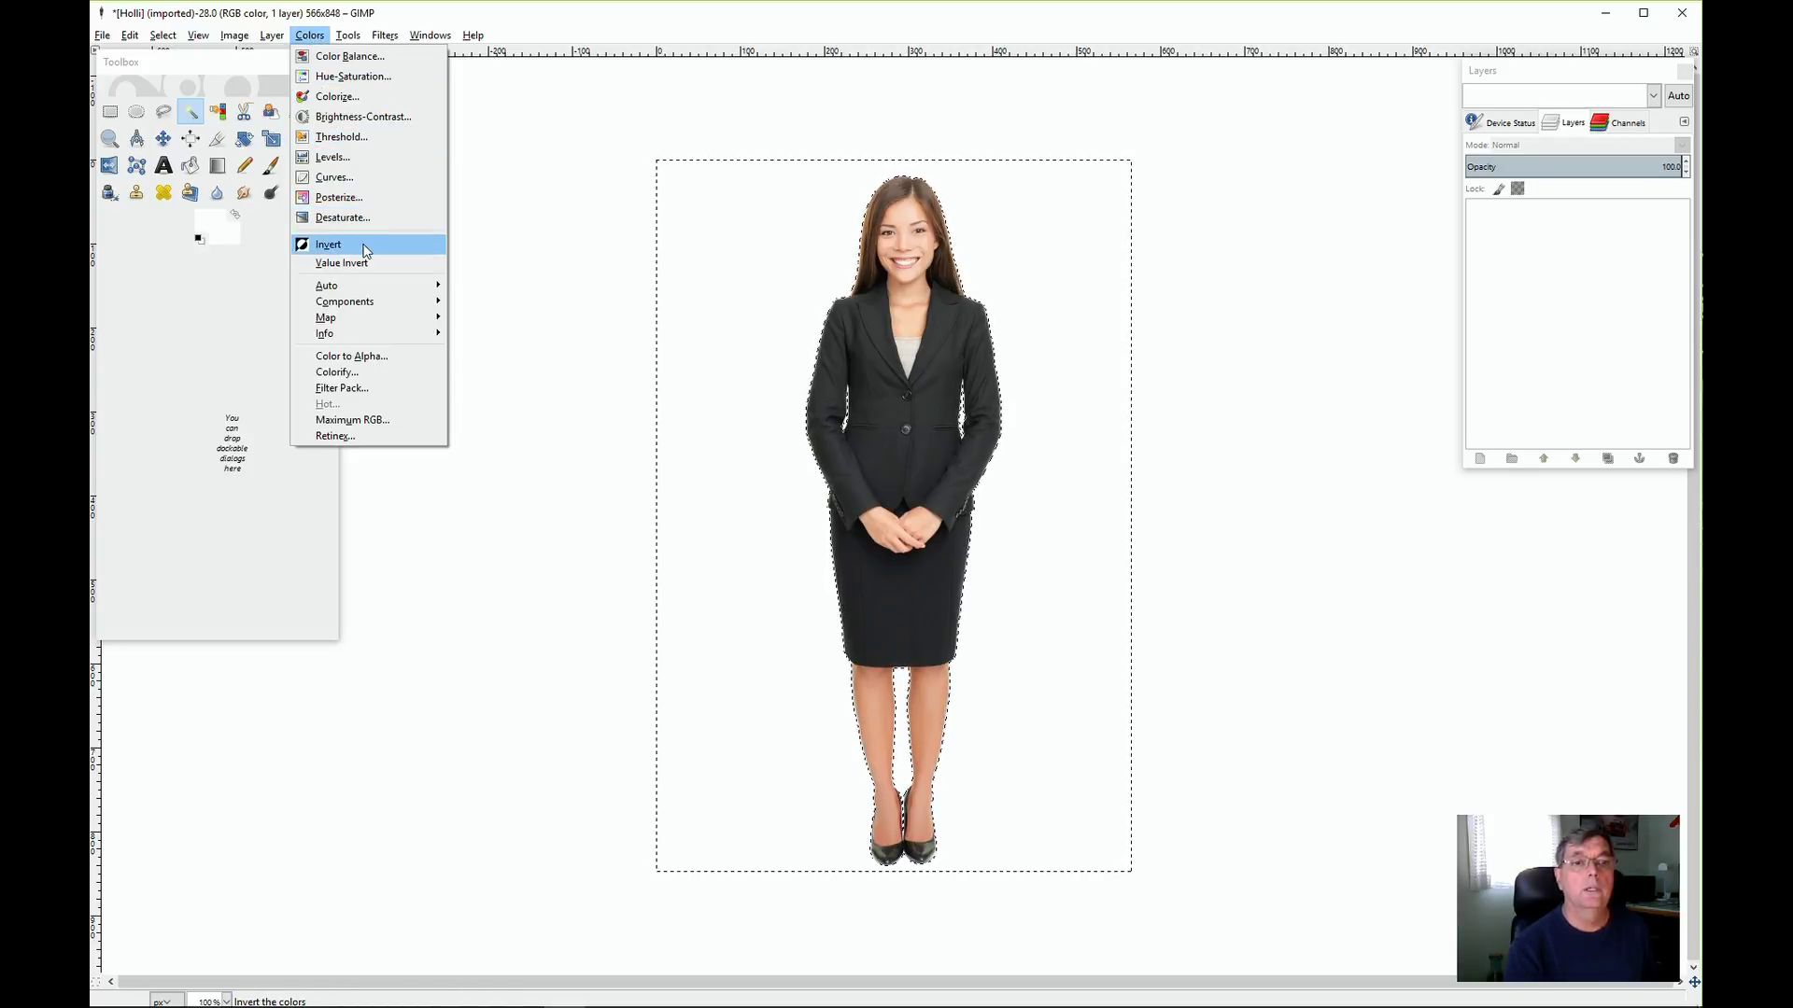
left_click(366, 245)
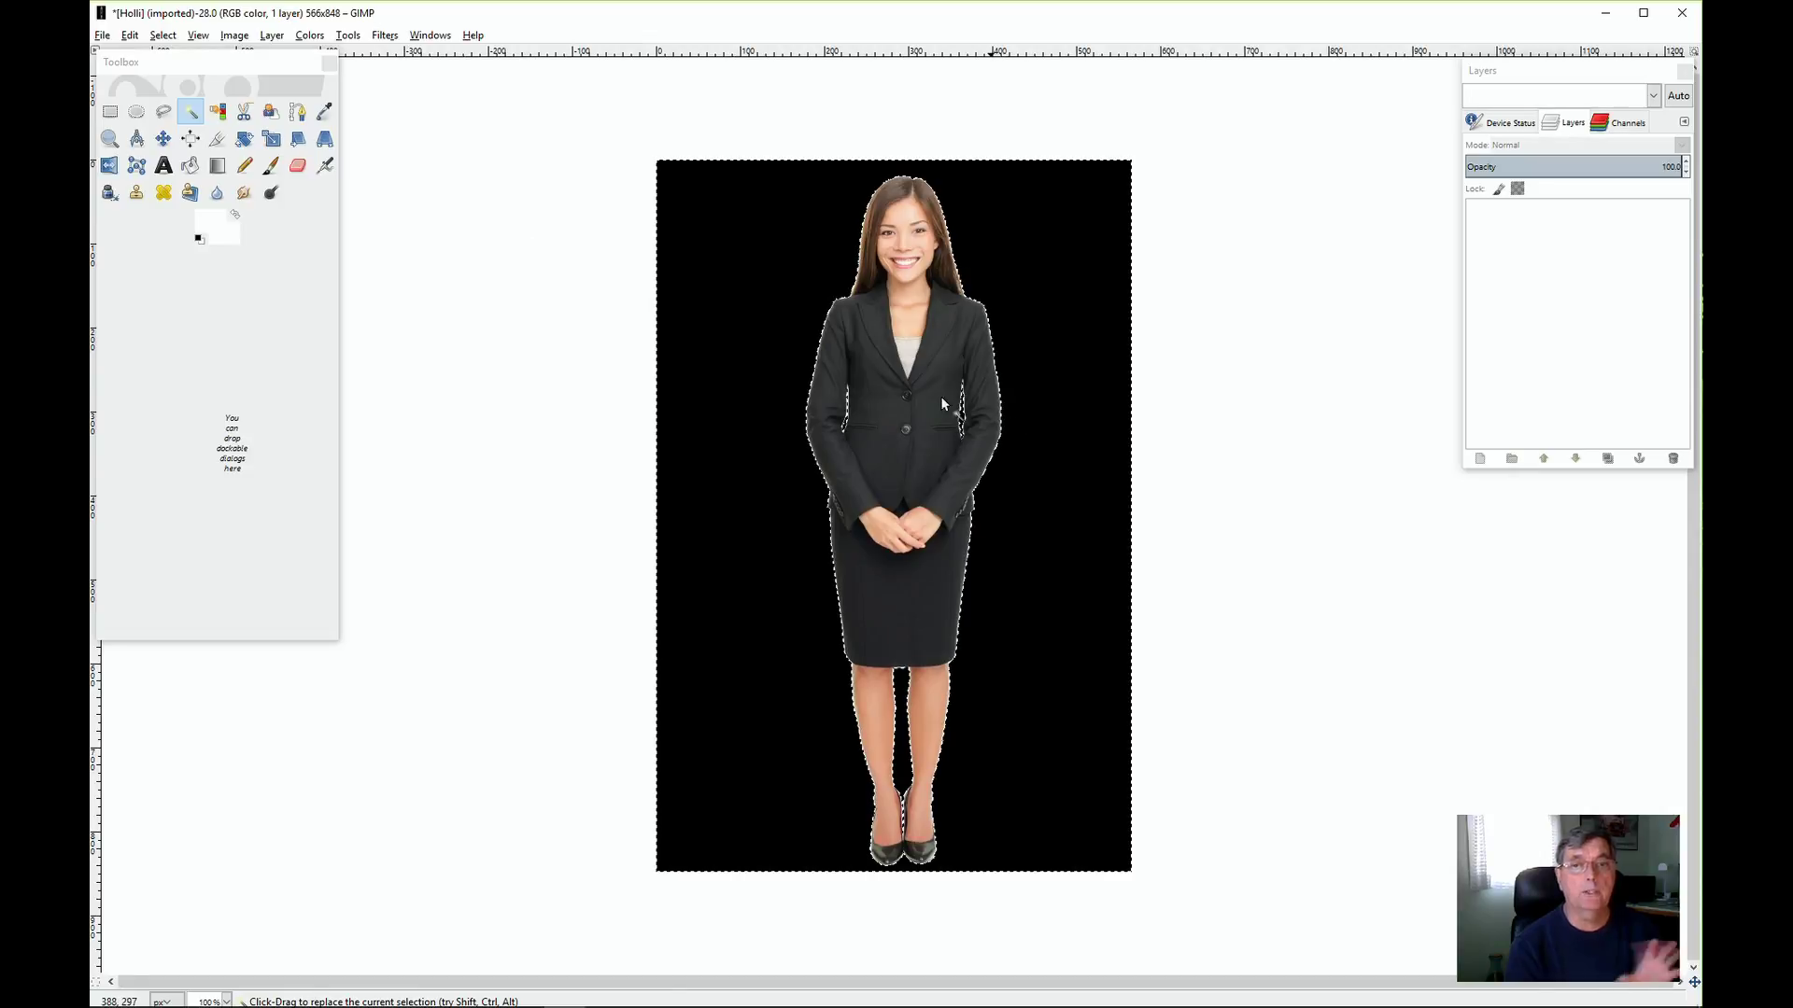
Export the image to the Desktop as Holli Black Background.png, replacing the existing file and keeping the offered PNG options
left_click(101, 35)
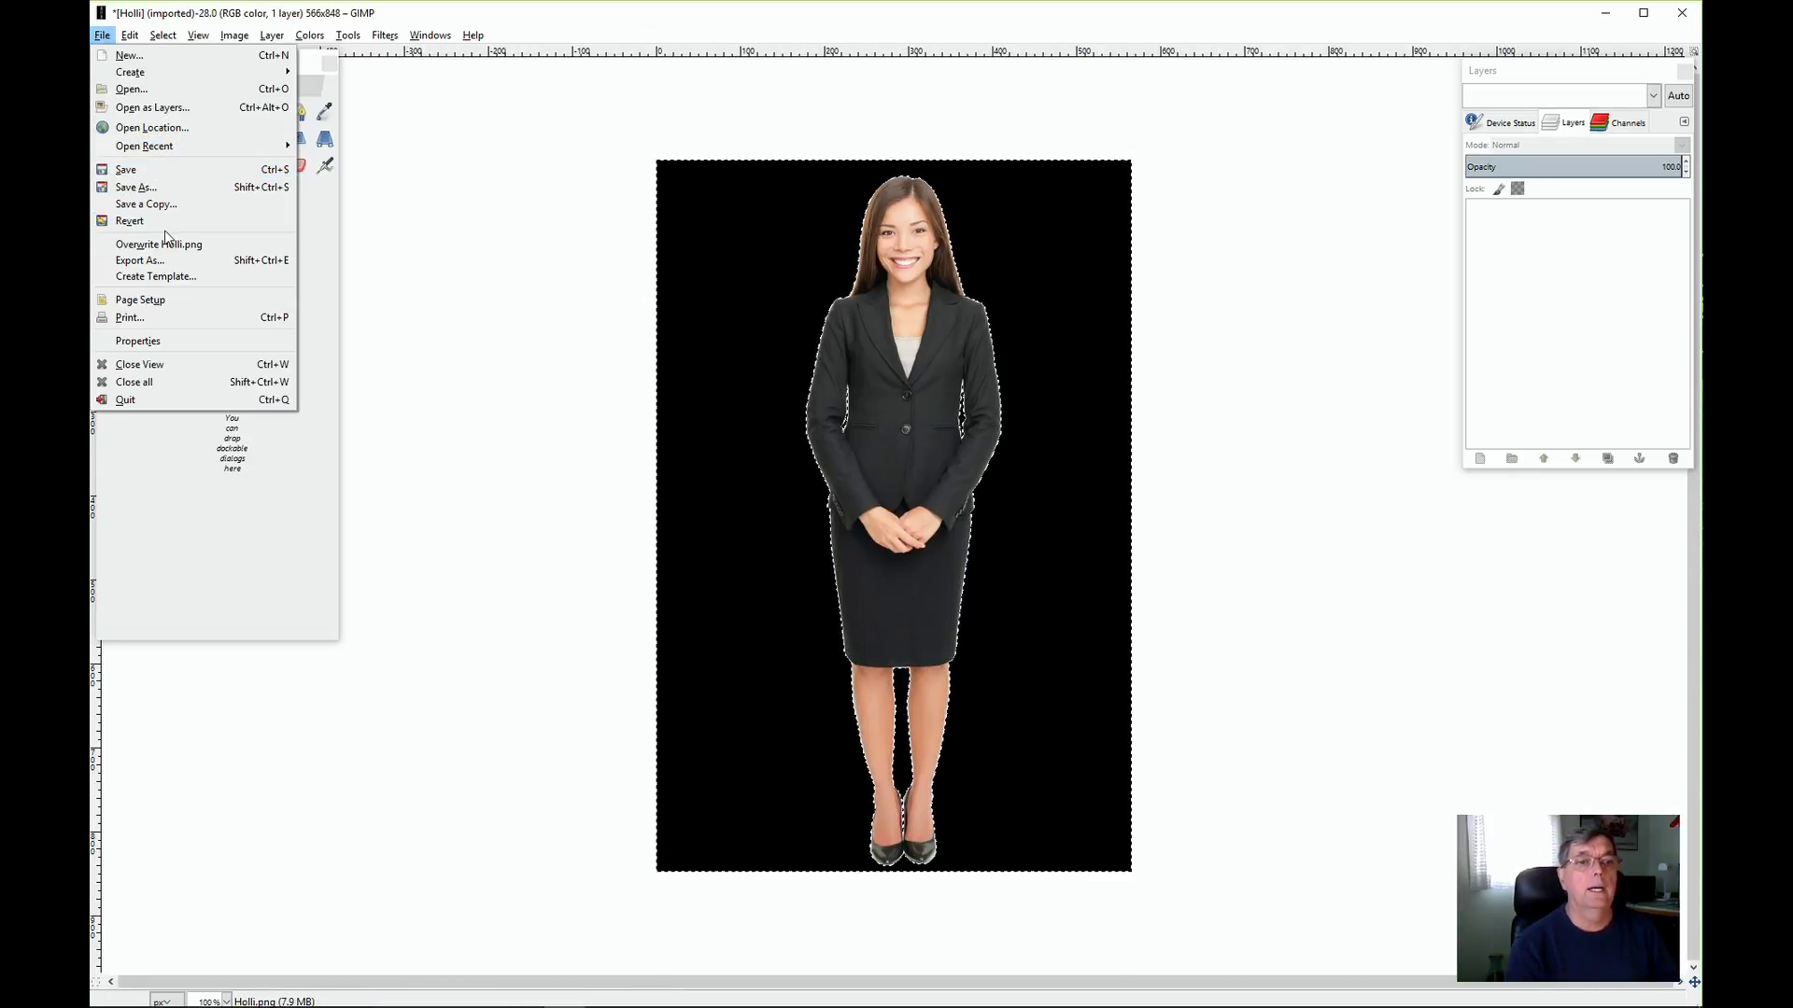
left_click(171, 267)
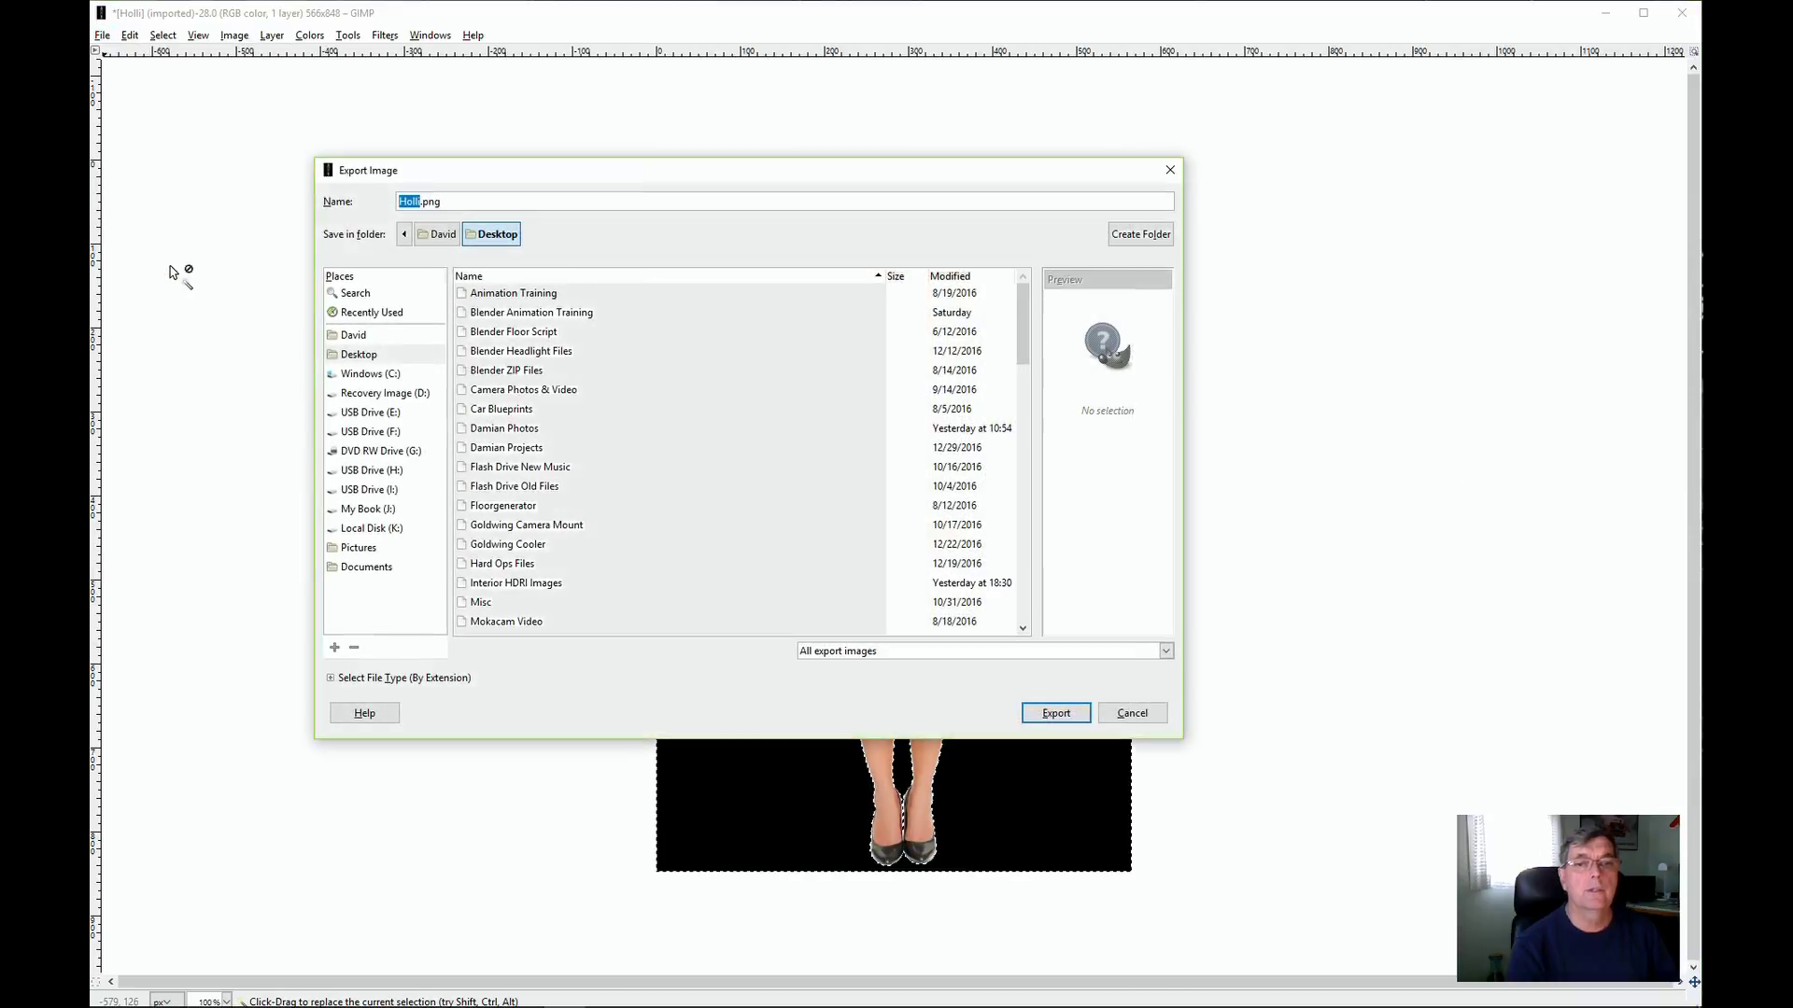
left_click_drag(1016, 347, 989, 503)
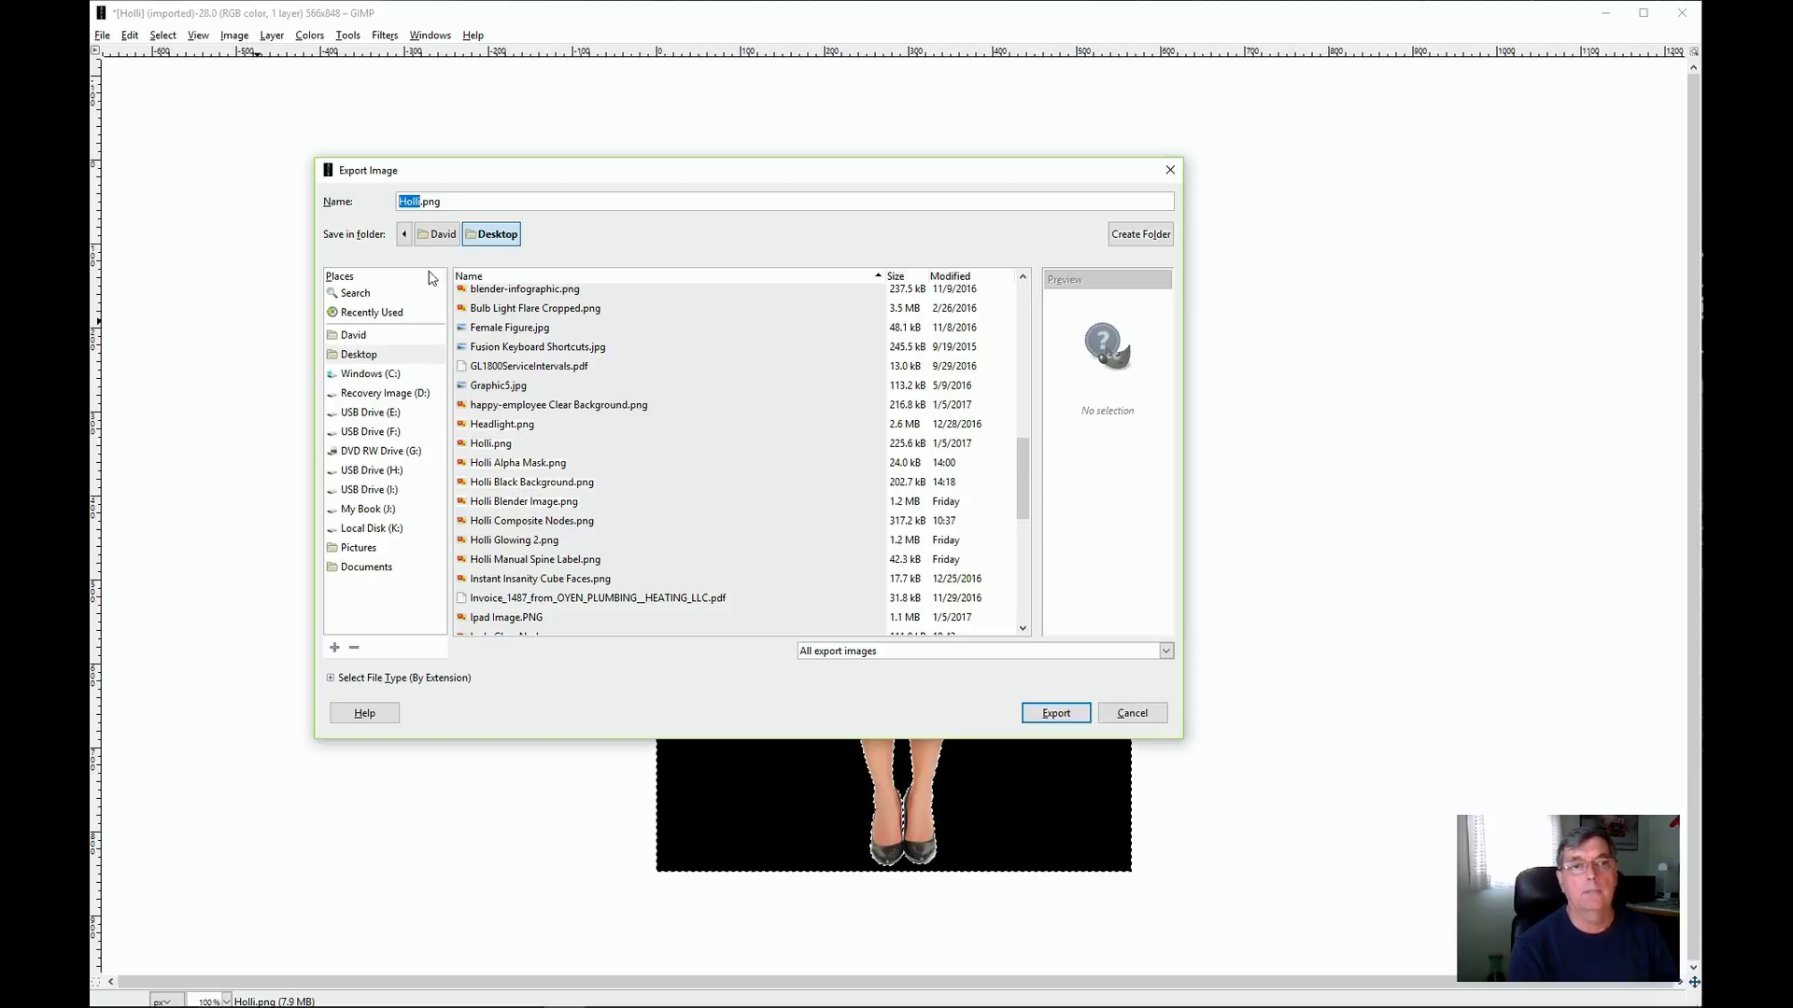
left_click(541, 489)
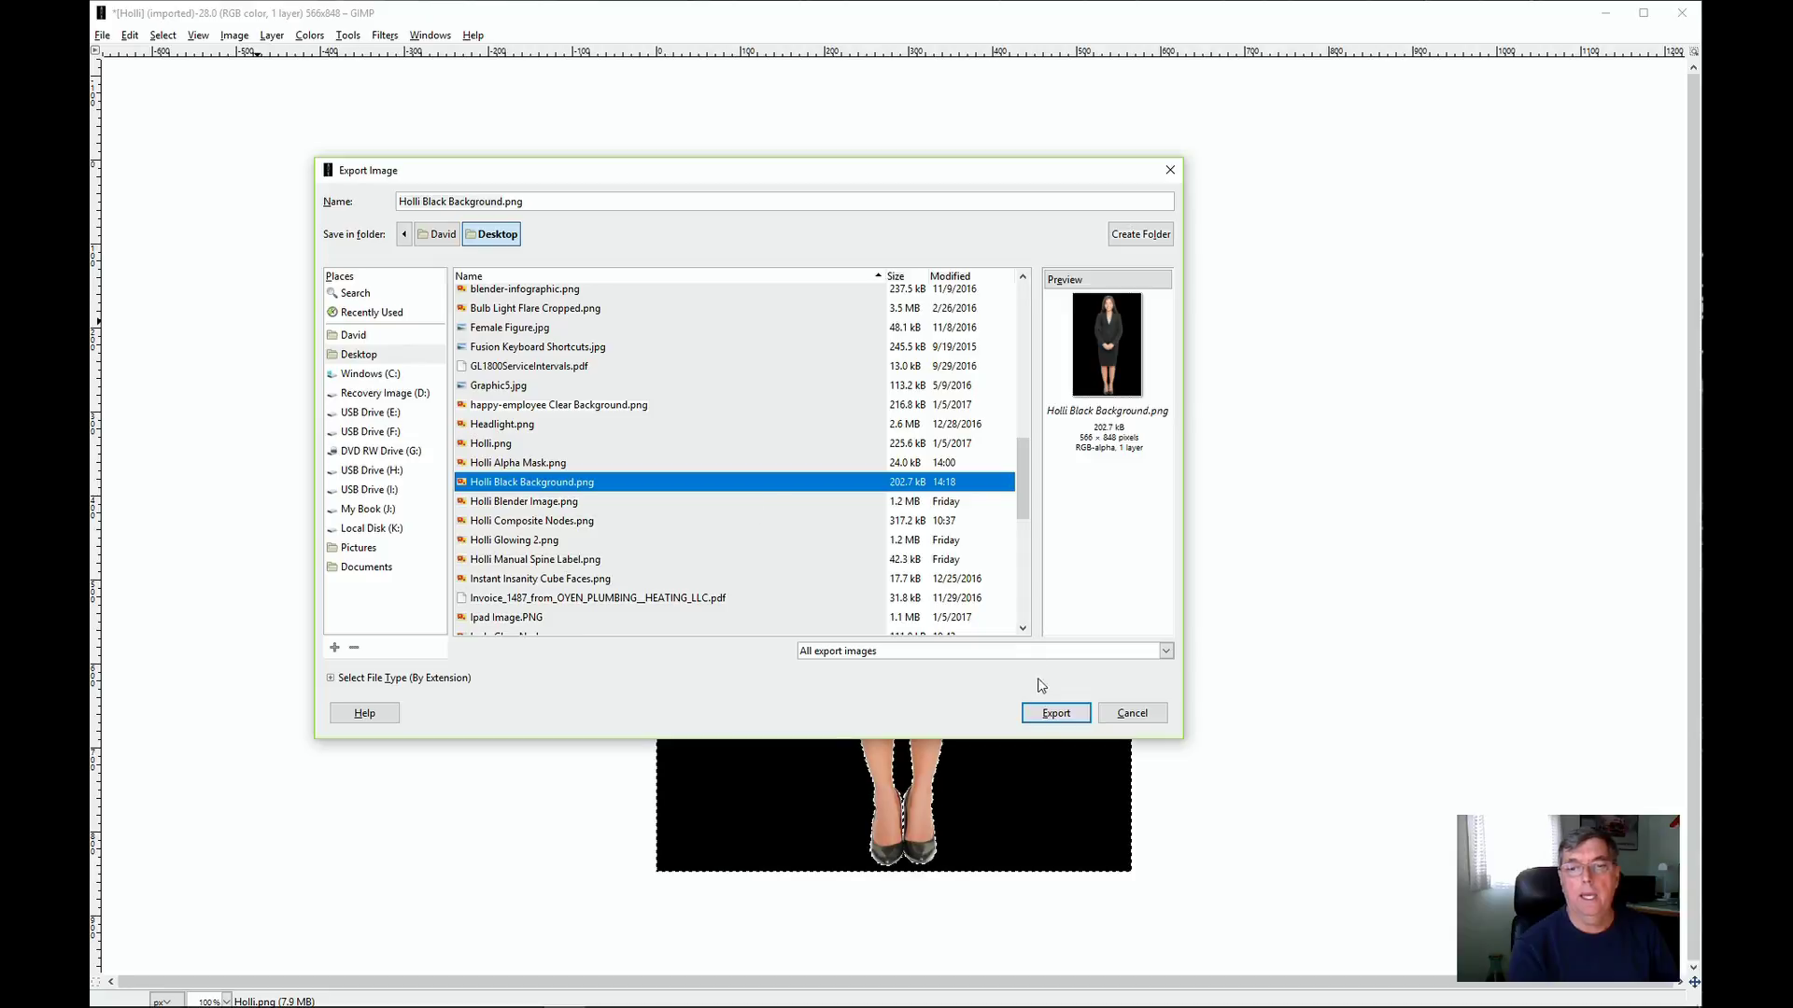
left_click(1072, 716)
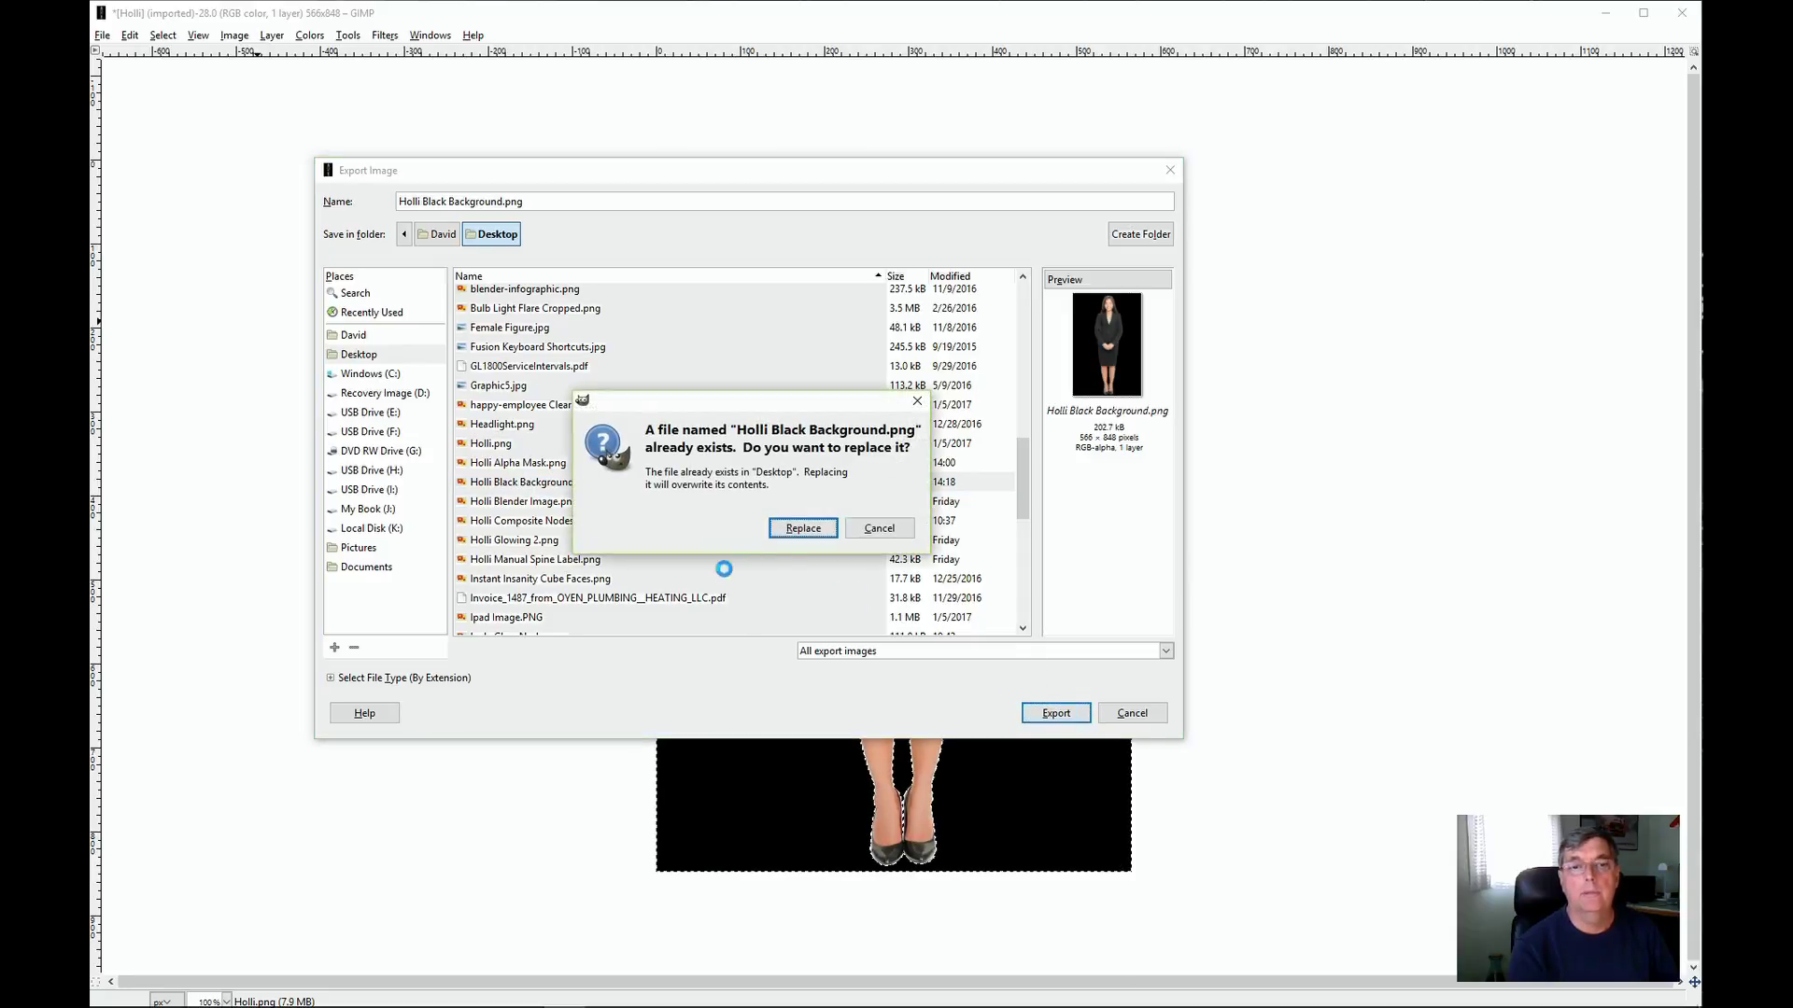
left_click(805, 529)
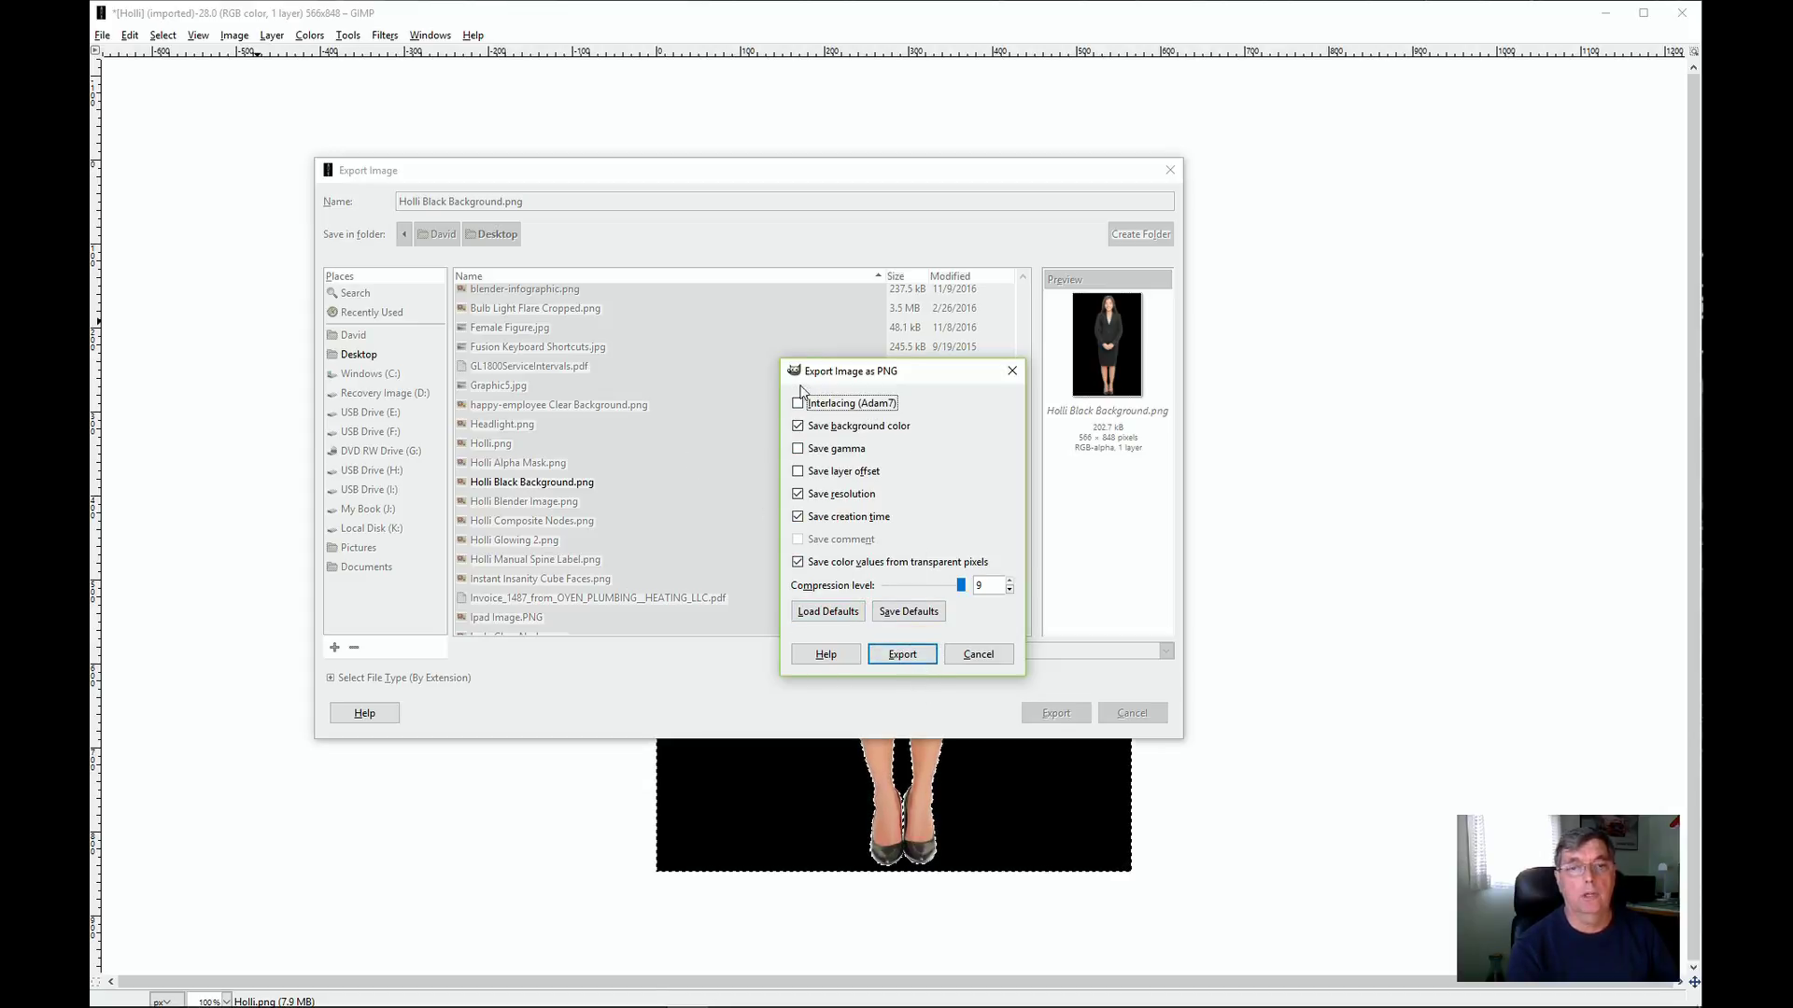
left_click(910, 656)
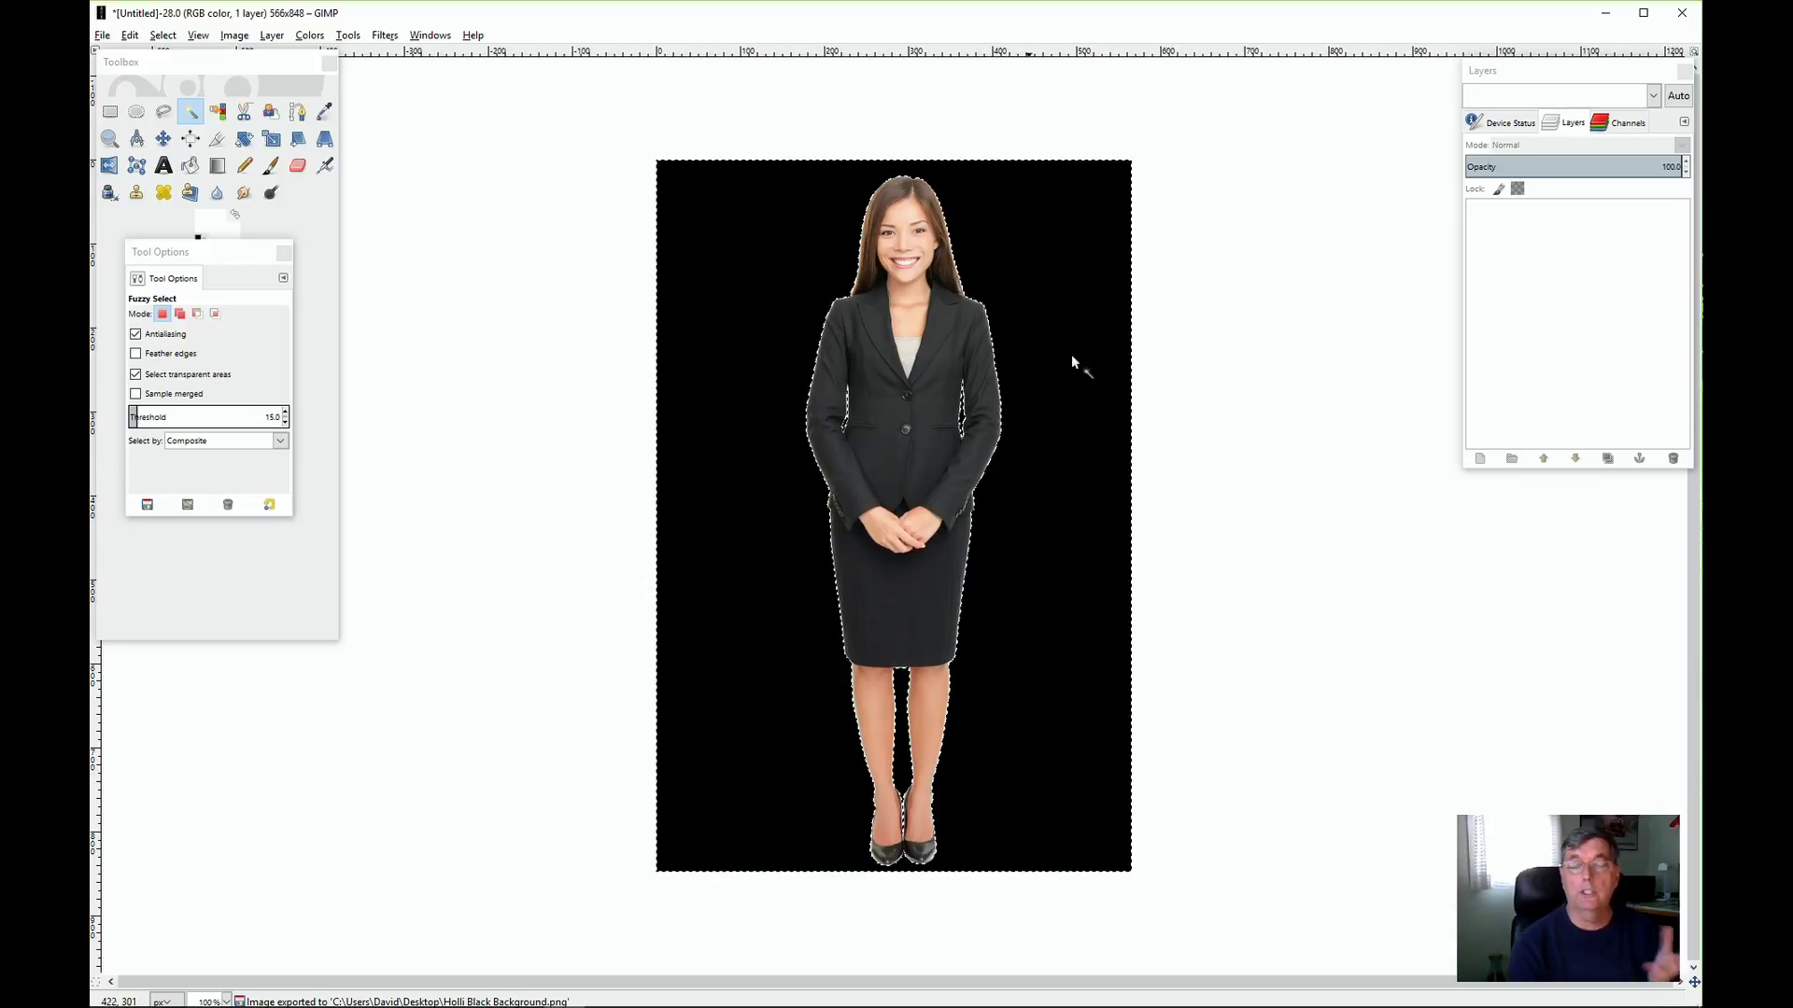
Close the exported image, discarding its changes, and reopen the original Holli.png
left_click(1683, 17)
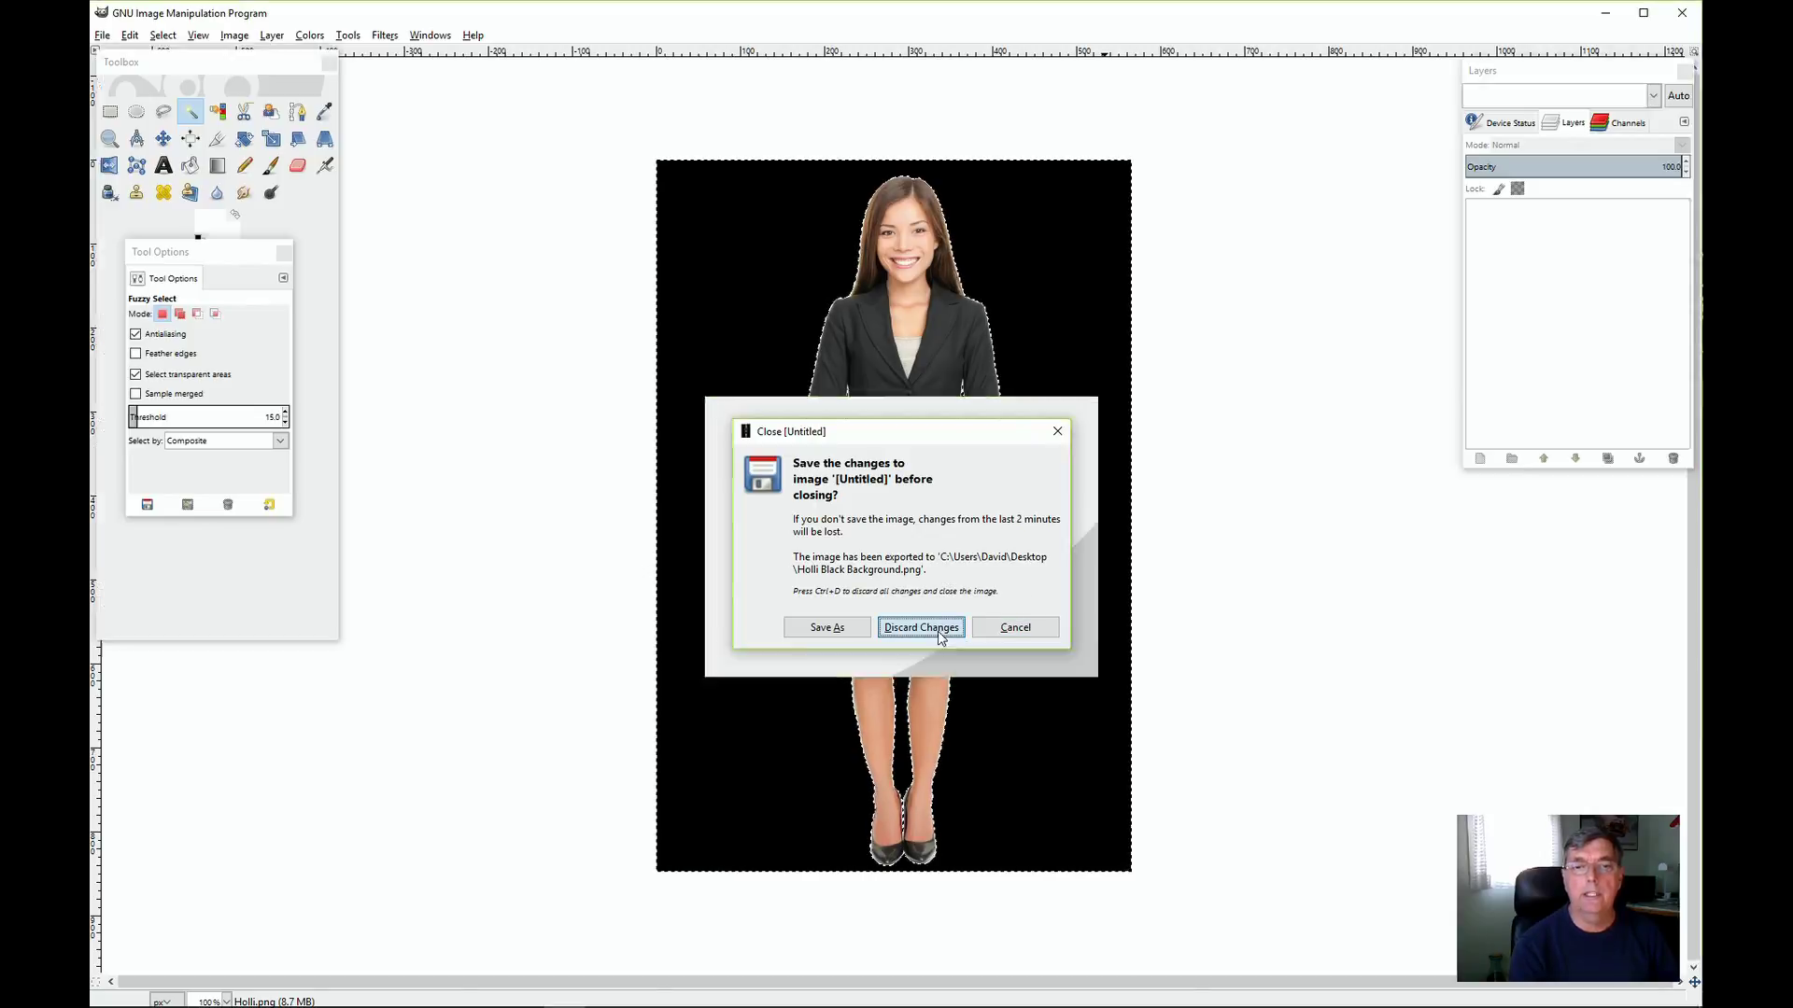
left_click(921, 626)
left_click(102, 35)
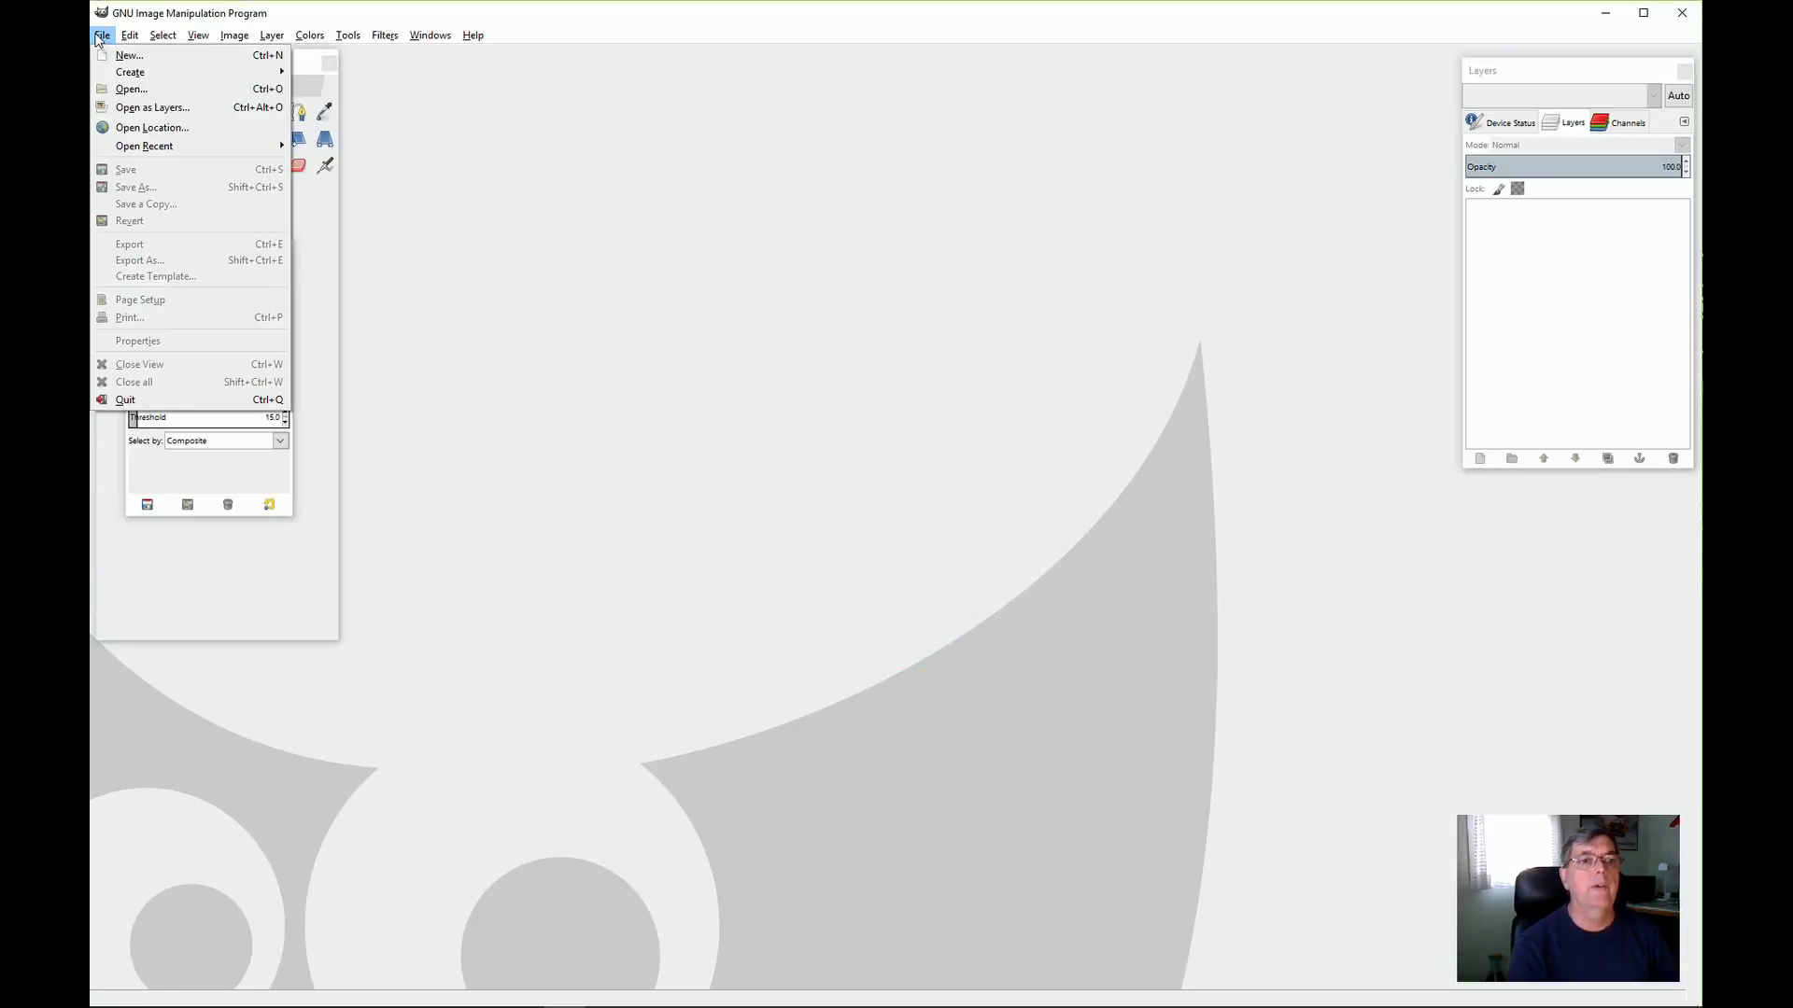
mouse_move(147, 149)
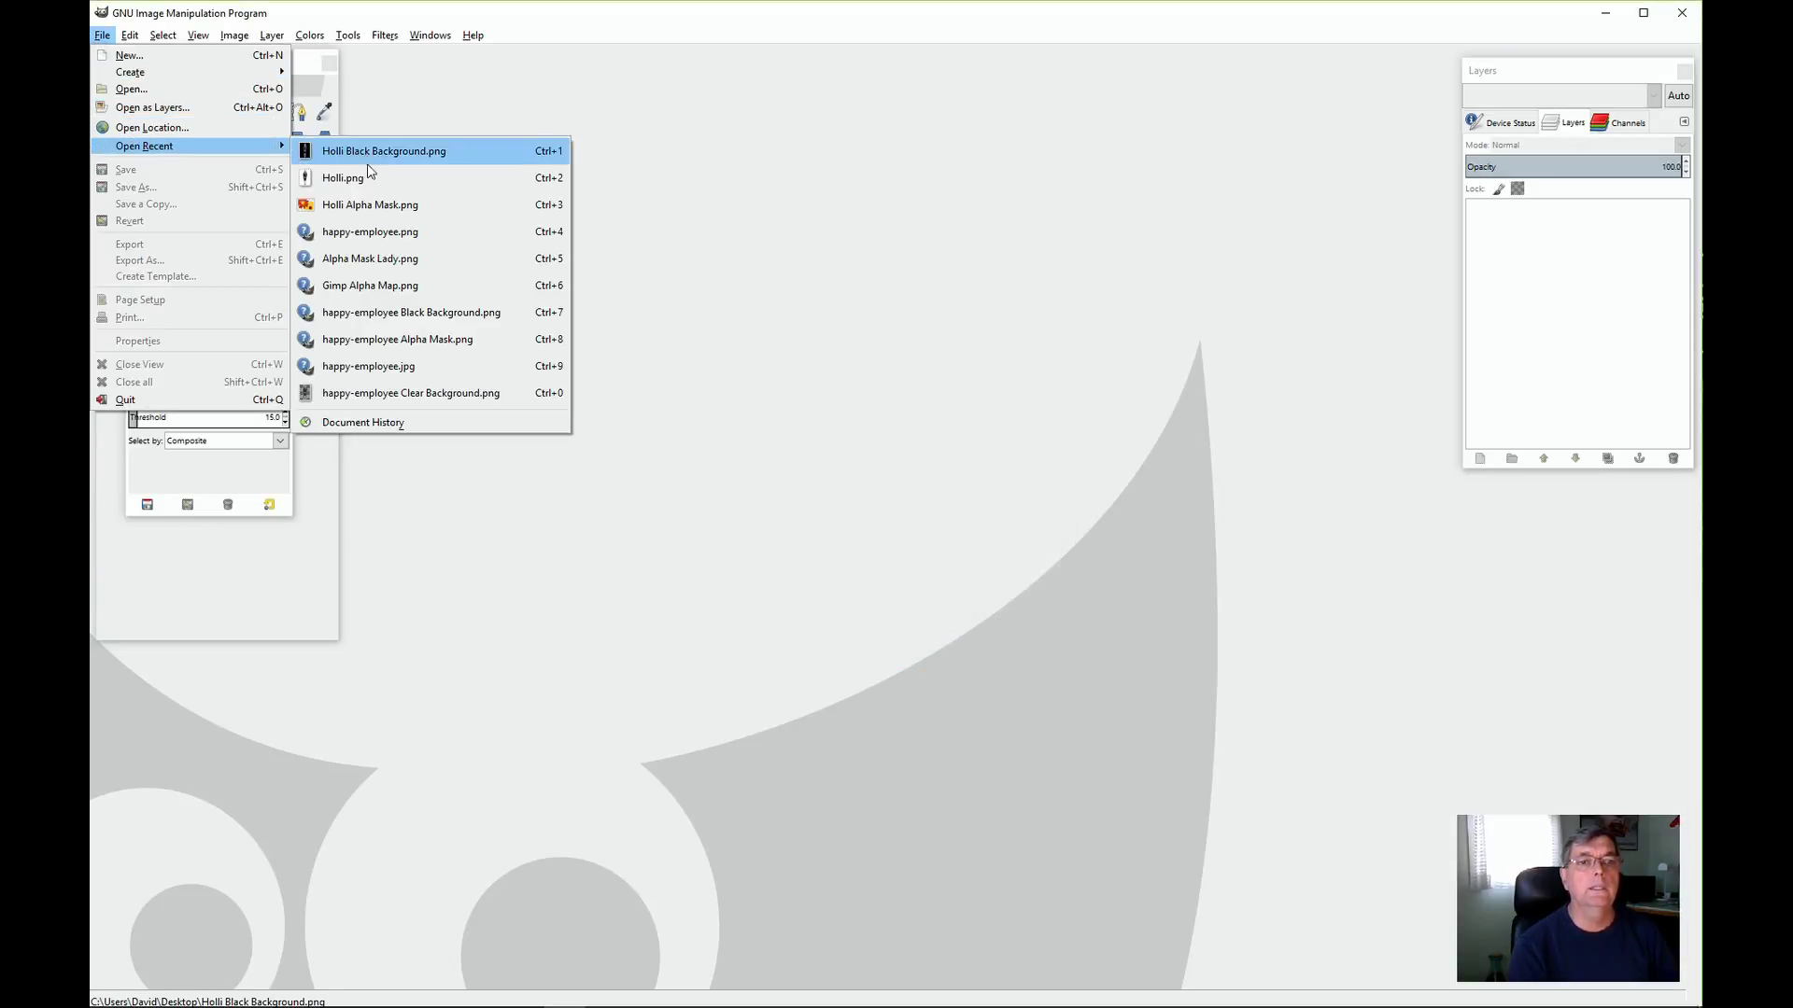
left_click(322, 177)
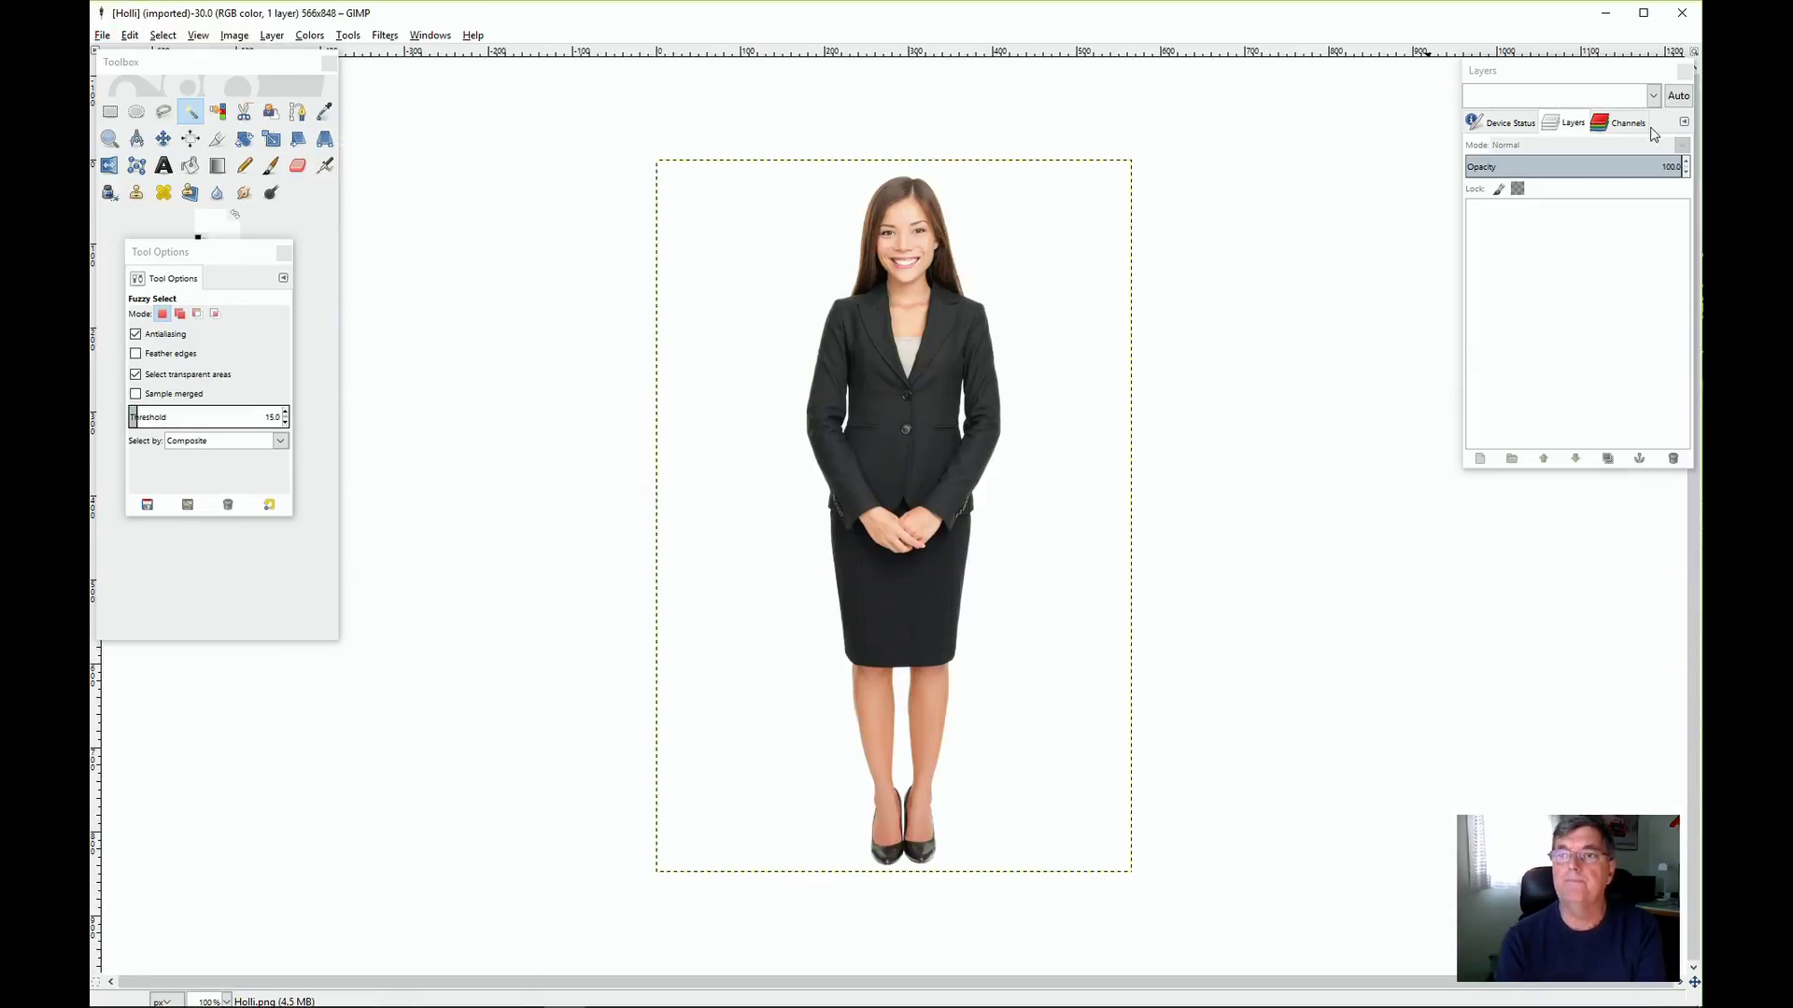
Display the layers of the Holli image and duplicate the Holli.png layer
left_click(1654, 95)
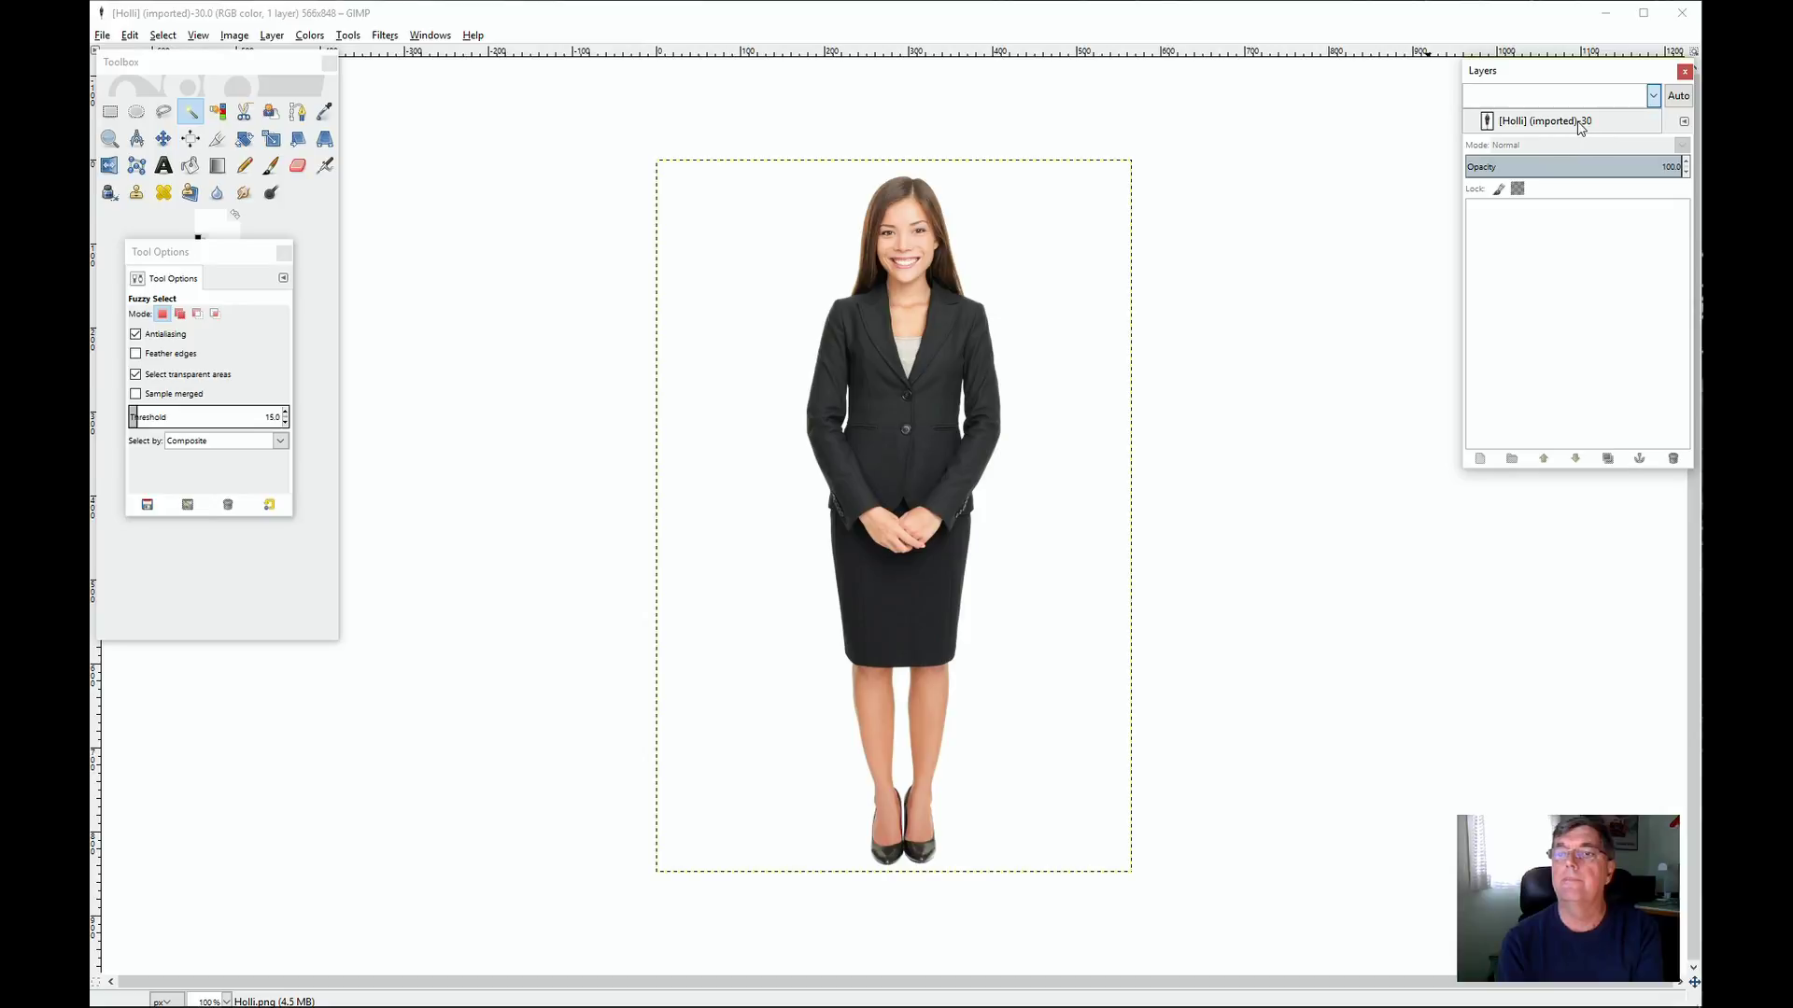
left_click(1581, 122)
left_click(1569, 244)
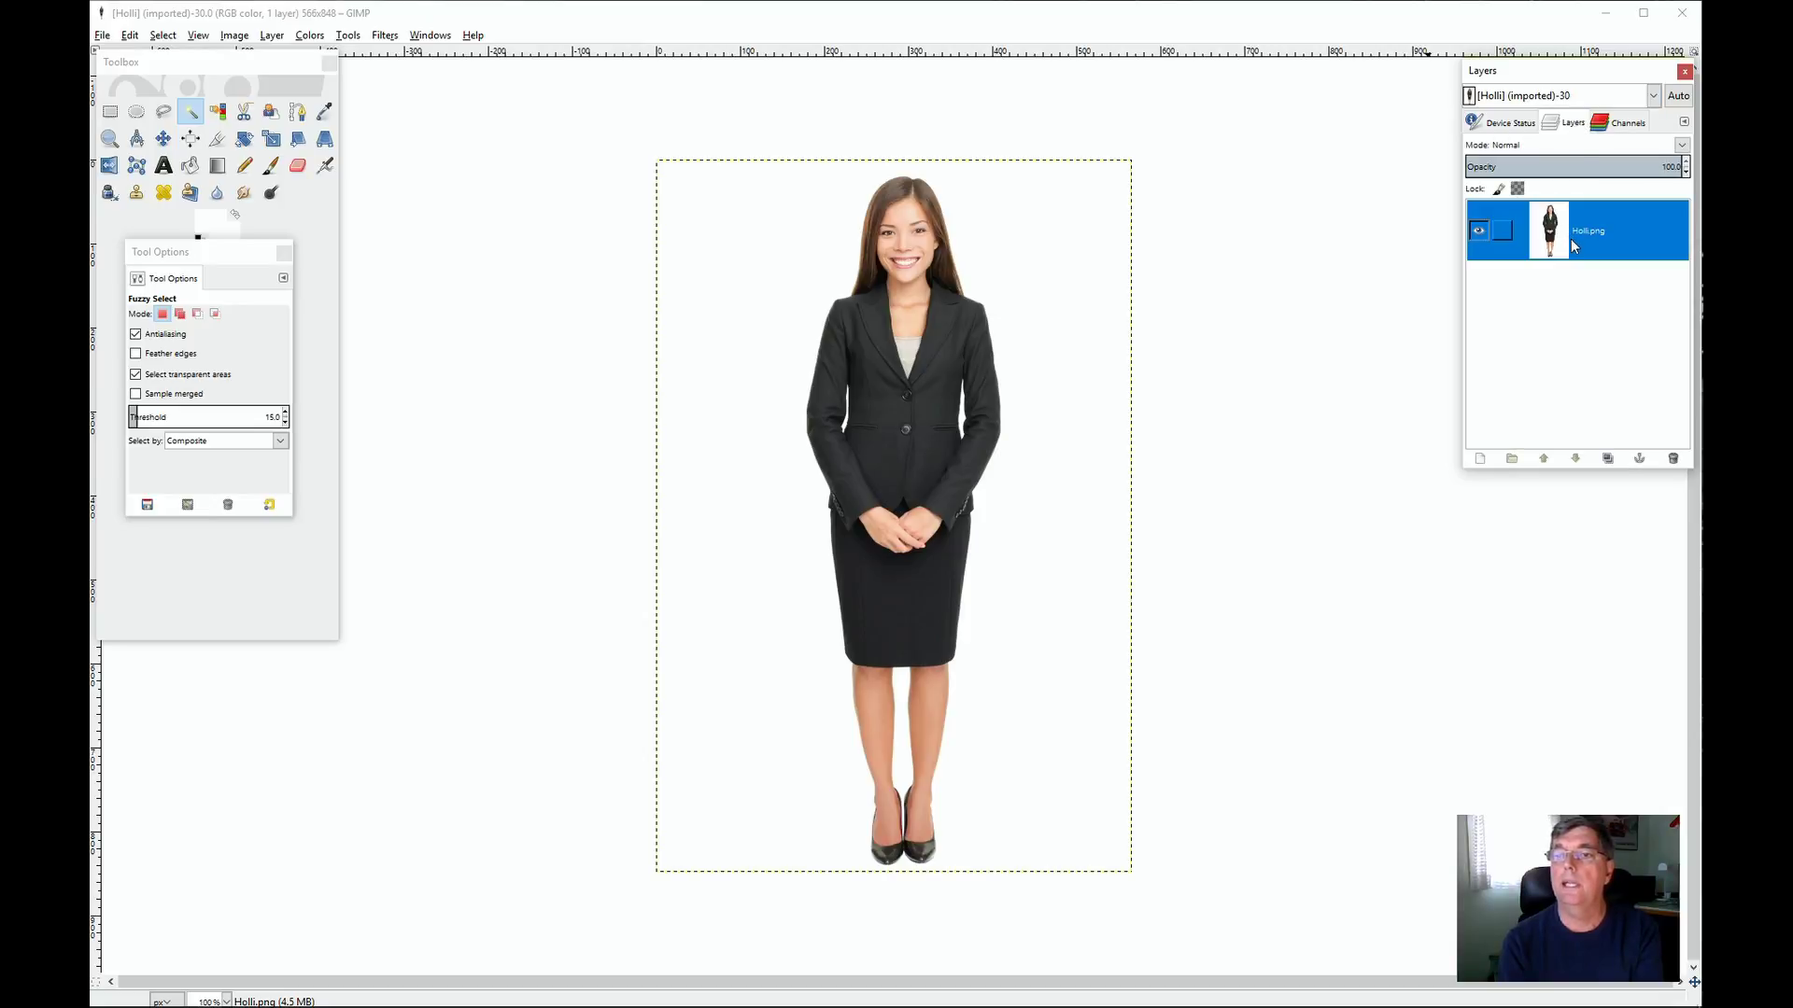
left_click(1608, 458)
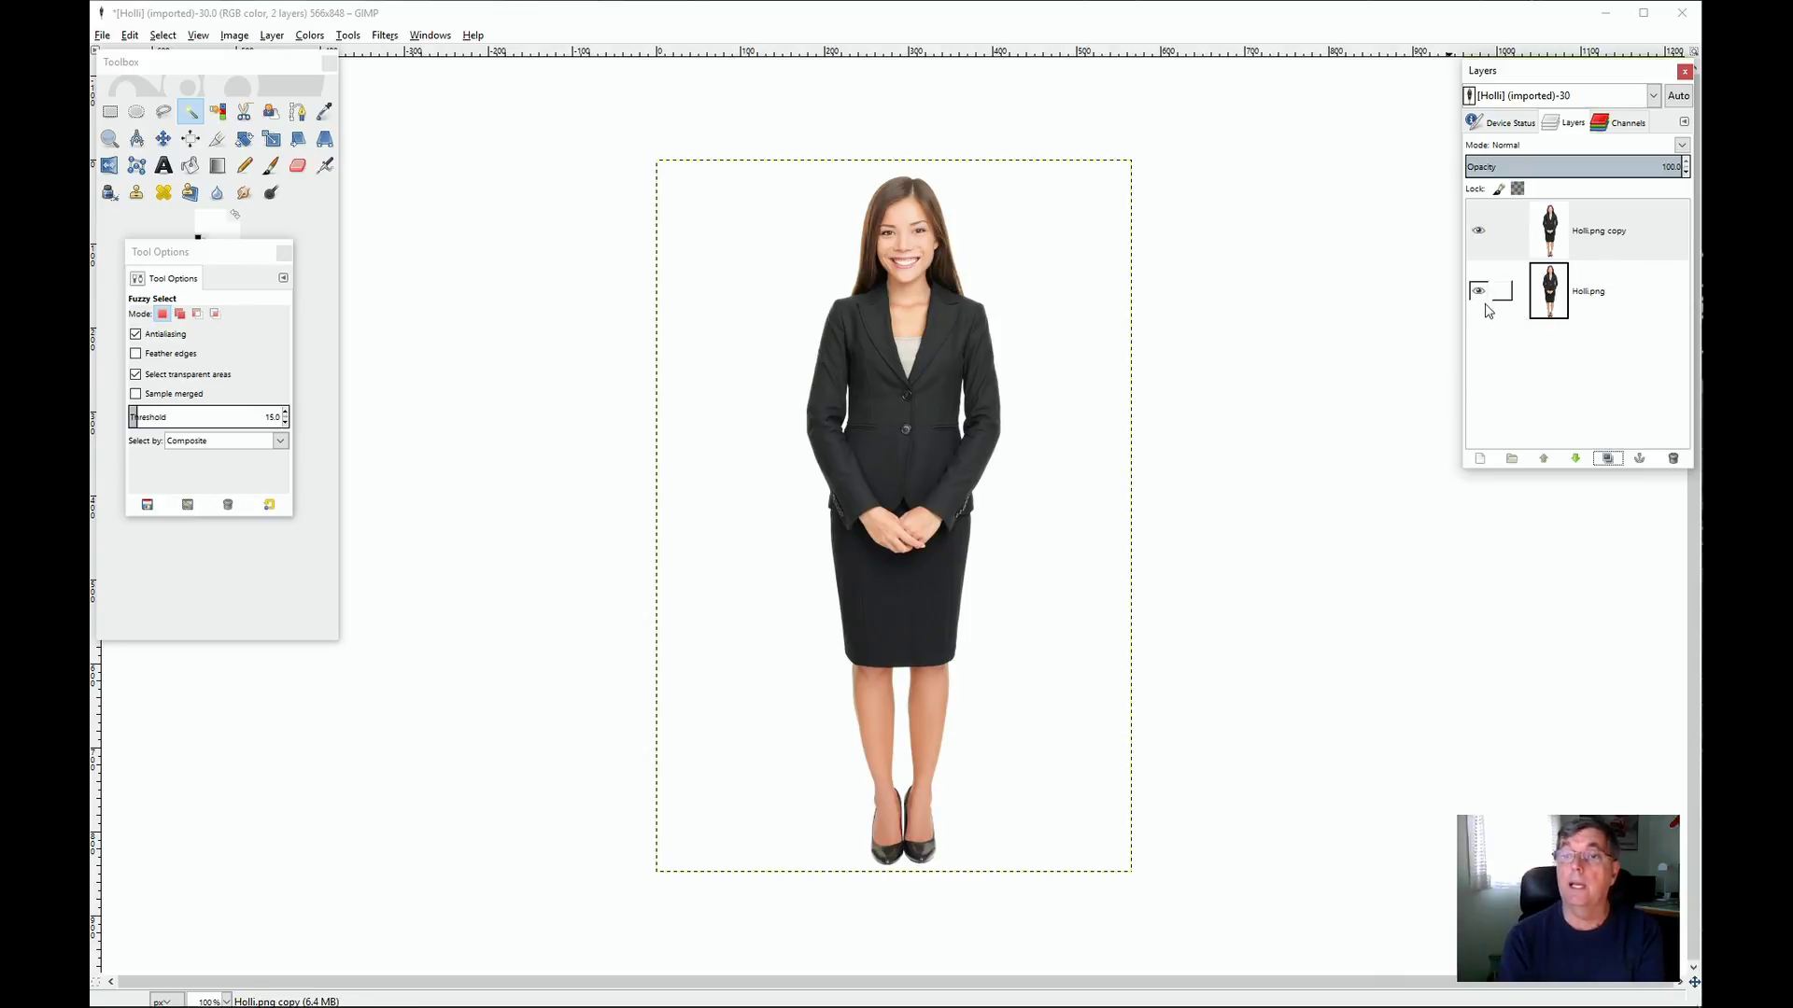
Hide the Holli.png copy layer and paint over the woman on the original Holli.png layer with a white Paintbrush
left_click(1595, 309)
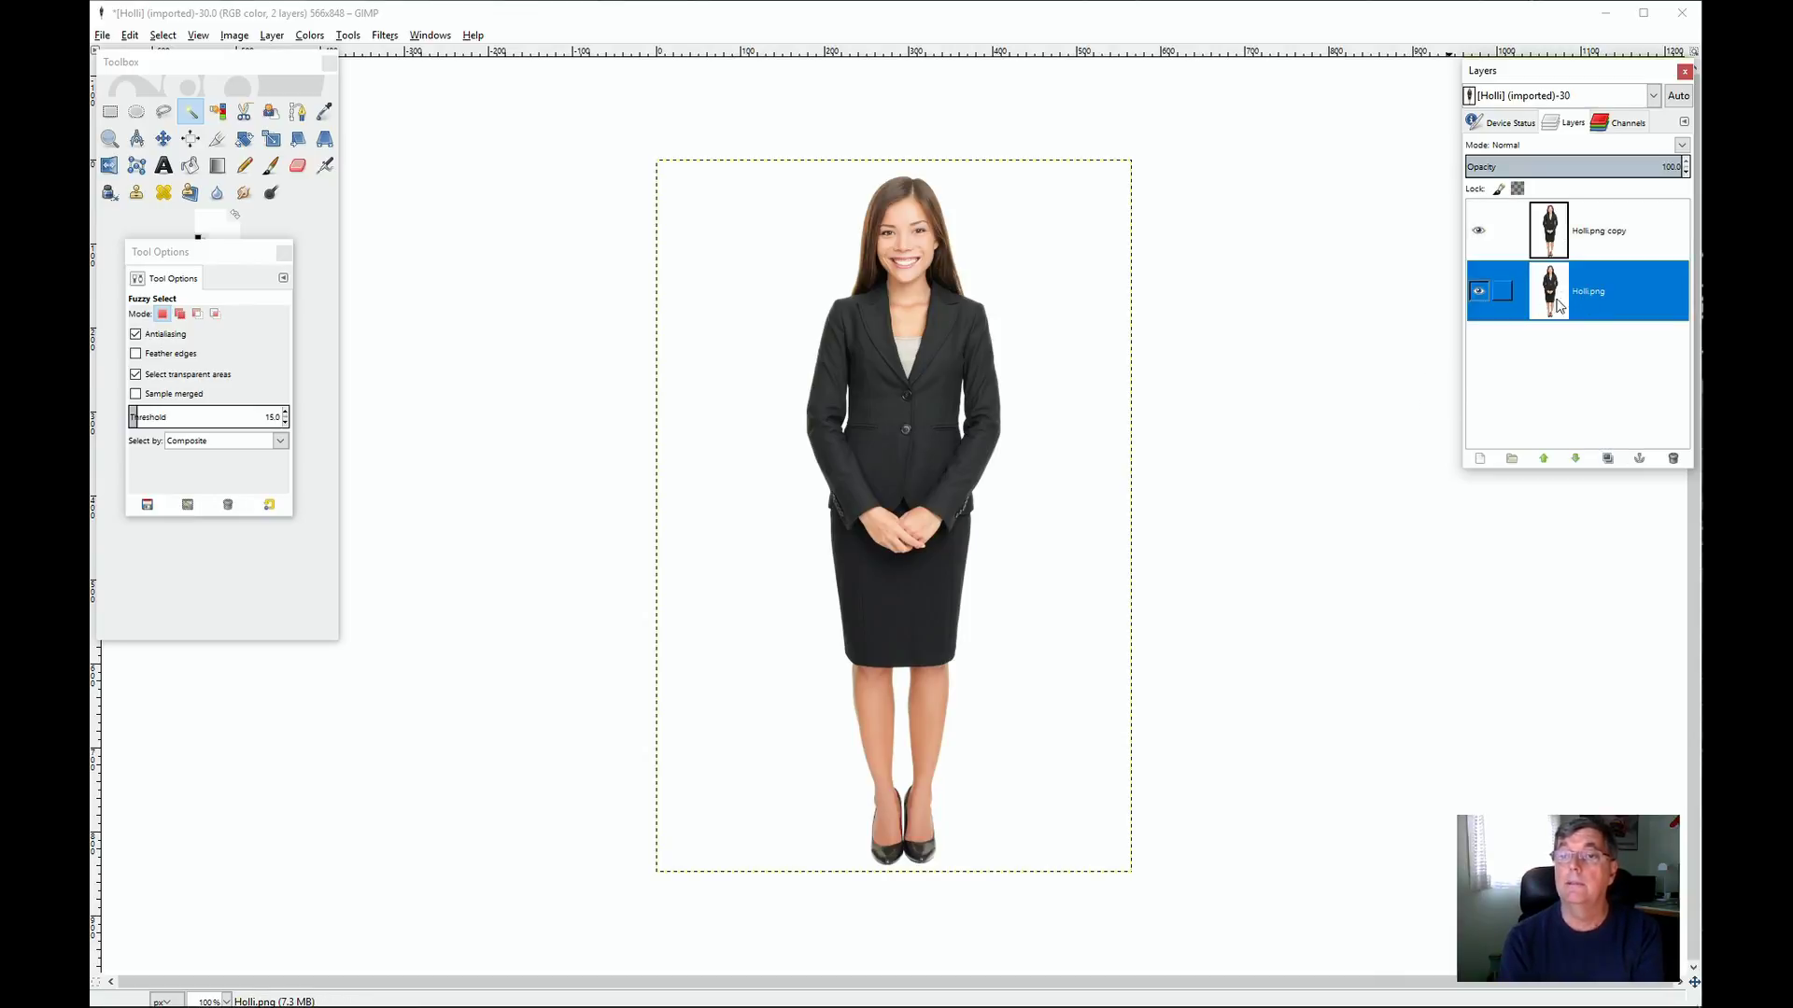
left_click(1479, 232)
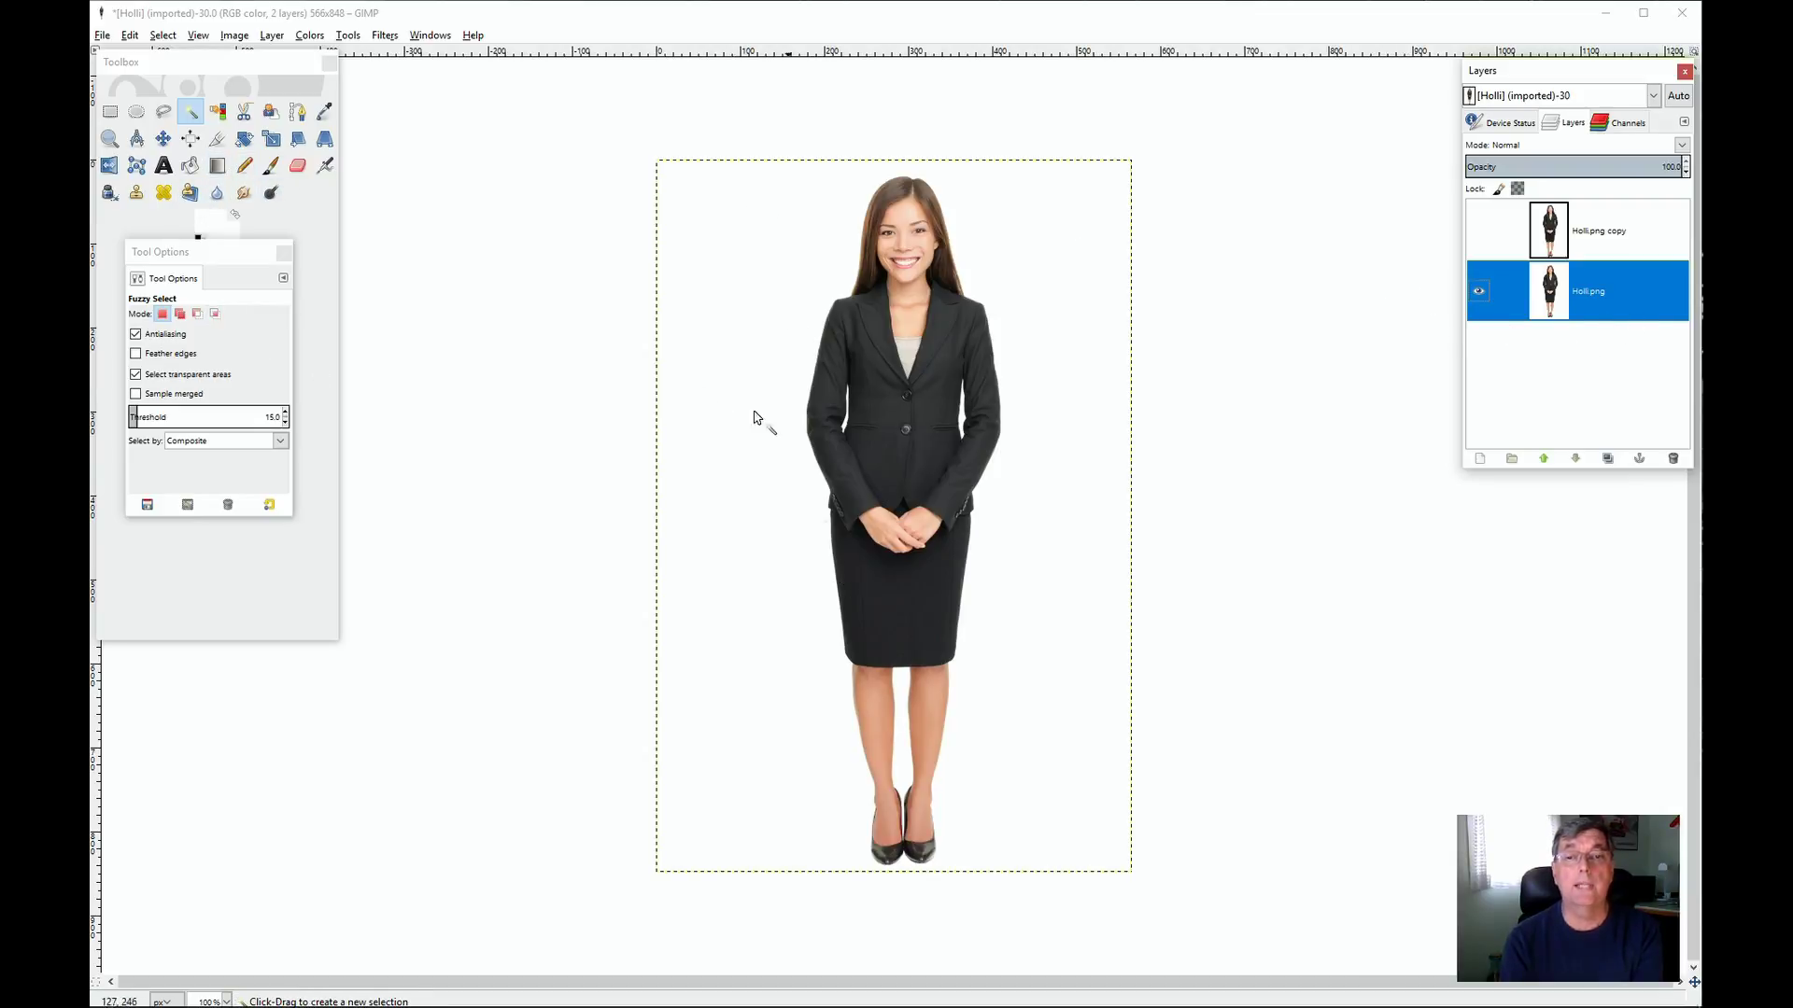
left_click(271, 167)
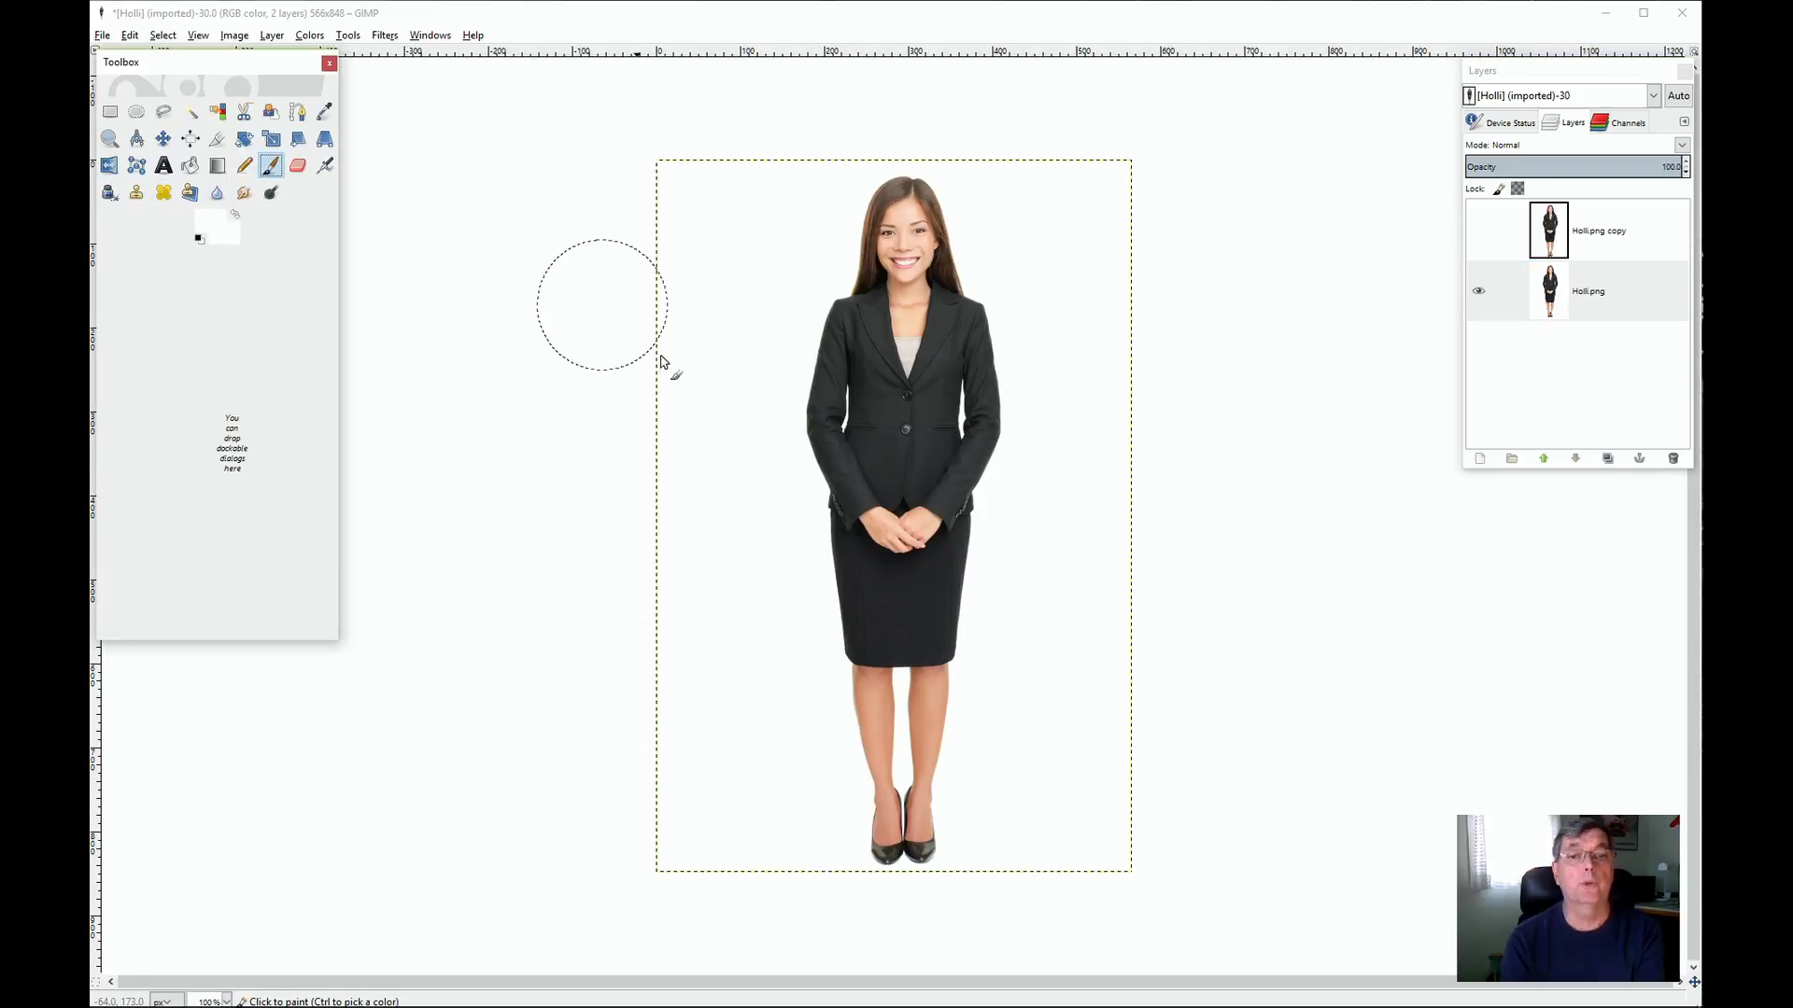
mouse_move(796, 289)
left_mouse_down()
mouse_move(980, 292)
mouse_move(813, 233)
mouse_move(769, 296)
mouse_move(849, 432)
mouse_move(1072, 461)
mouse_move(938, 579)
mouse_move(980, 579)
mouse_move(840, 704)
mouse_move(897, 668)
mouse_move(915, 846)
mouse_move(1220, 856)
left_mouse_up()
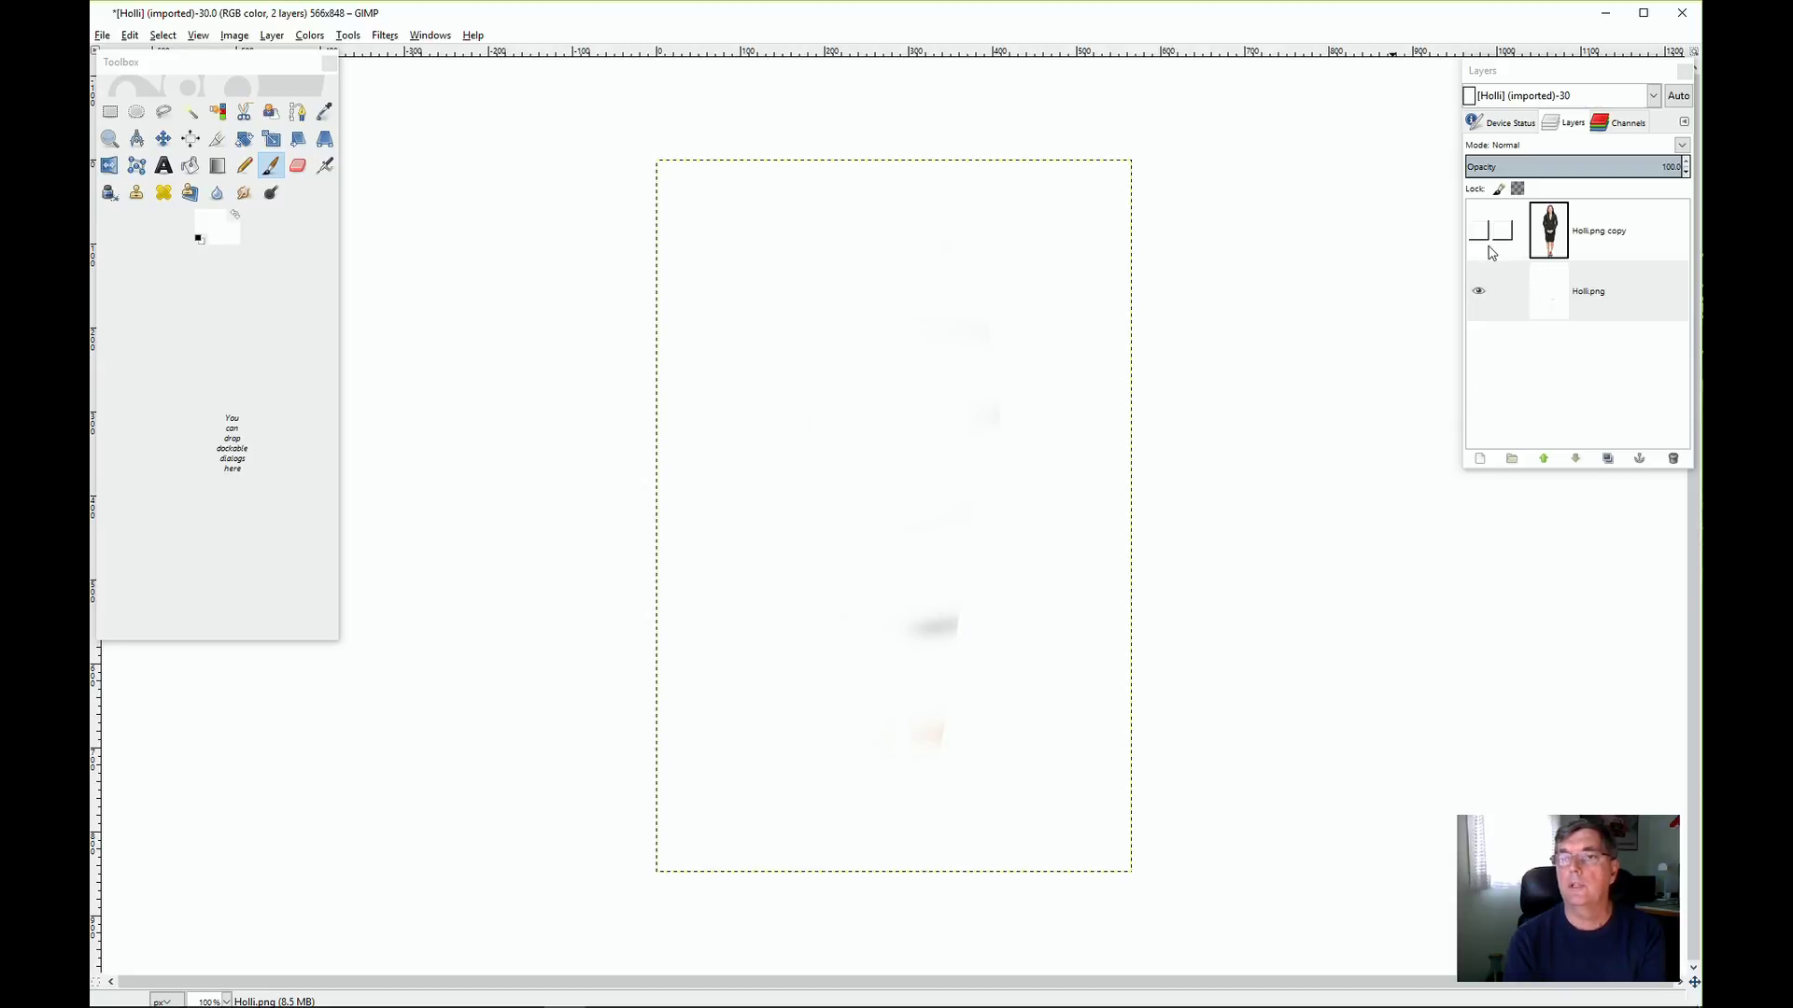
Show the Holli.png copy layer and fuzzy-select its white background, including the gap between the legs
left_click(1478, 230)
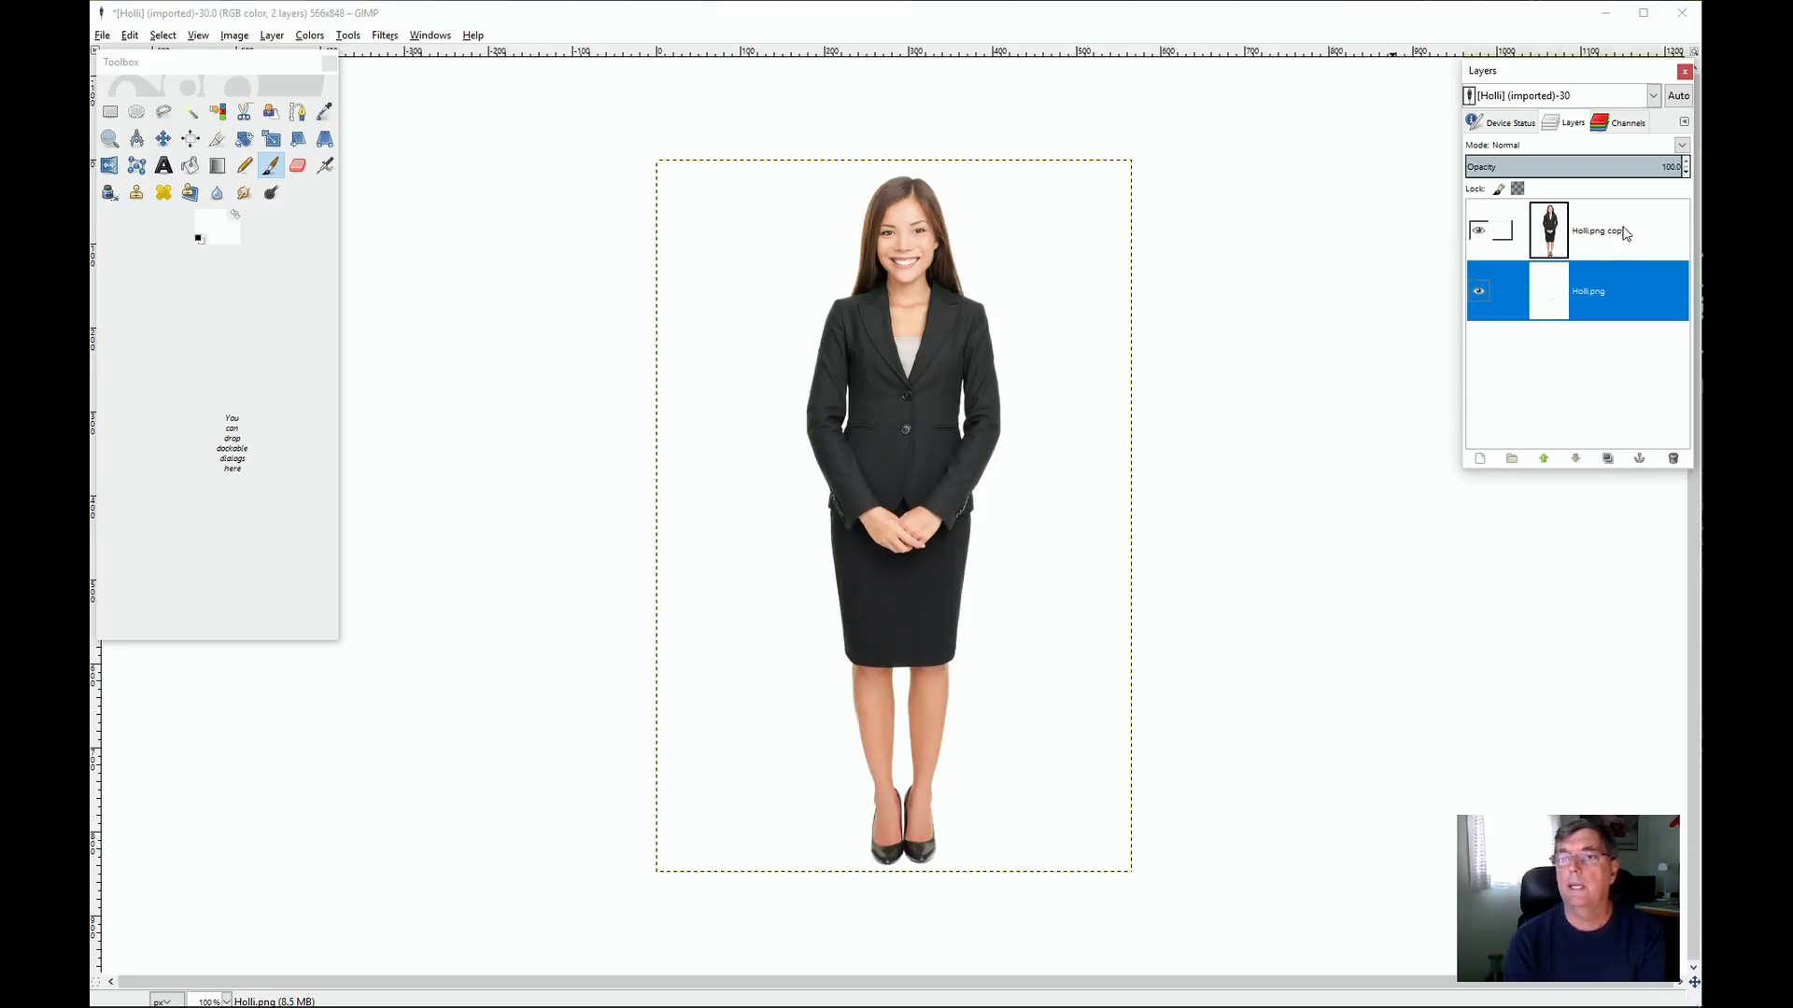
left_click(1614, 241)
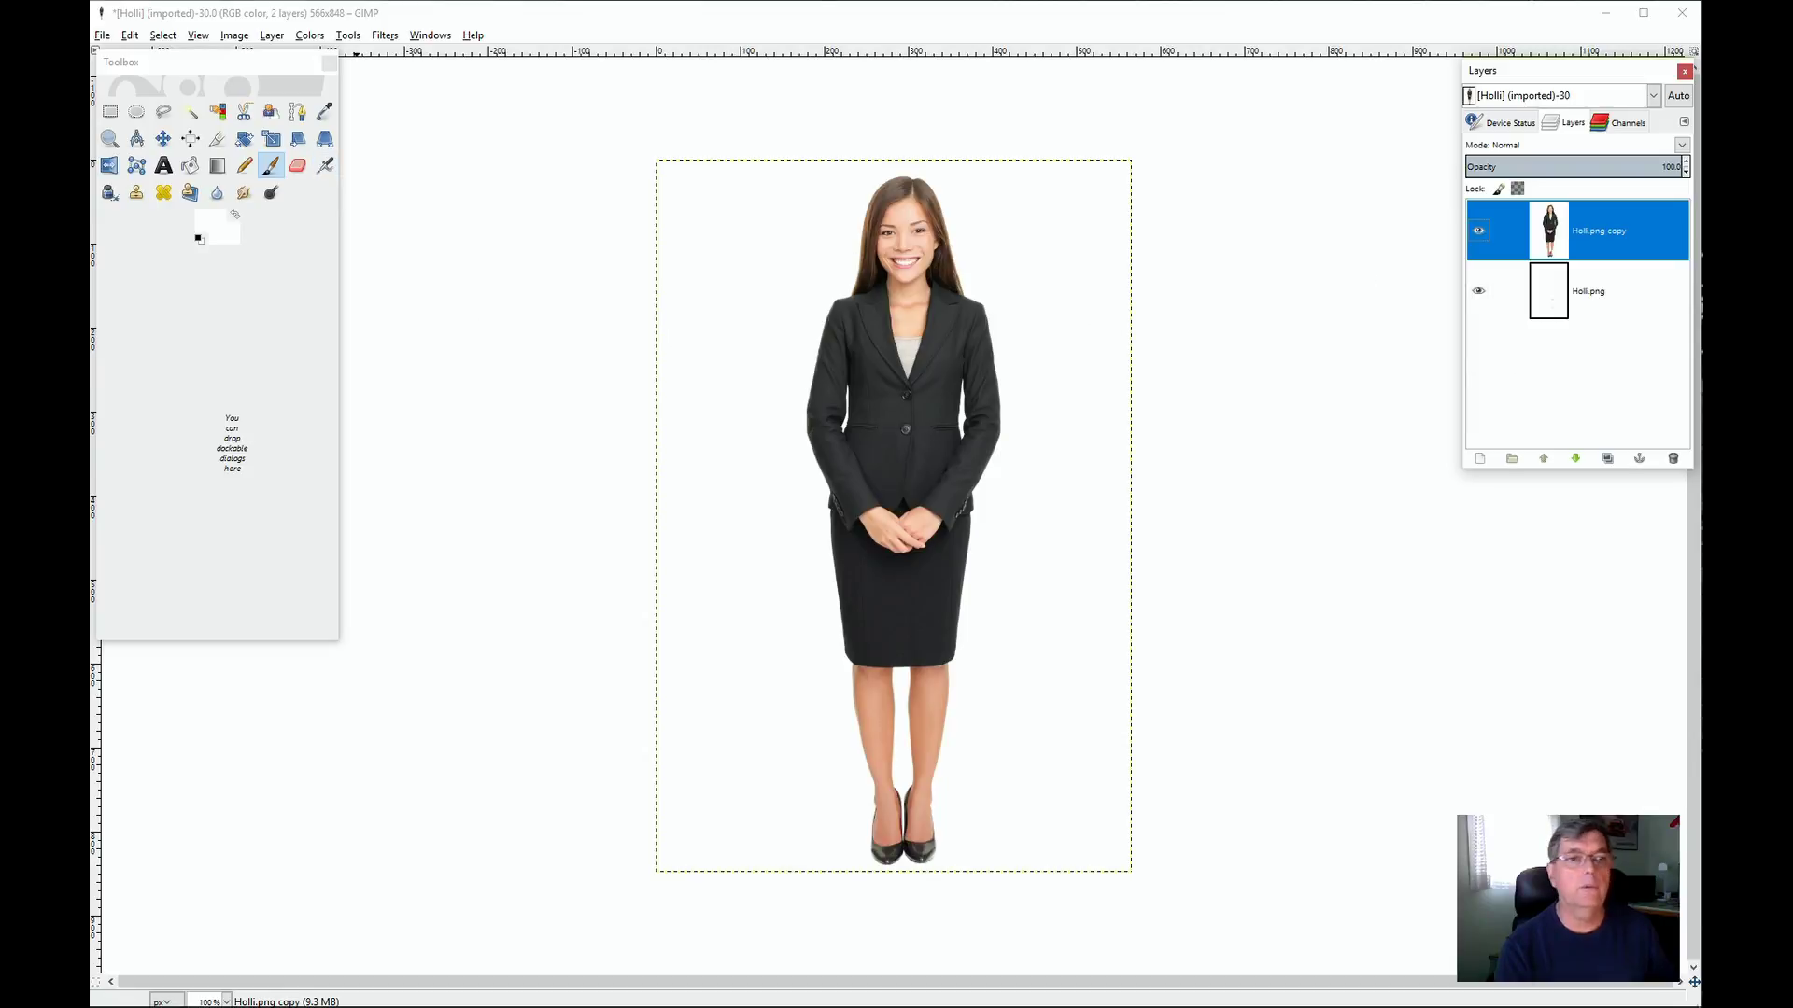
left_click(190, 111)
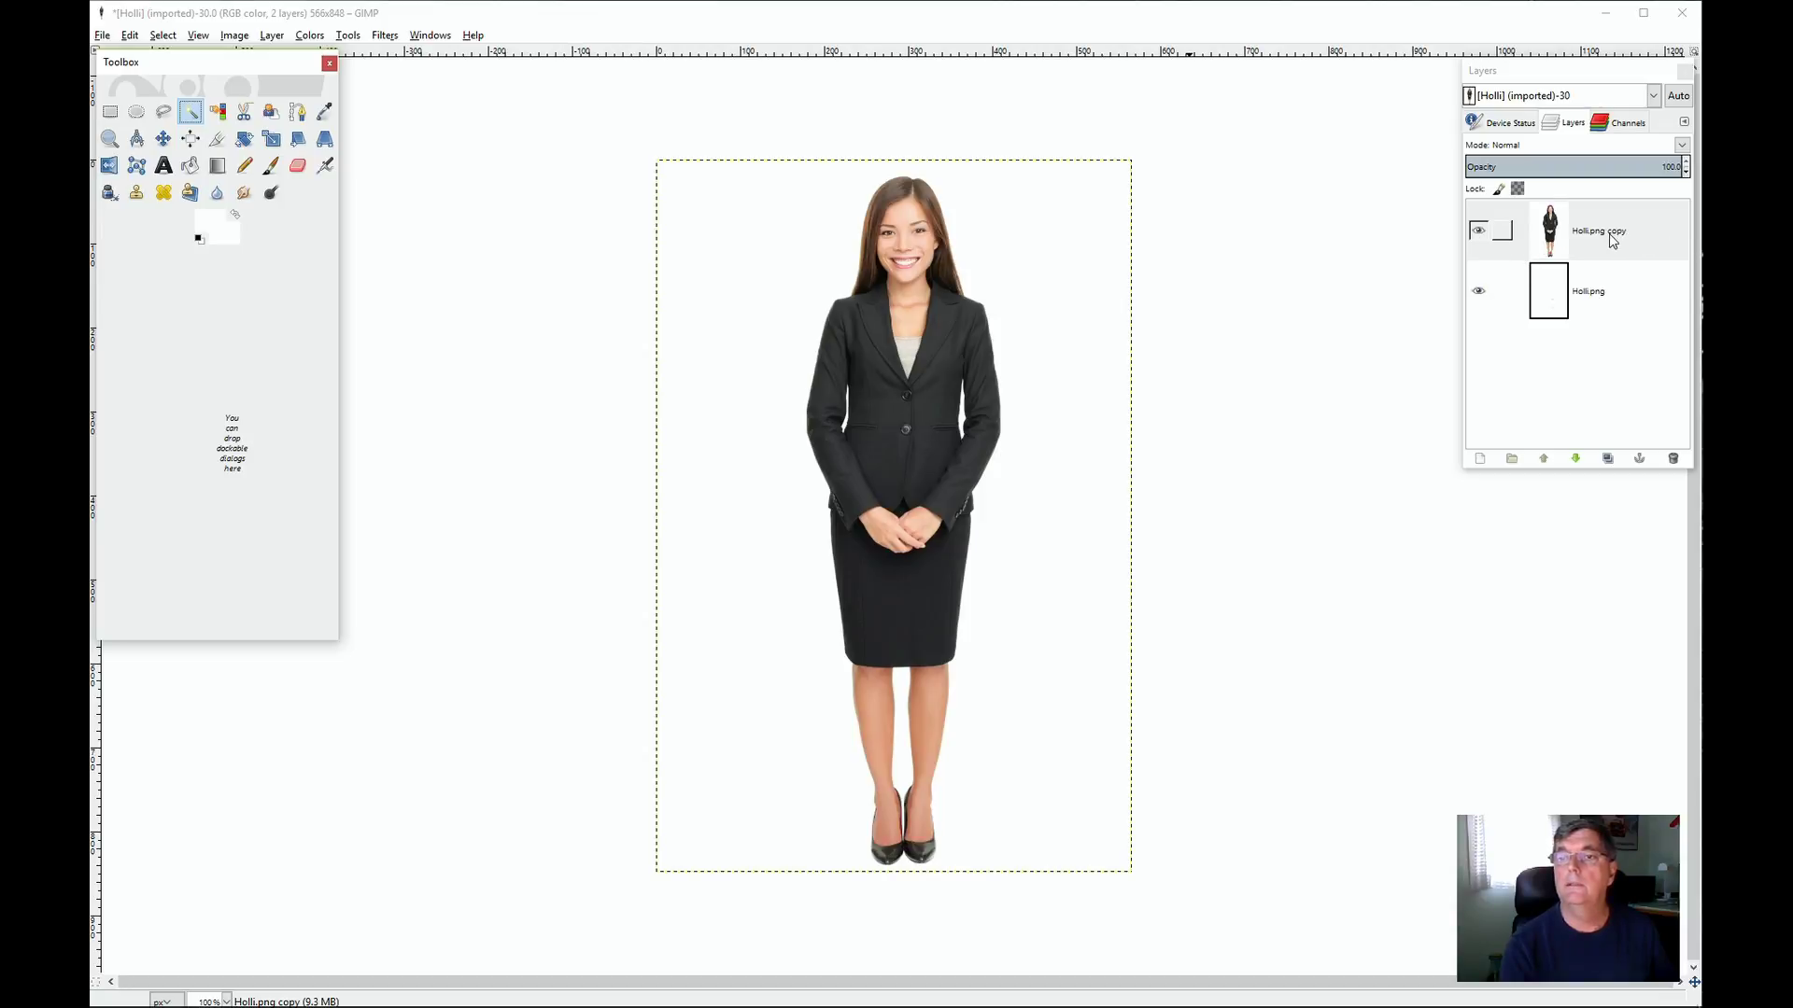
left_click(752, 394)
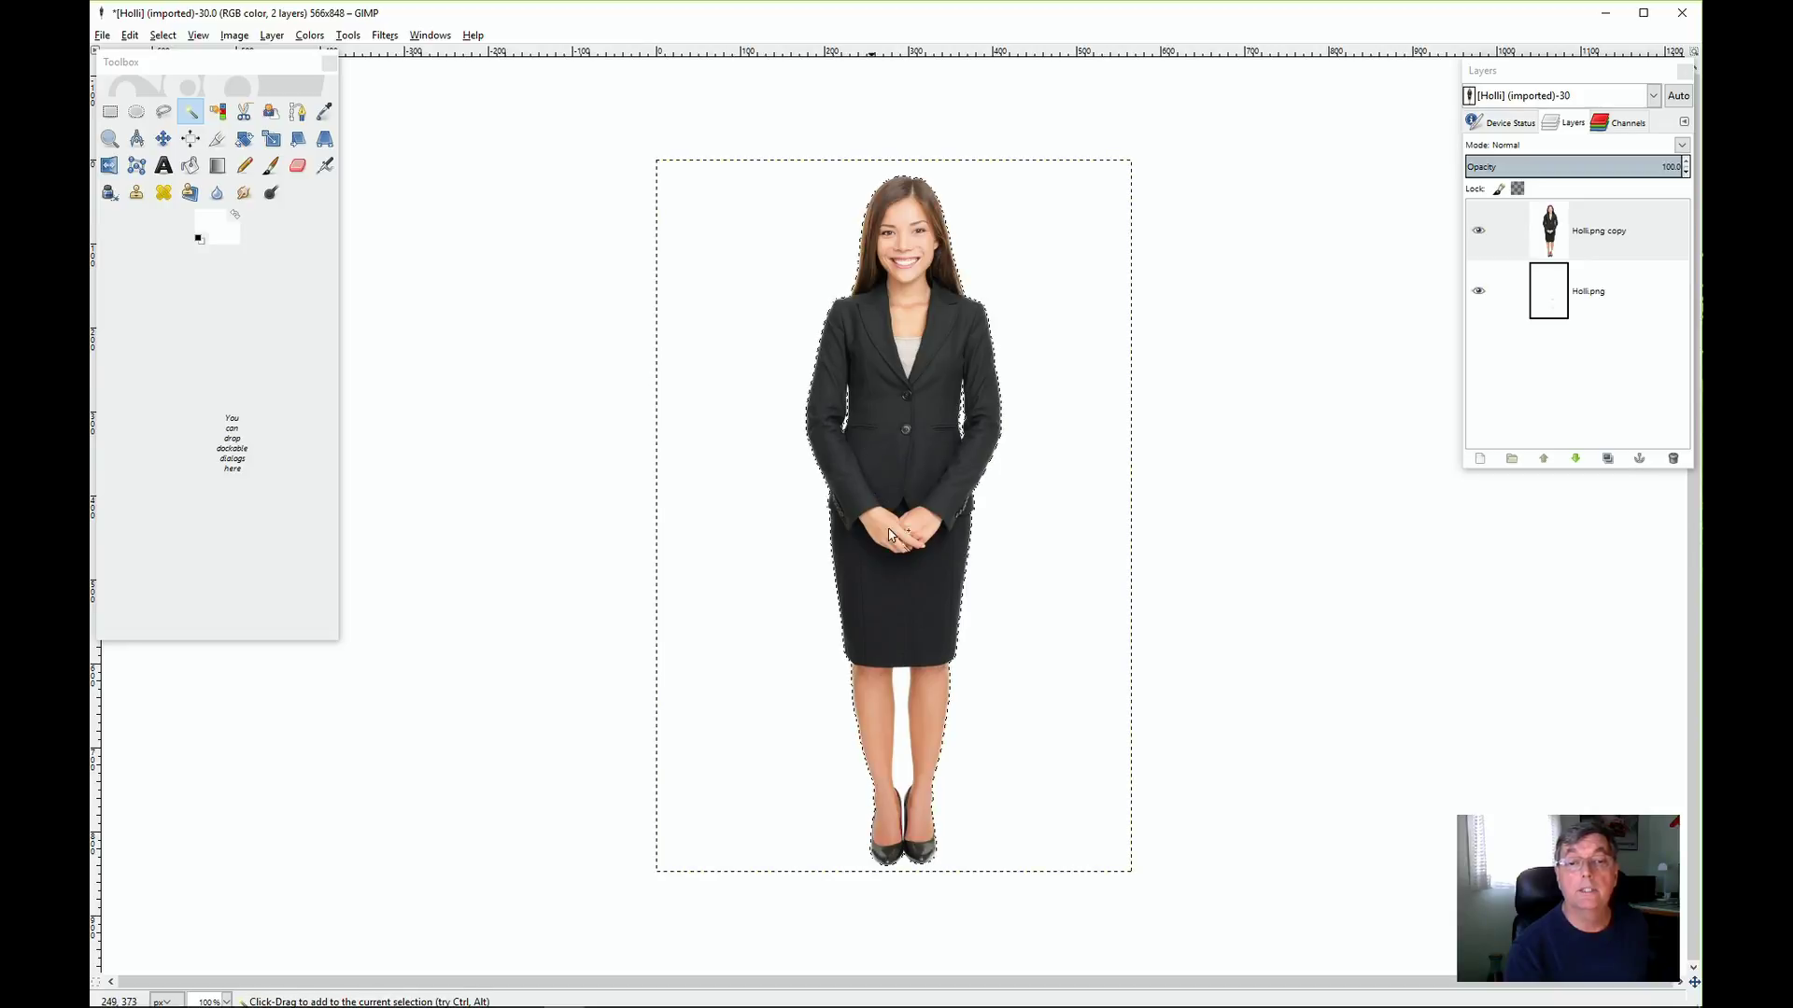
left_click(900, 700, "shift")
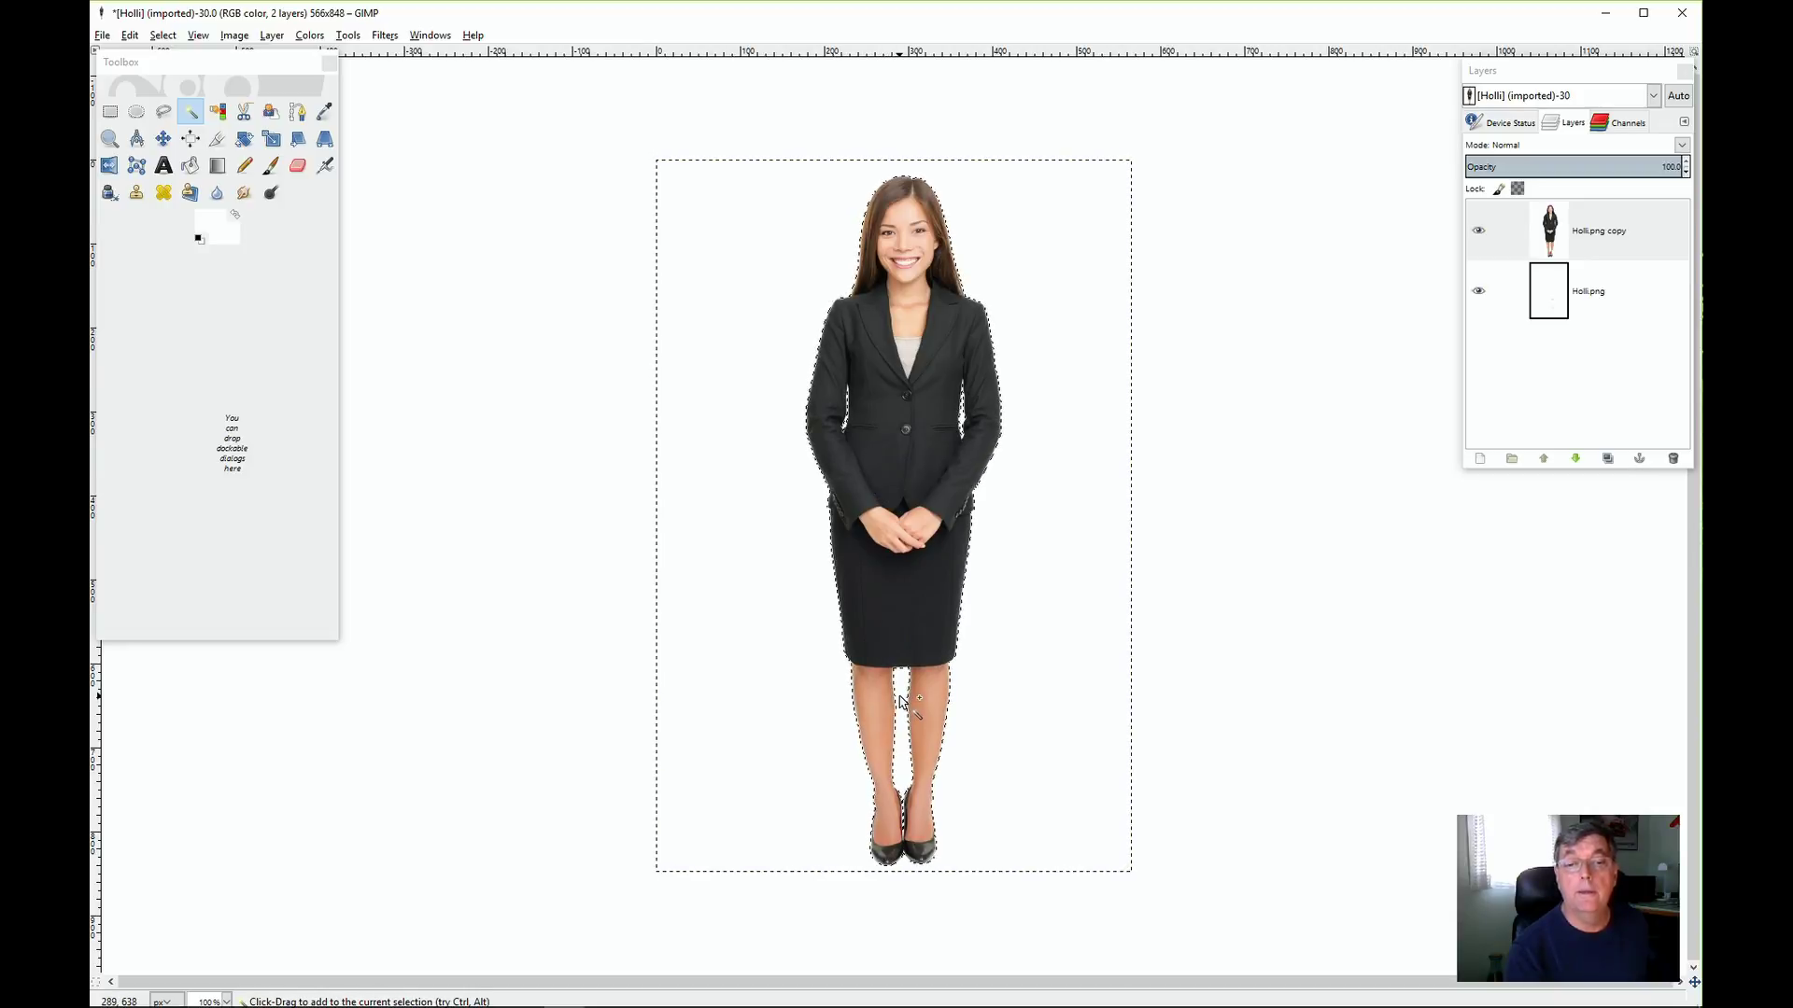
Invert the colors of the selected background on the Holli.png copy layer
left_click(309, 35)
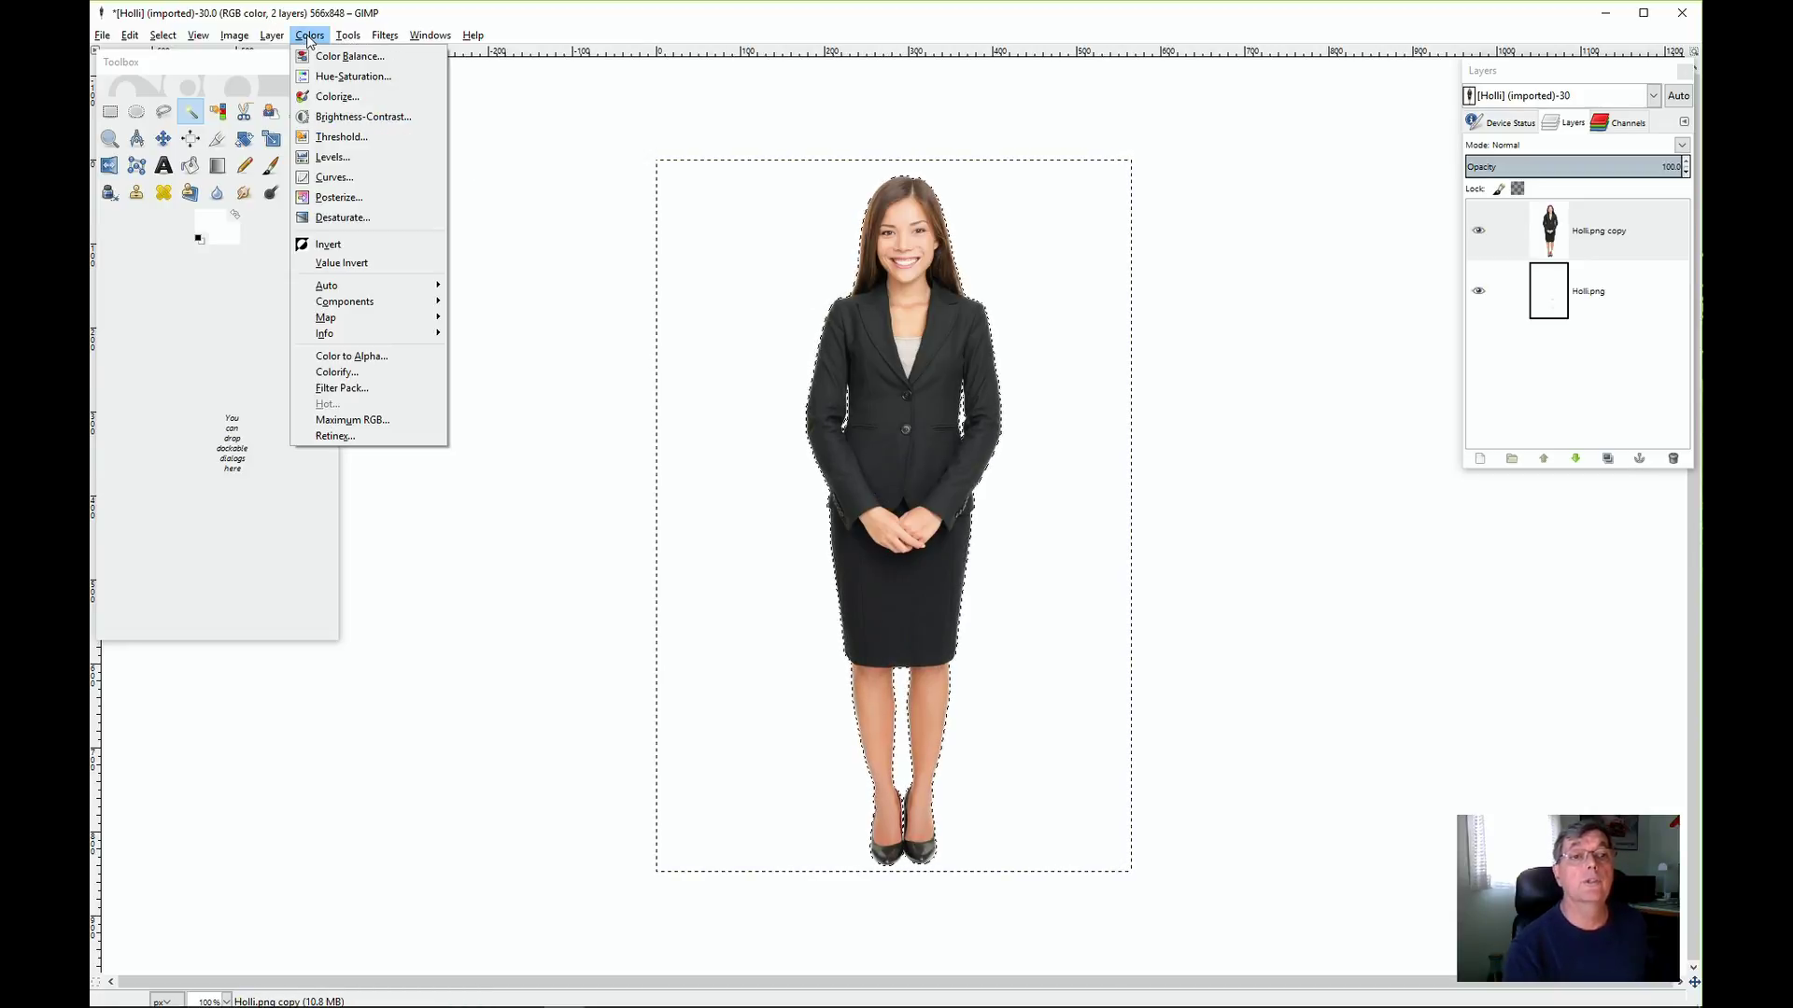
left_click(359, 245)
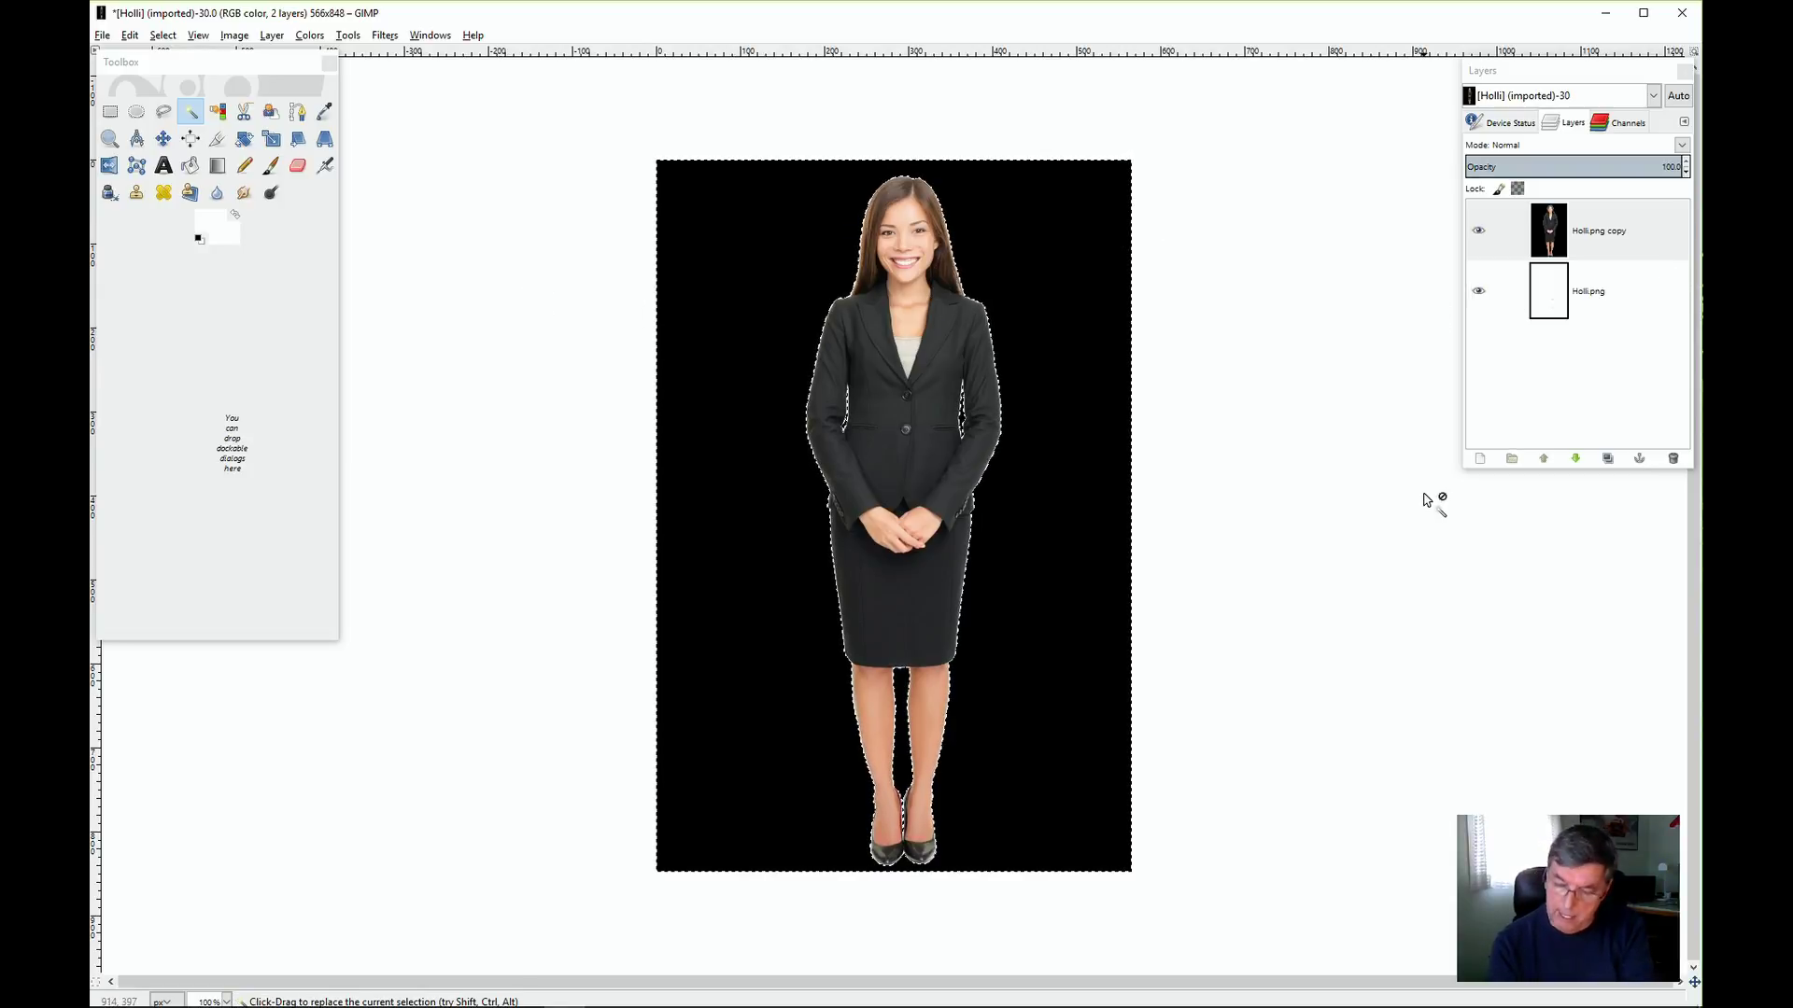
Add a layer mask initialized to Selection to the Holli.png copy layer and apply the mask
left_click(270, 36)
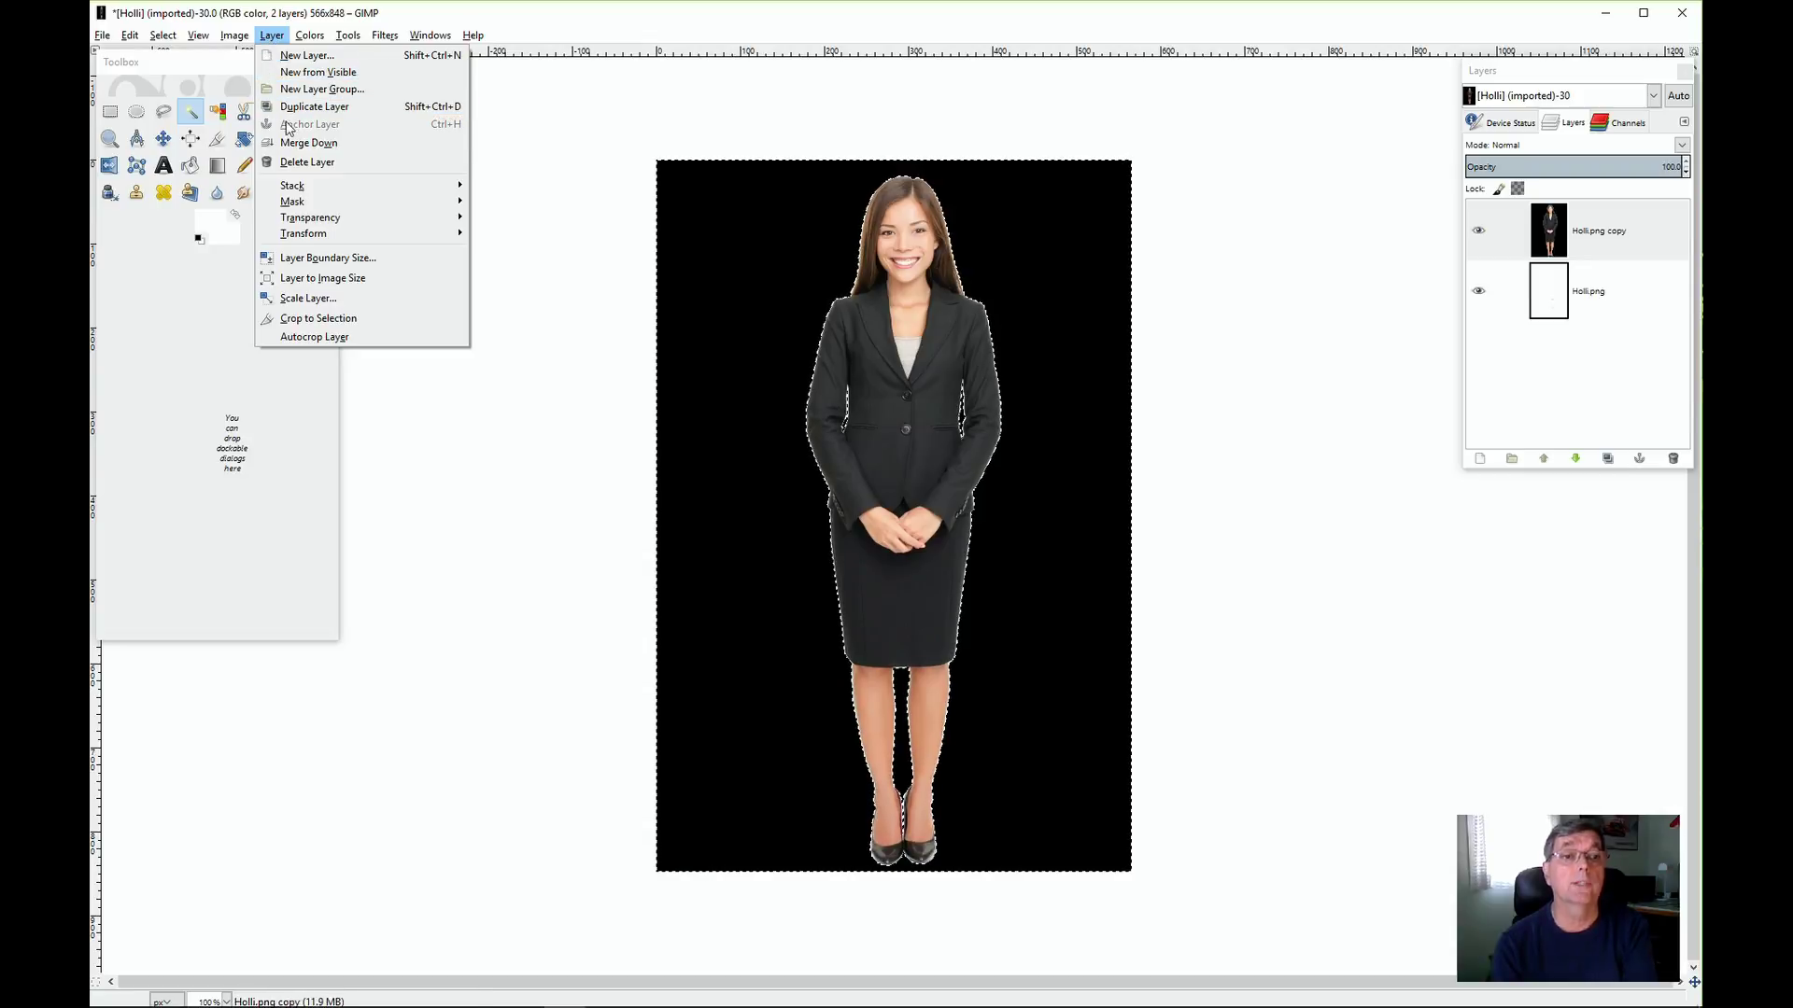
mouse_move(299, 210)
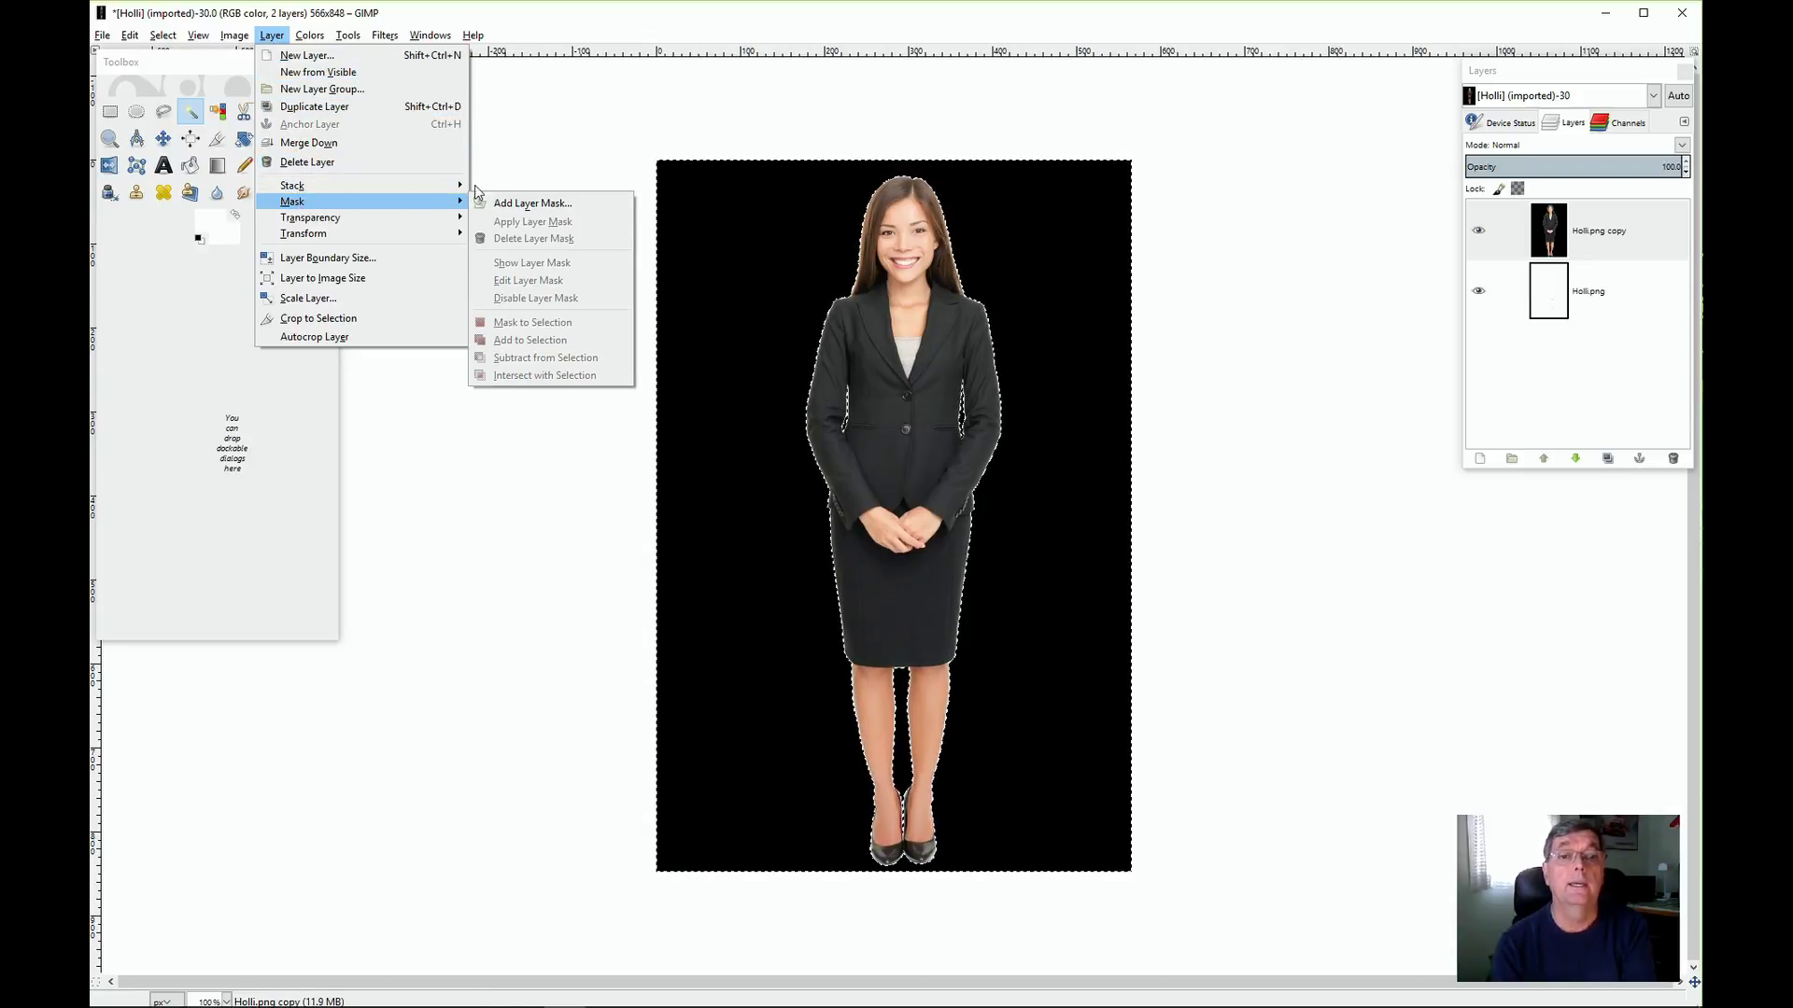
left_click(576, 204)
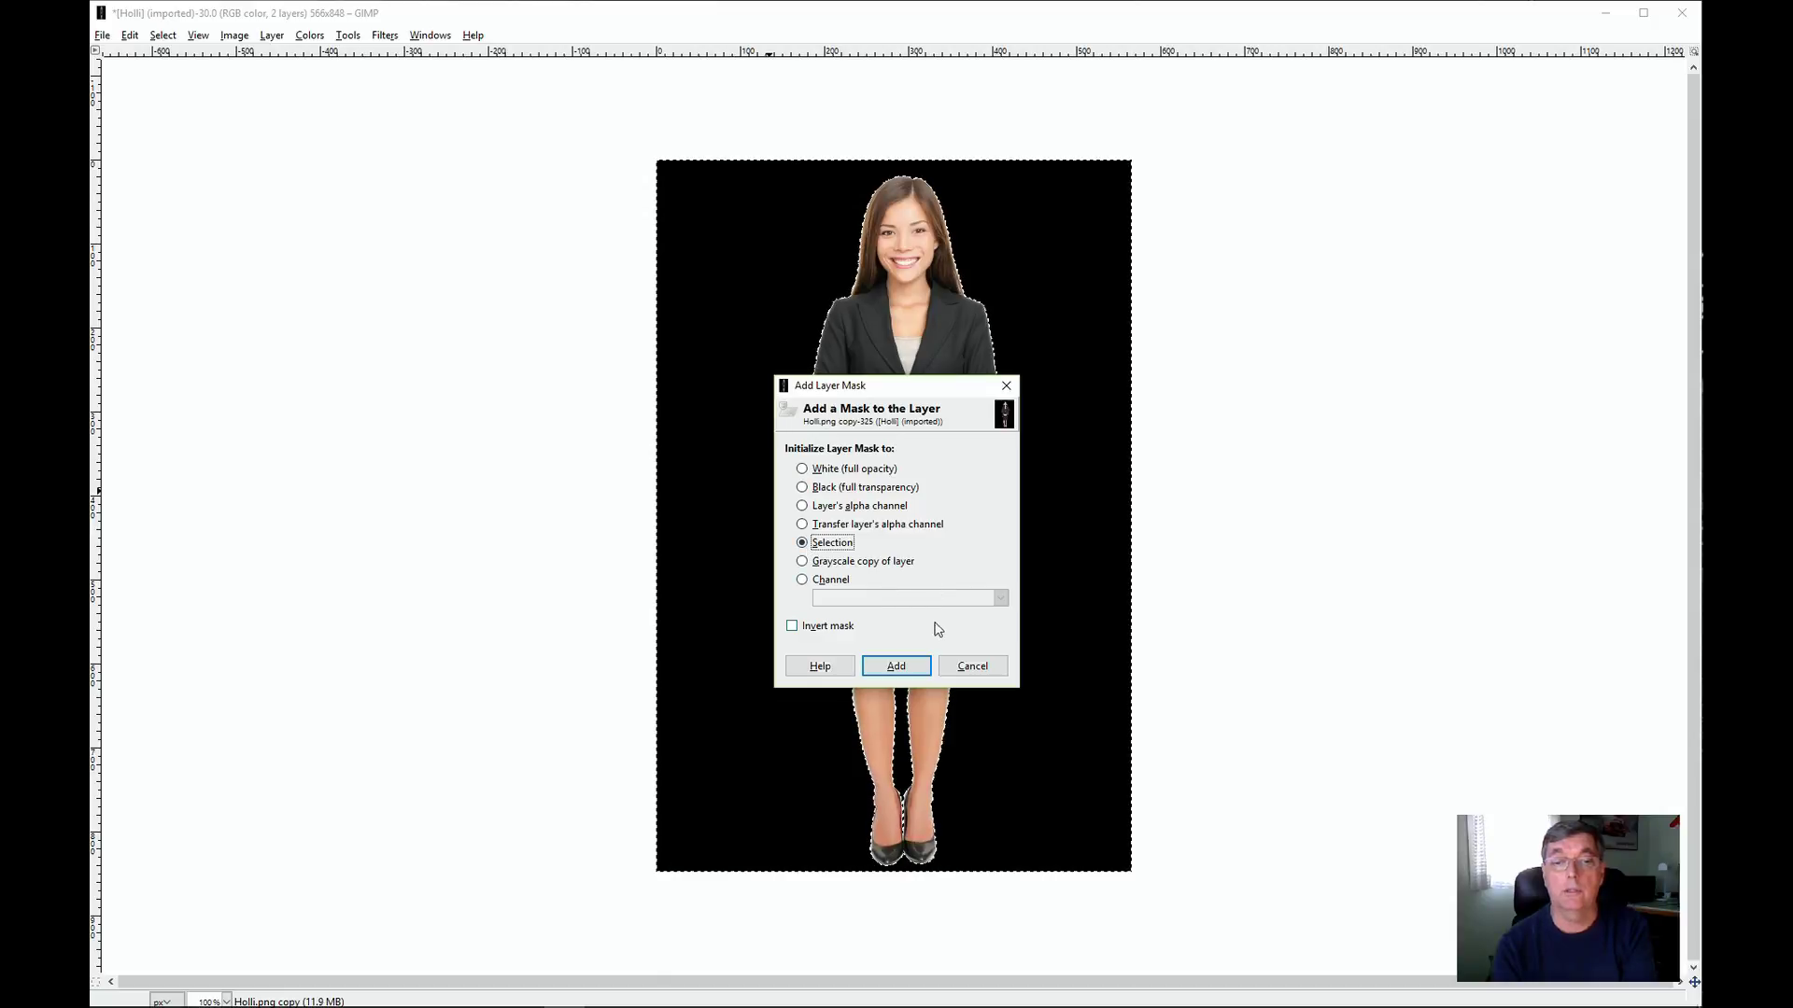
left_click(896, 666)
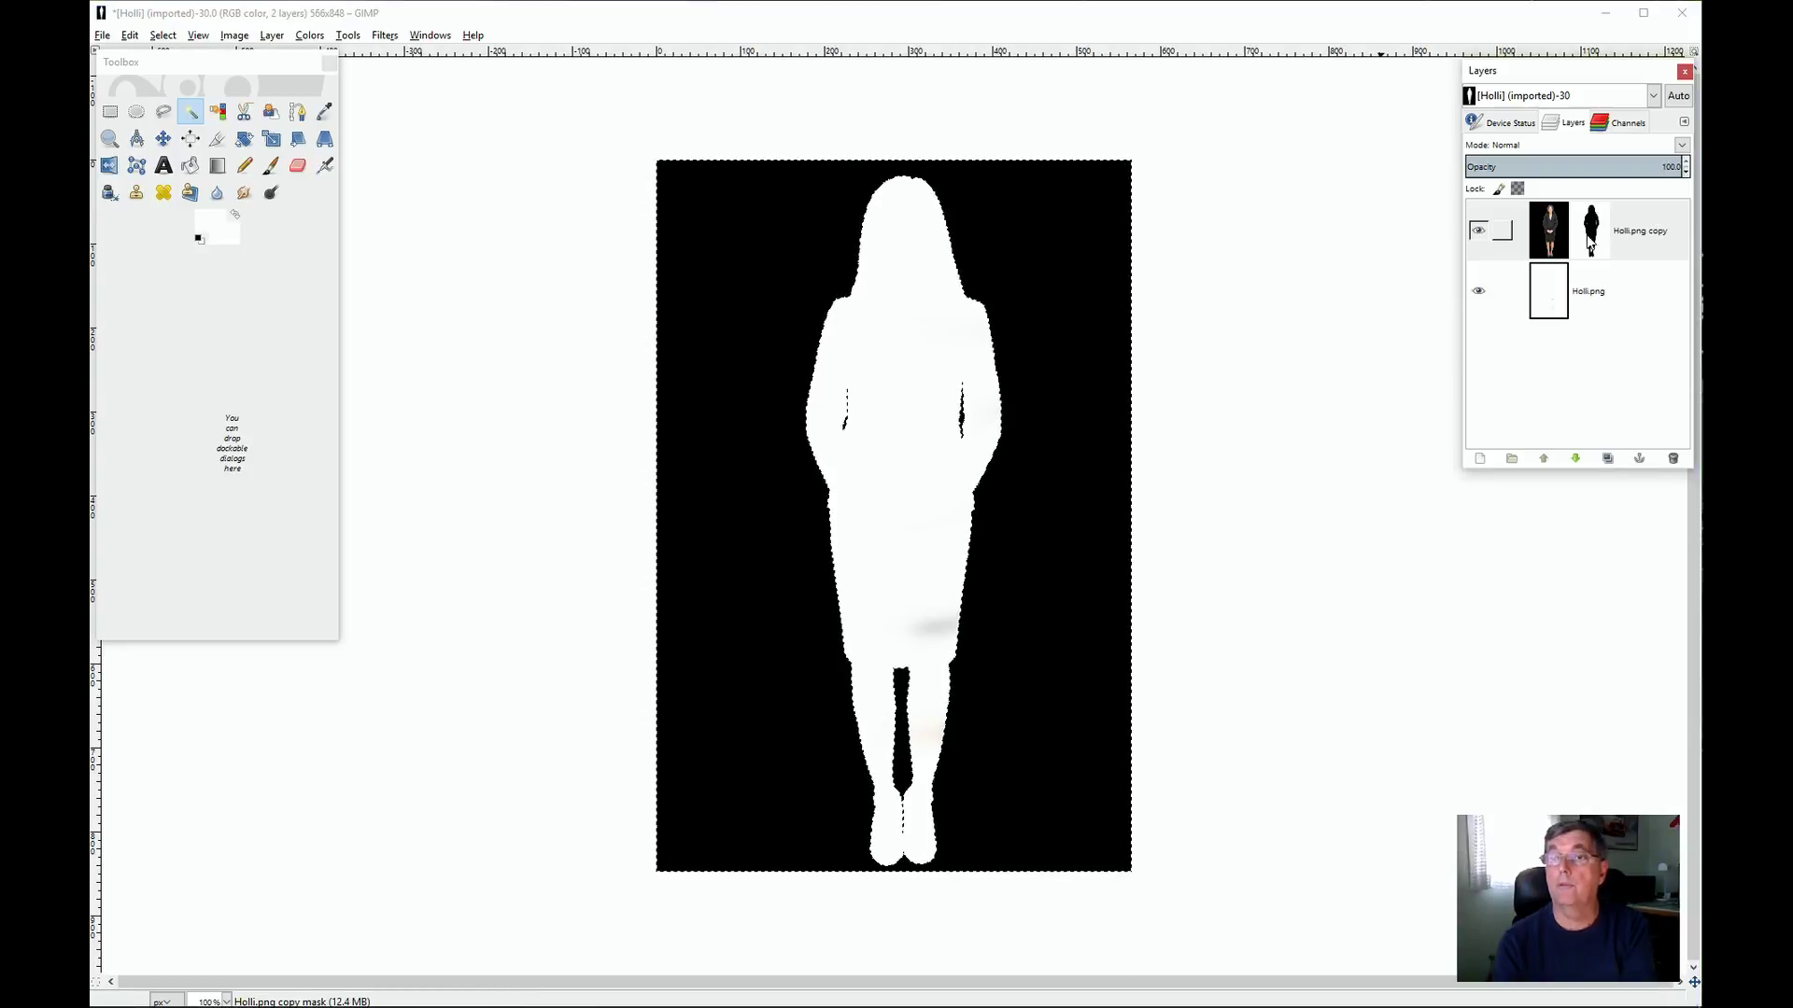
right_click(1590, 241)
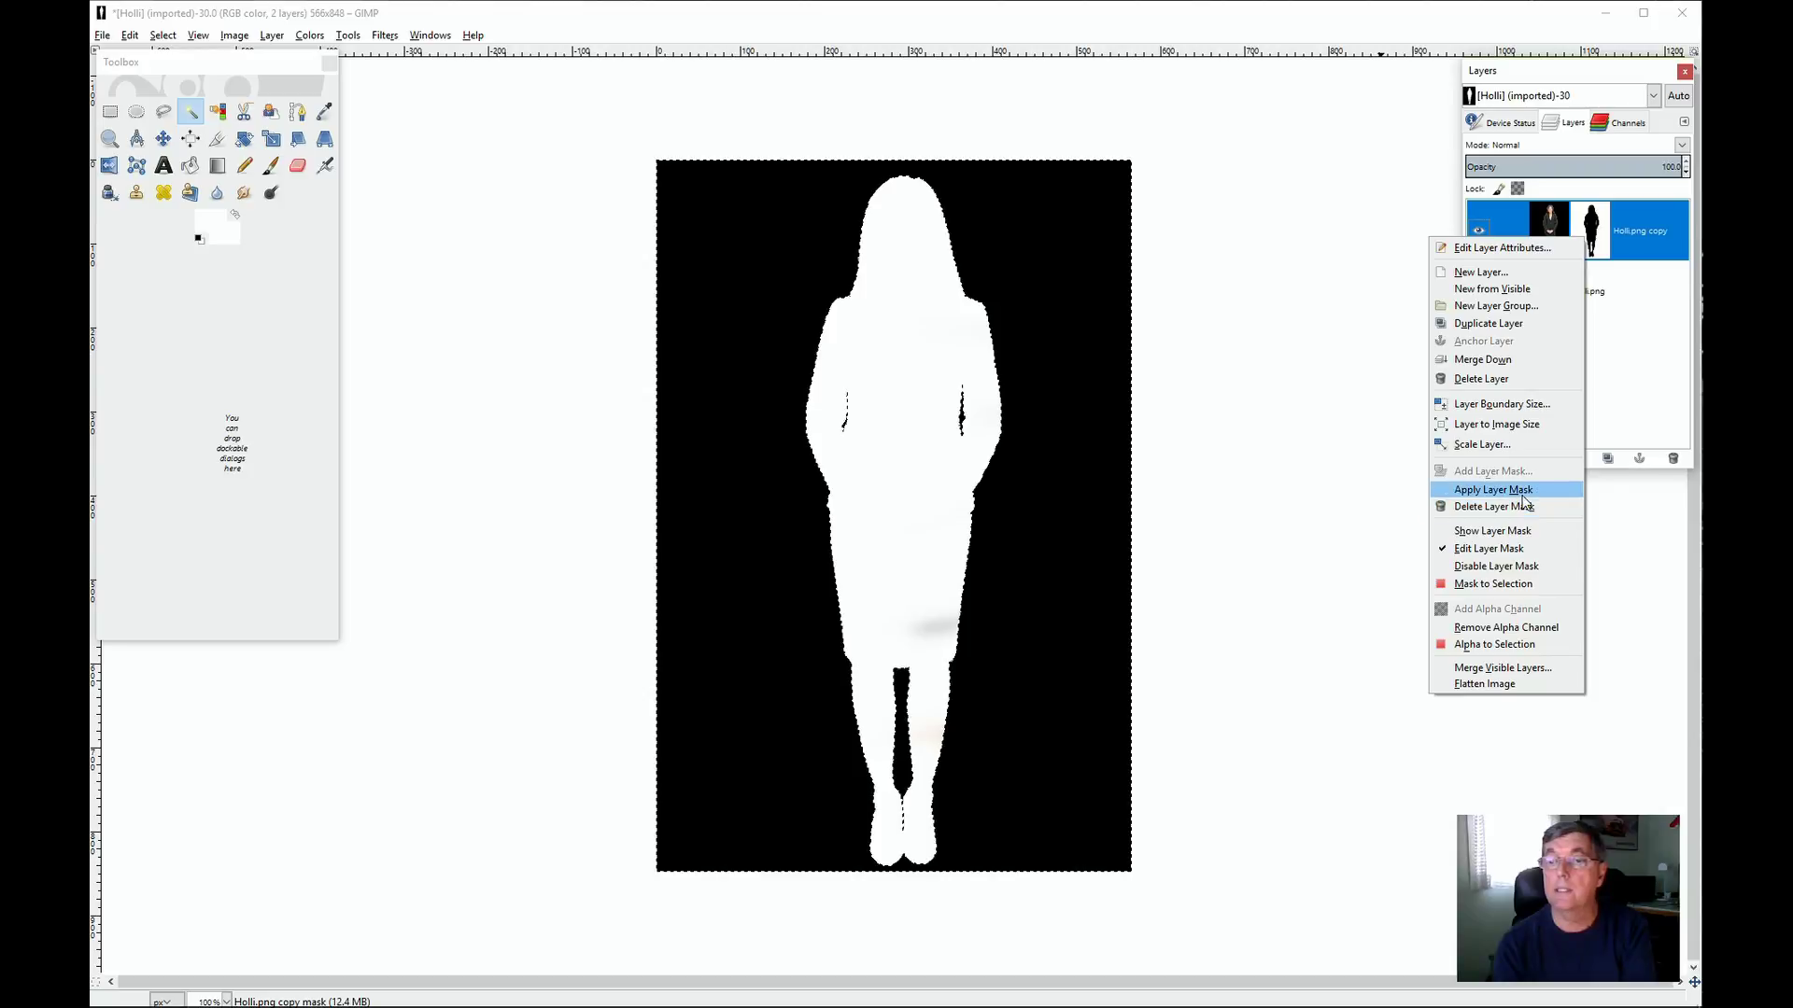
left_click(1520, 490)
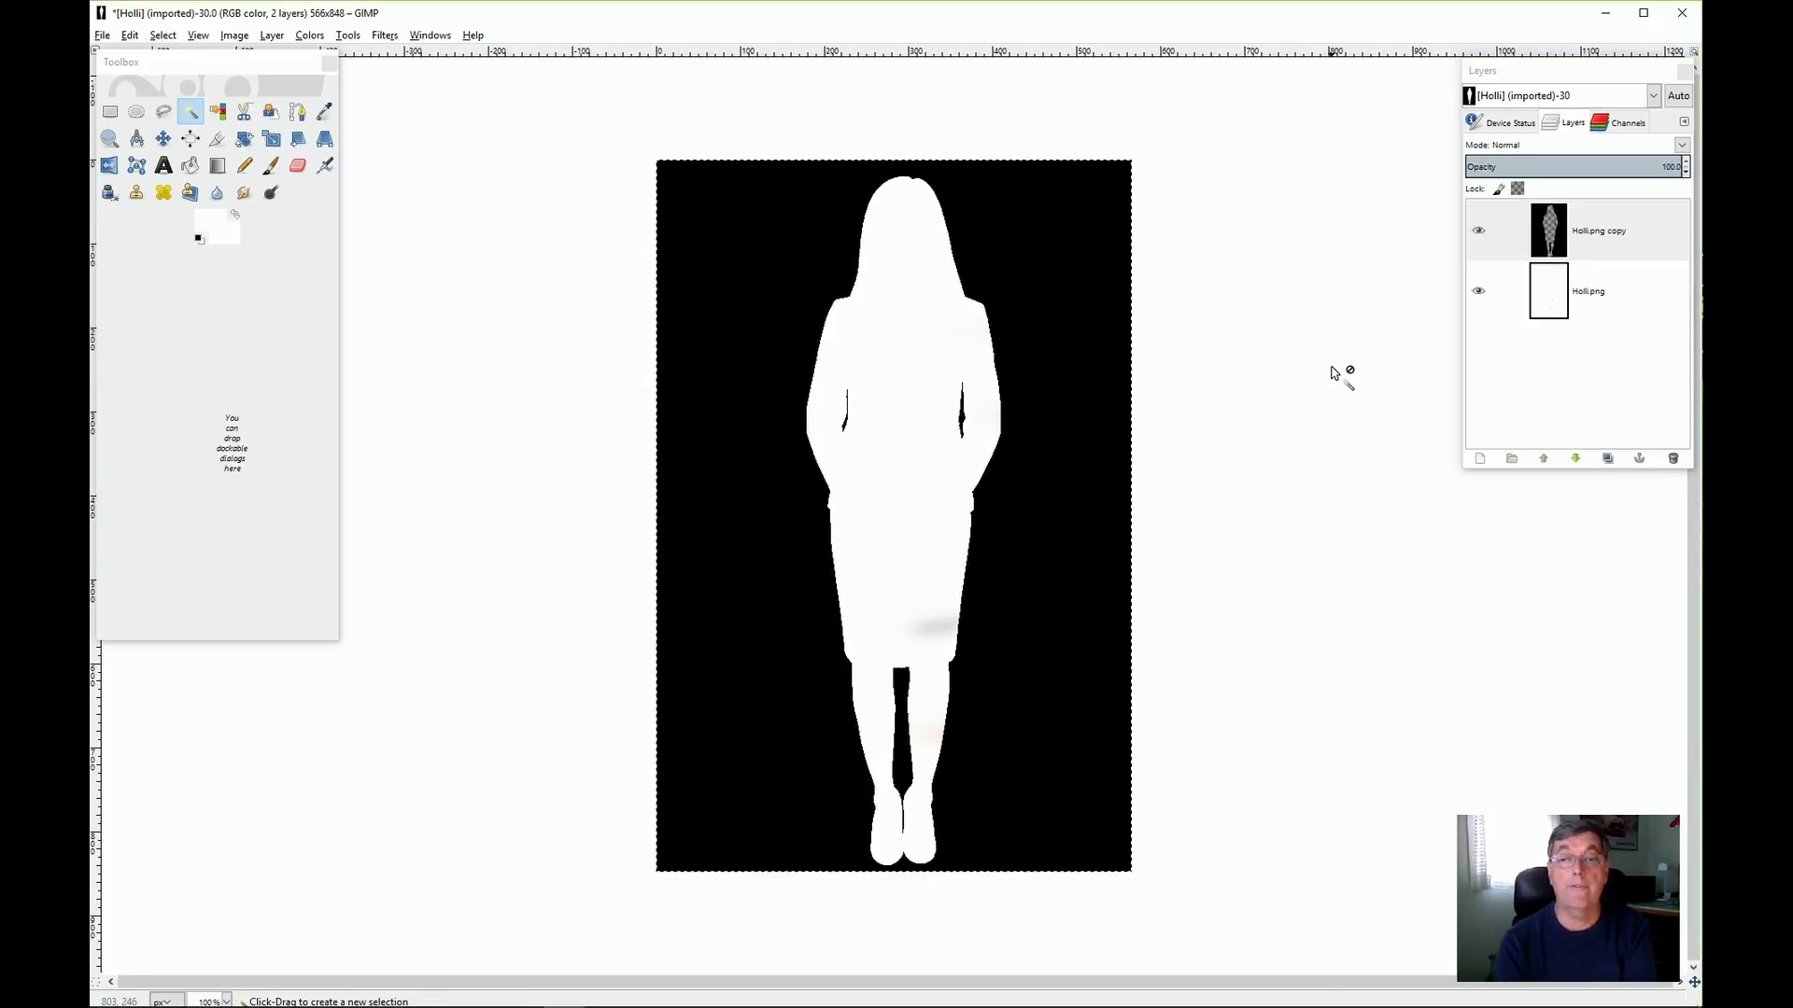
Export the silhouette image to the Desktop as Holli Alpha Mask.png with the offered PNG settings, replacing the existing file
left_click(102, 35)
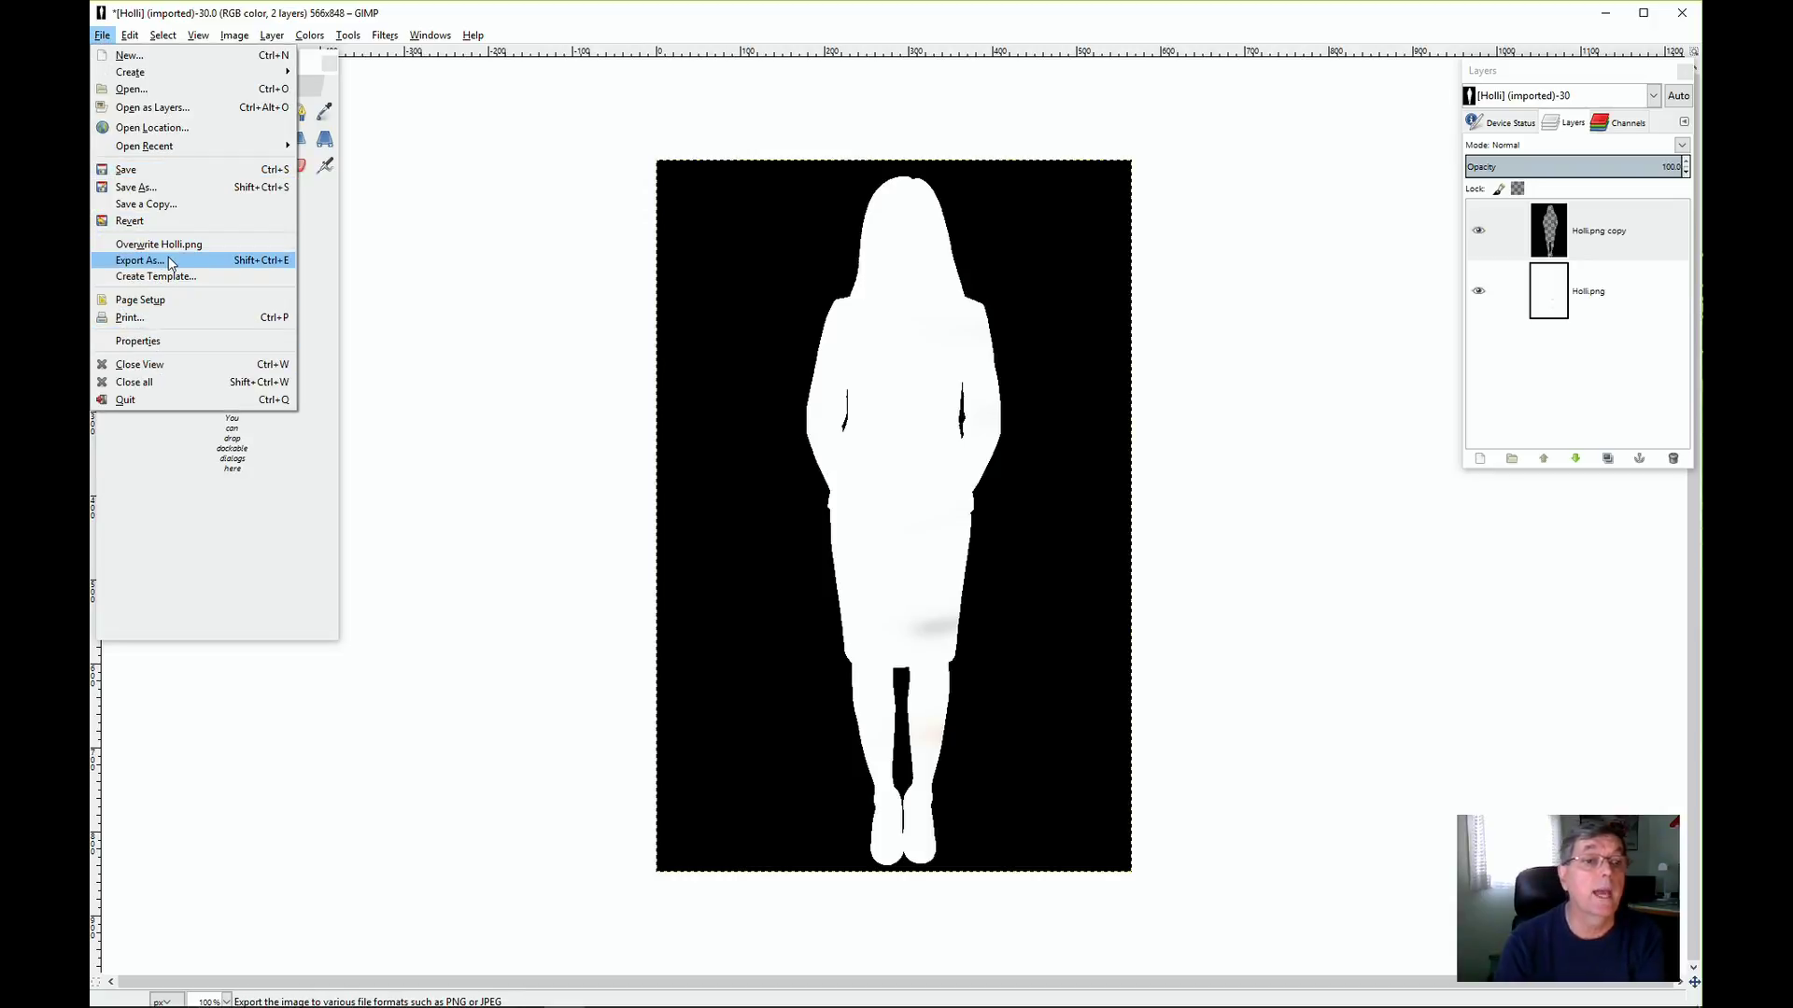
left_click(140, 260)
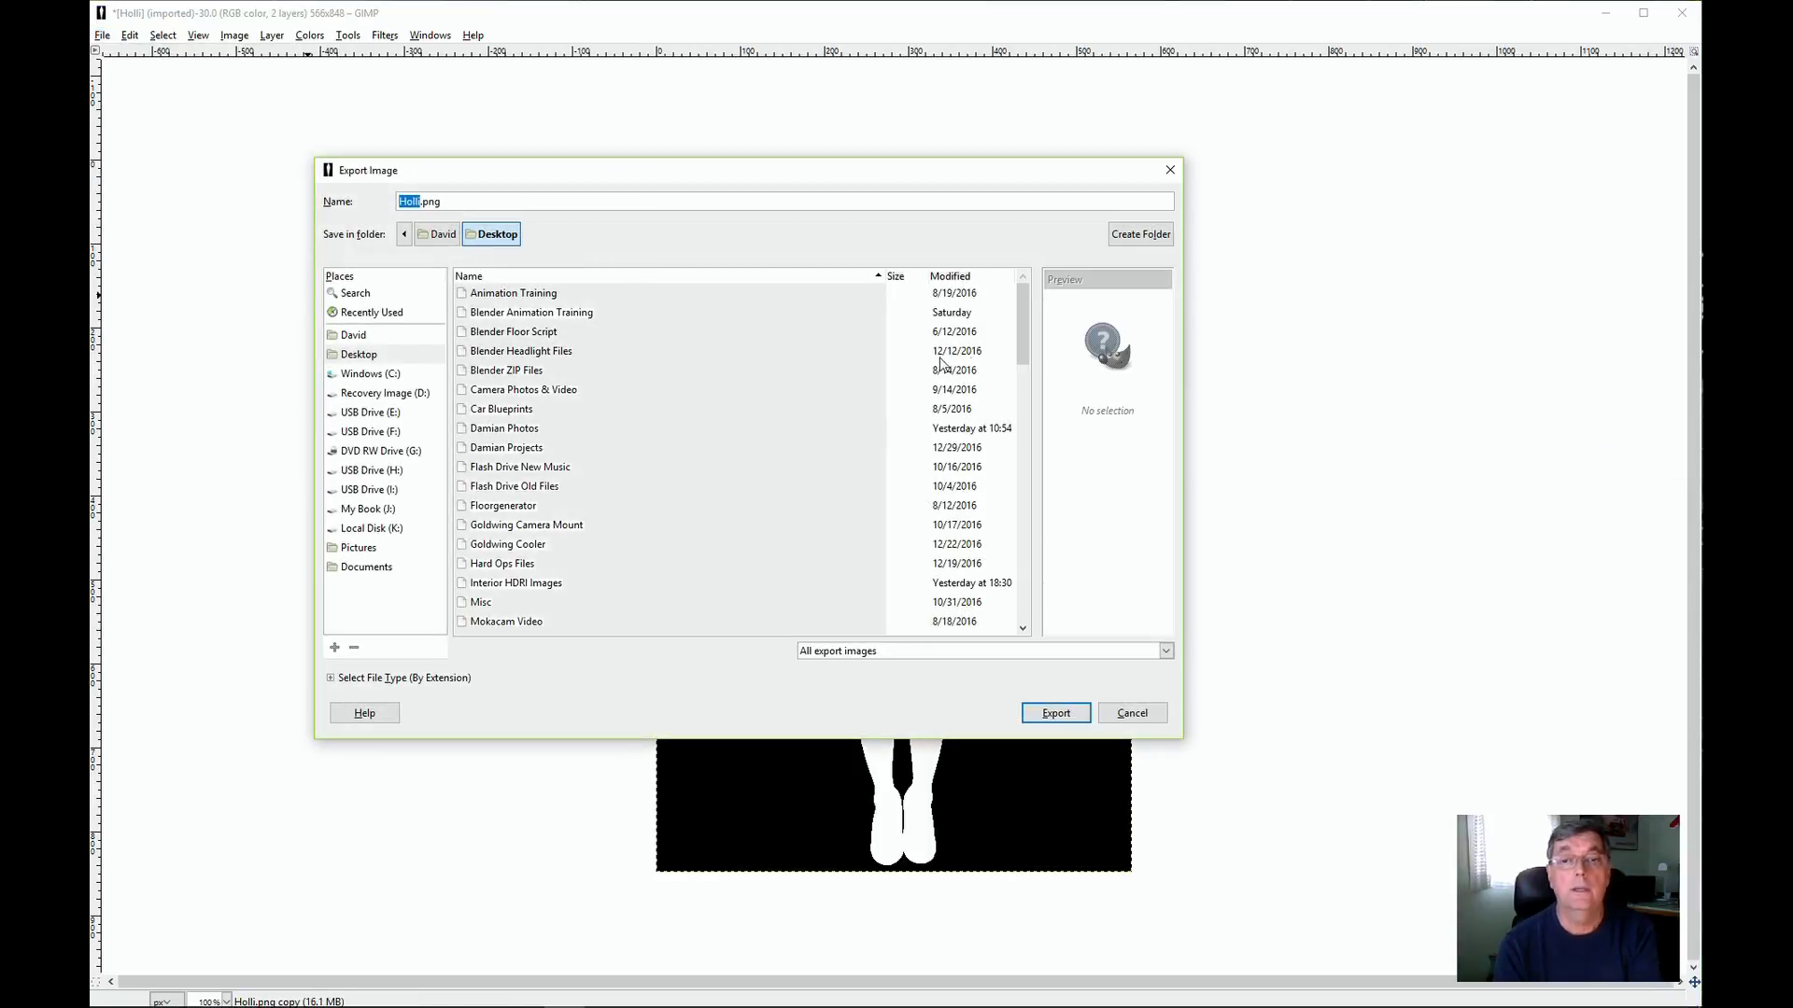
left_click_drag(1025, 338, 975, 509)
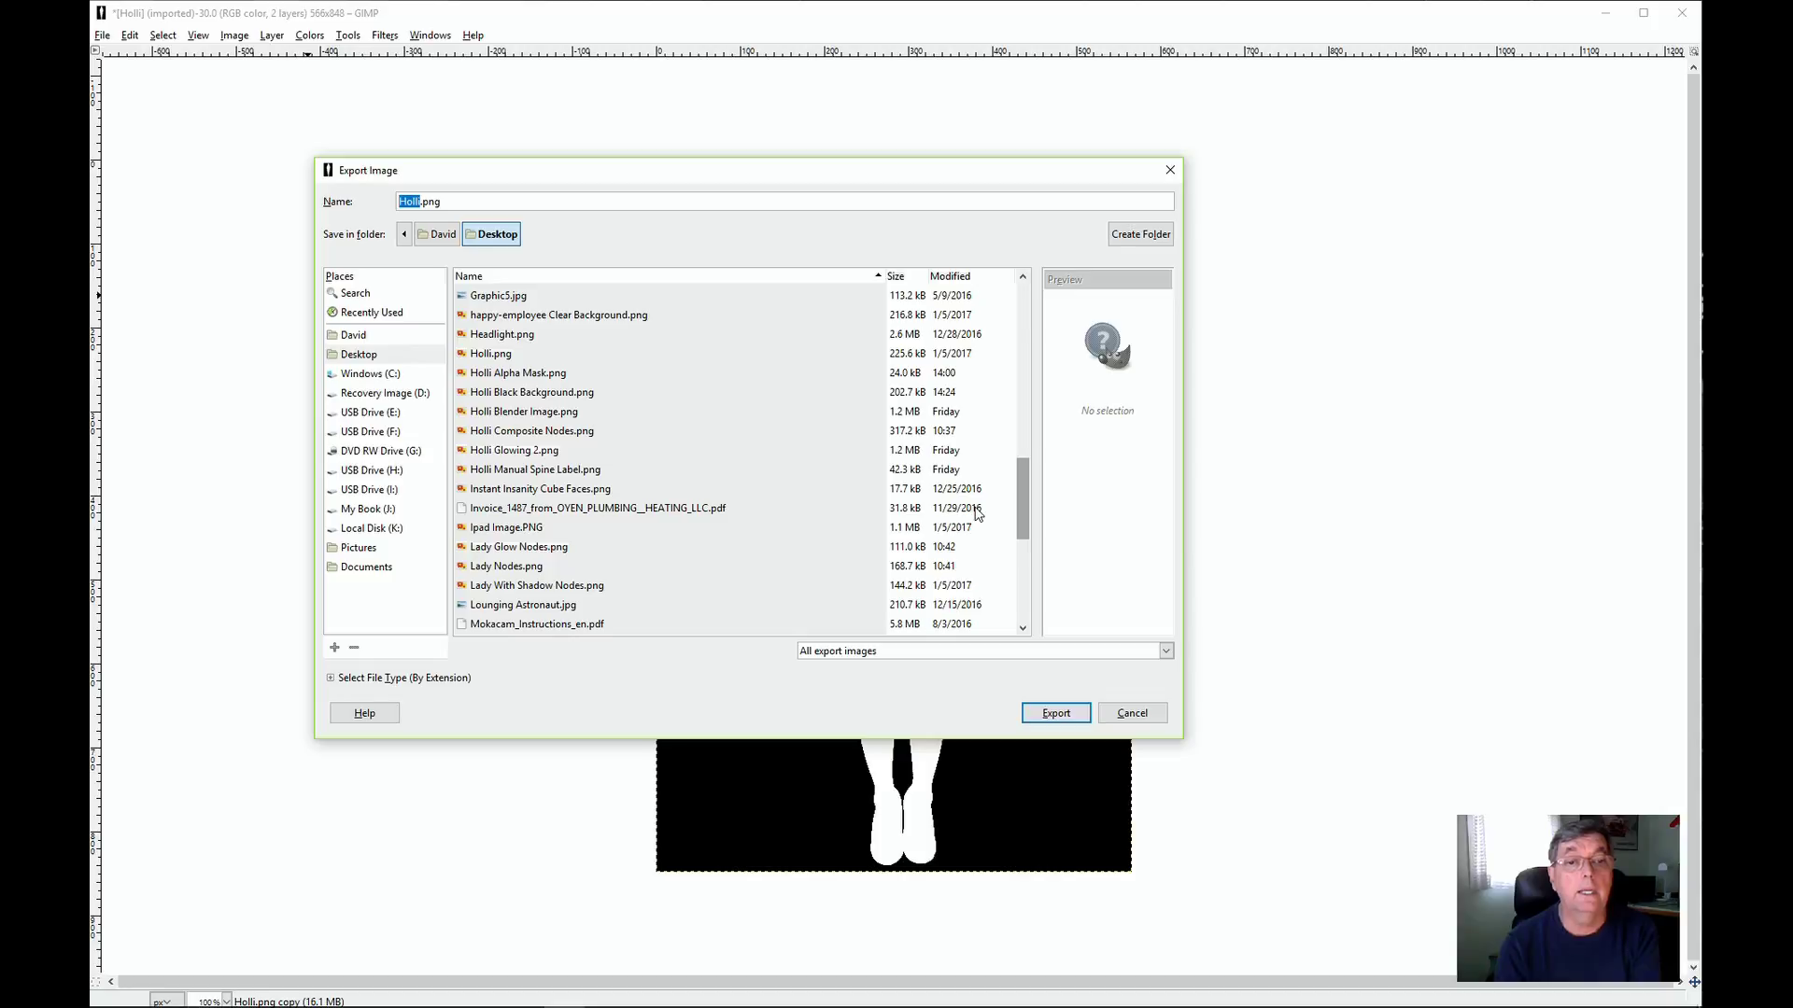
left_click(531, 375)
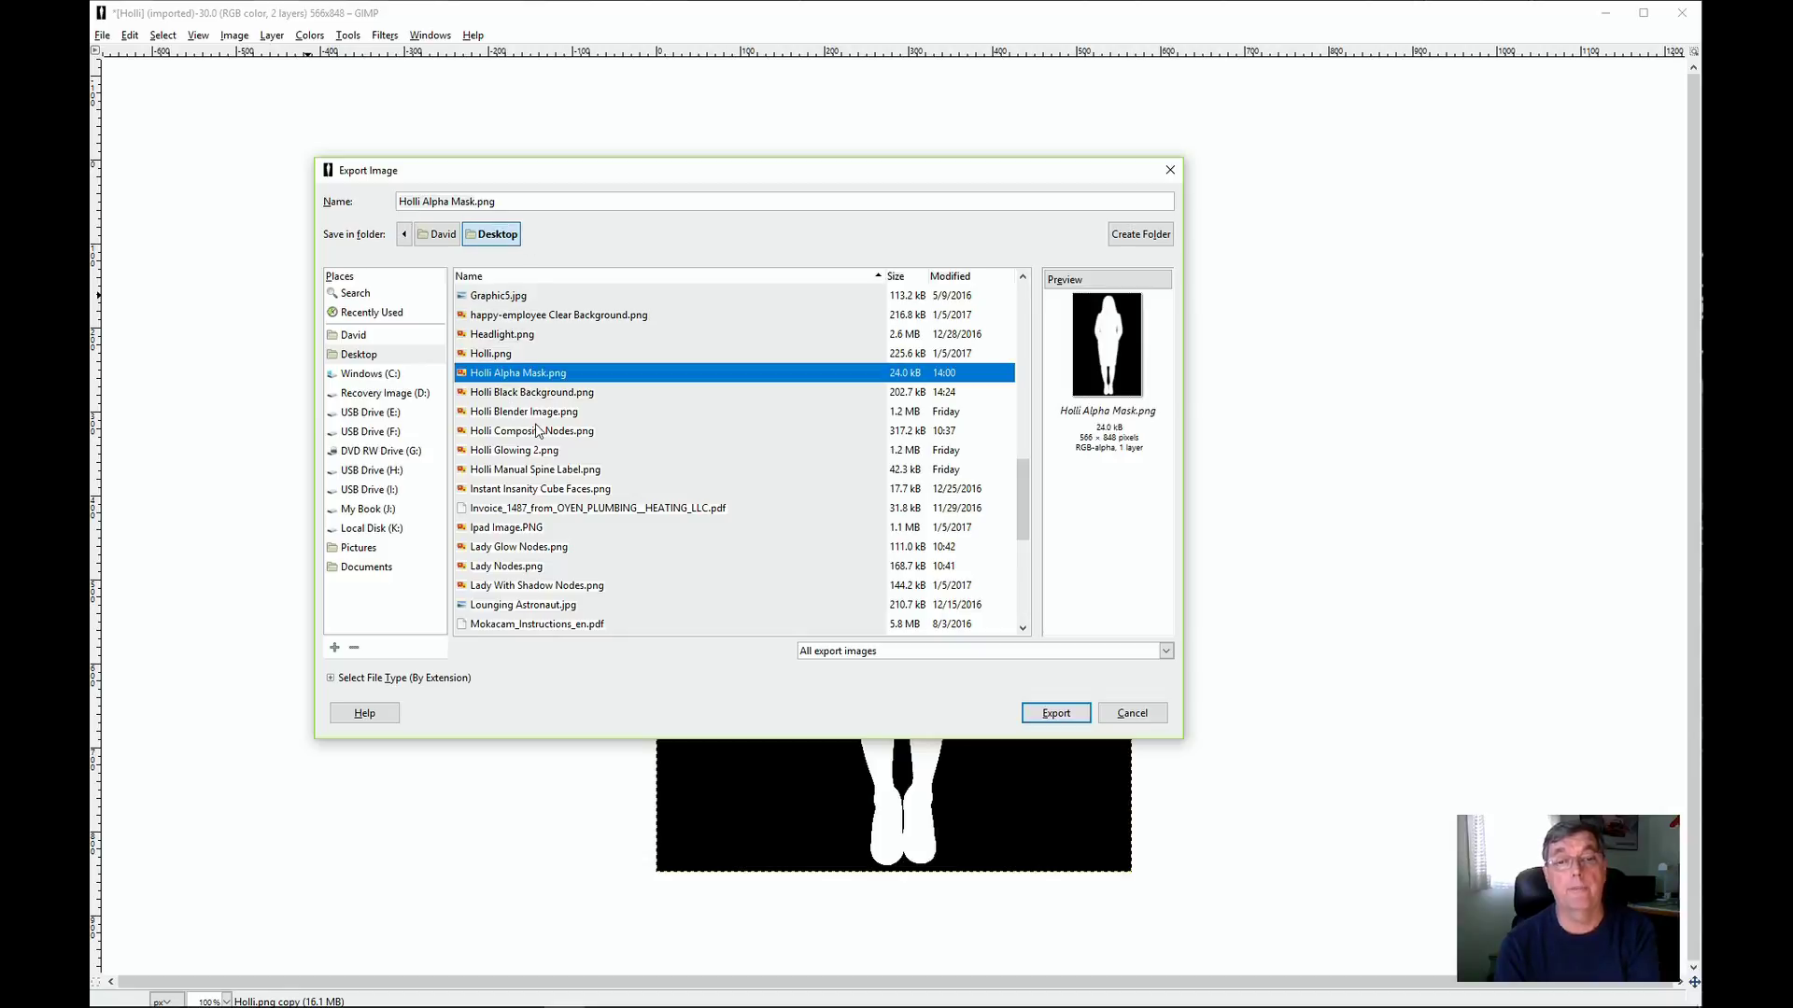
left_click(1056, 714)
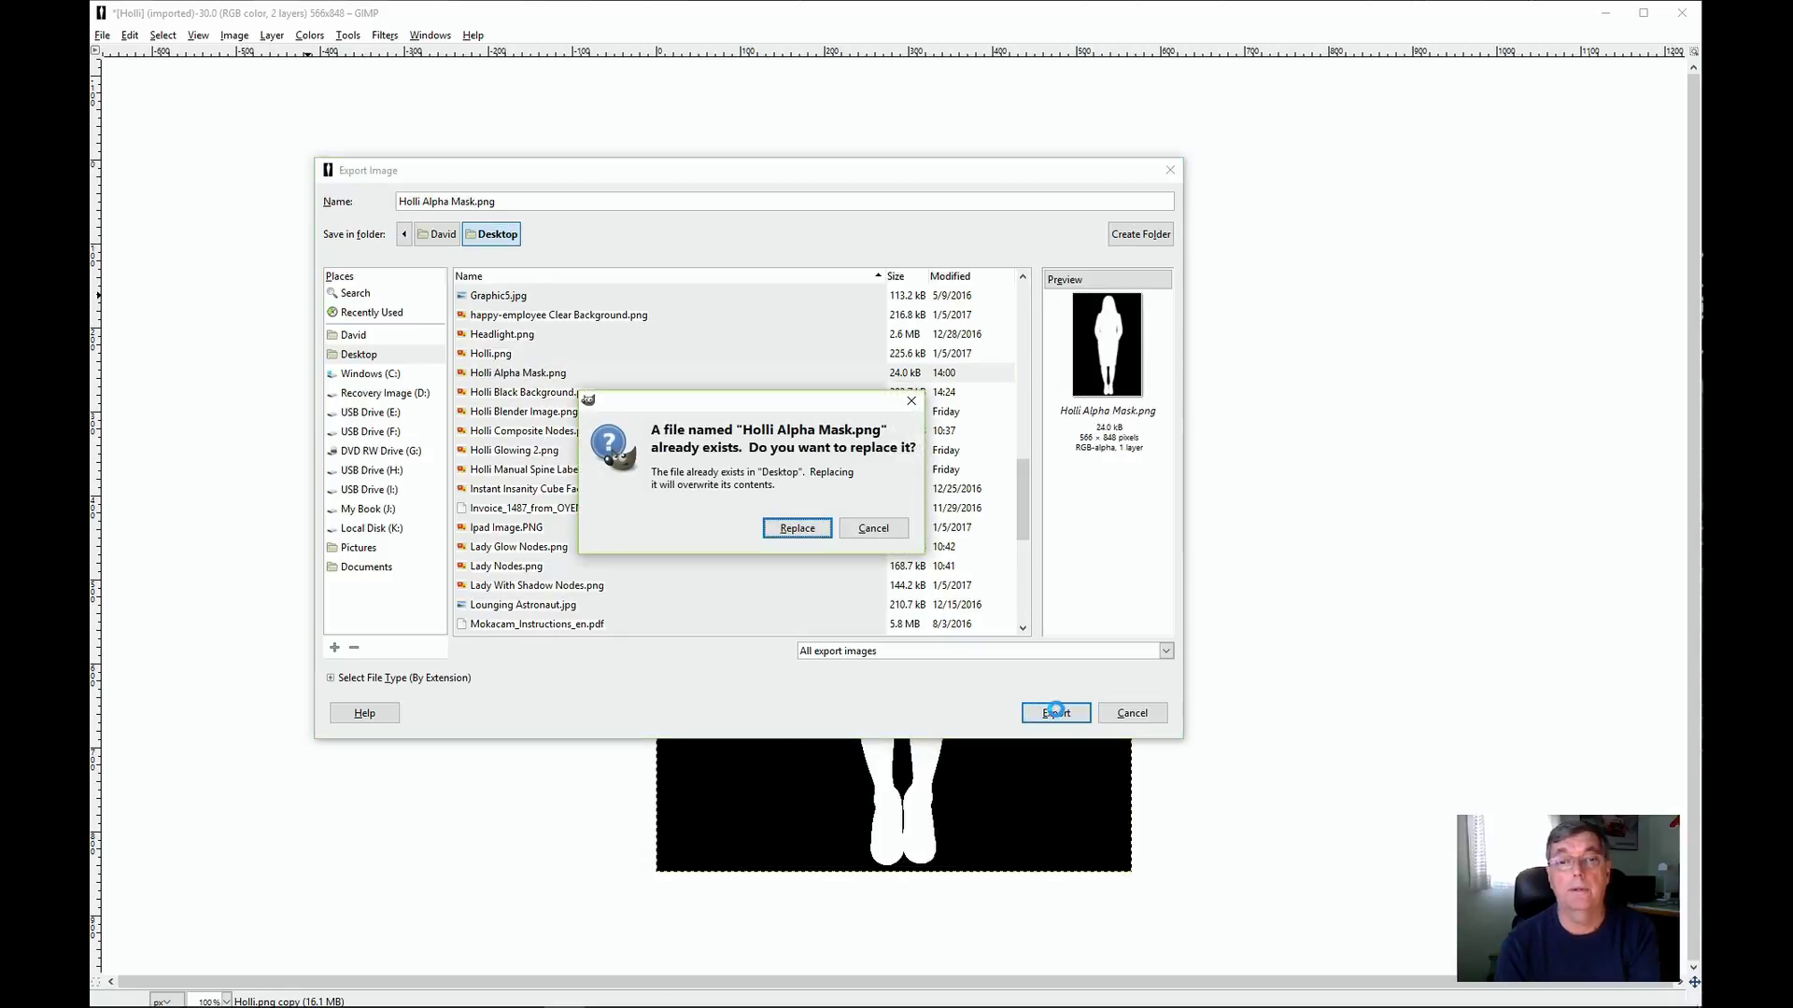
left_click(805, 529)
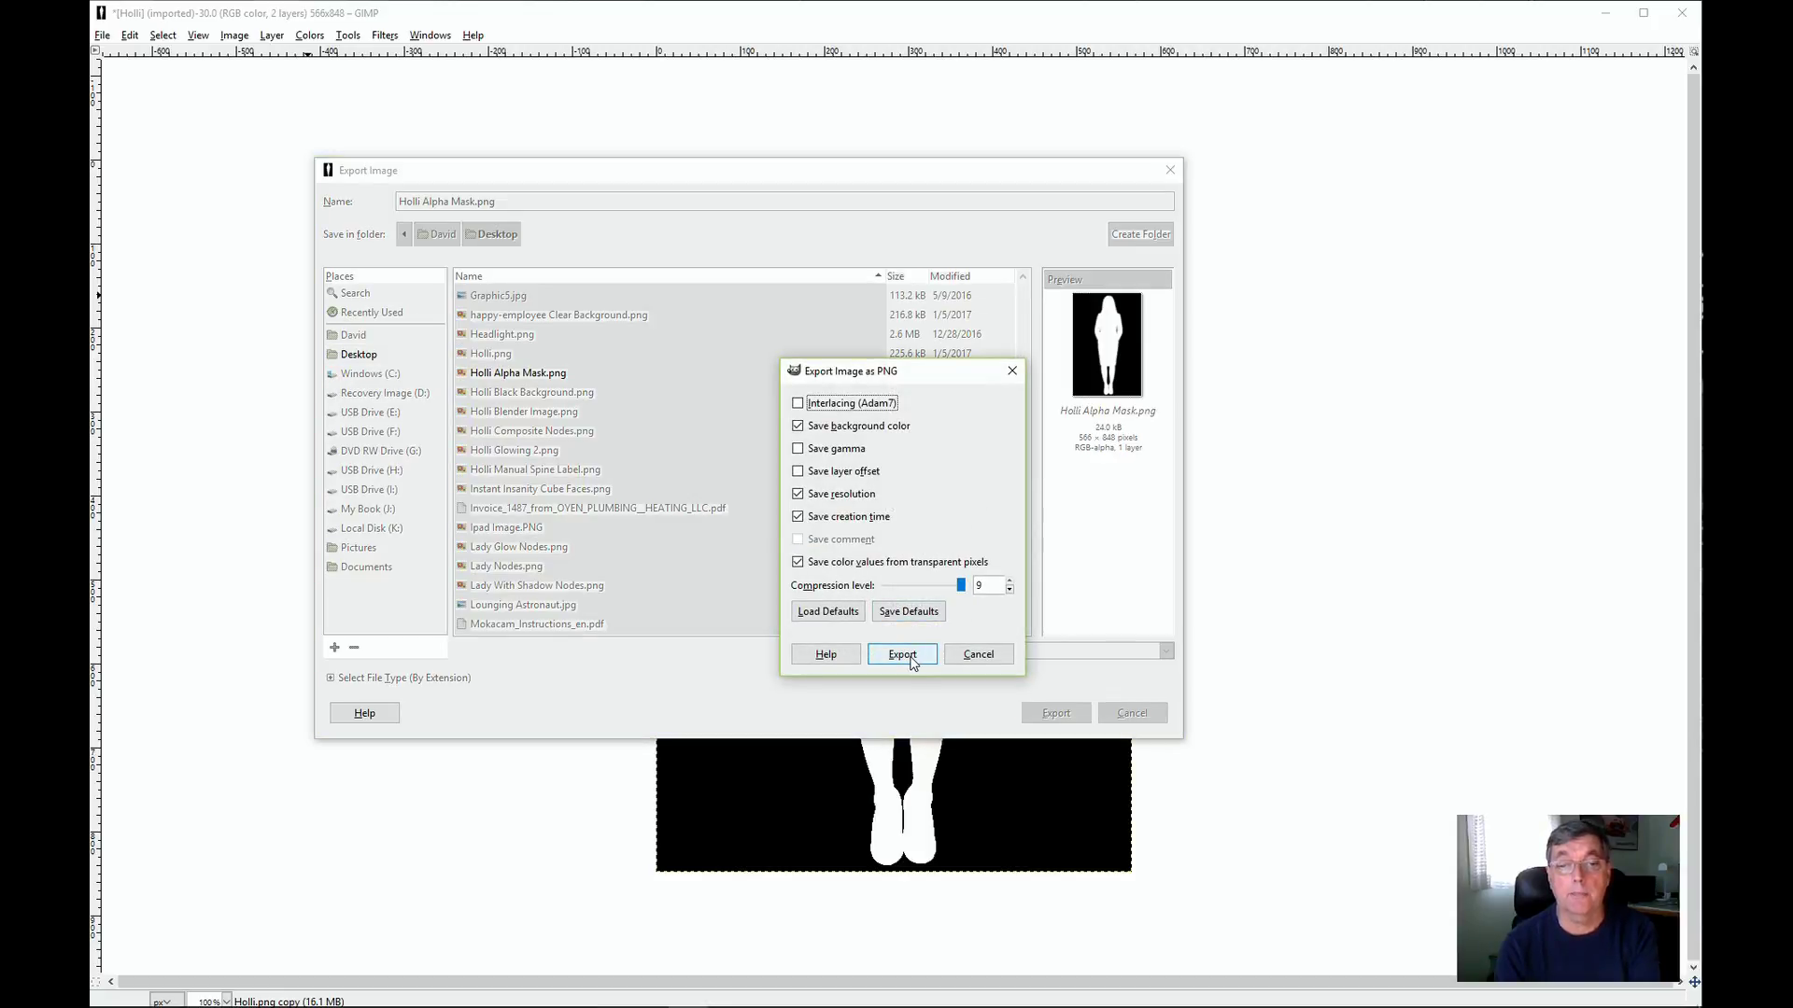
left_click(902, 654)
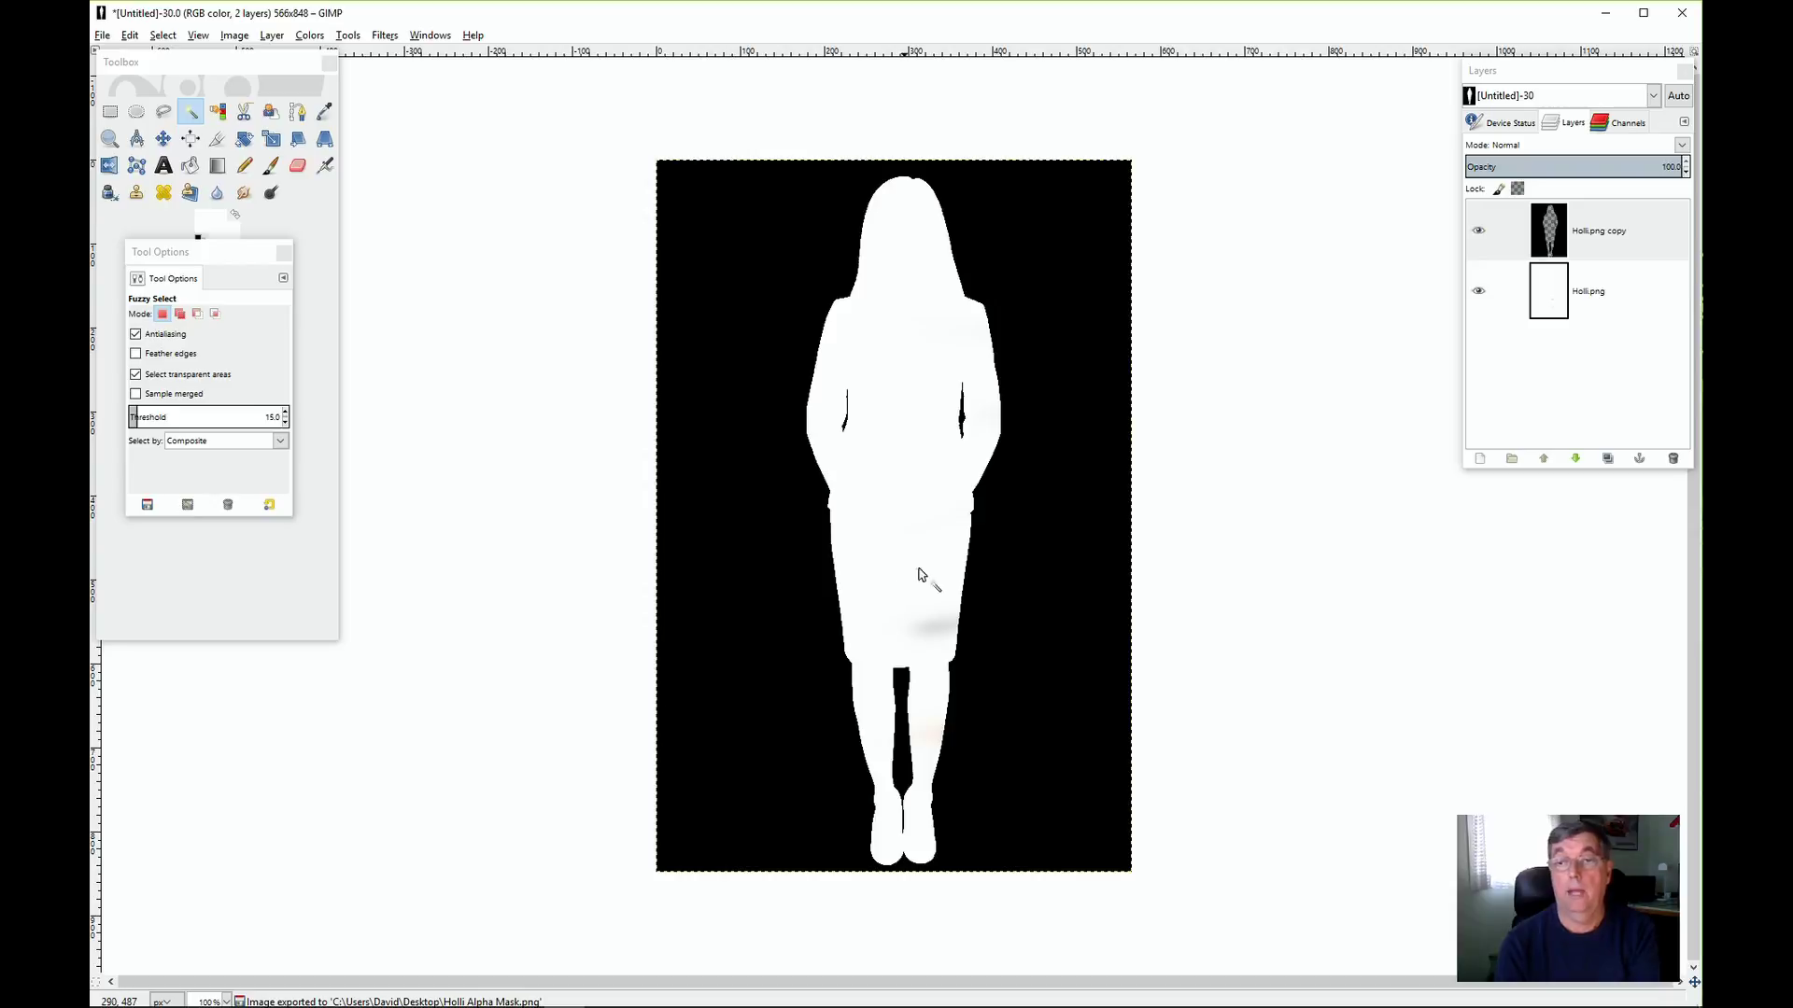
Minimize GIMP and open Holli Glowing 2.png from the desktop
left_click(1606, 16)
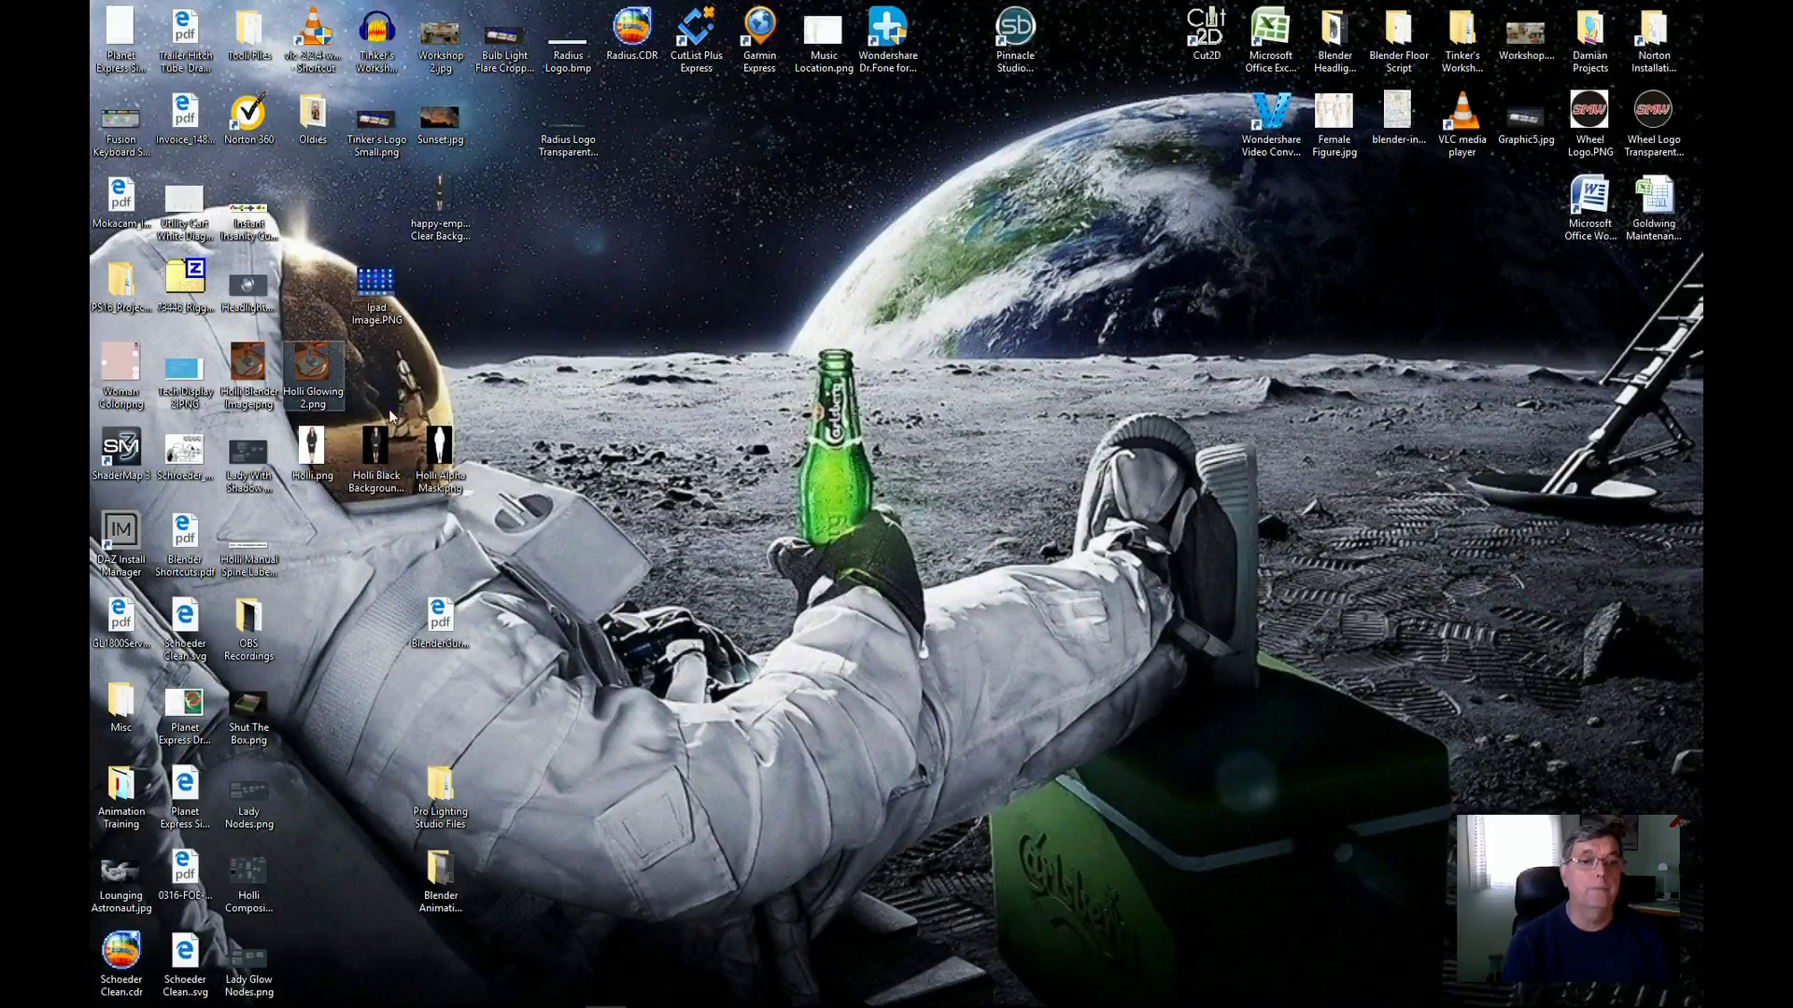
double_click(321, 364)
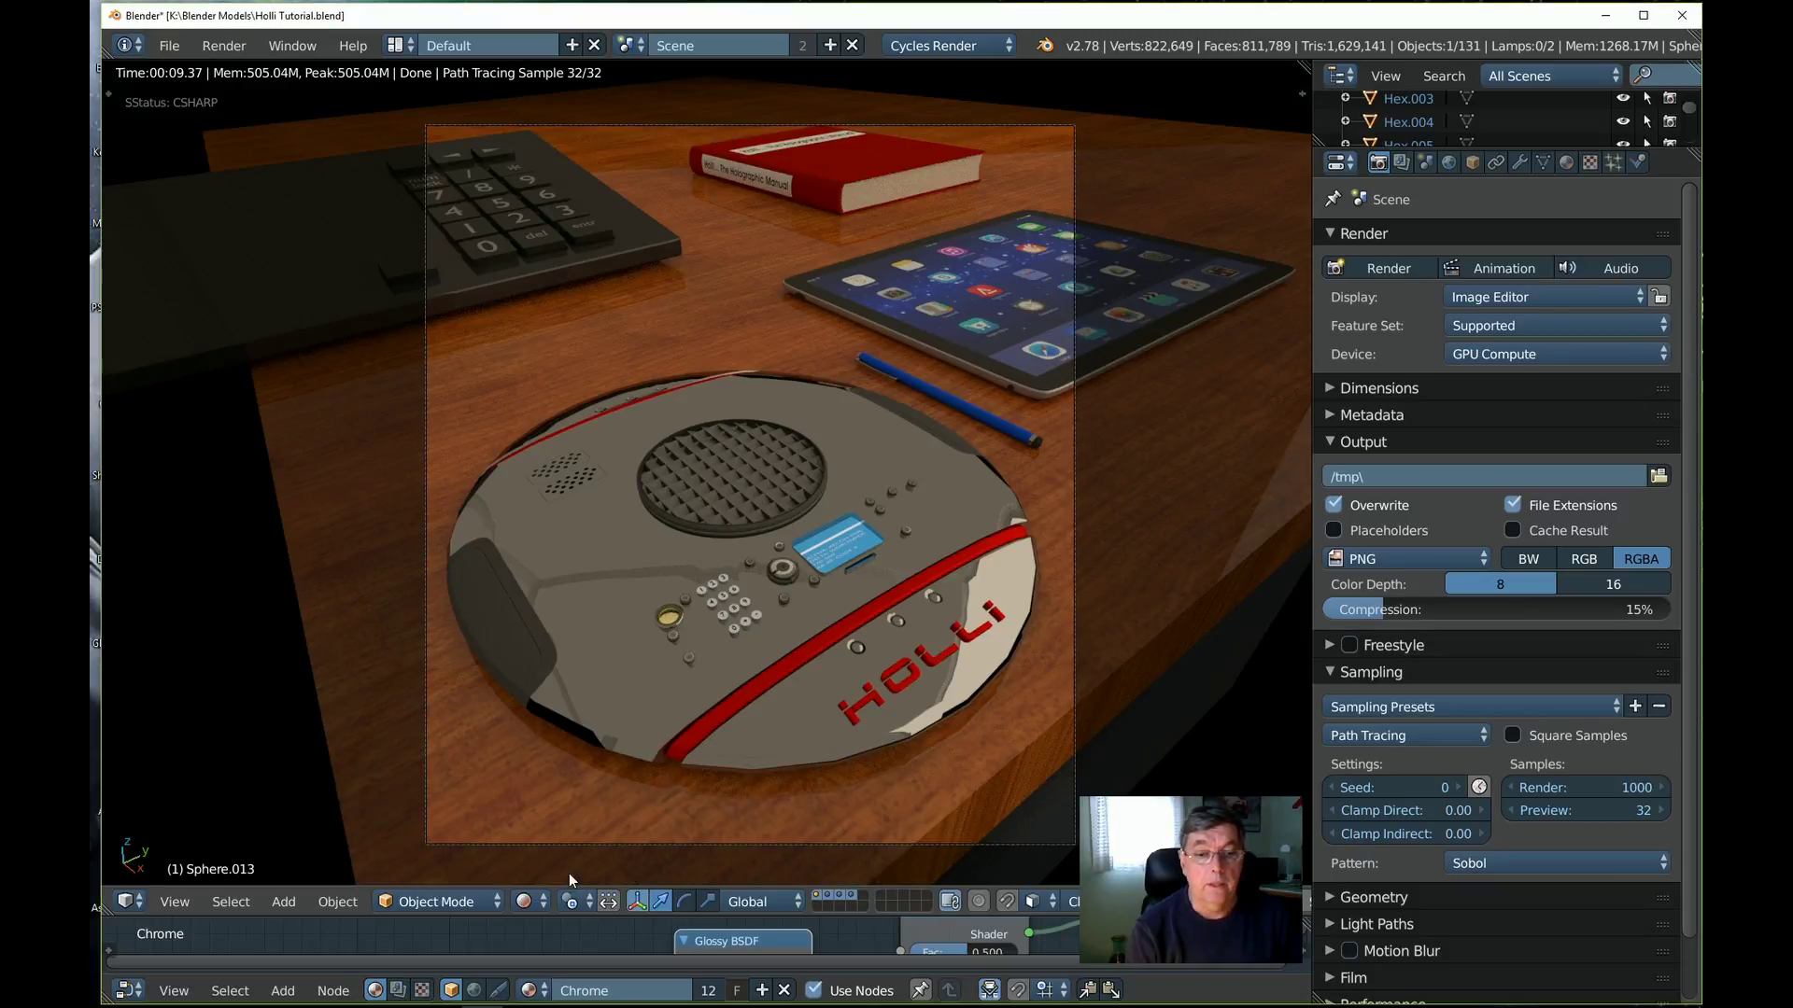
Examine the Holli device on the desk from several angles in Solid shading in Blender, and return to the camera view
left_click(534, 902)
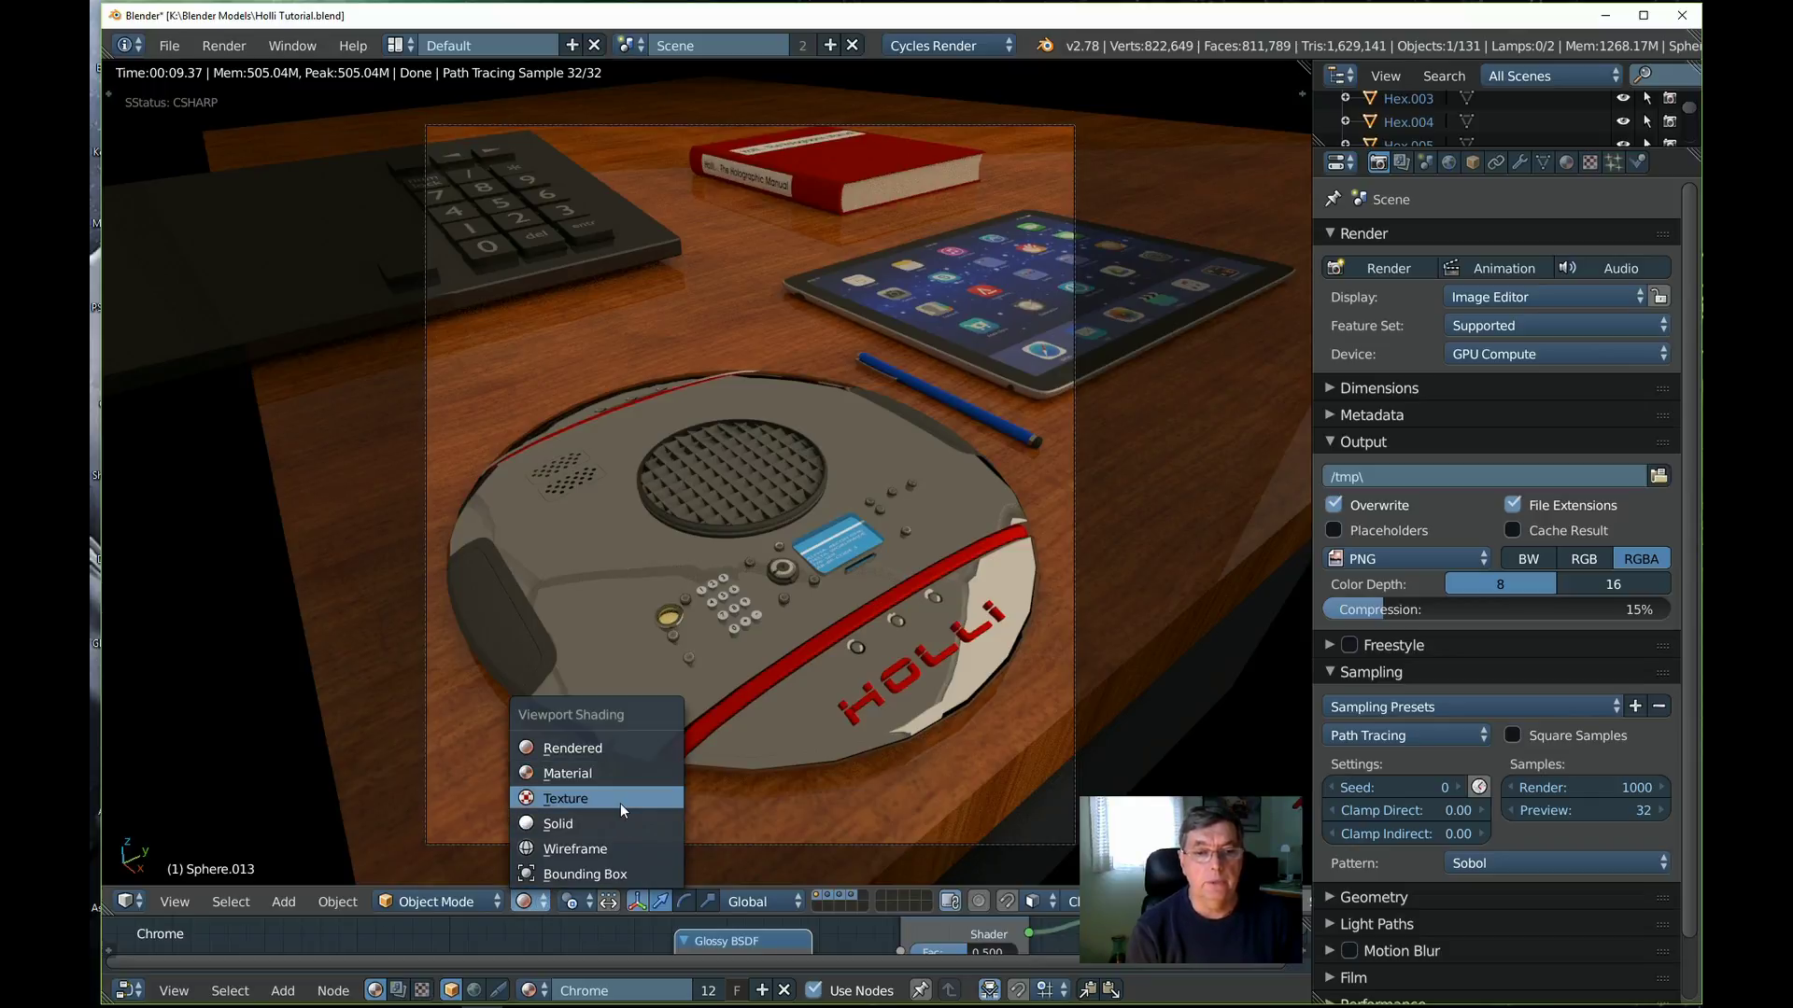
left_click(613, 825)
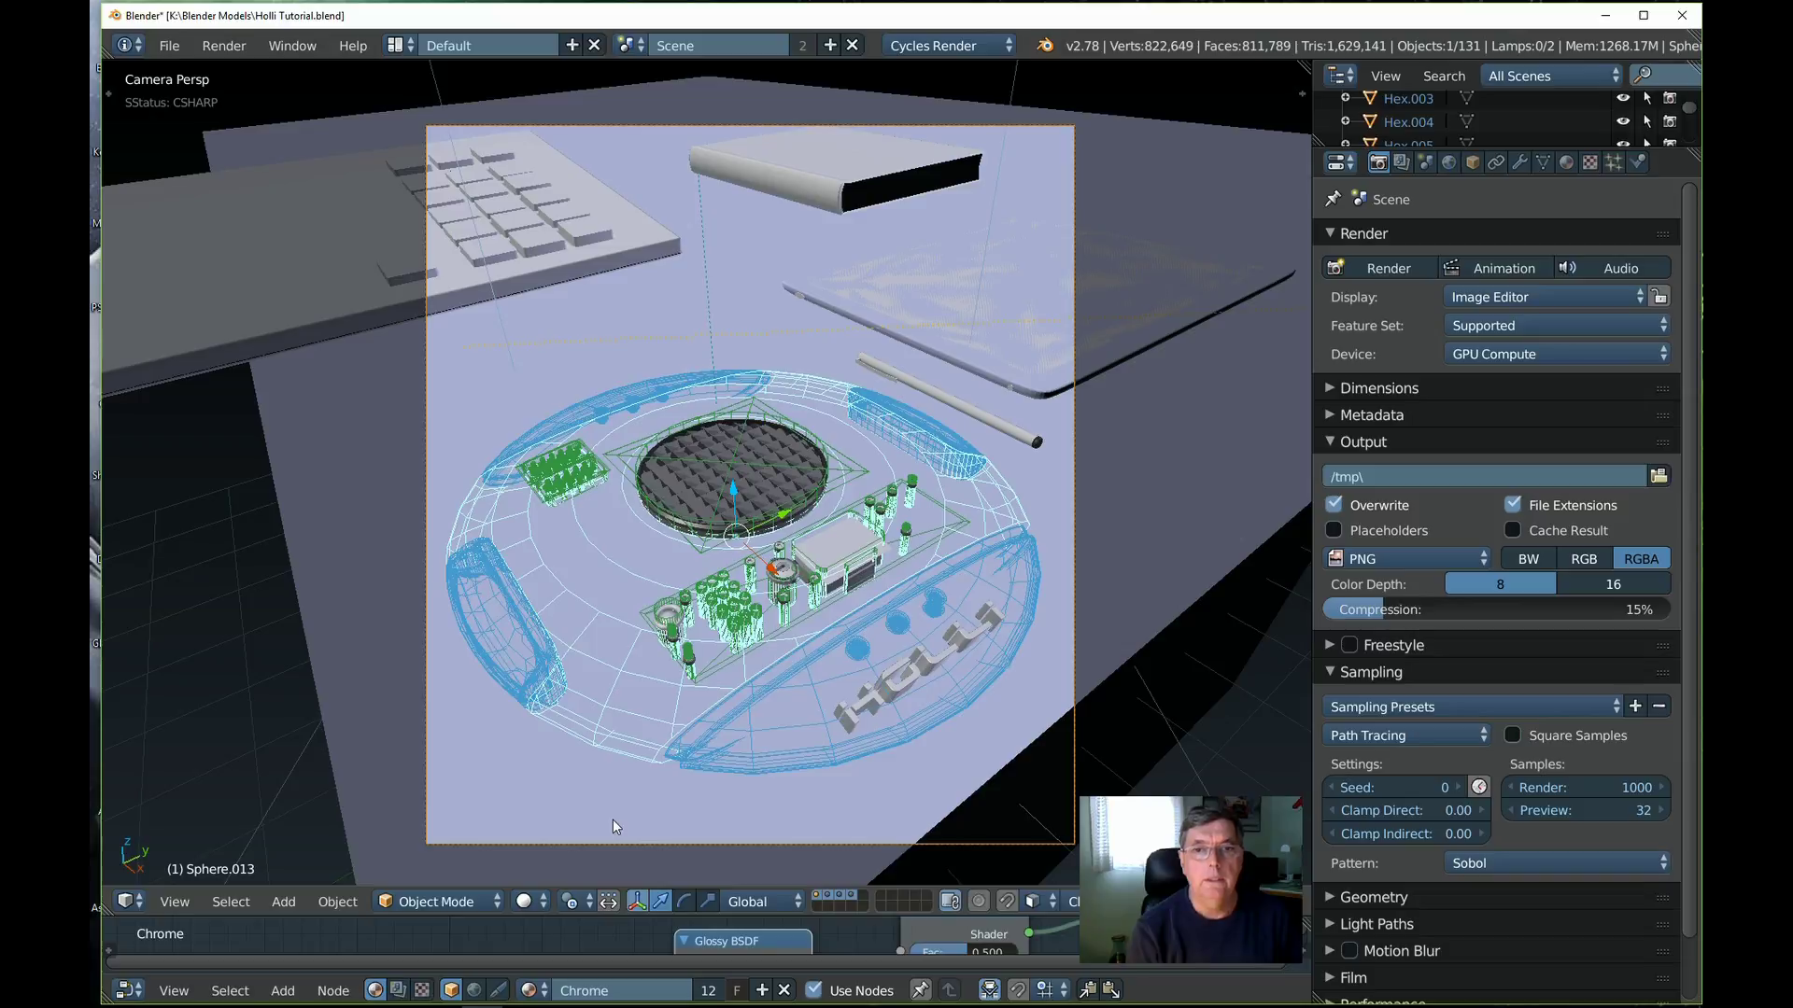
scroll(734, 718, "down", 3)
middle_click_drag(739, 714, 870, 582)
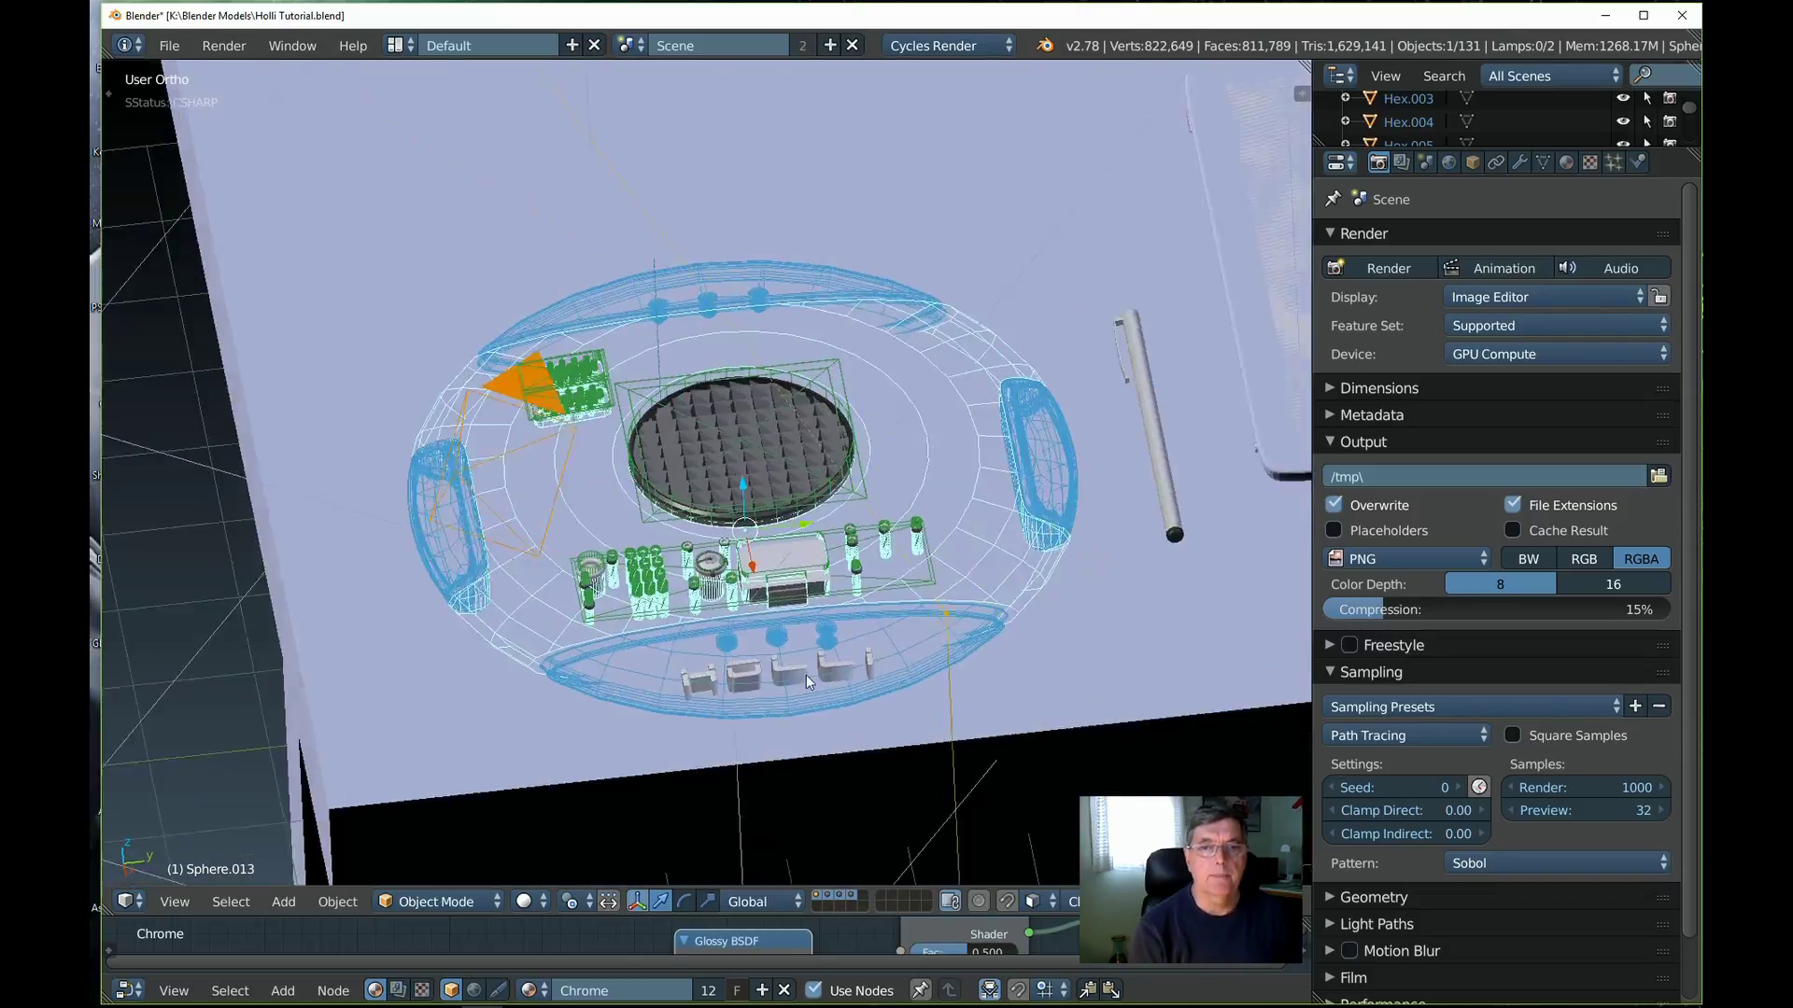
scroll(815, 643, "down", 7)
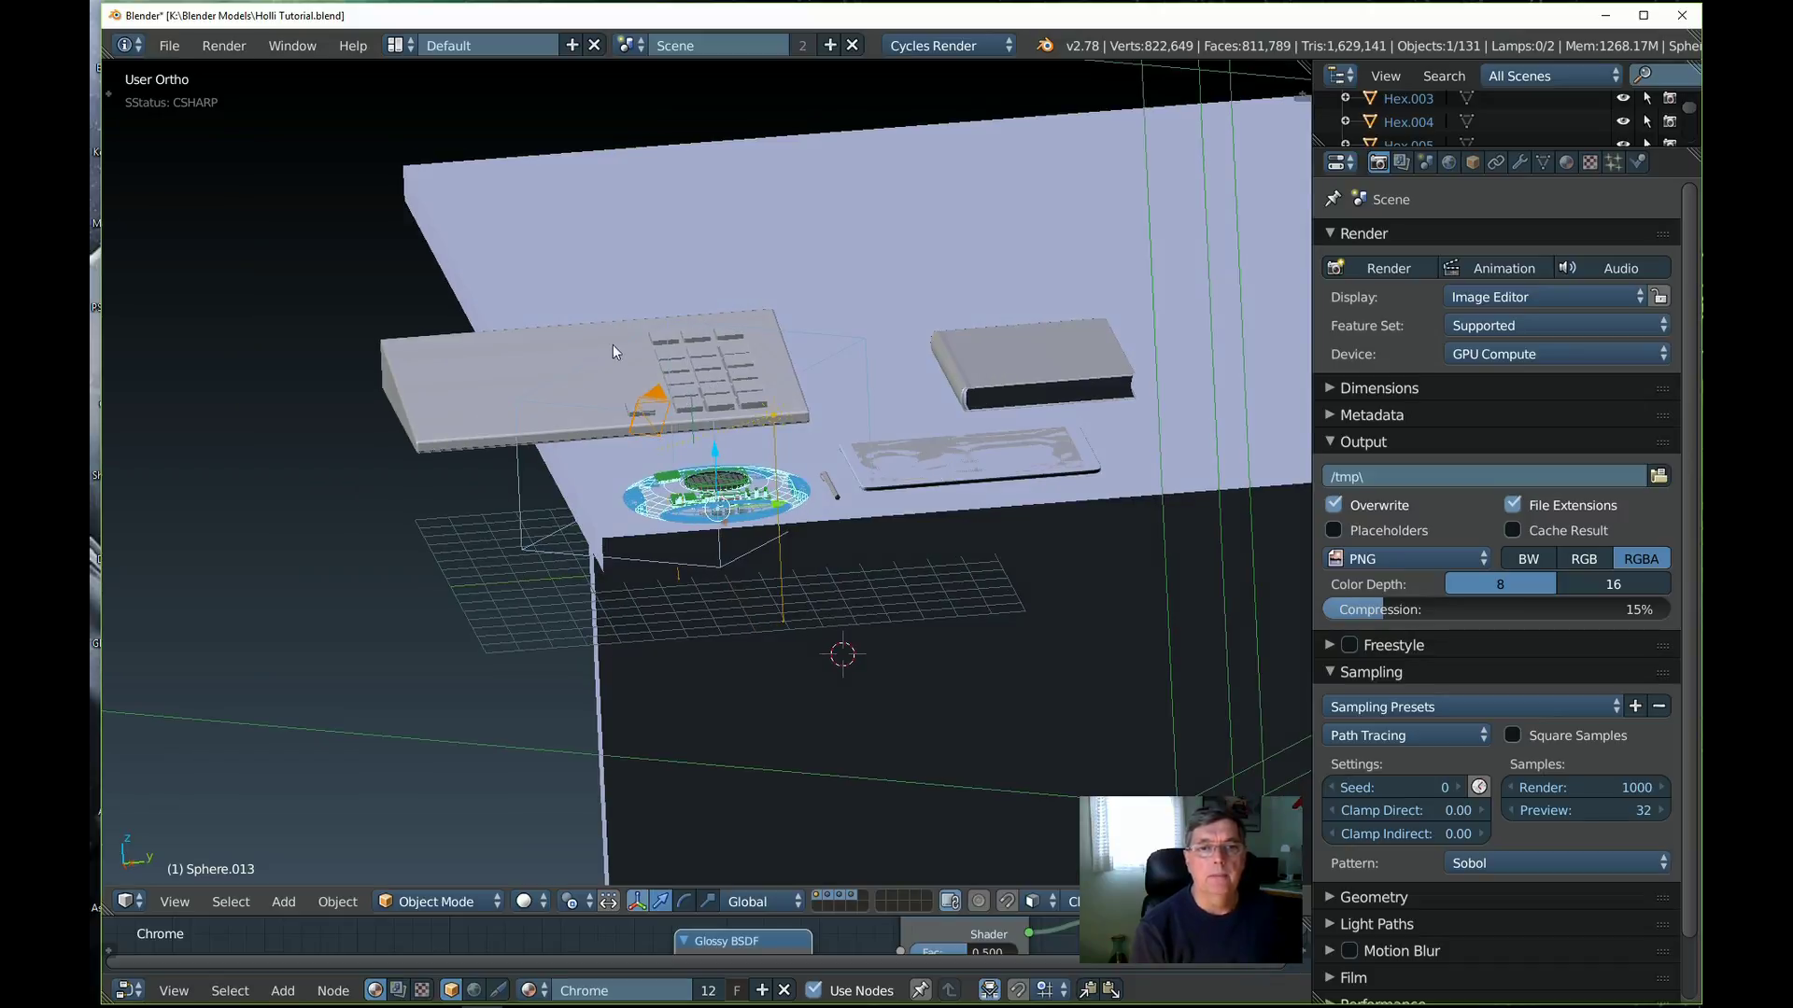
scroll(688, 491, "up", 2)
scroll(653, 523, "up", 3)
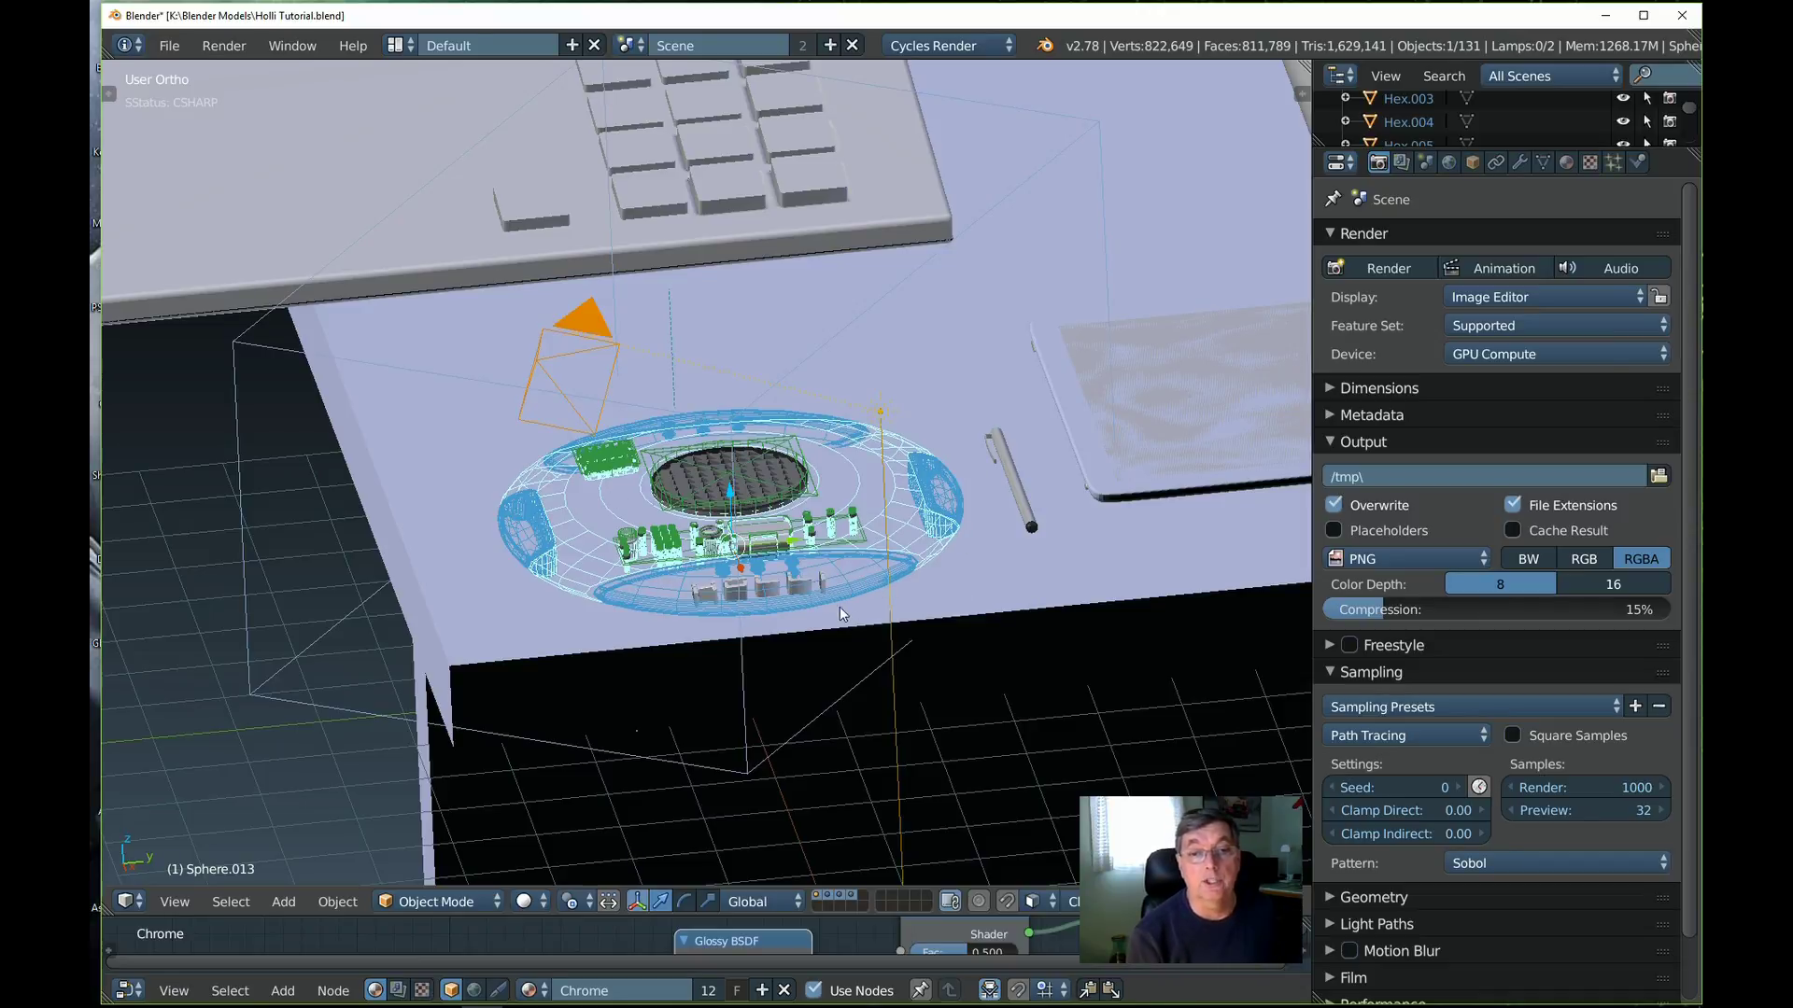
scroll(835, 624, "up", 2)
middle_click_drag(873, 646, 693, 736)
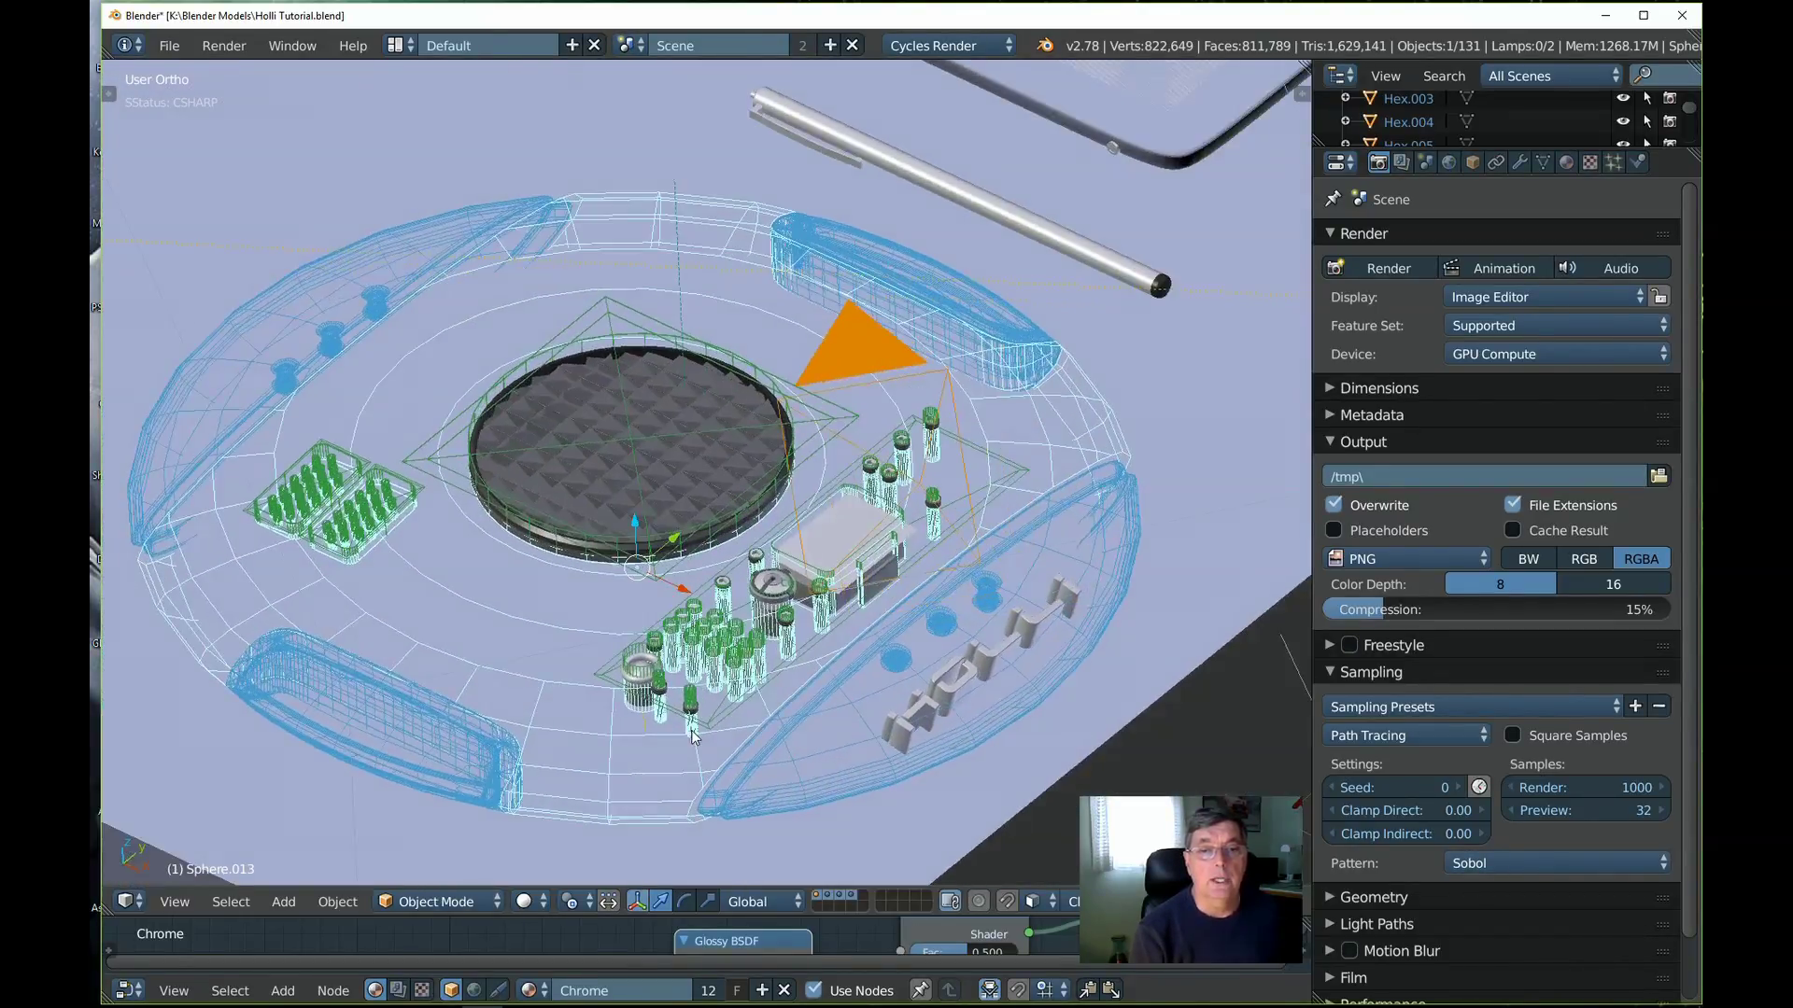
scroll(693, 735, "down", 5)
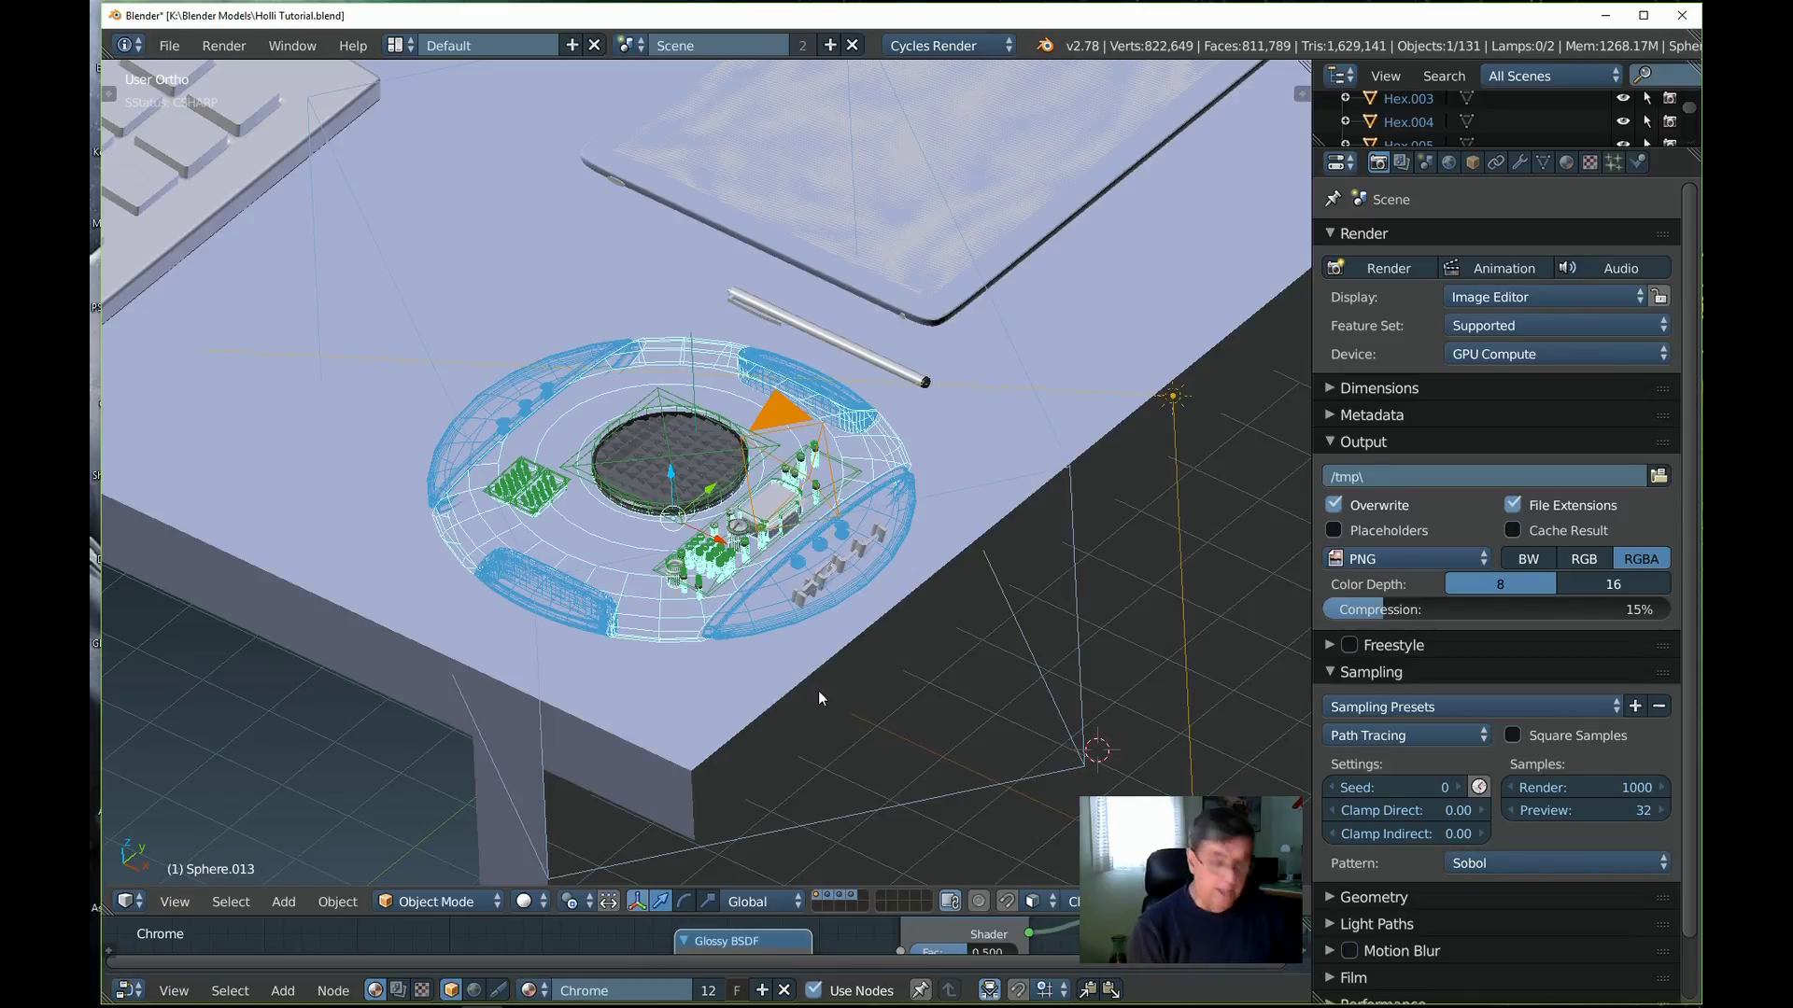
key("KP_0")
scroll(788, 703, "up", 5)
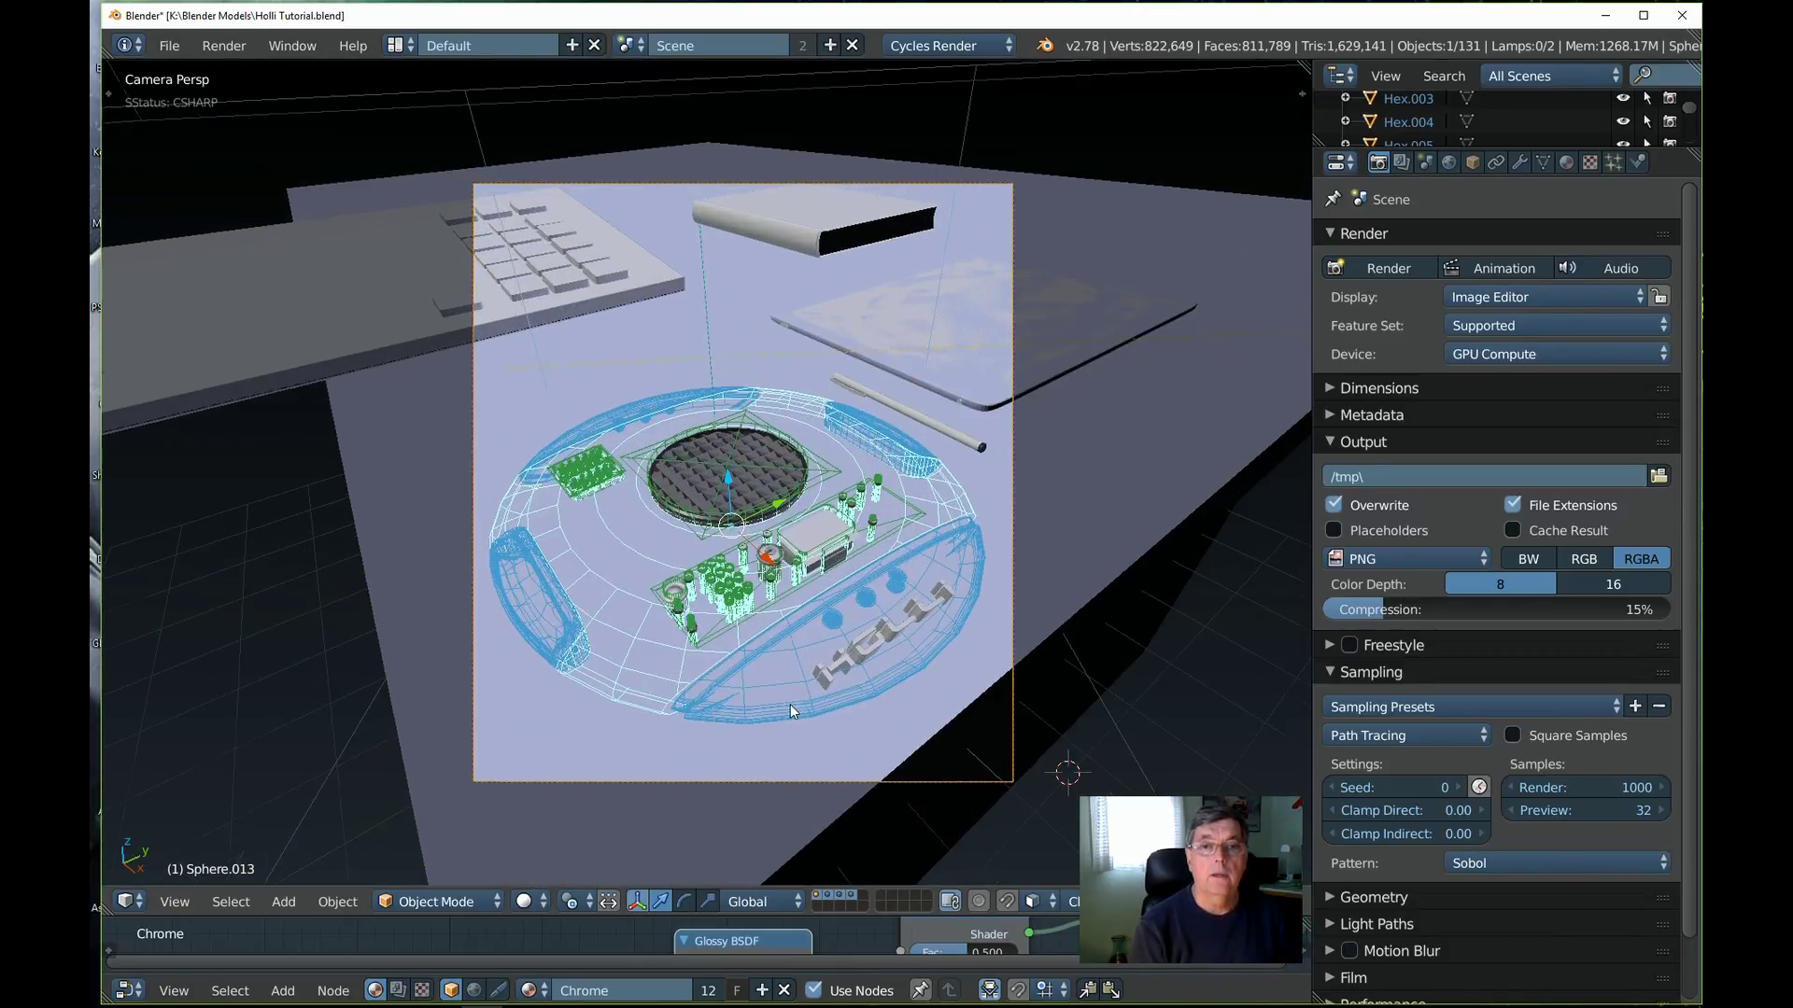
Show the camera view in Rendered shading and review the World settings down to the Pro Lighting Studio lights
left_click(531, 902)
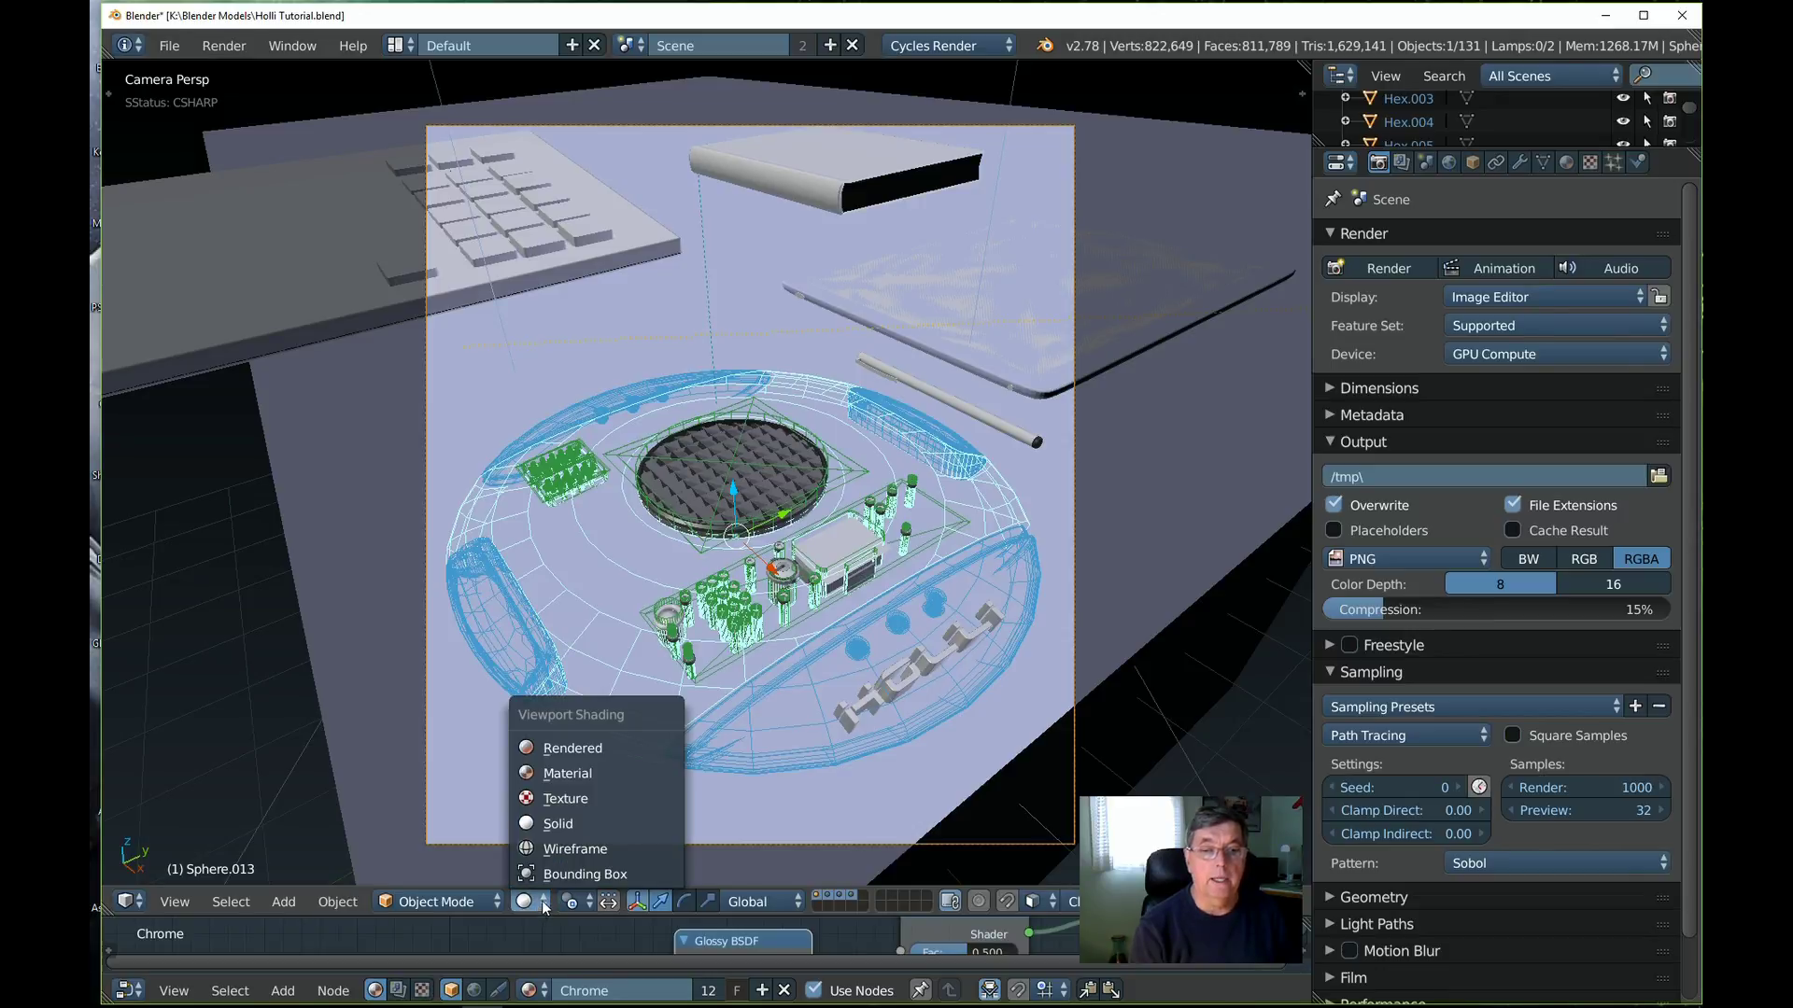
left_click(583, 747)
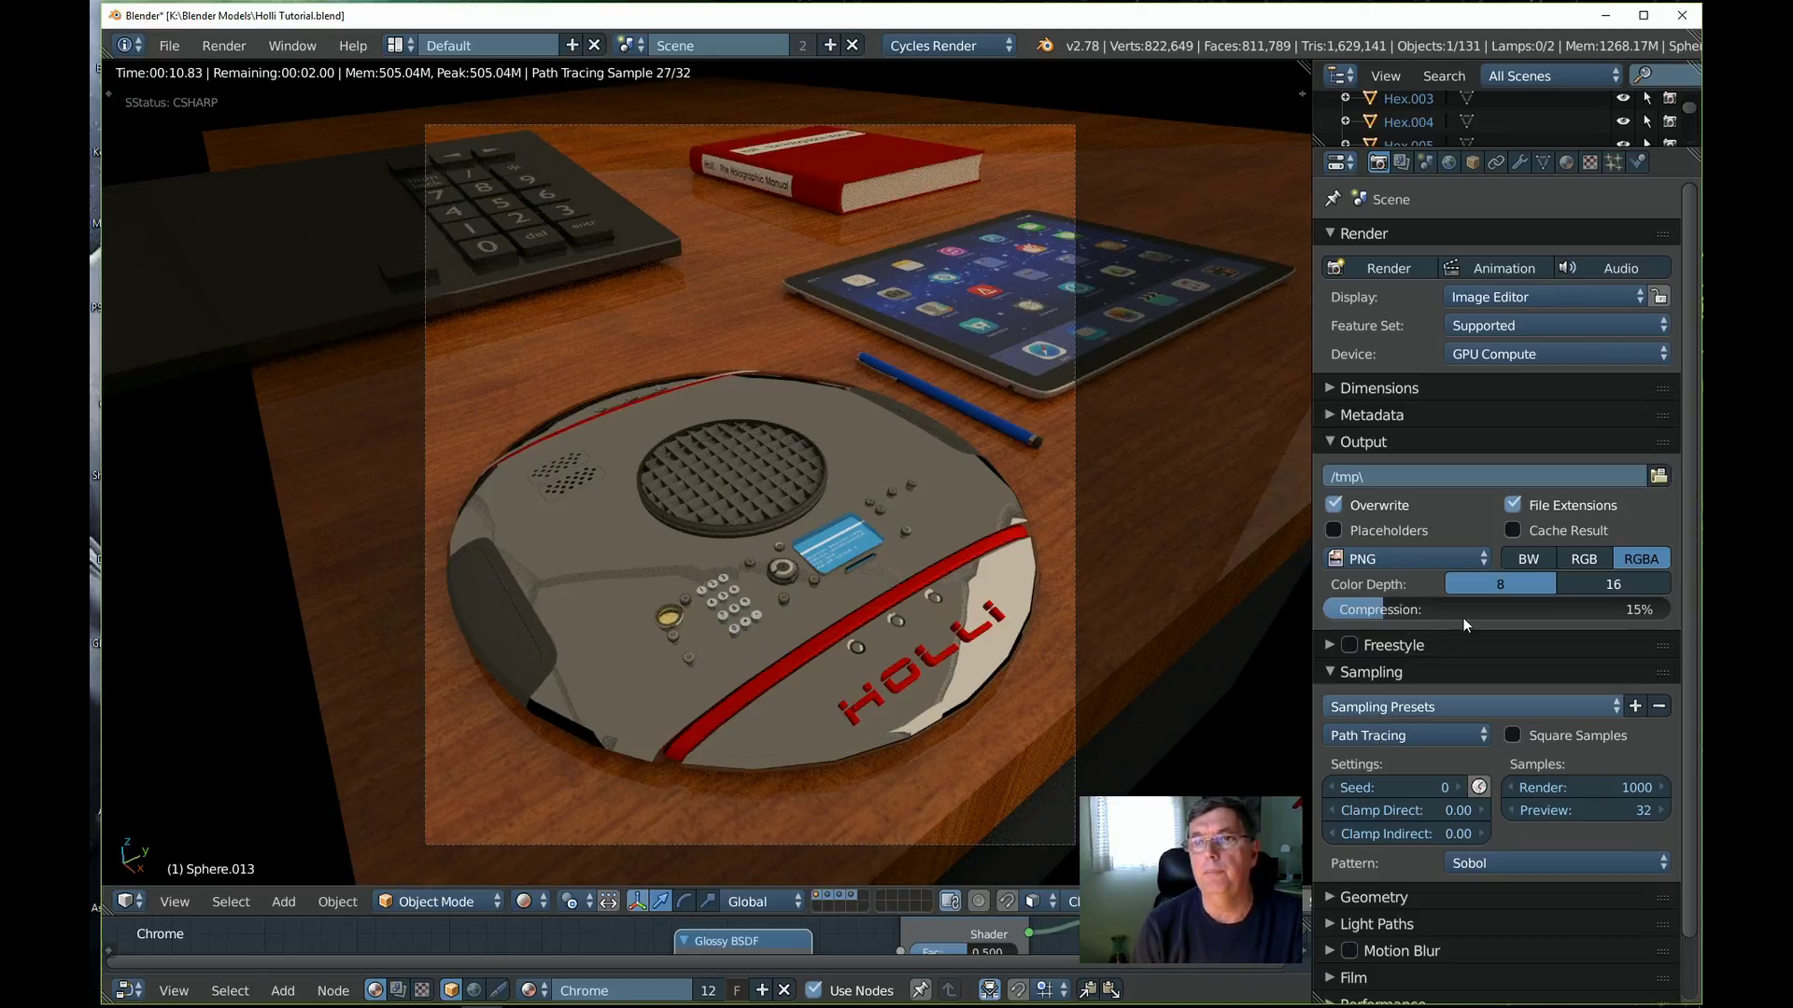
left_click(1448, 163)
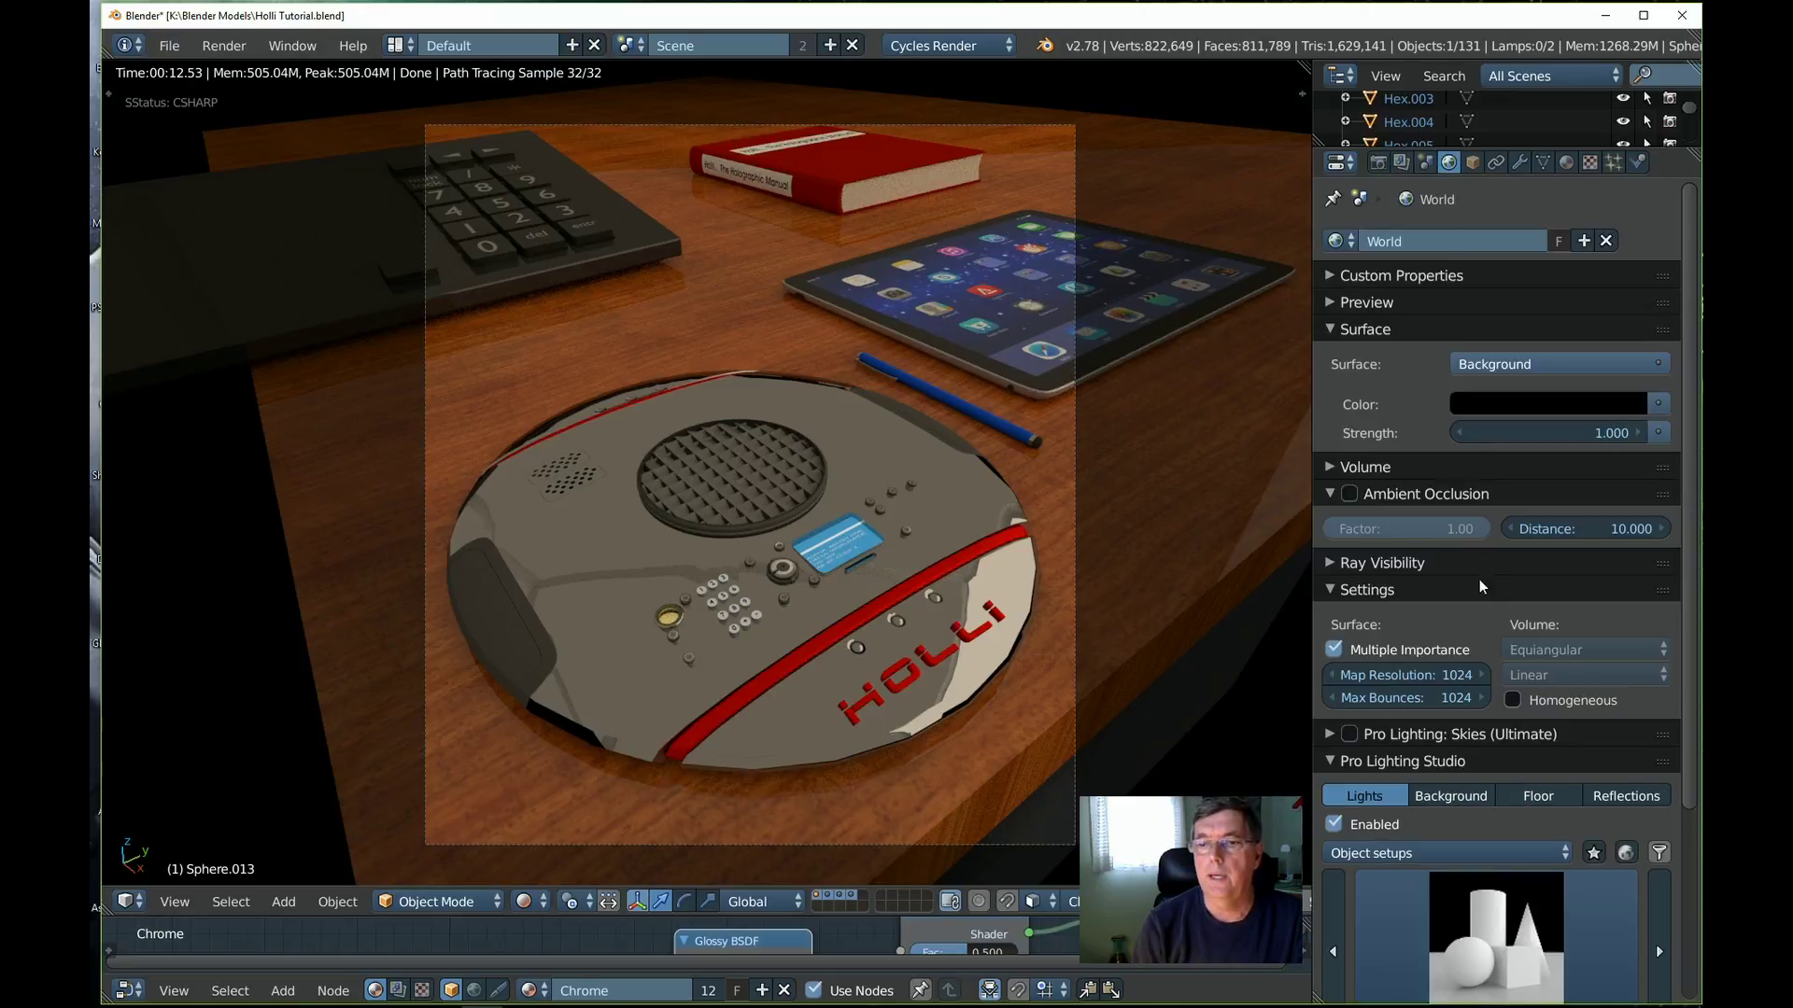
scroll(1325, 759, "down", 2)
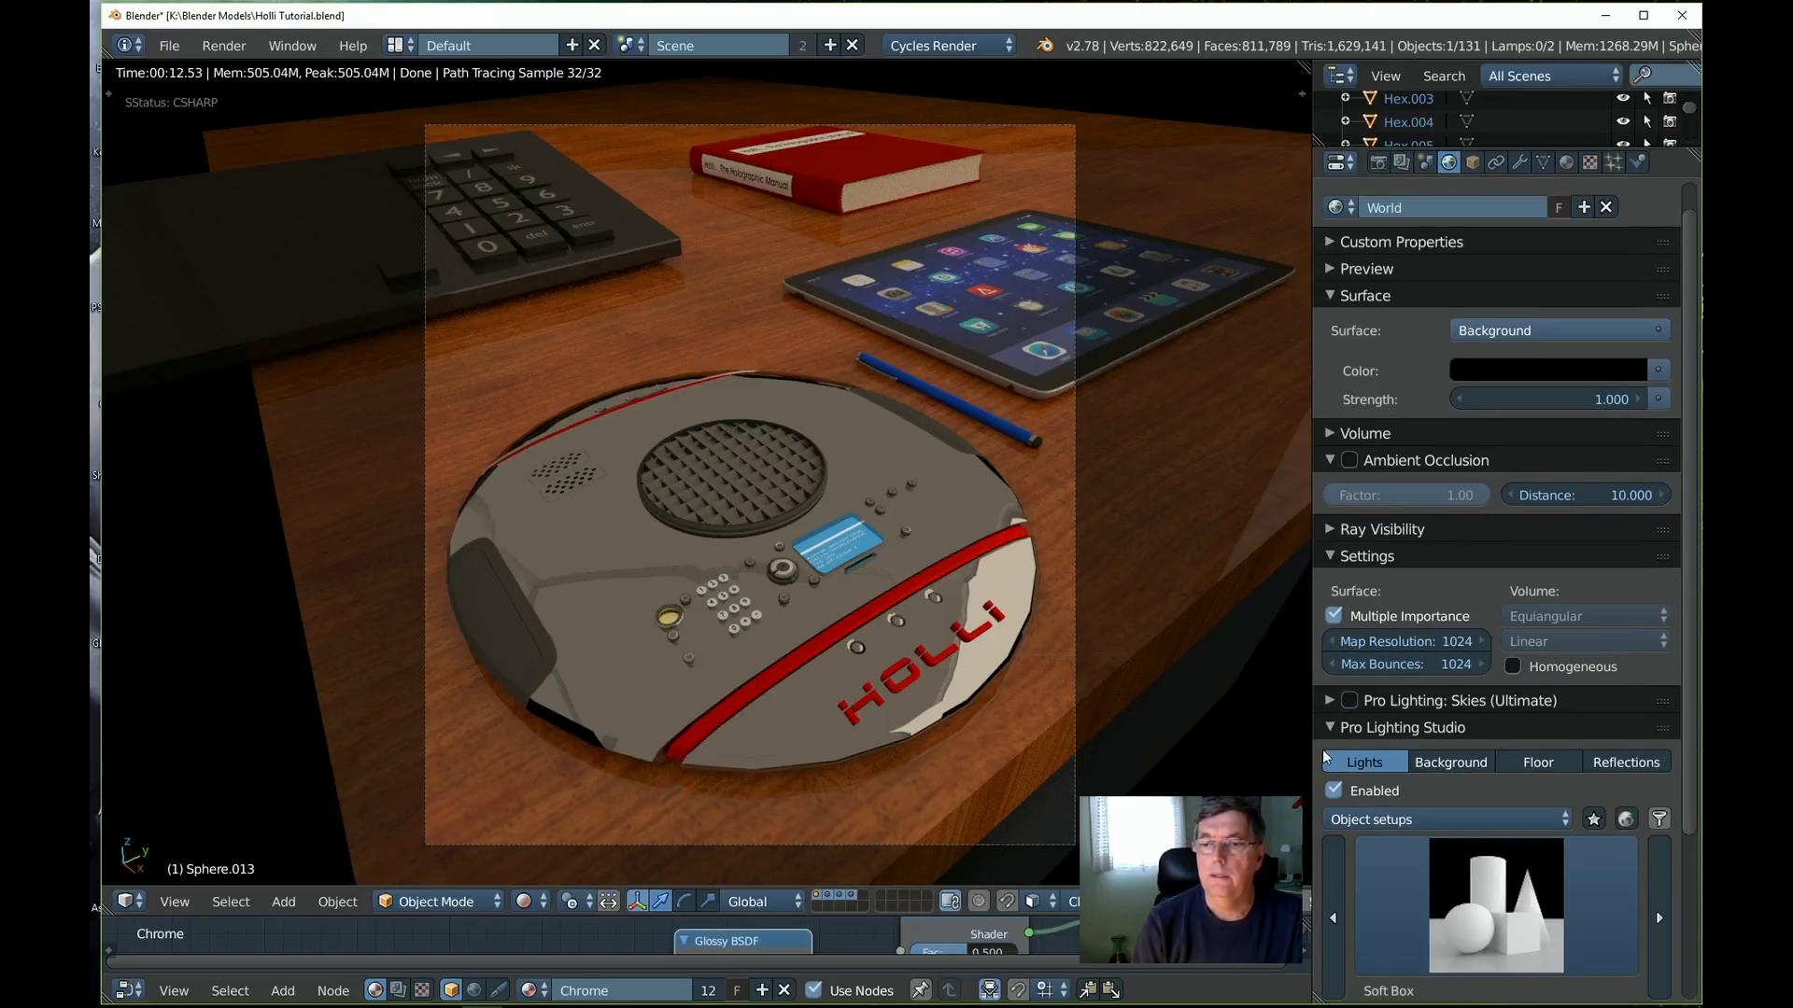
scroll(1306, 740, "down", 2)
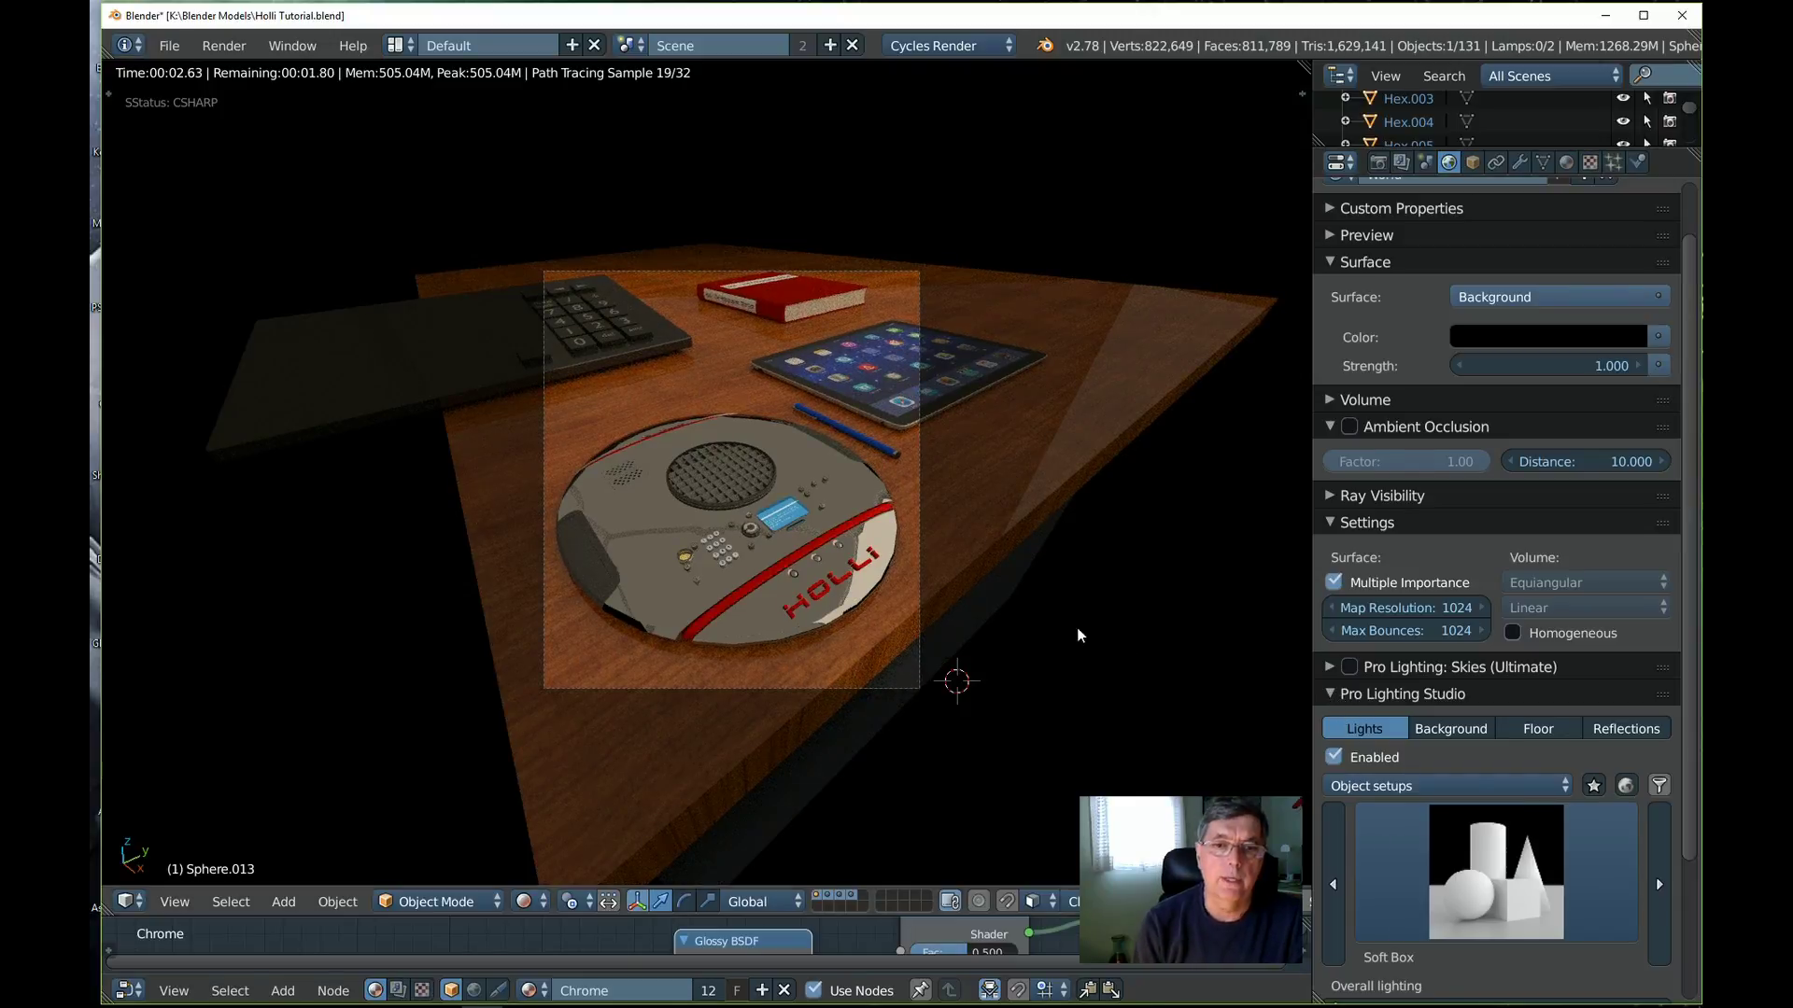
scroll(1071, 629, "up", 2)
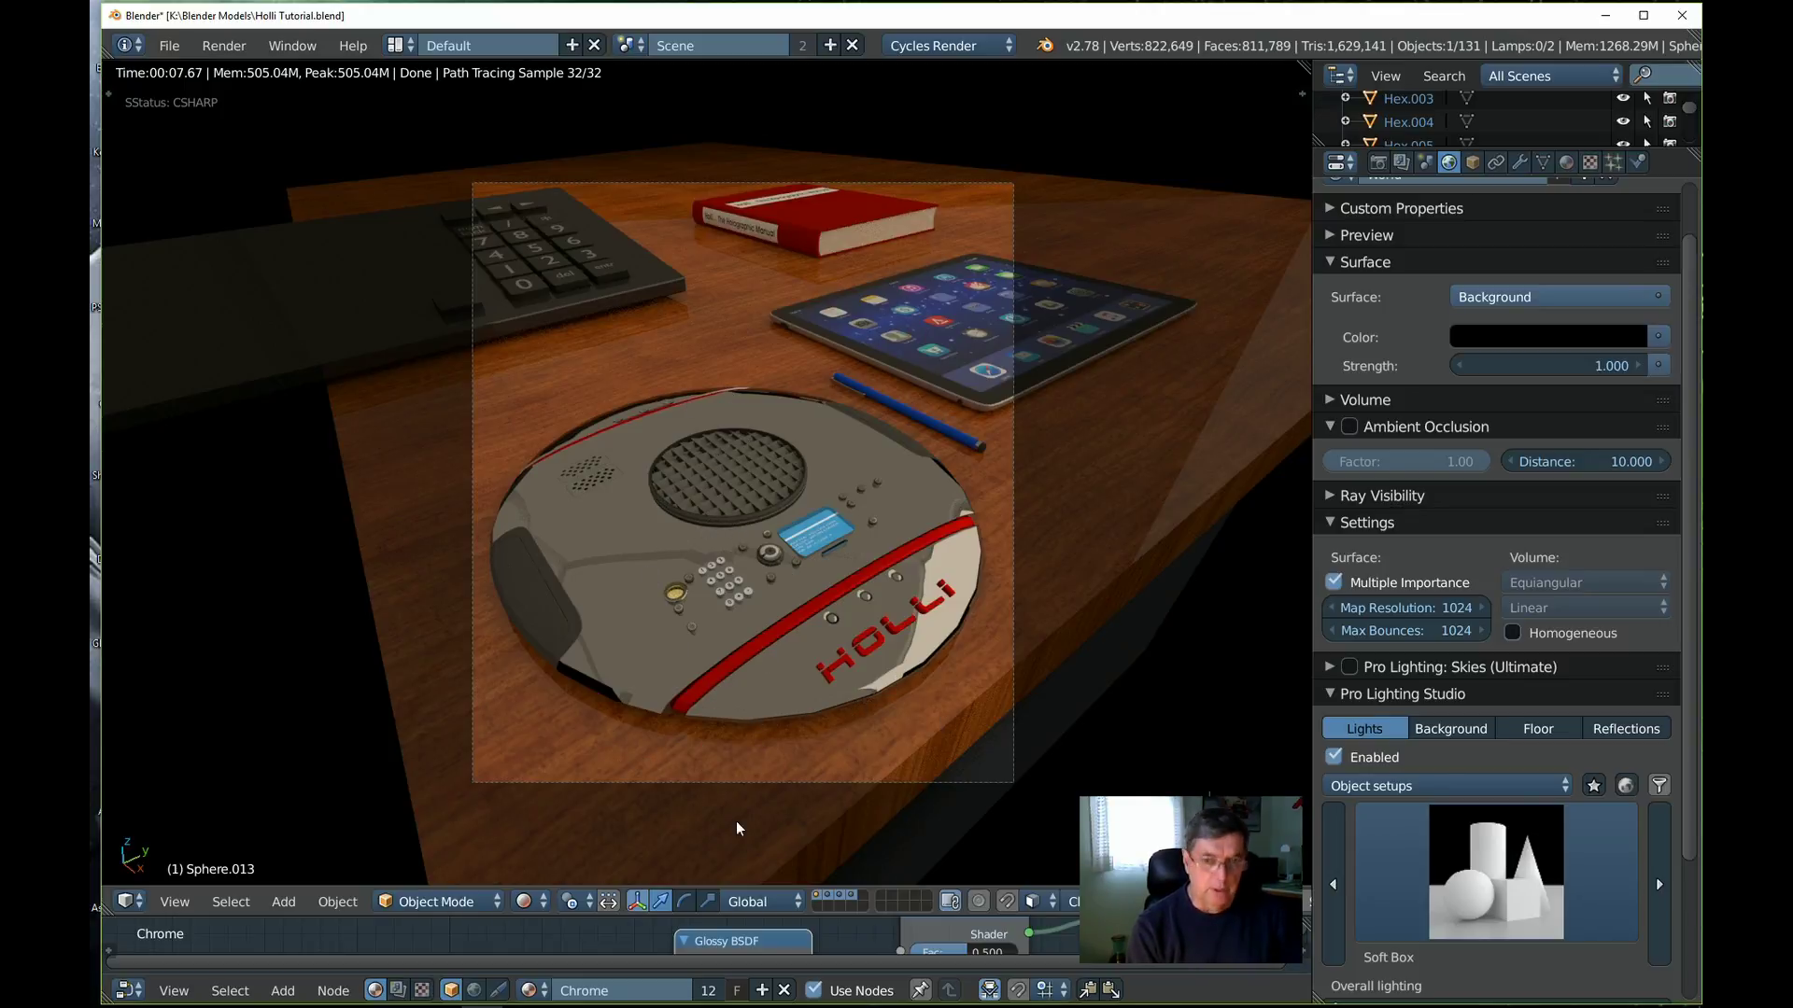
Leave Rendered shading and show the scene from the top in wireframe, framed around the Holli device
left_click(539, 902)
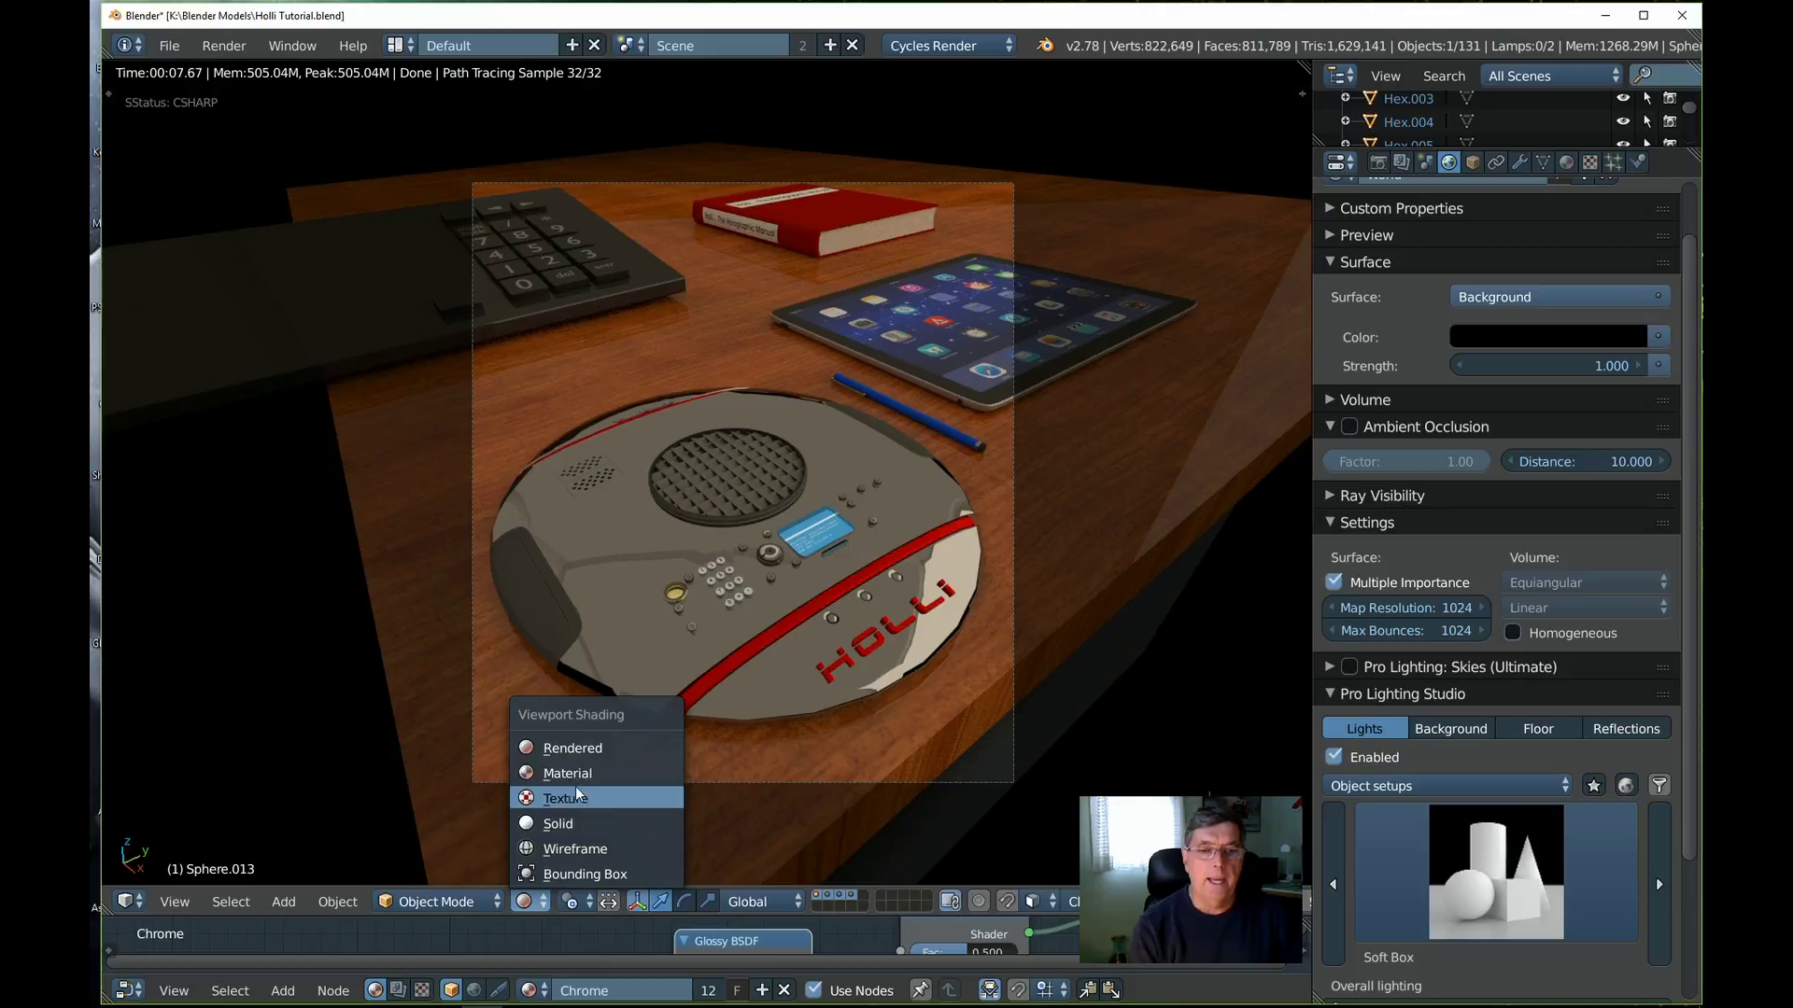
left_click(588, 824)
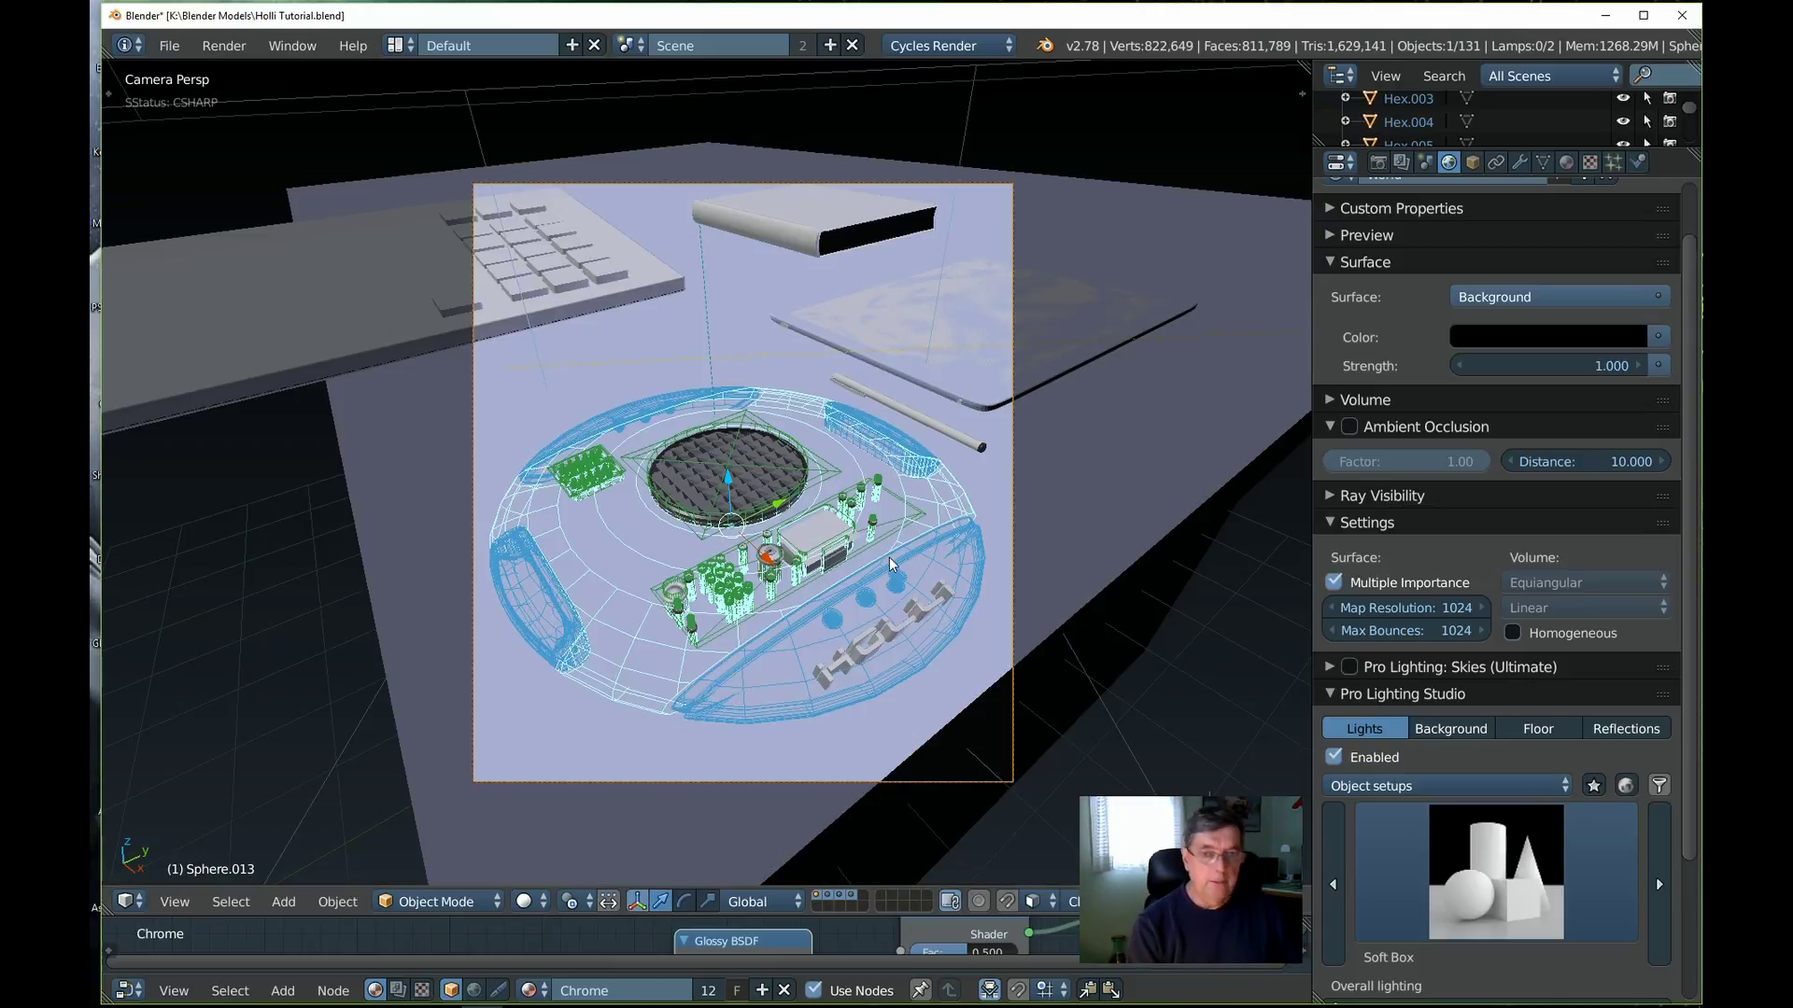
left_click(1054, 567)
key("KP_7")
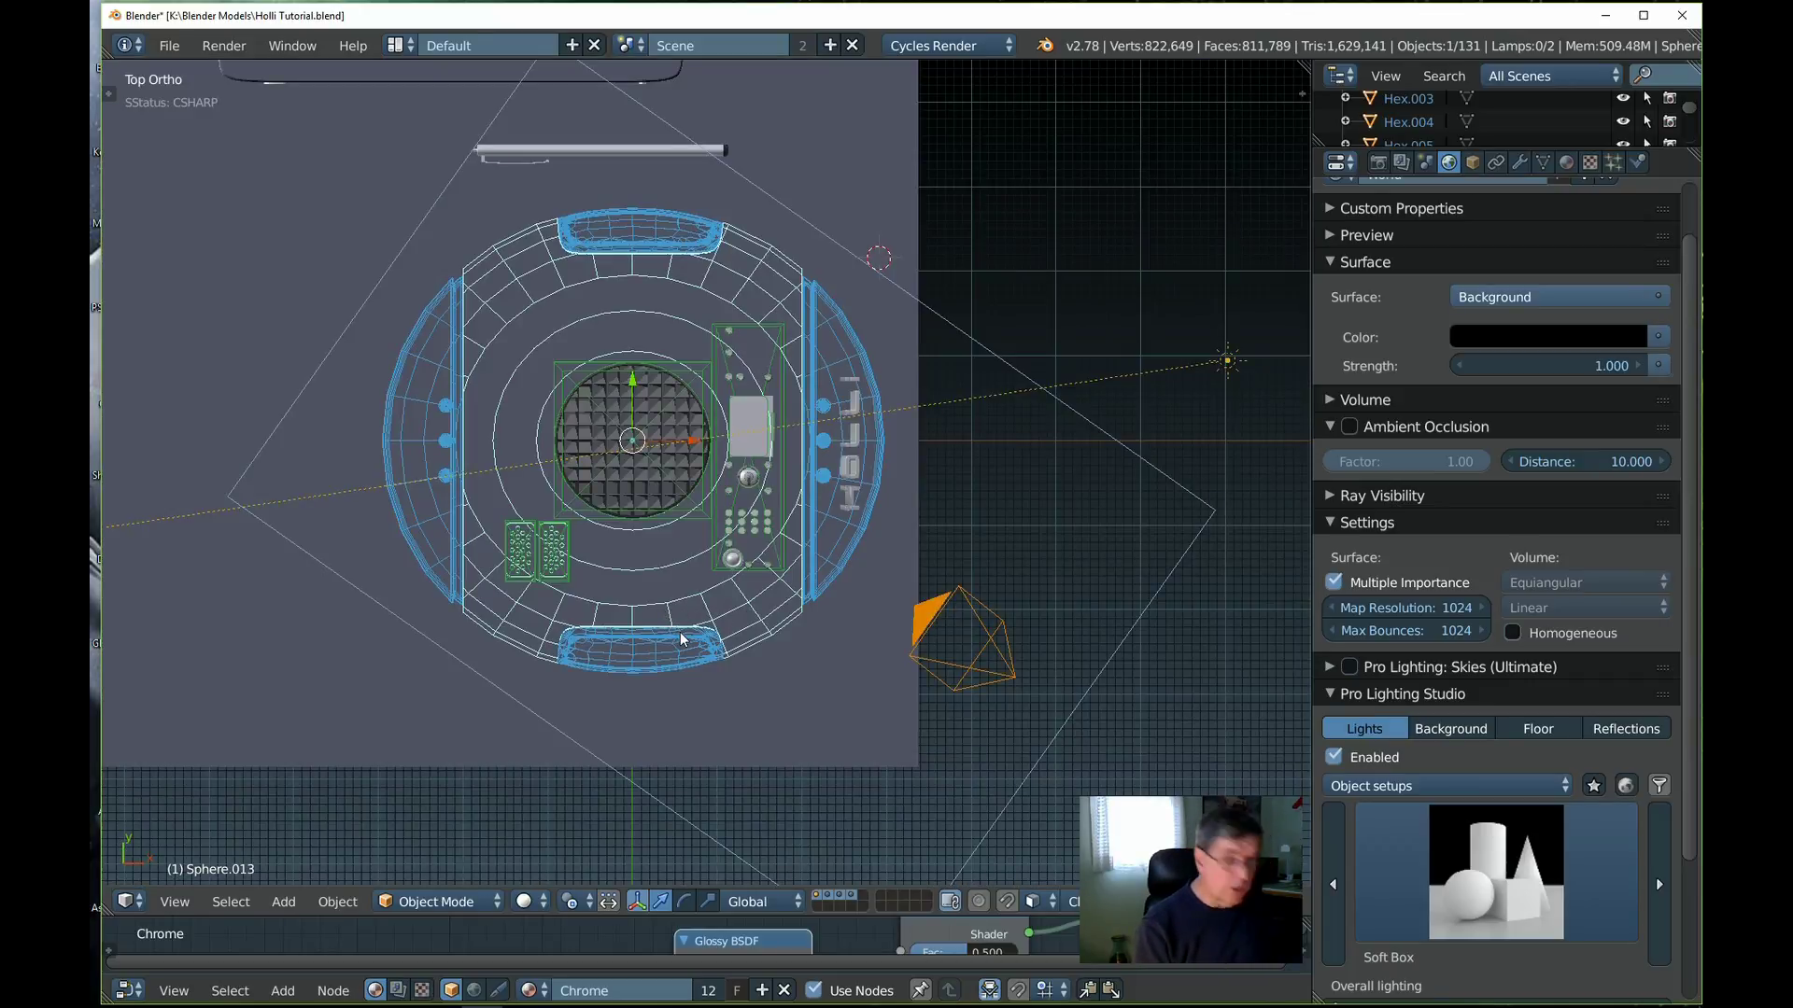
key("z")
scroll(799, 620, "down", 3)
scroll(766, 614, "up", 2)
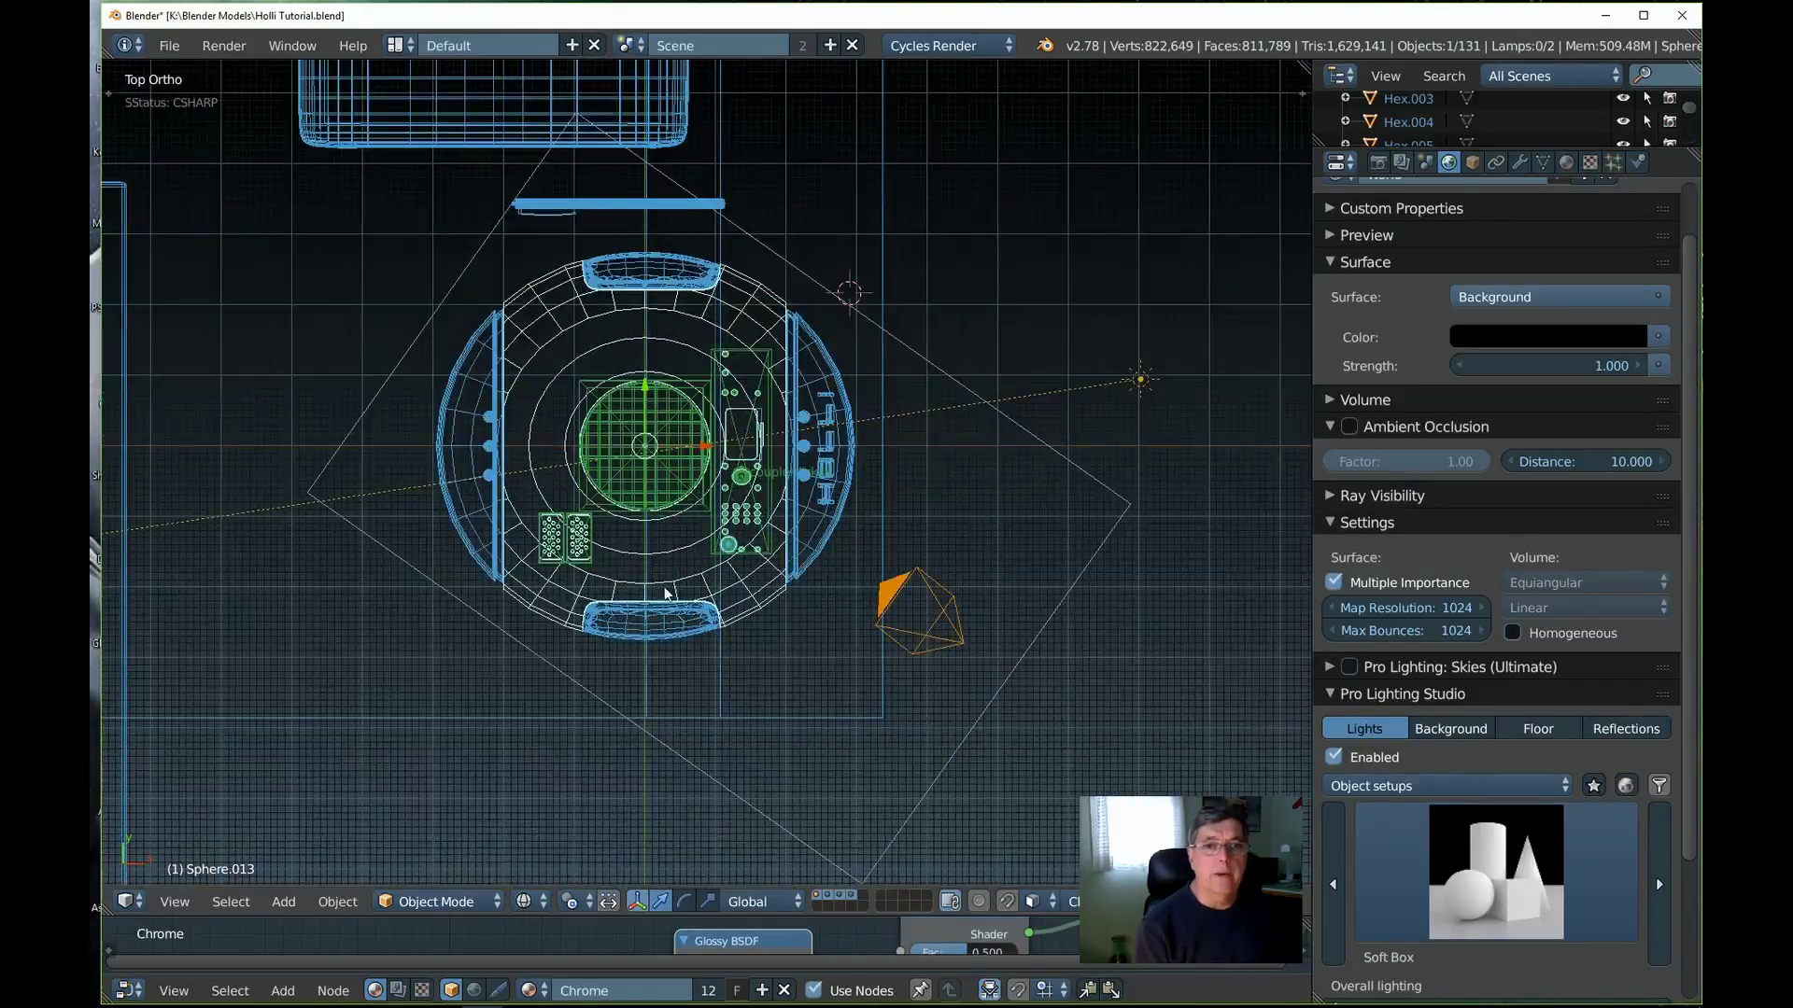
Add Holli Black Background.png from the Desktop folder to the scene with Images as Planes
left_click(171, 47)
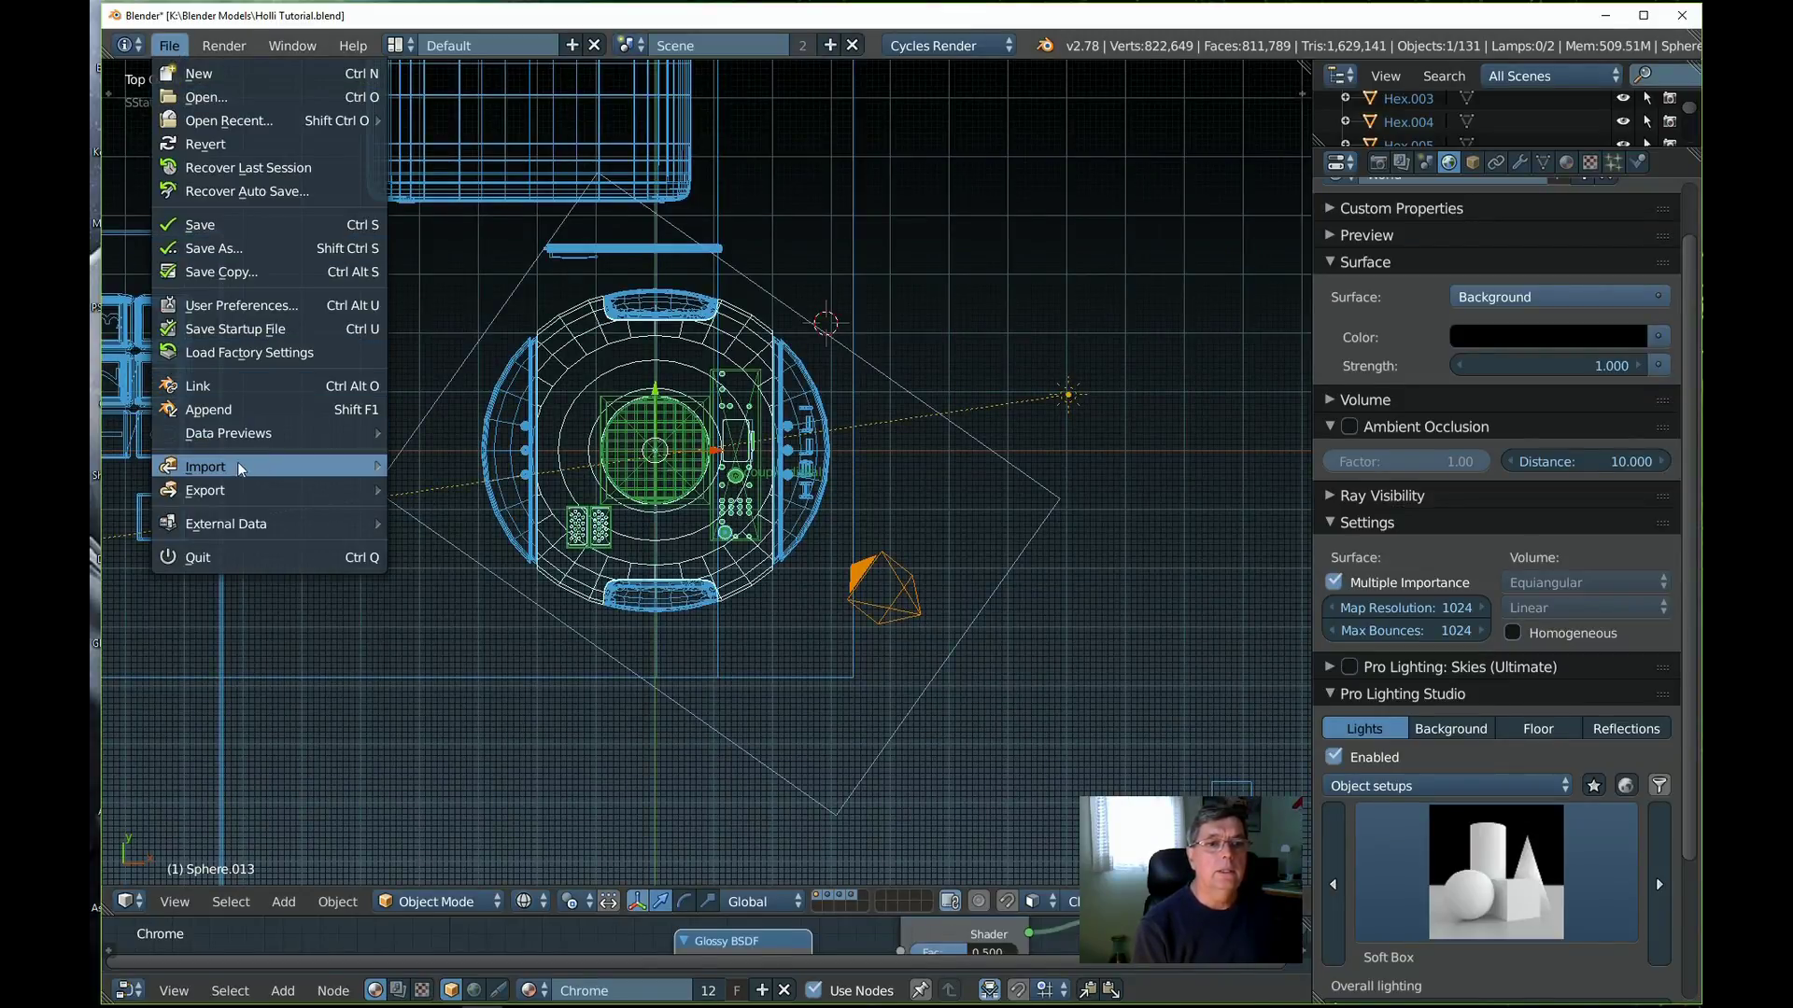
mouse_move(239, 467)
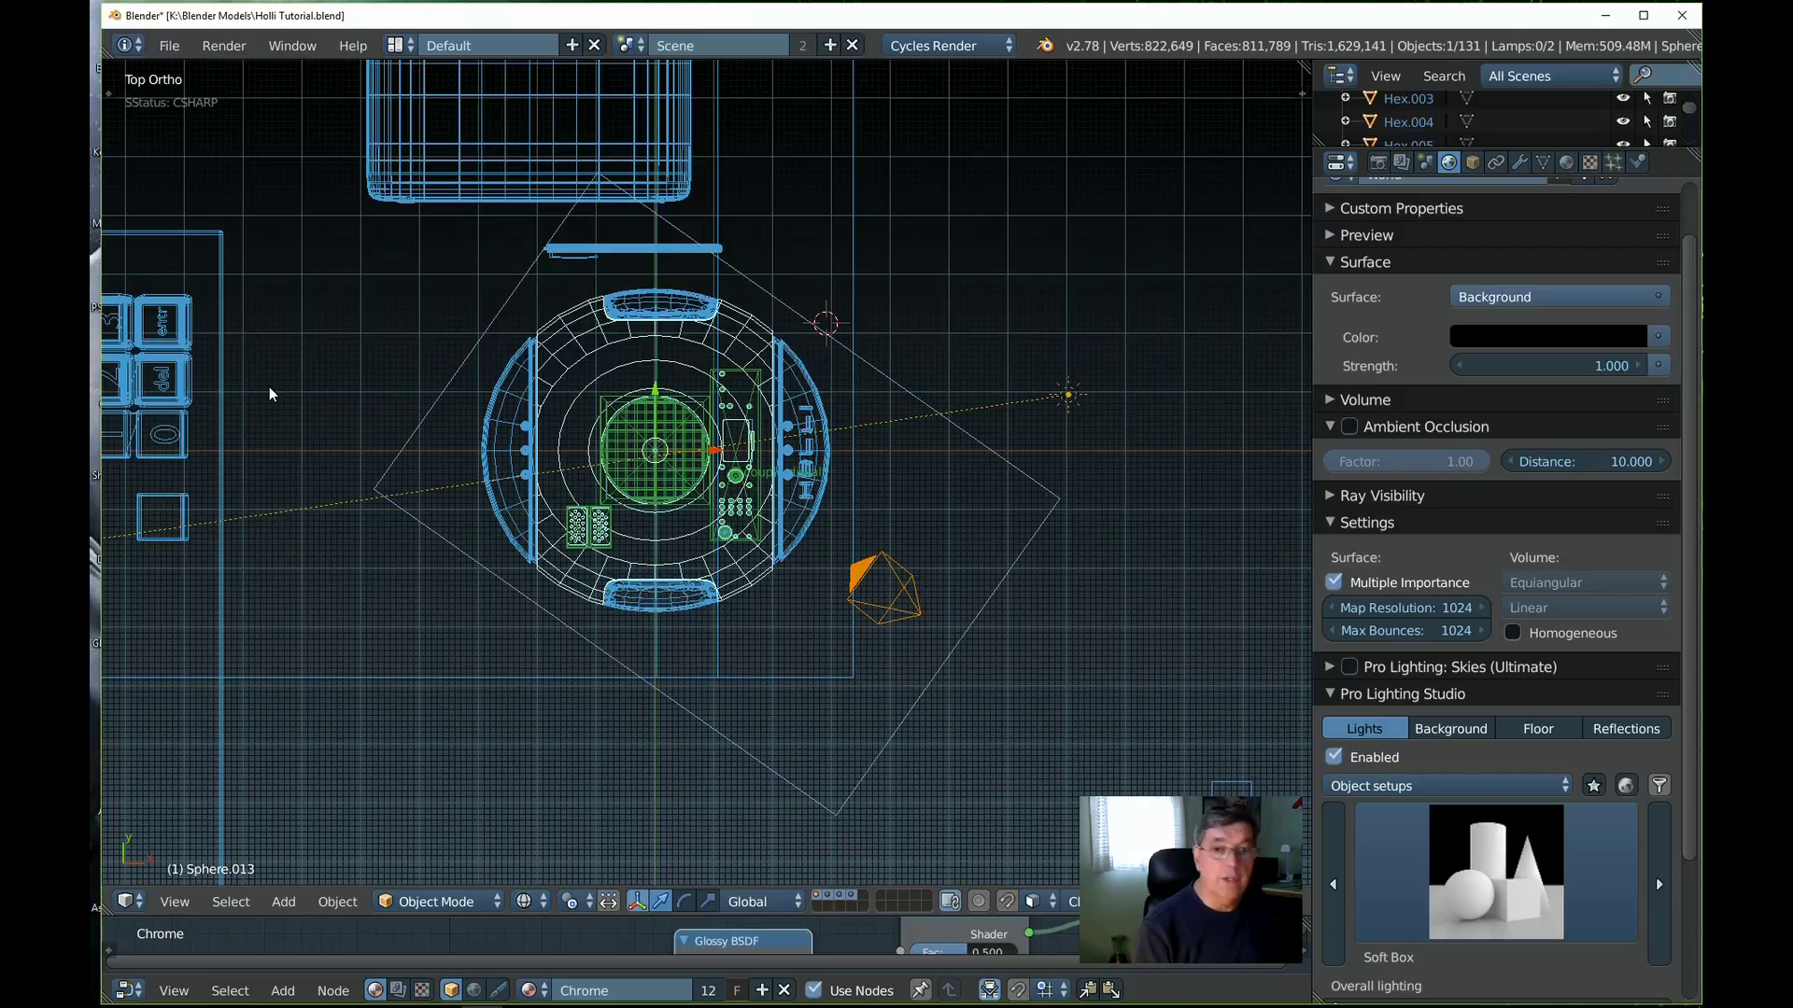
key("shift+a")
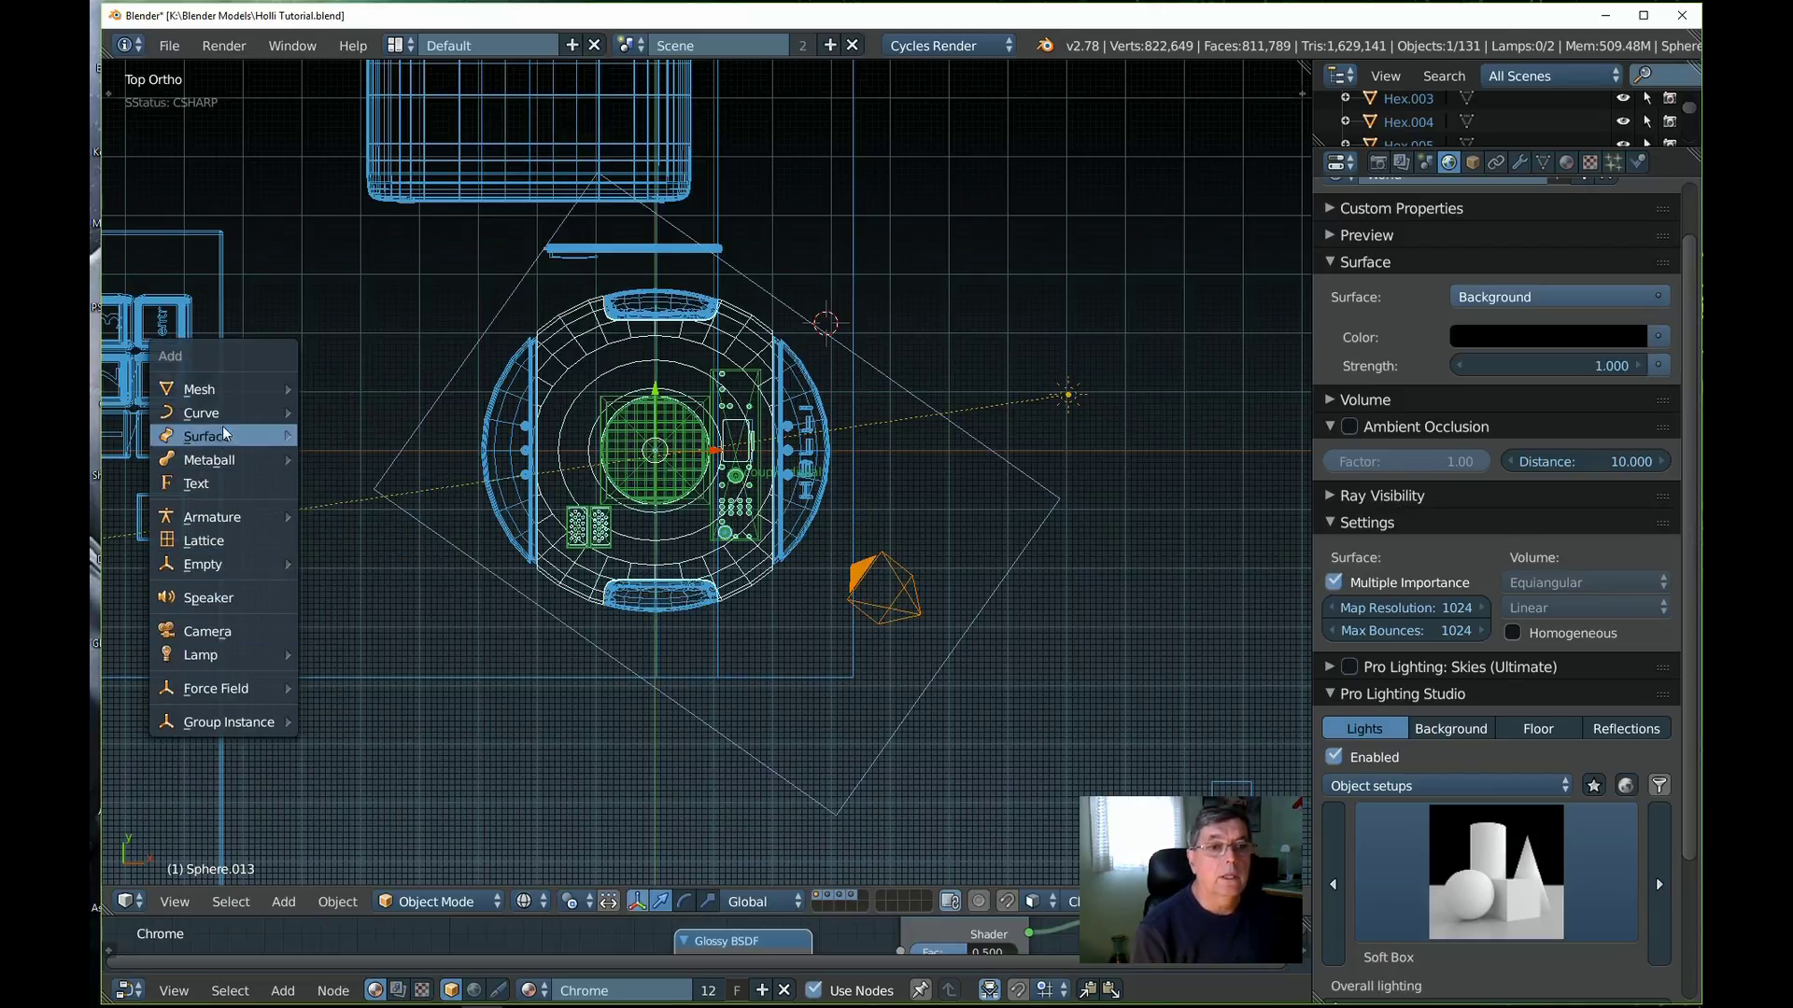
mouse_move(232, 392)
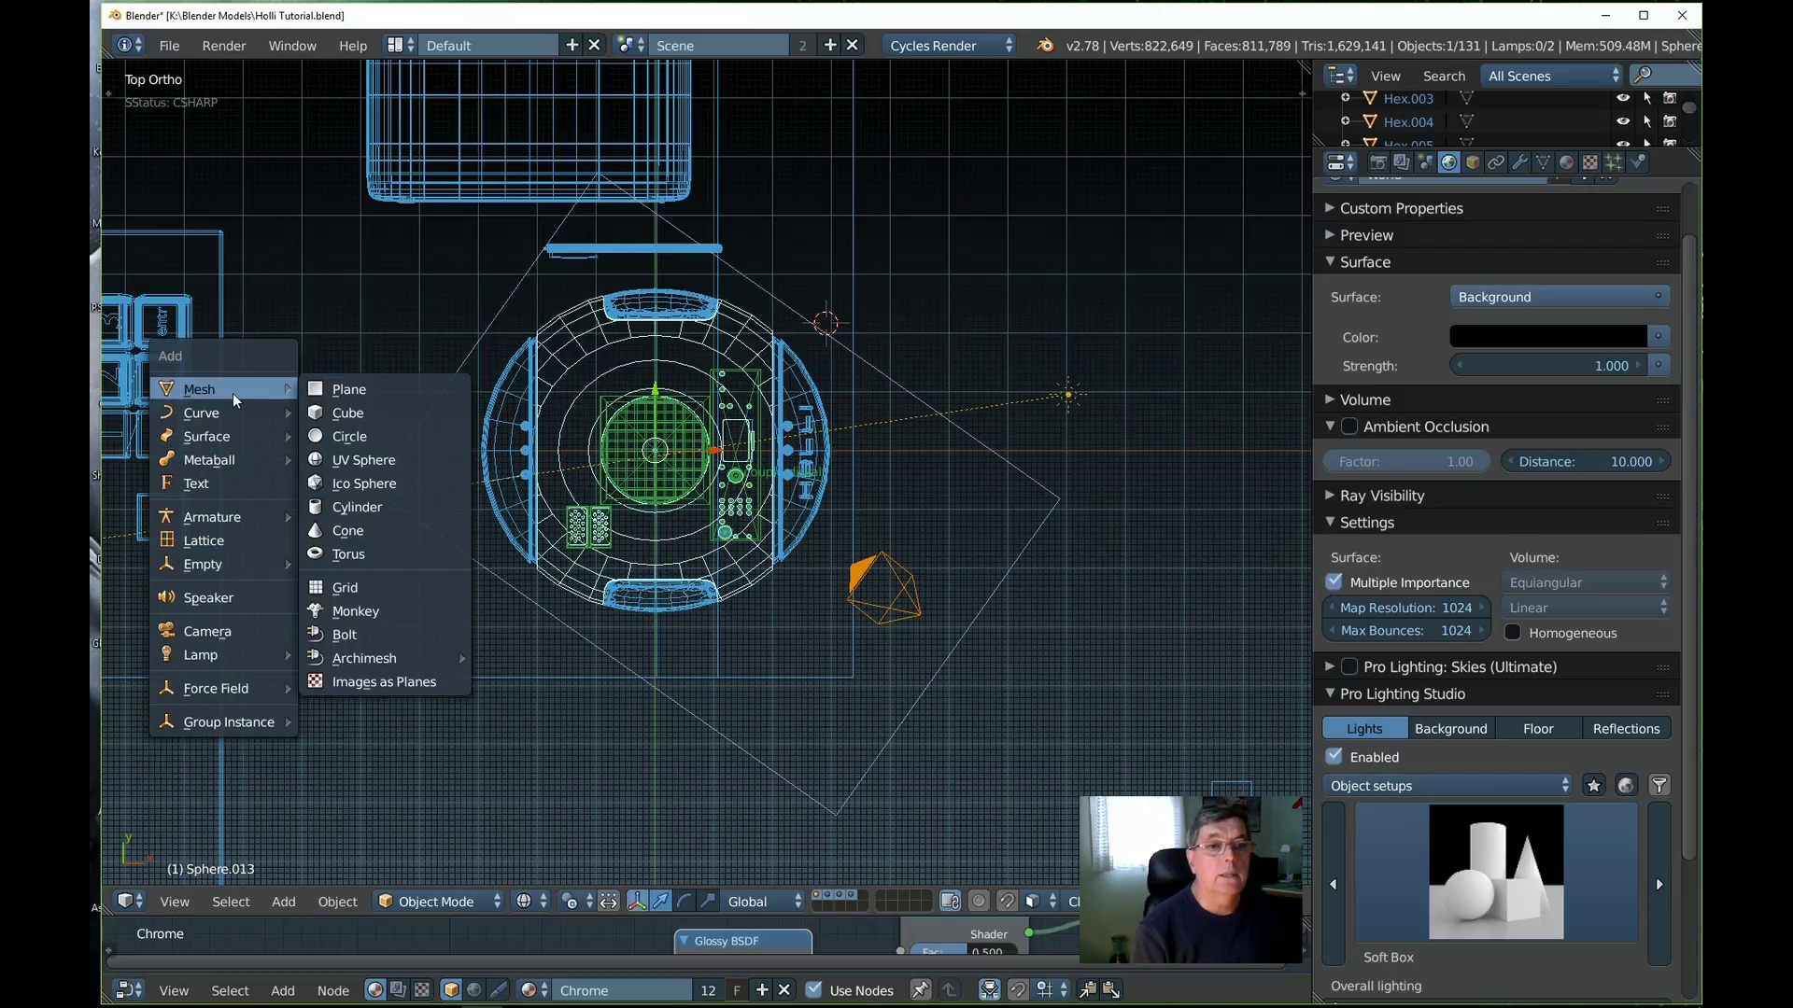
left_click(406, 689)
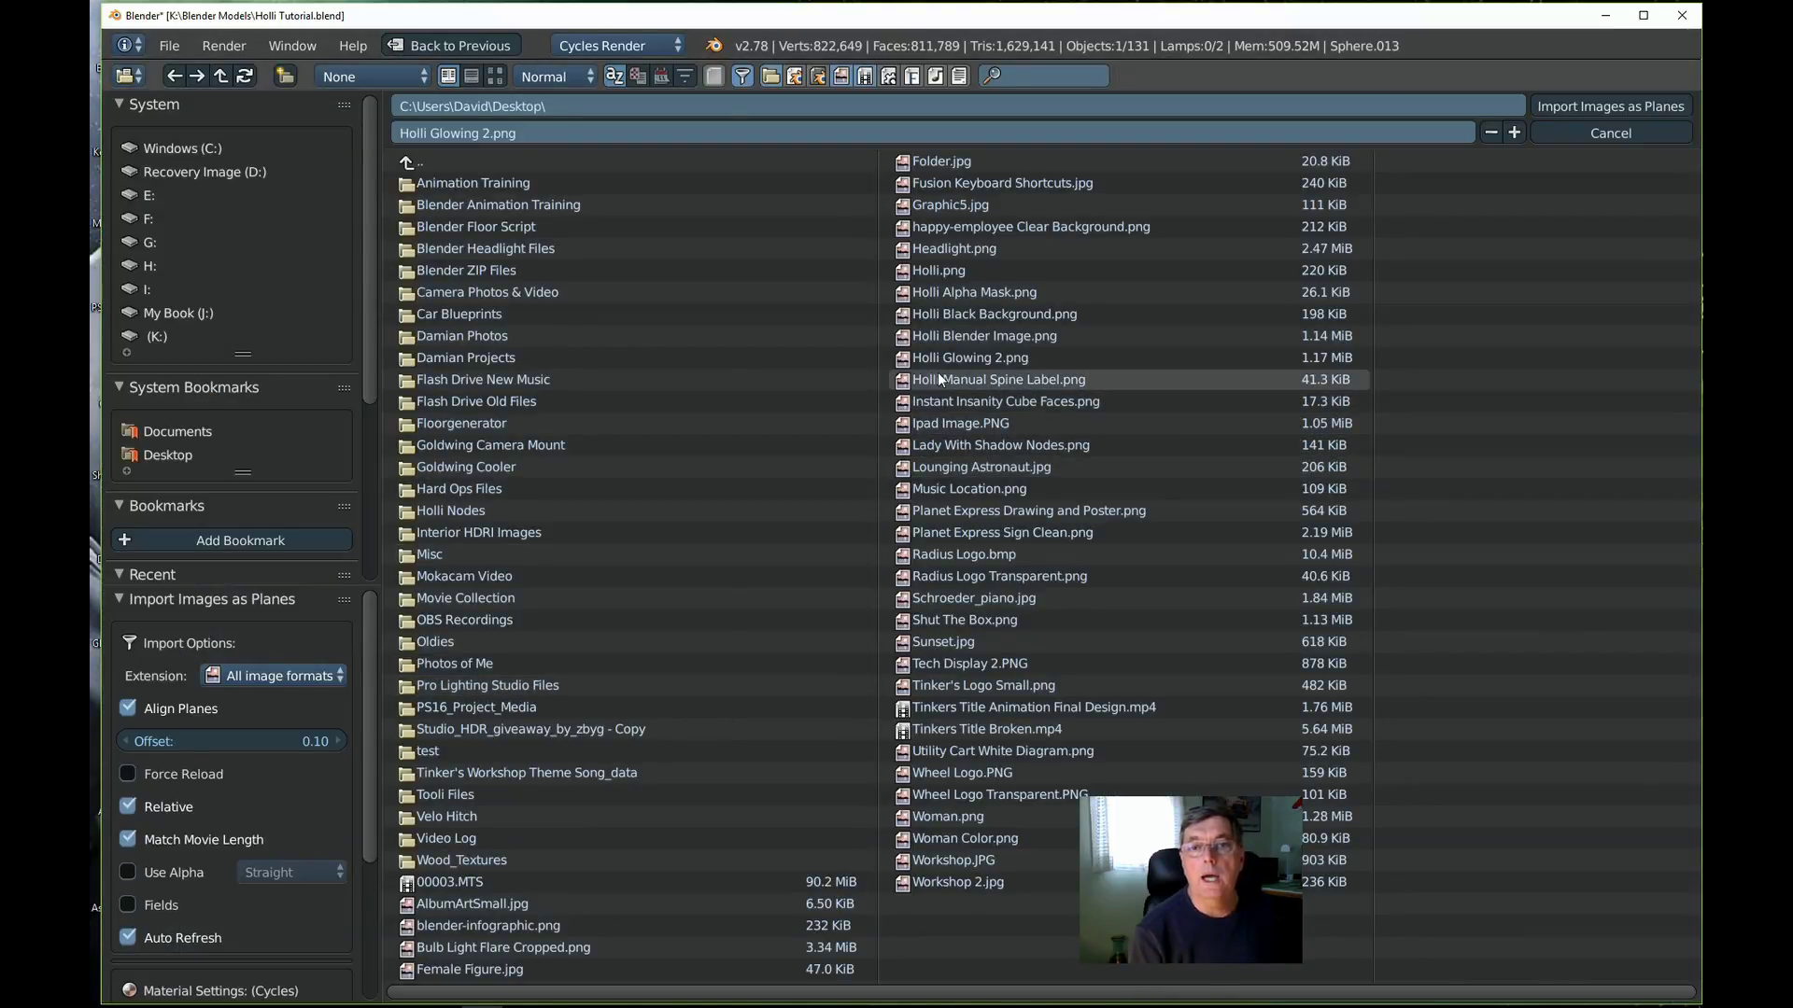
left_click(1027, 317)
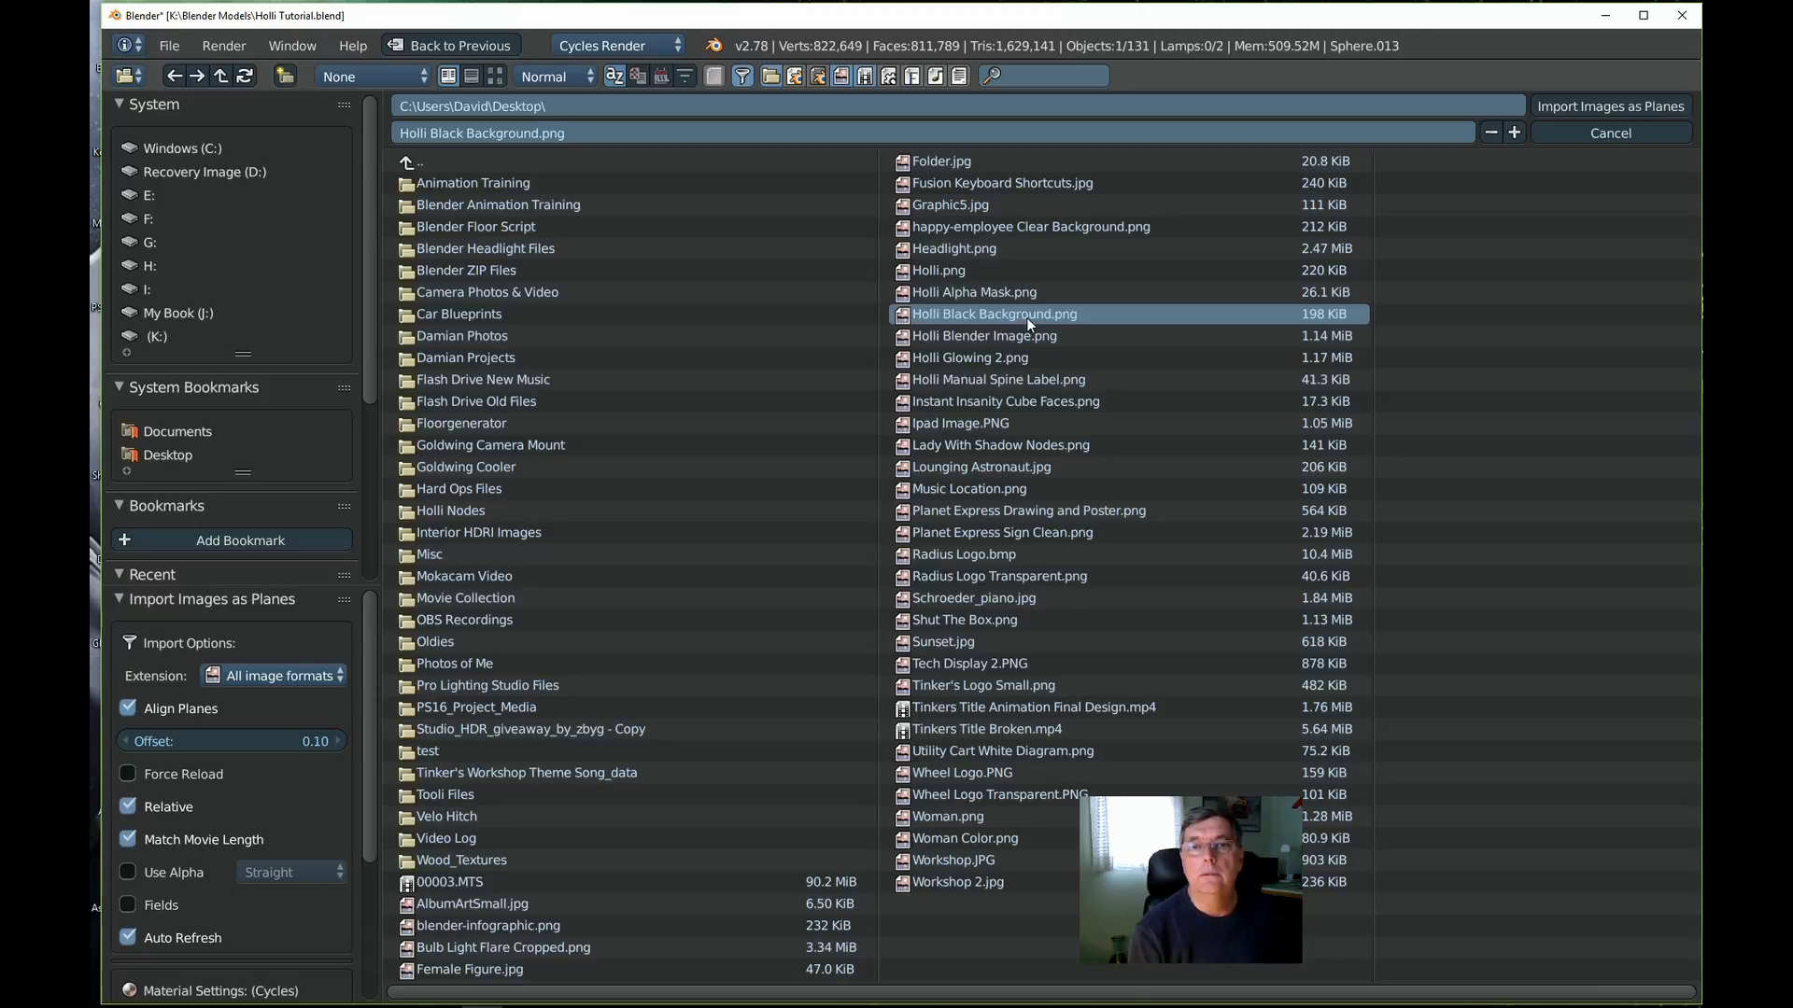
left_click(1561, 104)
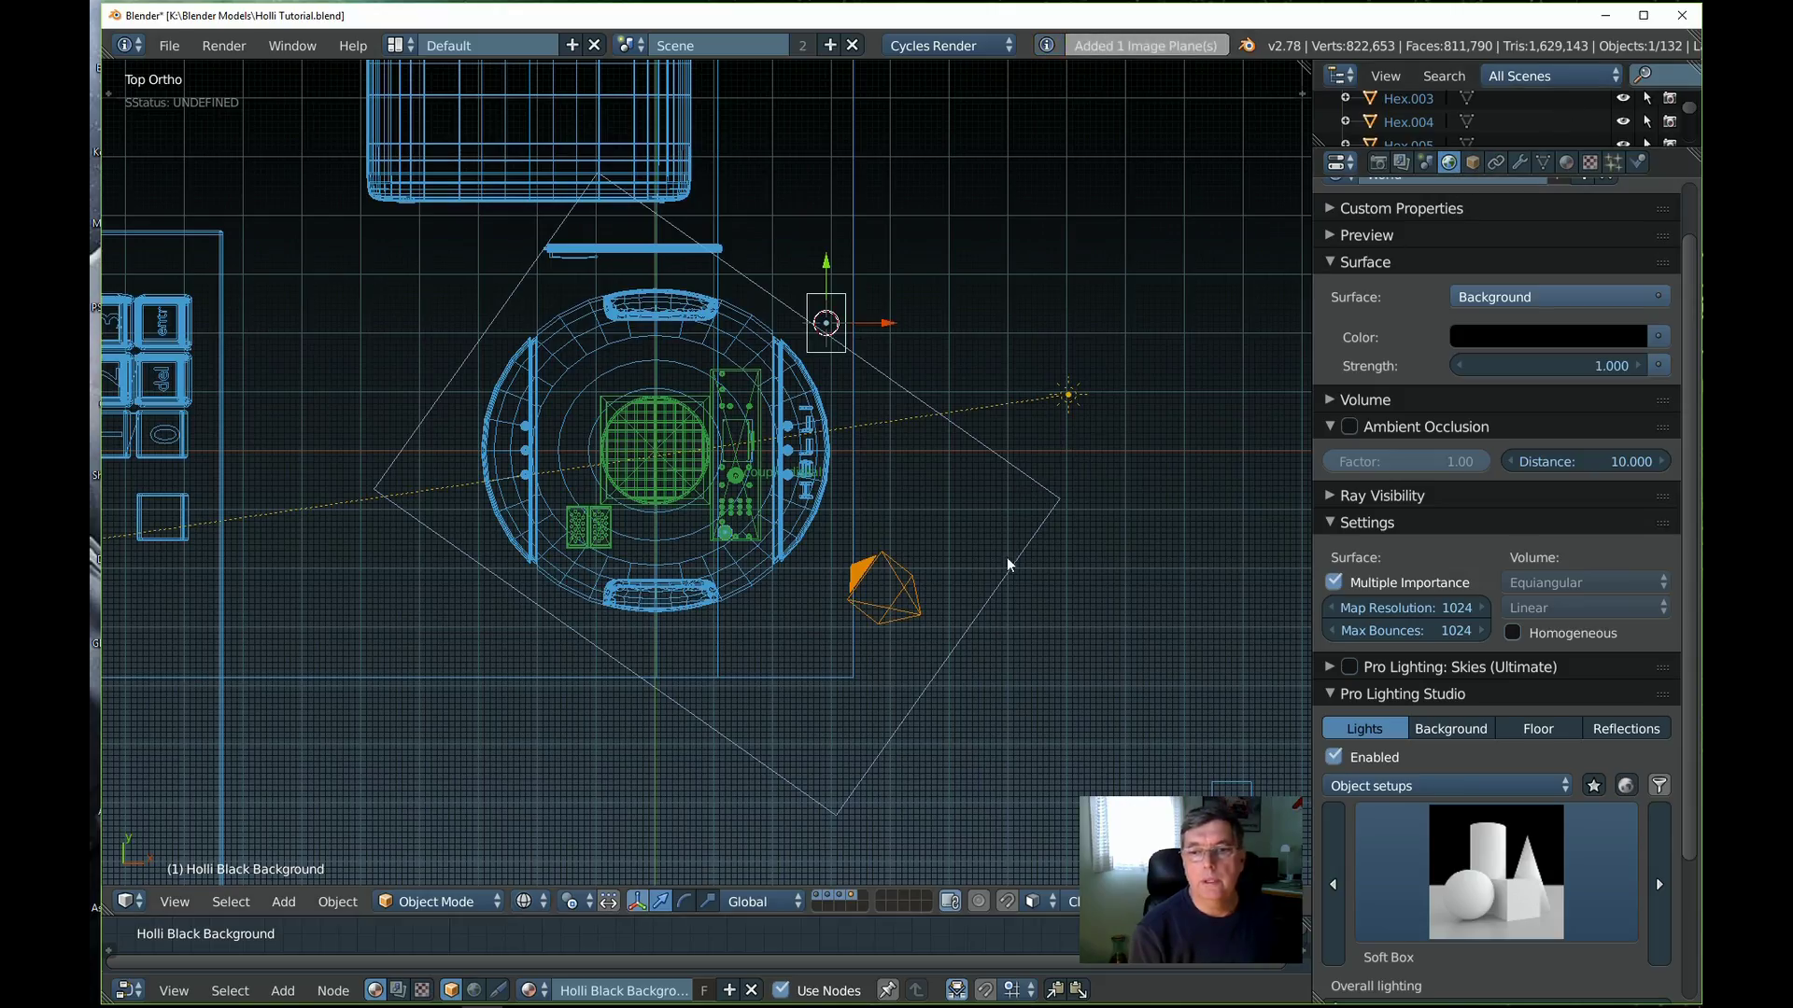
Move the Holli Black Background plane along the Y axis in the top view until it sits beside the camera
scroll(1111, 755, "down", 4)
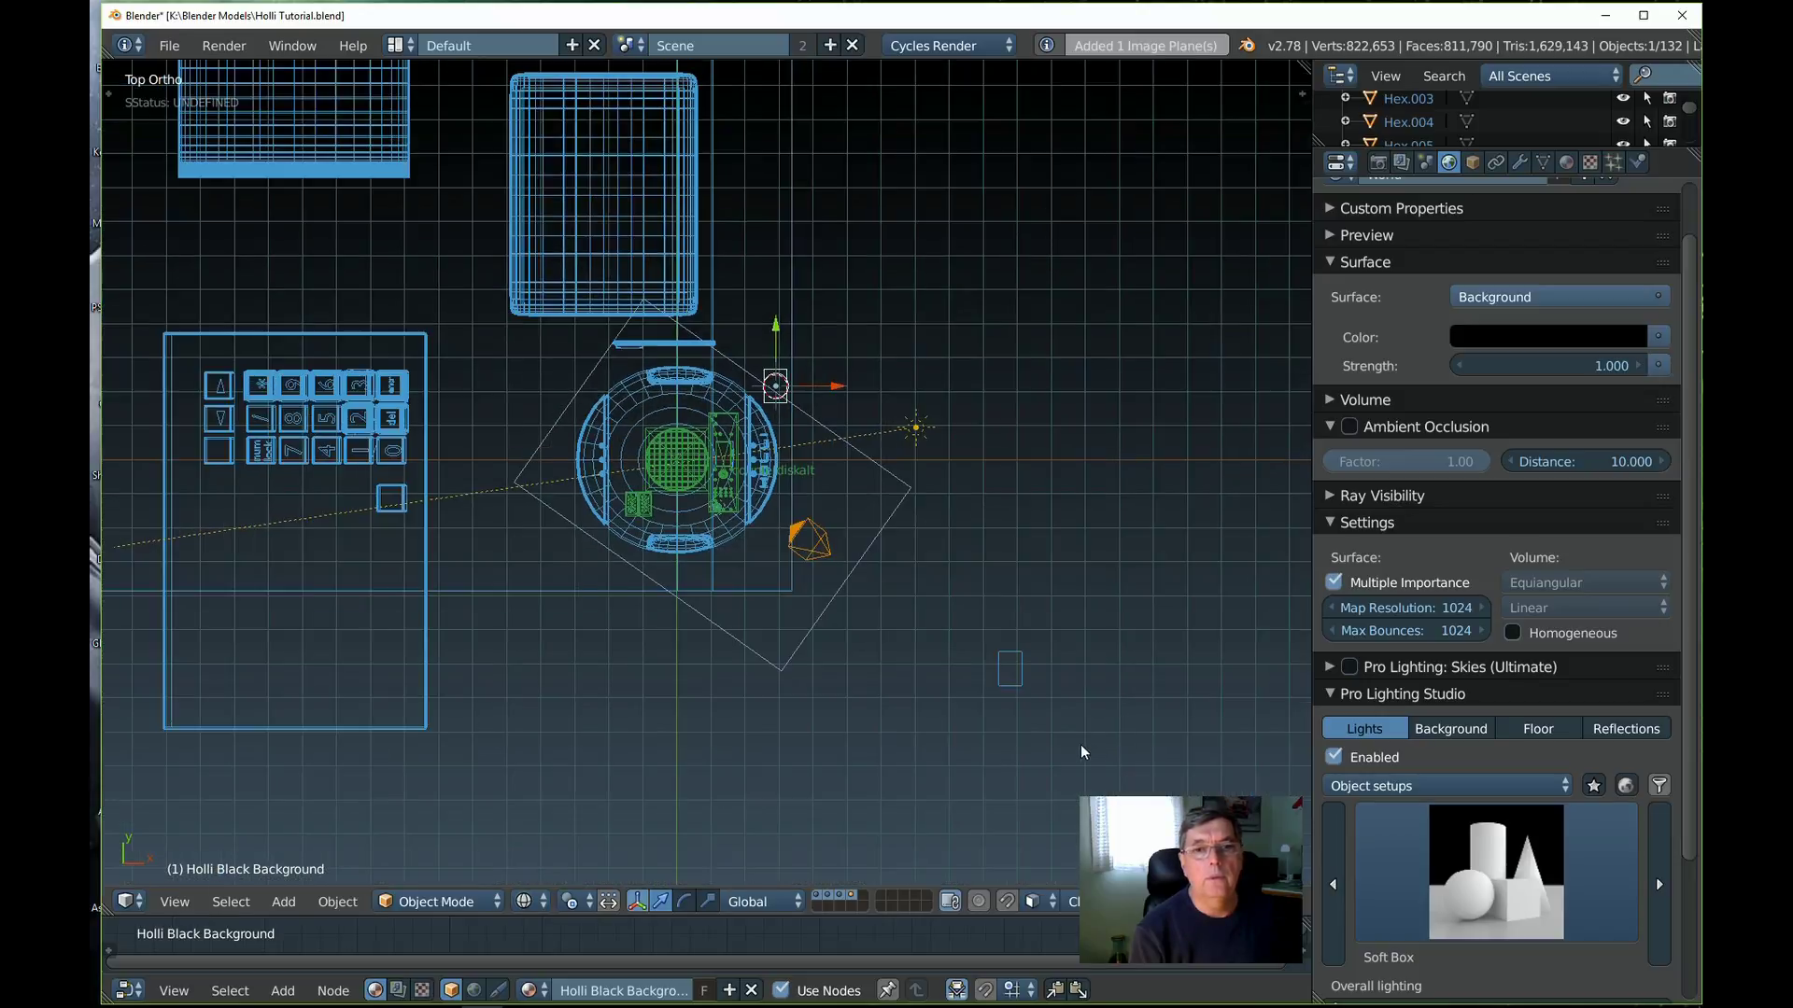
scroll(1056, 732, "up", 6)
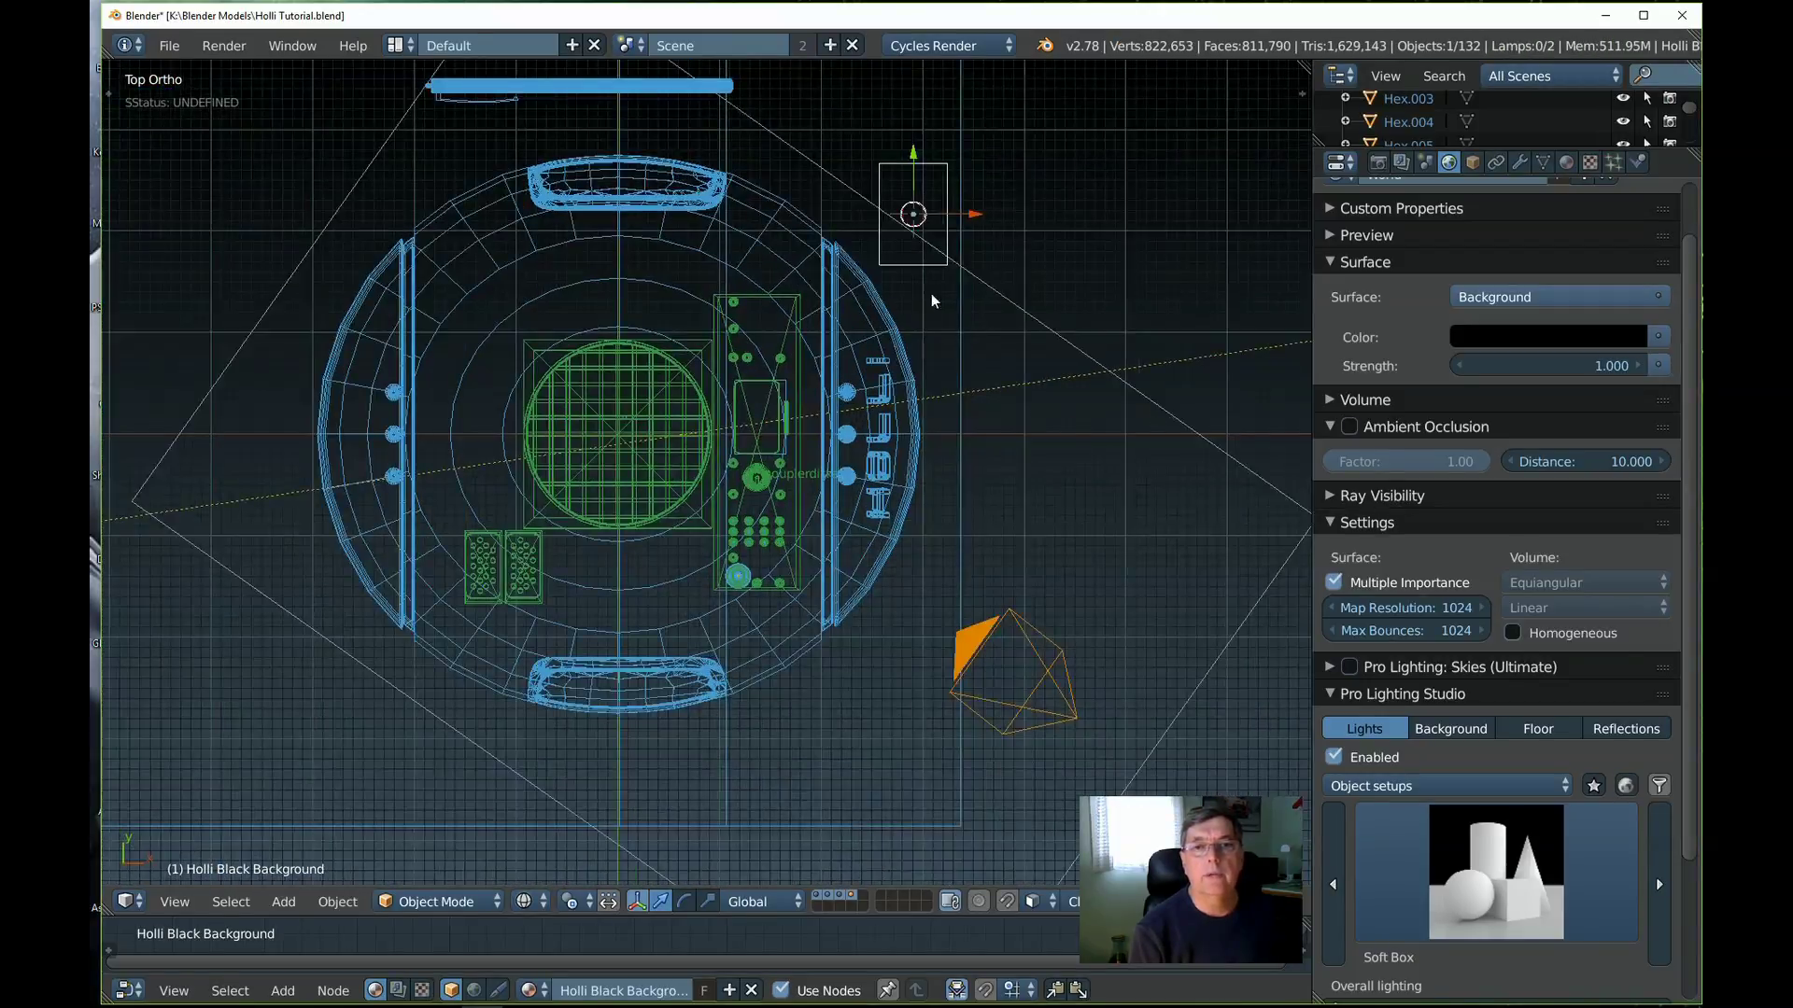
left_click_drag(915, 155, 878, 588)
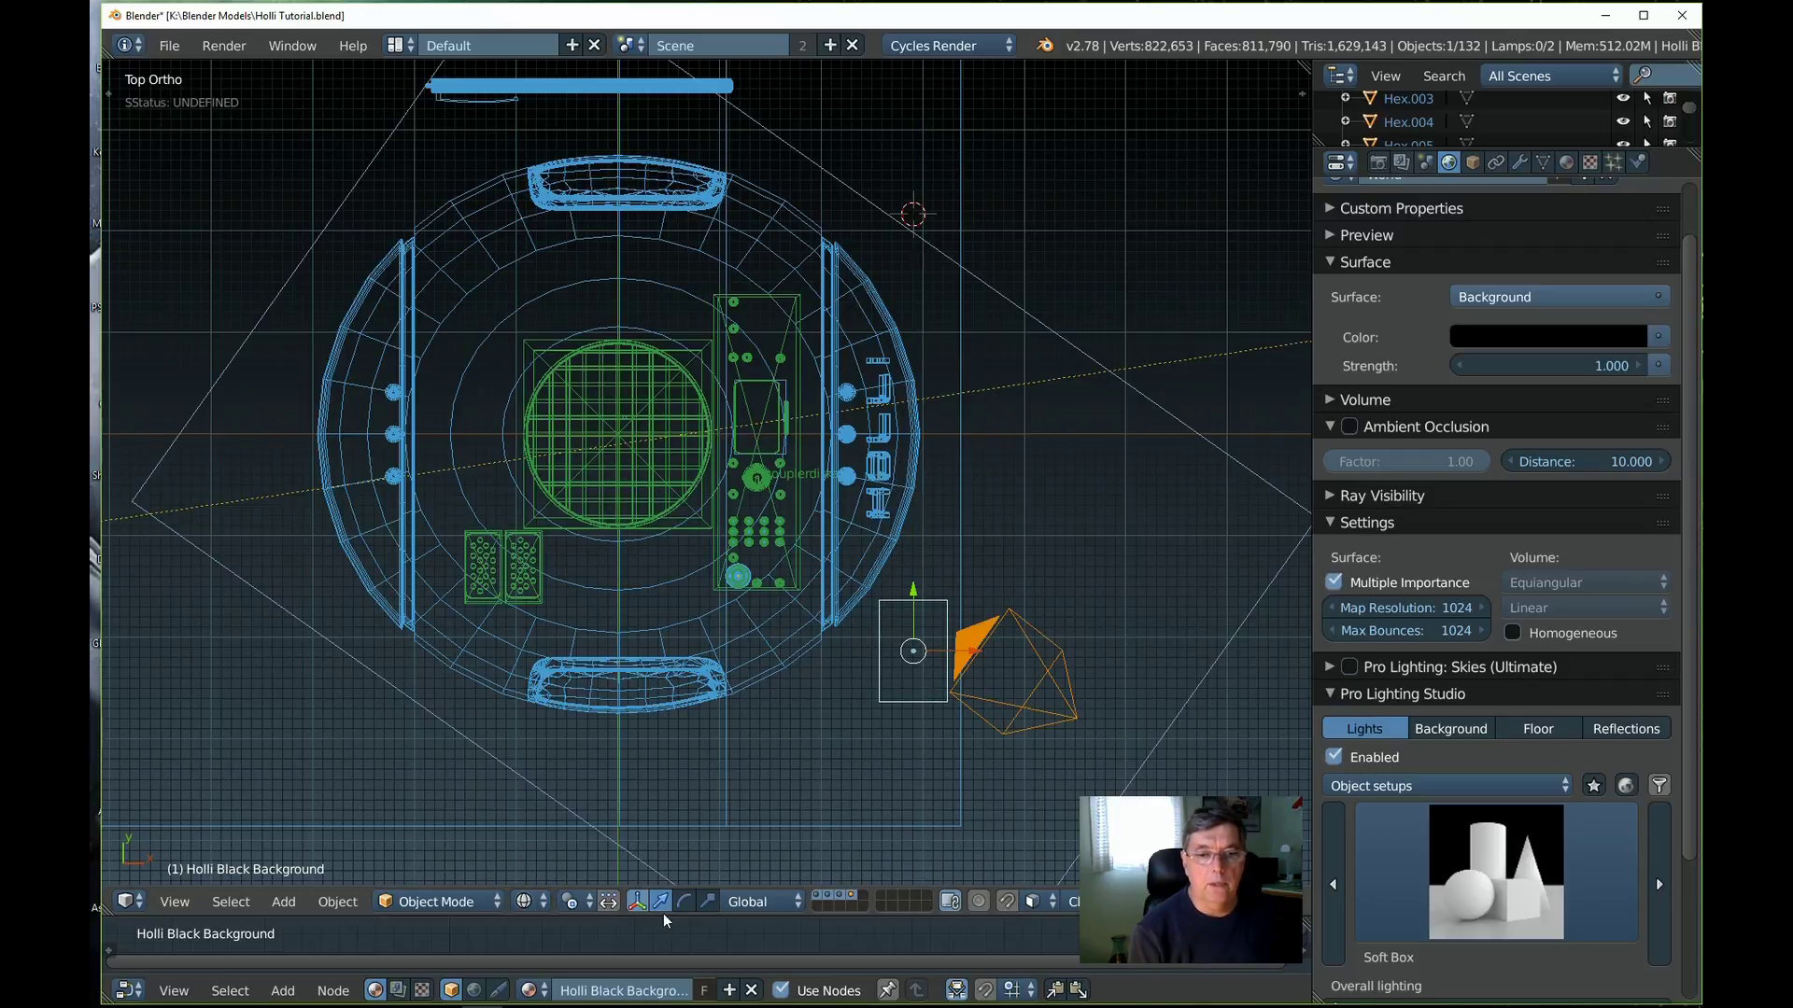
Examine the figure on the image plane up close in Rendered shading, and return to wireframe
left_click(544, 902)
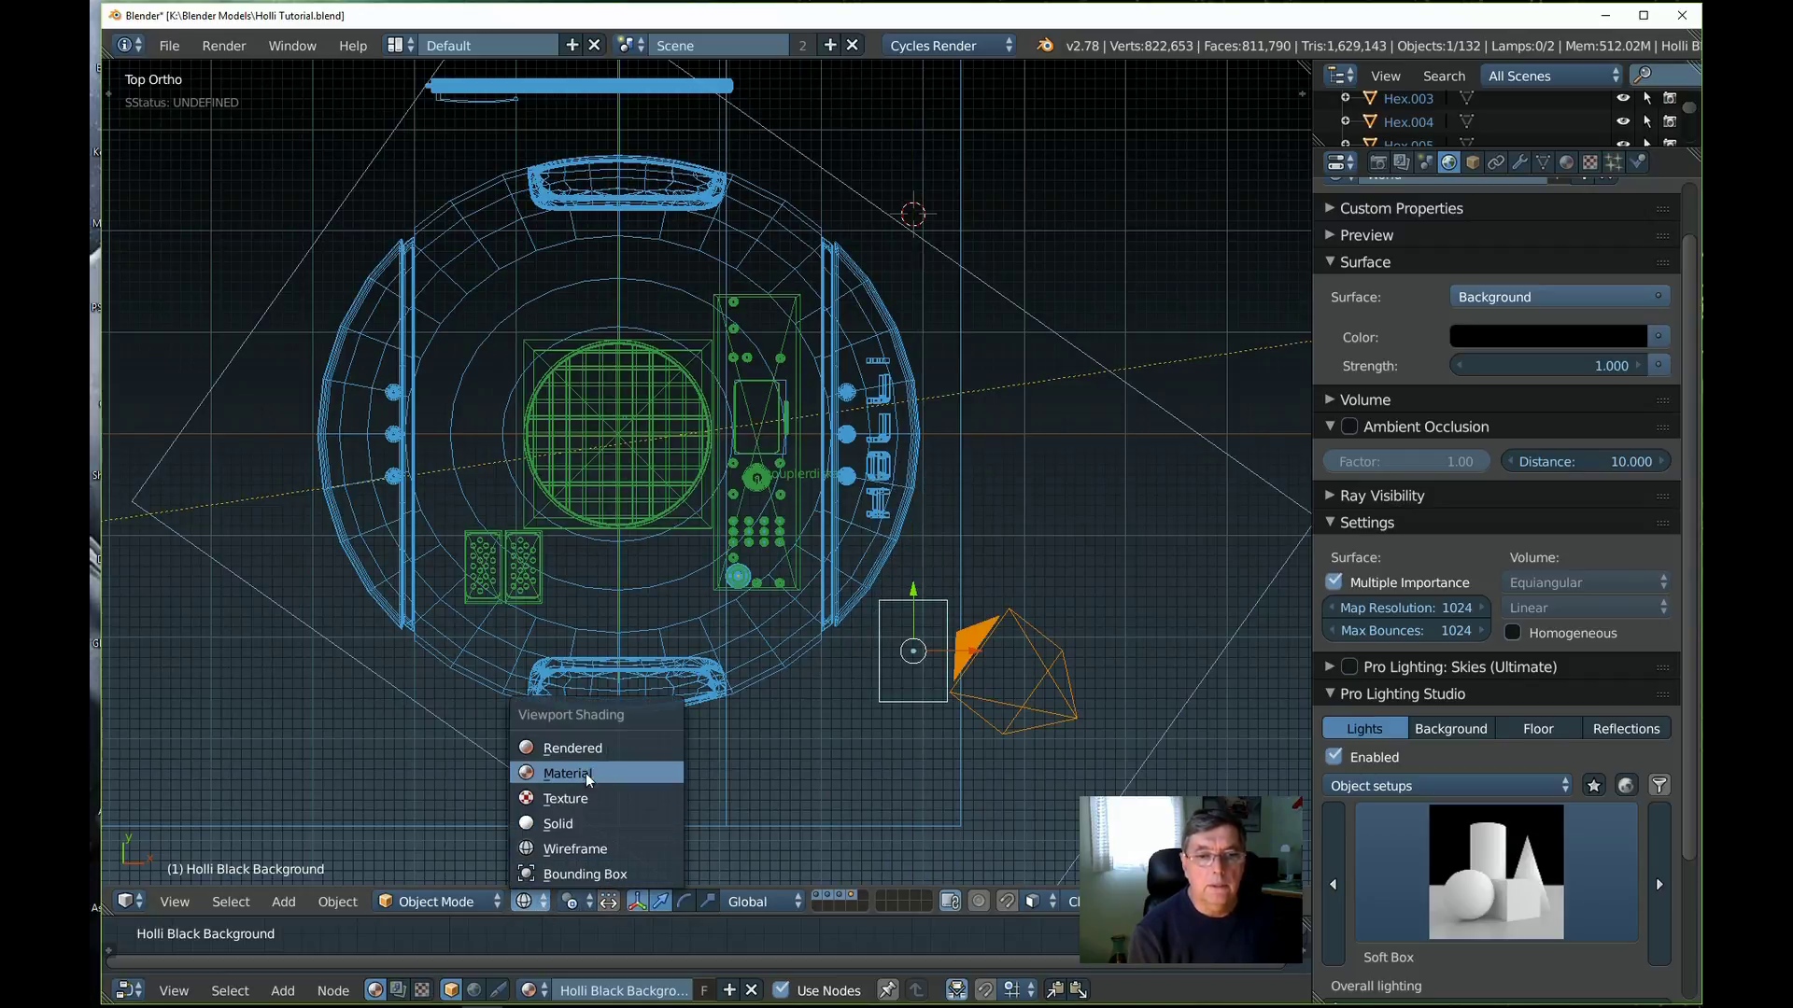
left_click(603, 751)
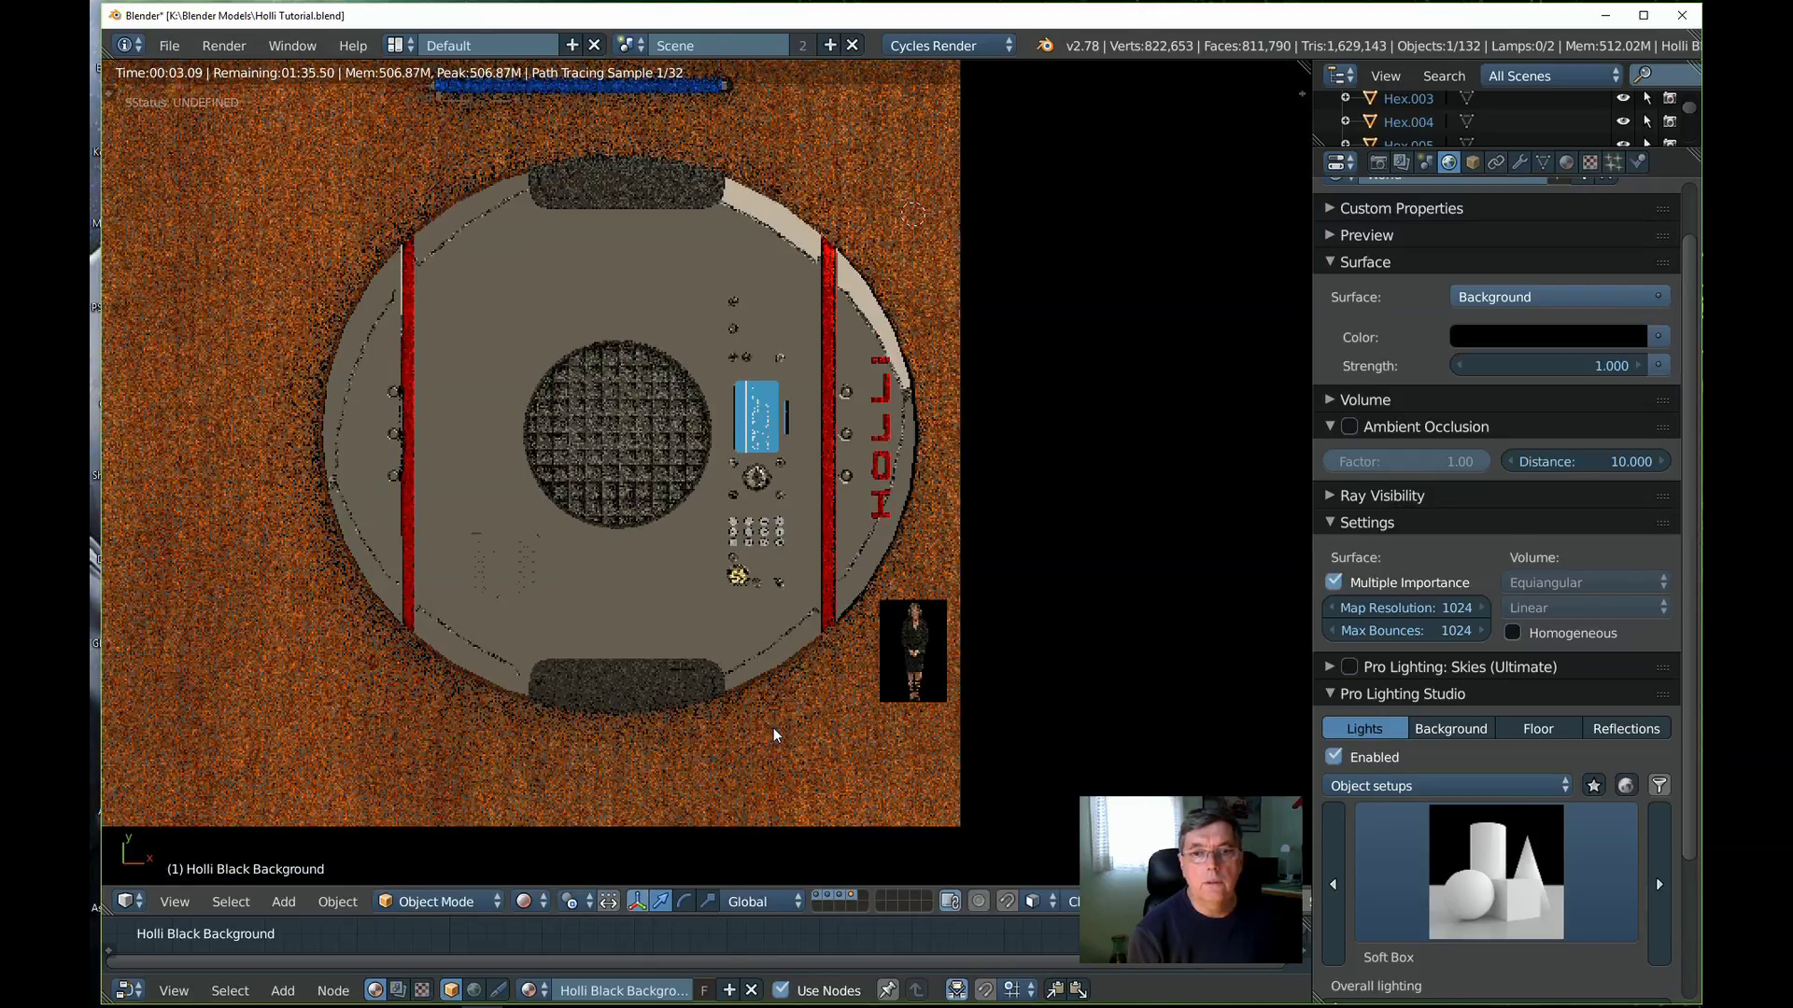
scroll(911, 642, "up", 5)
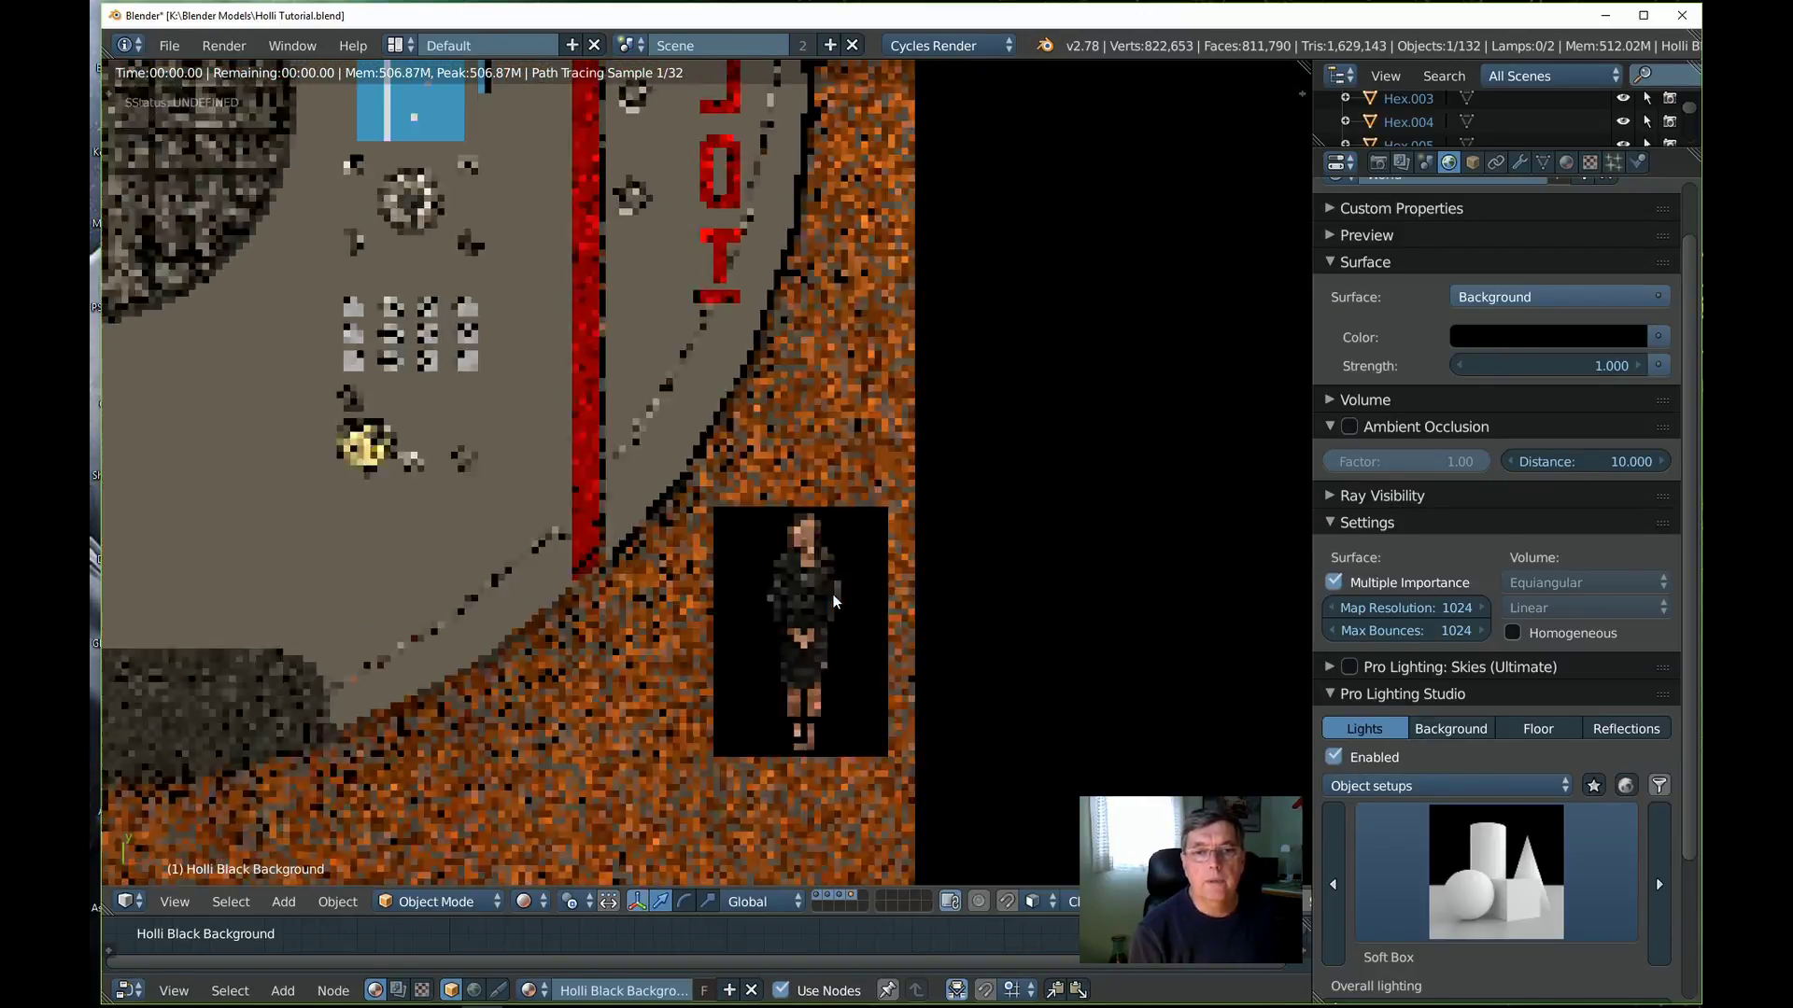
scroll(834, 600, "up", 3)
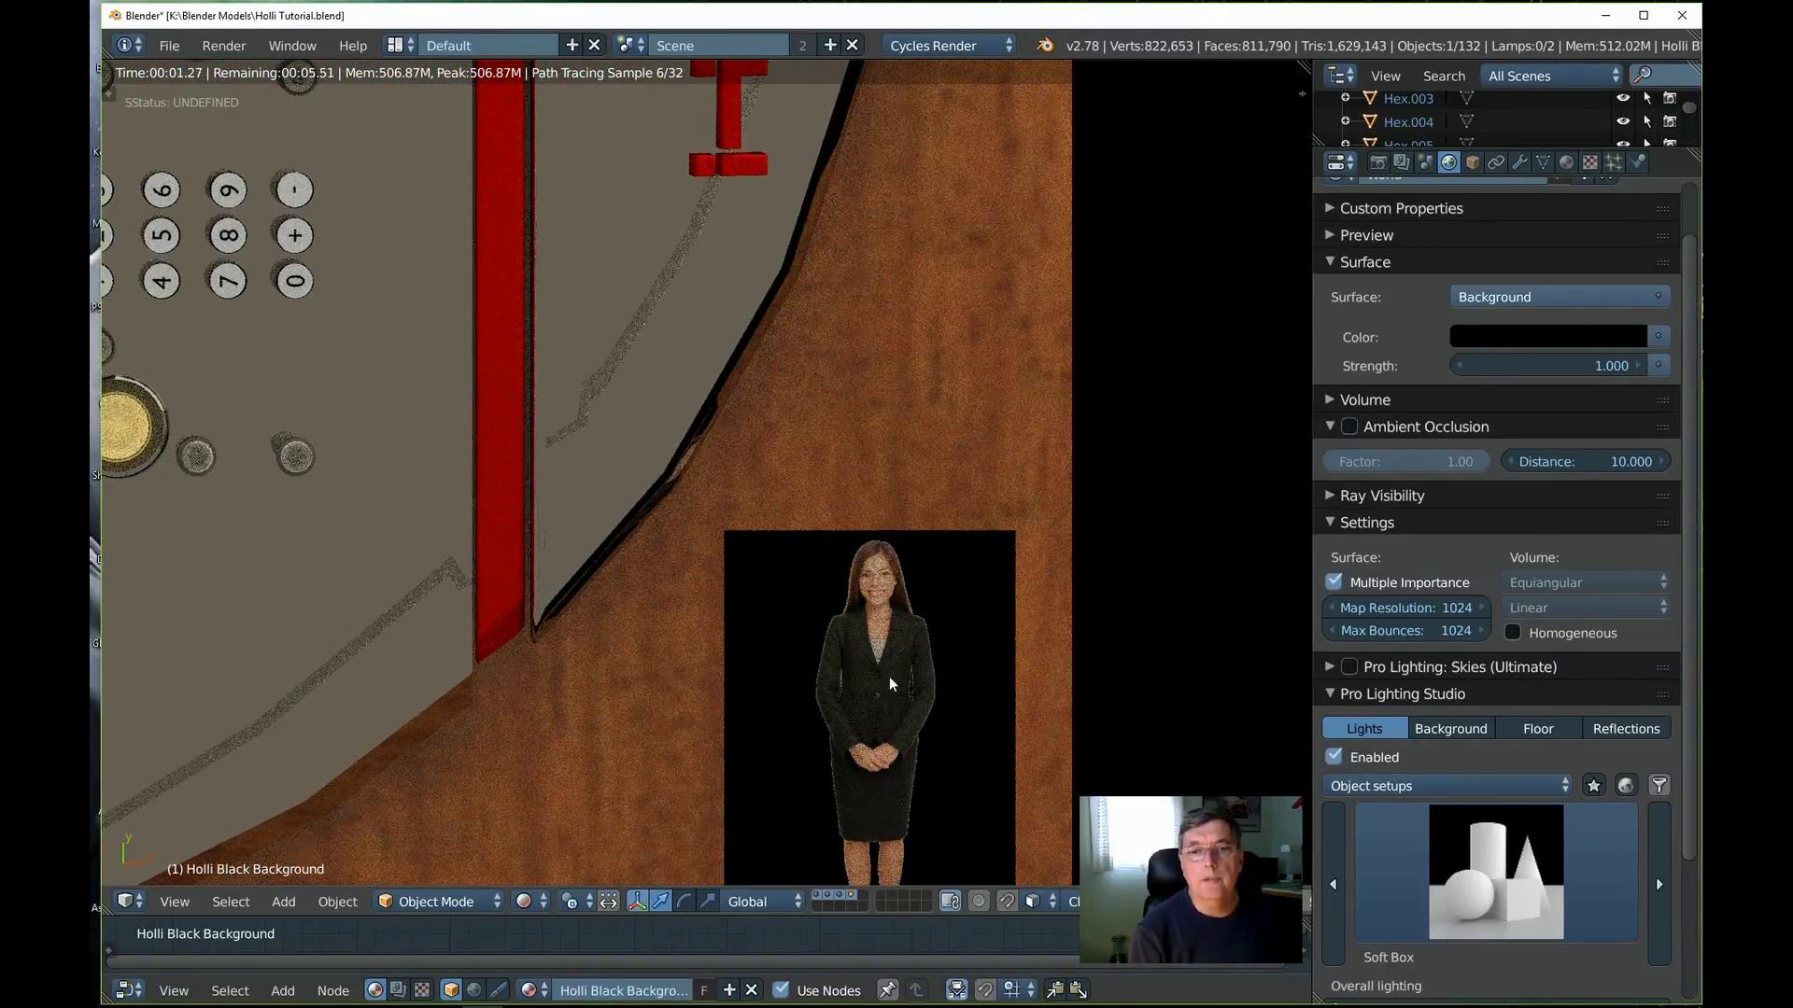
scroll(883, 619, "down", 7)
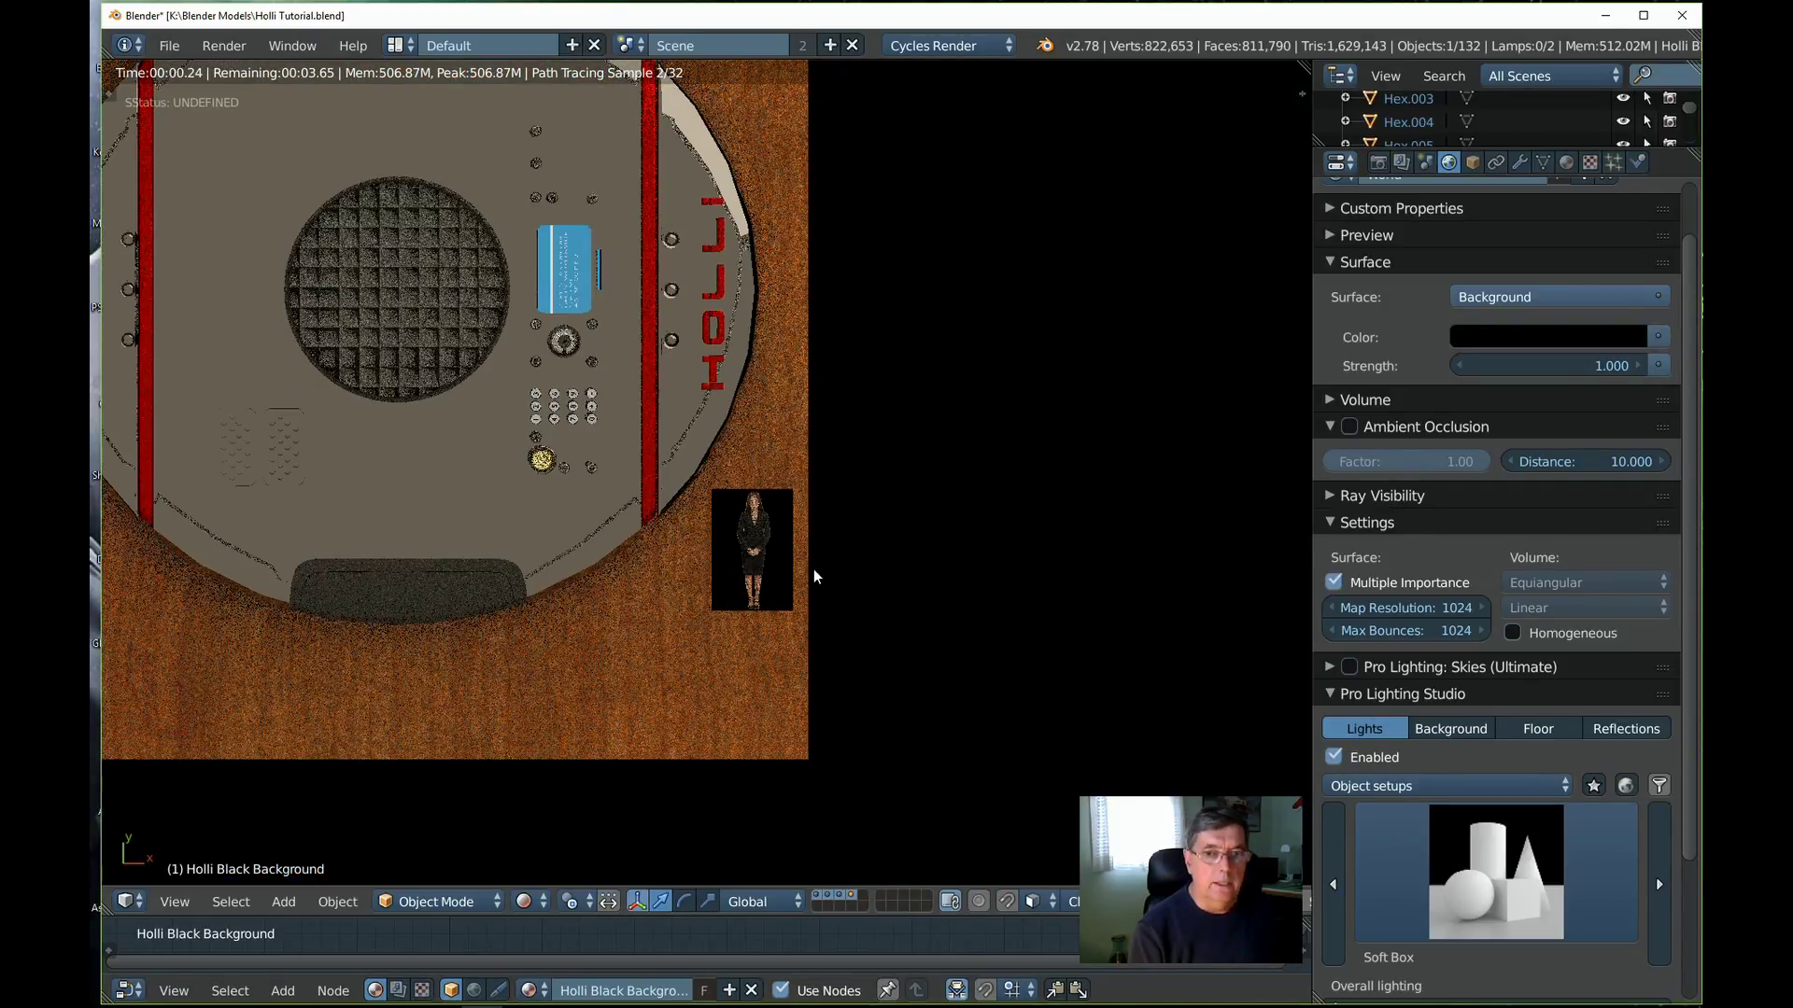
key("shift+z")
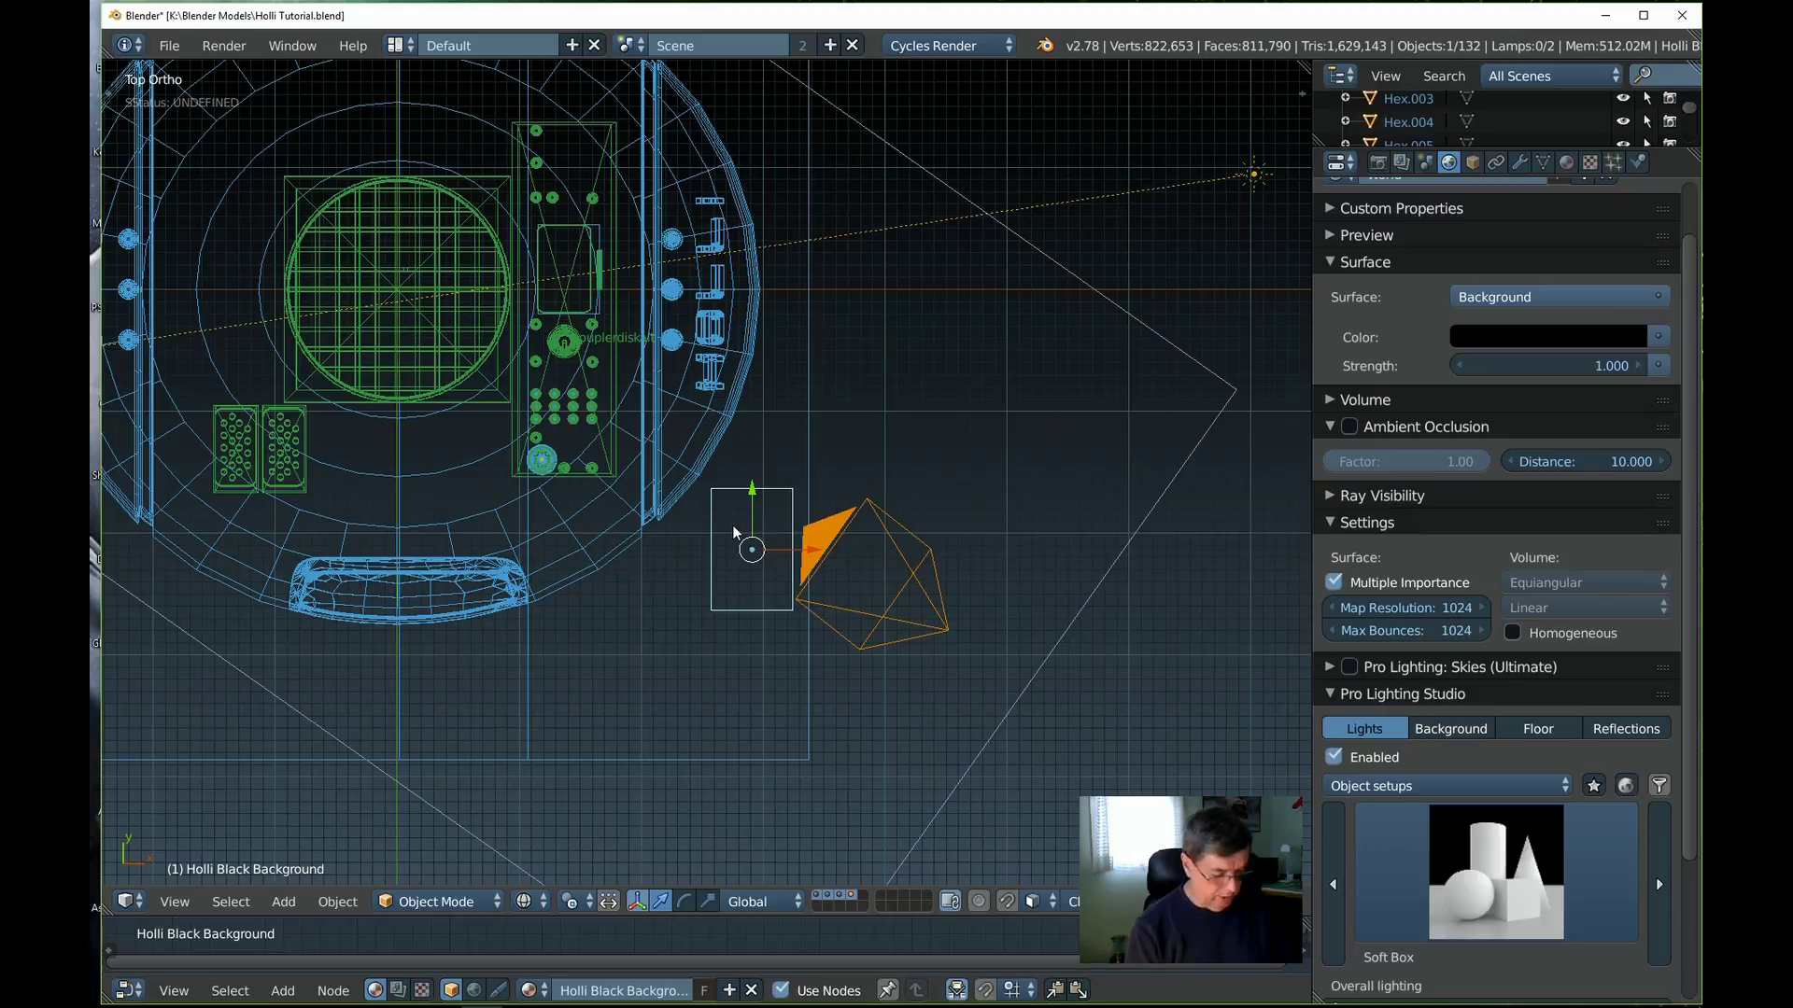
Raise the image plane above the Holli device in the front view and rotate it about 90° so it stands vertical
key("KP_1")
left_click_drag(754, 545, 779, 423)
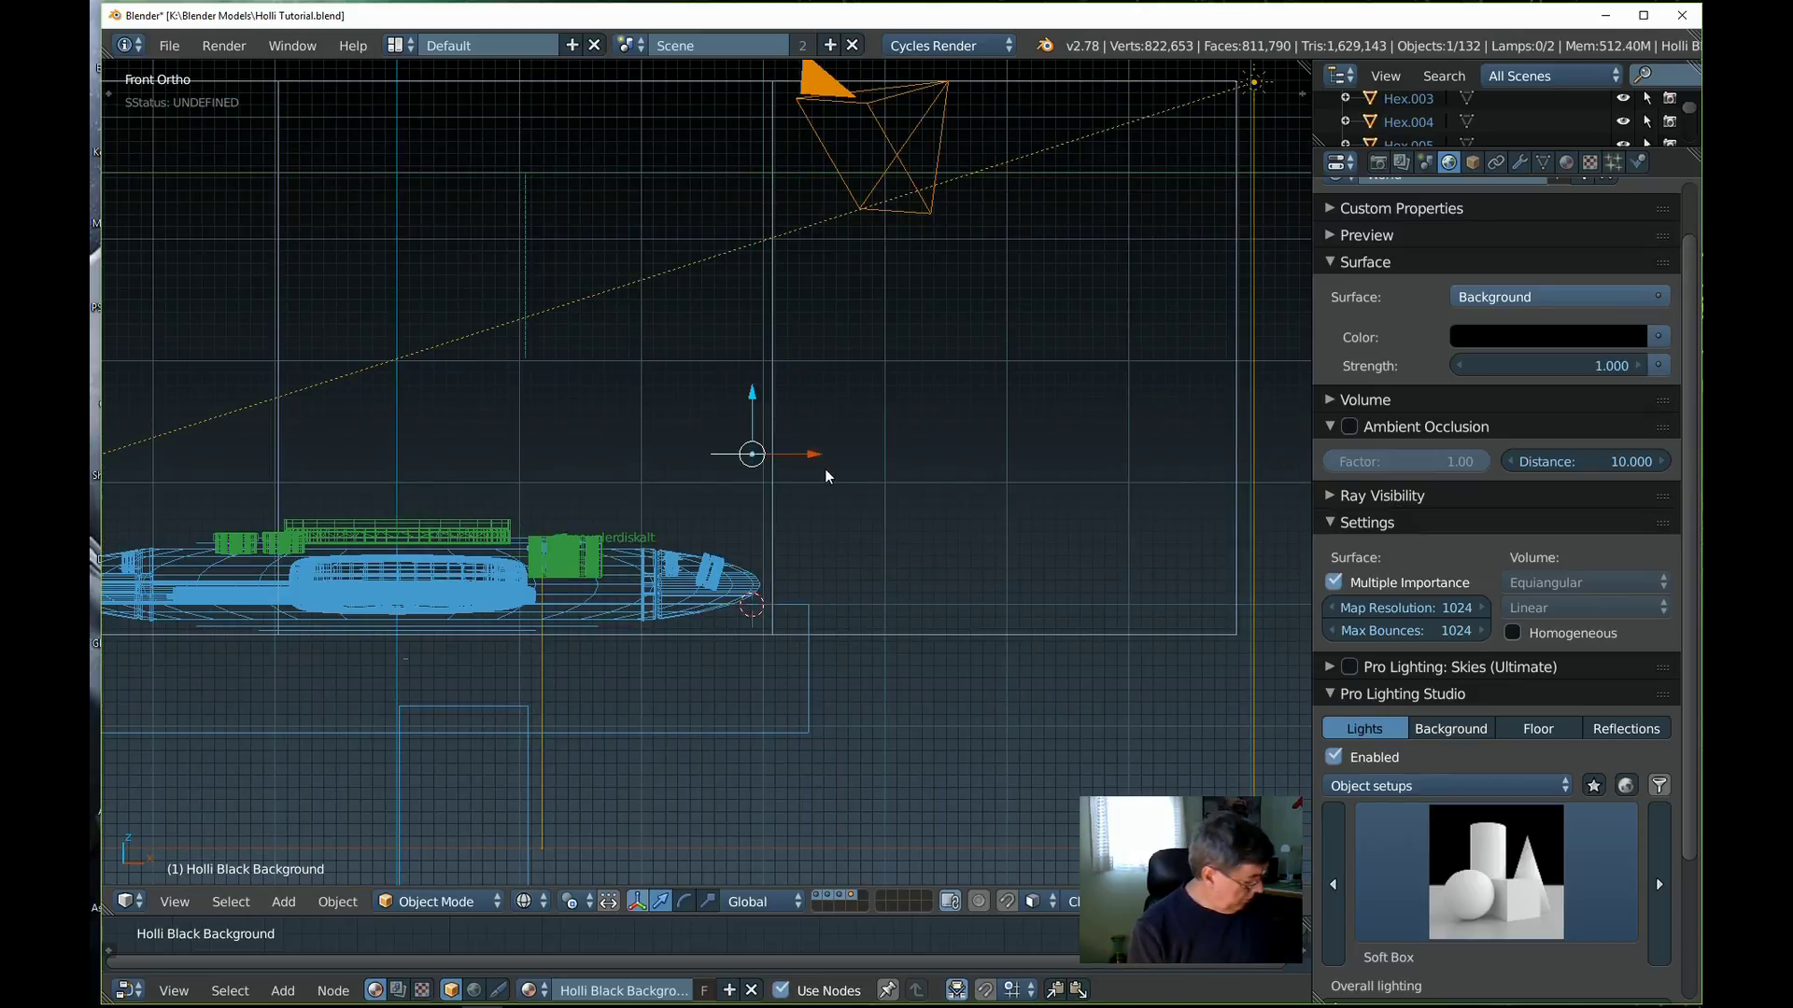
key("r")
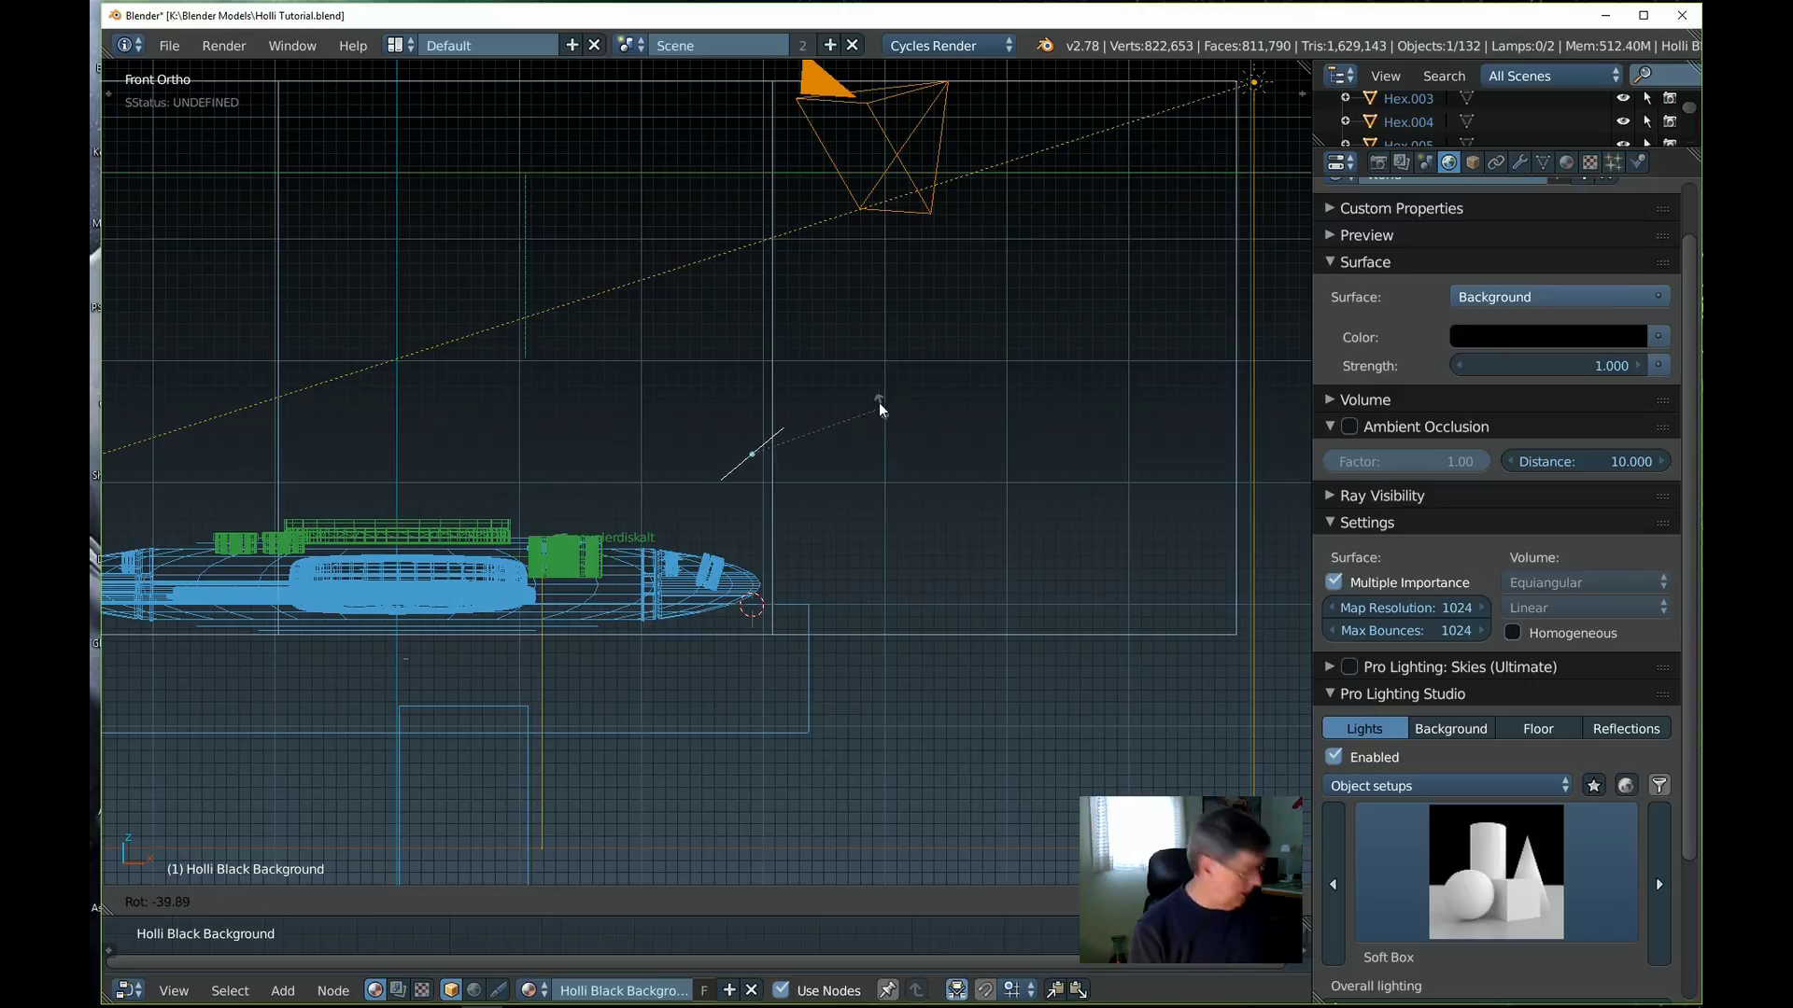
left_click(802, 320)
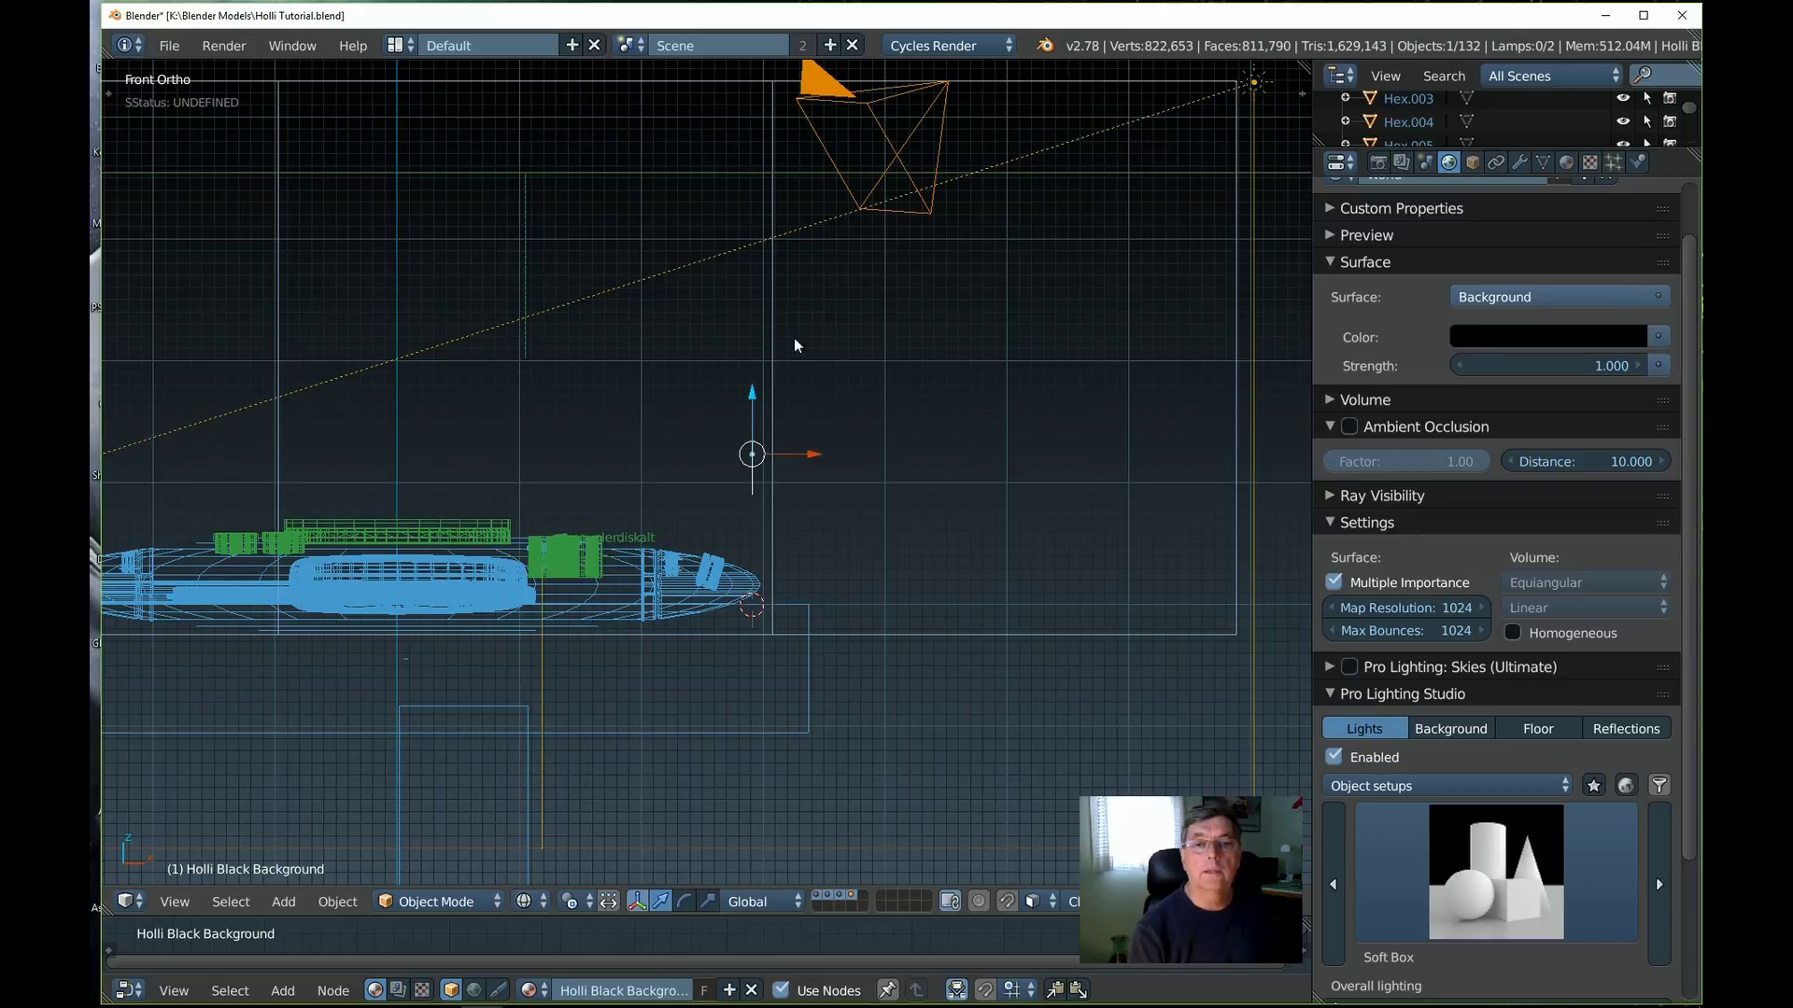
Rotate the image plane about -136° in the top view to turn it towards the camera
key("KP_7")
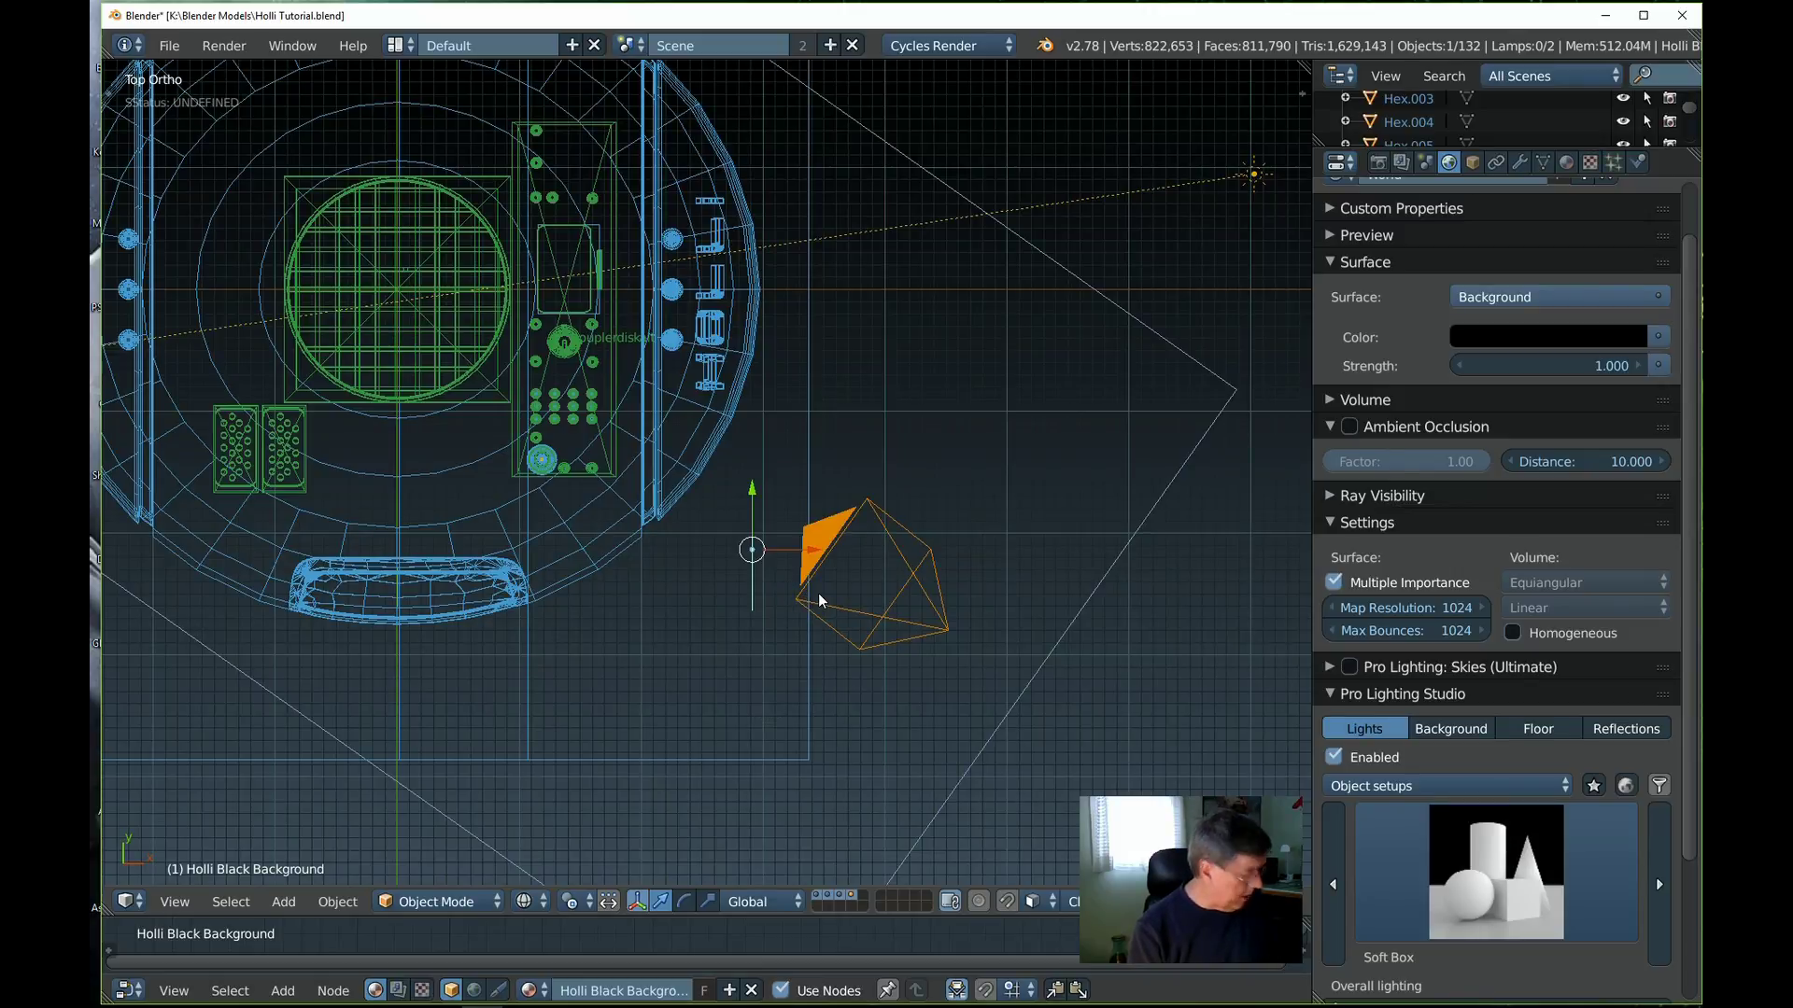
key("r")
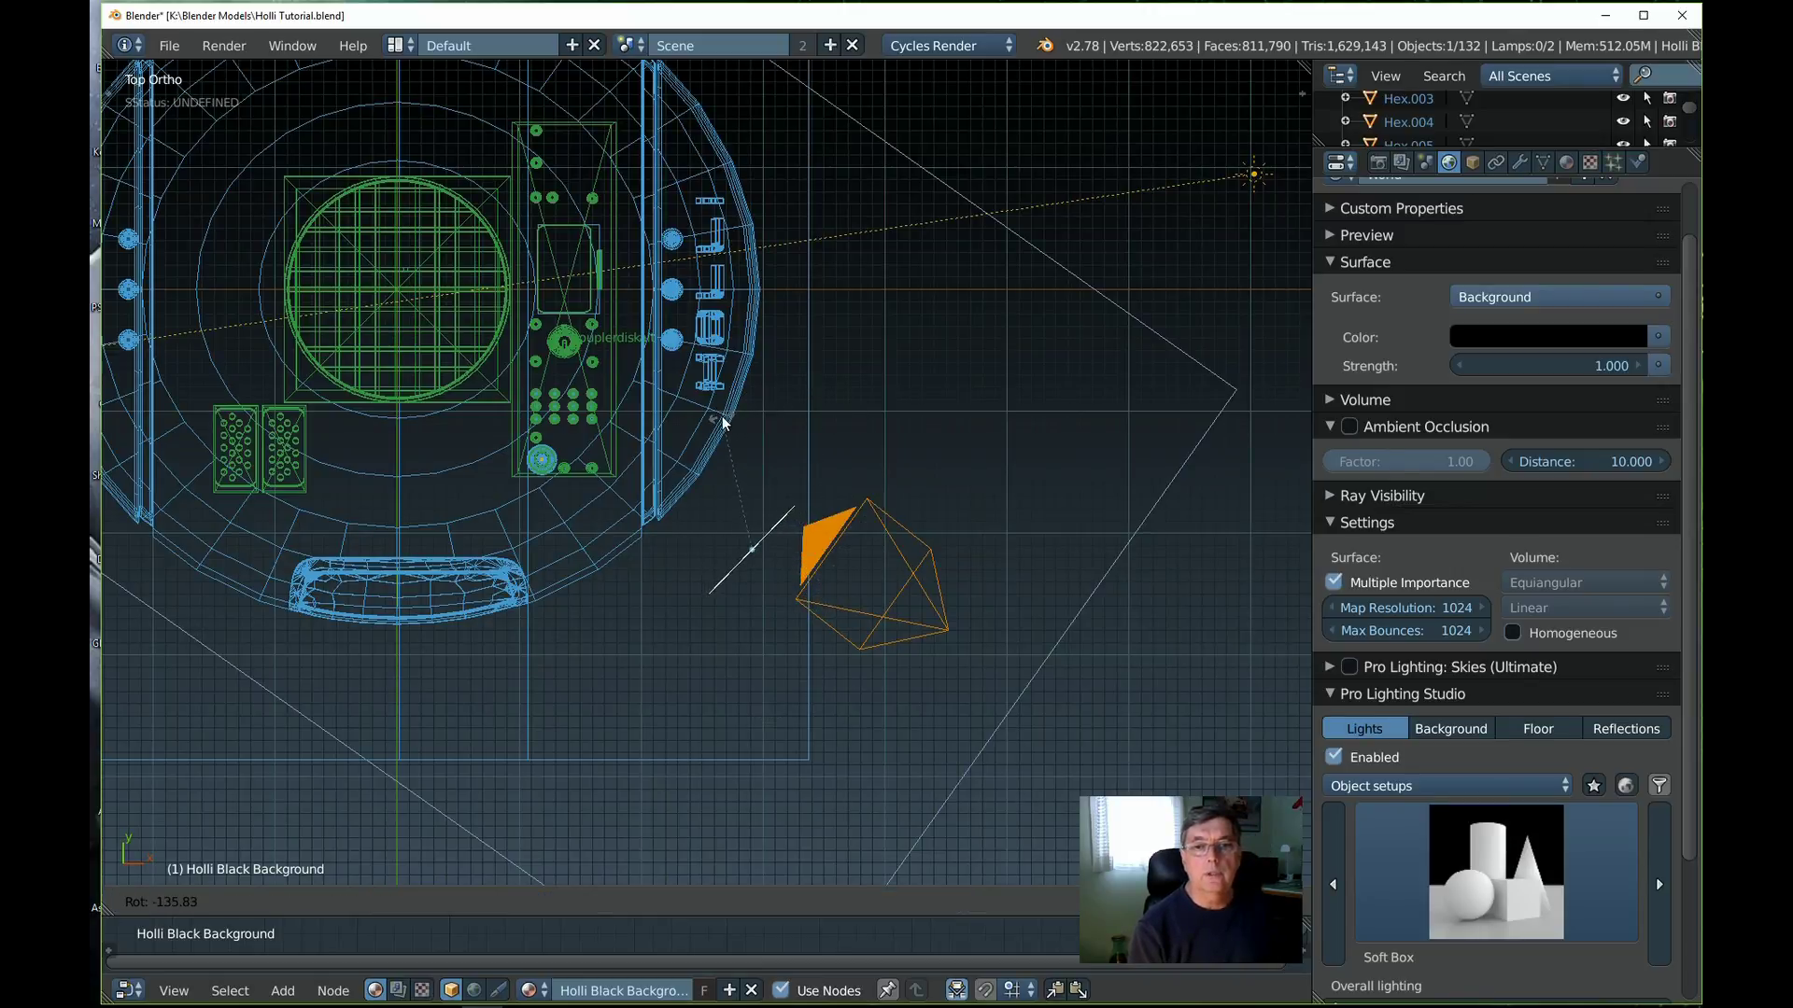
left_click(724, 413)
Move the image plane about 0.65 units onto the camera and rotate it about -7° to line up with the camera's frame edge
scroll(916, 641, "up", 3)
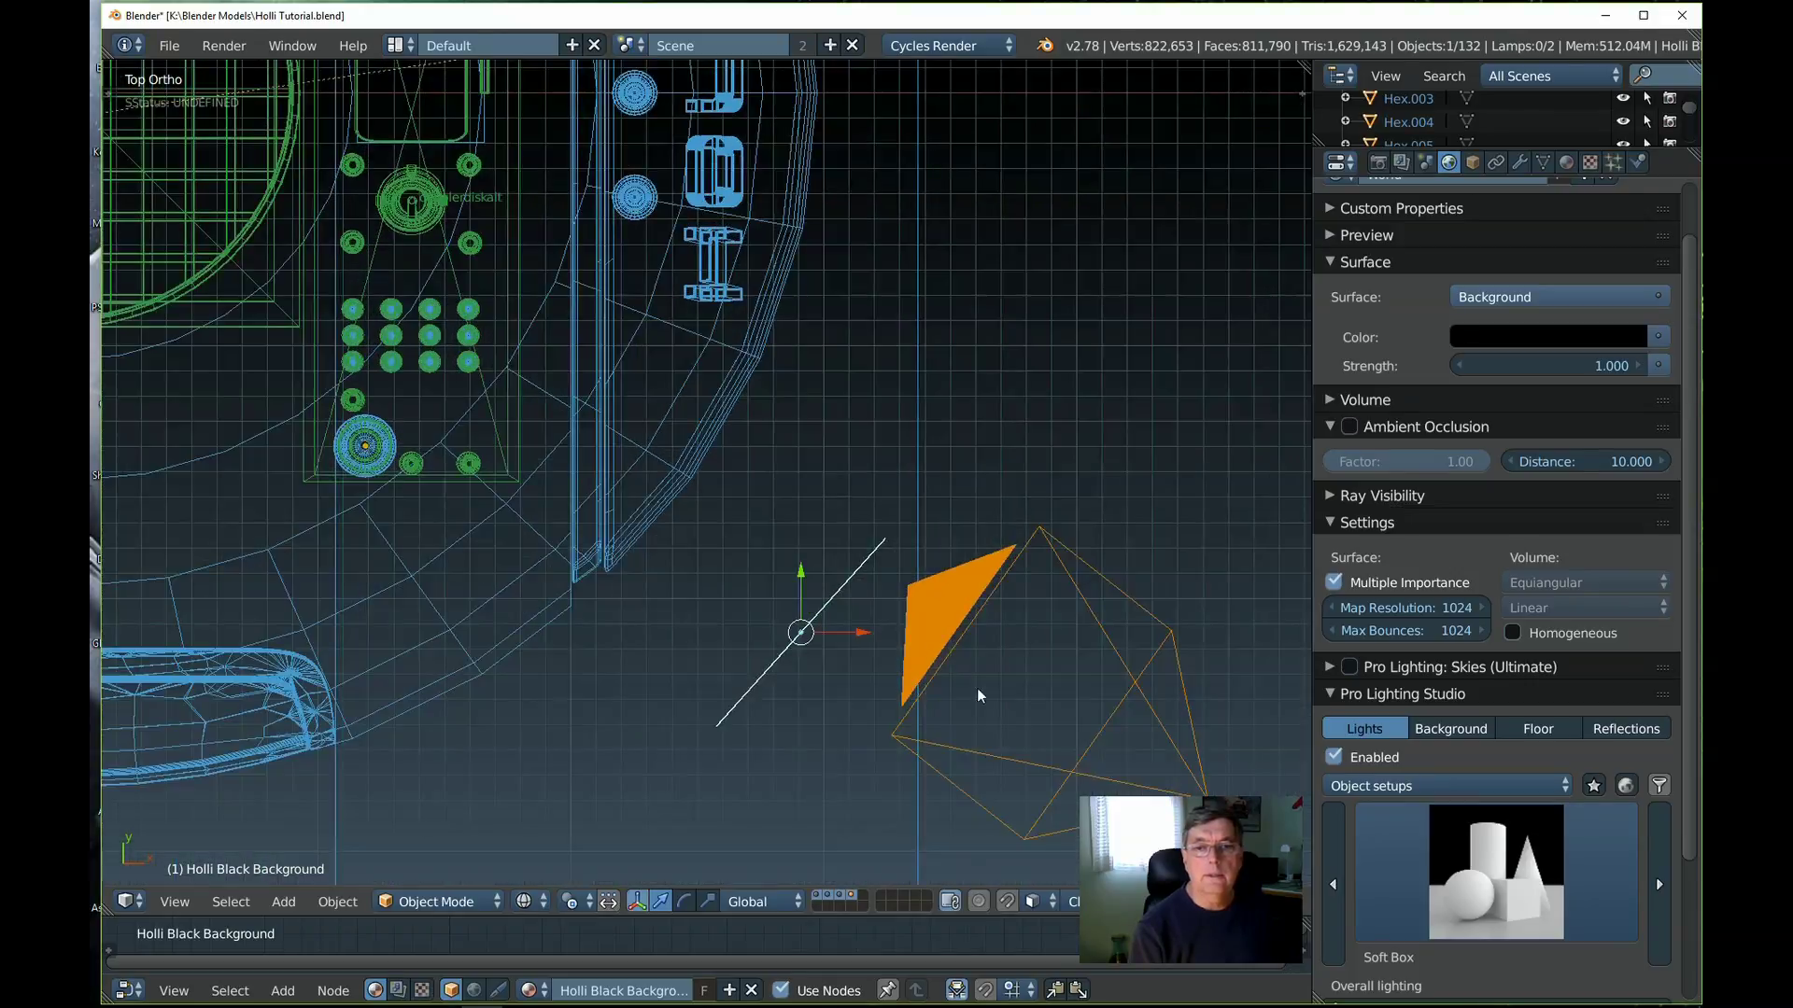
middle_click_drag(977, 687, 748, 512, "shift")
scroll(758, 525, "up", 3)
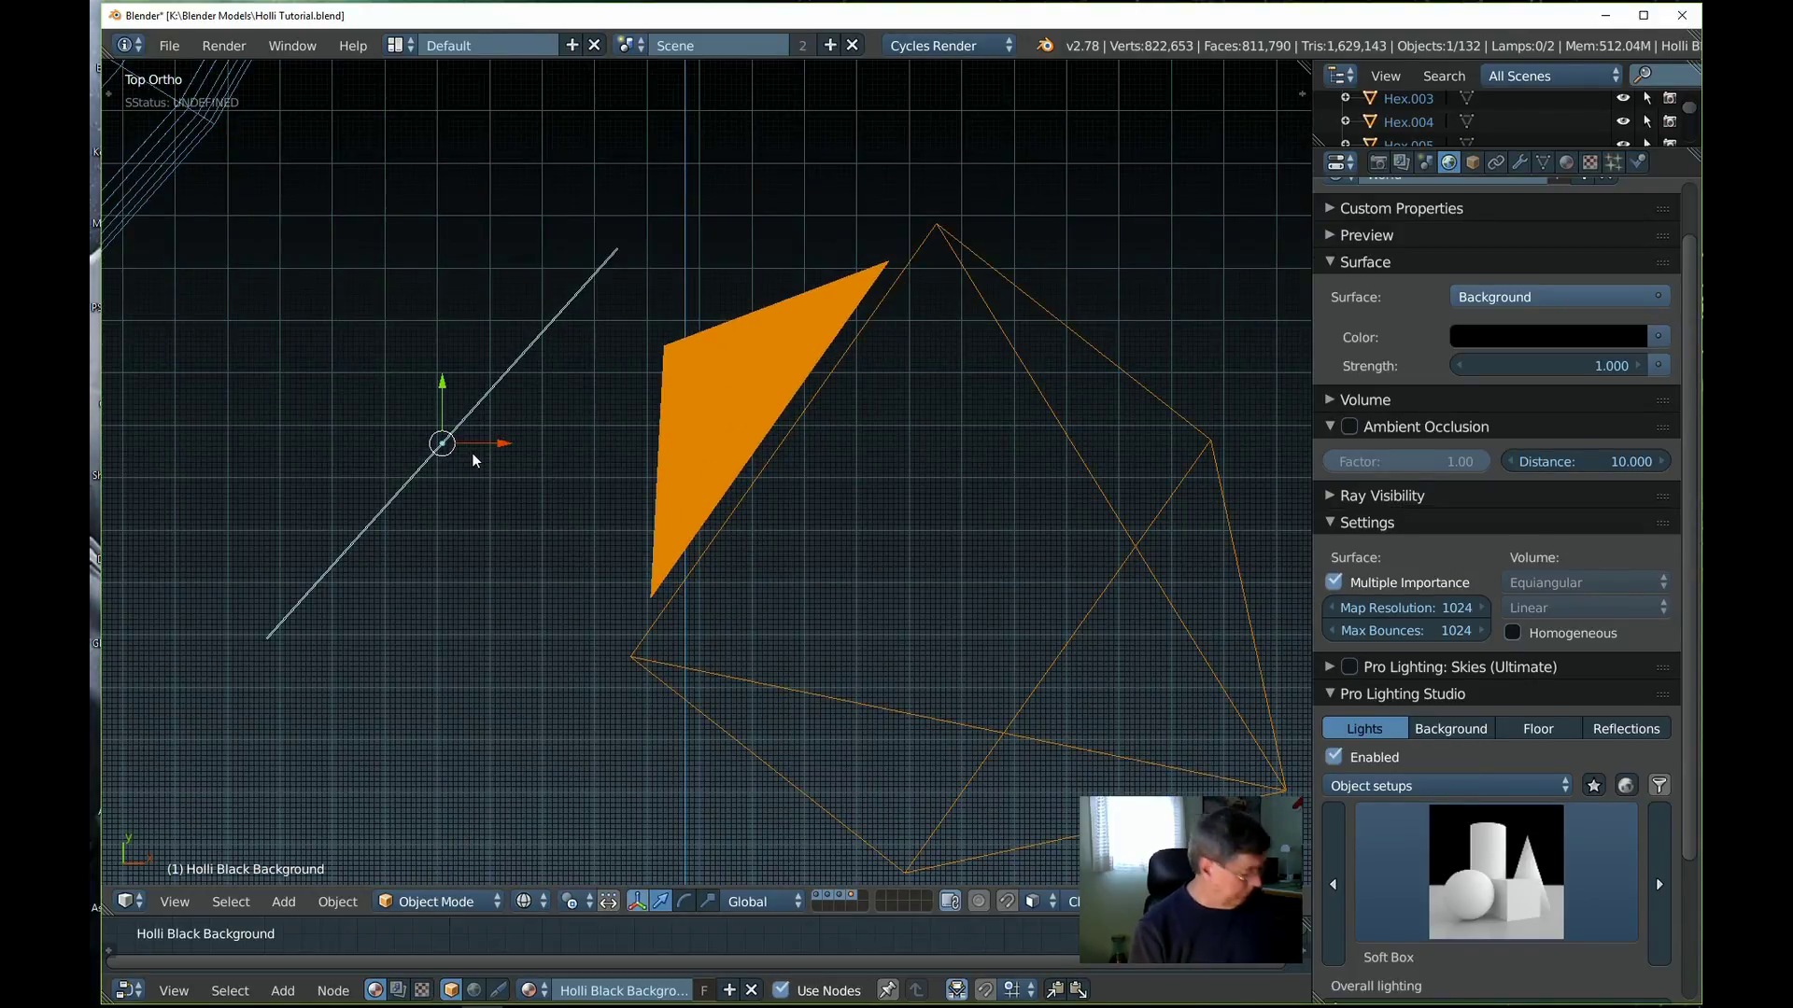
key("g")
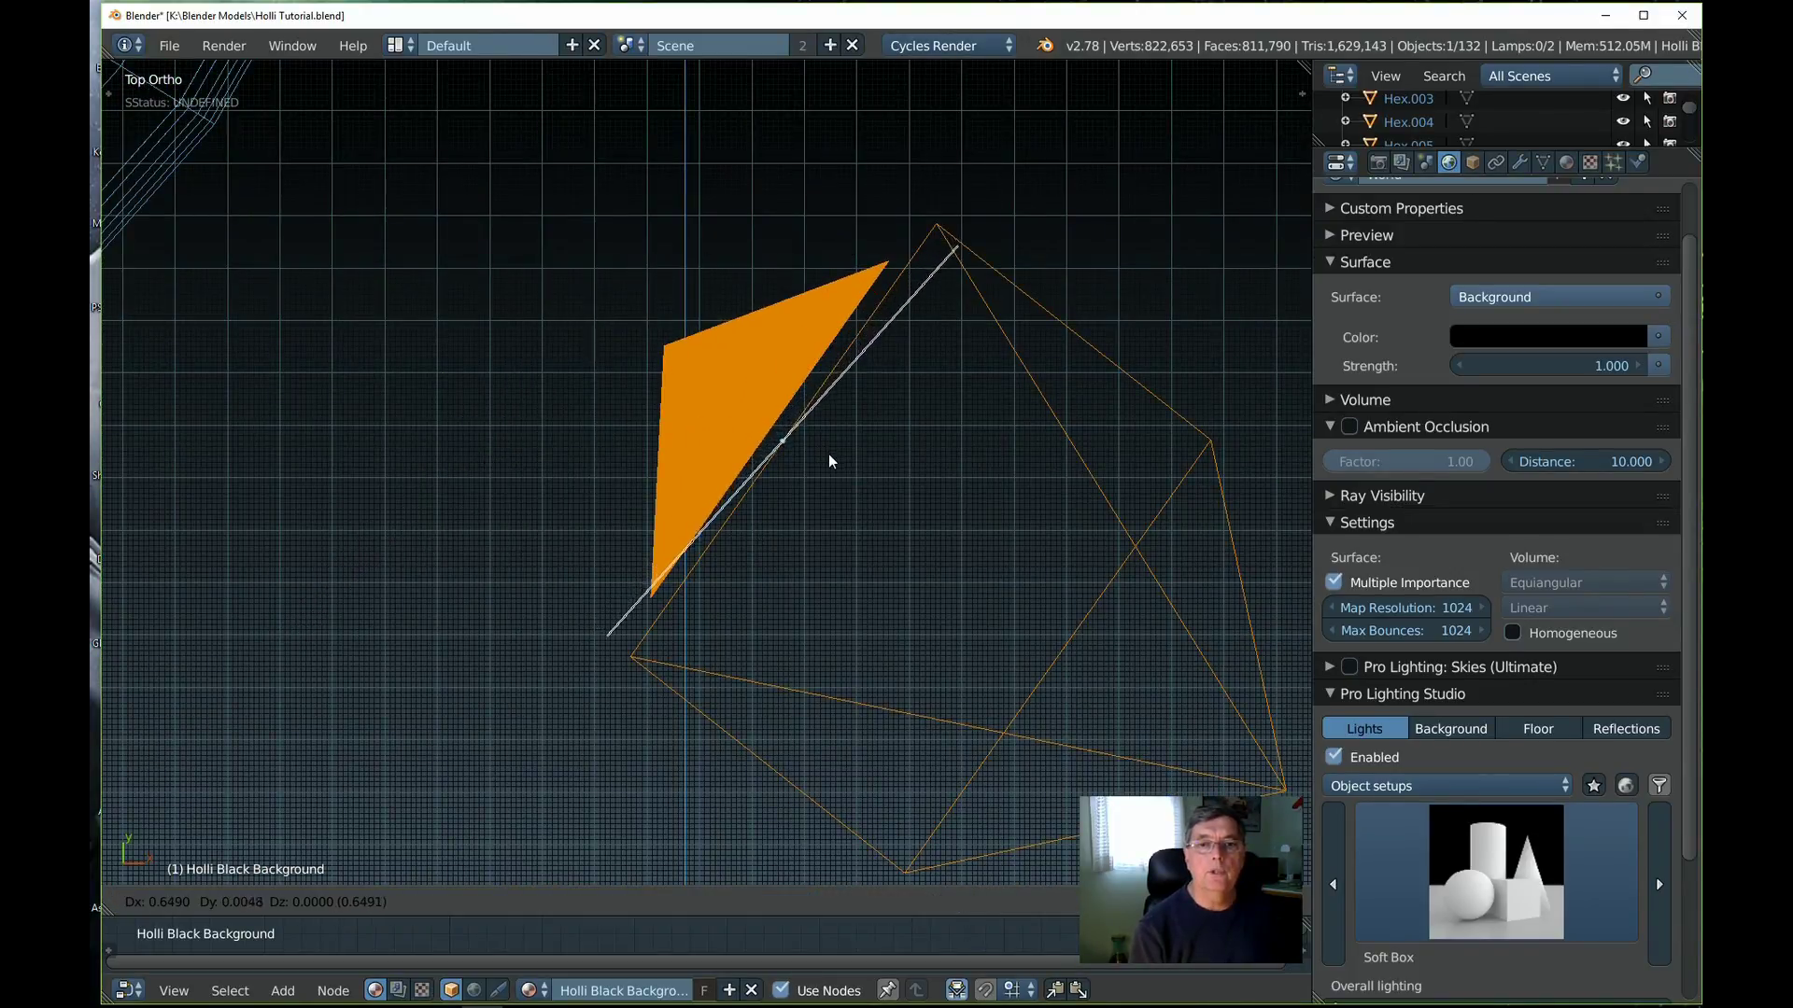
left_click(827, 457)
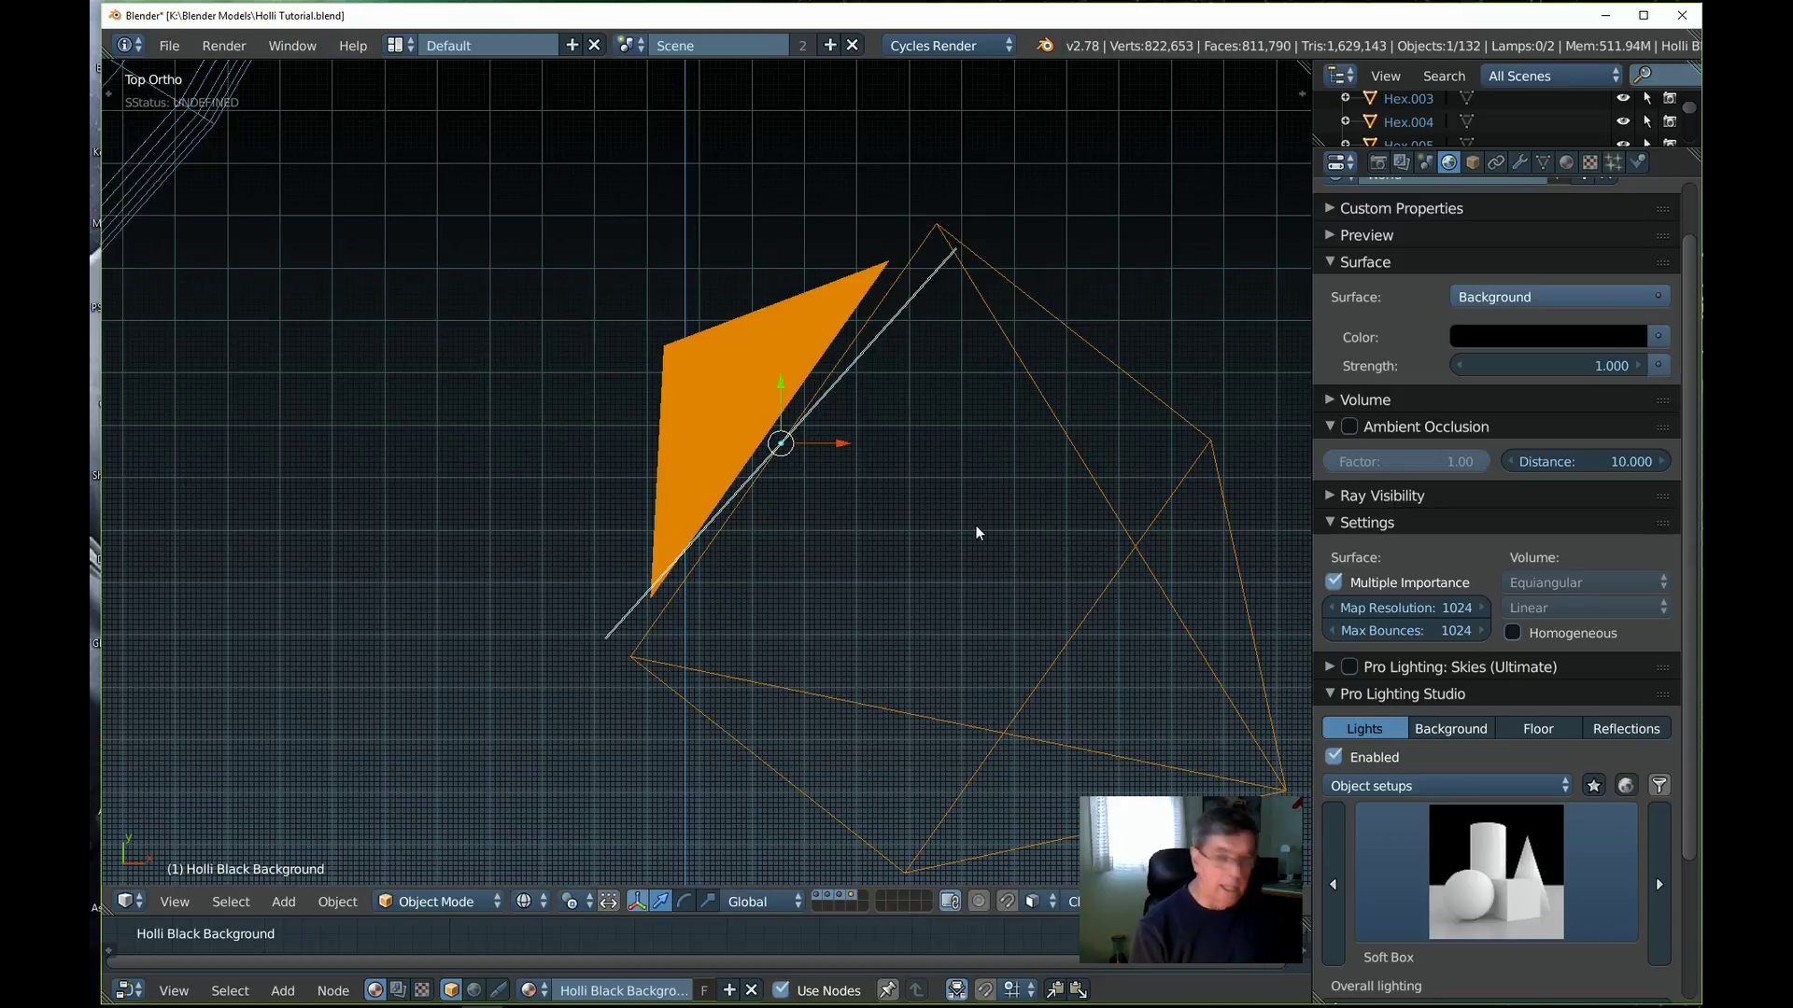
key("r")
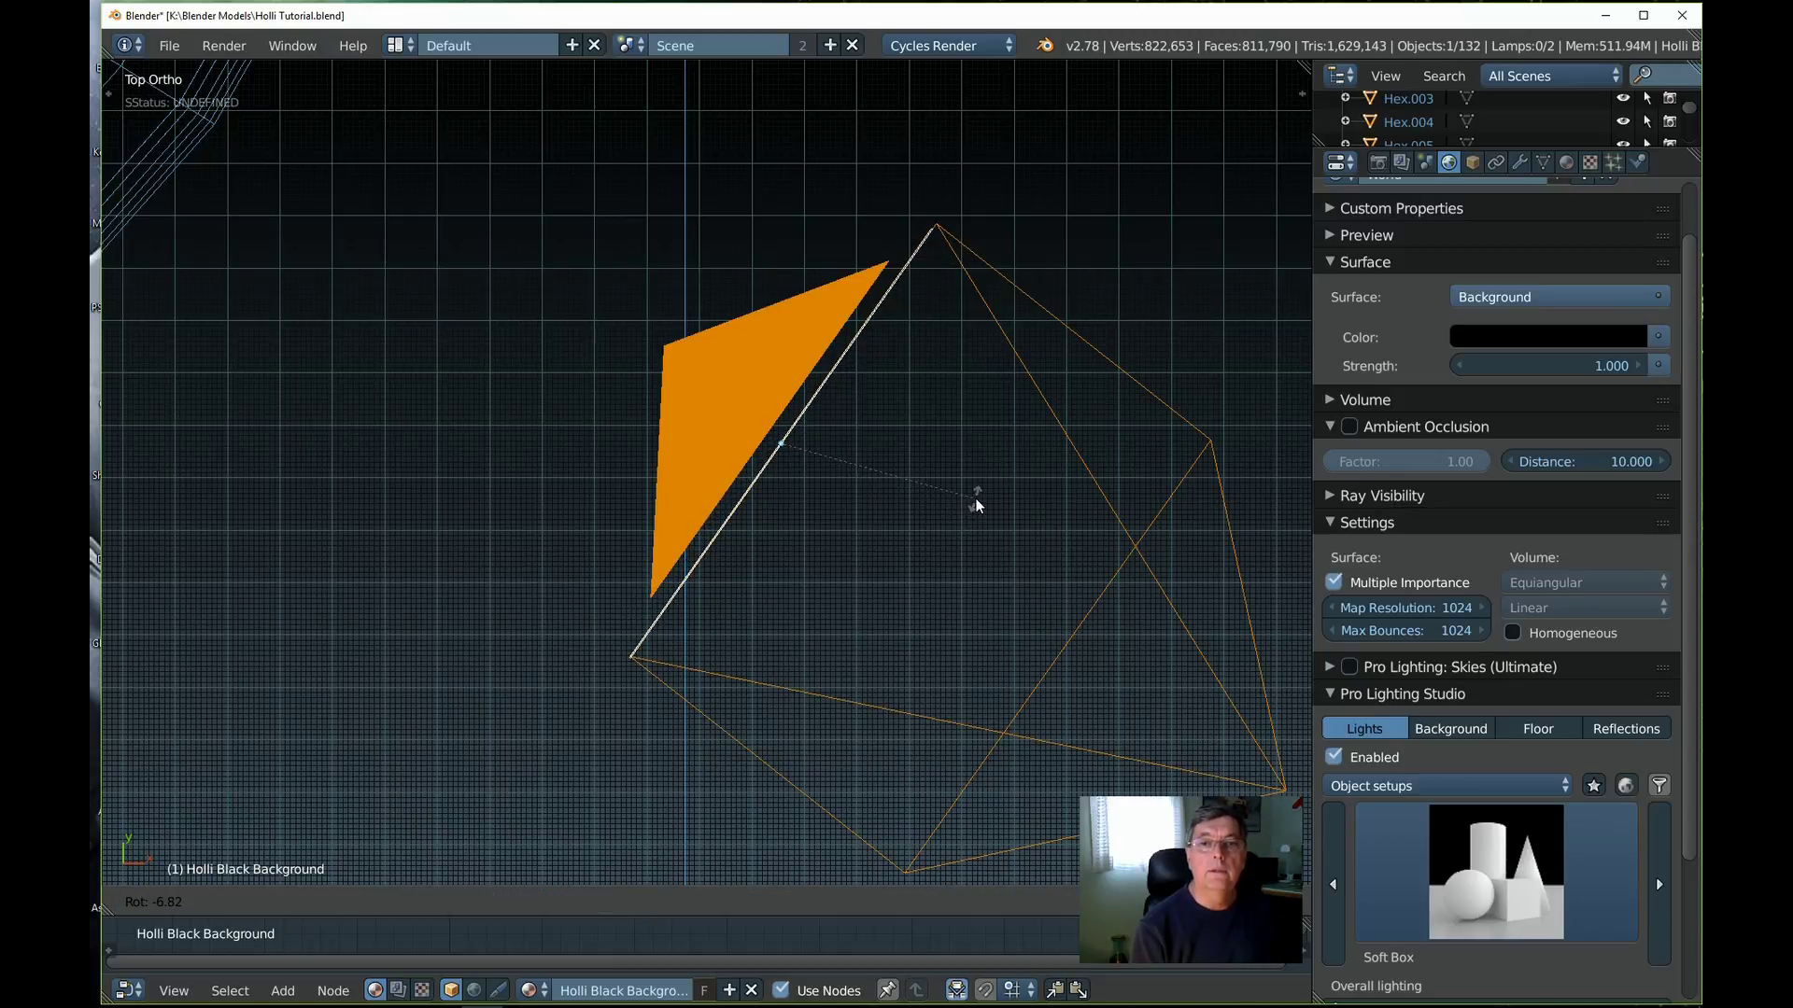
left_click(975, 504)
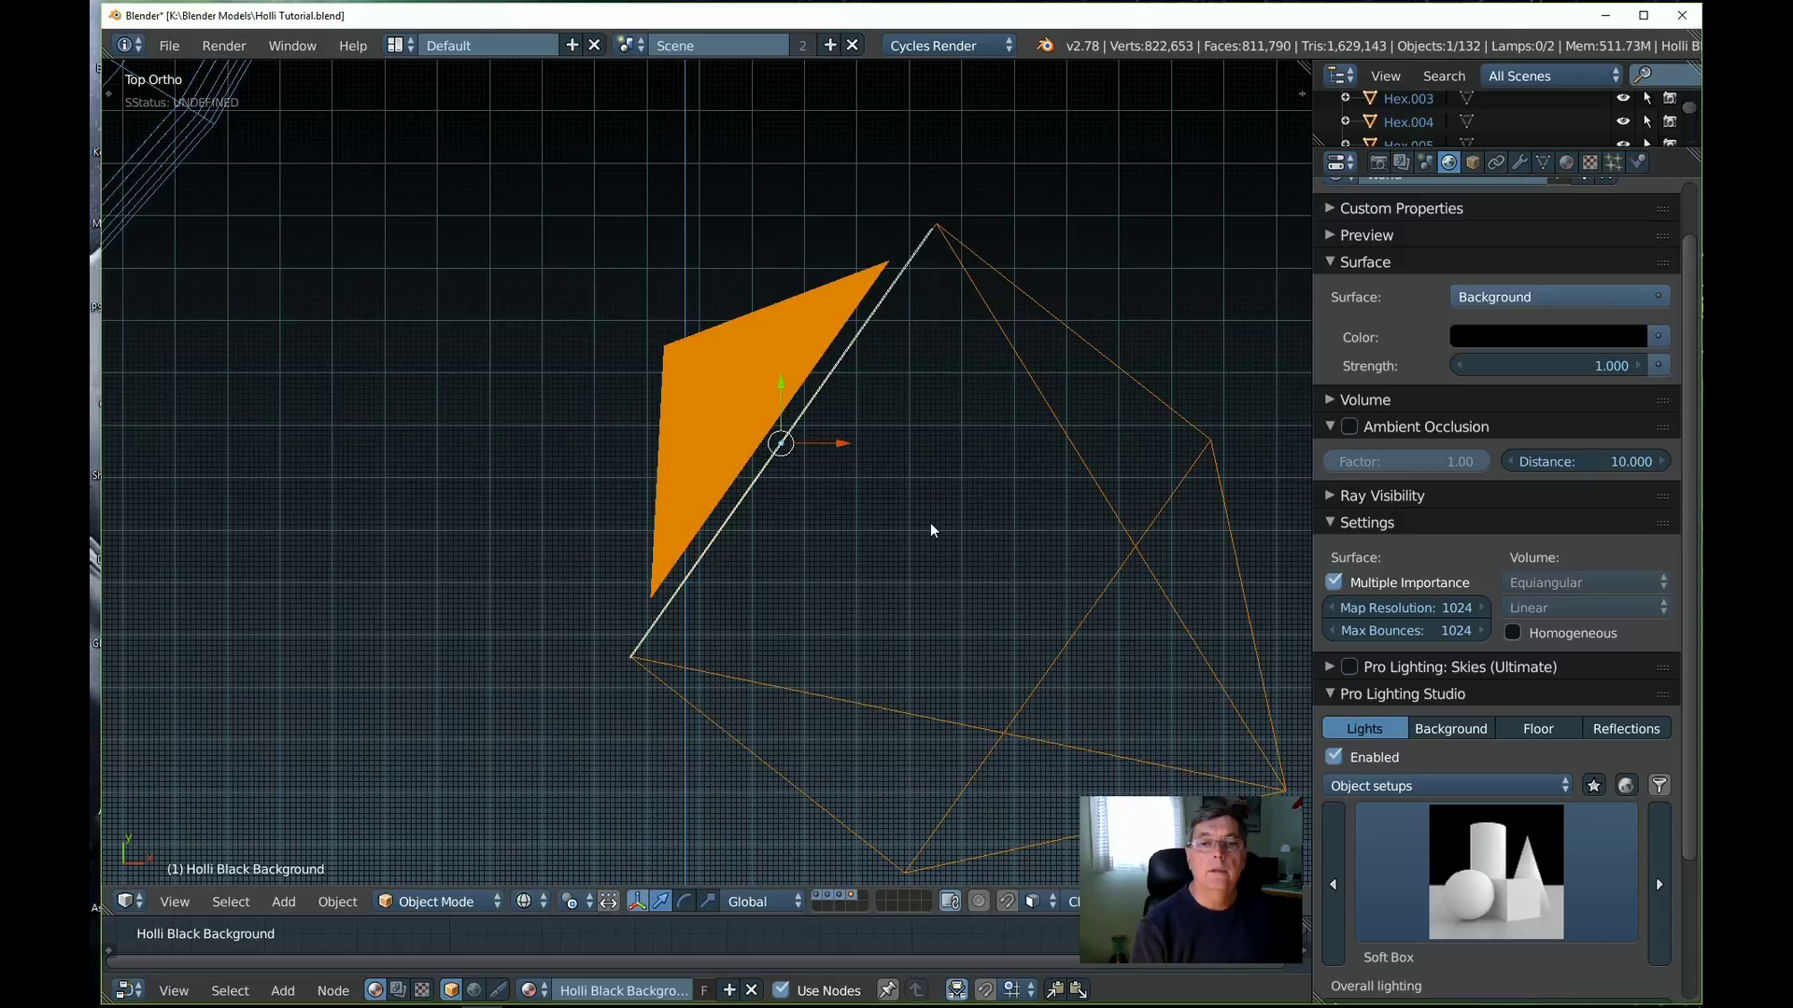
Move the image plane in the top view onto the centre of the Holli device's round grille
scroll(930, 522, "down", 6)
scroll(812, 534, "down", 2)
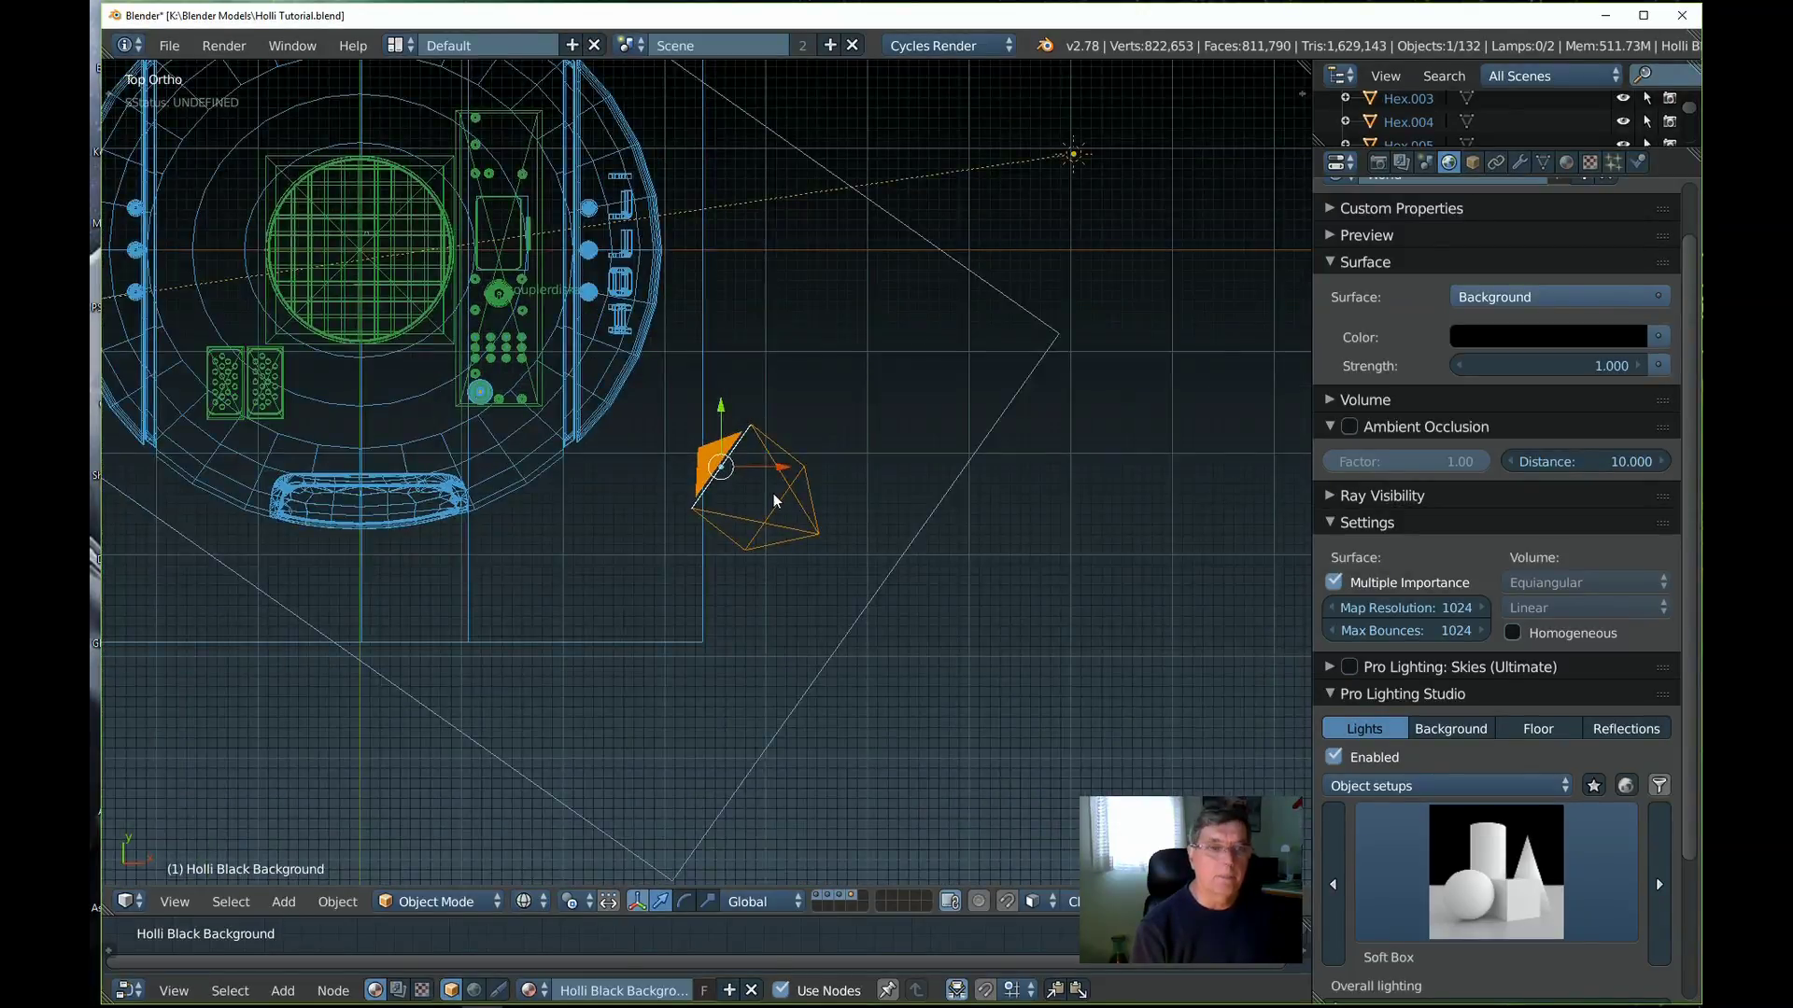
key("g")
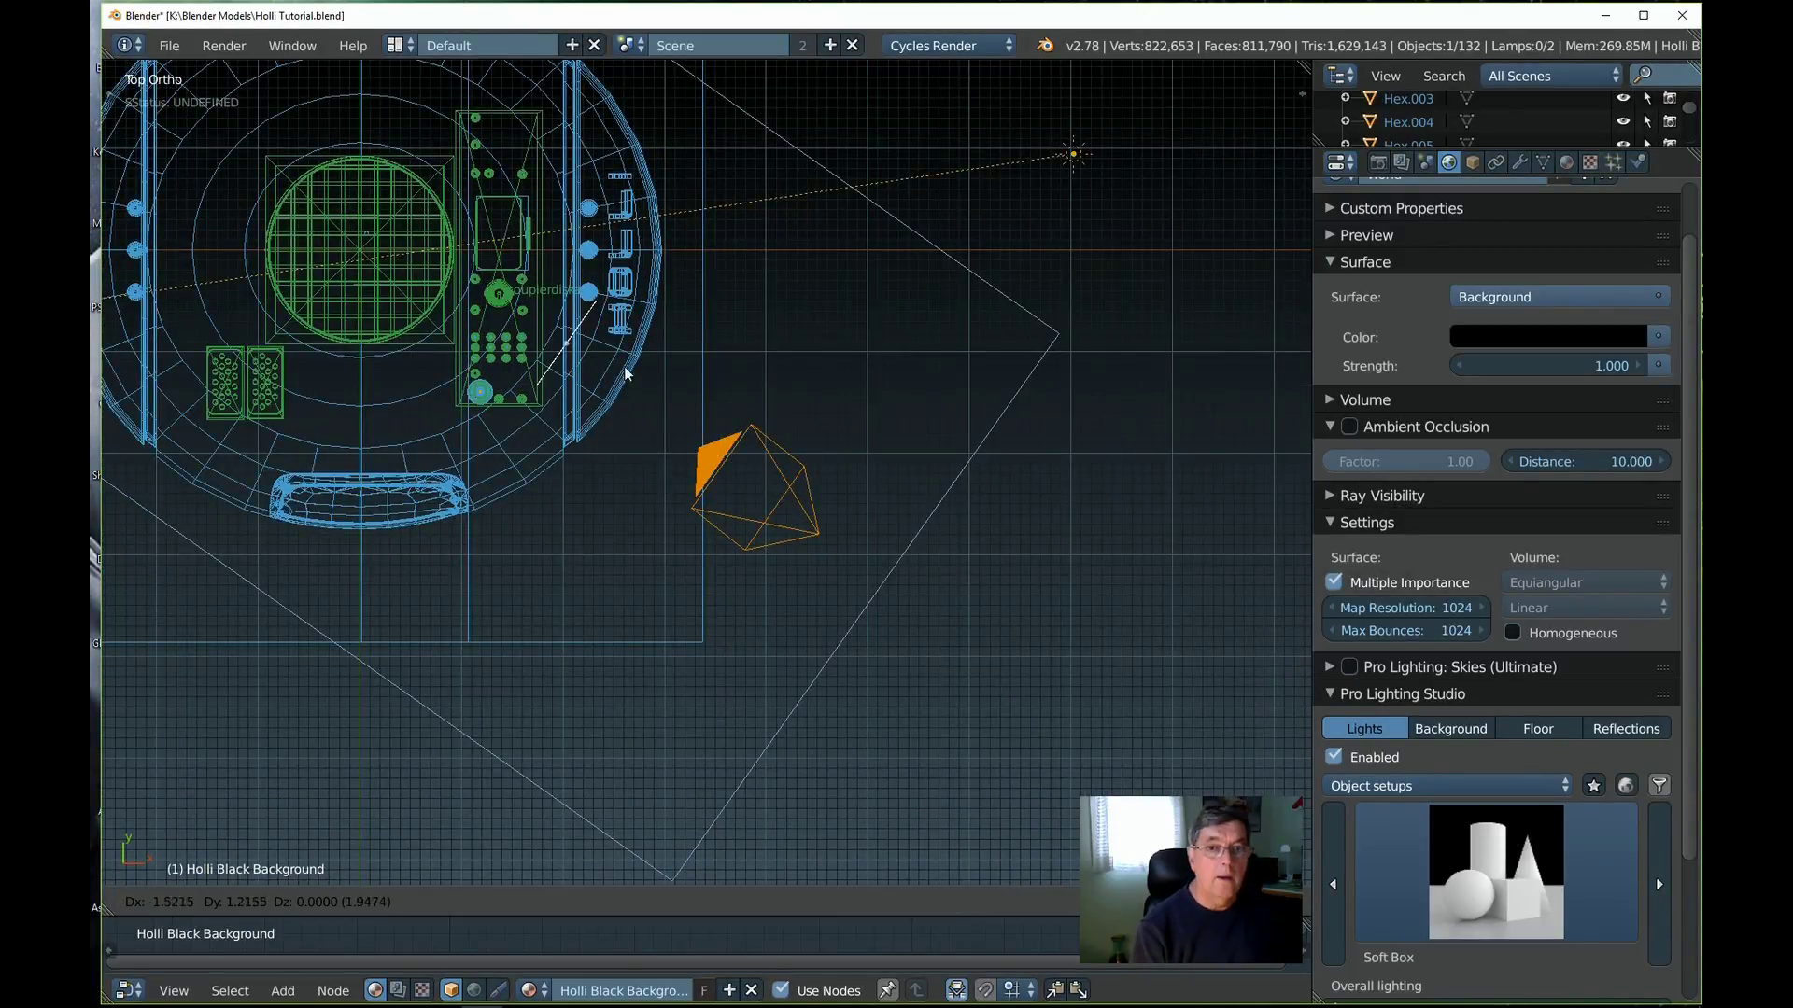
left_click(442, 291)
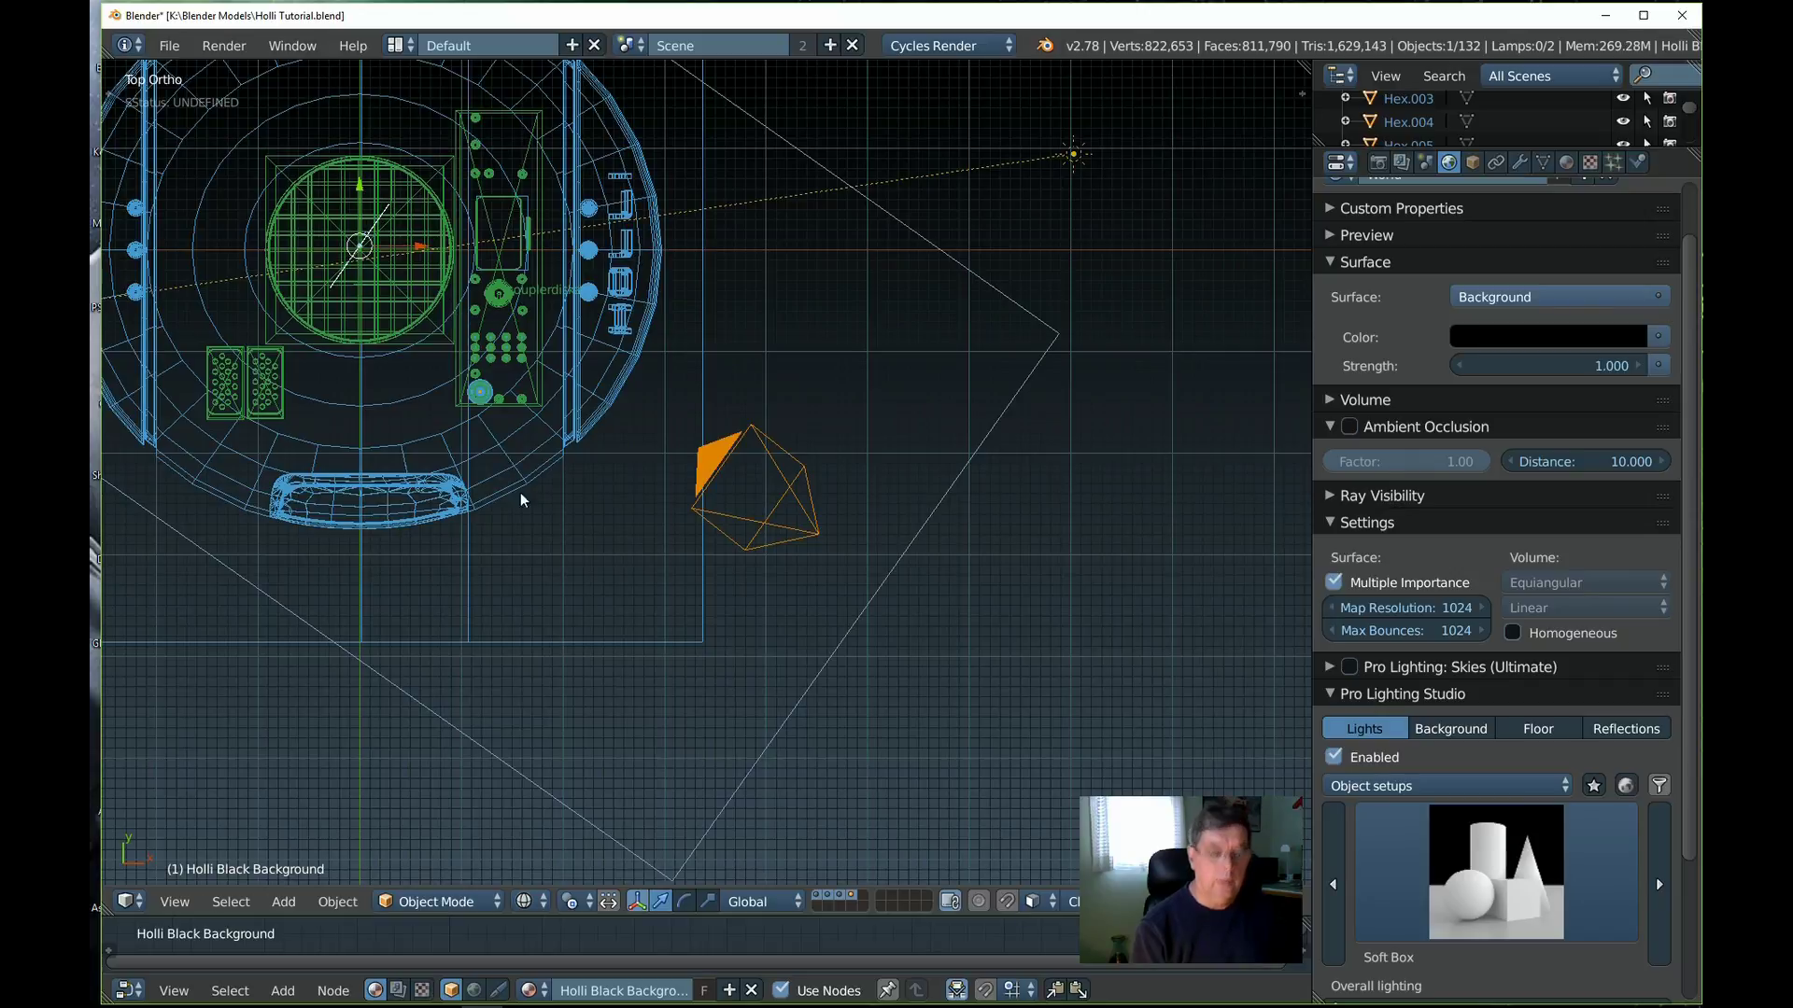
Scale the image plane up about 2.8 times in the front view and raise it about 0.41 units so it stands on the grille
key("KP_1")
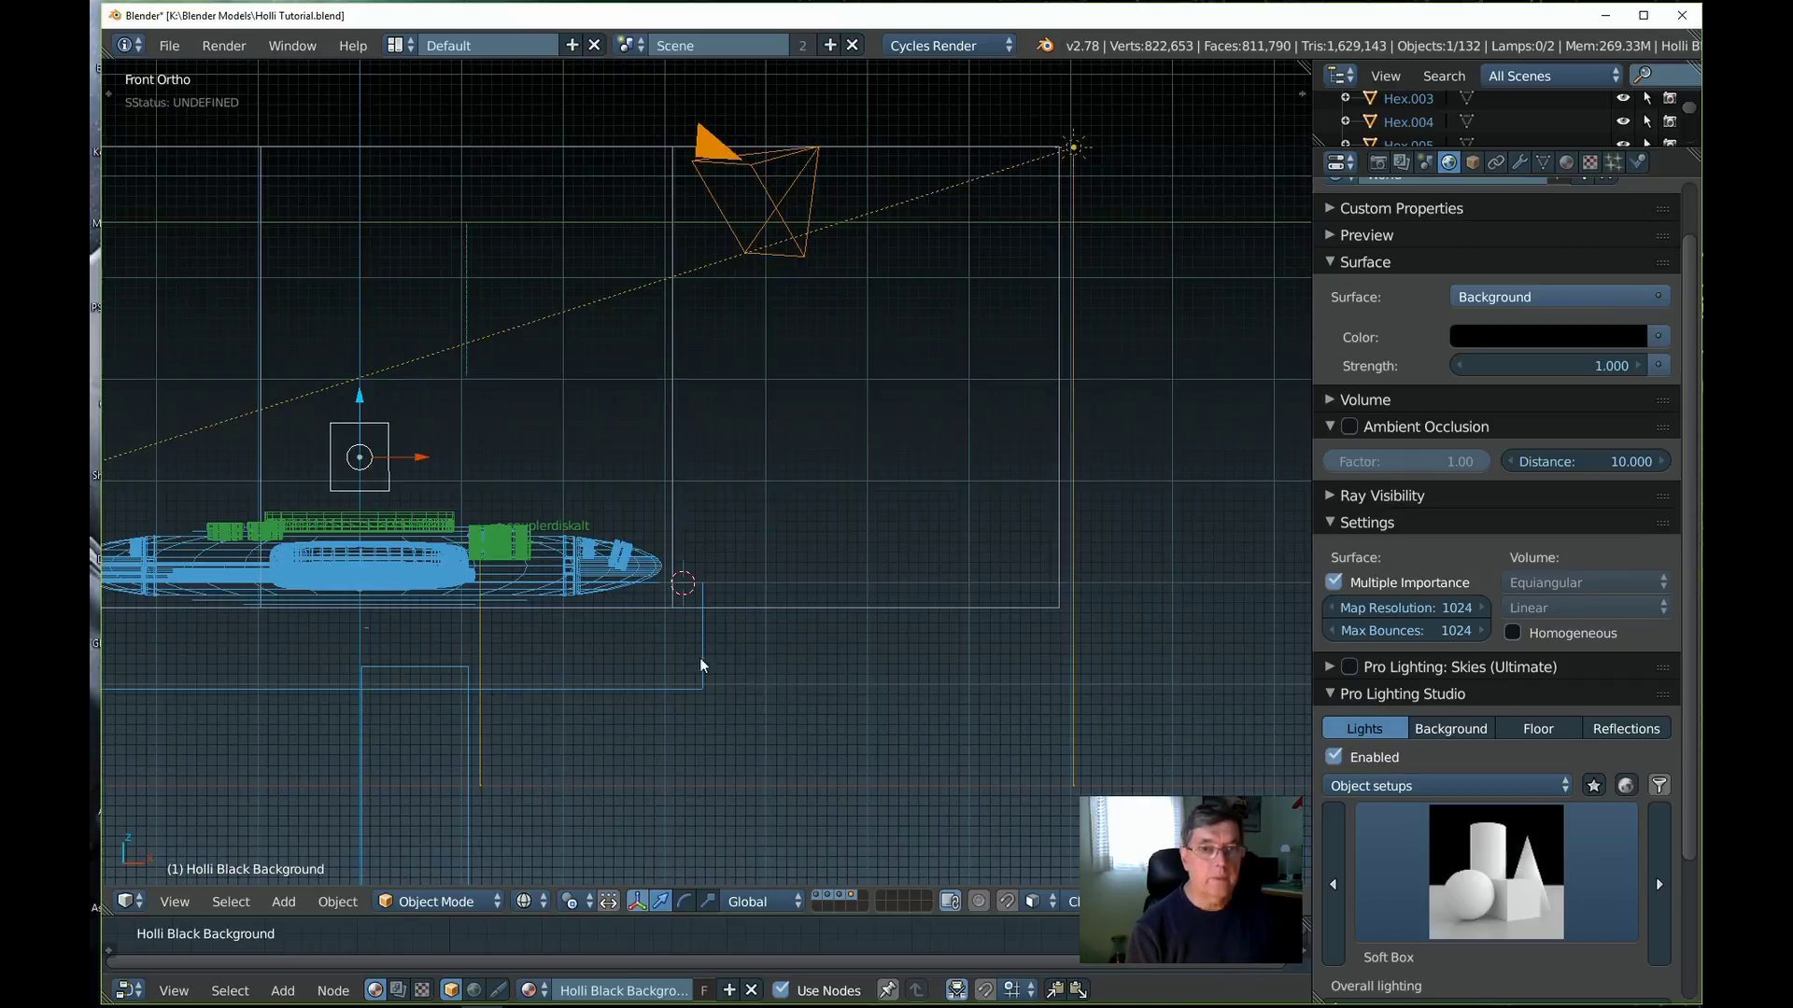
scroll(371, 441, "up", 2)
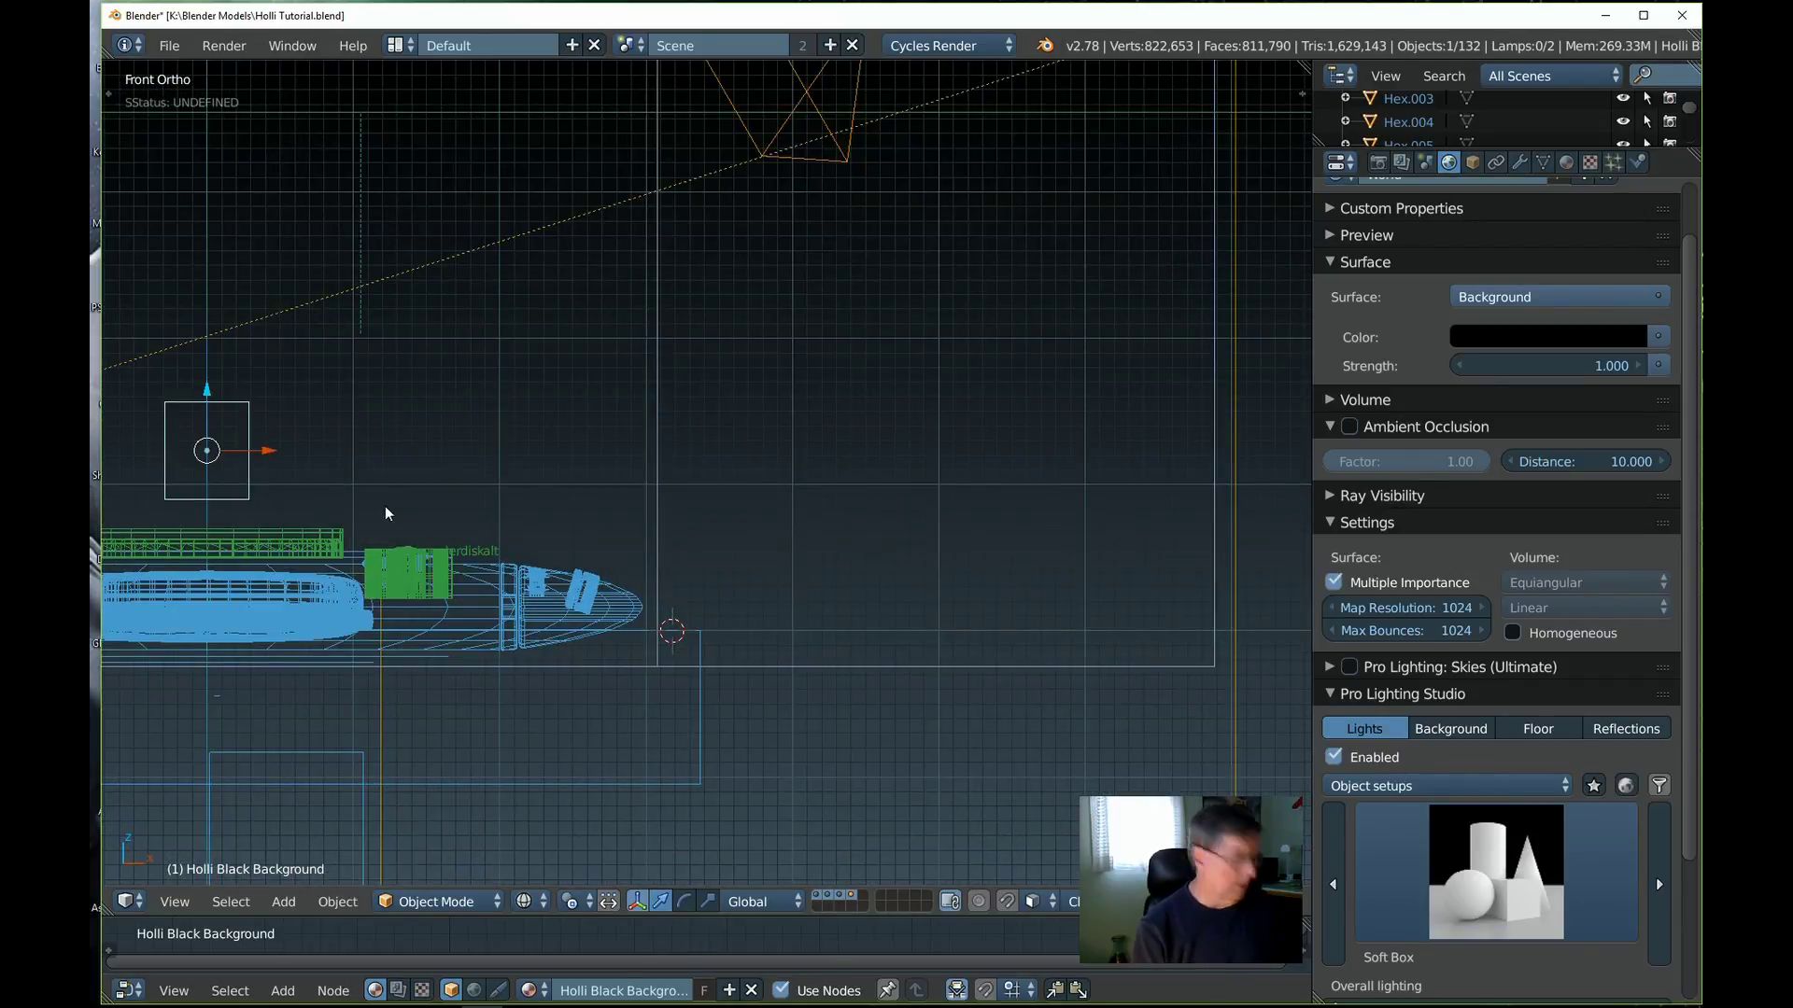
middle_click_drag(486, 499, 715, 562, "shift")
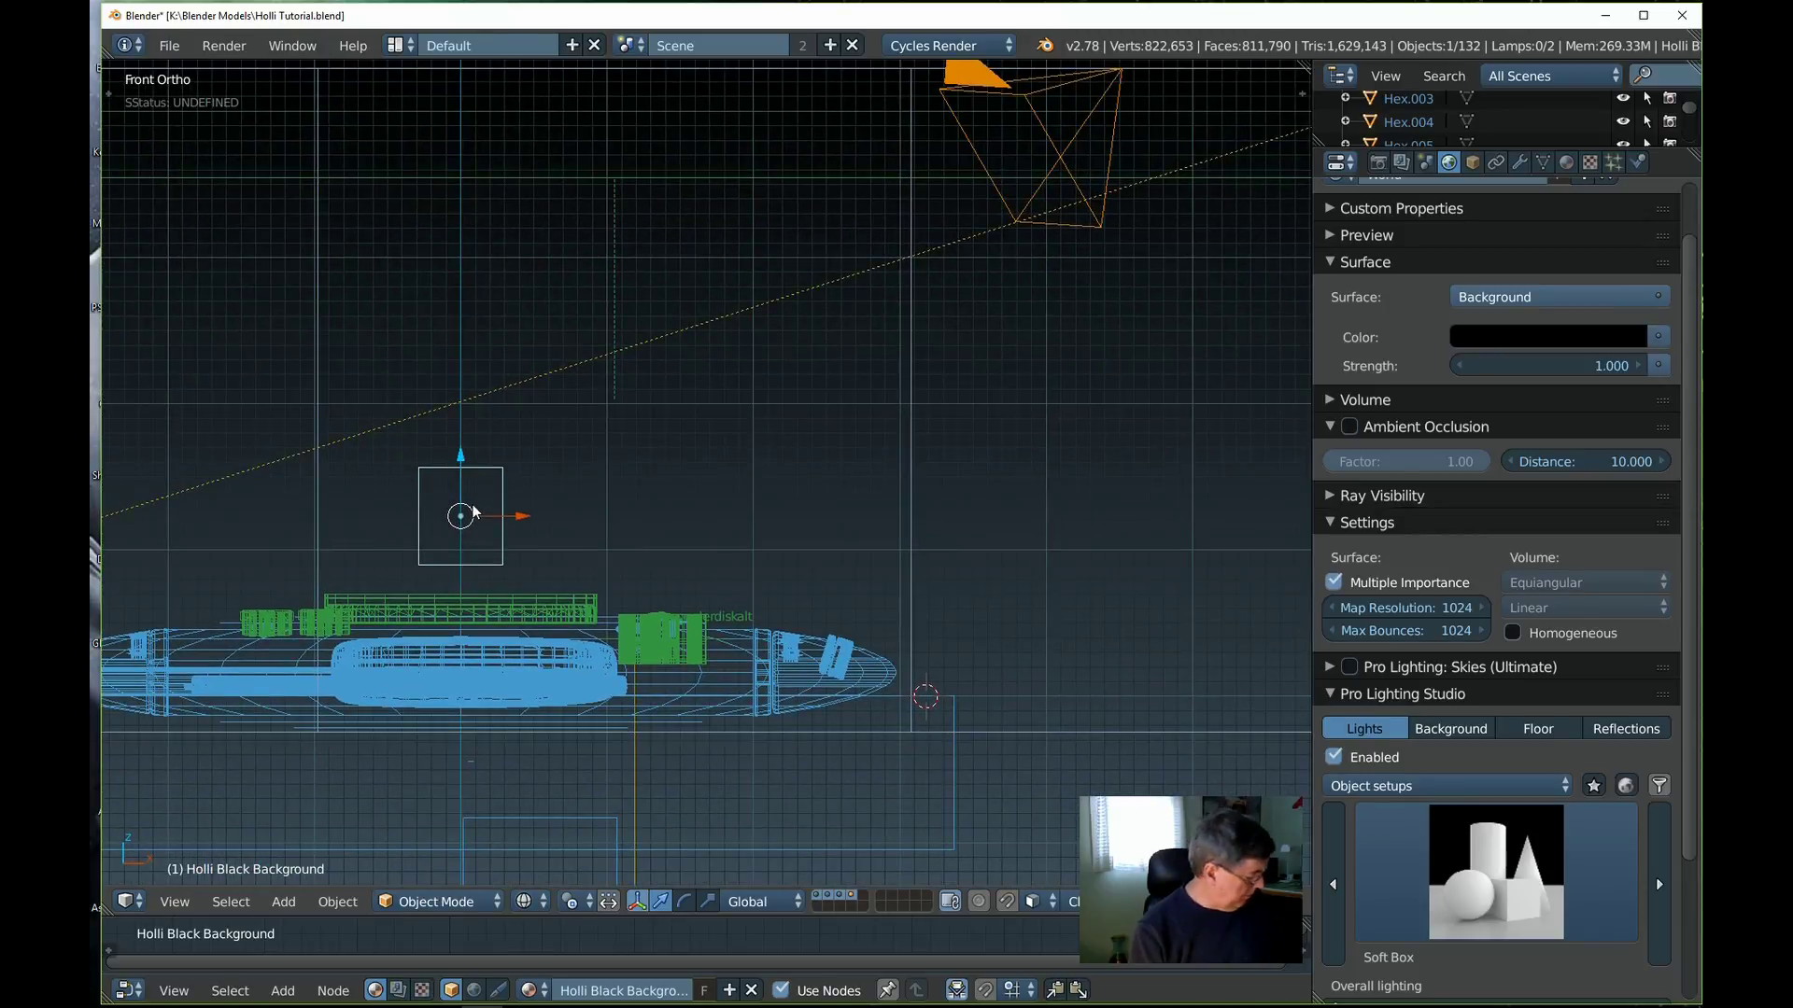
key("s")
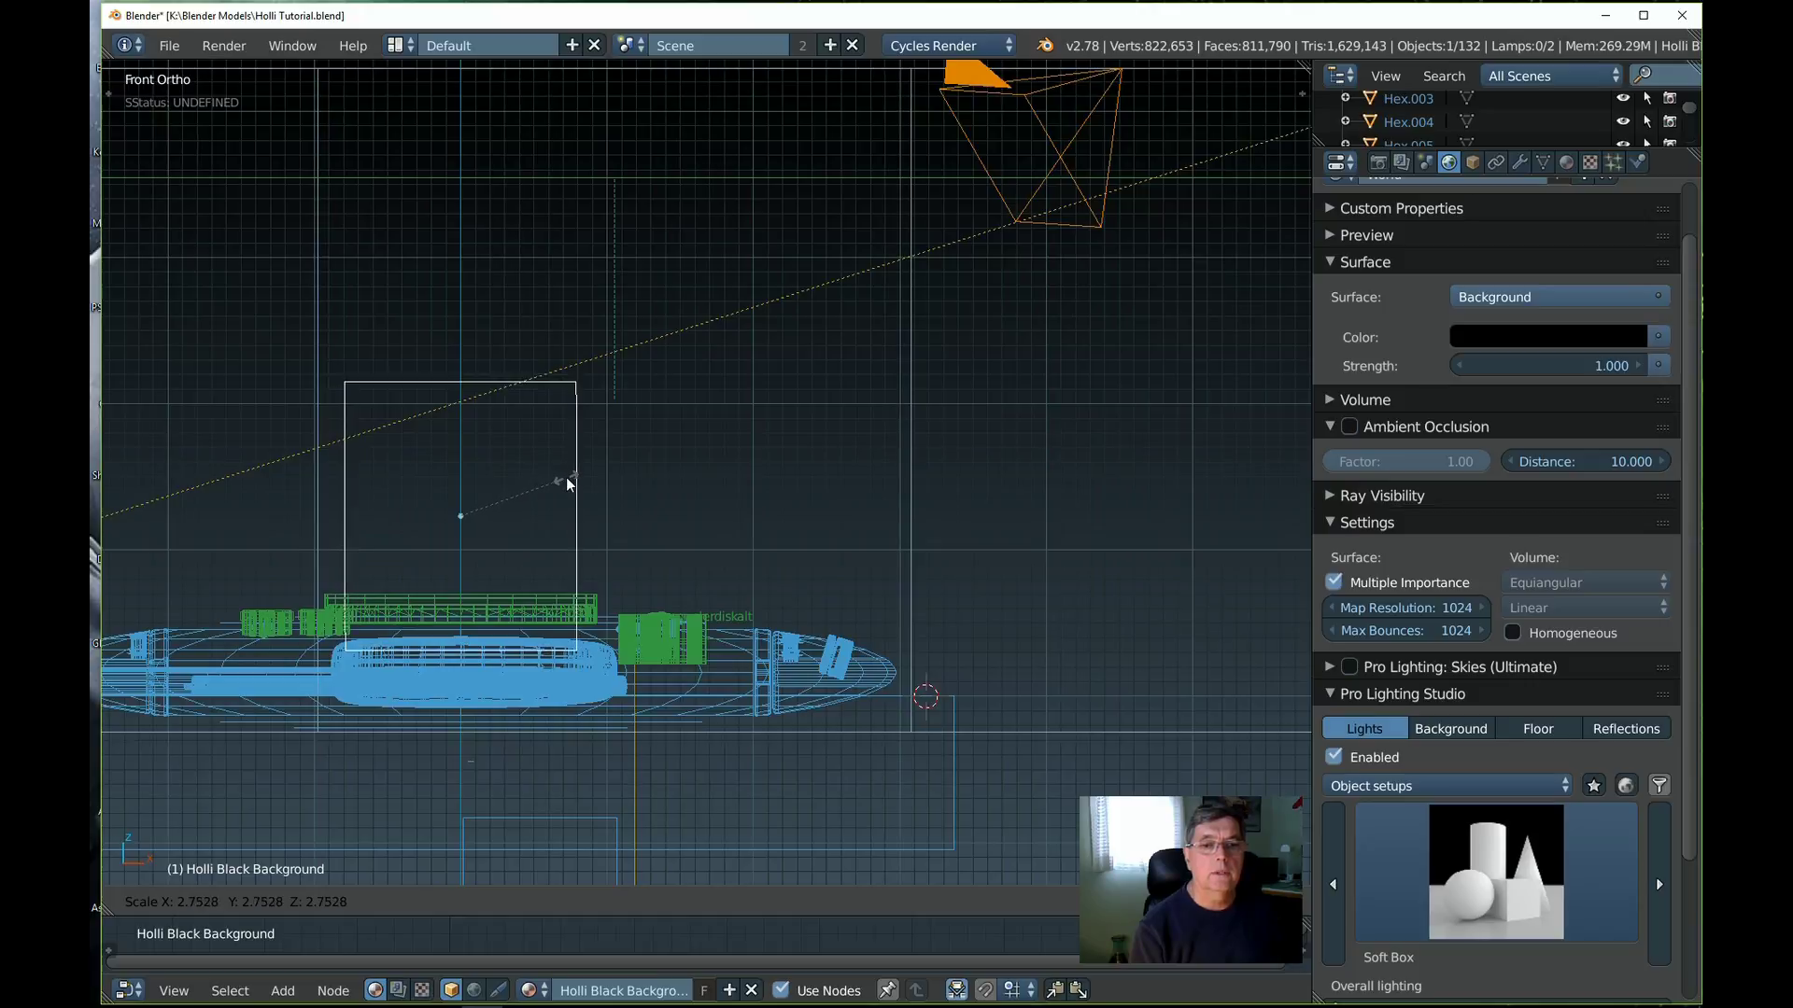
left_click(570, 479)
key("g")
key("z")
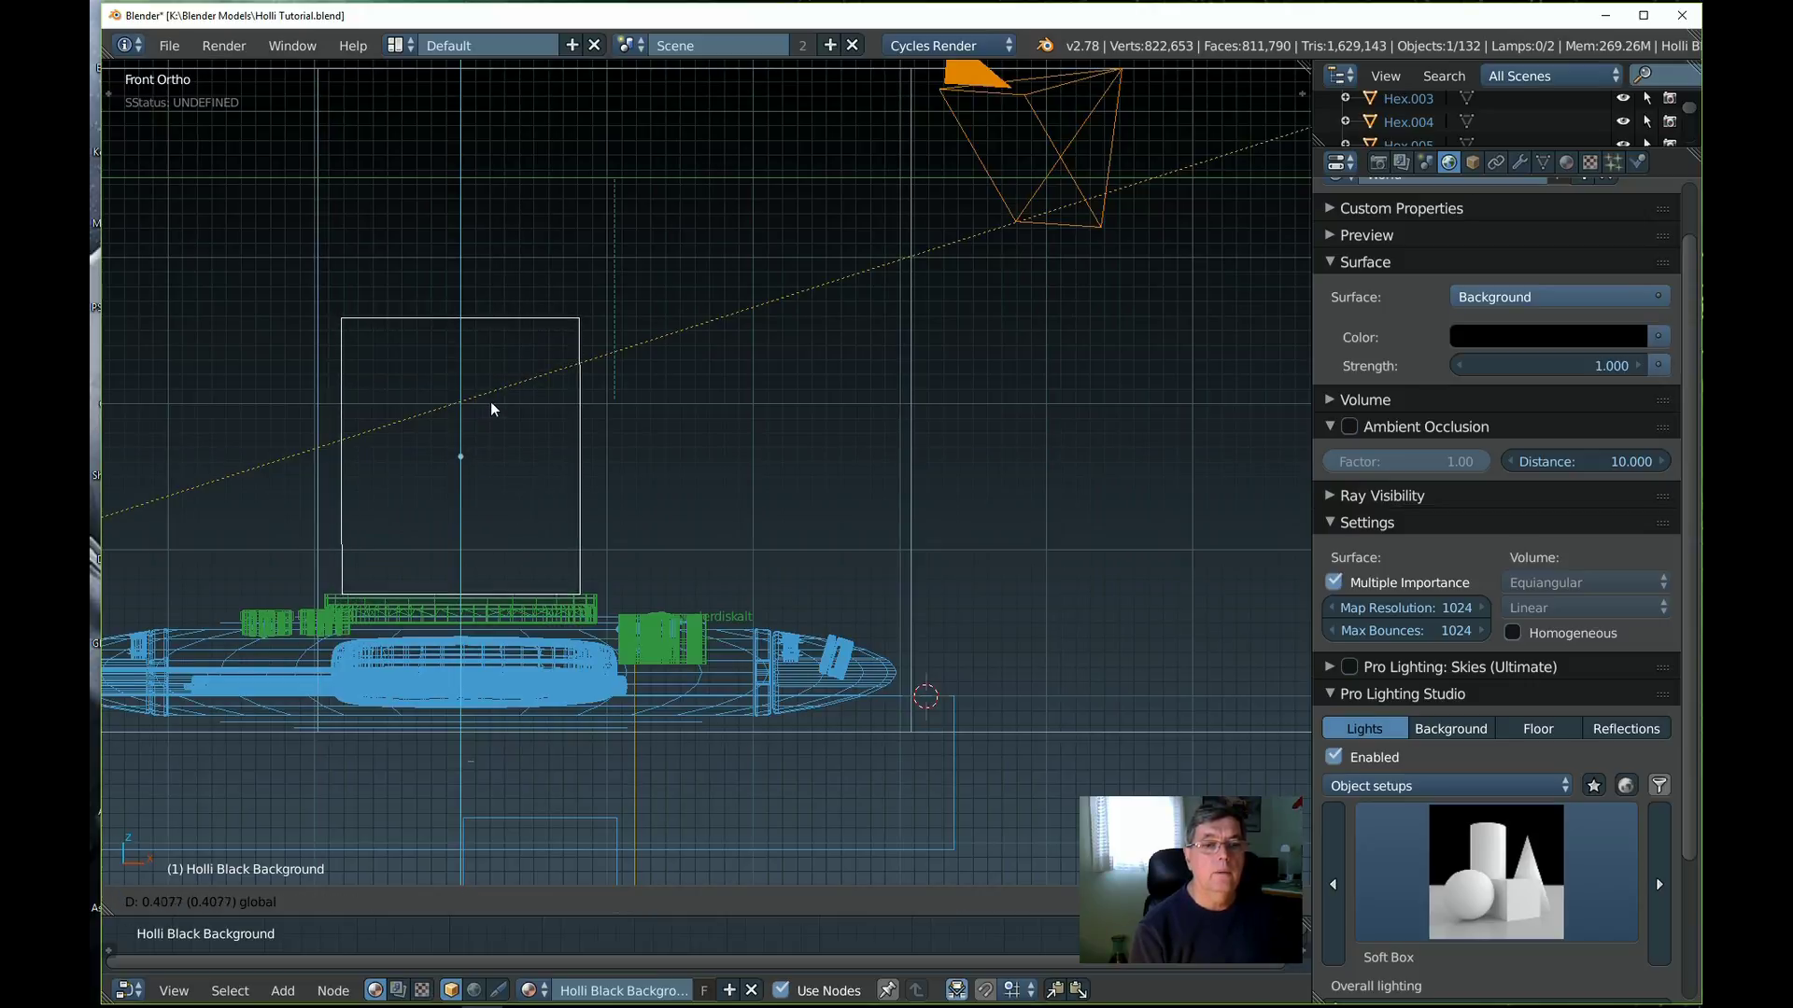
left_click(490, 401)
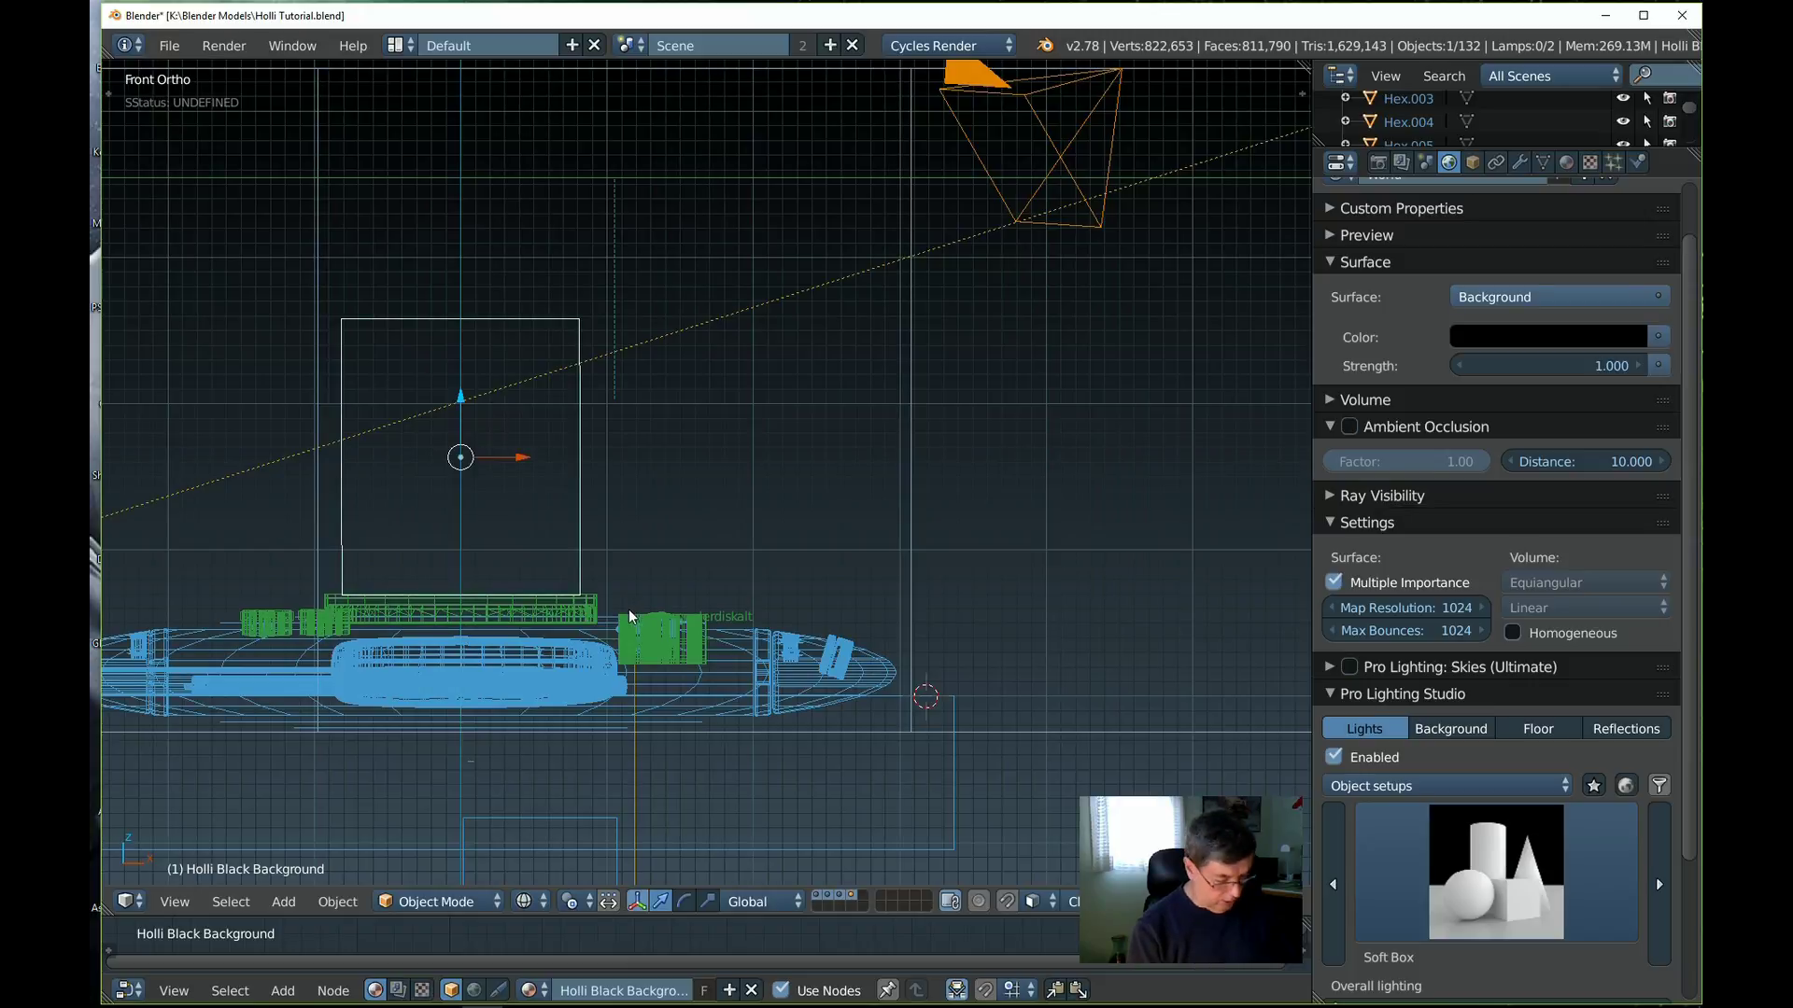
Inspect the image plane's orientation from the camera and right side, and preview it with rendered shading through the camera
key("KP_0")
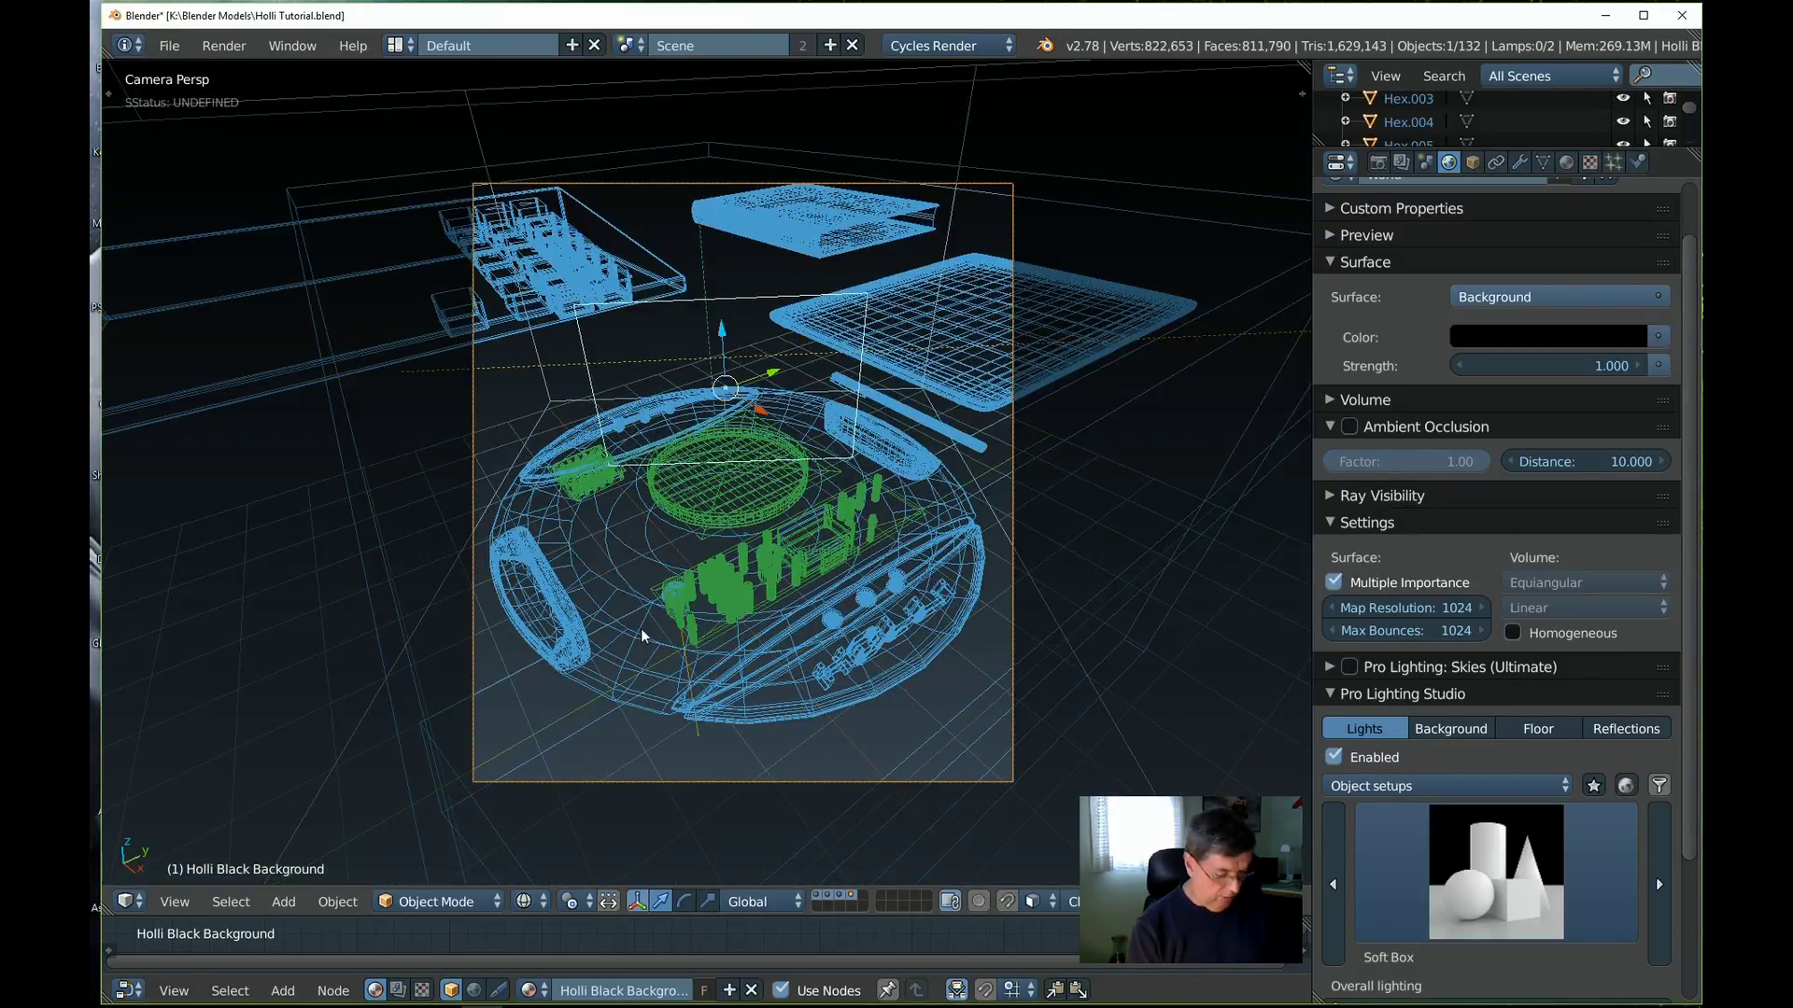
key("KP_3")
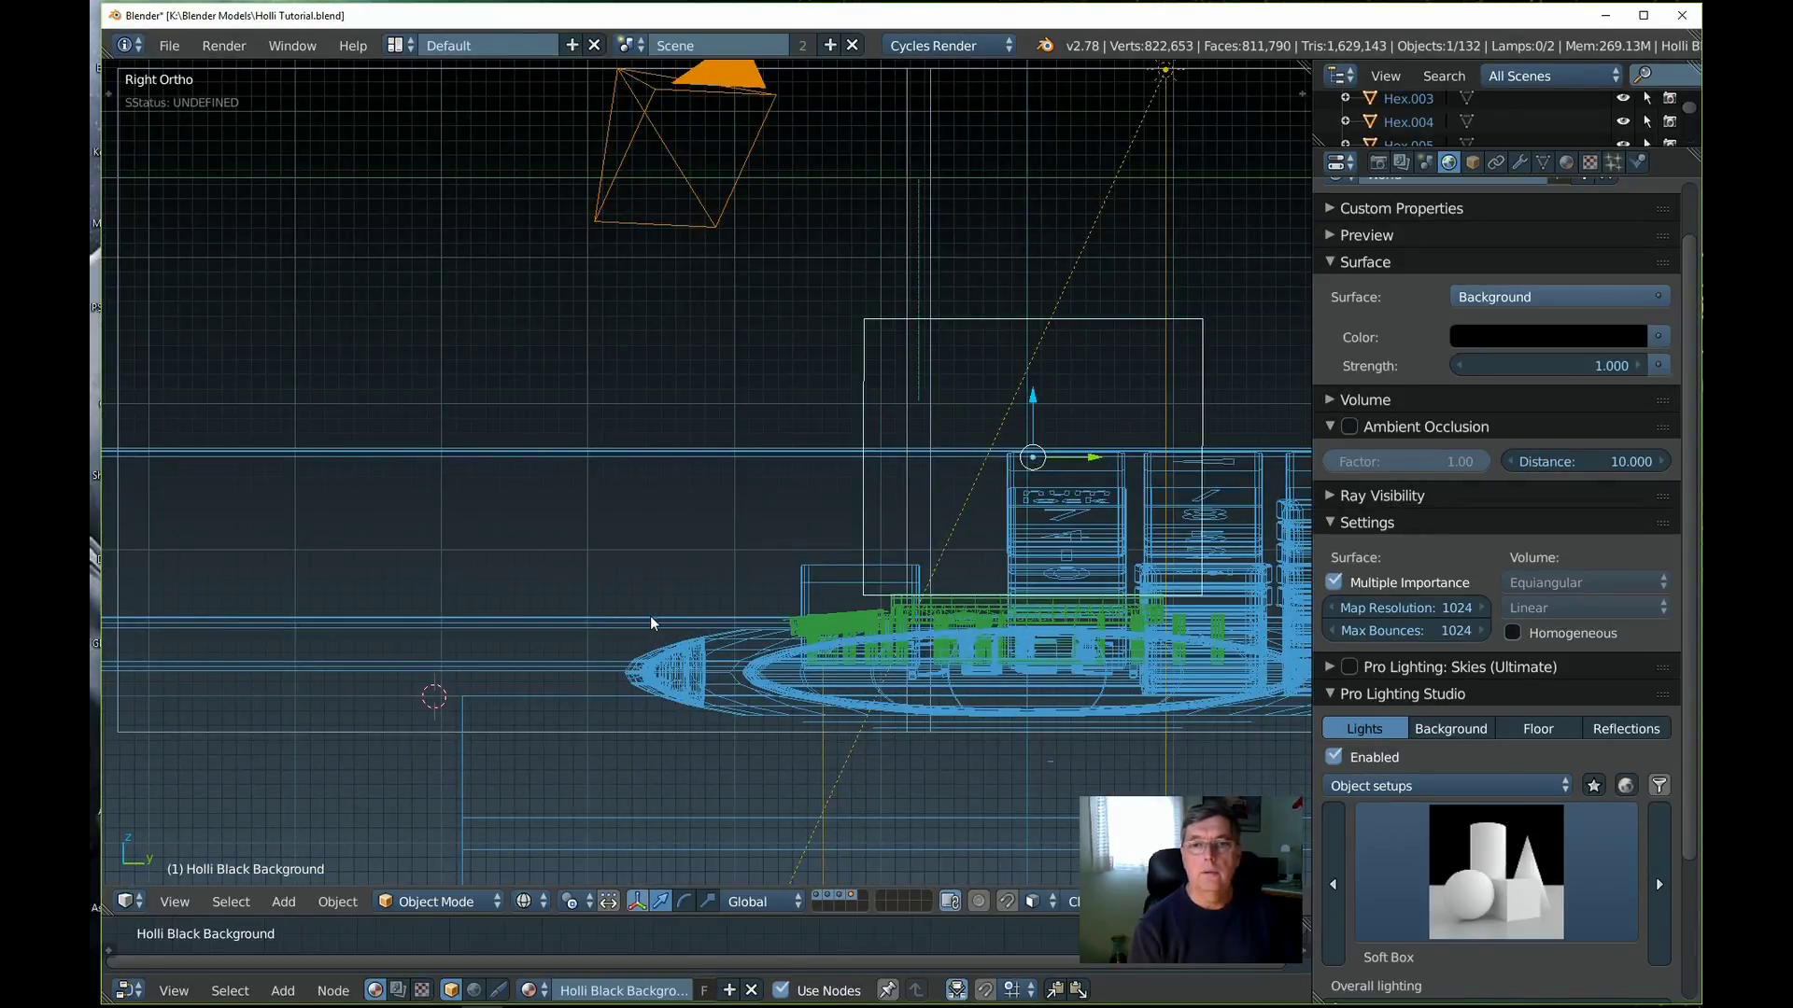
scroll(645, 614, "down", 2)
middle_click_drag(630, 610, 760, 642)
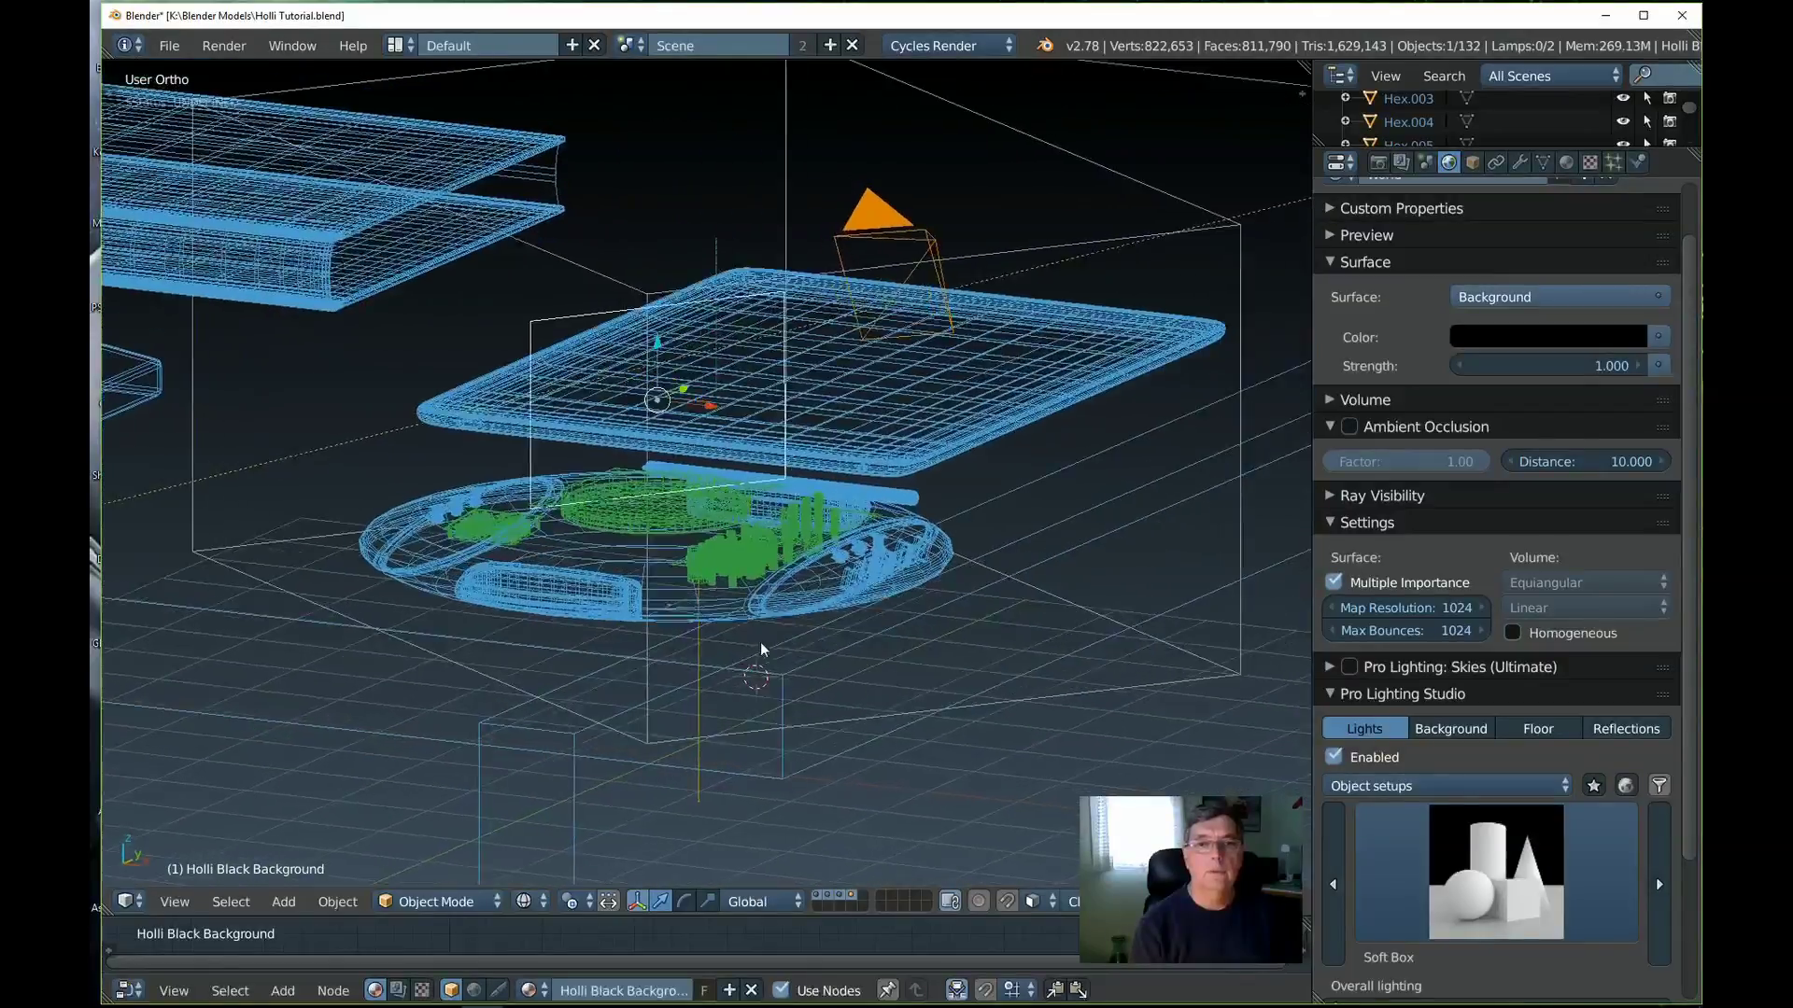
key("KP_3")
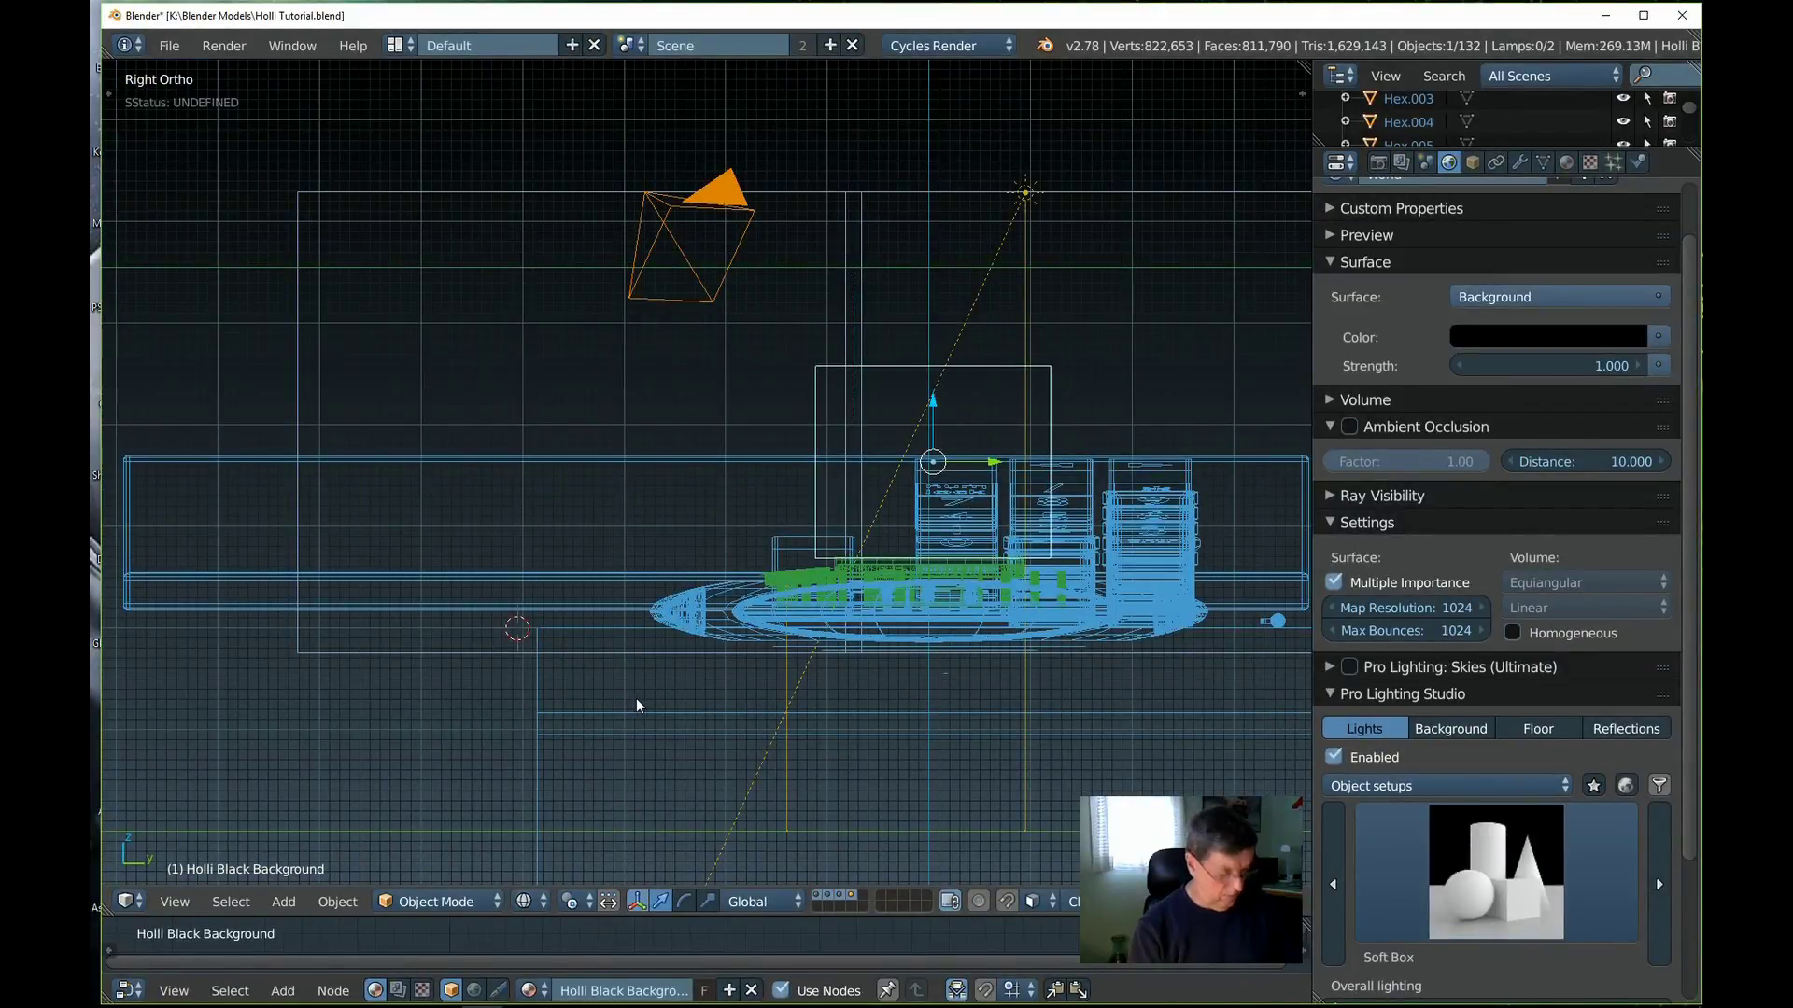
key("KP_0")
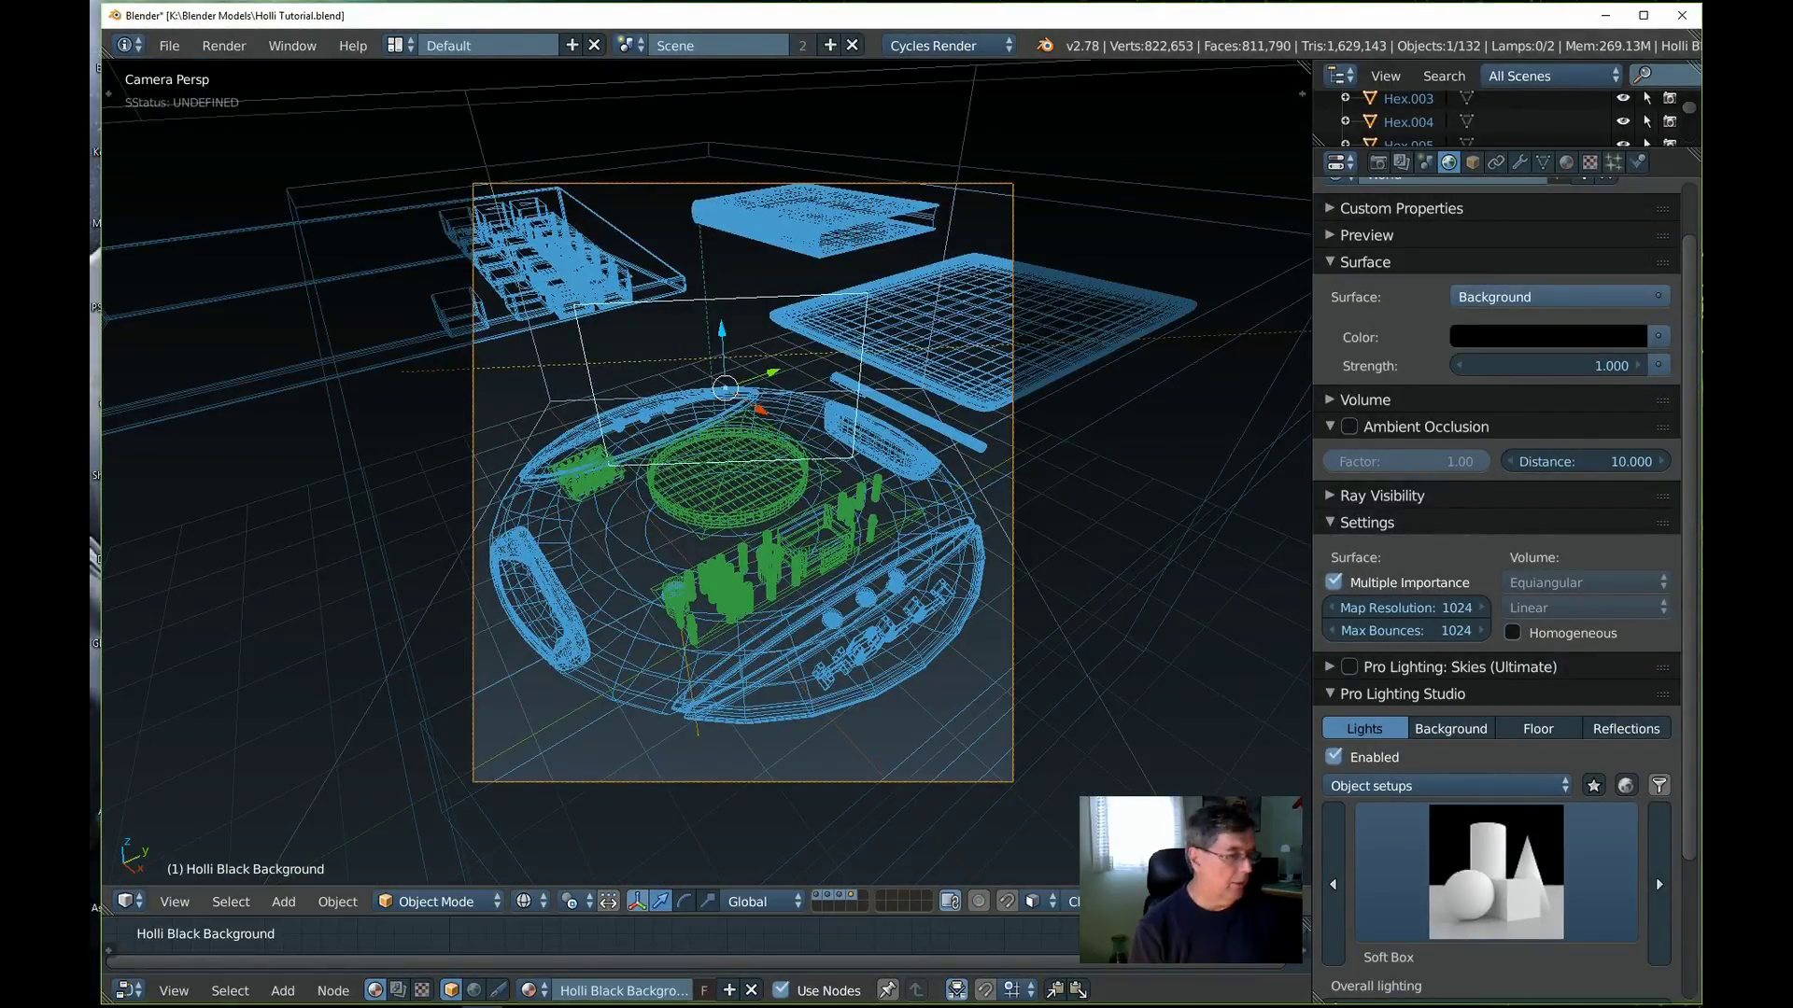
left_click(546, 904)
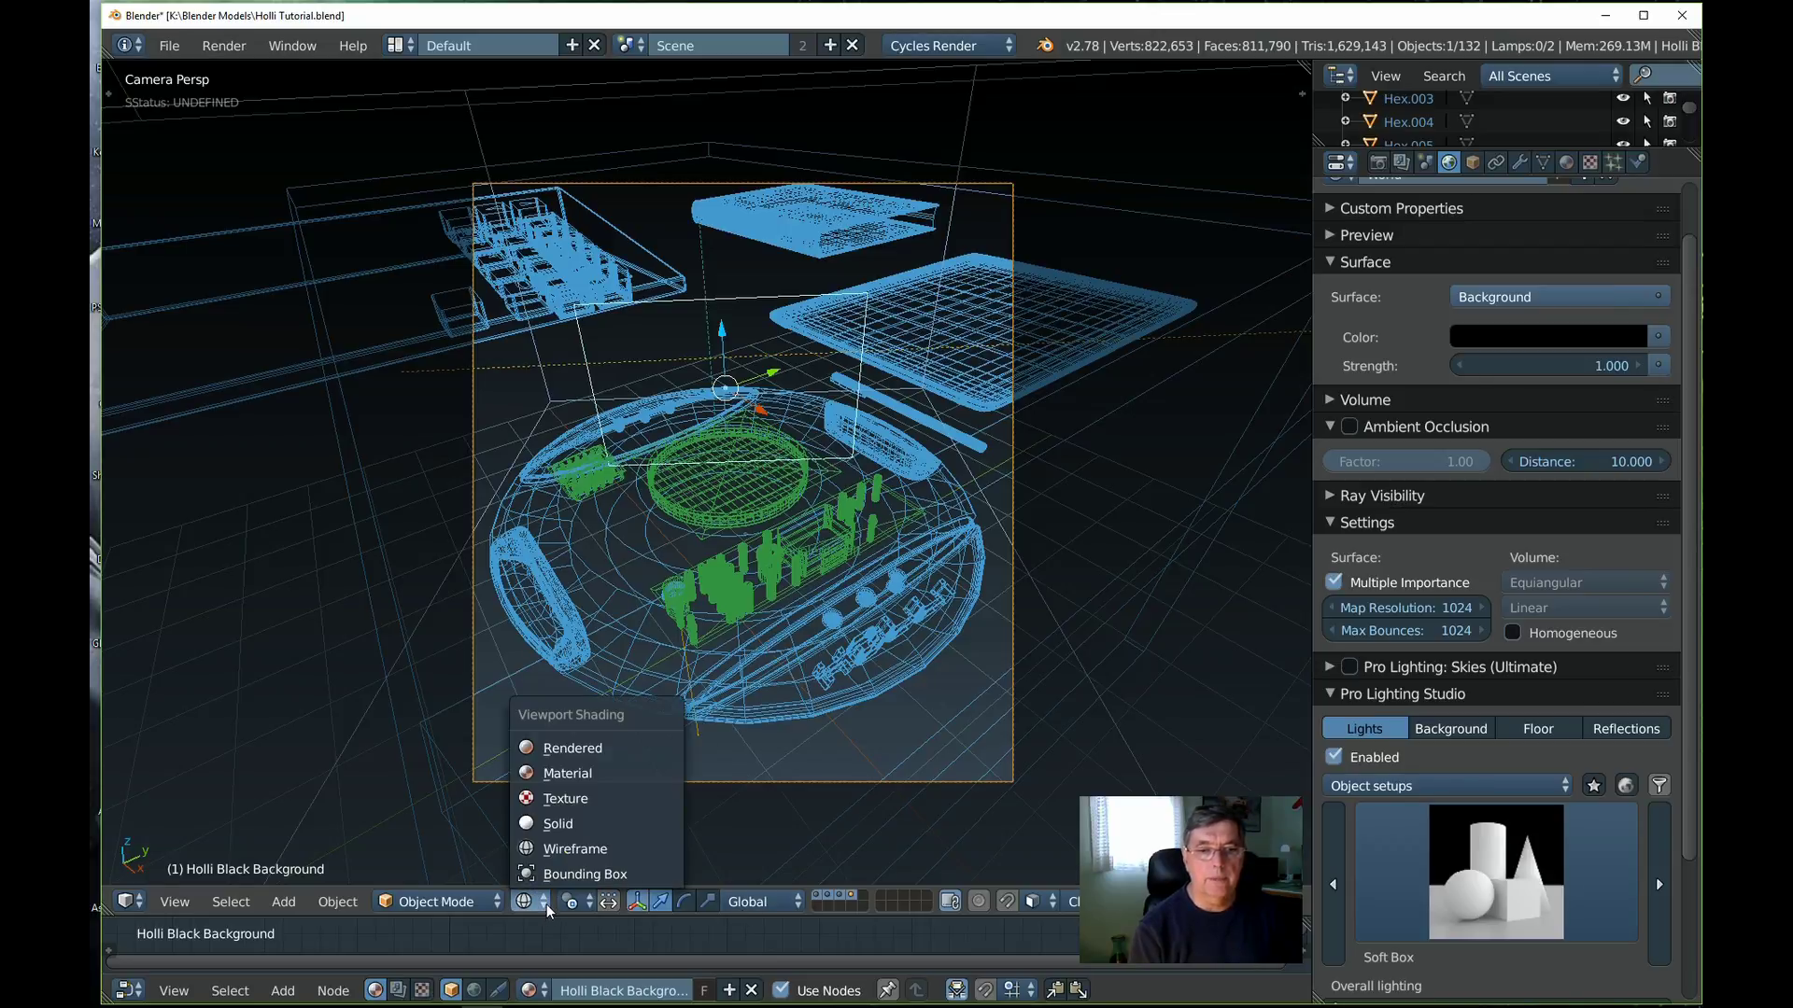
left_click(591, 753)
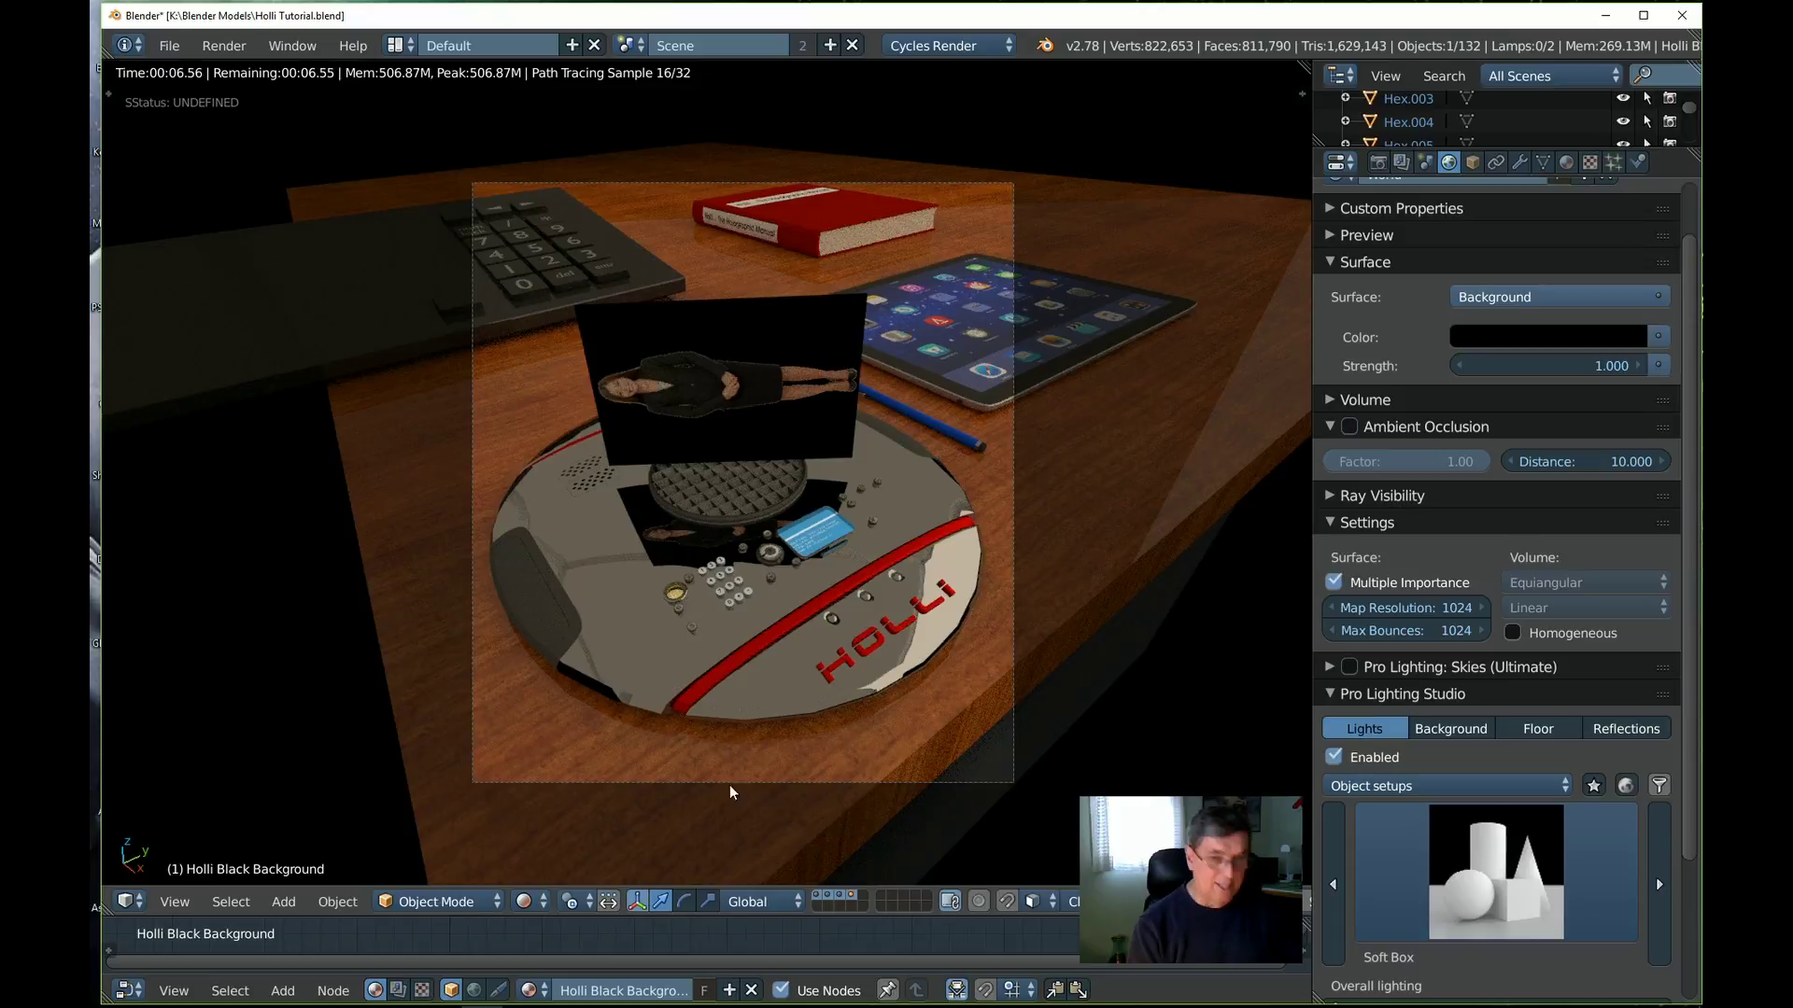
Rotate the image plane about 90° in the wireframe front view and lower it slightly towards the device
key("KP_1")
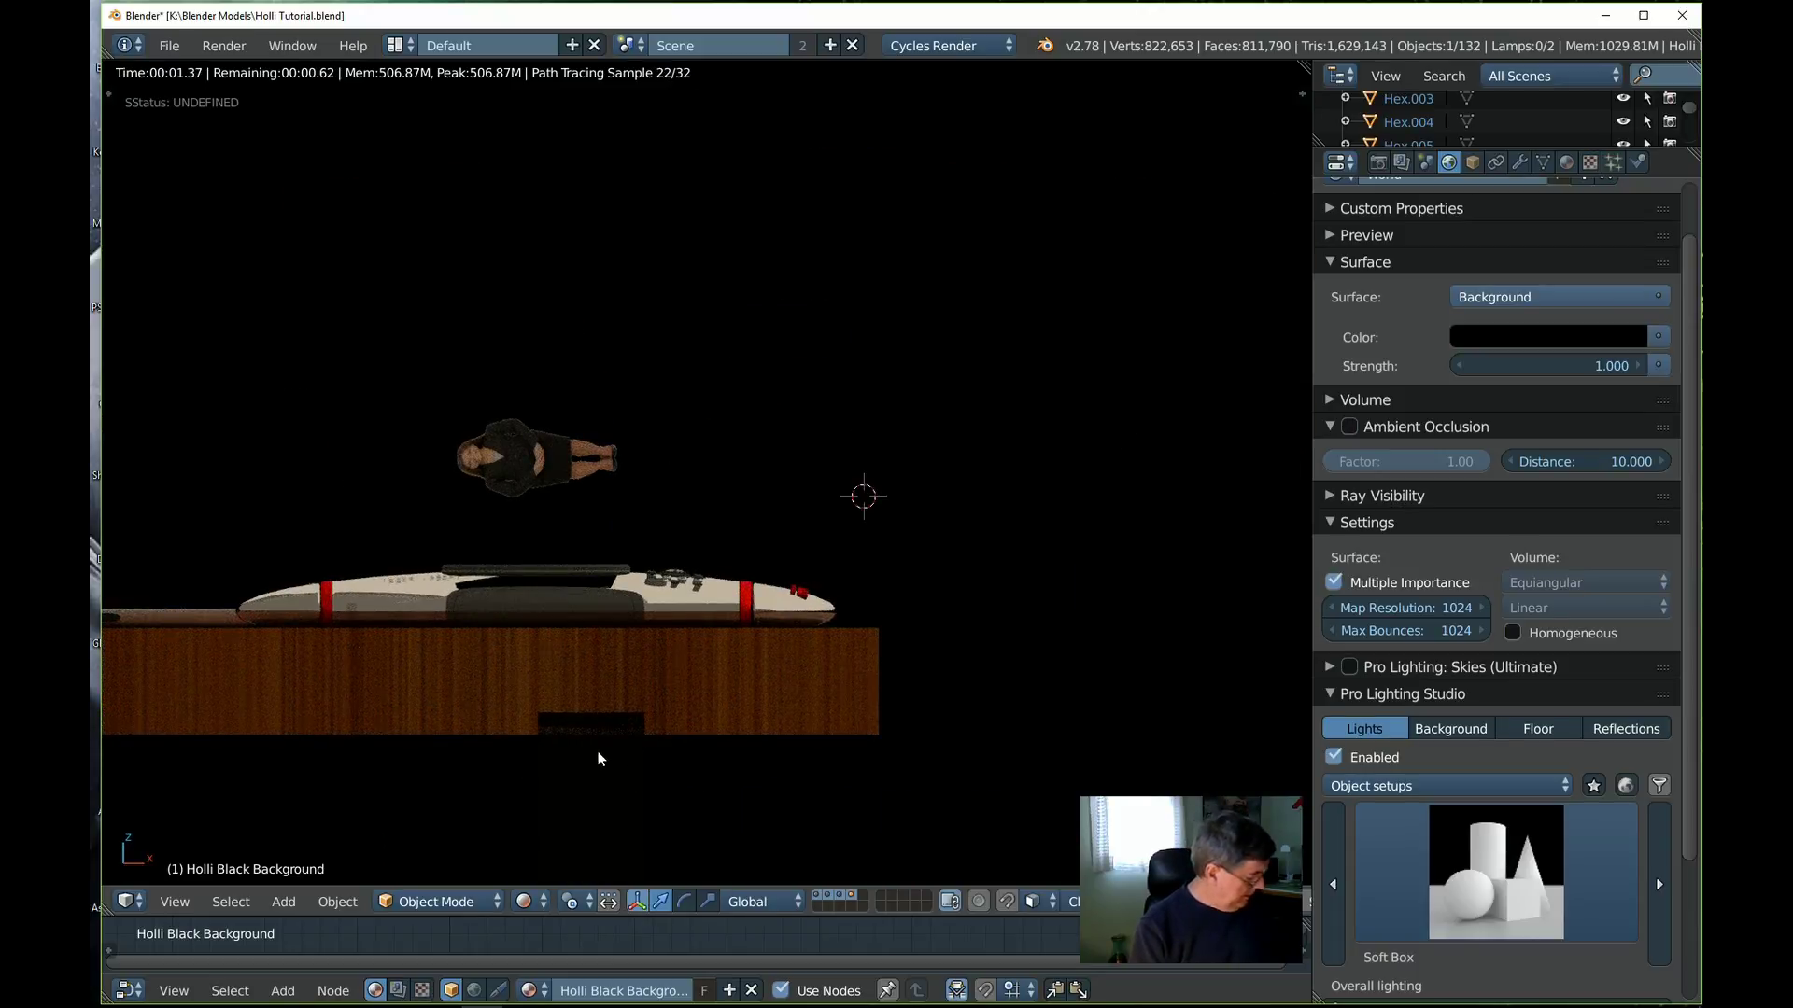
key("z")
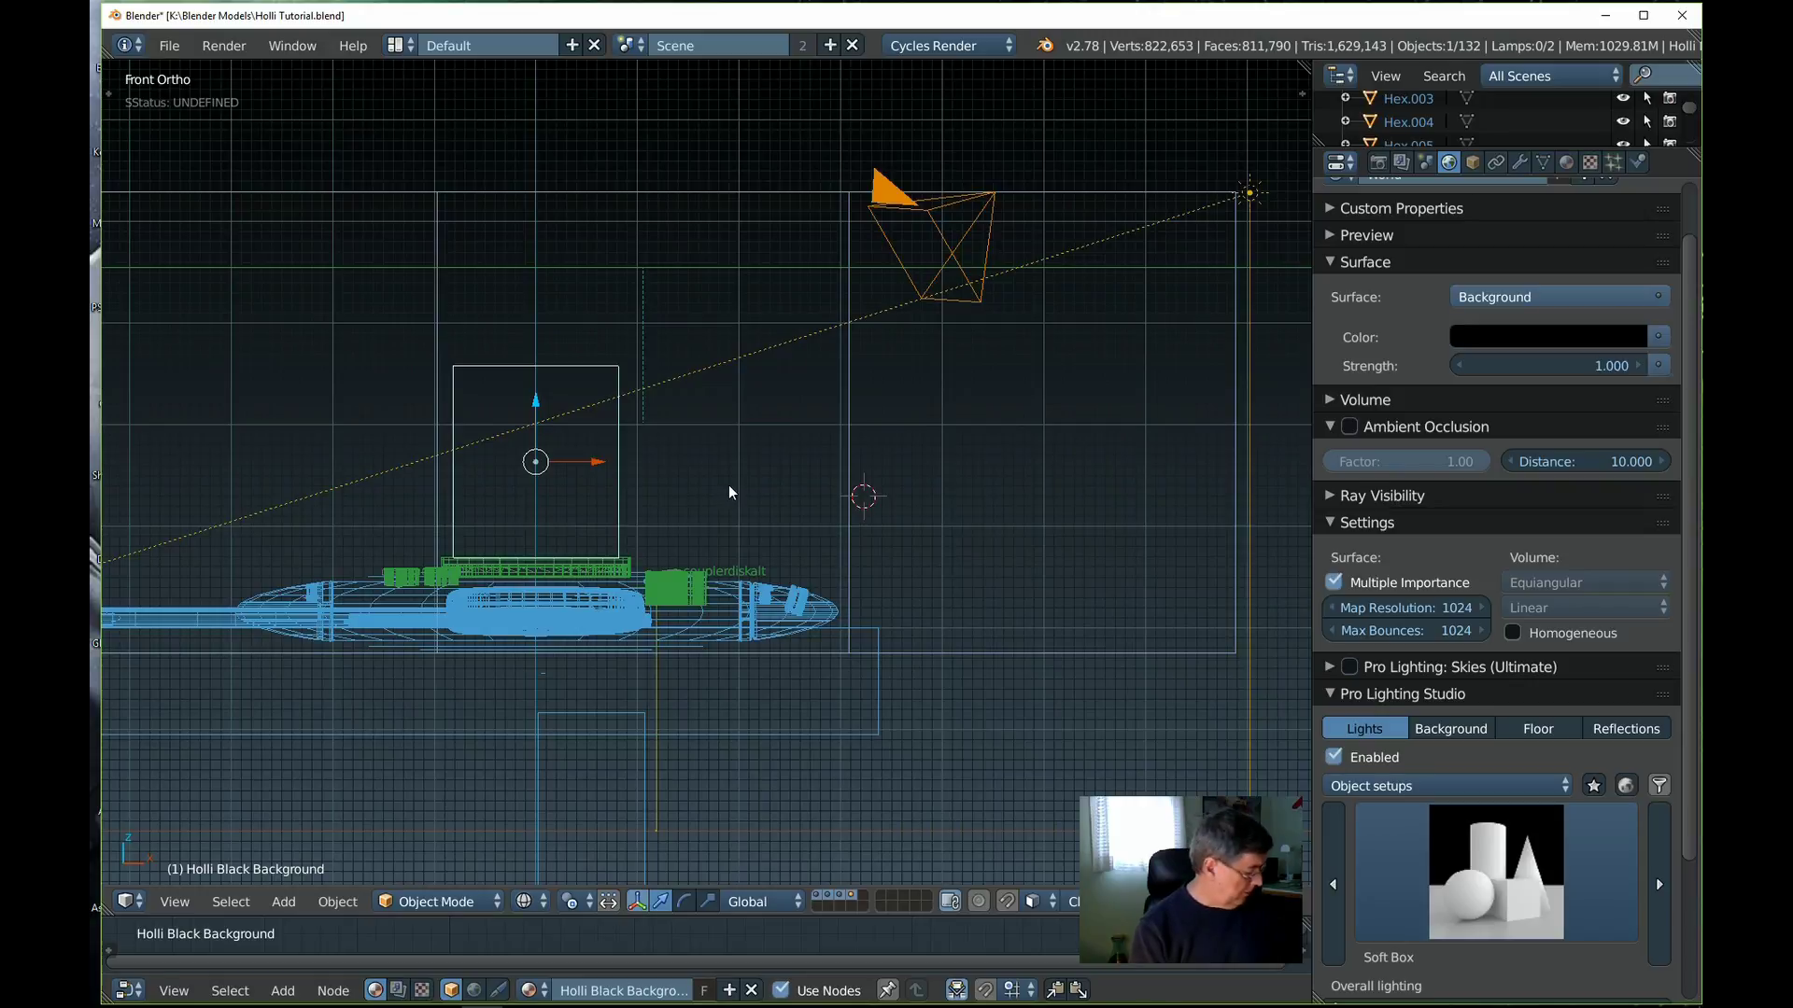
key("r")
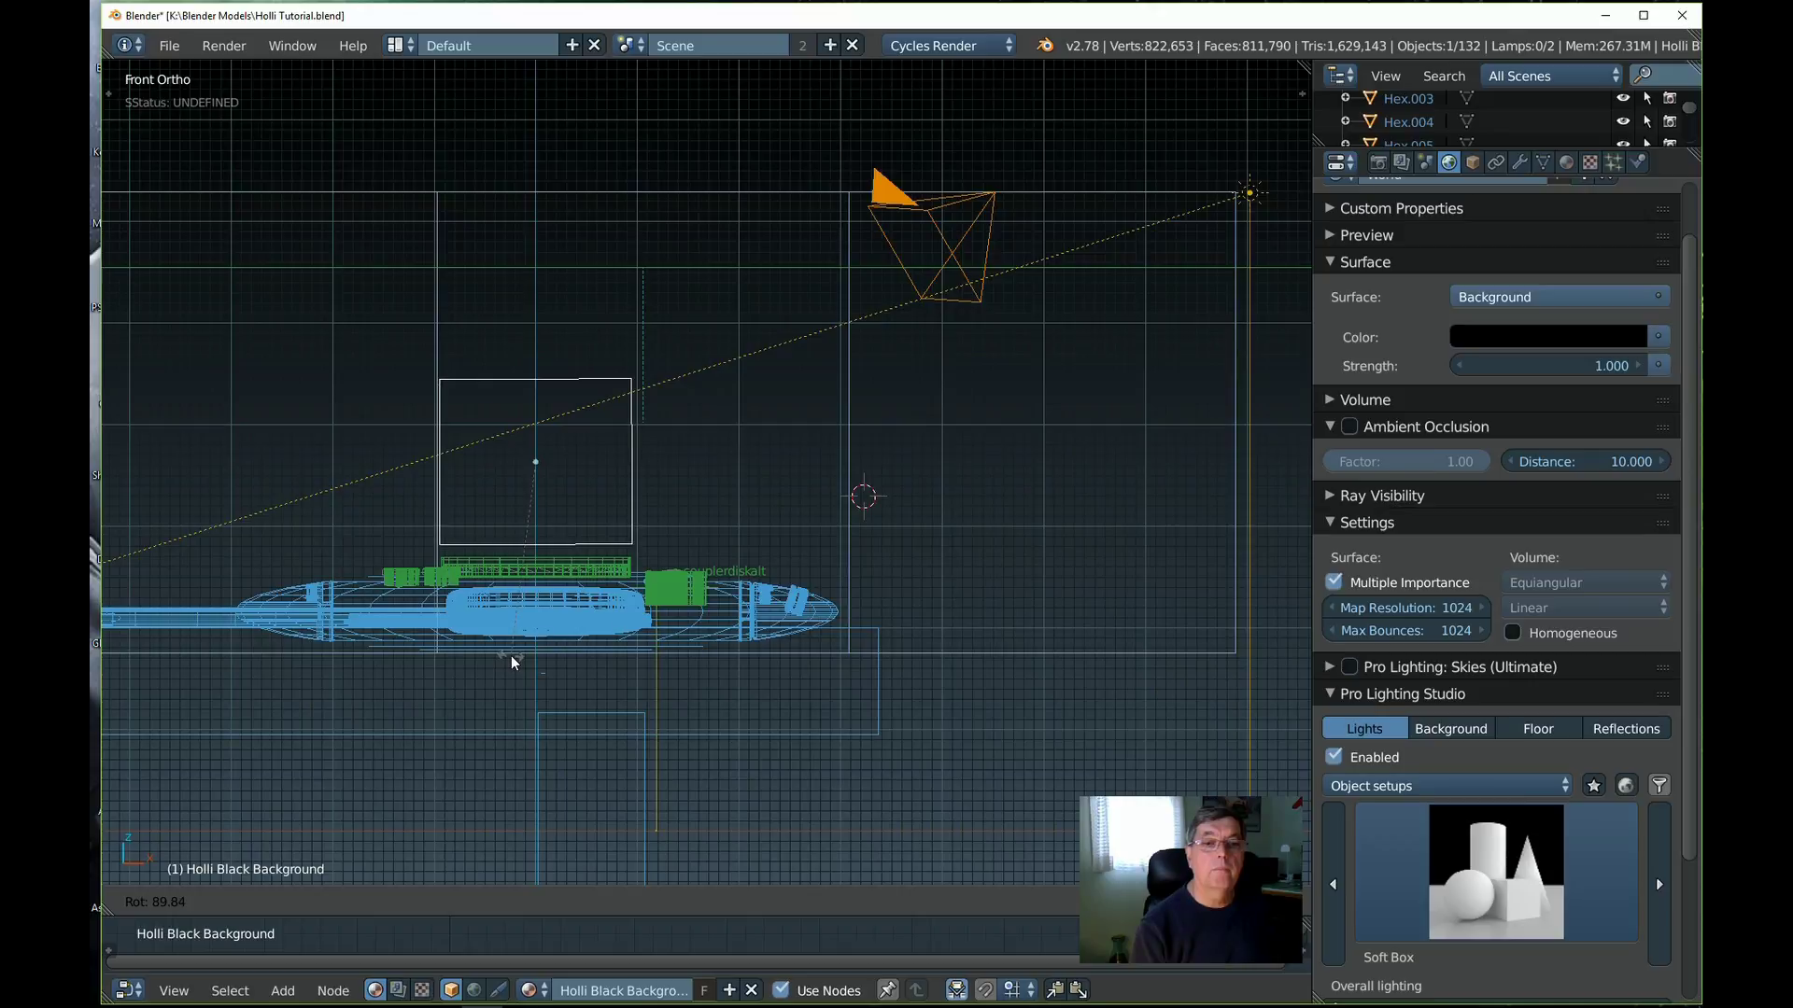
left_click(512, 658)
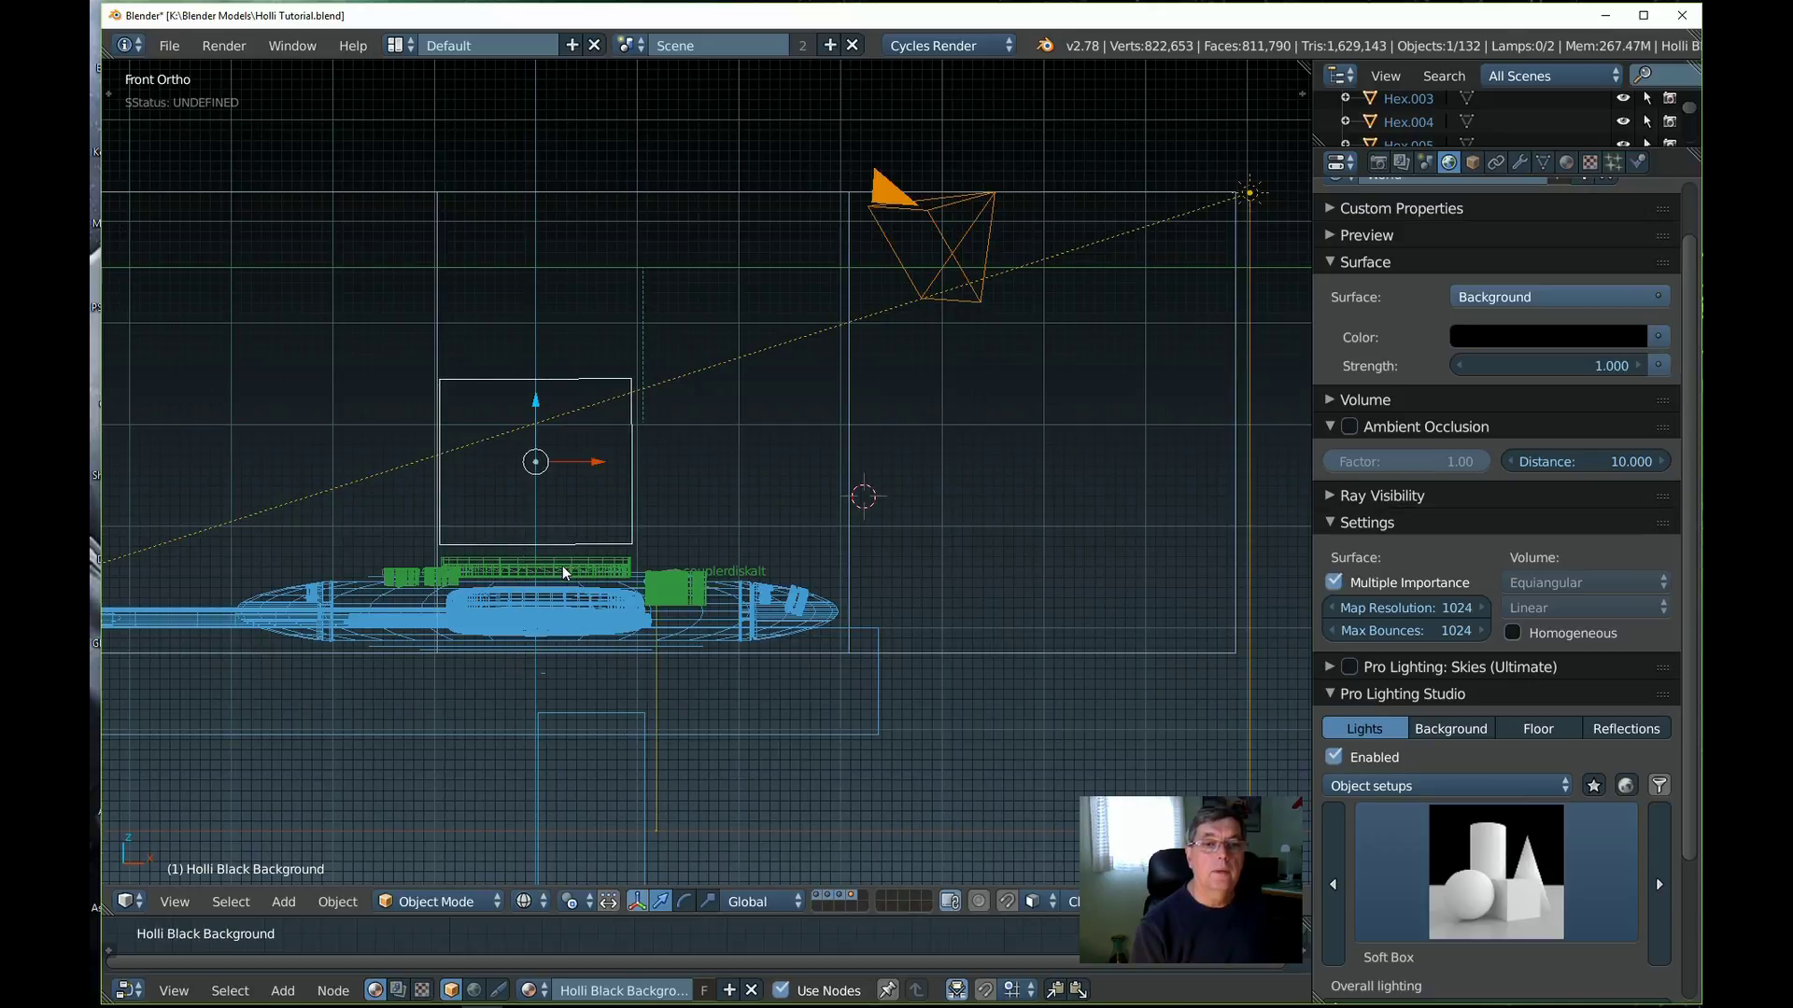
left_click_drag(536, 401, 546, 425)
Rotate the image plane about 55° in the right side view to stand it vertical, and raise it above the grille
key("KP_0")
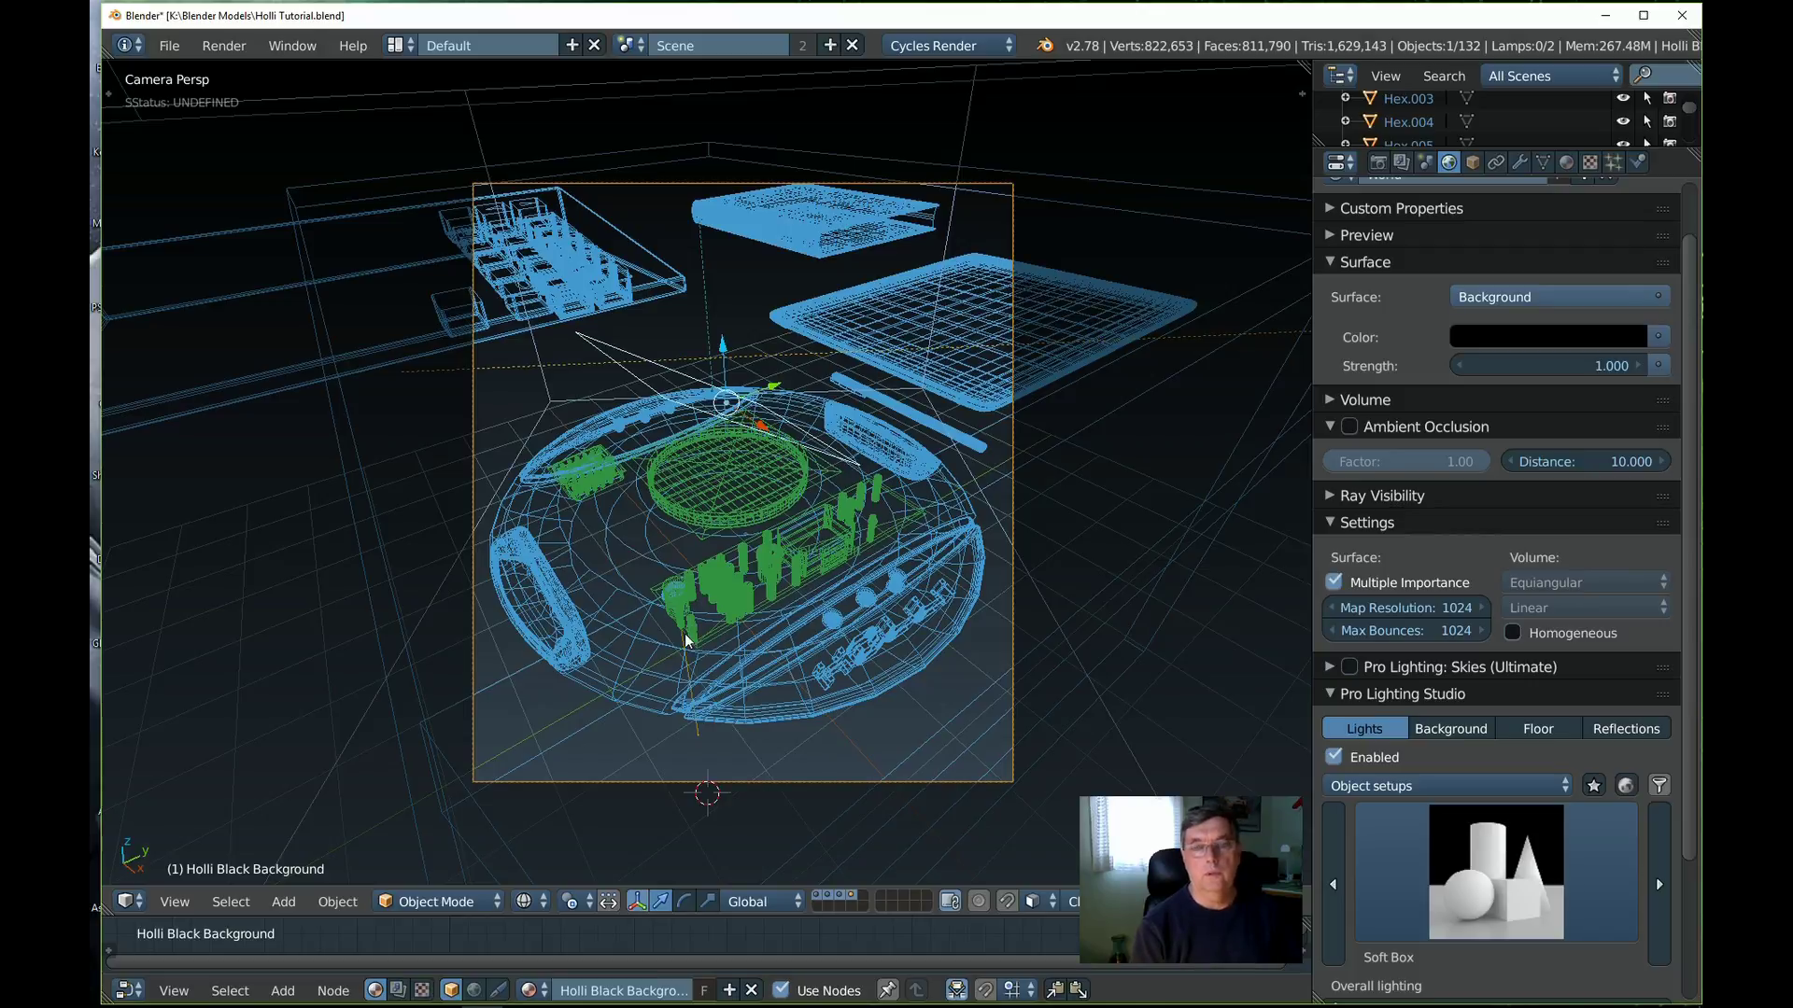
key("KP_3")
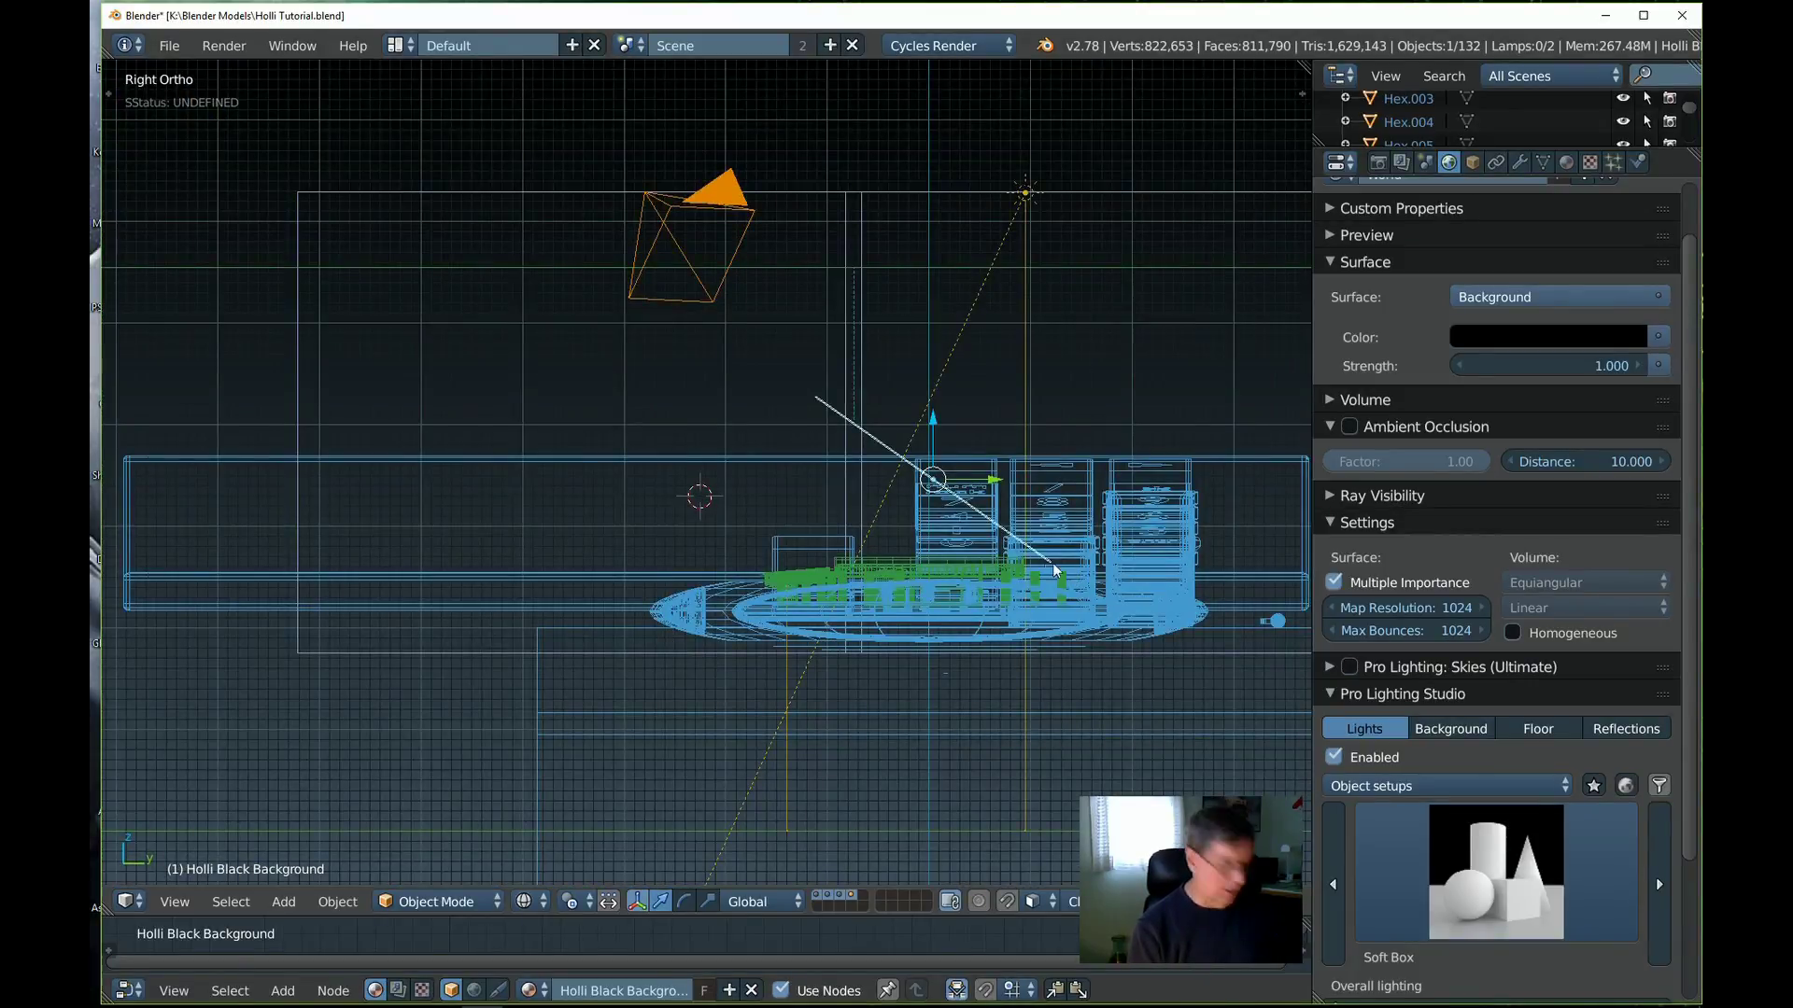
key("r")
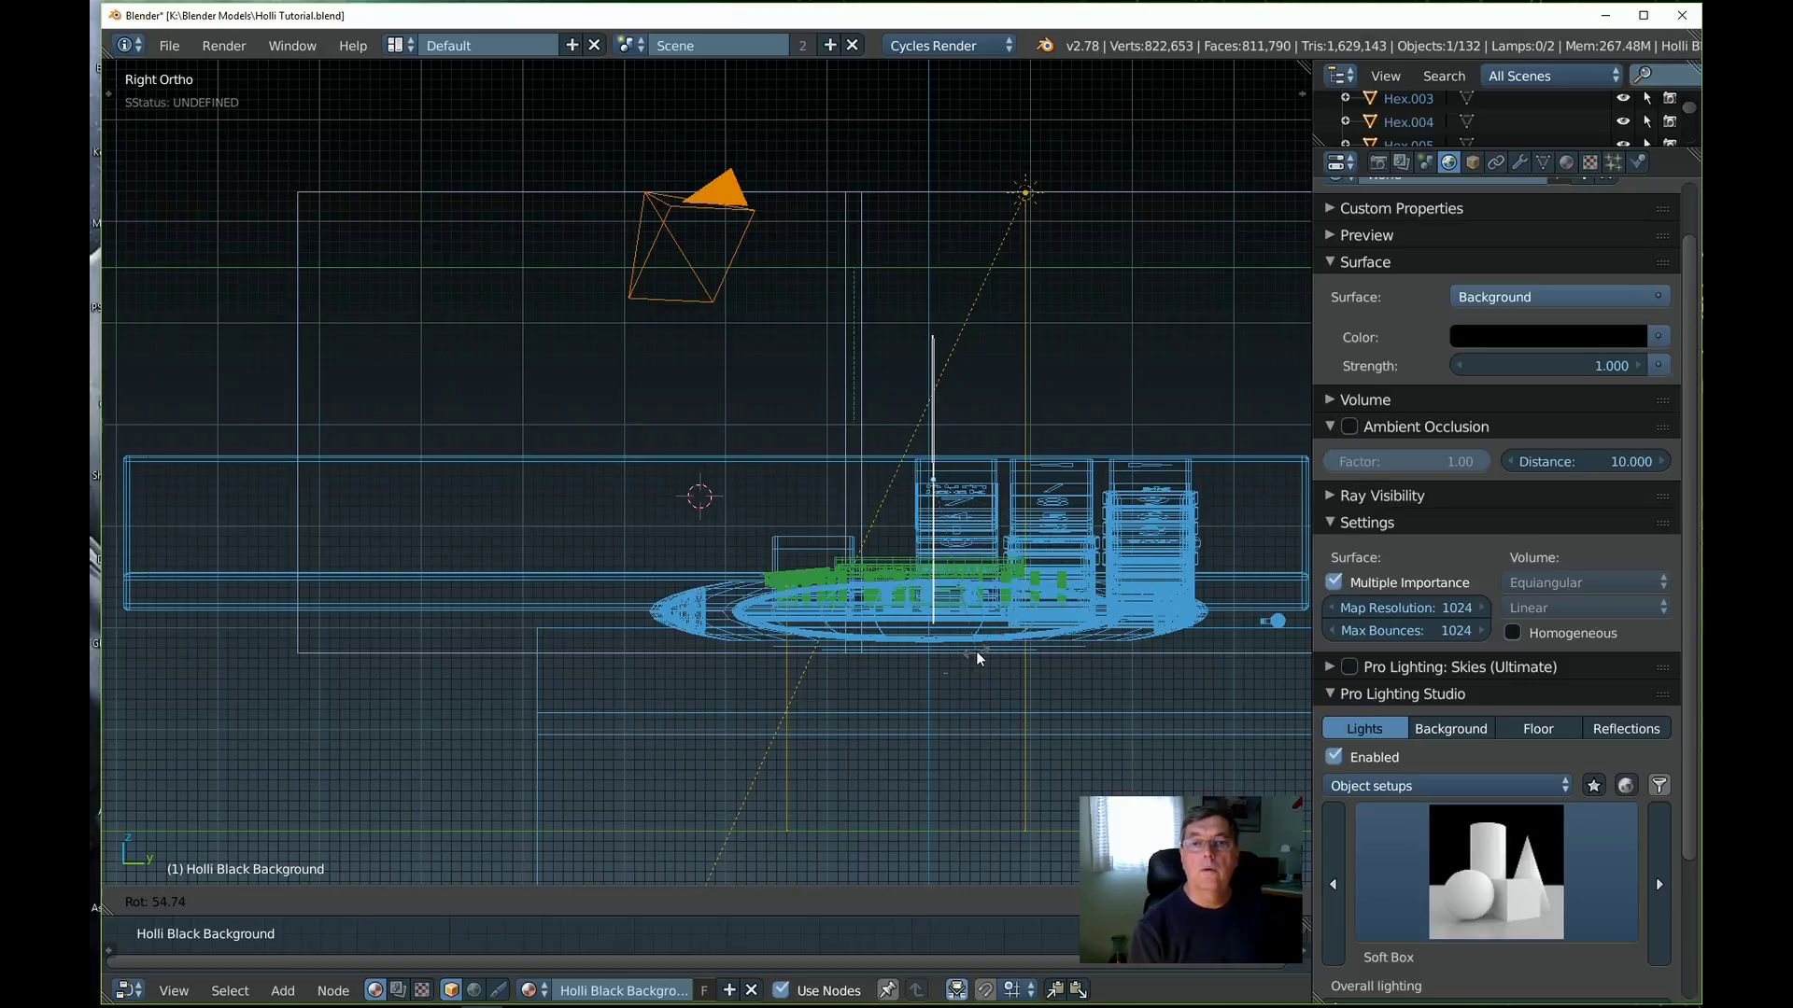
left_click(976, 652)
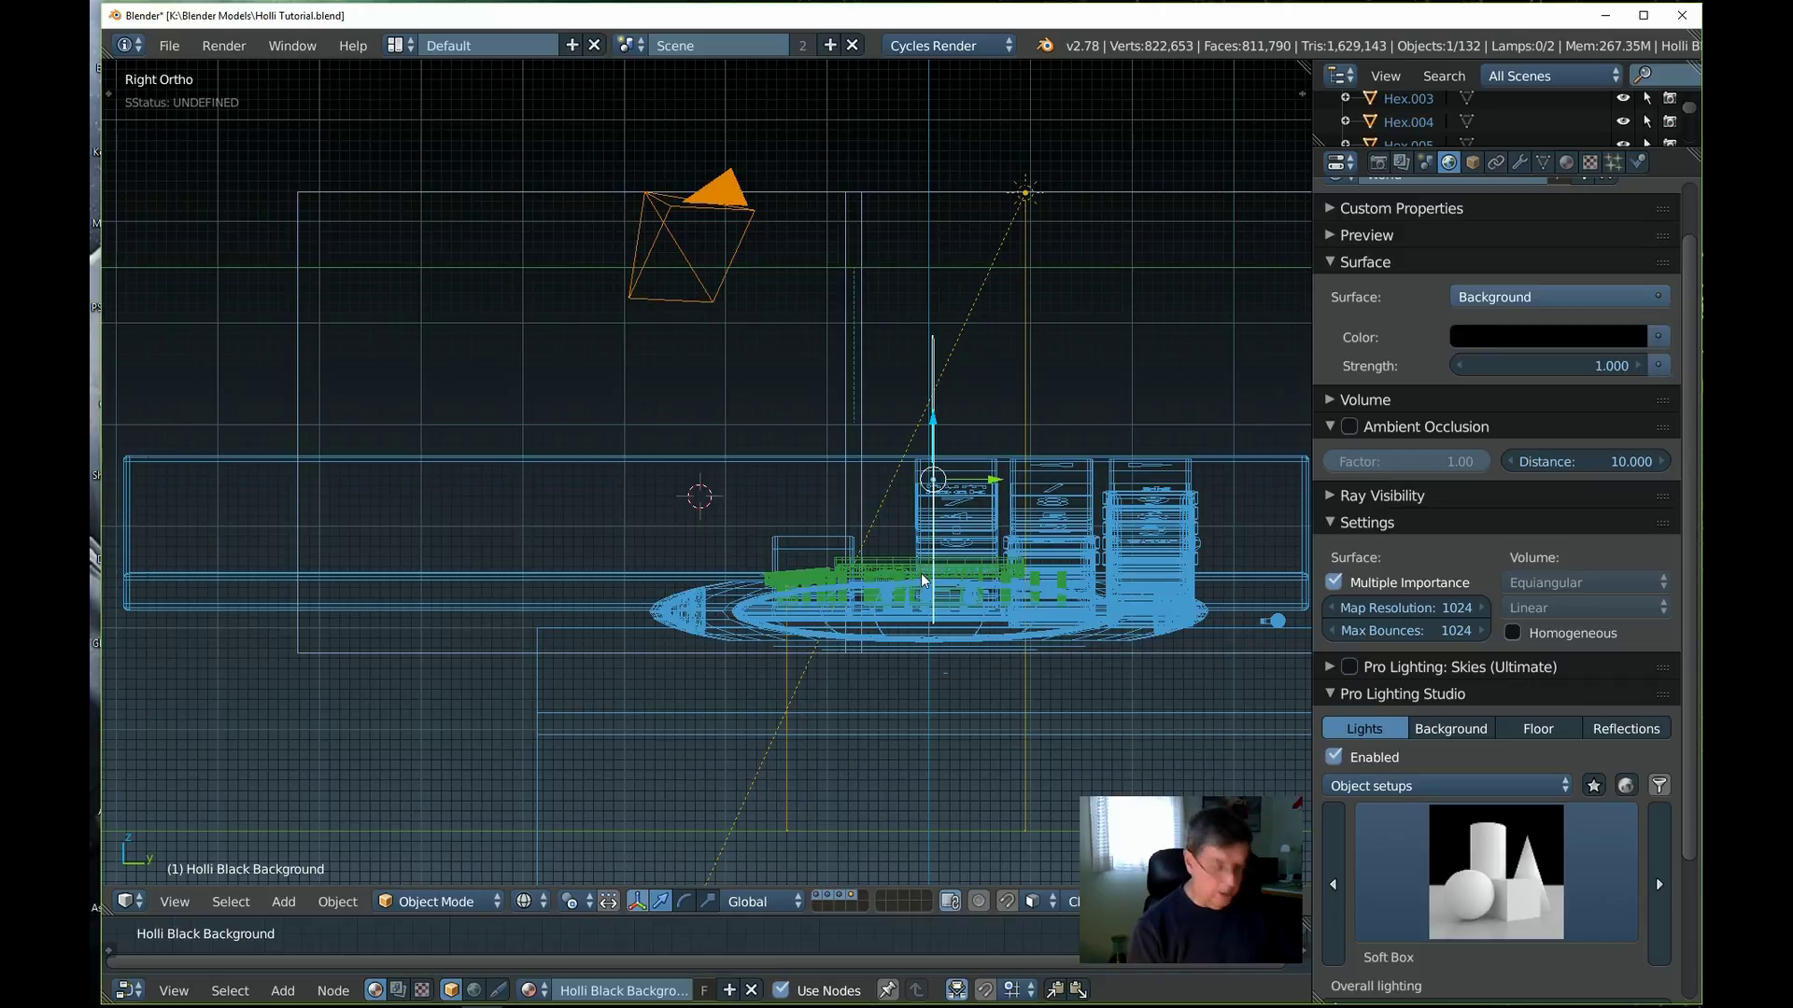
key("KP_0")
left_click_drag(719, 346, 745, 295)
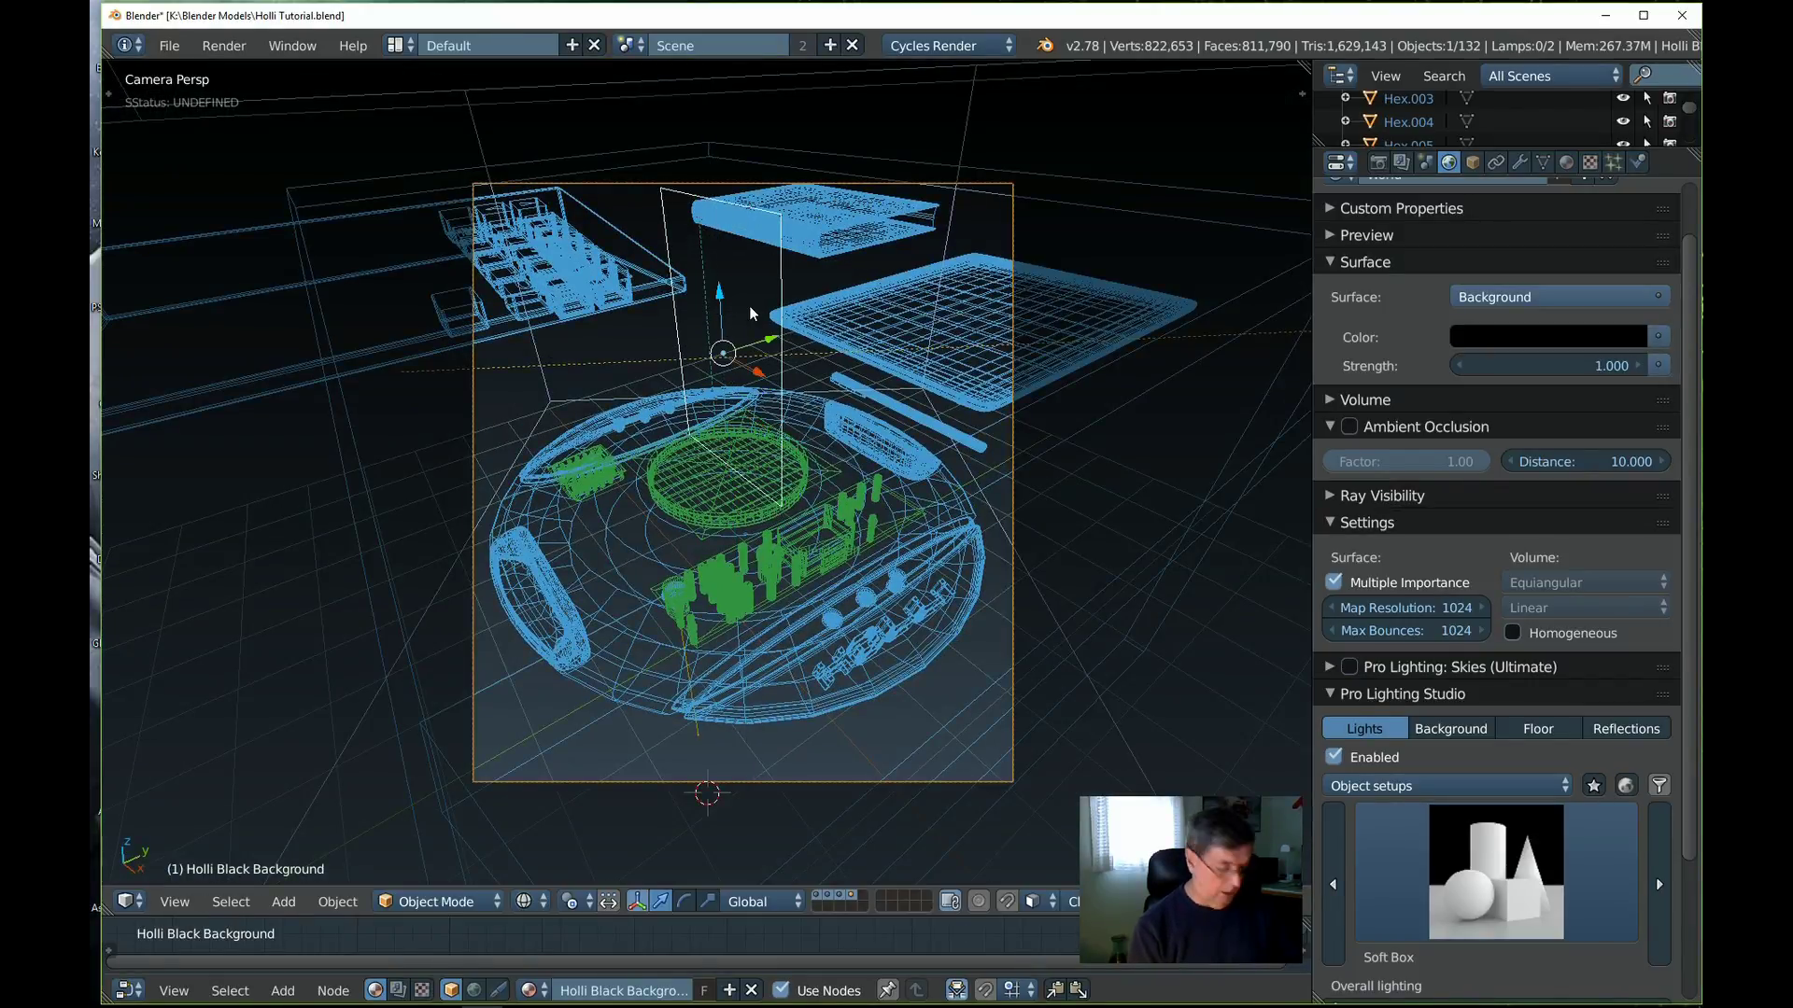
Rotate the image plane counterclockwise in the top view to face the camera, and preview it with rendered shading
key("KP_7")
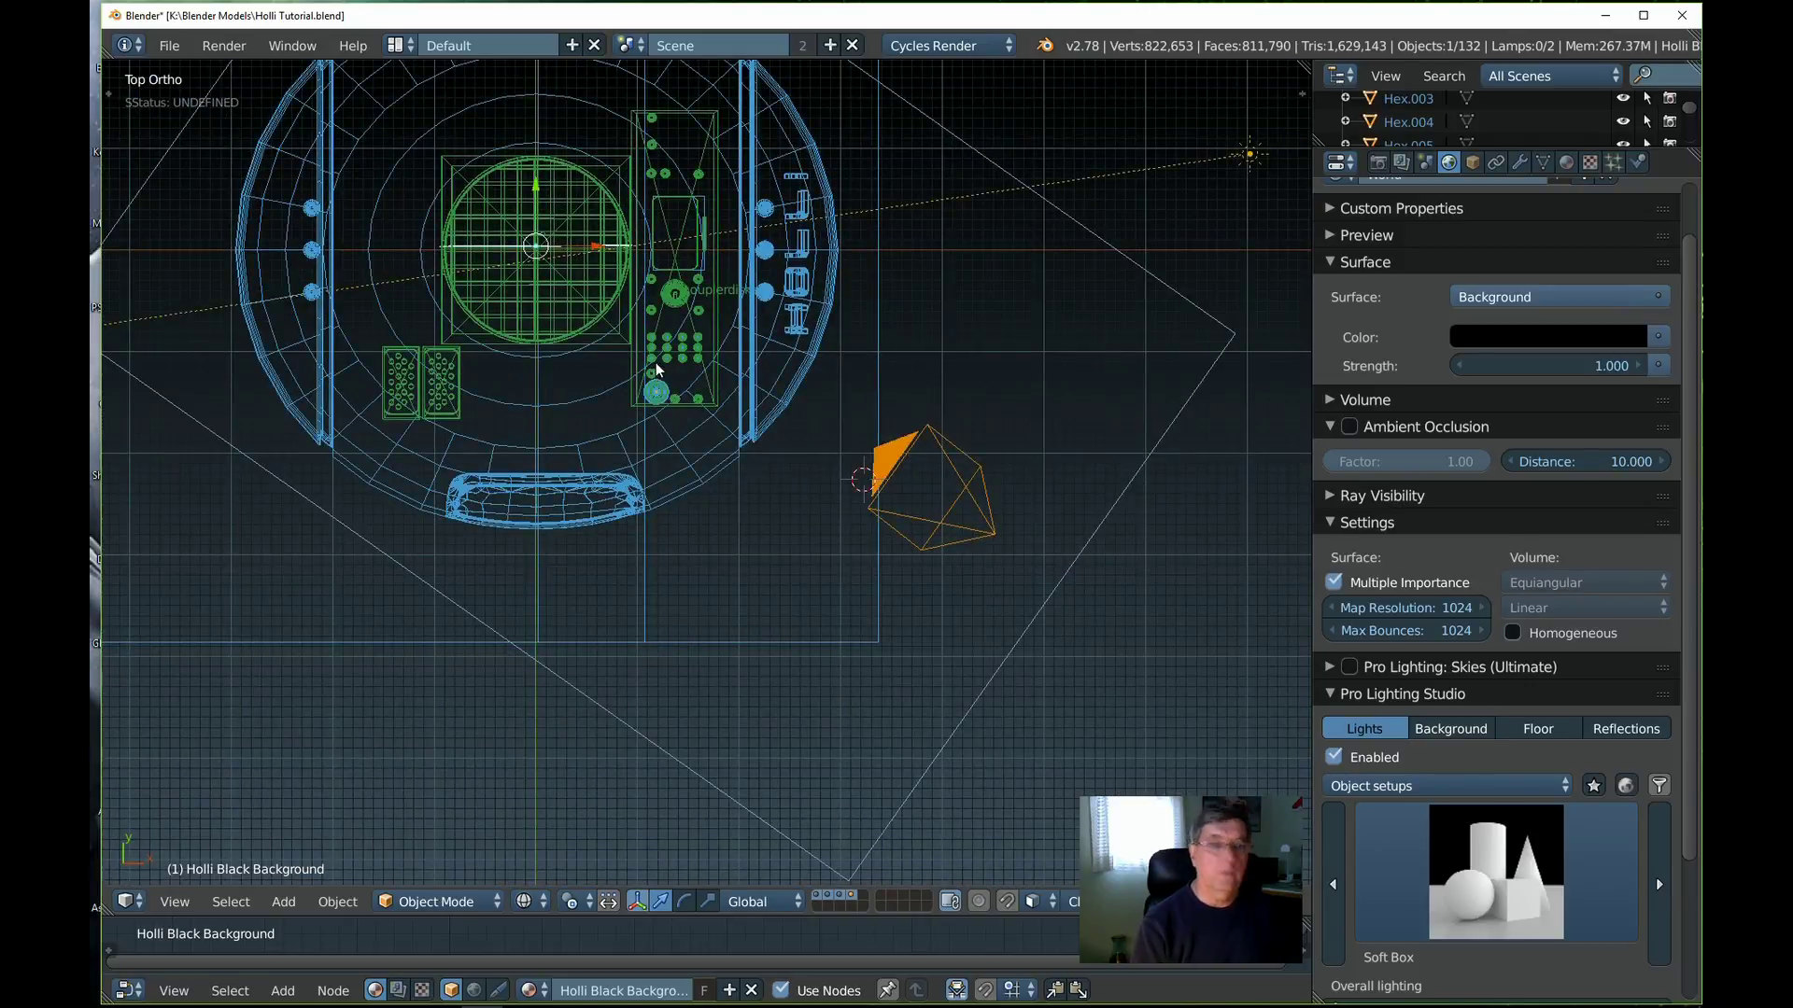
key("r")
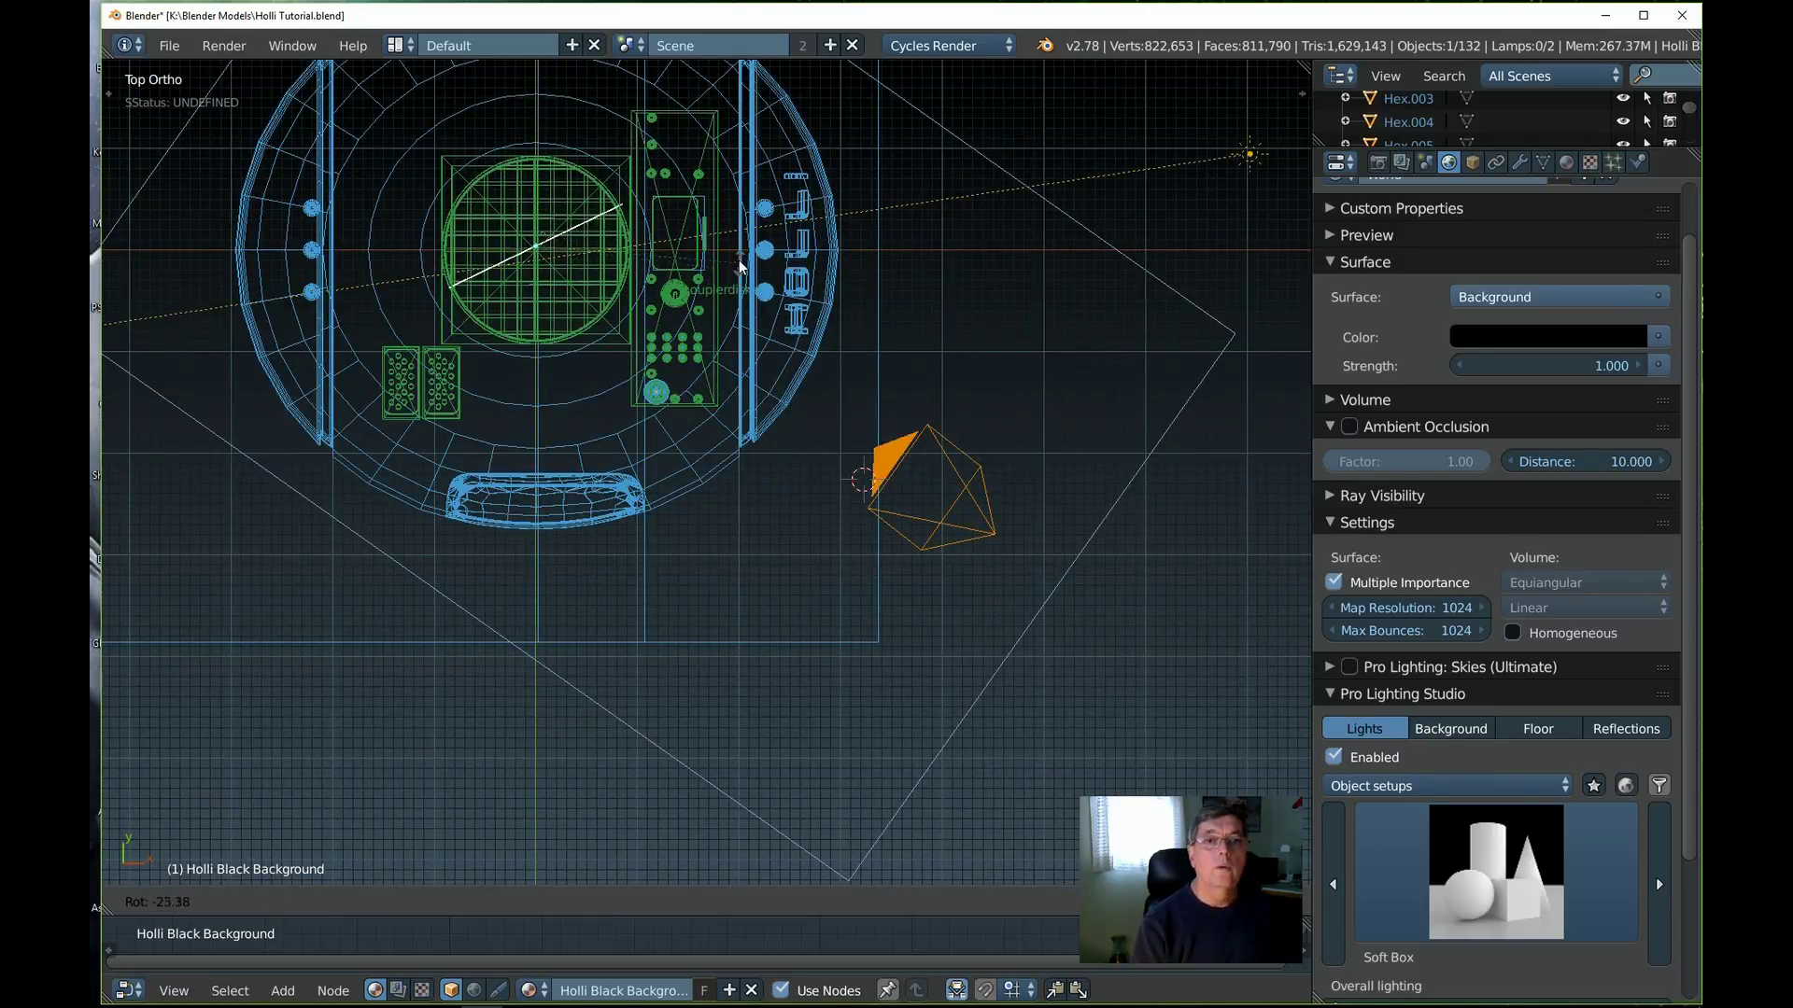
left_click(704, 204)
key("KP_0")
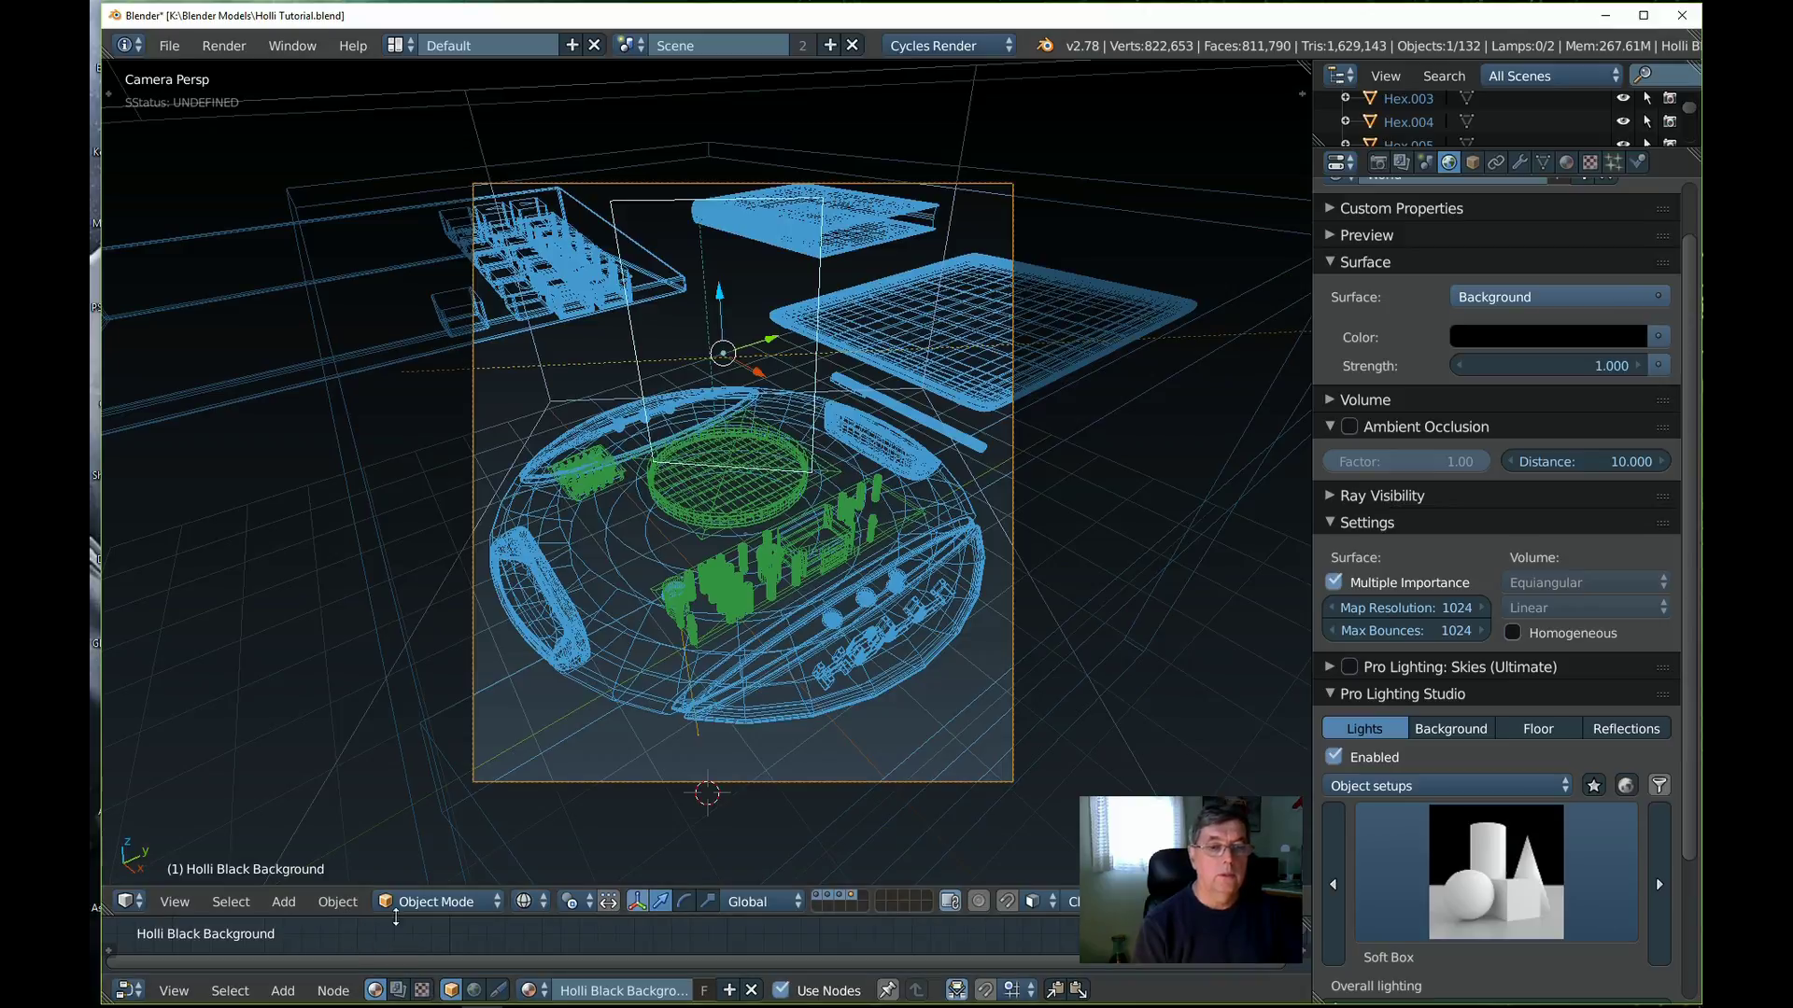
left_click(532, 902)
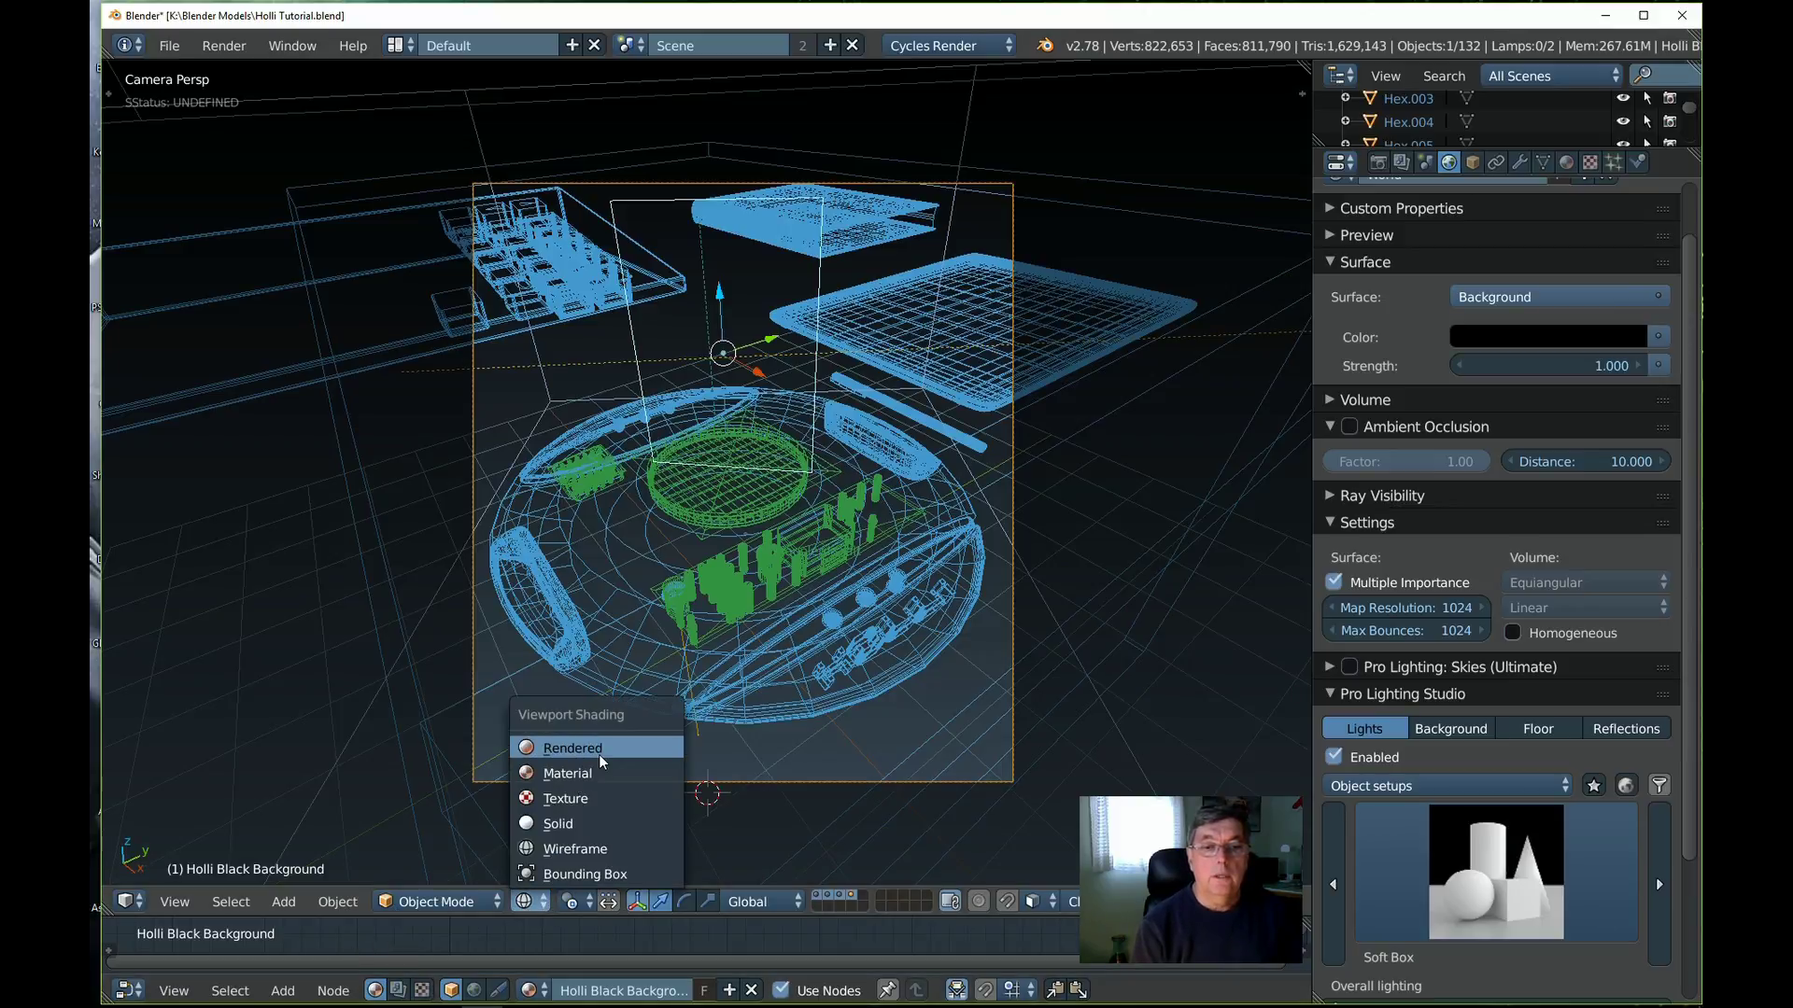
left_click(607, 752)
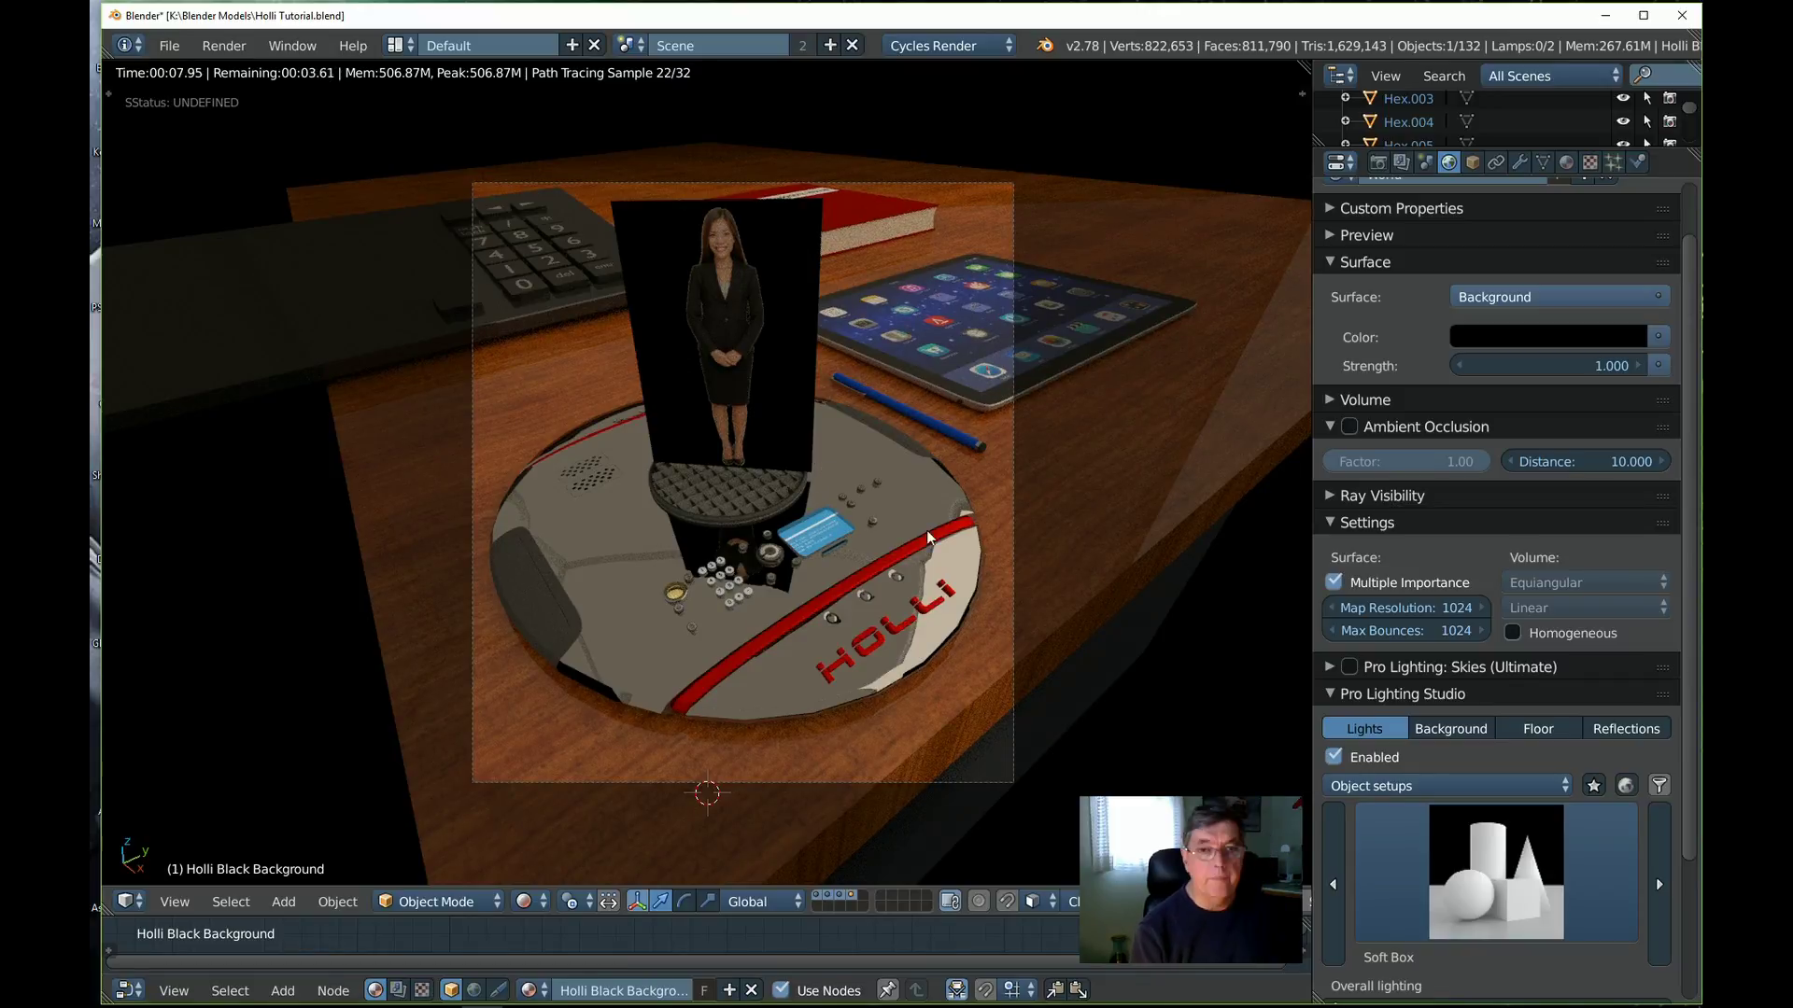
Scale the image plane down slightly in the camera view and lower it towards the grille in the wireframe front view
key("s")
left_click(910, 504)
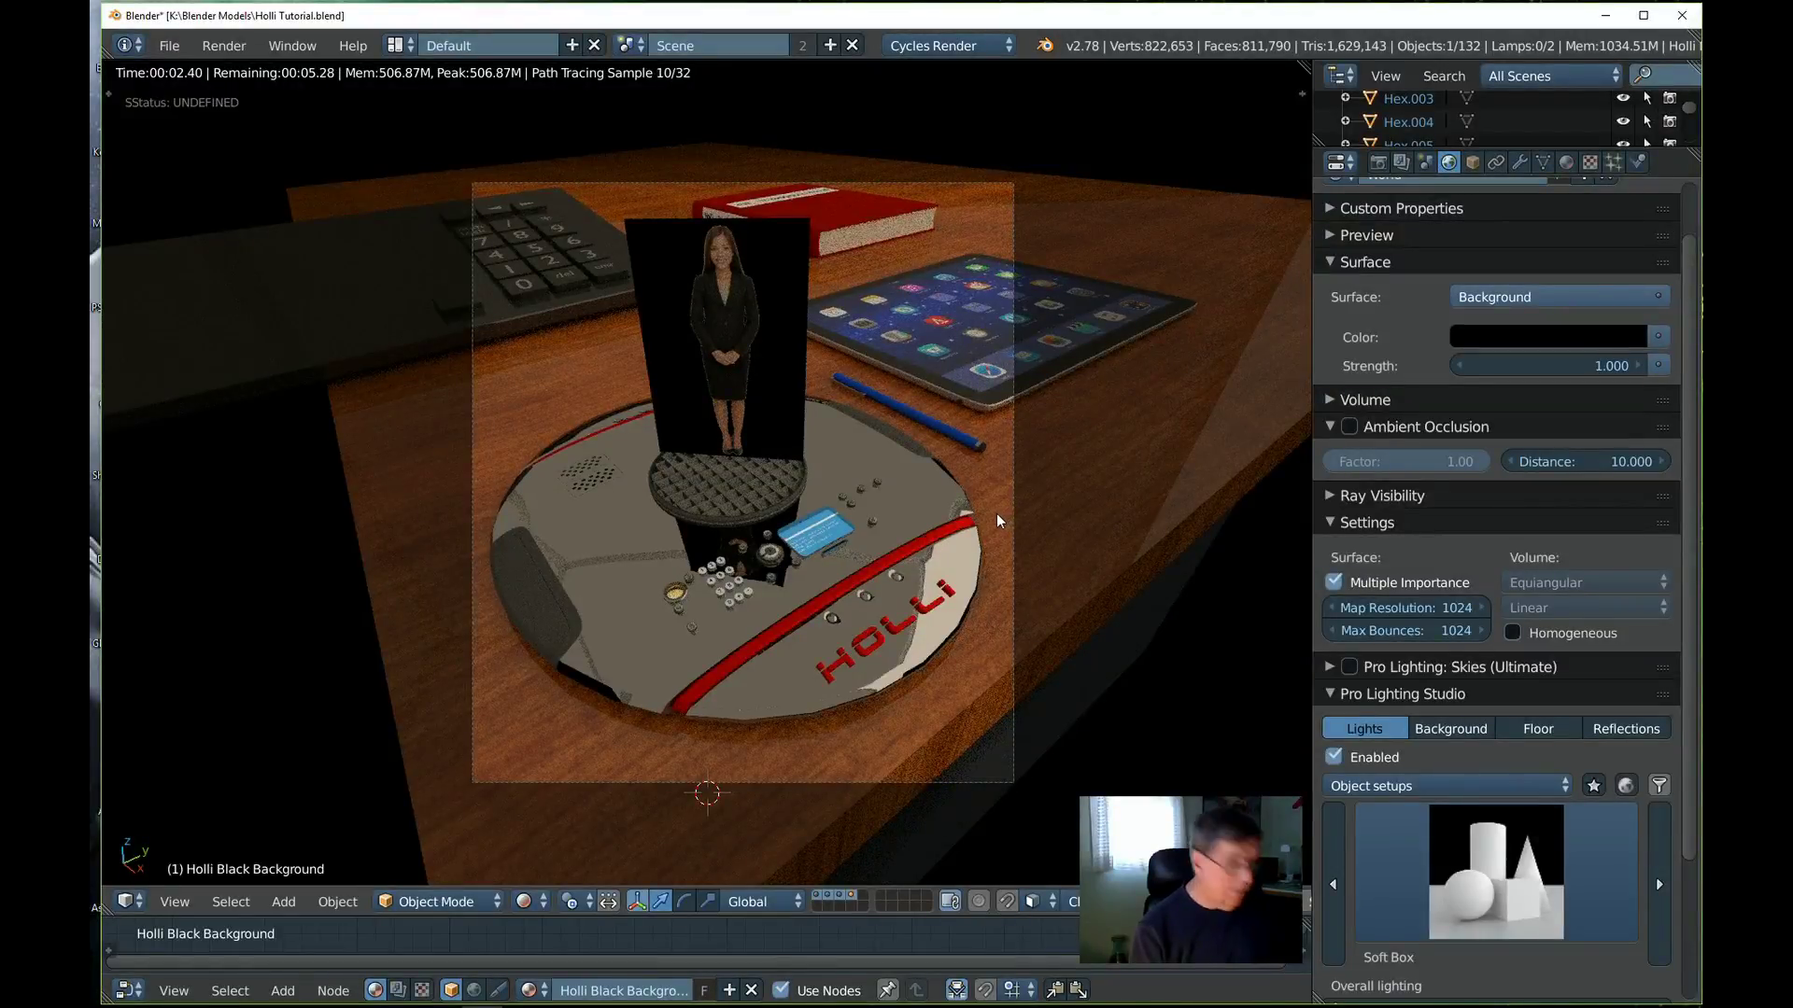
key("z")
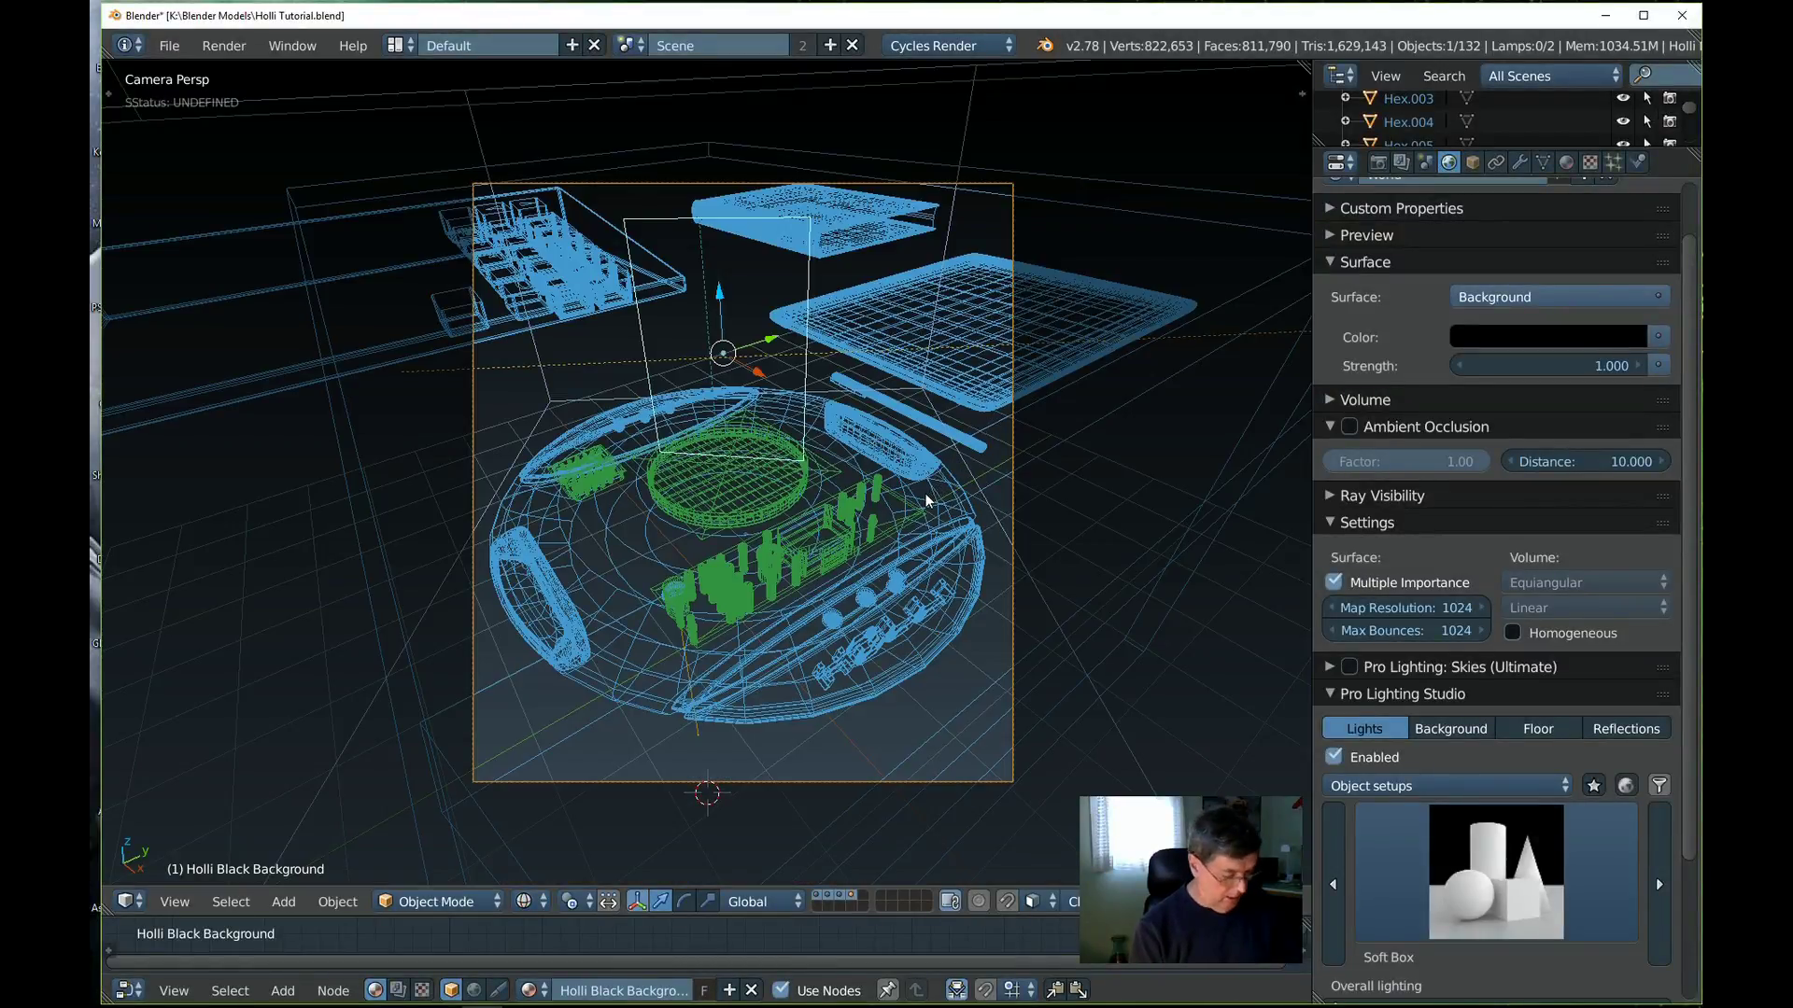
key("KP_1")
scroll(738, 449, "up", 3)
left_click_drag(406, 323, 403, 349)
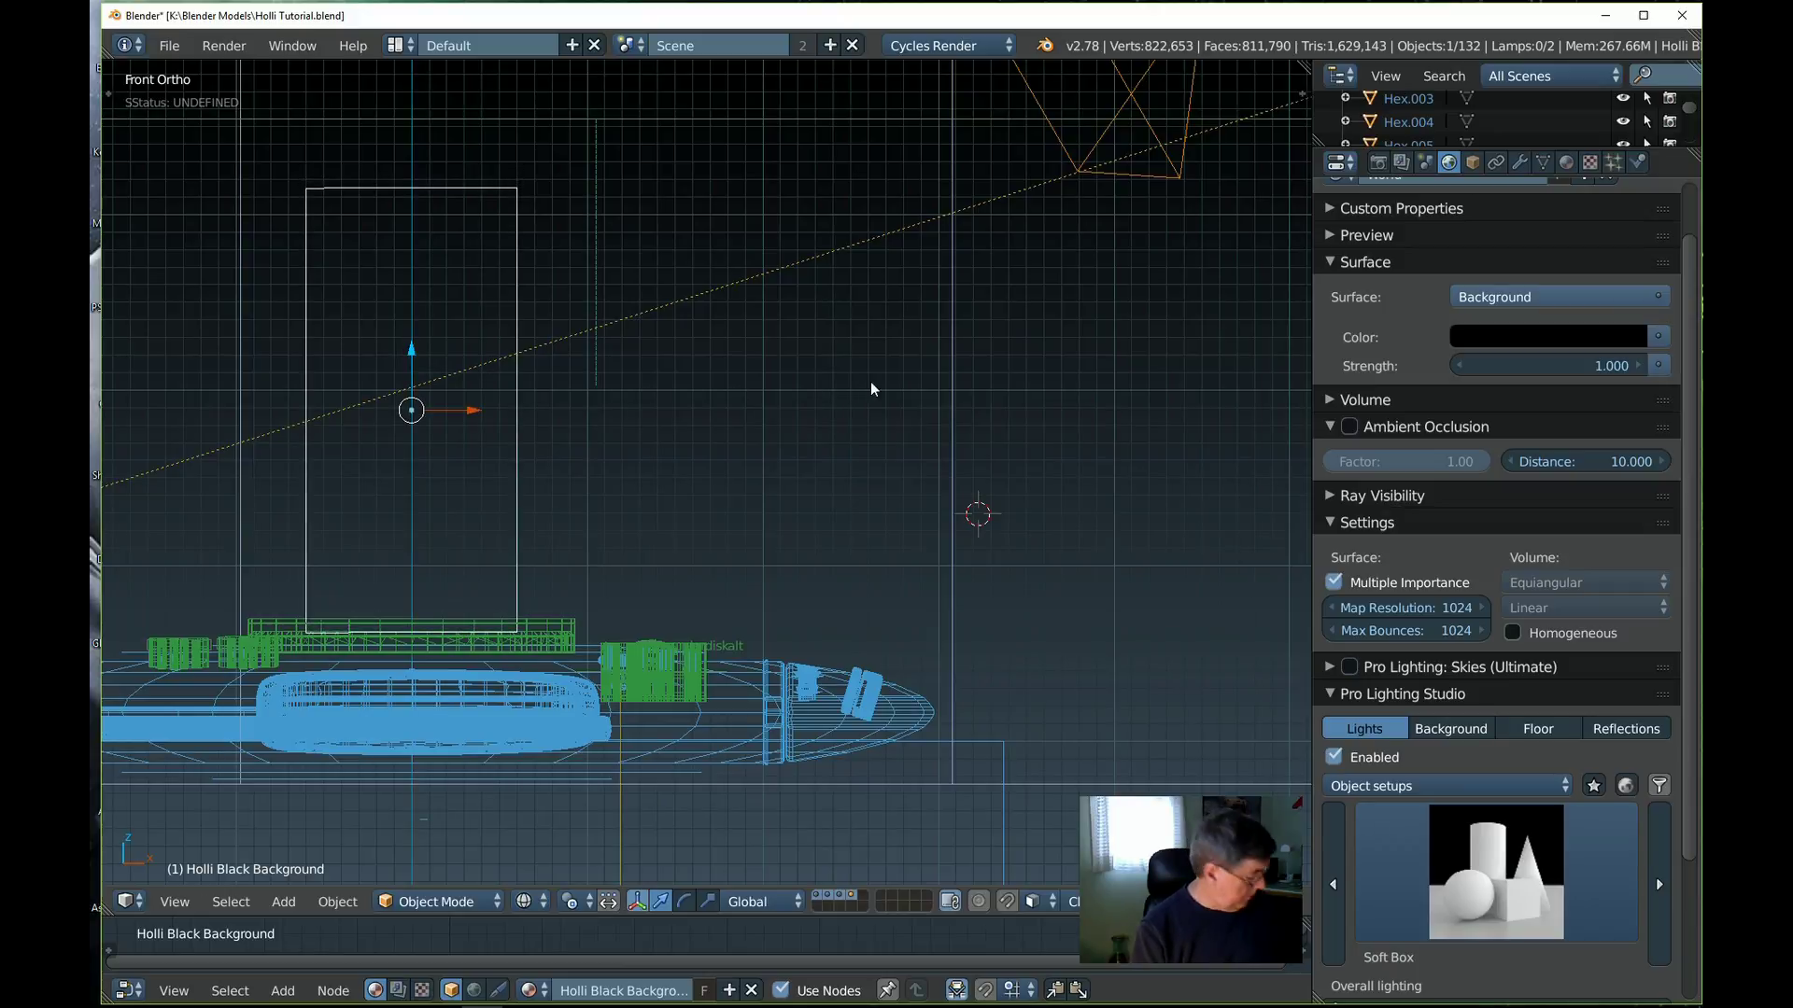
Shrink the image plane a little more in the front view and lower its bottom edge onto the grille
key("s")
left_click(559, 349)
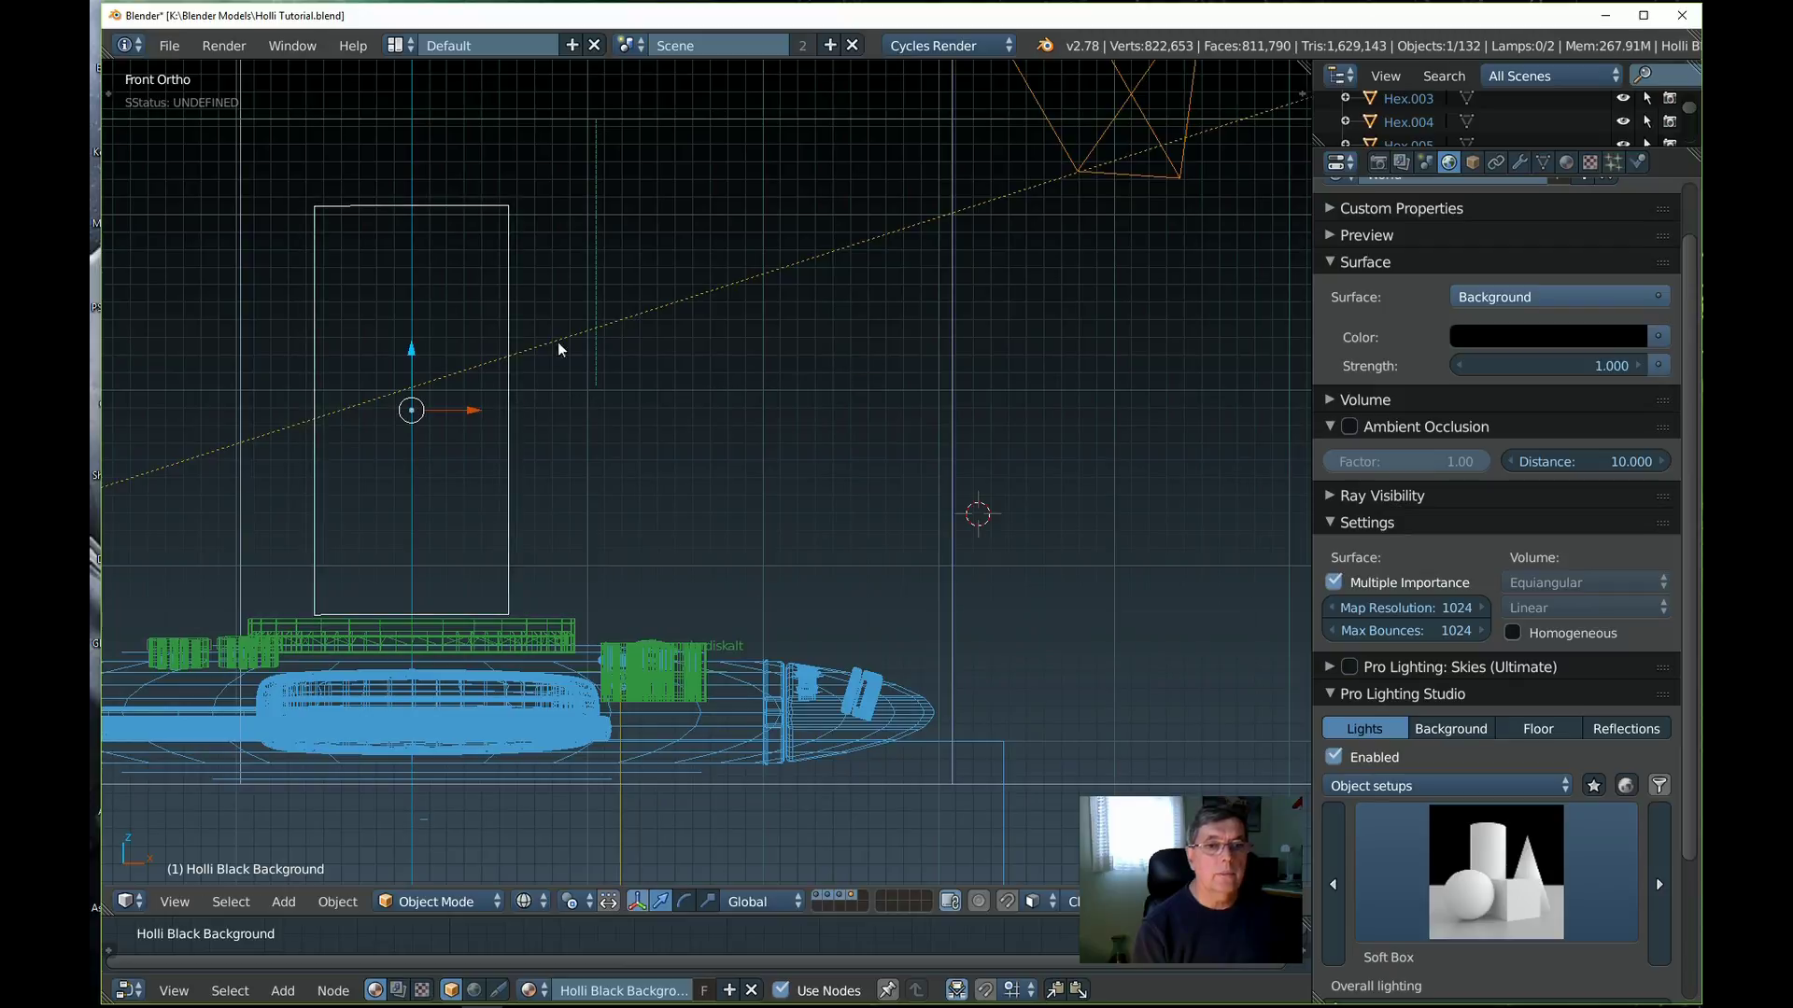
left_click_drag(414, 349, 410, 366)
key("KP_0")
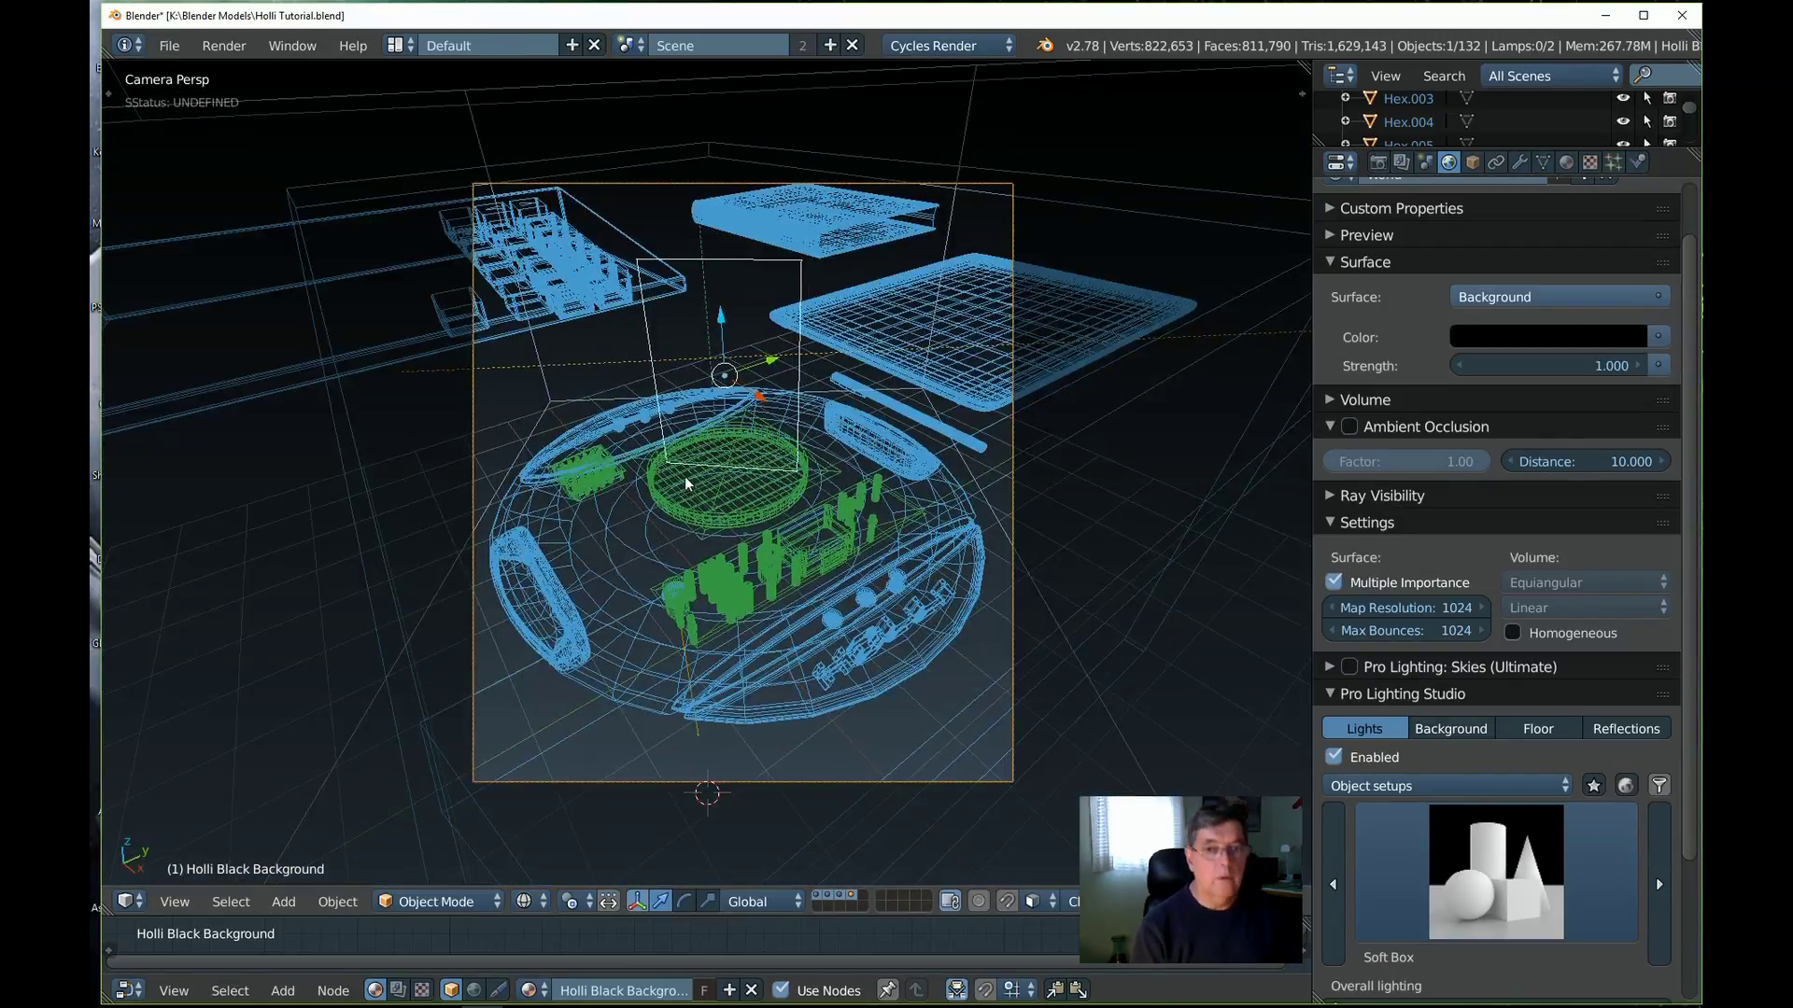
Preview the resized image plane rendered through the camera, try to select it, and return the view to wireframe
left_click(526, 901)
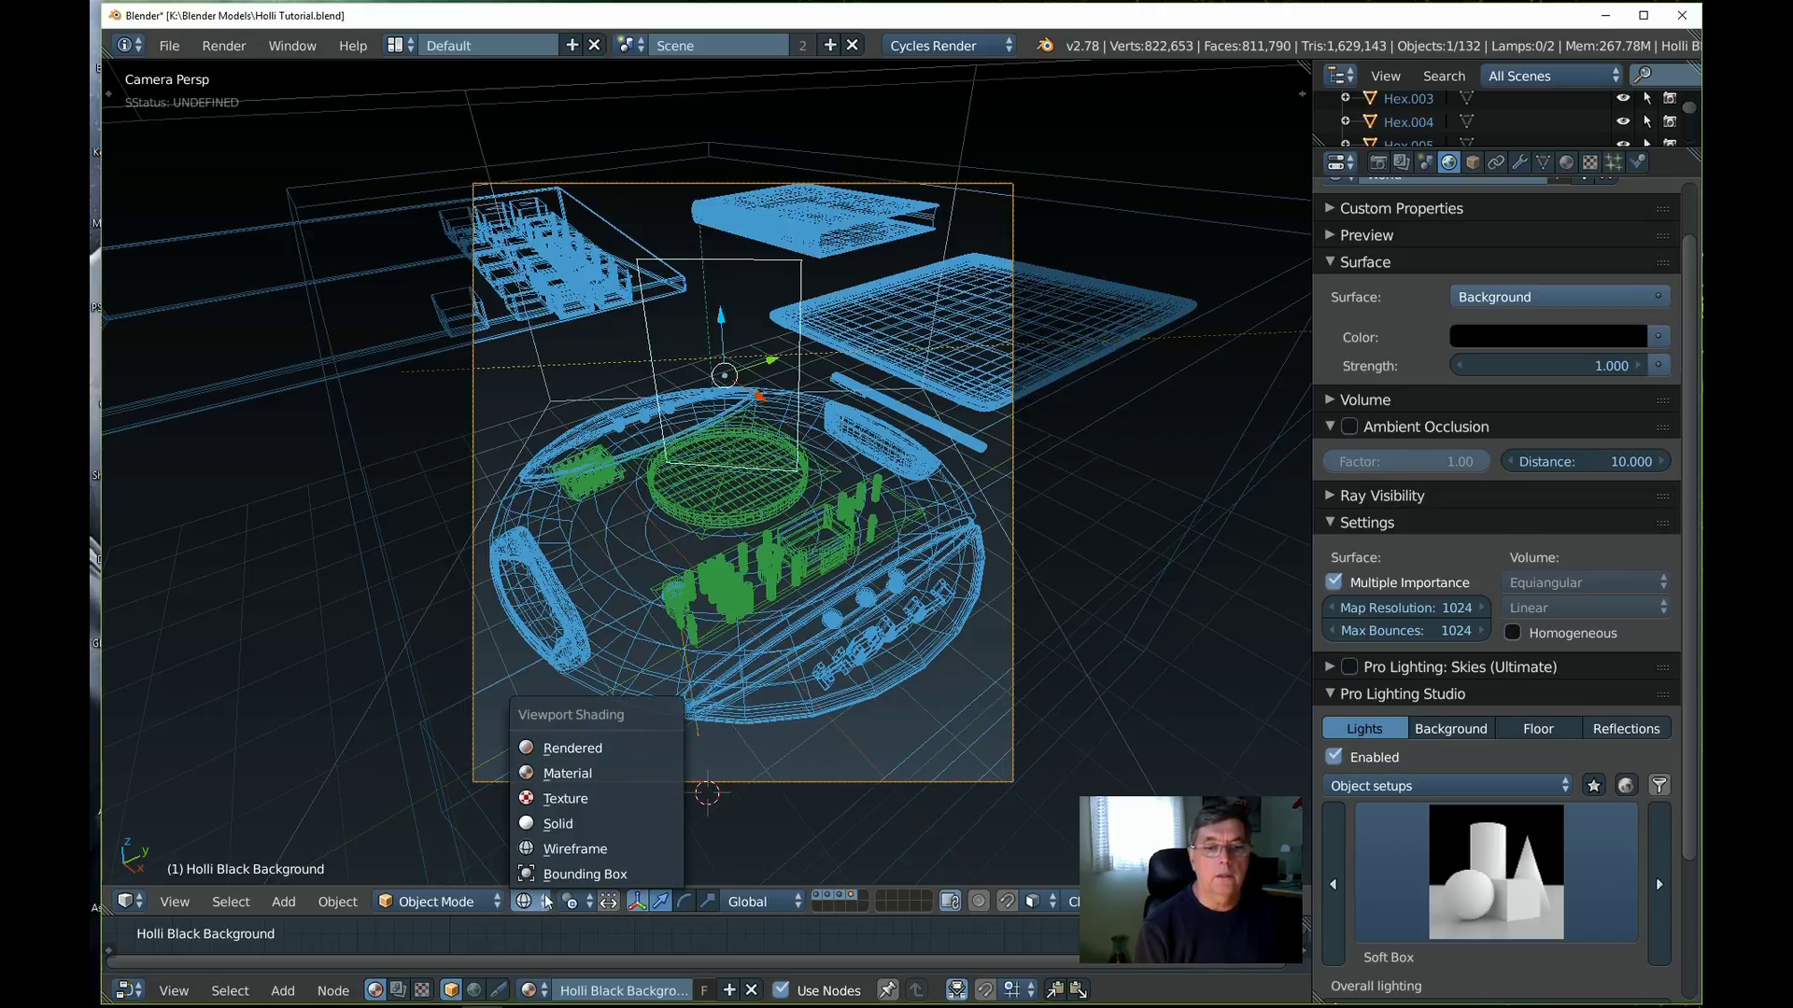
left_click(586, 759)
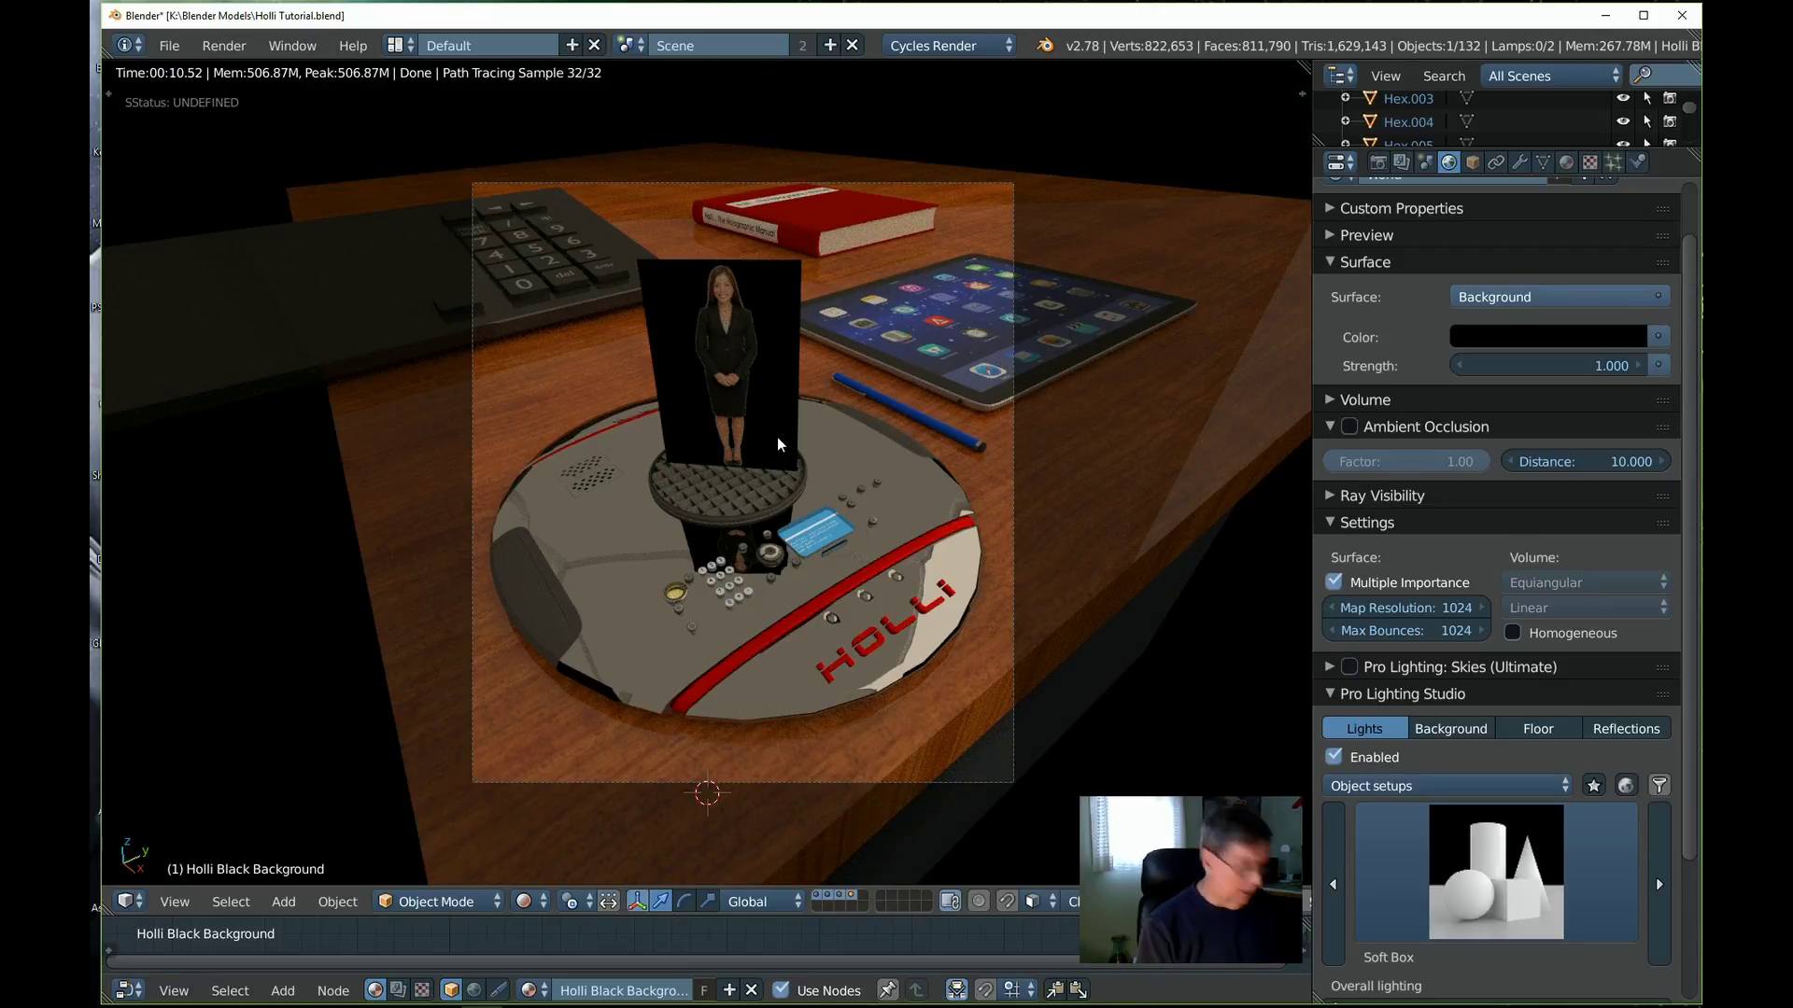
right_click(782, 399)
key("z")
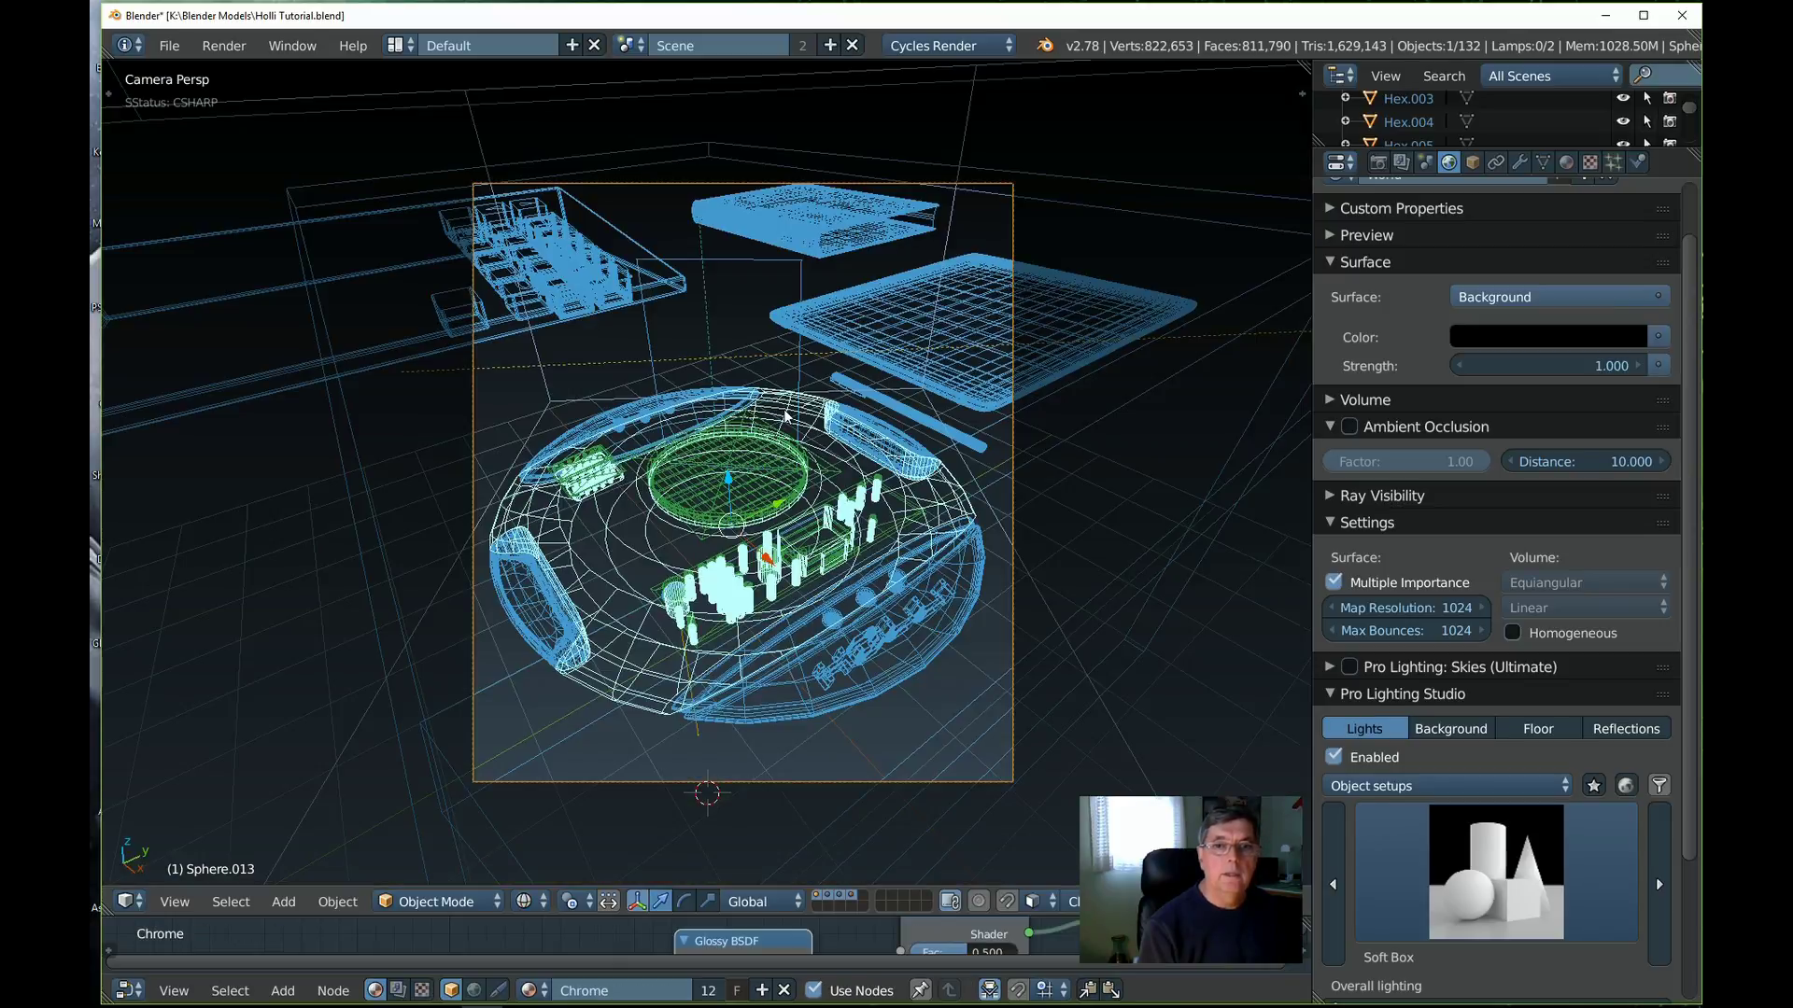
Rotate the image plane about 16 degrees around the global Z axis and preview it with rendered shading through the camera
right_click(798, 363)
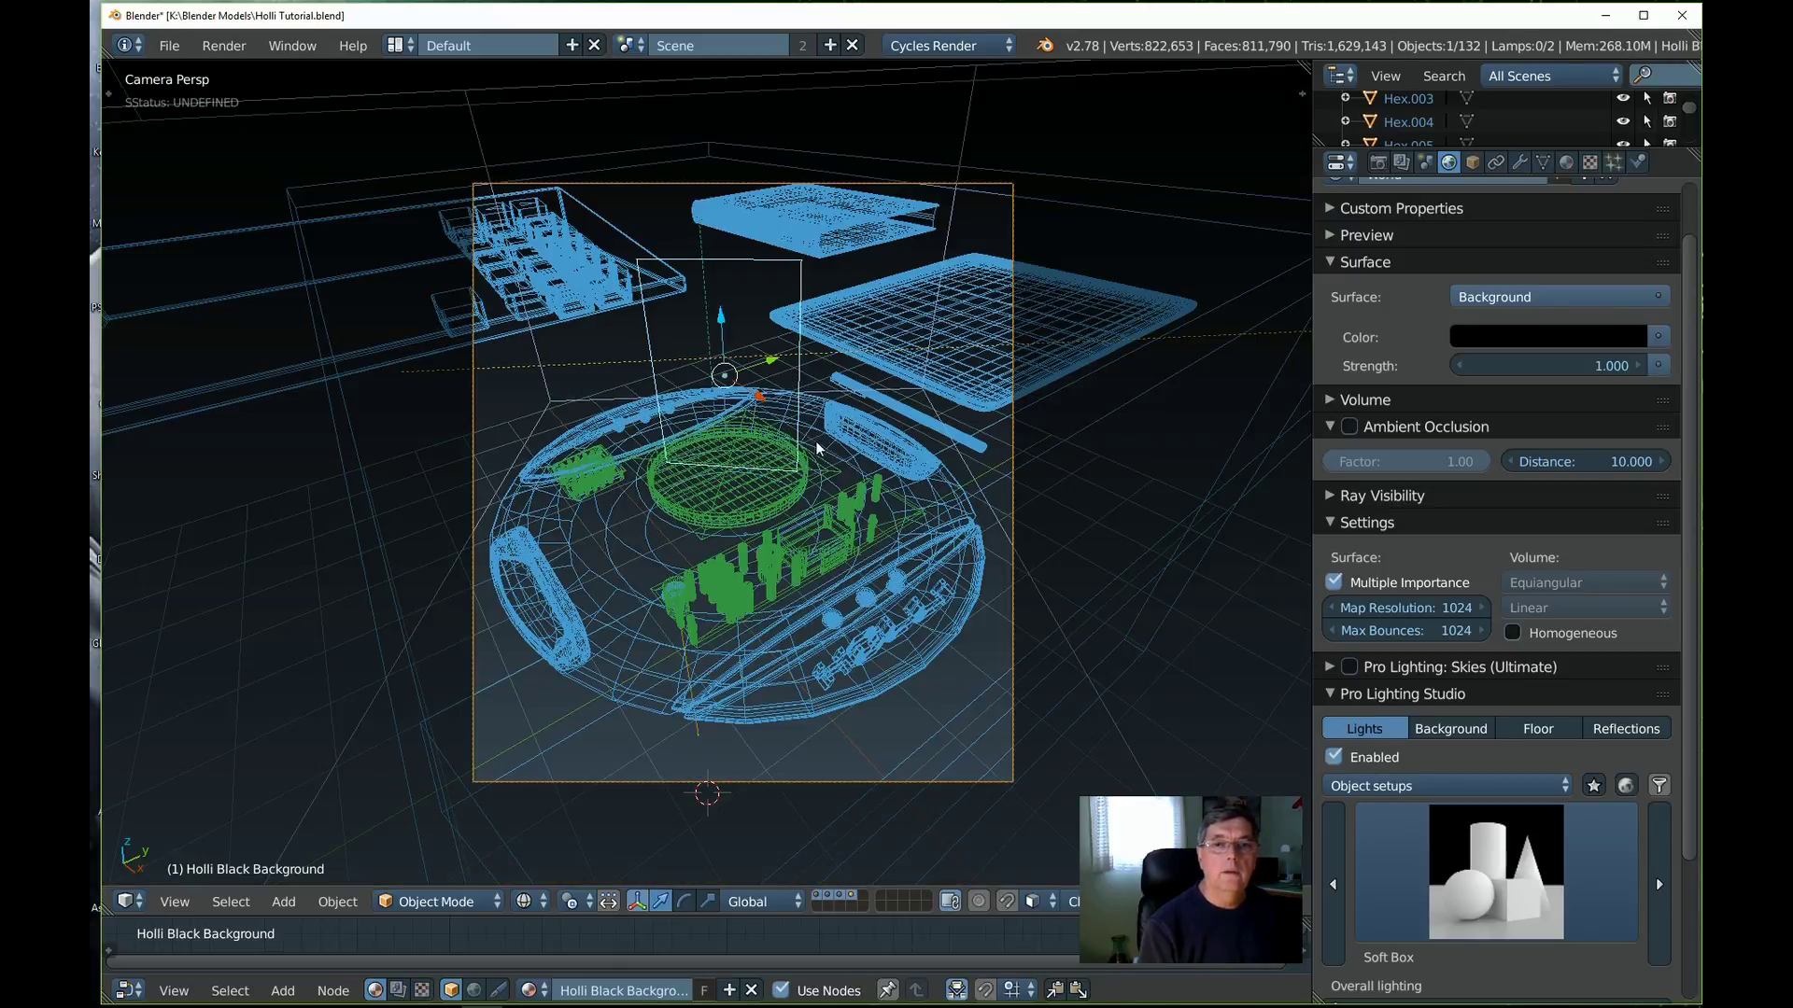
key("r")
key("z")
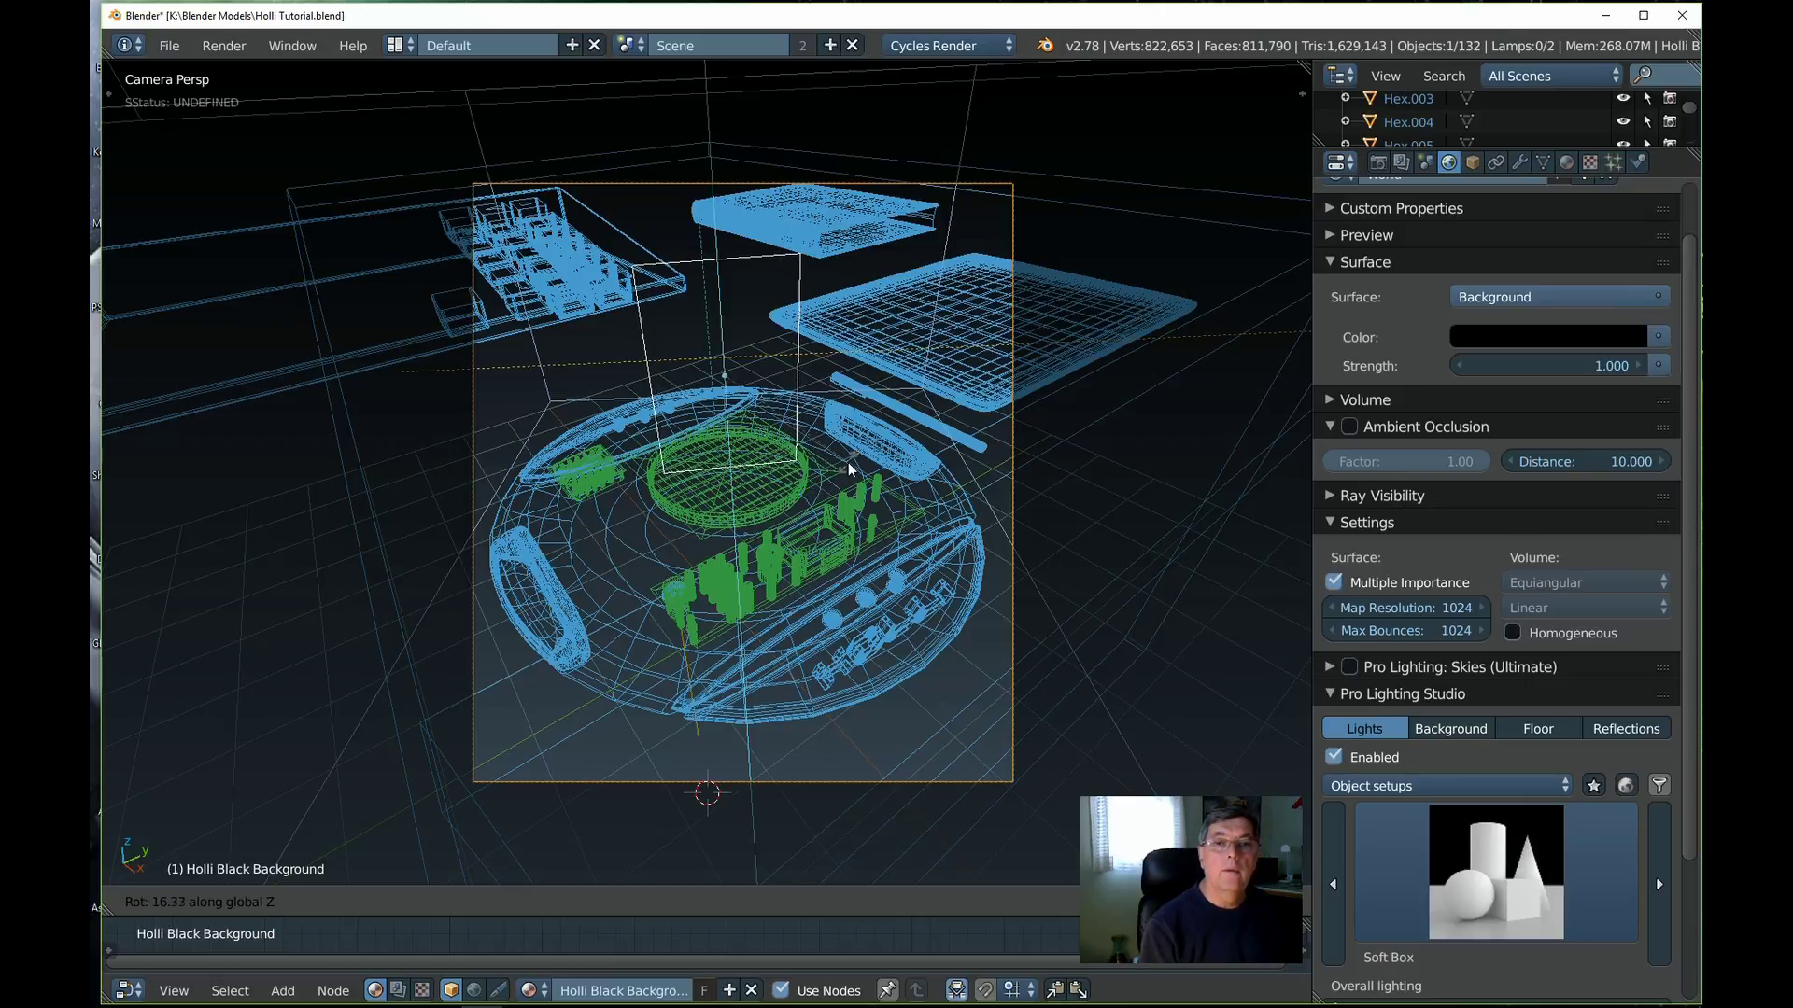
left_click(845, 463)
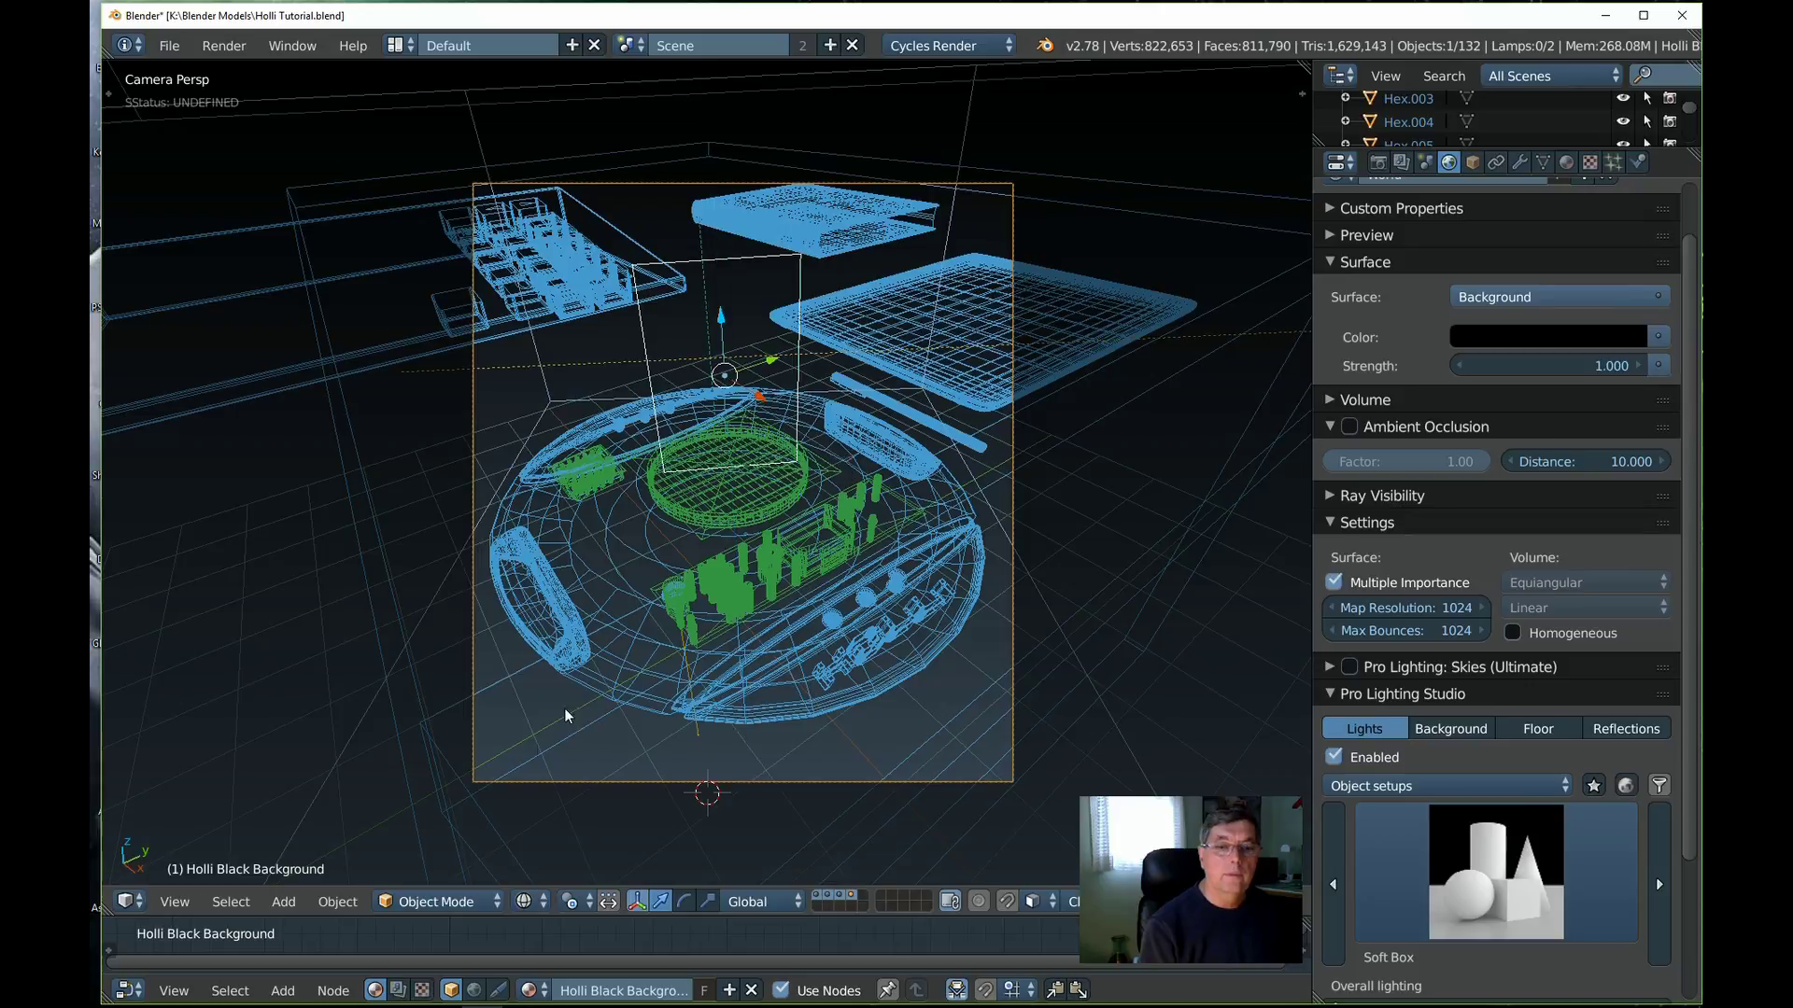
left_click(525, 901)
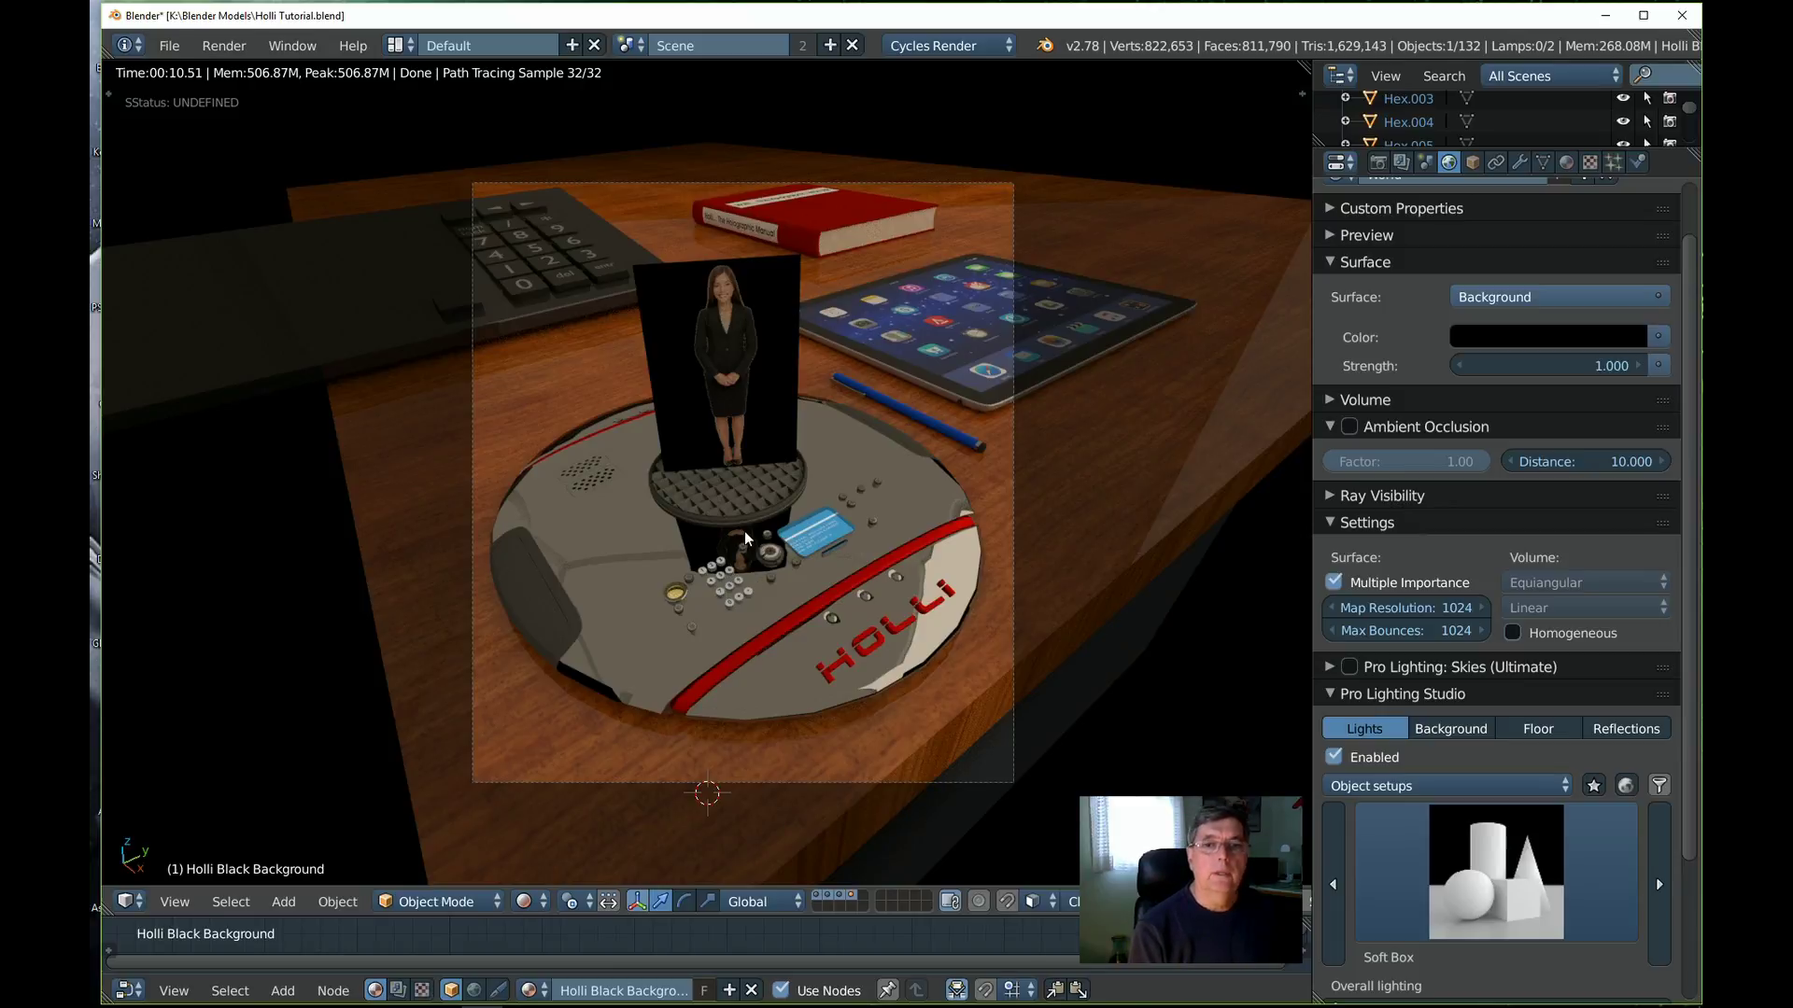
Move the image plane off the grille's centre towards the camera in the wireframe top view, to about X 0.33, Y -0.21
key("KP_7")
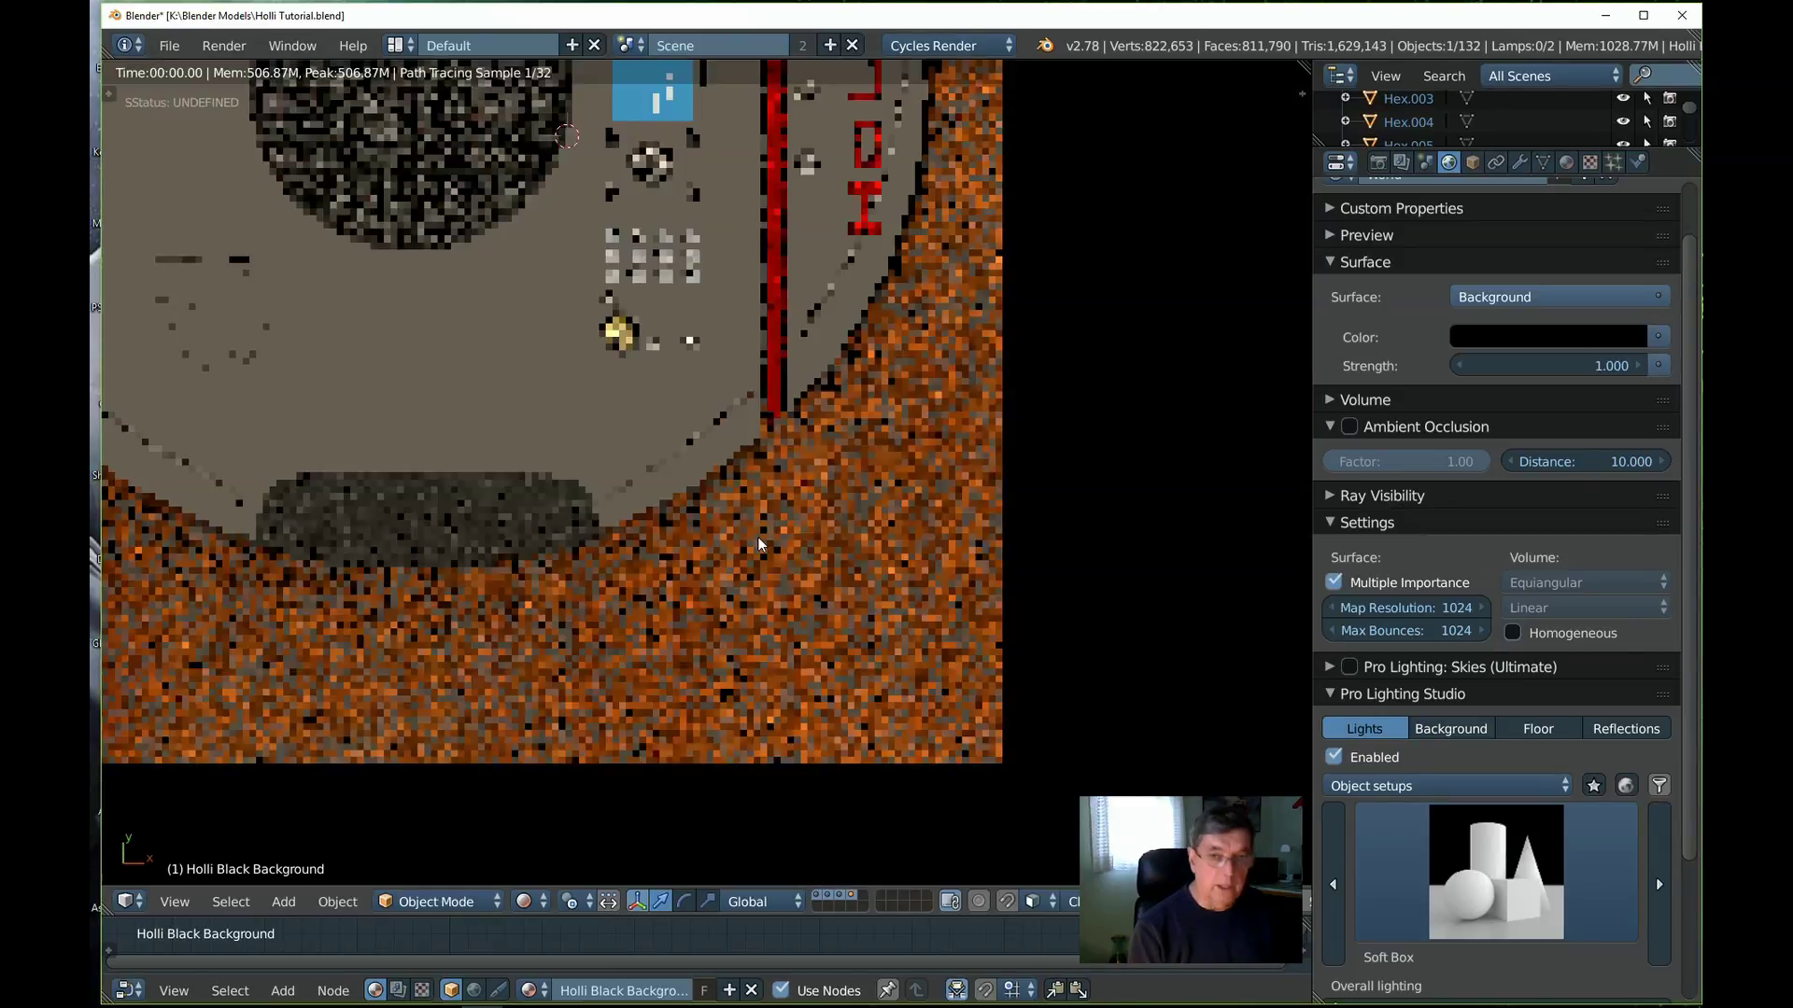
scroll(635, 474, "down", 8)
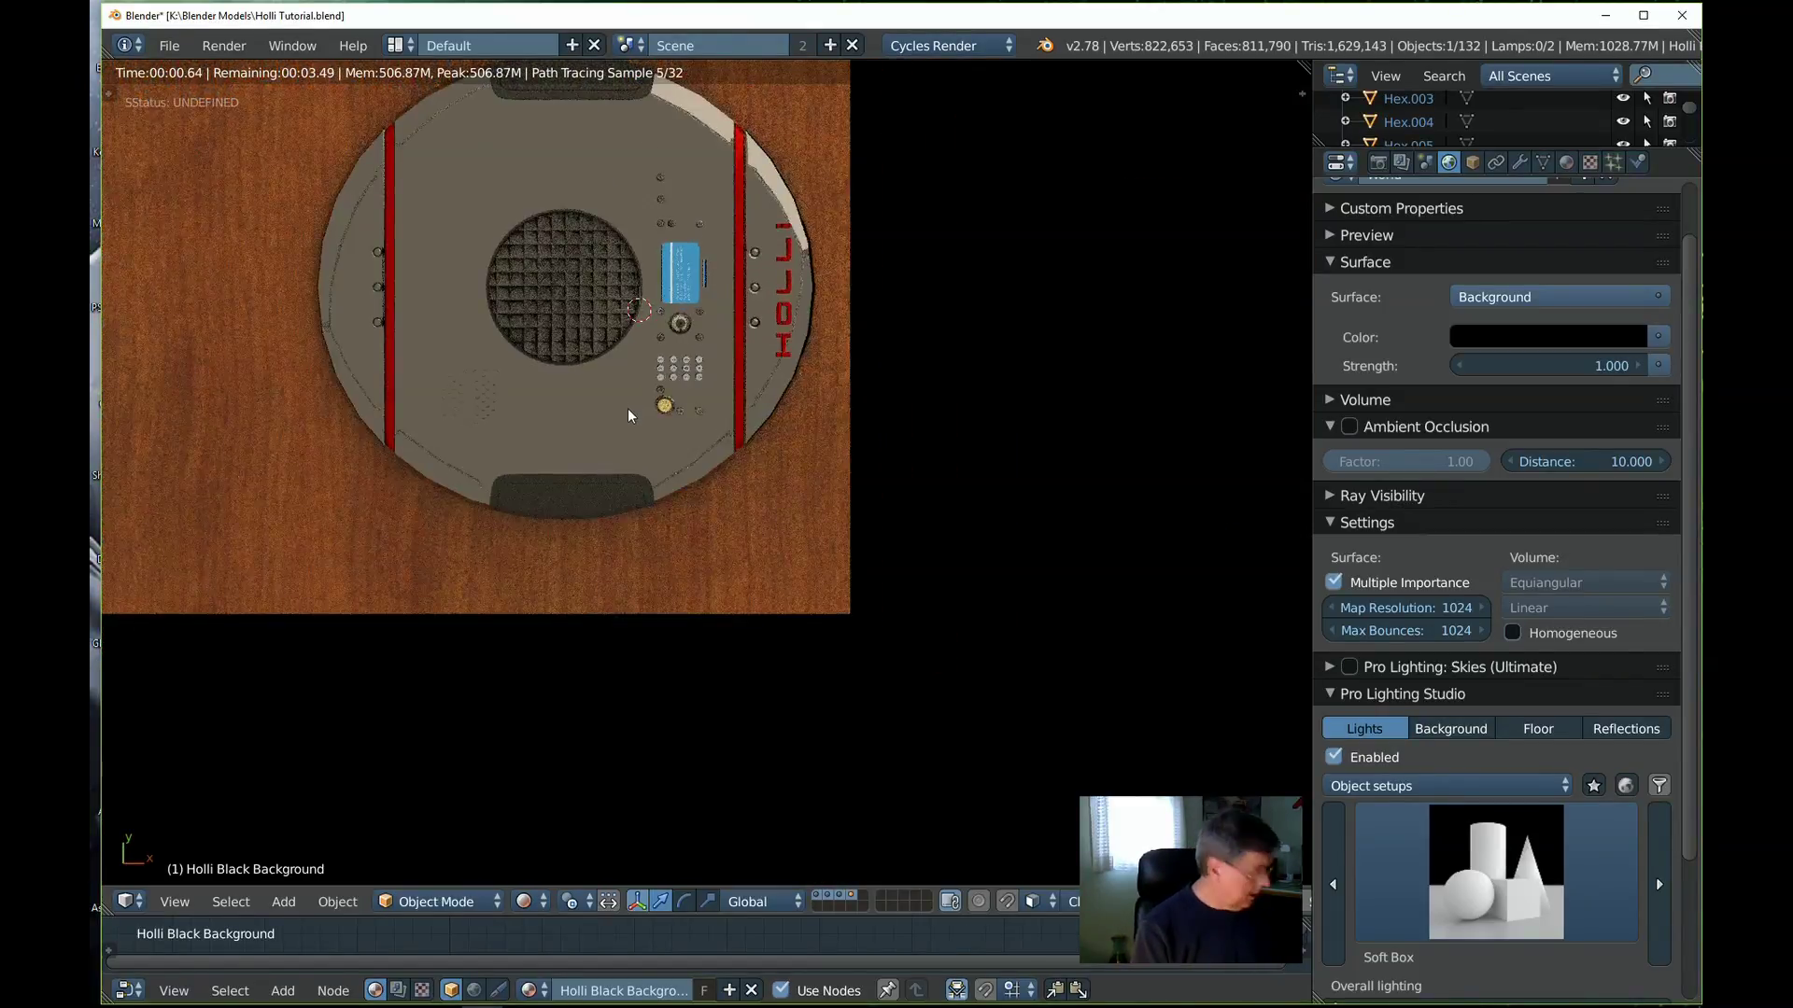
key("z")
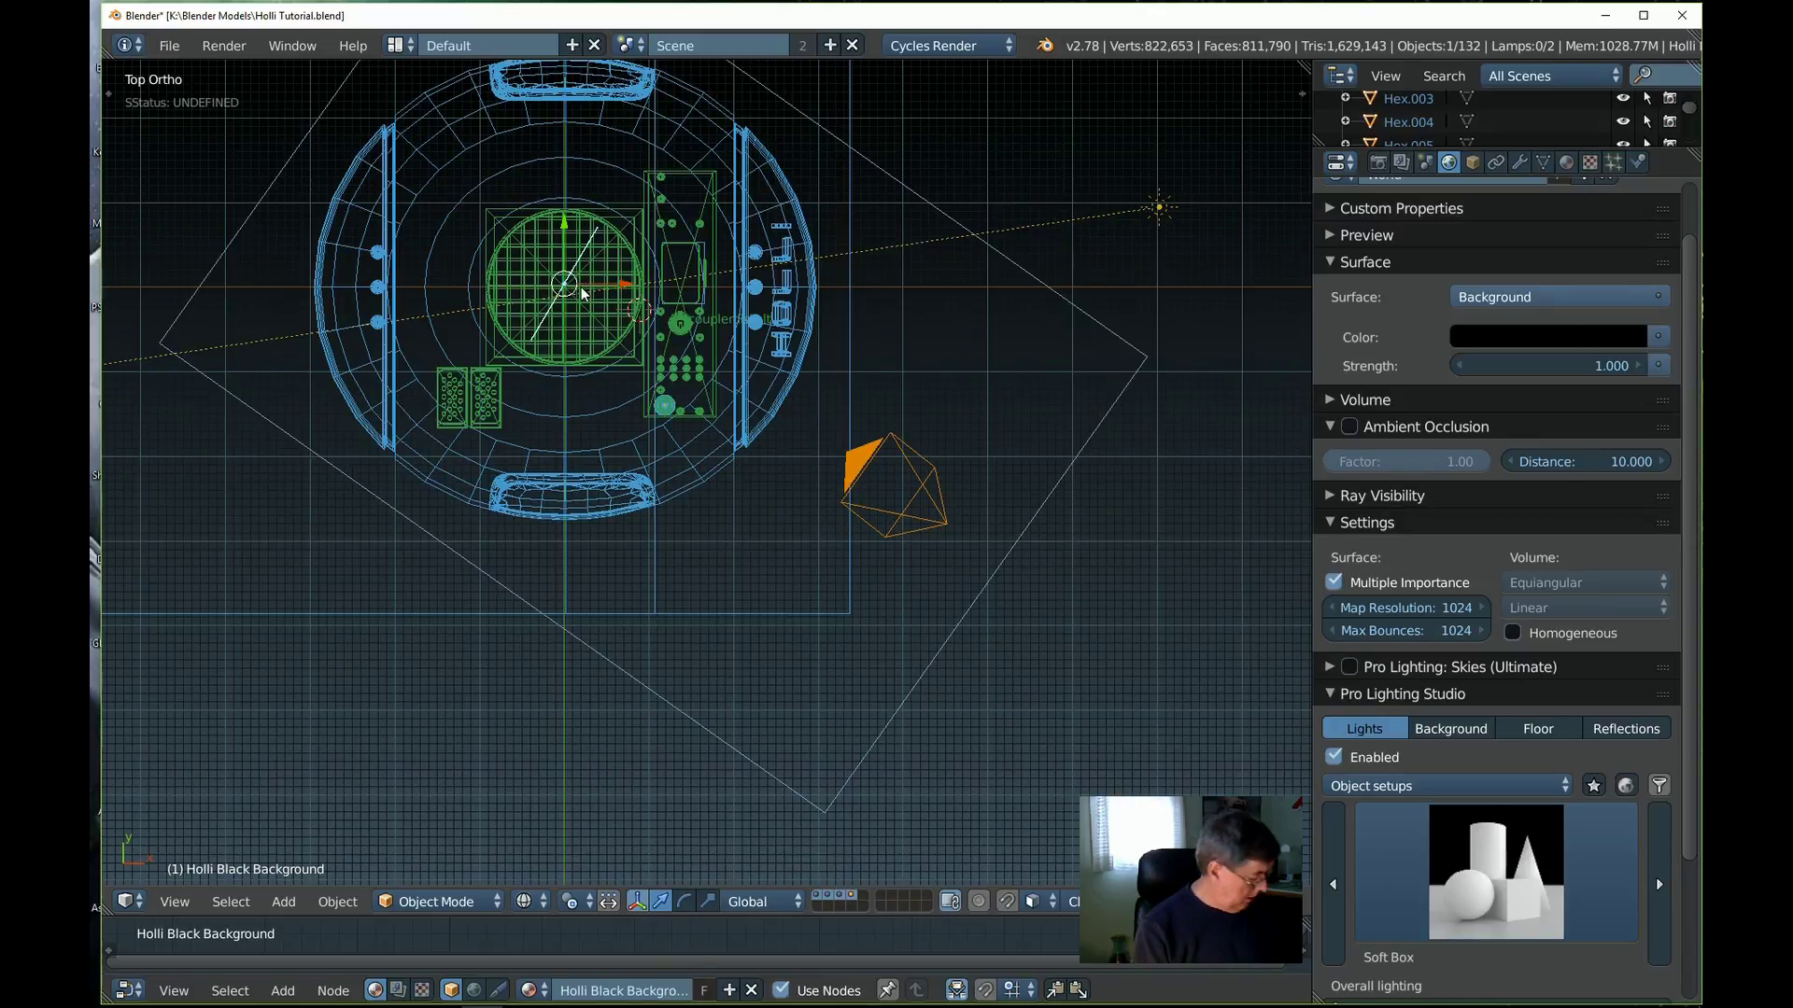
key("g")
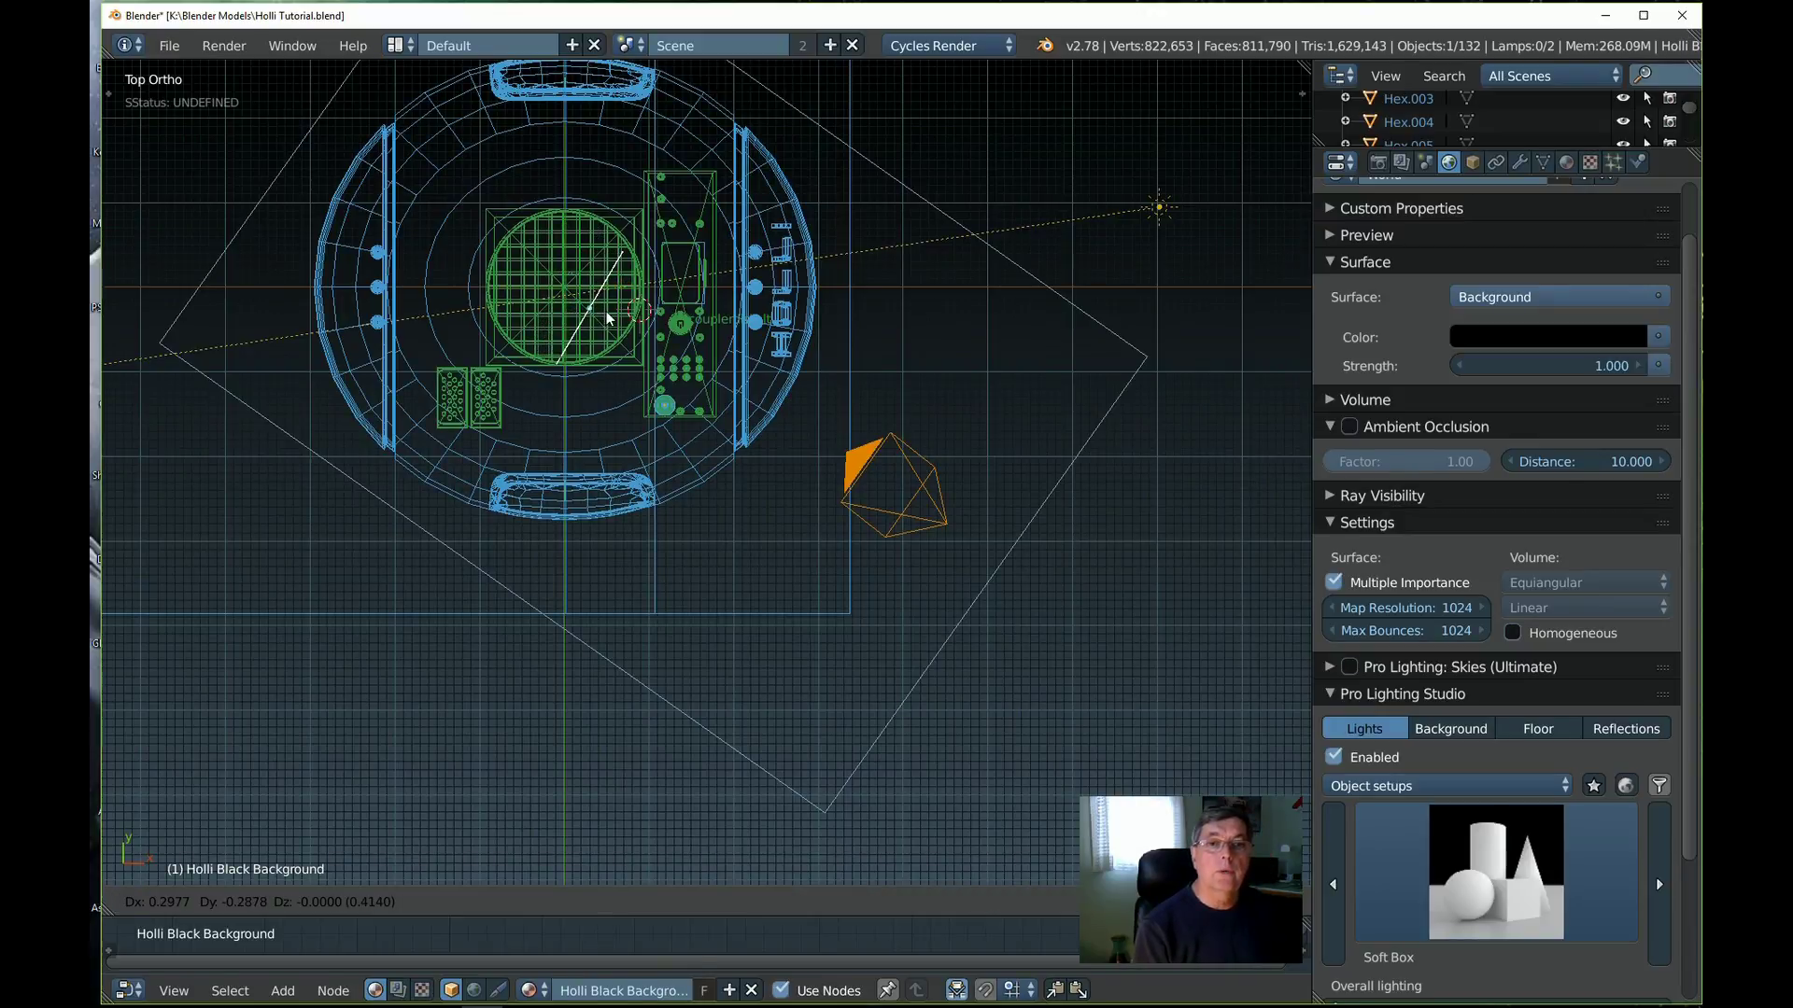
left_click(612, 315)
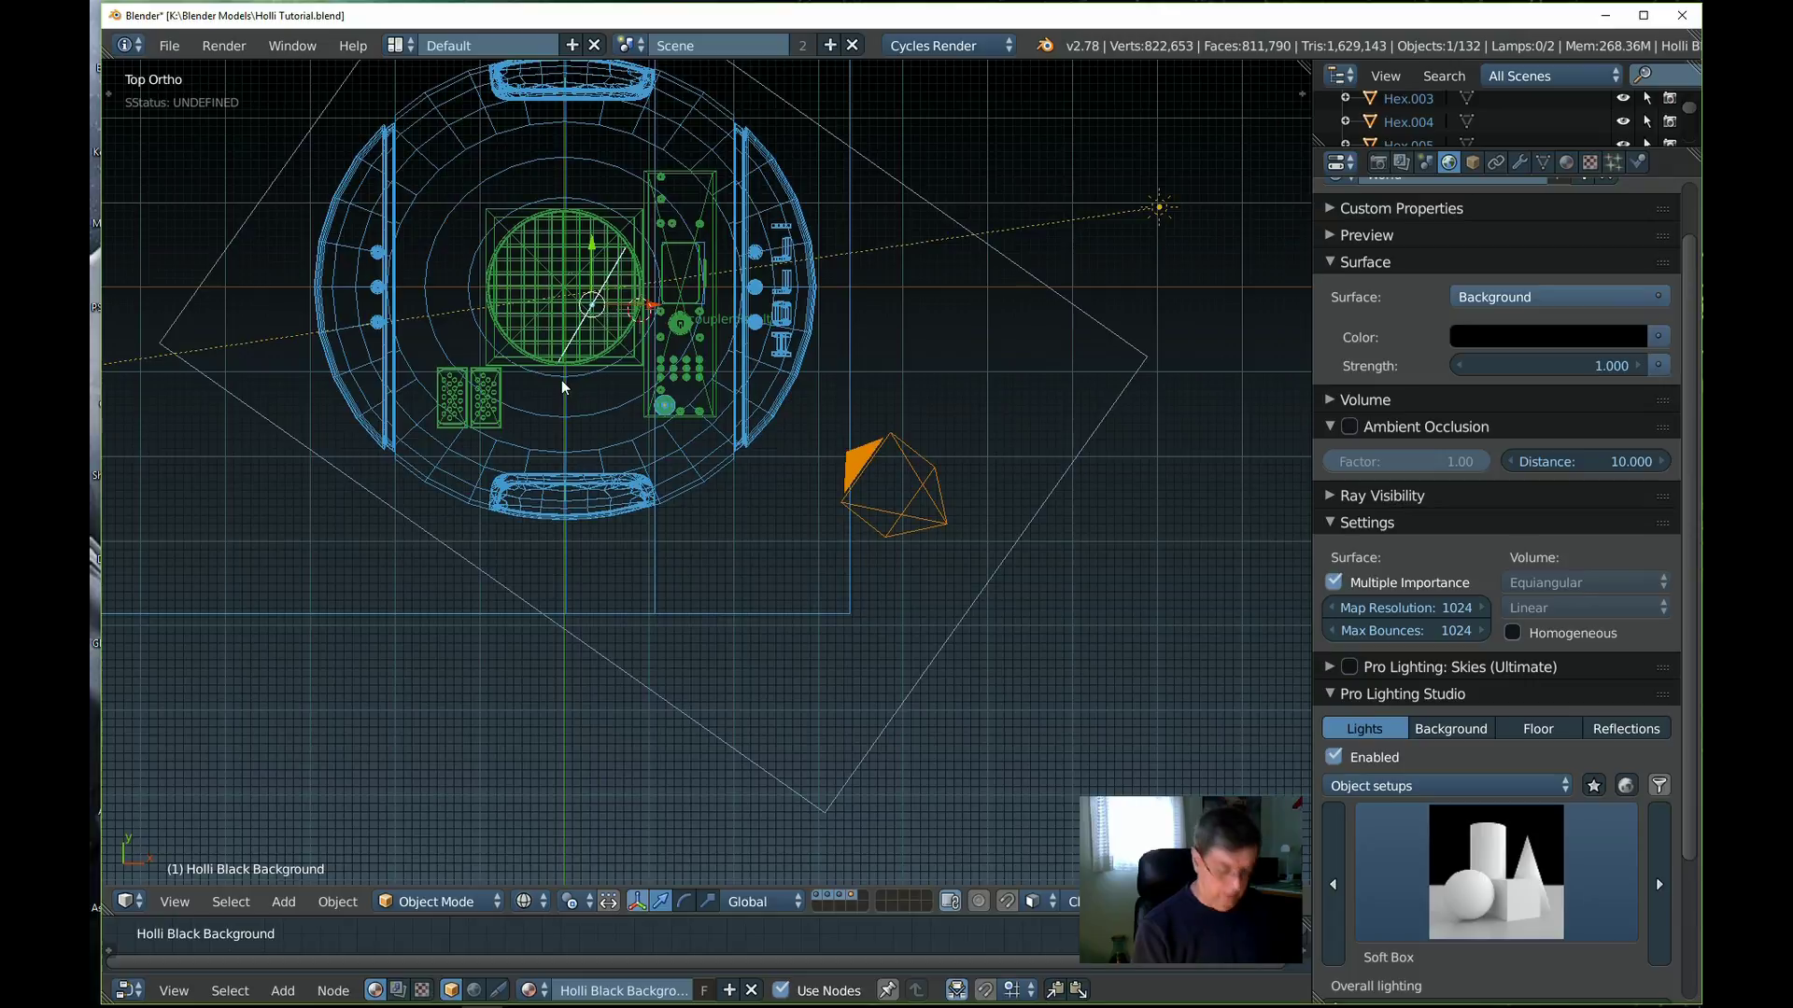
Preview the moved image plane rendered through the camera, look over its object properties, and return the view to wireframe
key("KP_0")
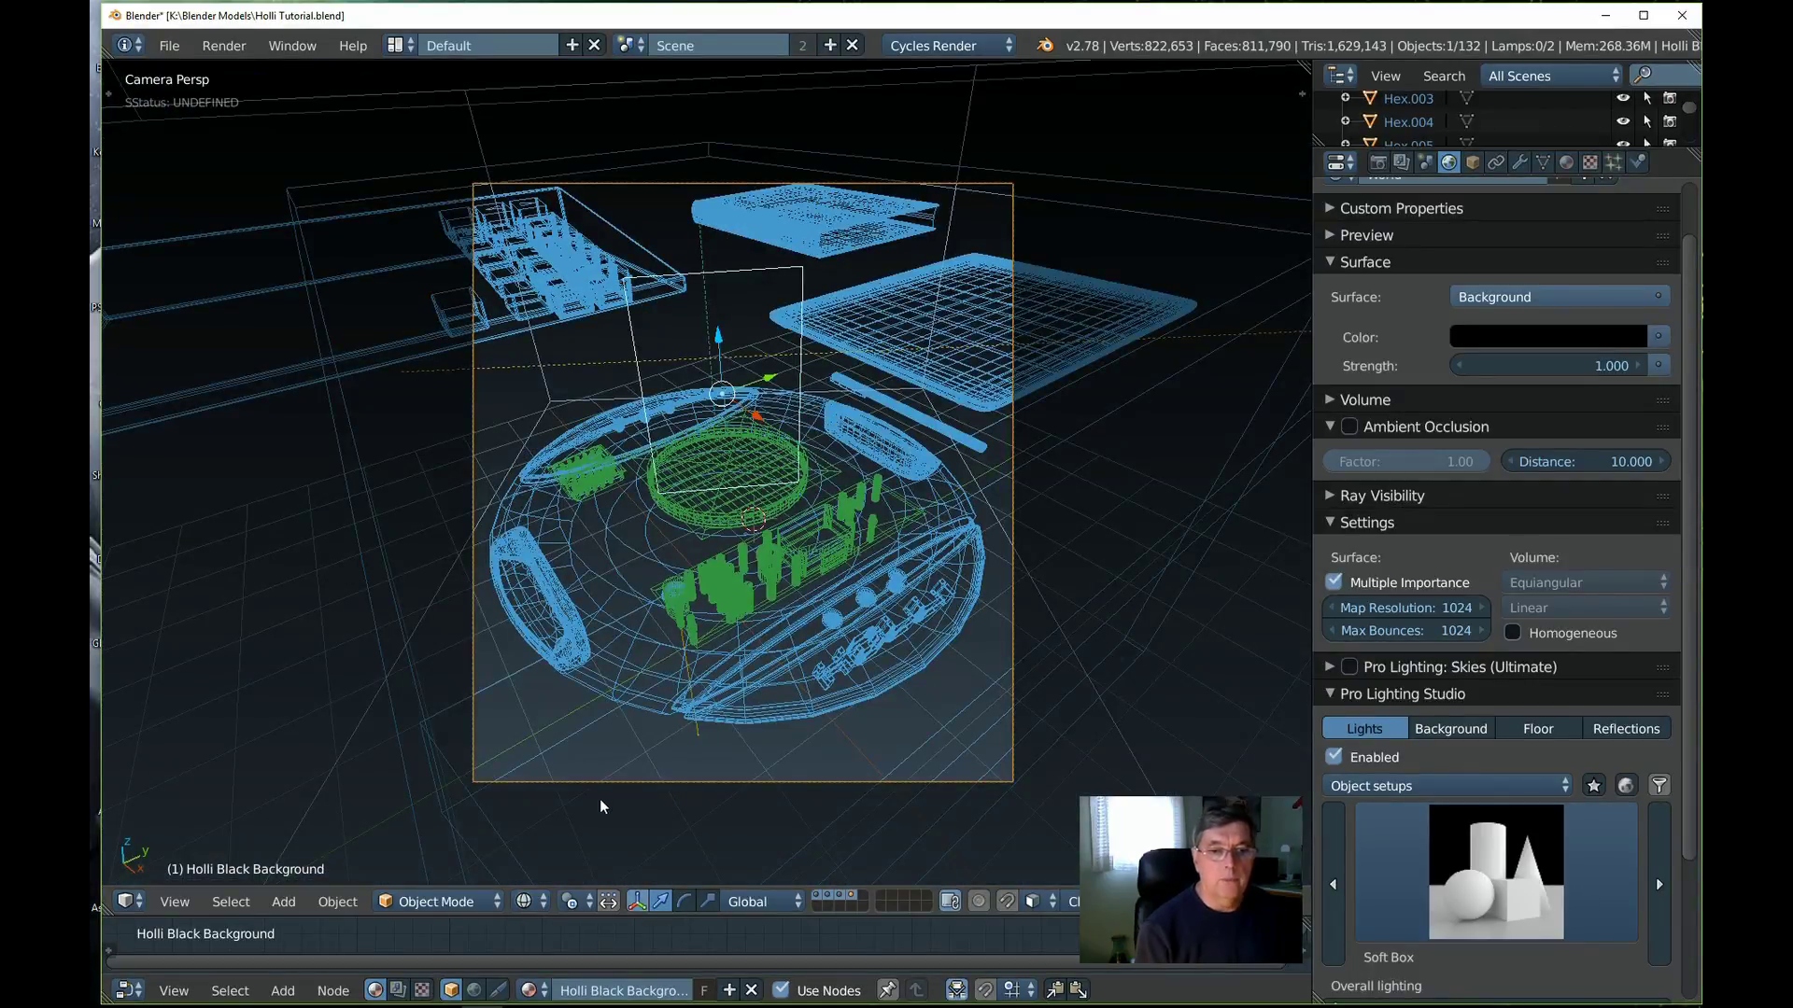
left_click(536, 902)
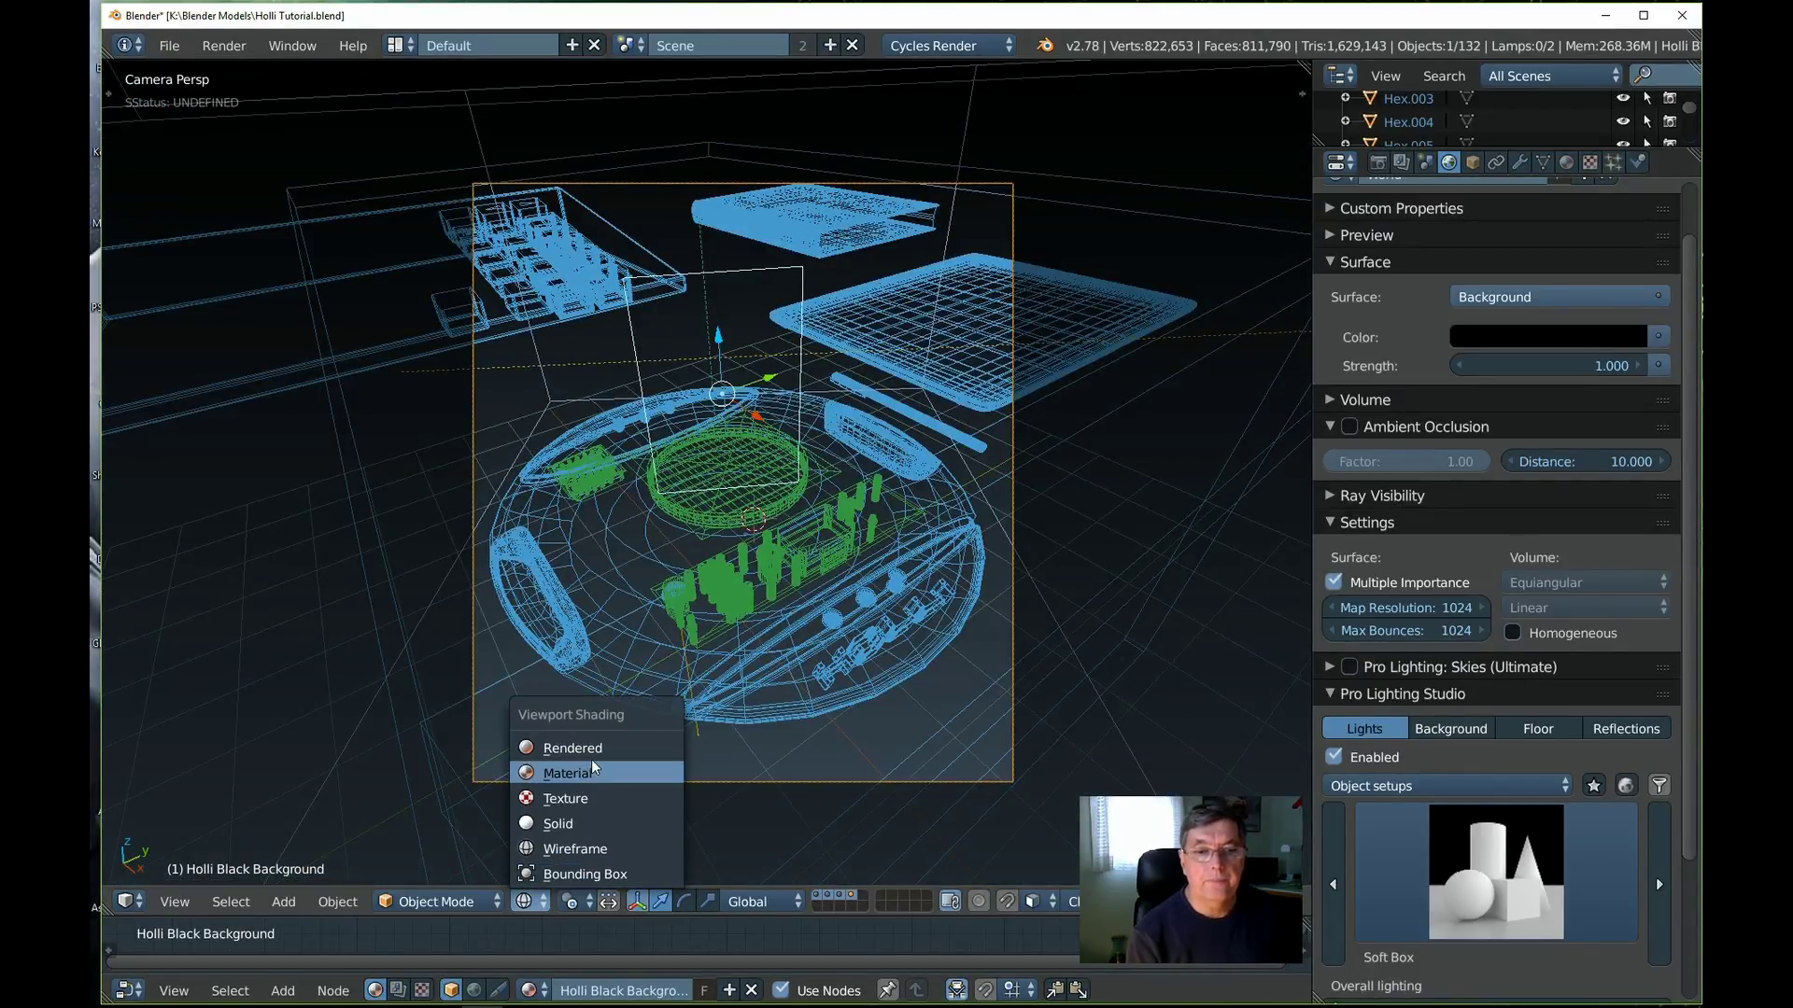
left_click(598, 749)
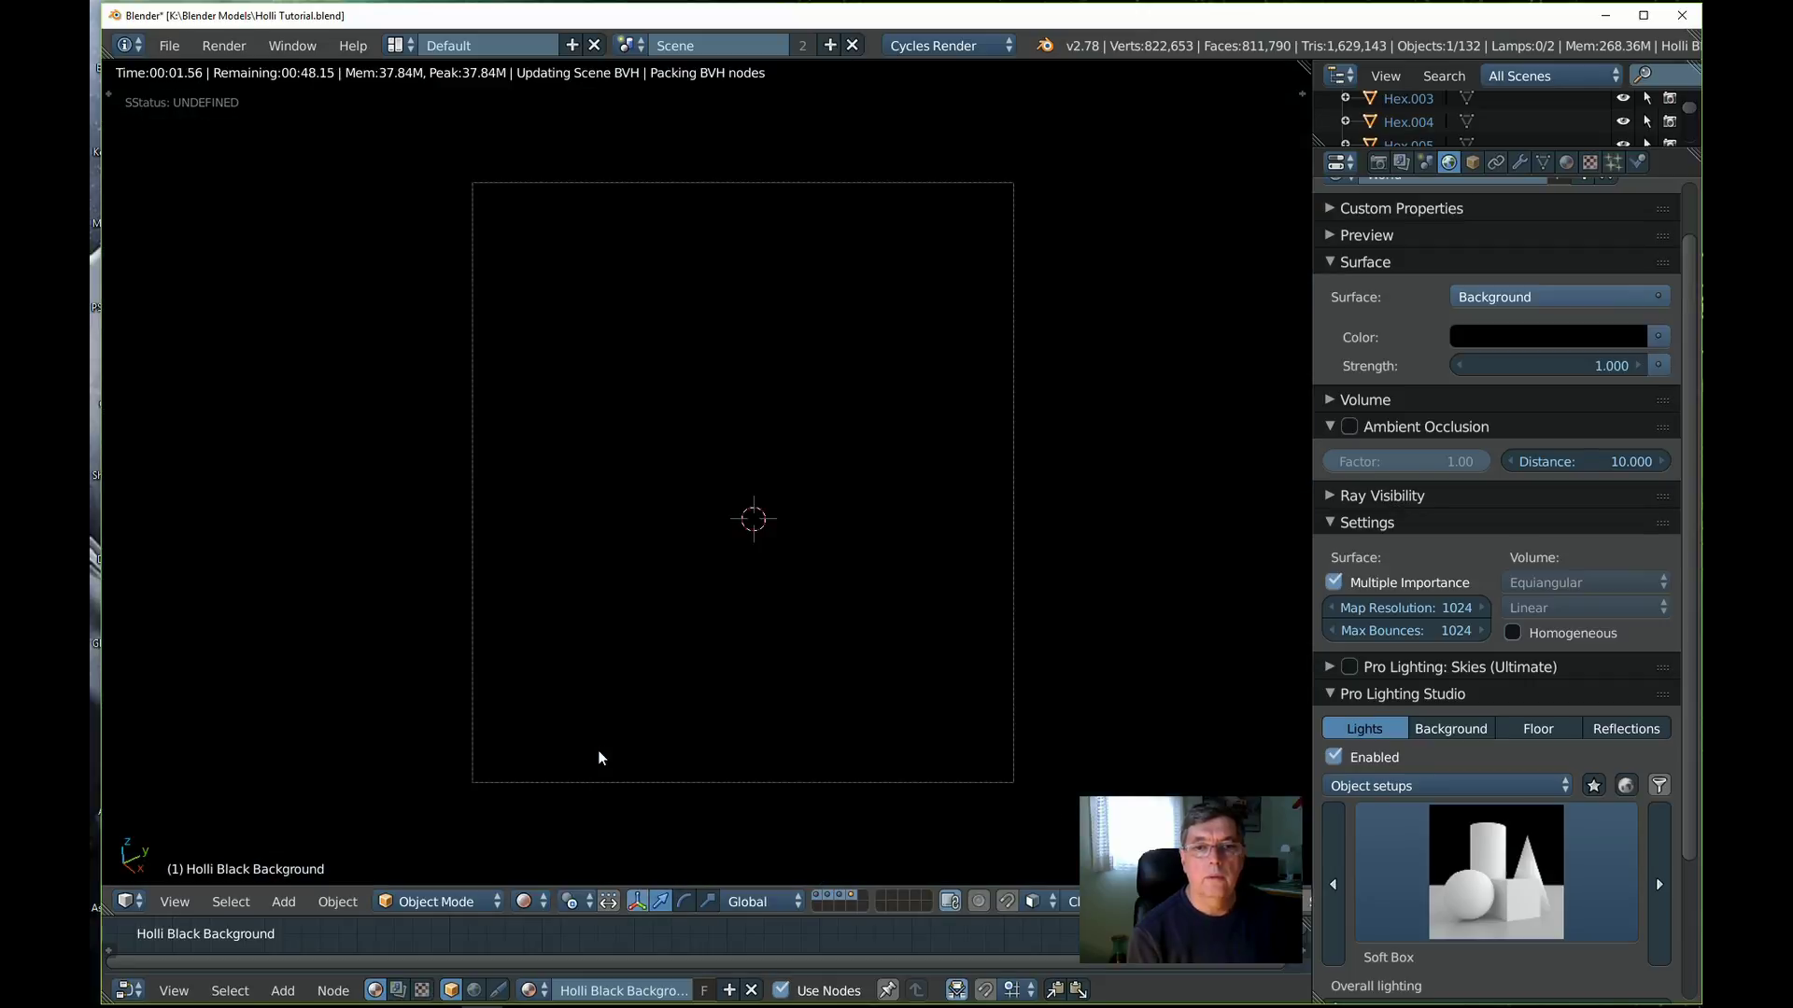
left_click(1048, 809)
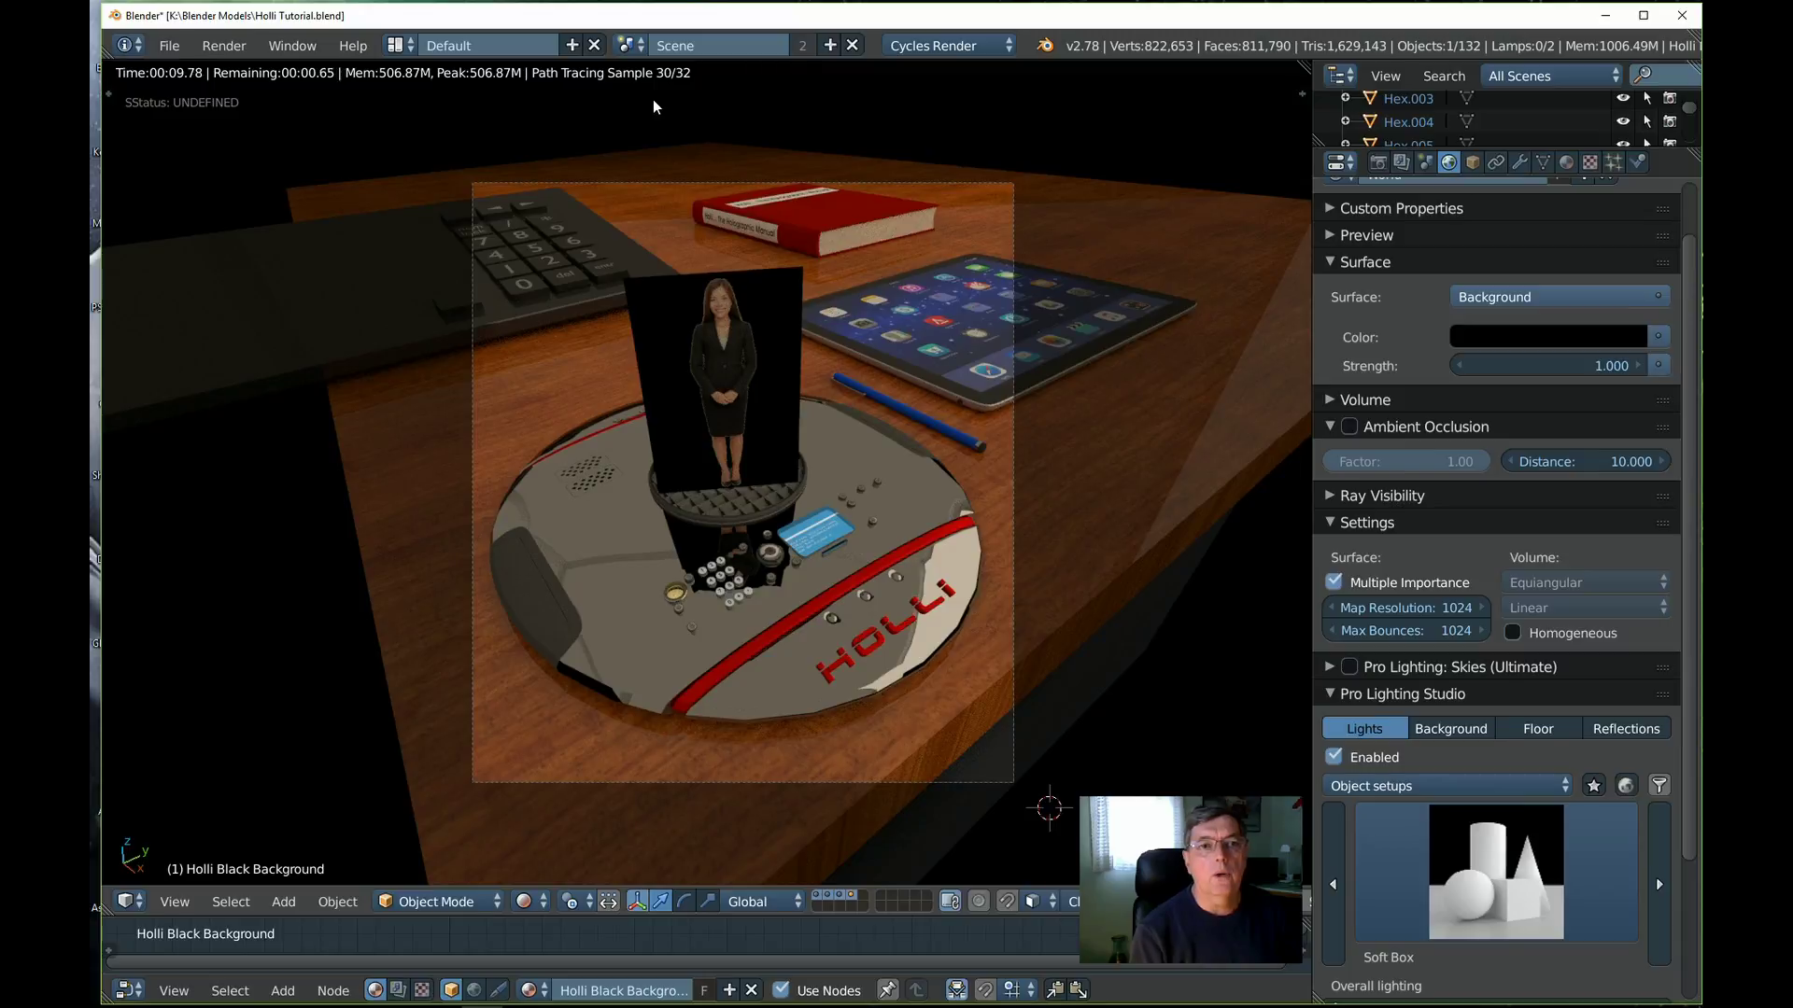
left_click(1472, 163)
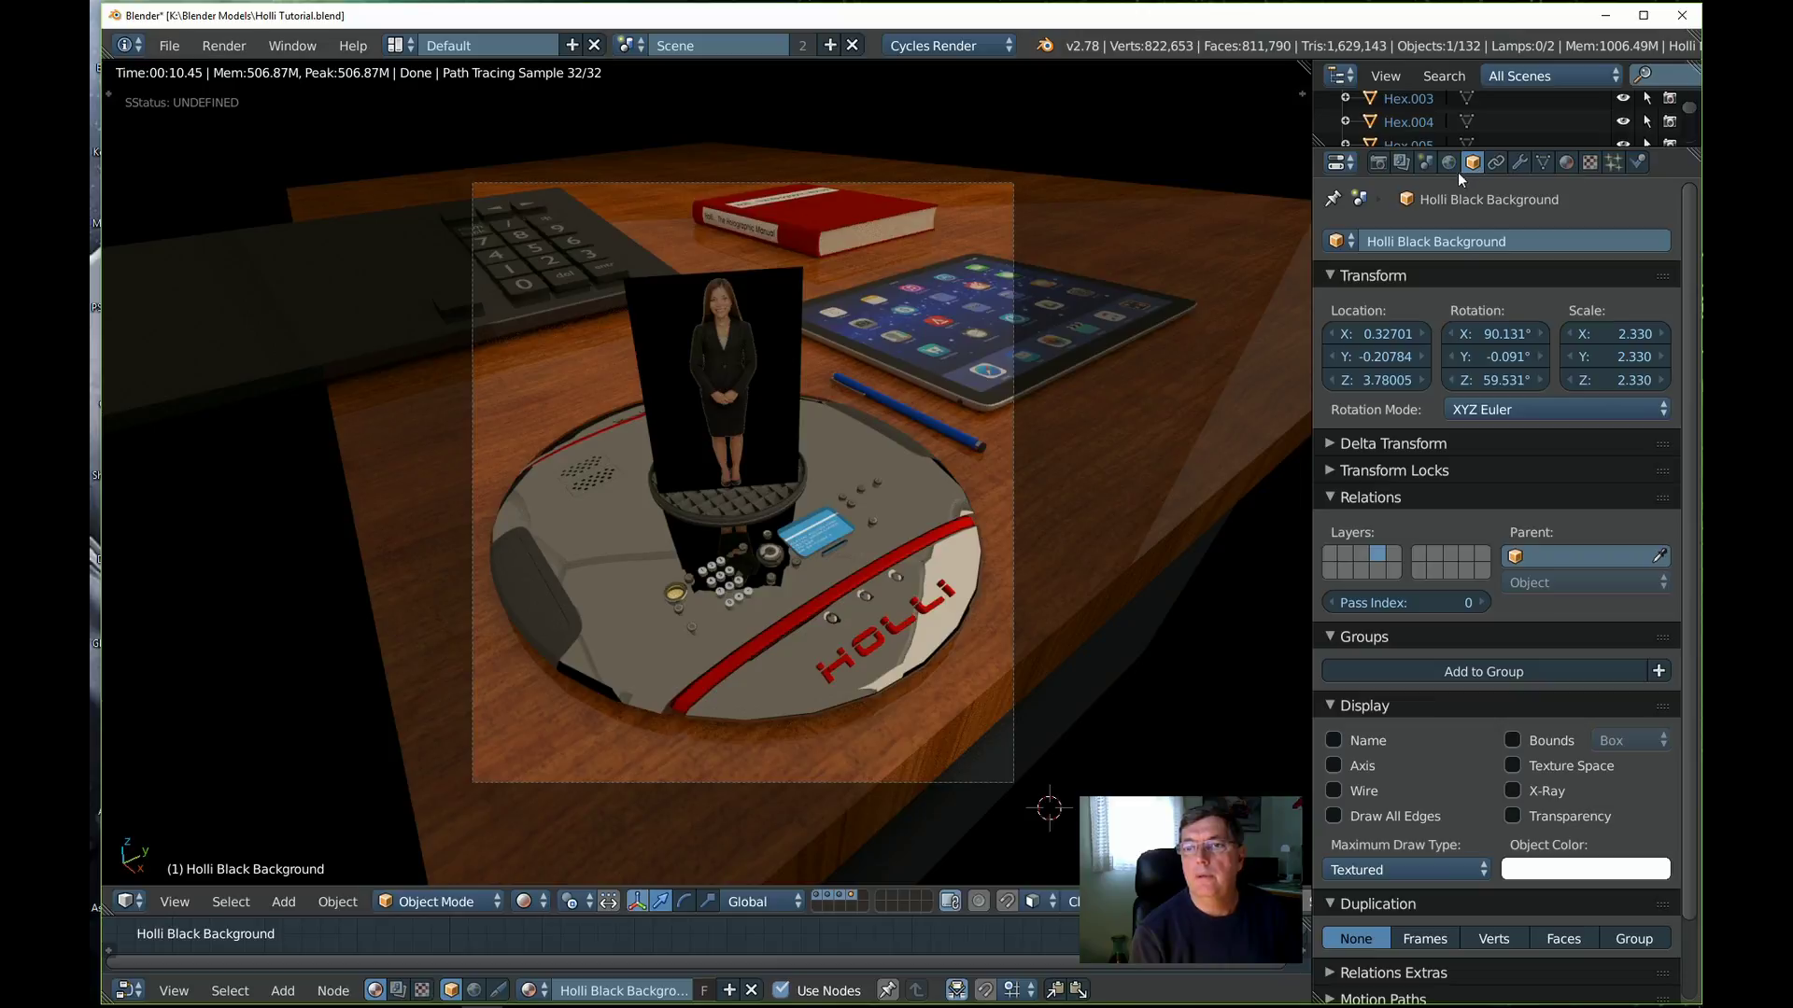
scroll(1362, 641, "down", 3)
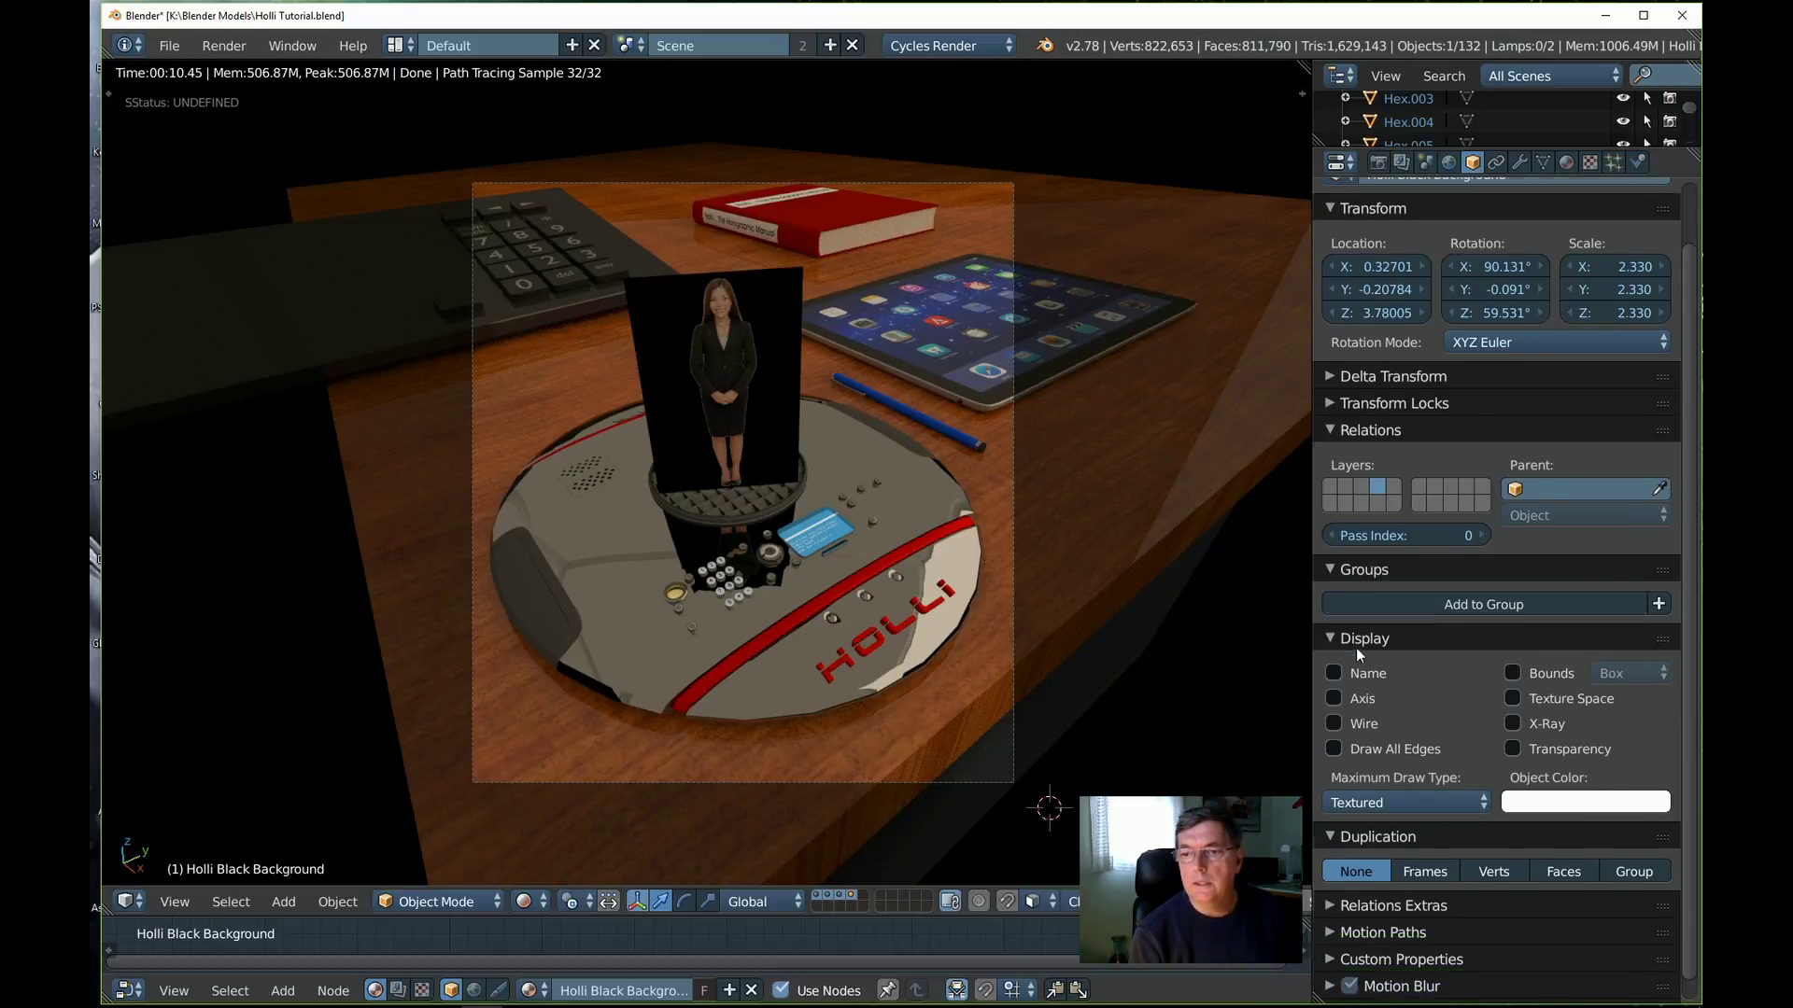
scroll(1354, 657, "up", 3)
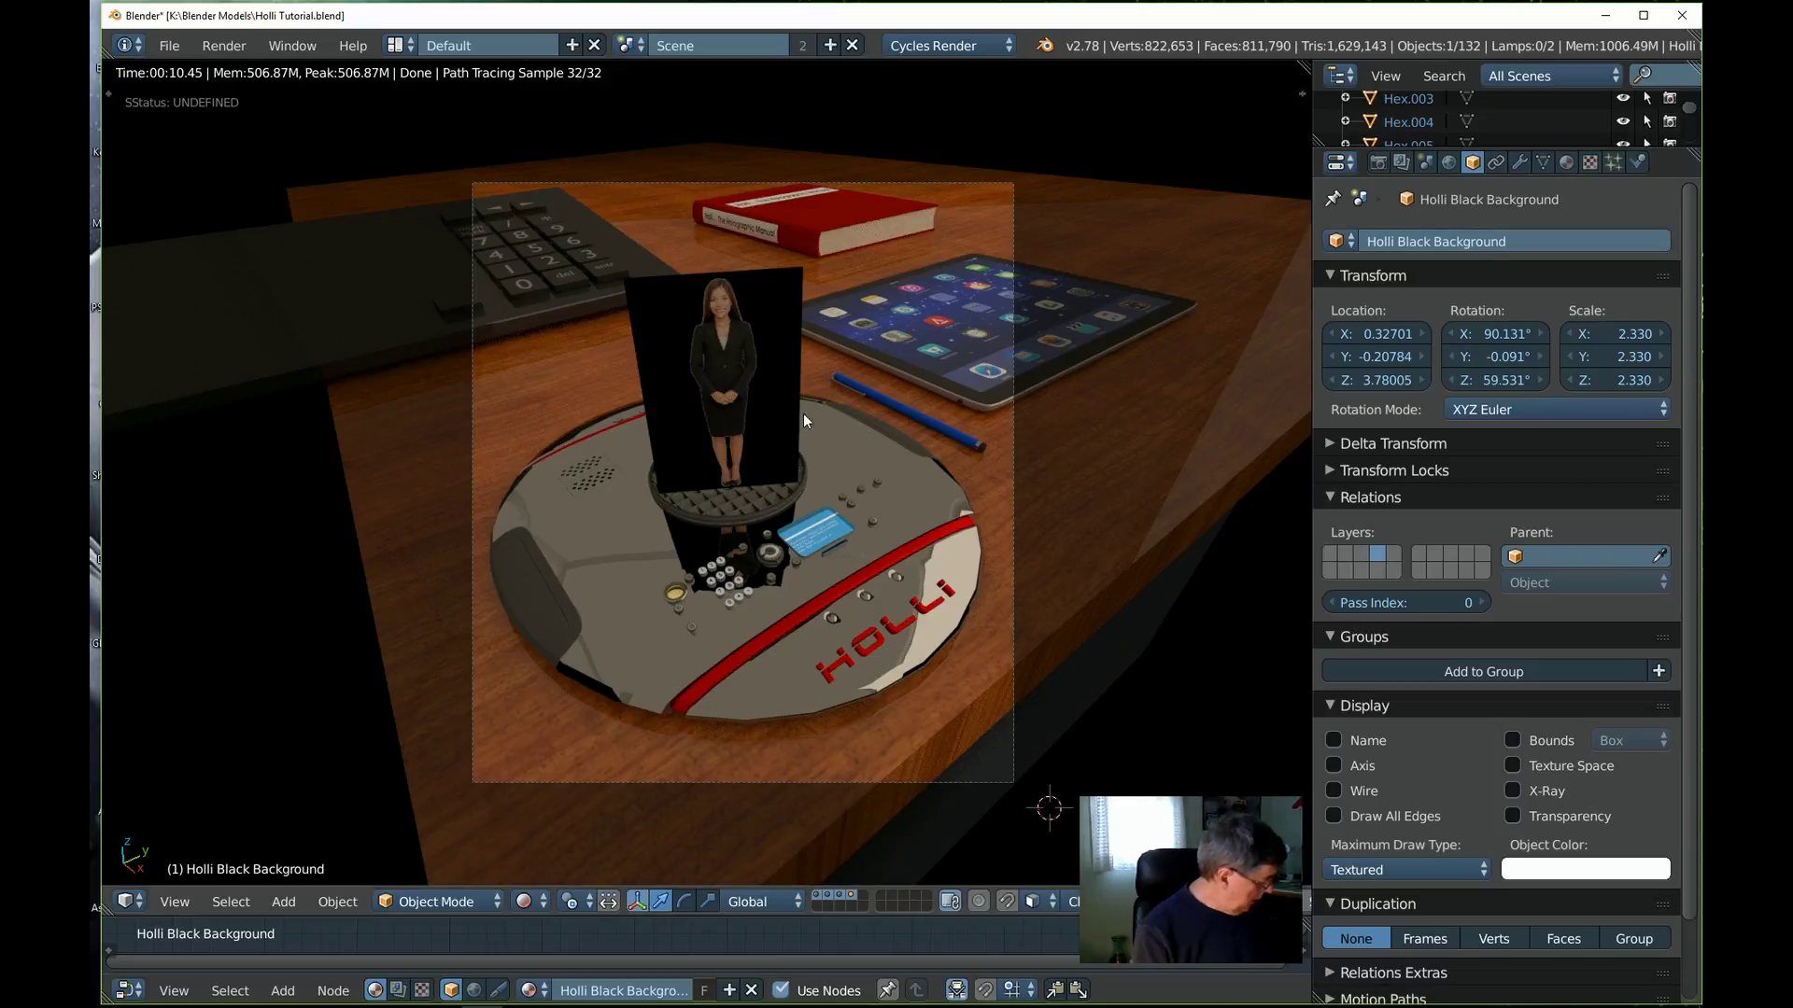
key("z")
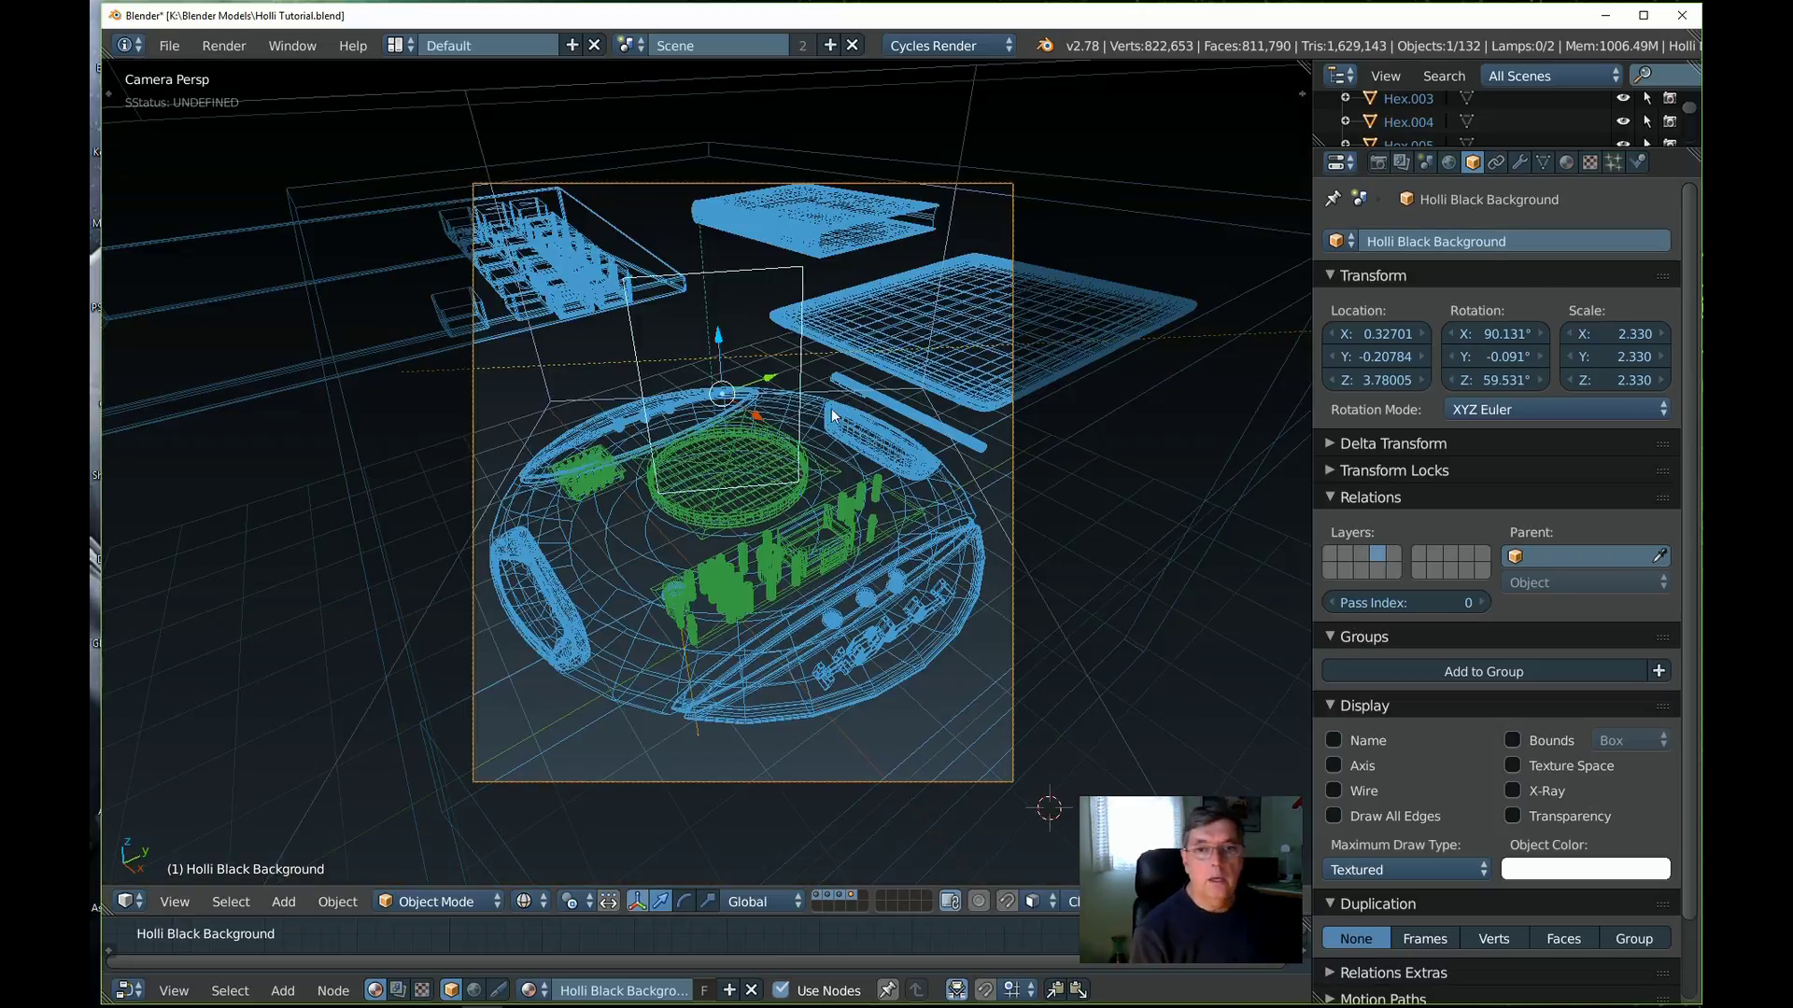
Show the image plane's material, enlarge the node editor, and widen and space out the Image Texture and Material Output nodes
left_click(1567, 163)
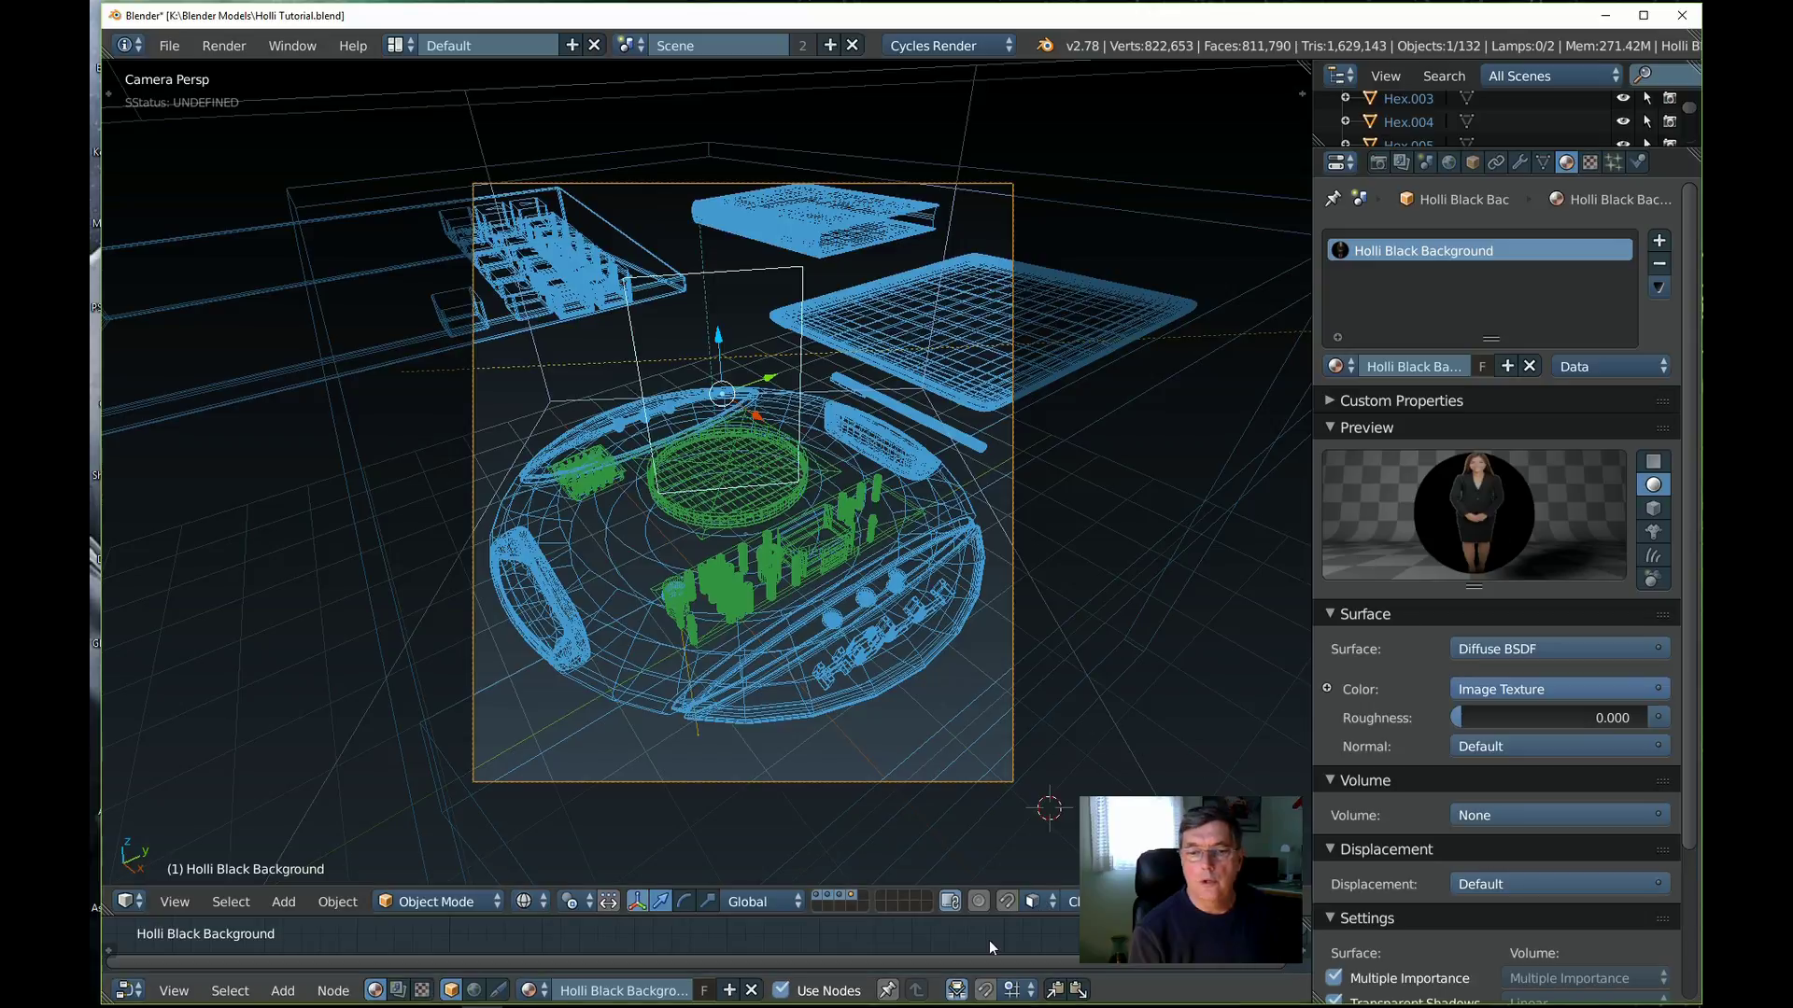
left_click_drag(1017, 918, 1008, 614)
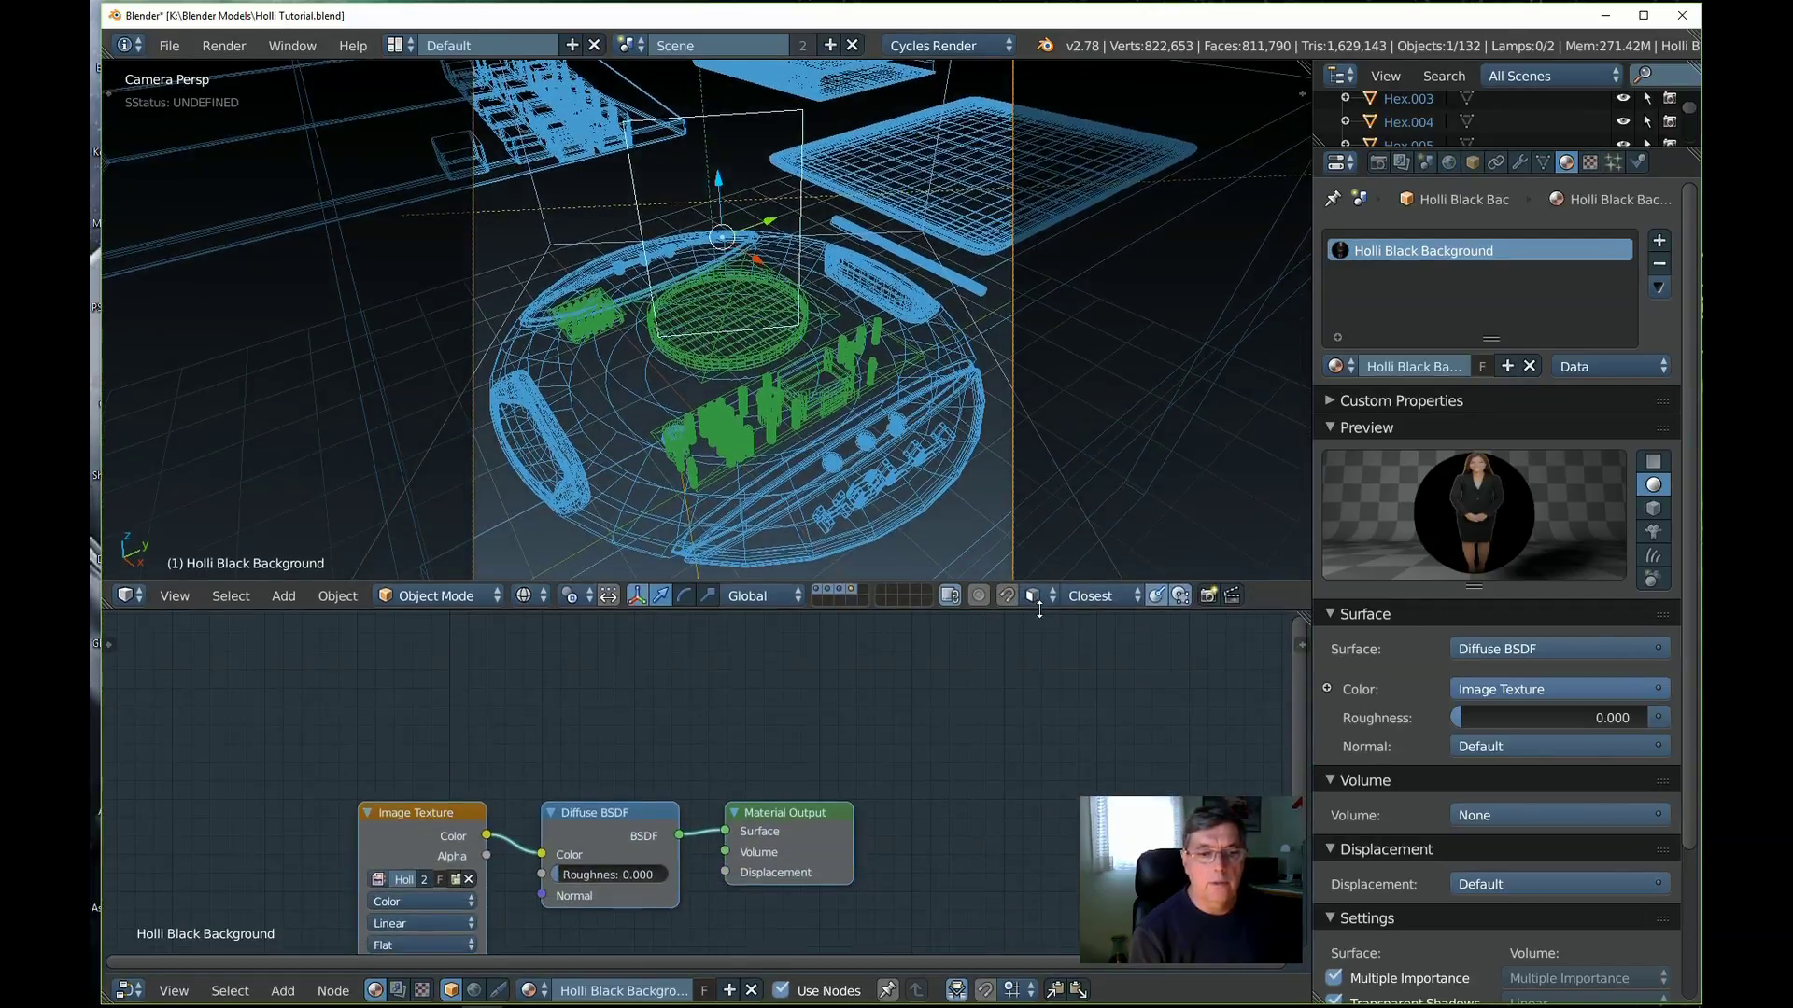
middle_click_drag(885, 747, 895, 672)
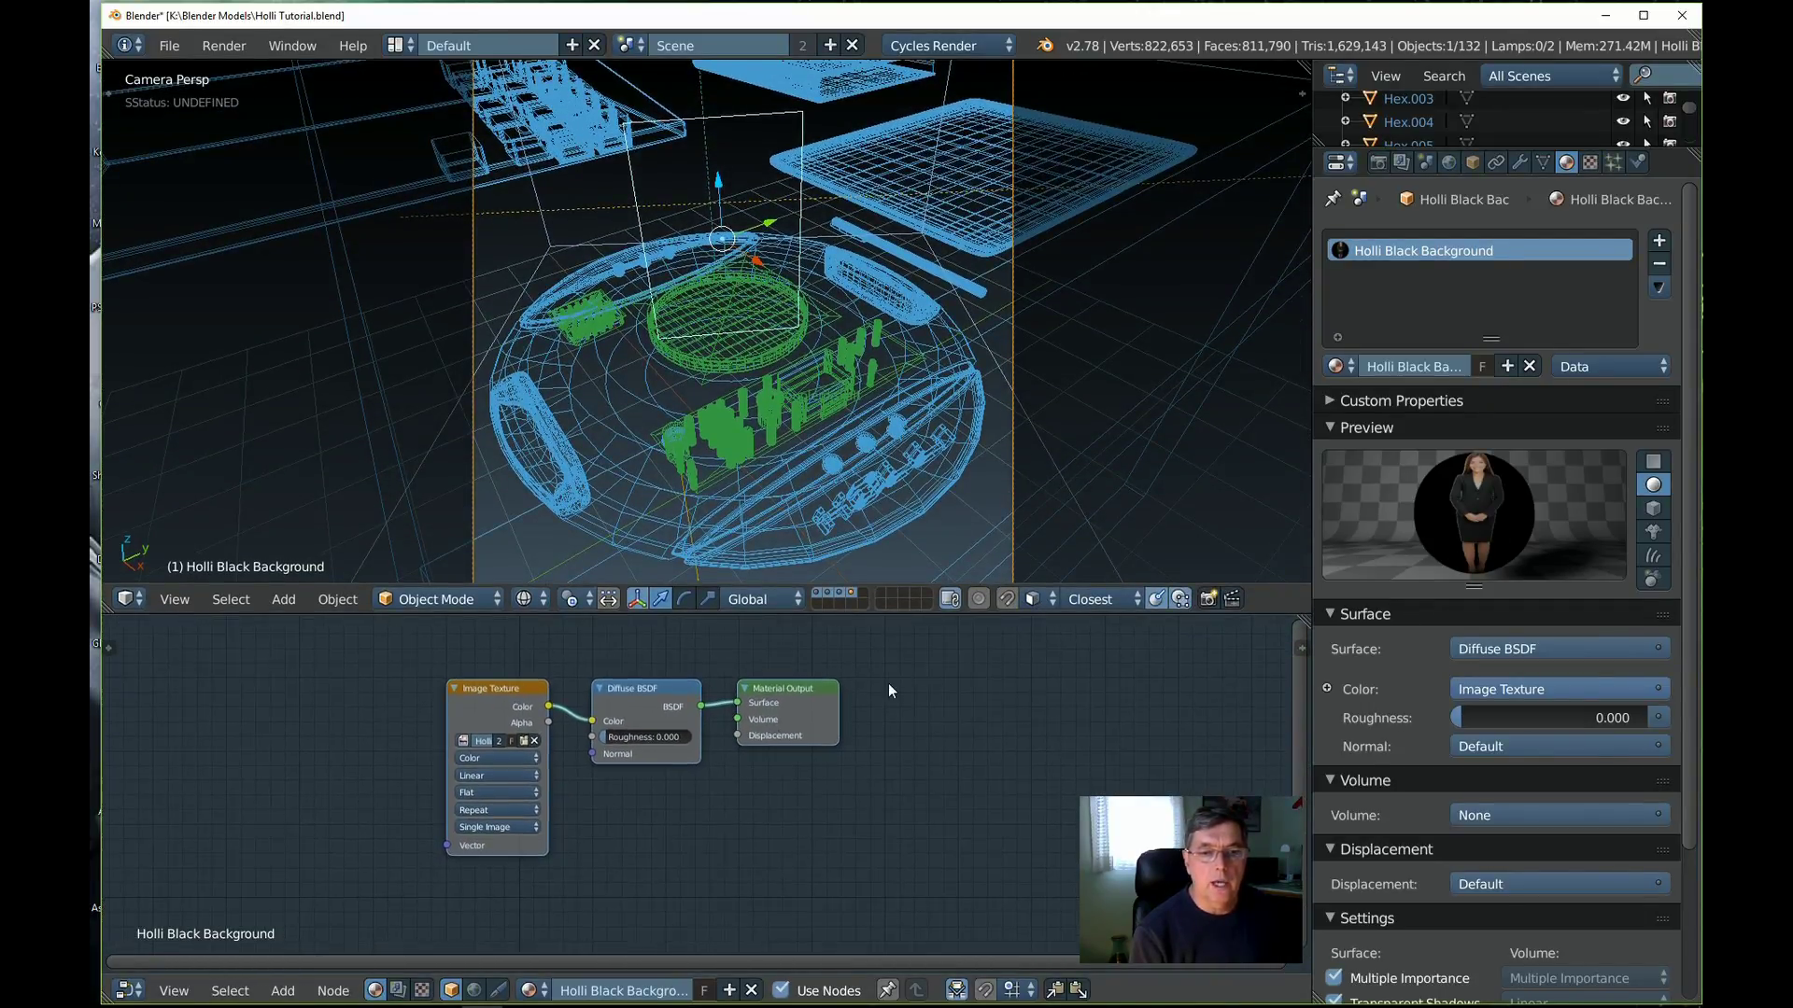
left_click_drag(448, 735, 303, 723)
left_click_drag(460, 689, 420, 667)
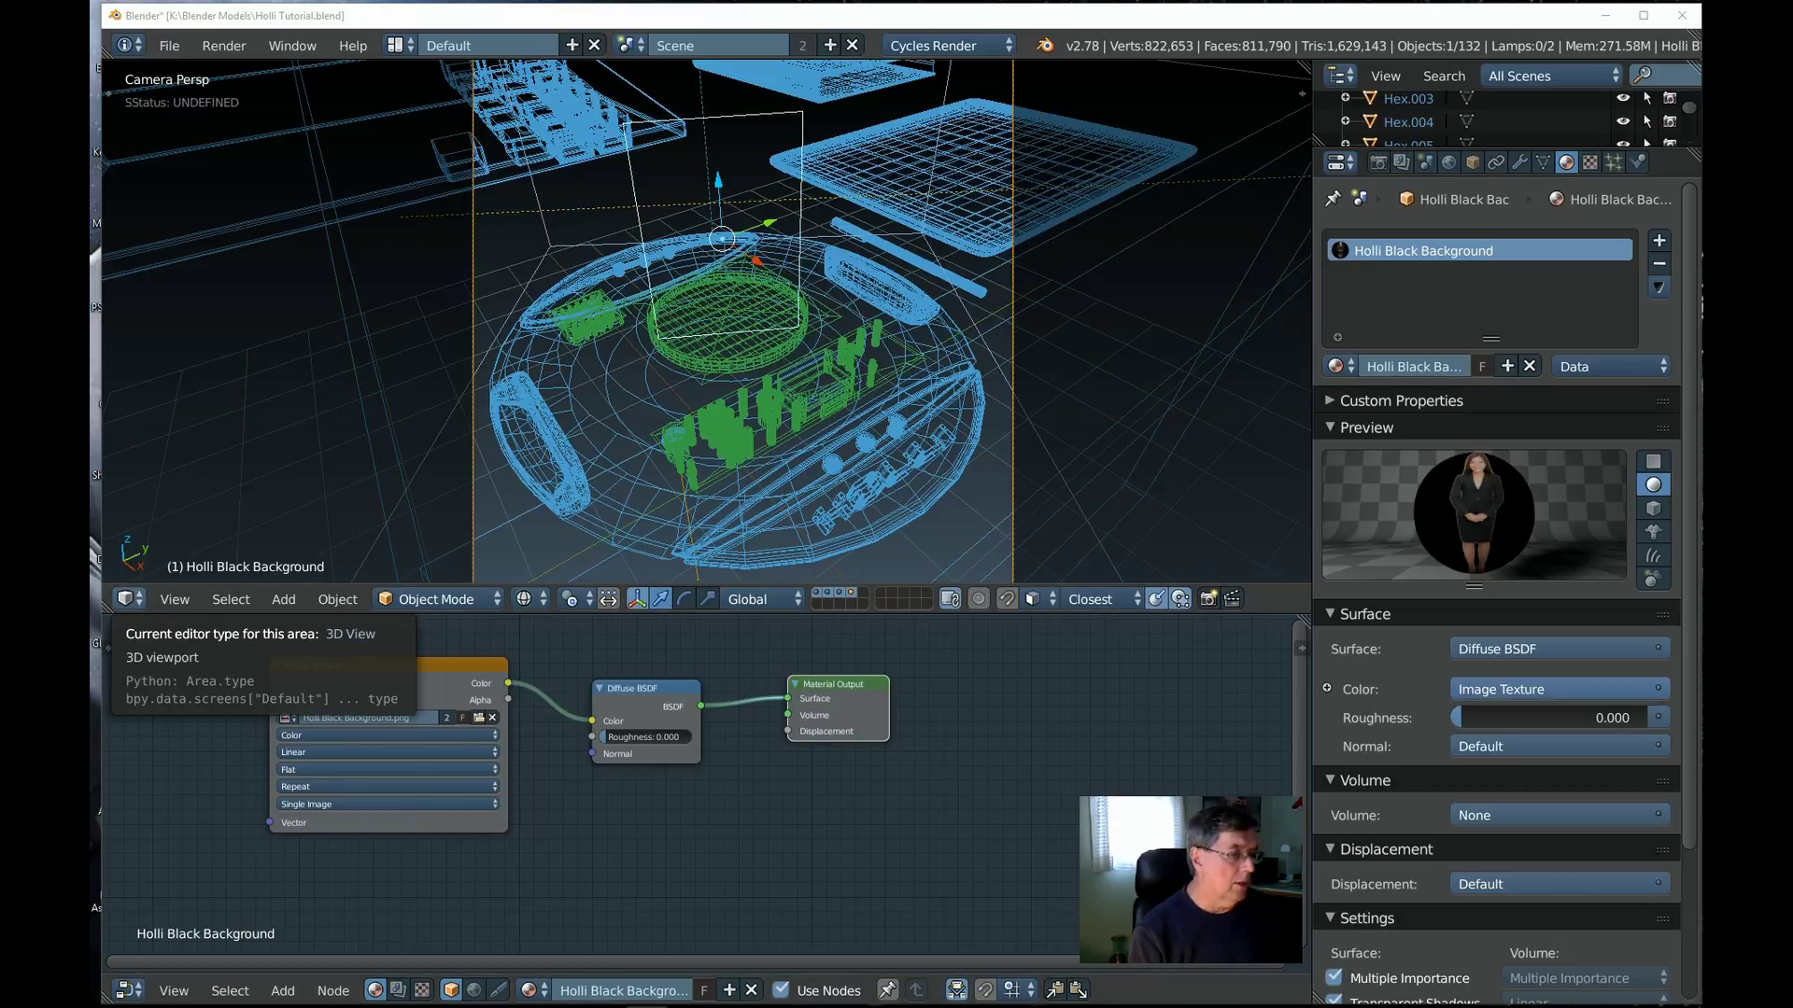
middle_click_drag(305, 675, 361, 773)
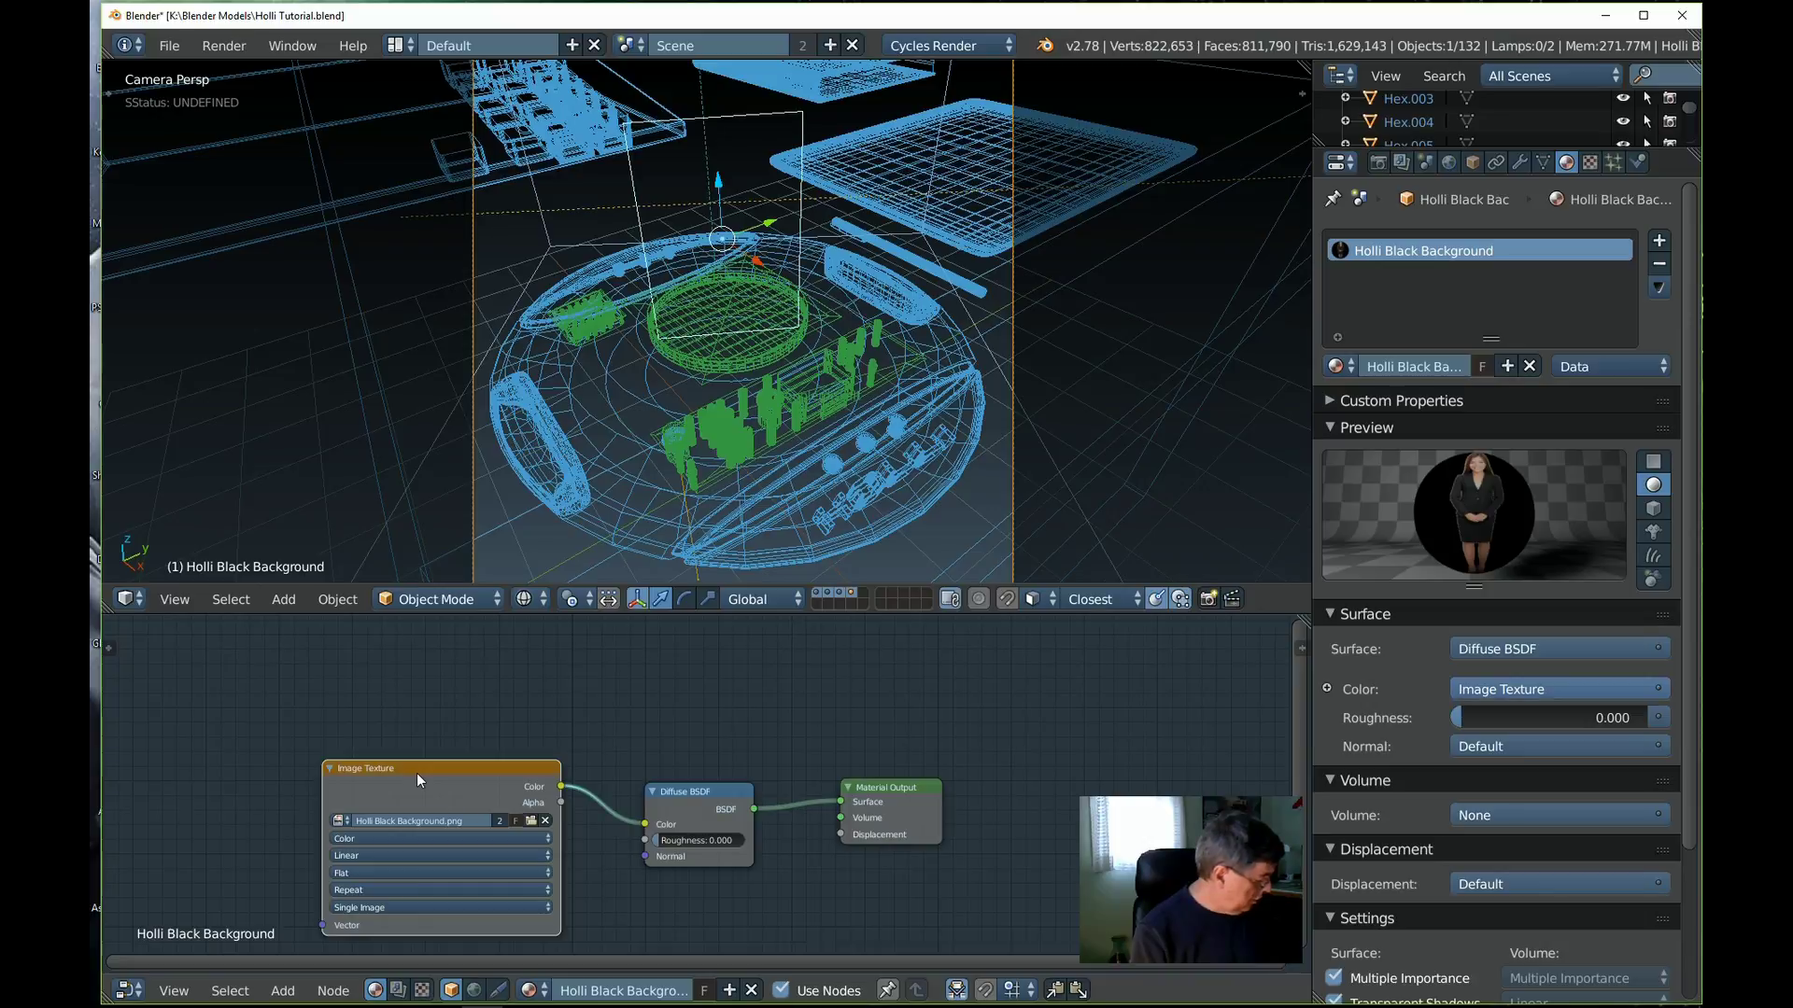
Duplicate the Image Texture node above the original and spread the material nodes further apart in the maximized node editor
key("shift+d")
left_click(407, 960)
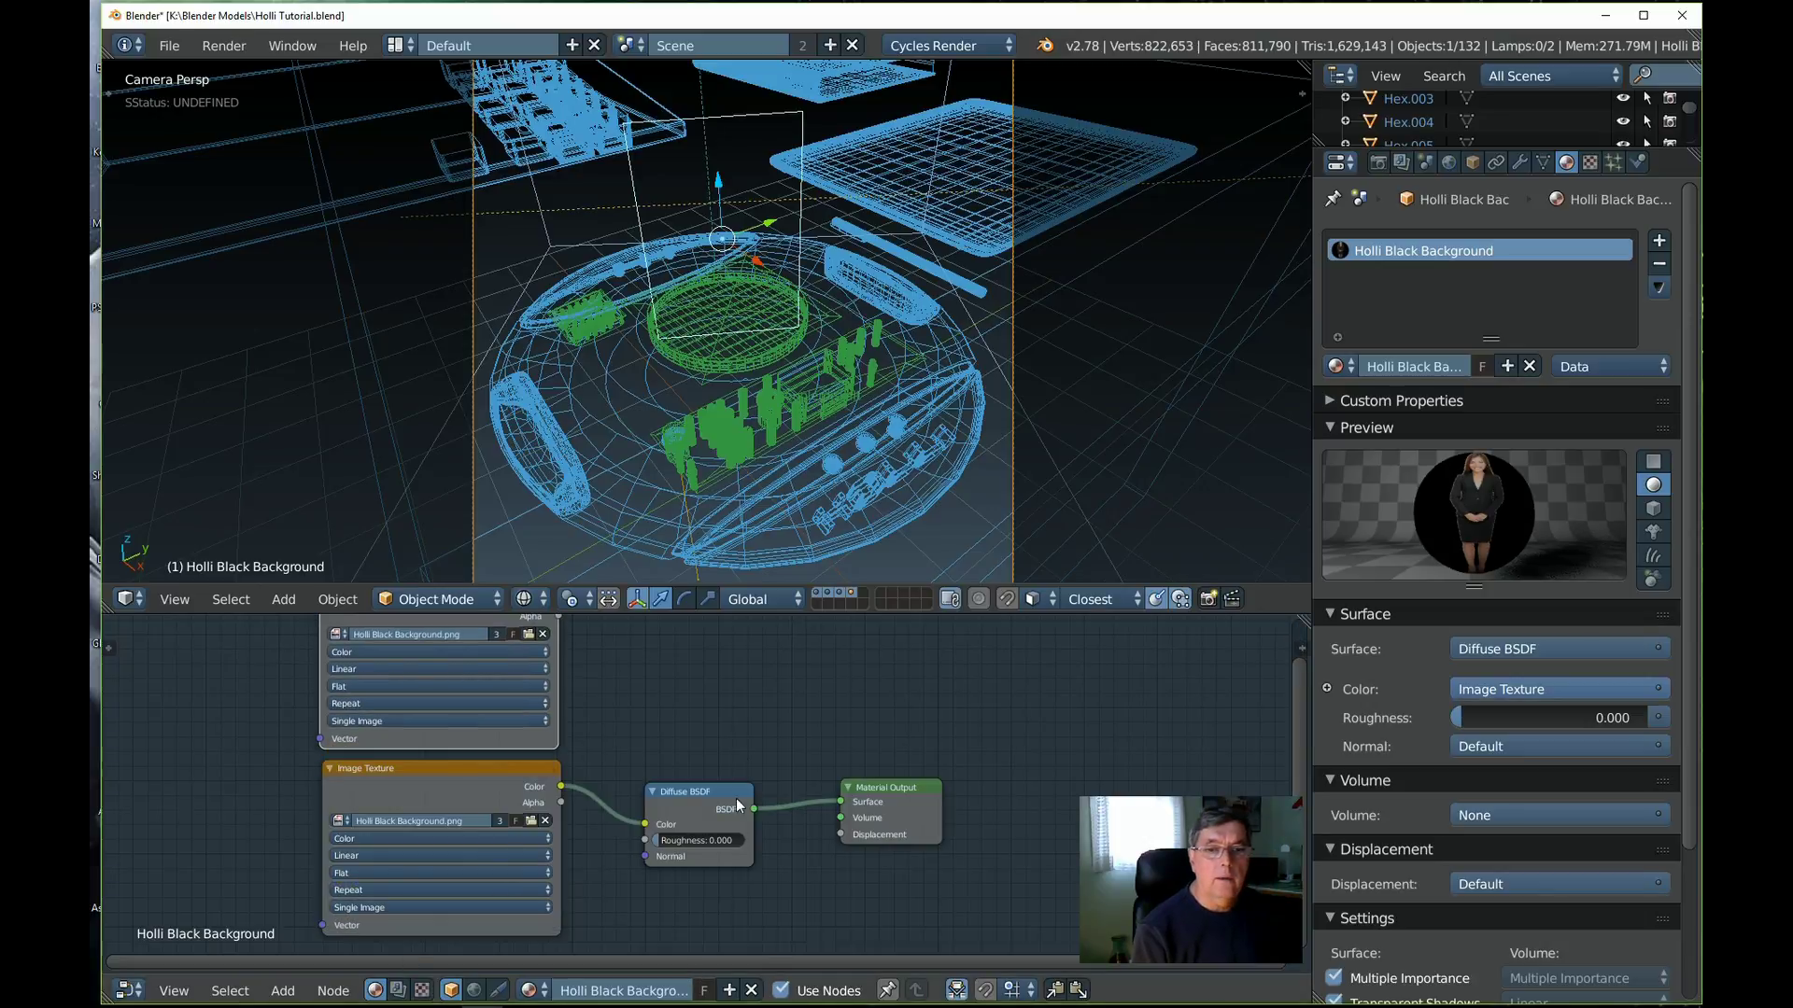
key("ctrl+space")
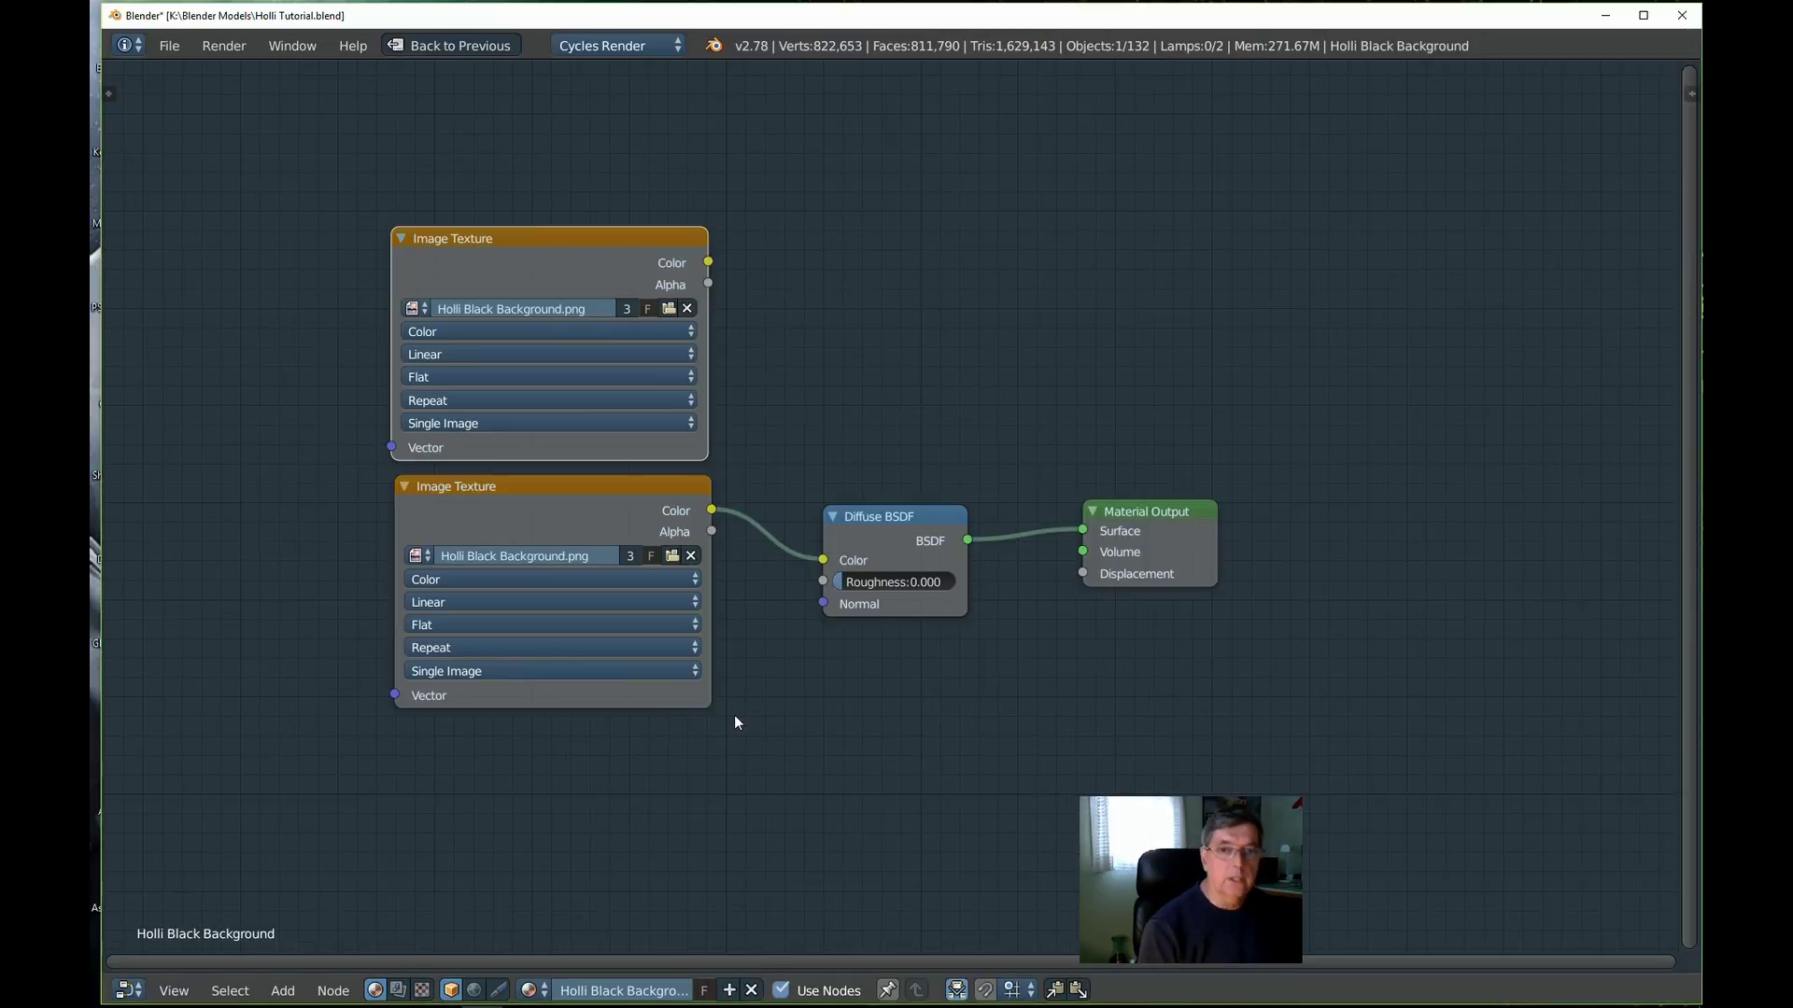
scroll(734, 715, "up", 5)
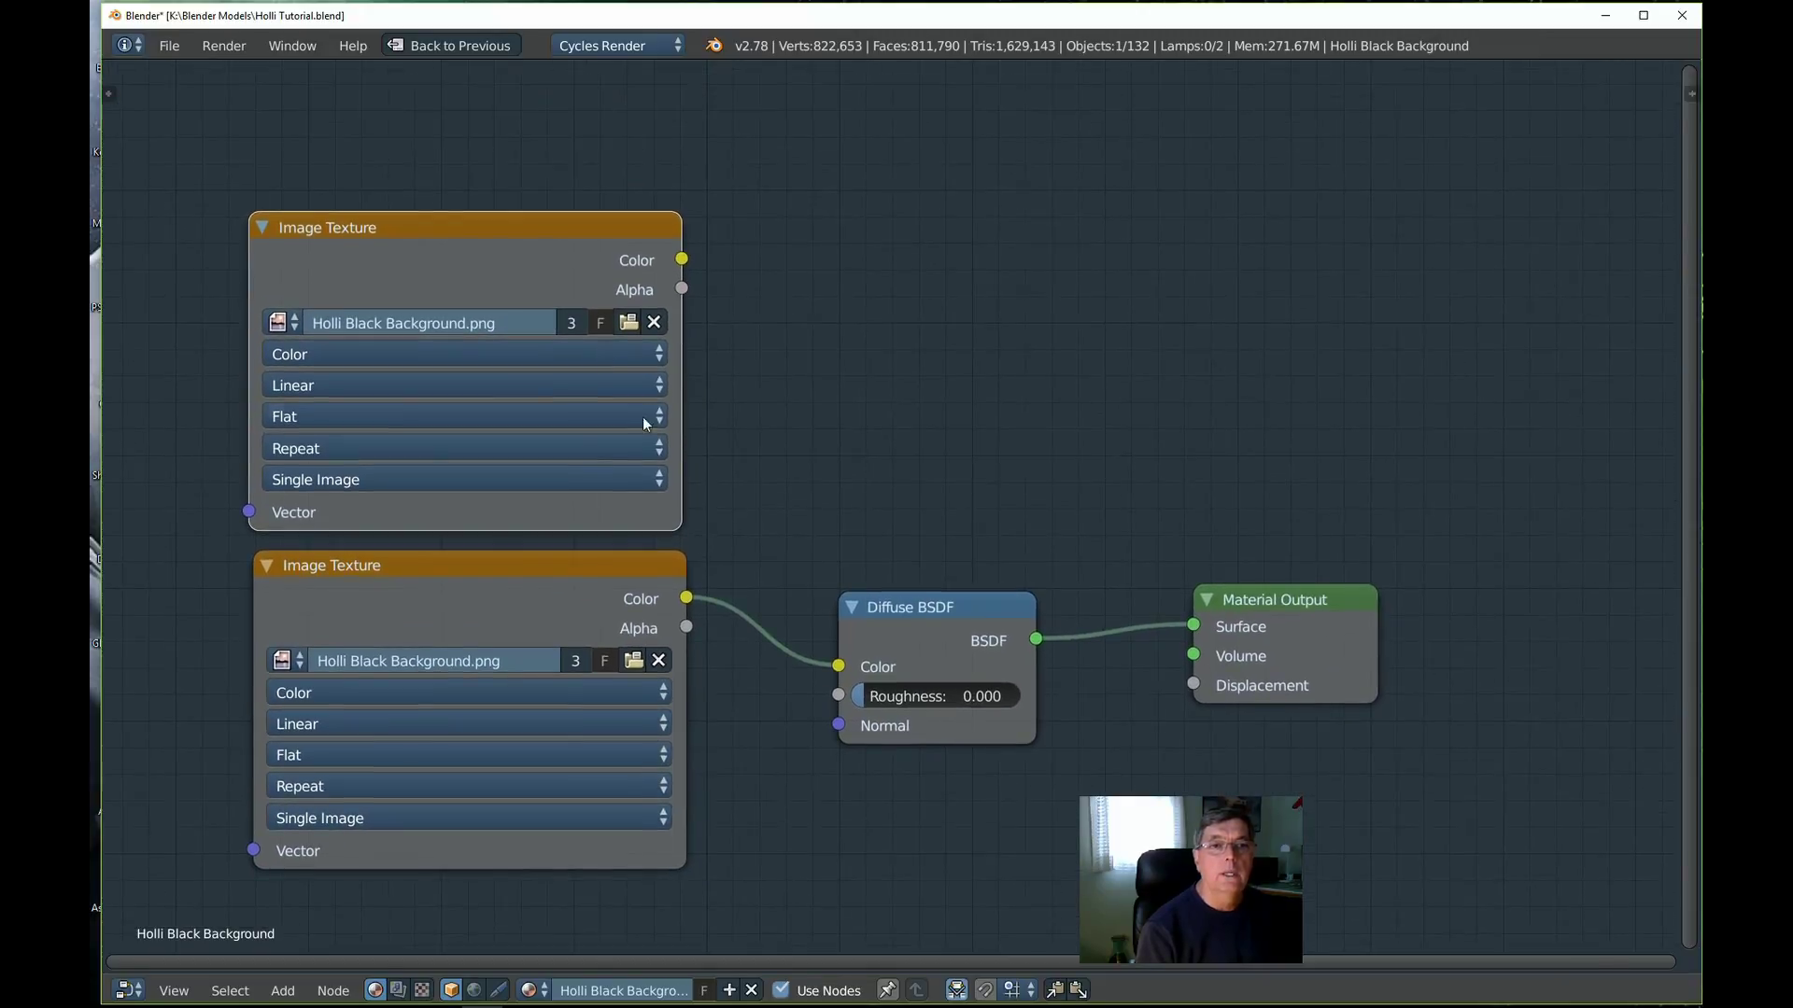
left_click_drag(467, 224, 480, 167)
left_click_drag(1295, 602, 1387, 571)
left_click_drag(963, 607, 1009, 604)
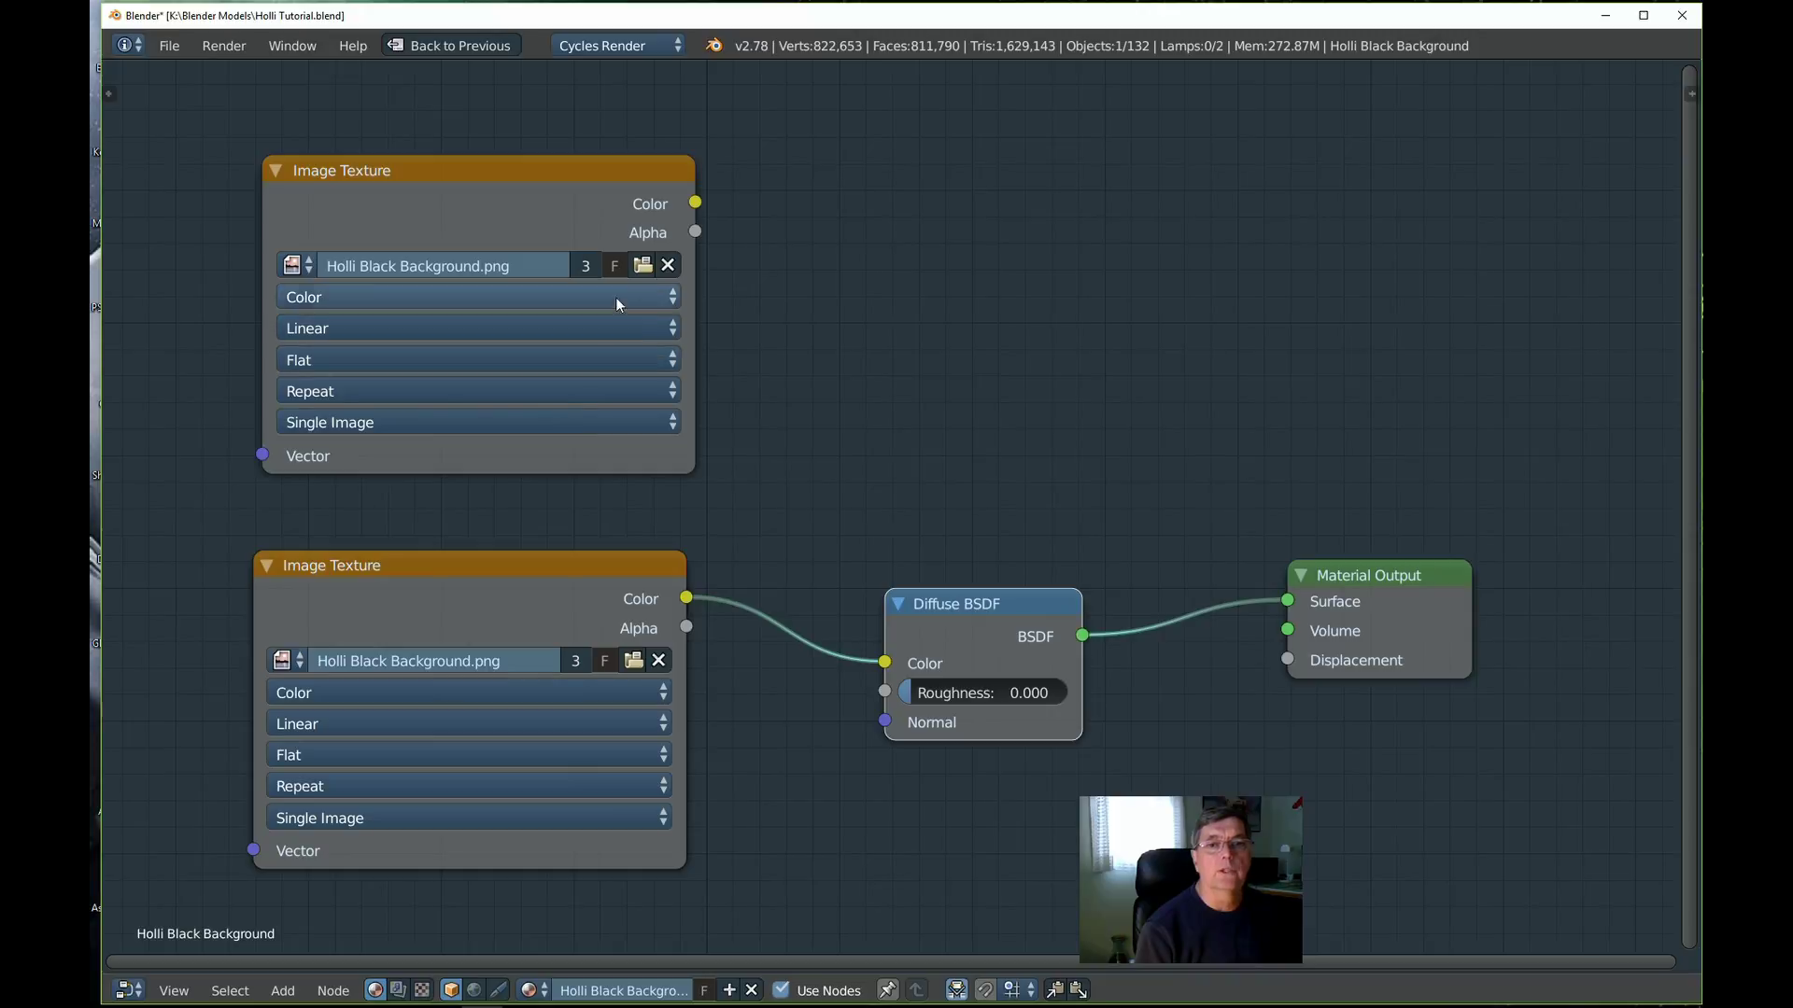
Replace the image in the upper Image Texture node with Holli Alpha Mask.png from the Desktop folder
left_click(667, 267)
left_click(525, 266)
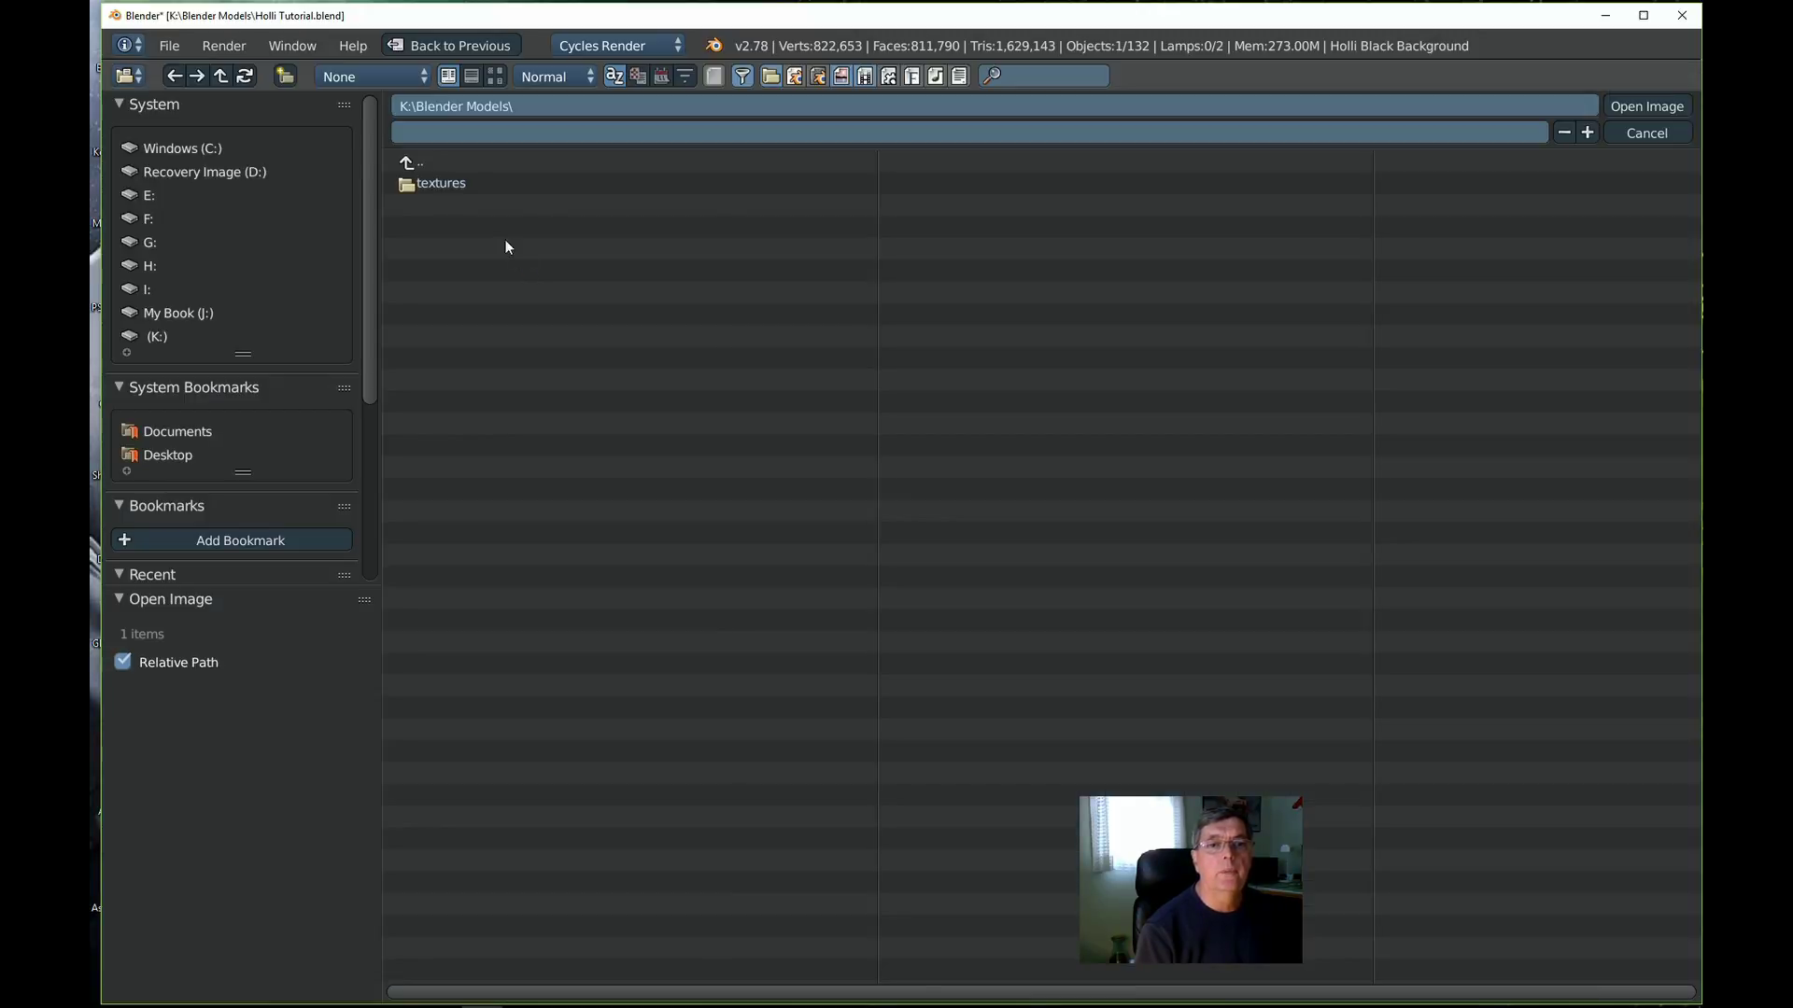
left_click(170, 455)
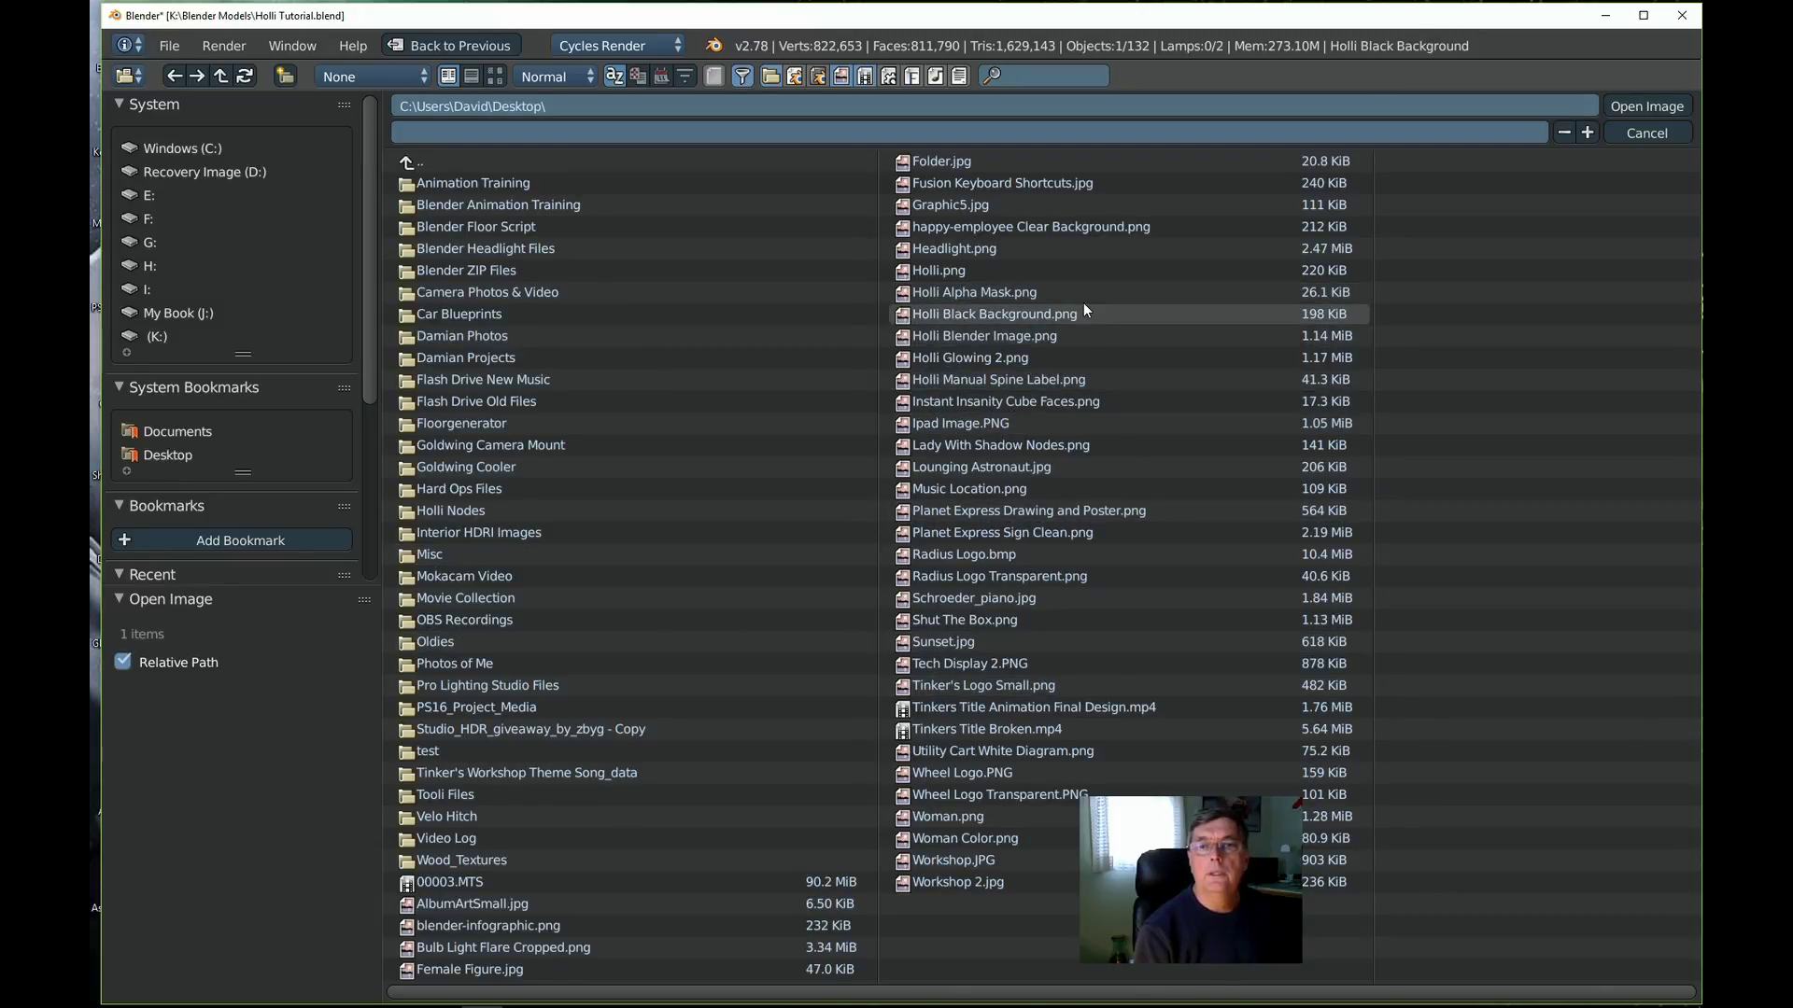
left_click(1051, 291)
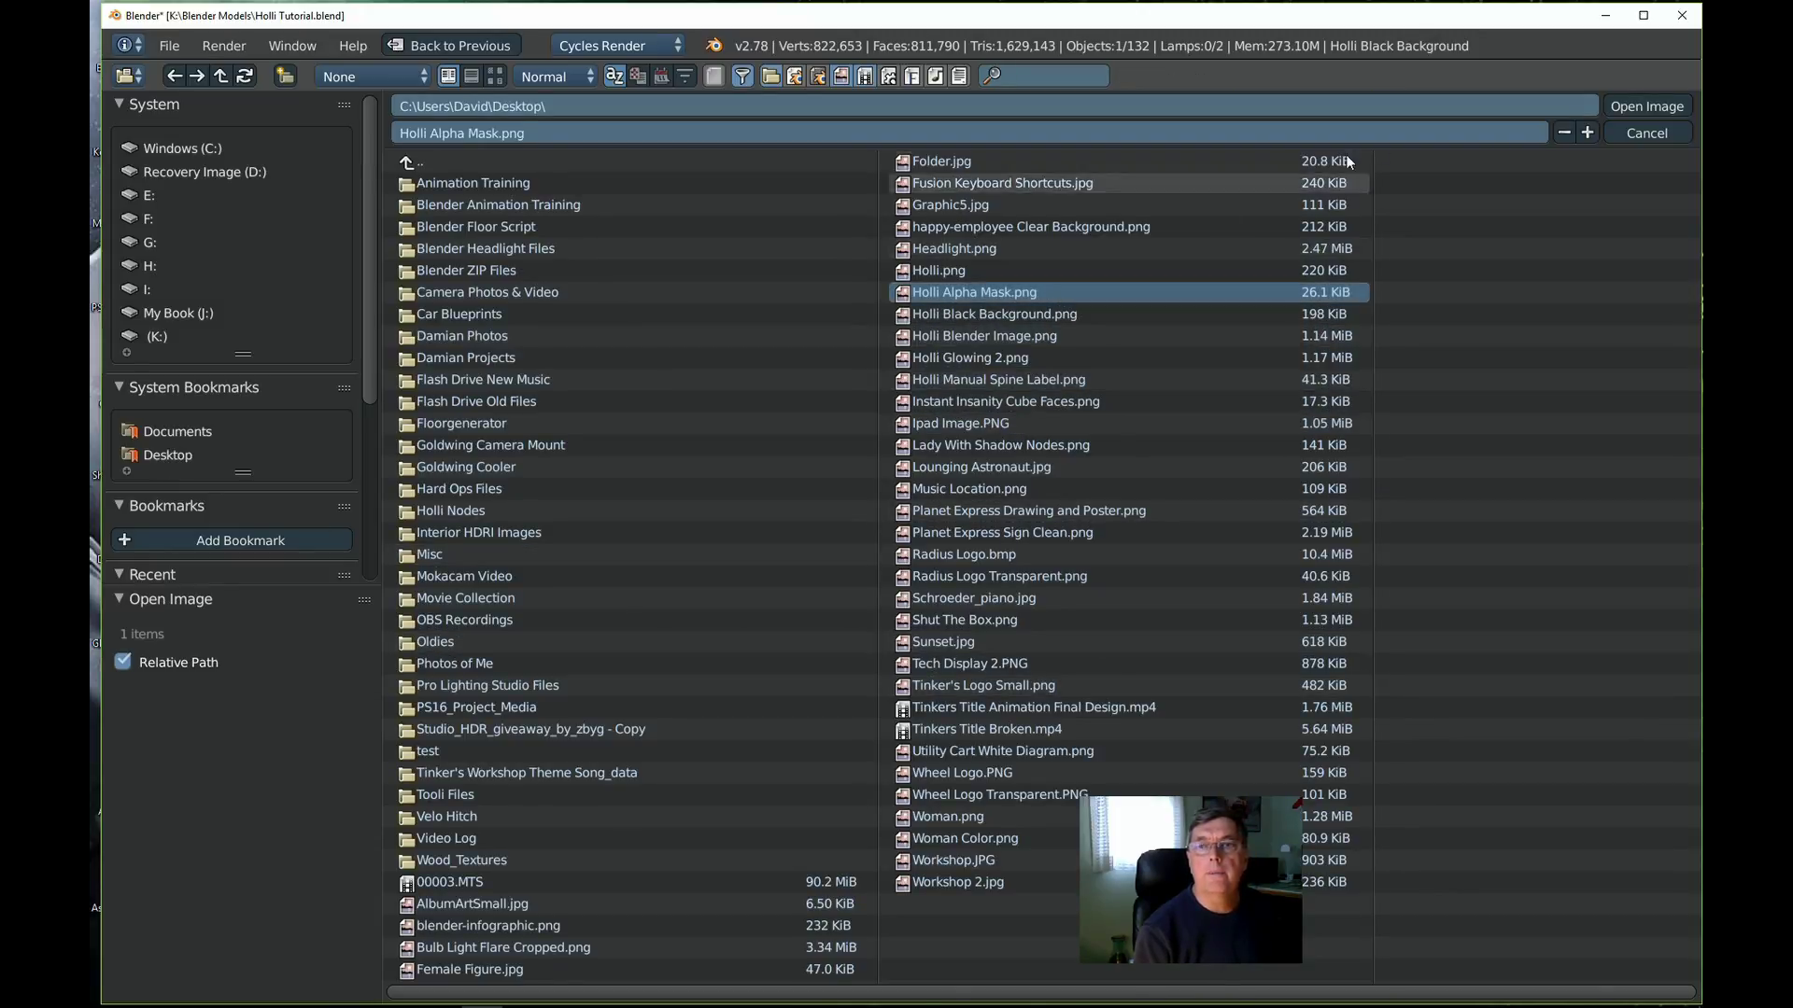
left_click(1653, 107)
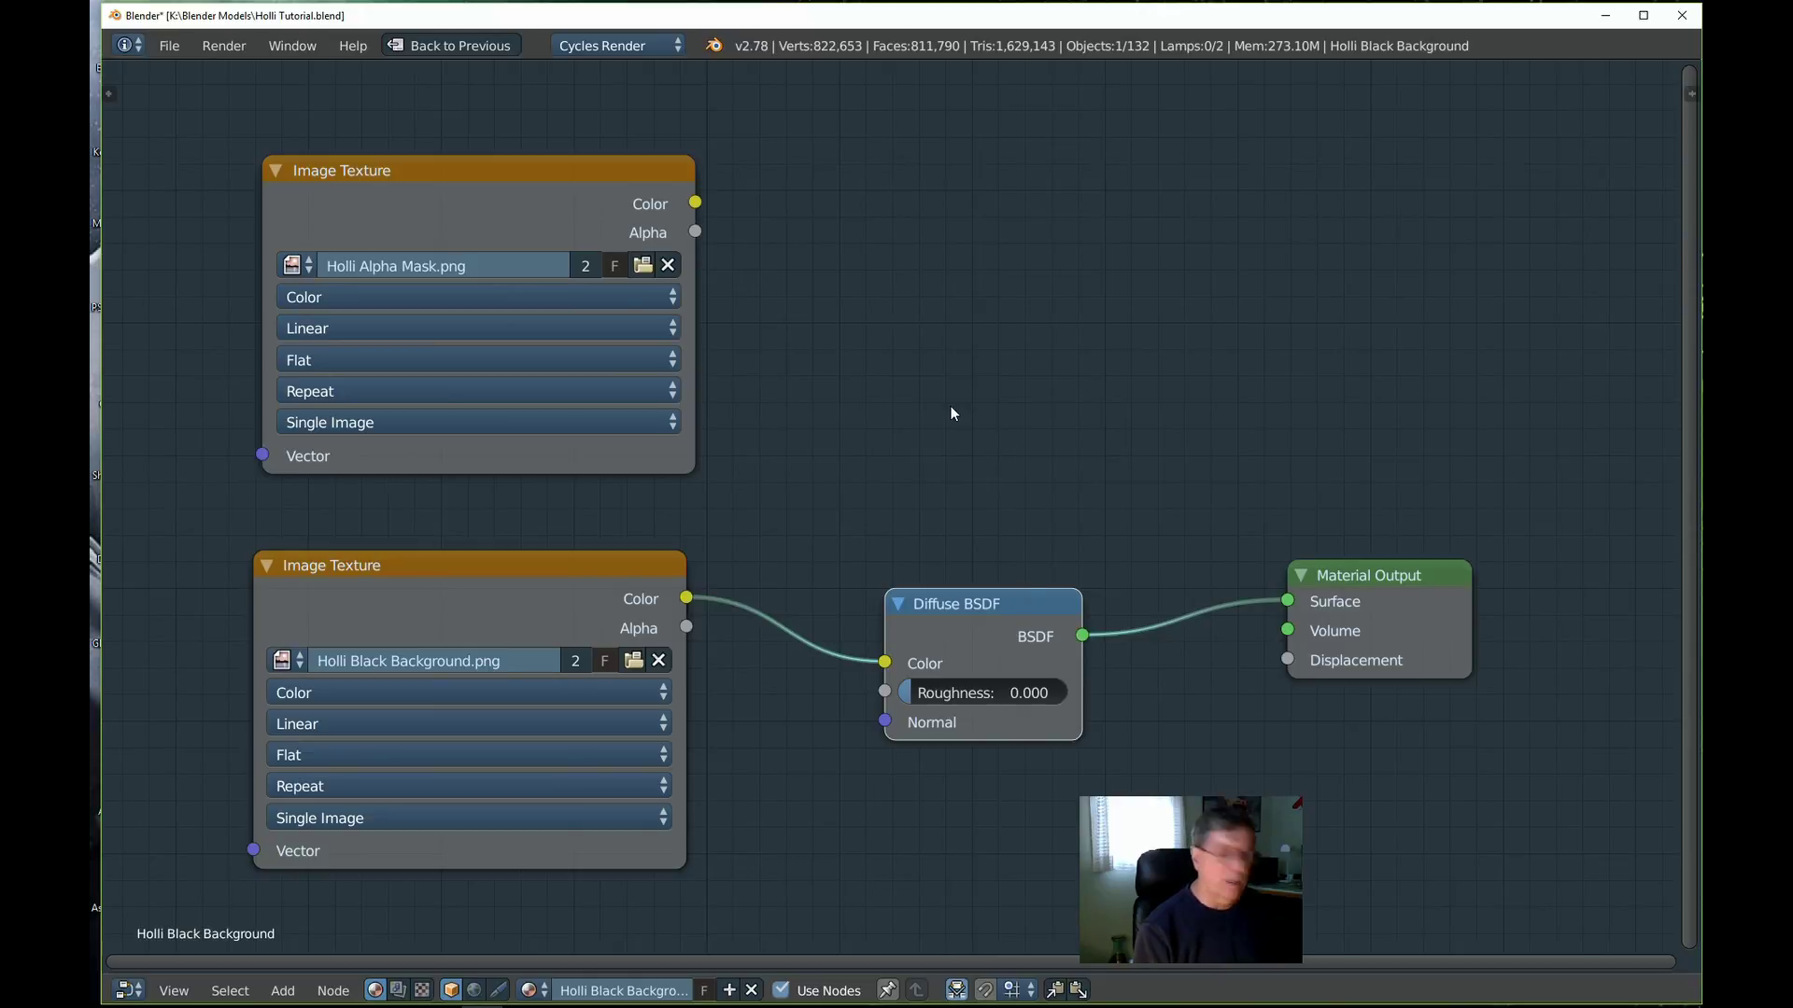
Add a Mix Shader node above the Diffuse BSDF and connect the alpha mask texture's Color output to its Fac input
key("shift+a")
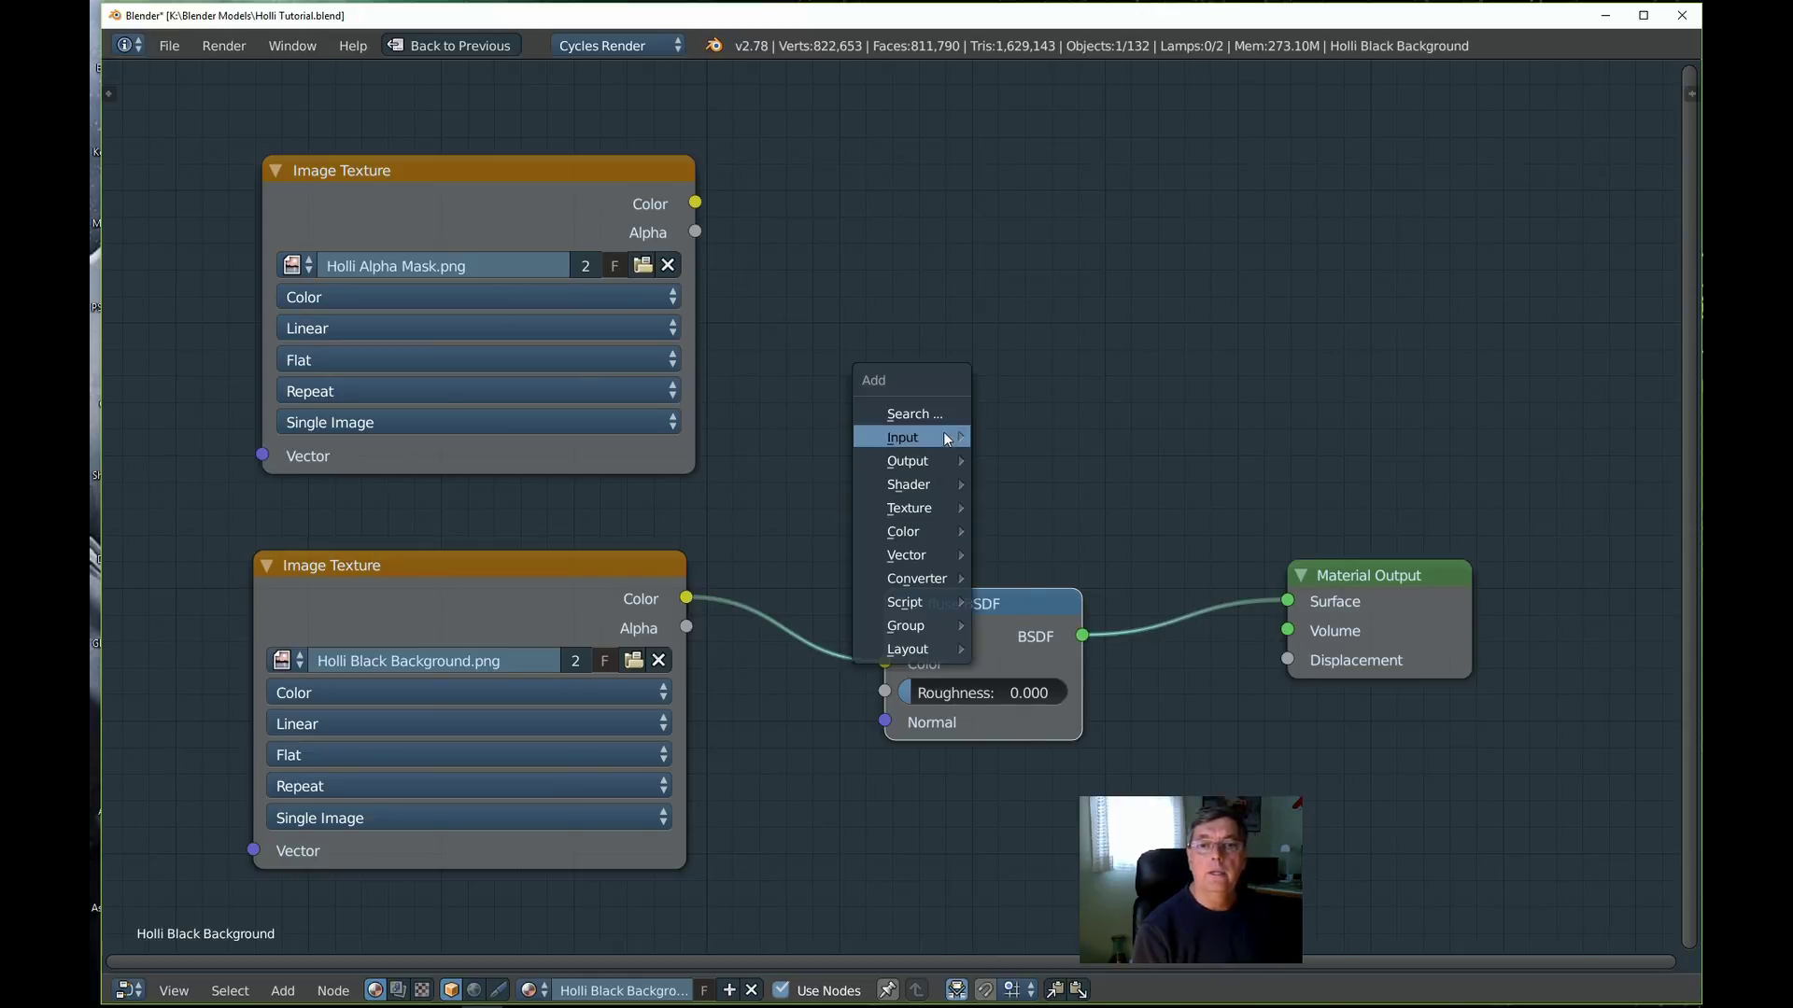
mouse_move(932, 481)
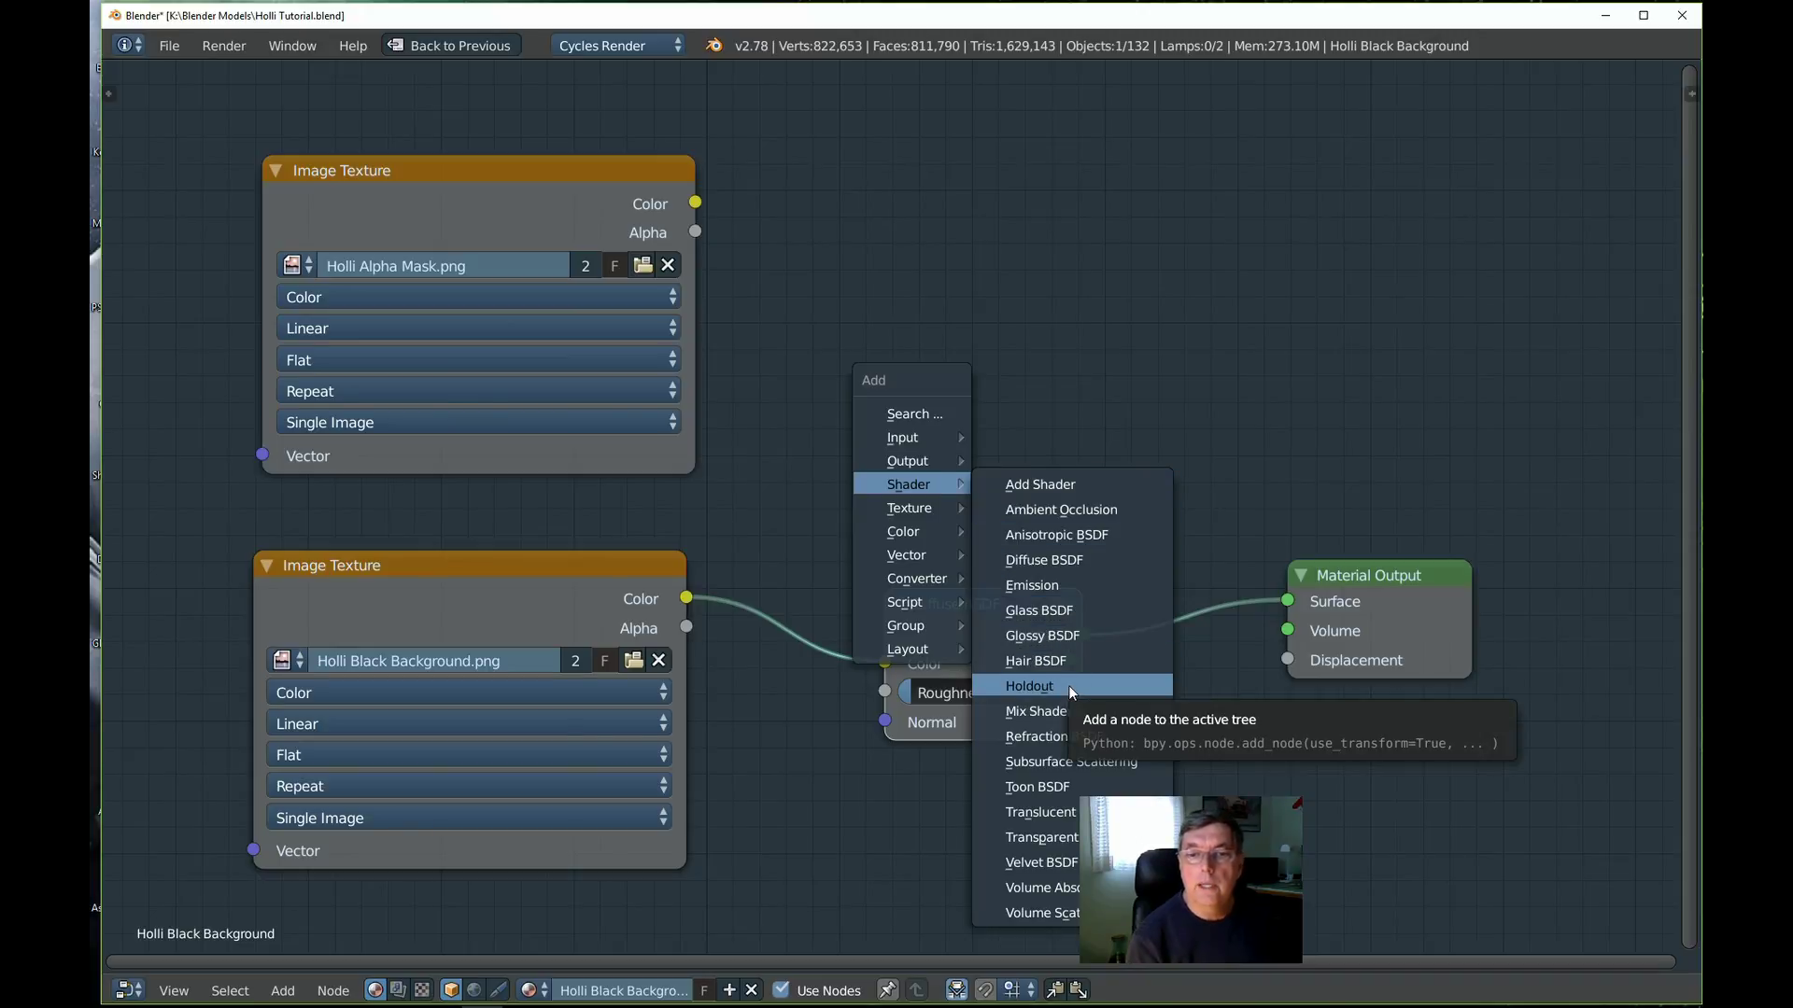
left_click(1067, 709)
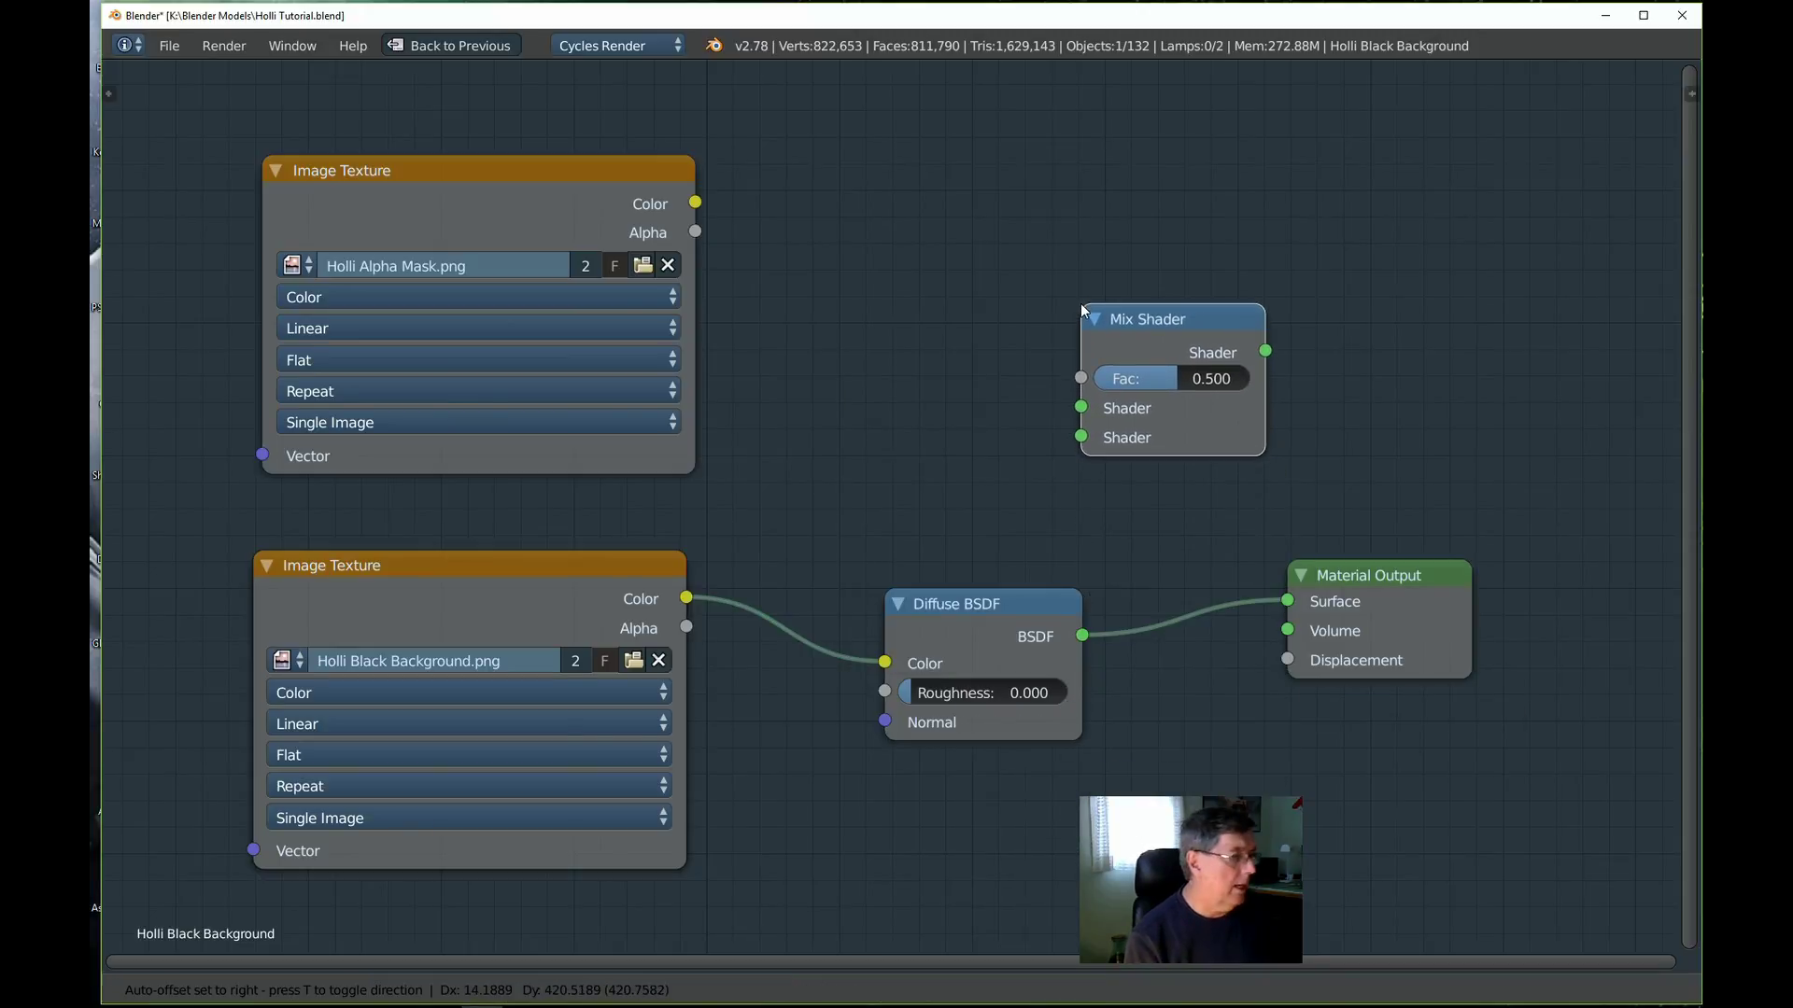
left_click(1021, 282)
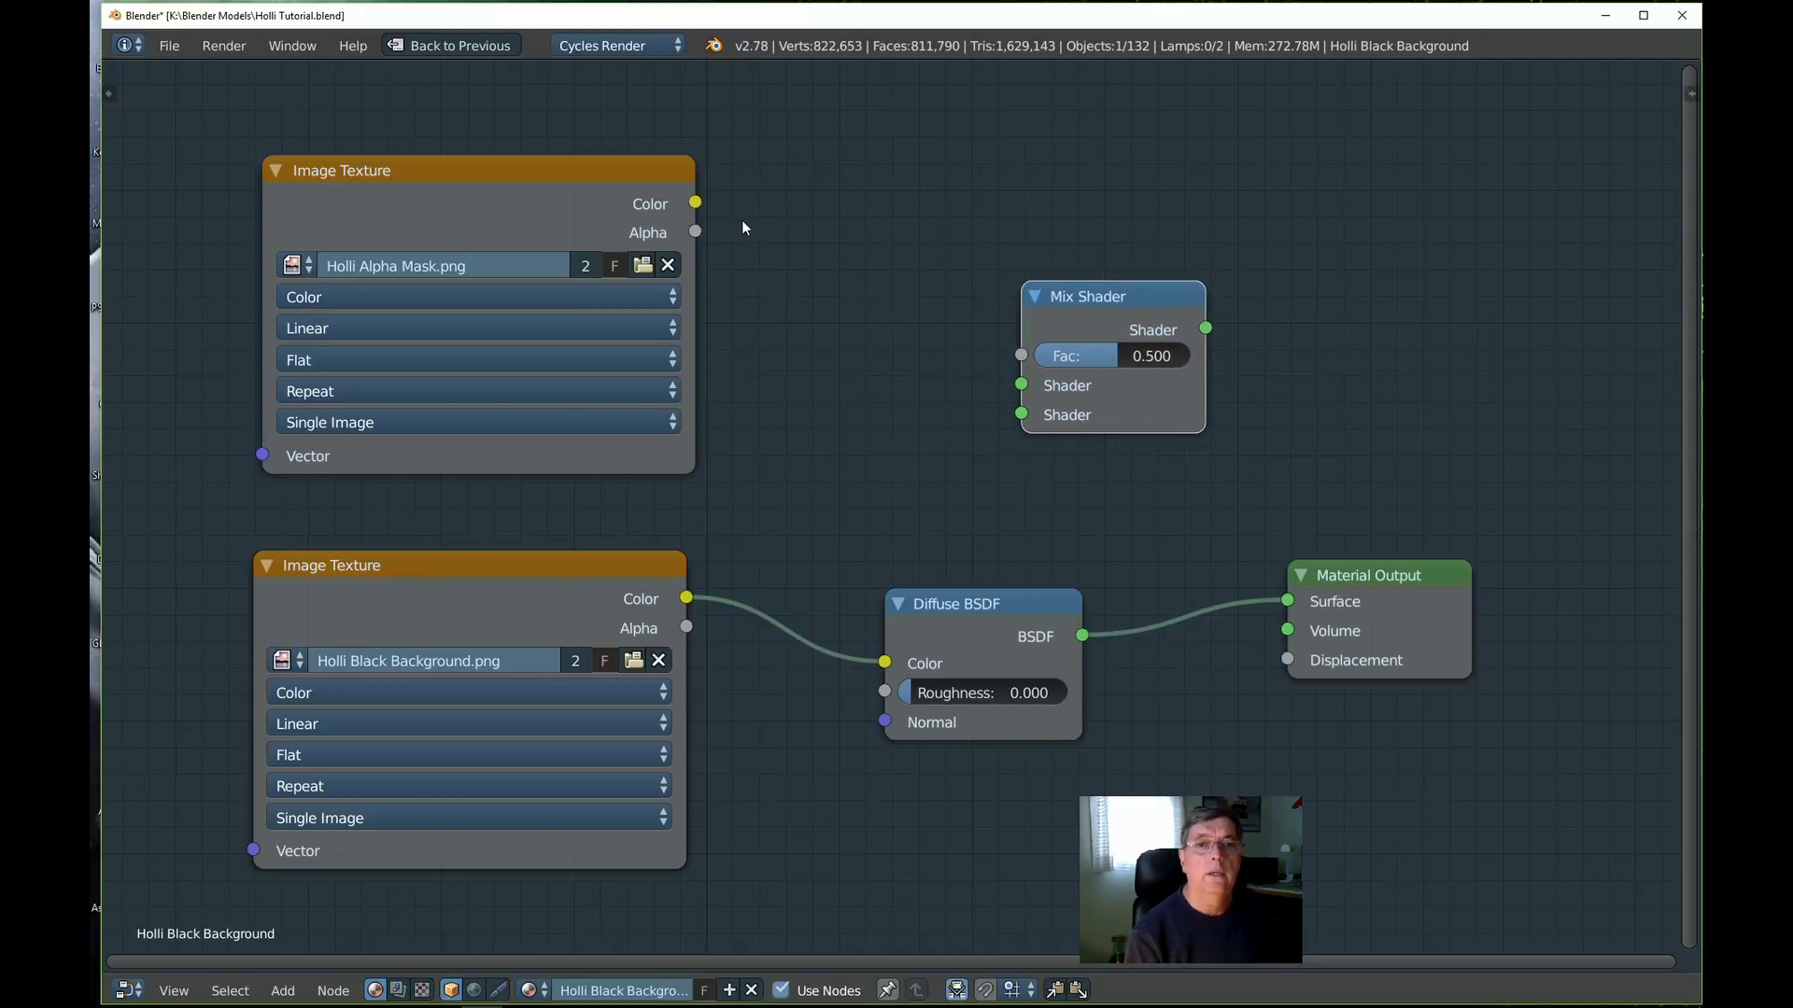
left_click_drag(697, 203, 1020, 355)
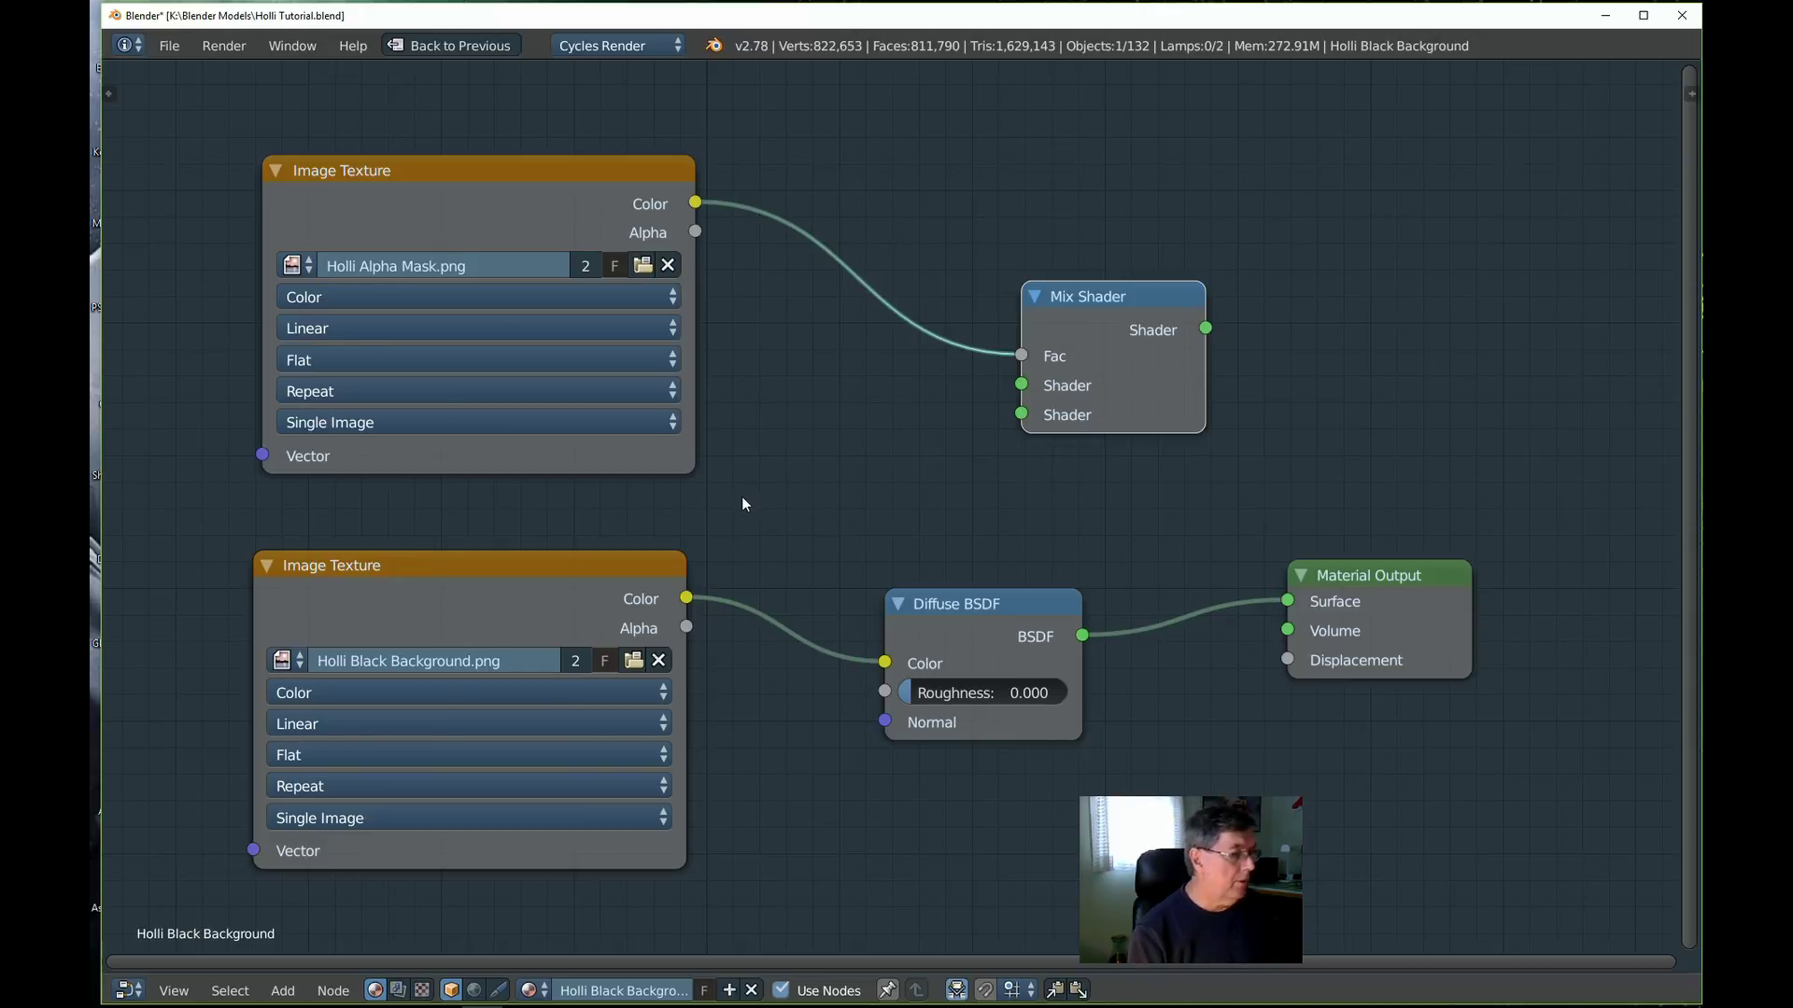
Add a Transparent BSDF, connect it and the Diffuse BSDF to the Mix Shader's first and second Shader inputs, and move Material Output further away
key("shift+a")
mouse_move(744, 507)
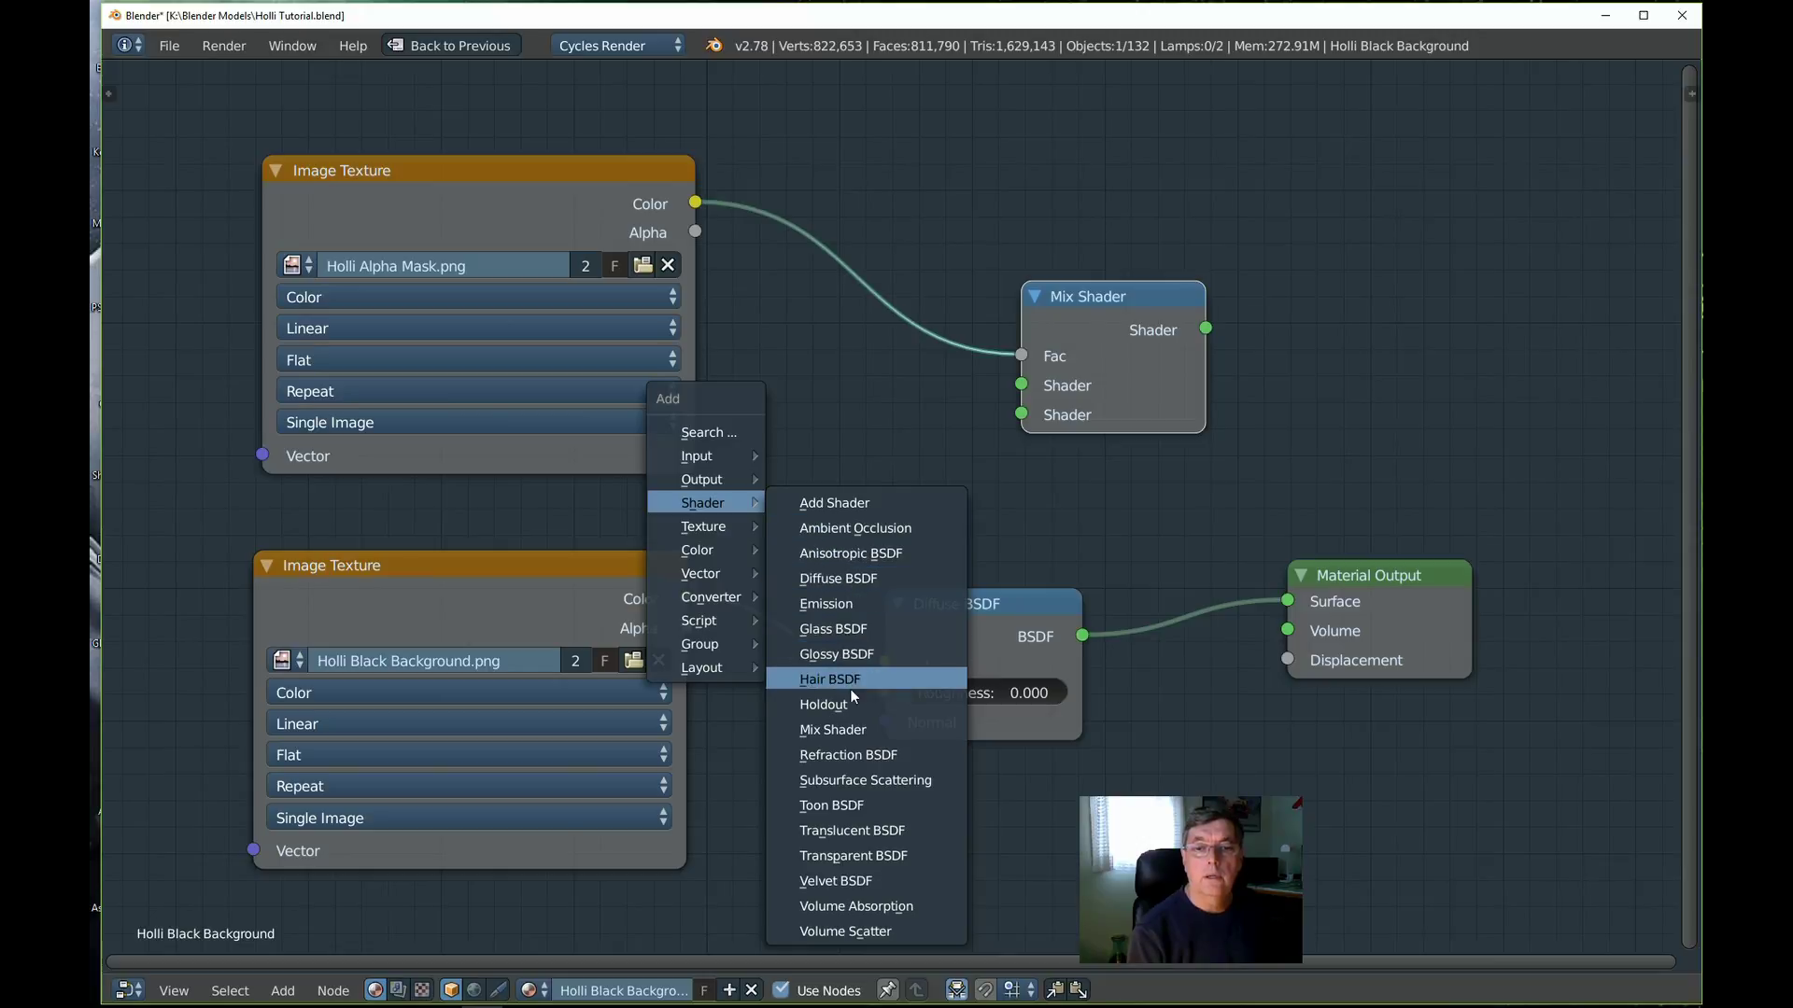
left_click(854, 855)
left_click(748, 390)
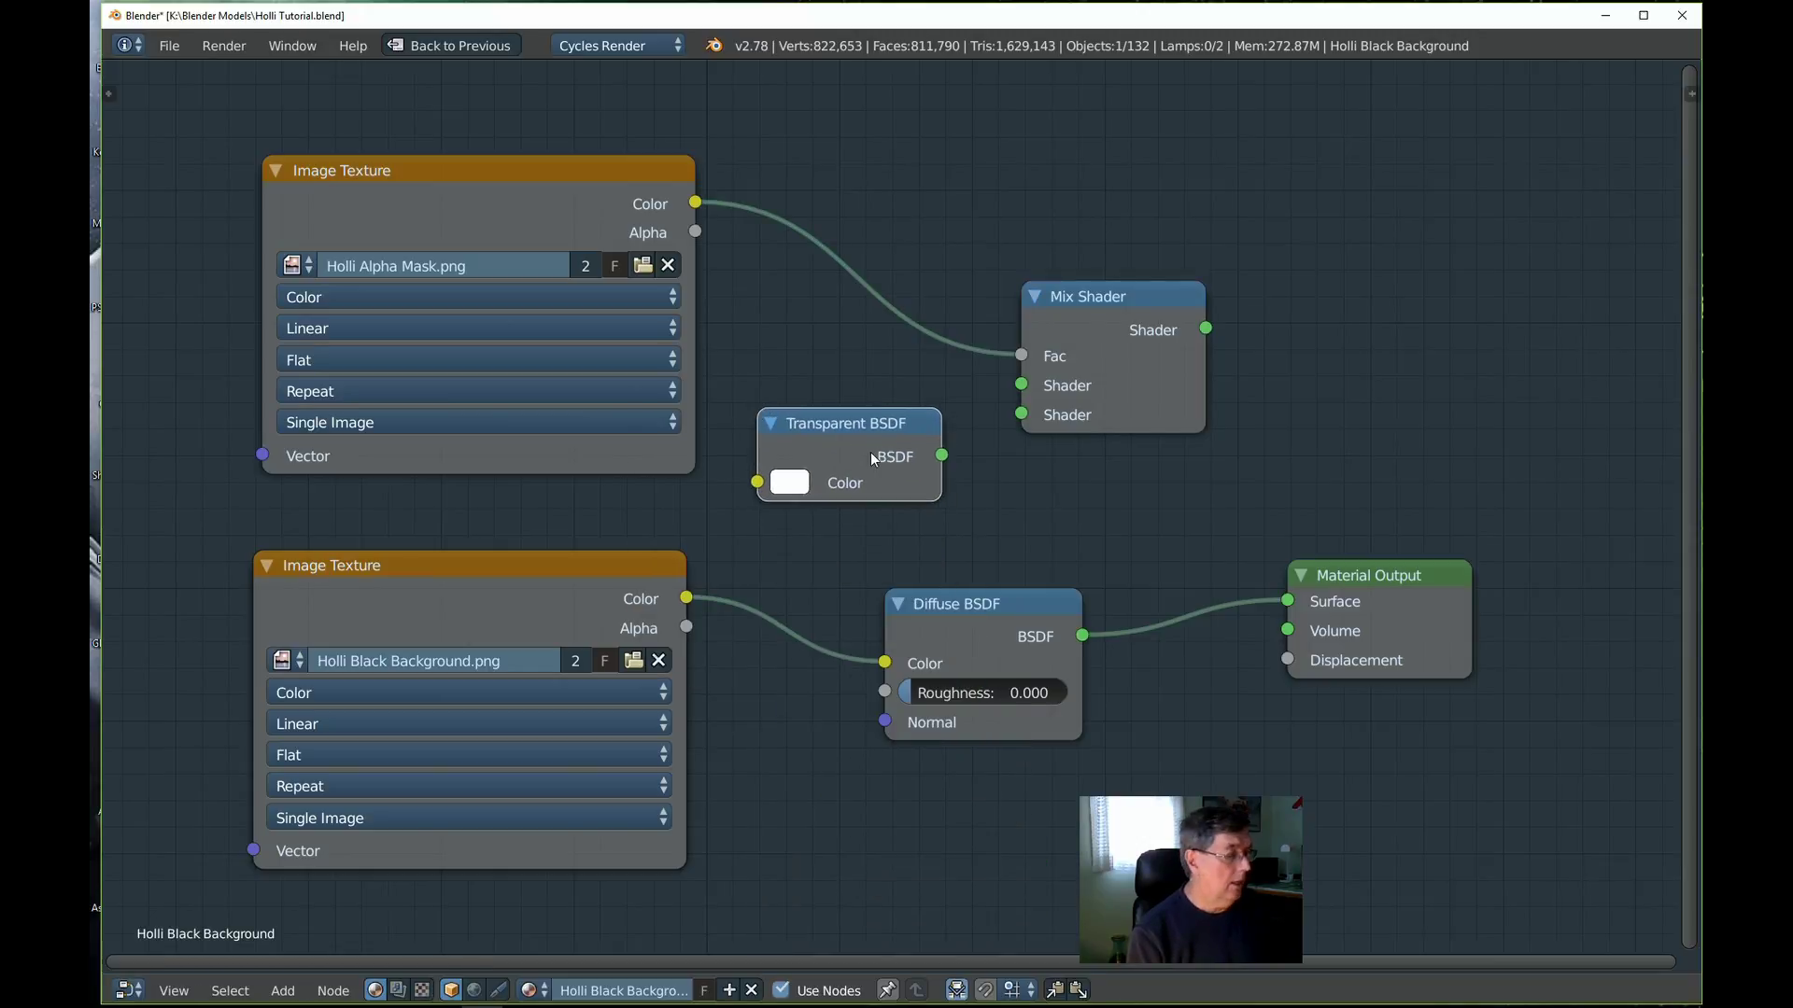
left_click_drag(942, 456, 1021, 384)
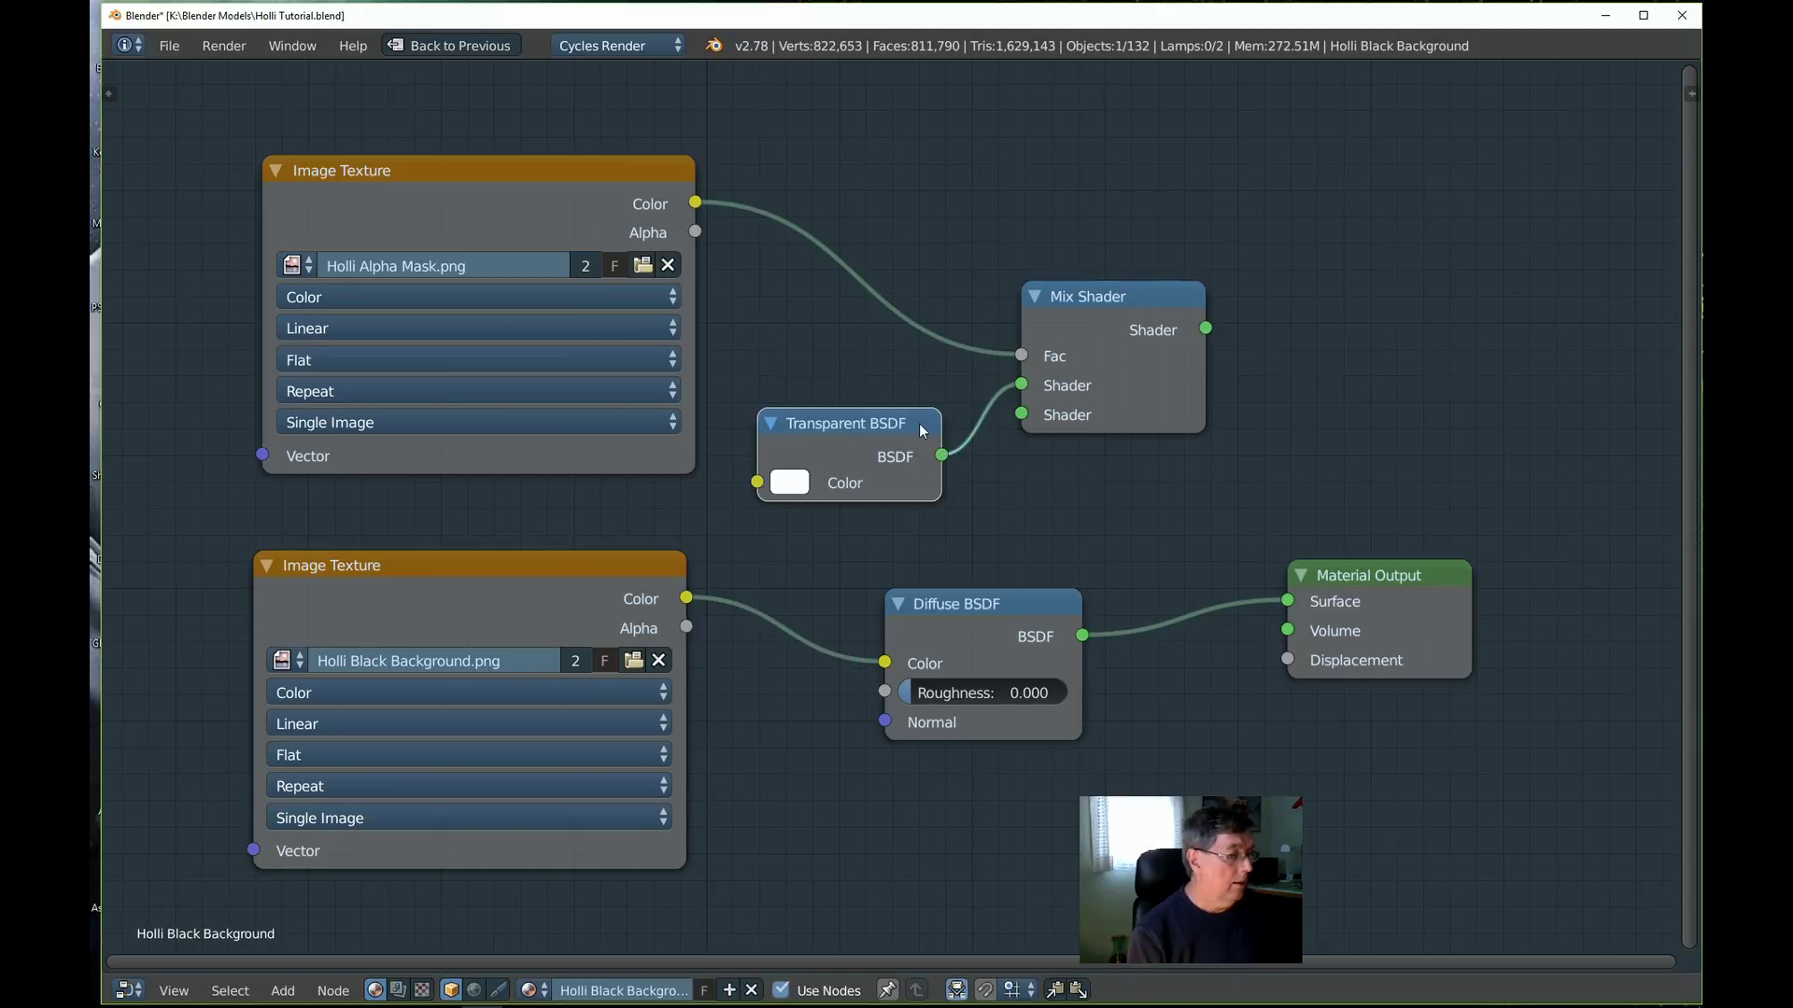
left_click_drag(1371, 564, 1023, 415)
left_click_drag(975, 586, 860, 551)
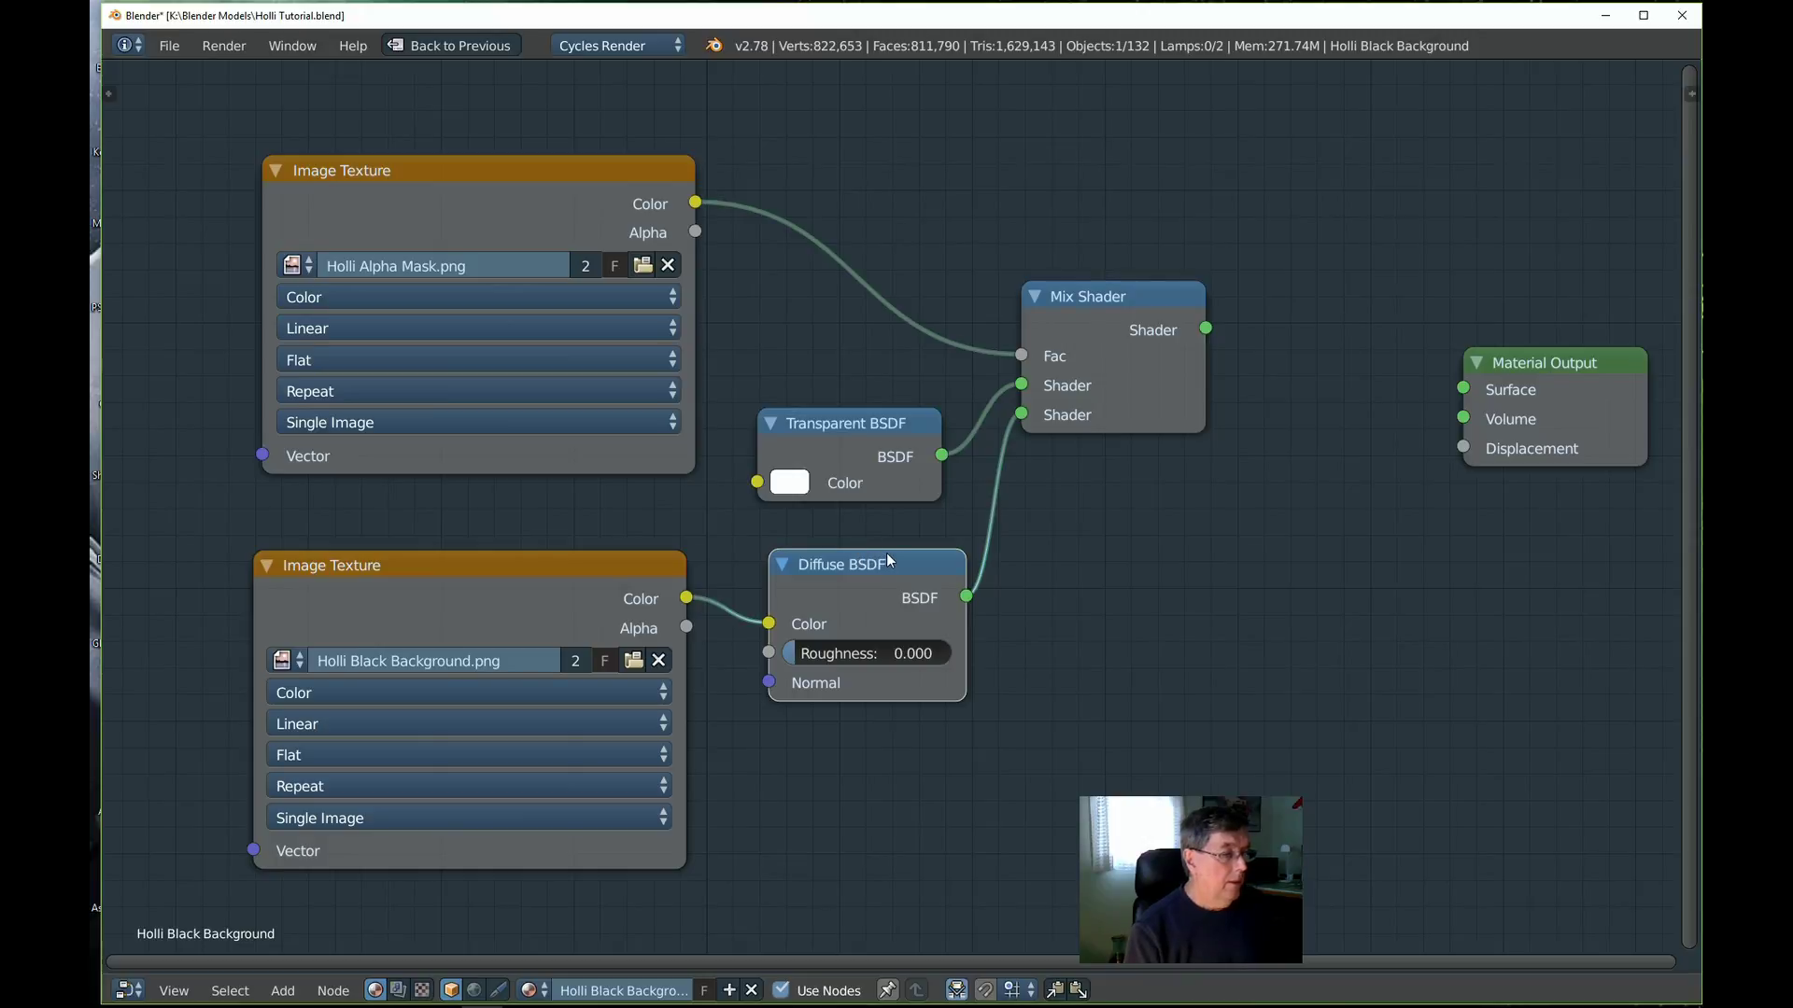
Duplicate the Mix Shader, place the copy before Material Output, and connect the original's Shader output to the copy's first Shader input
left_click(1108, 309)
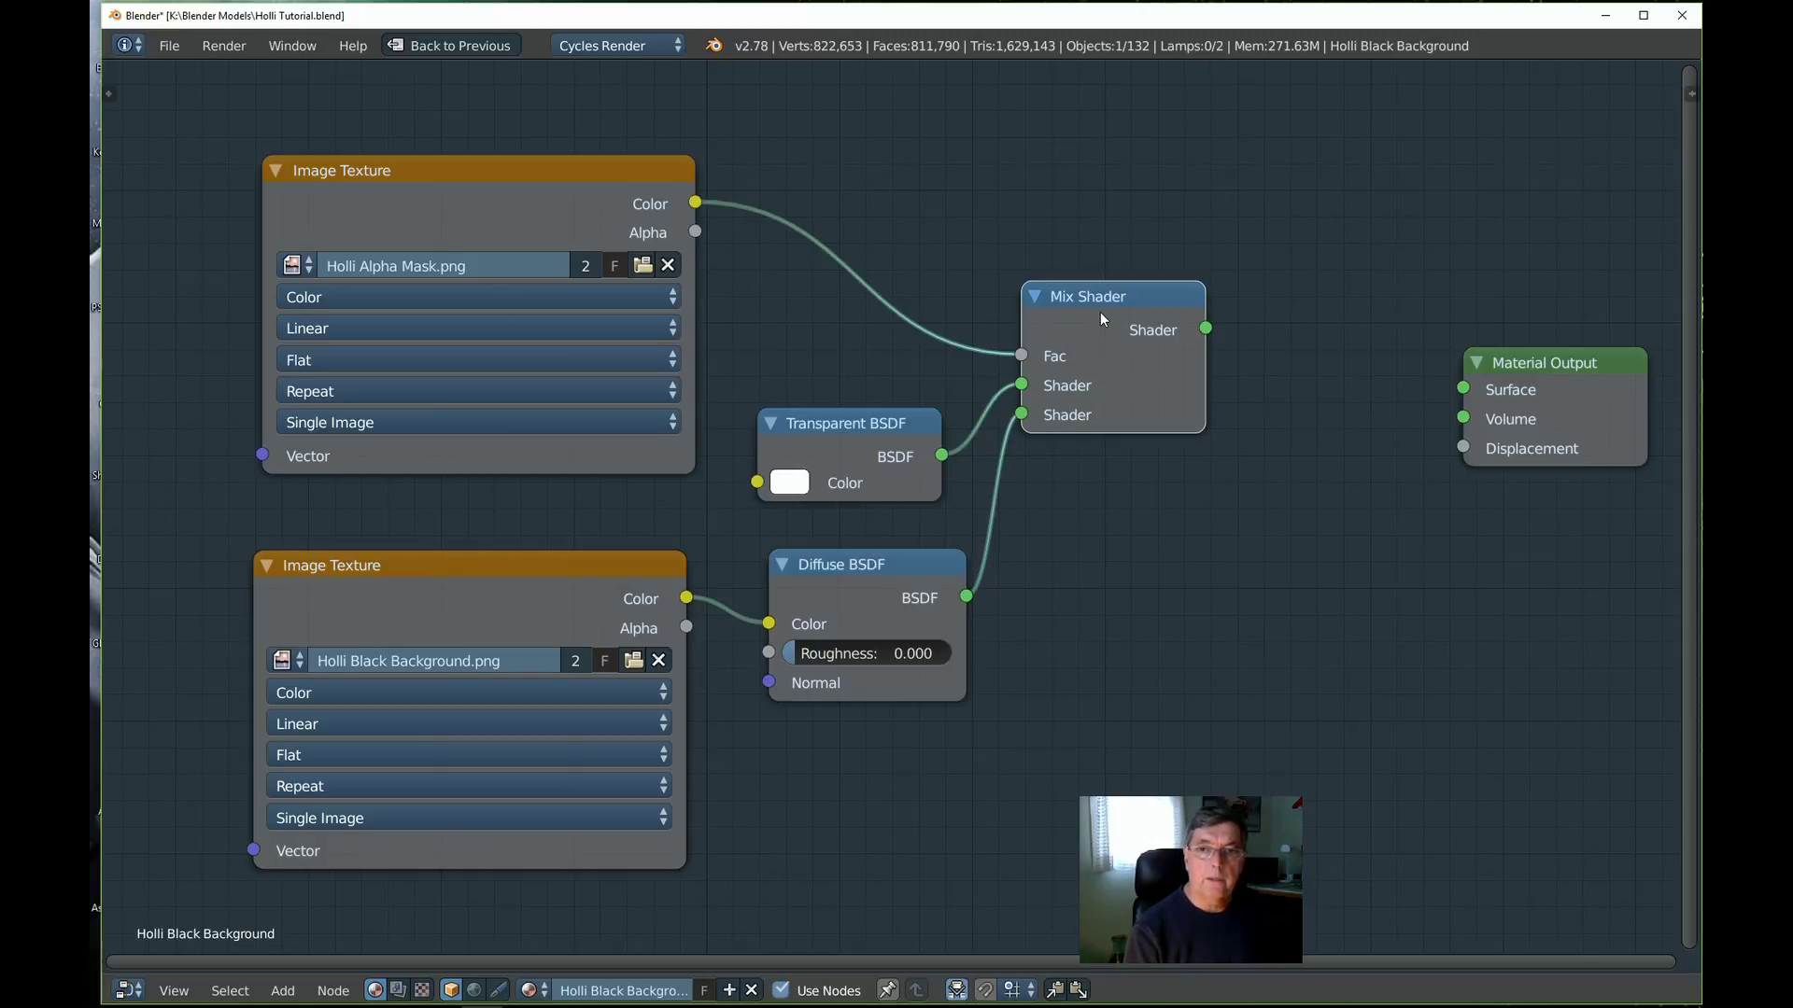
key("shift+d")
left_click(1348, 309)
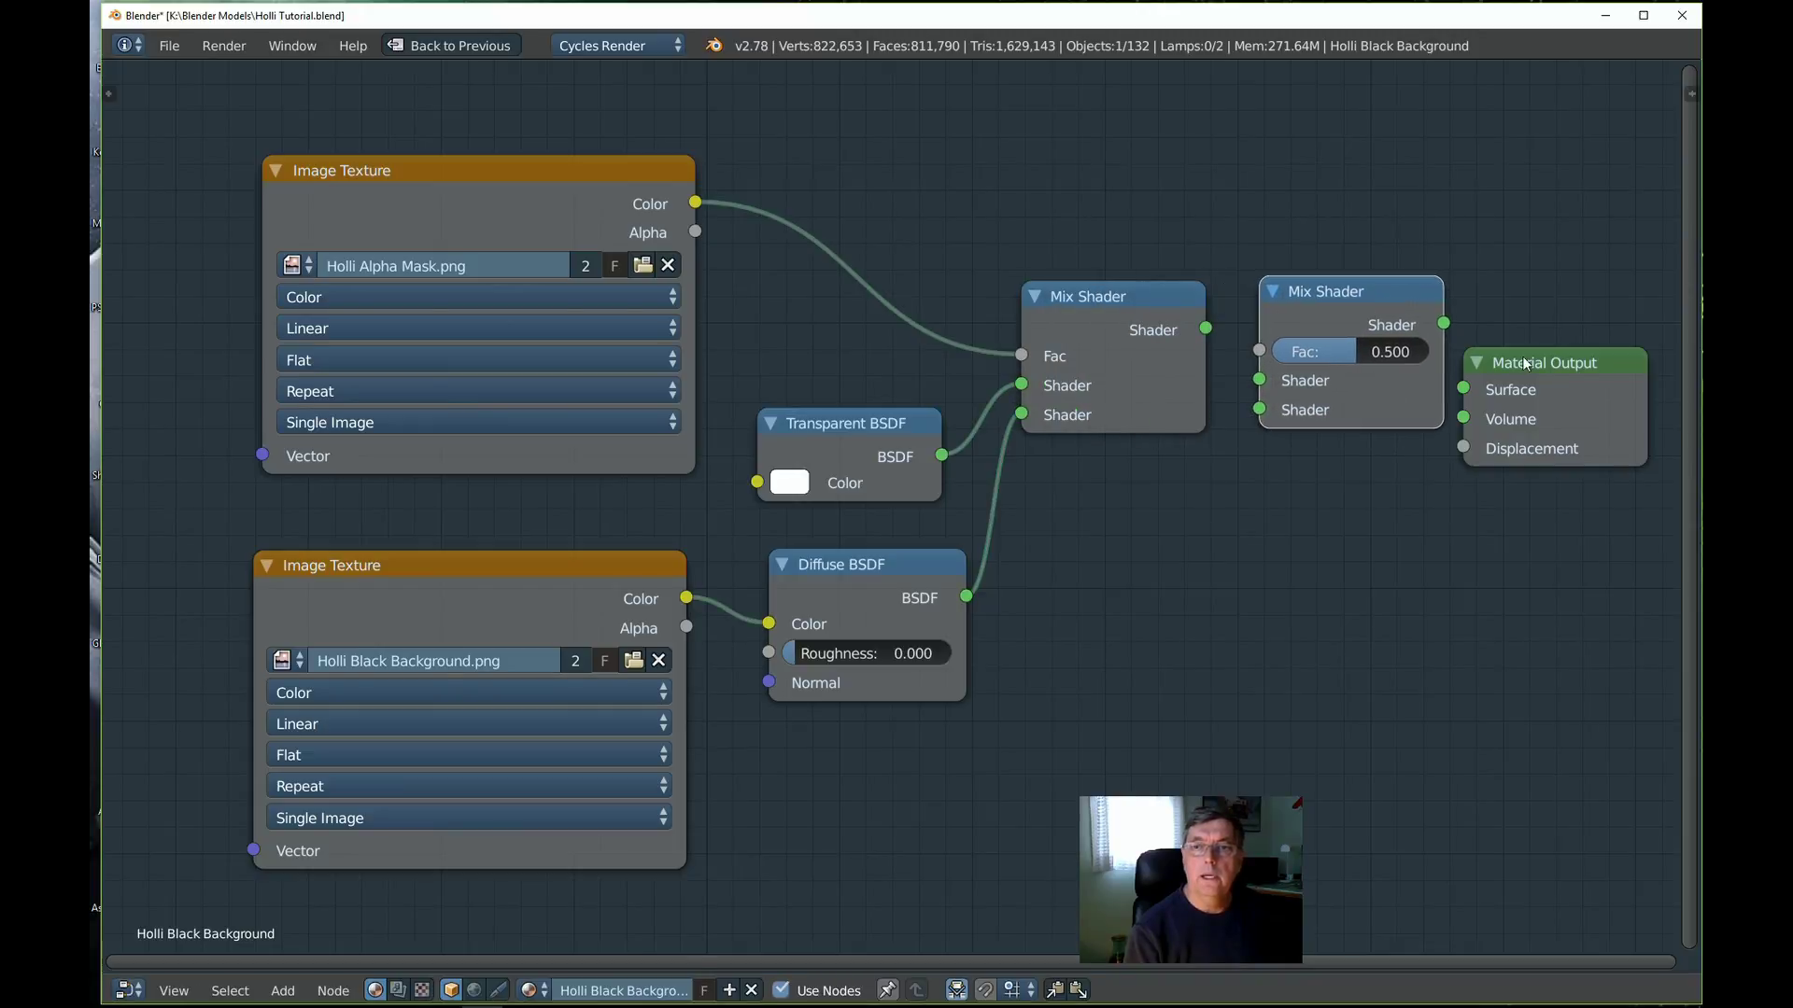
left_click_drag(1519, 356, 1565, 359)
left_click(1202, 323)
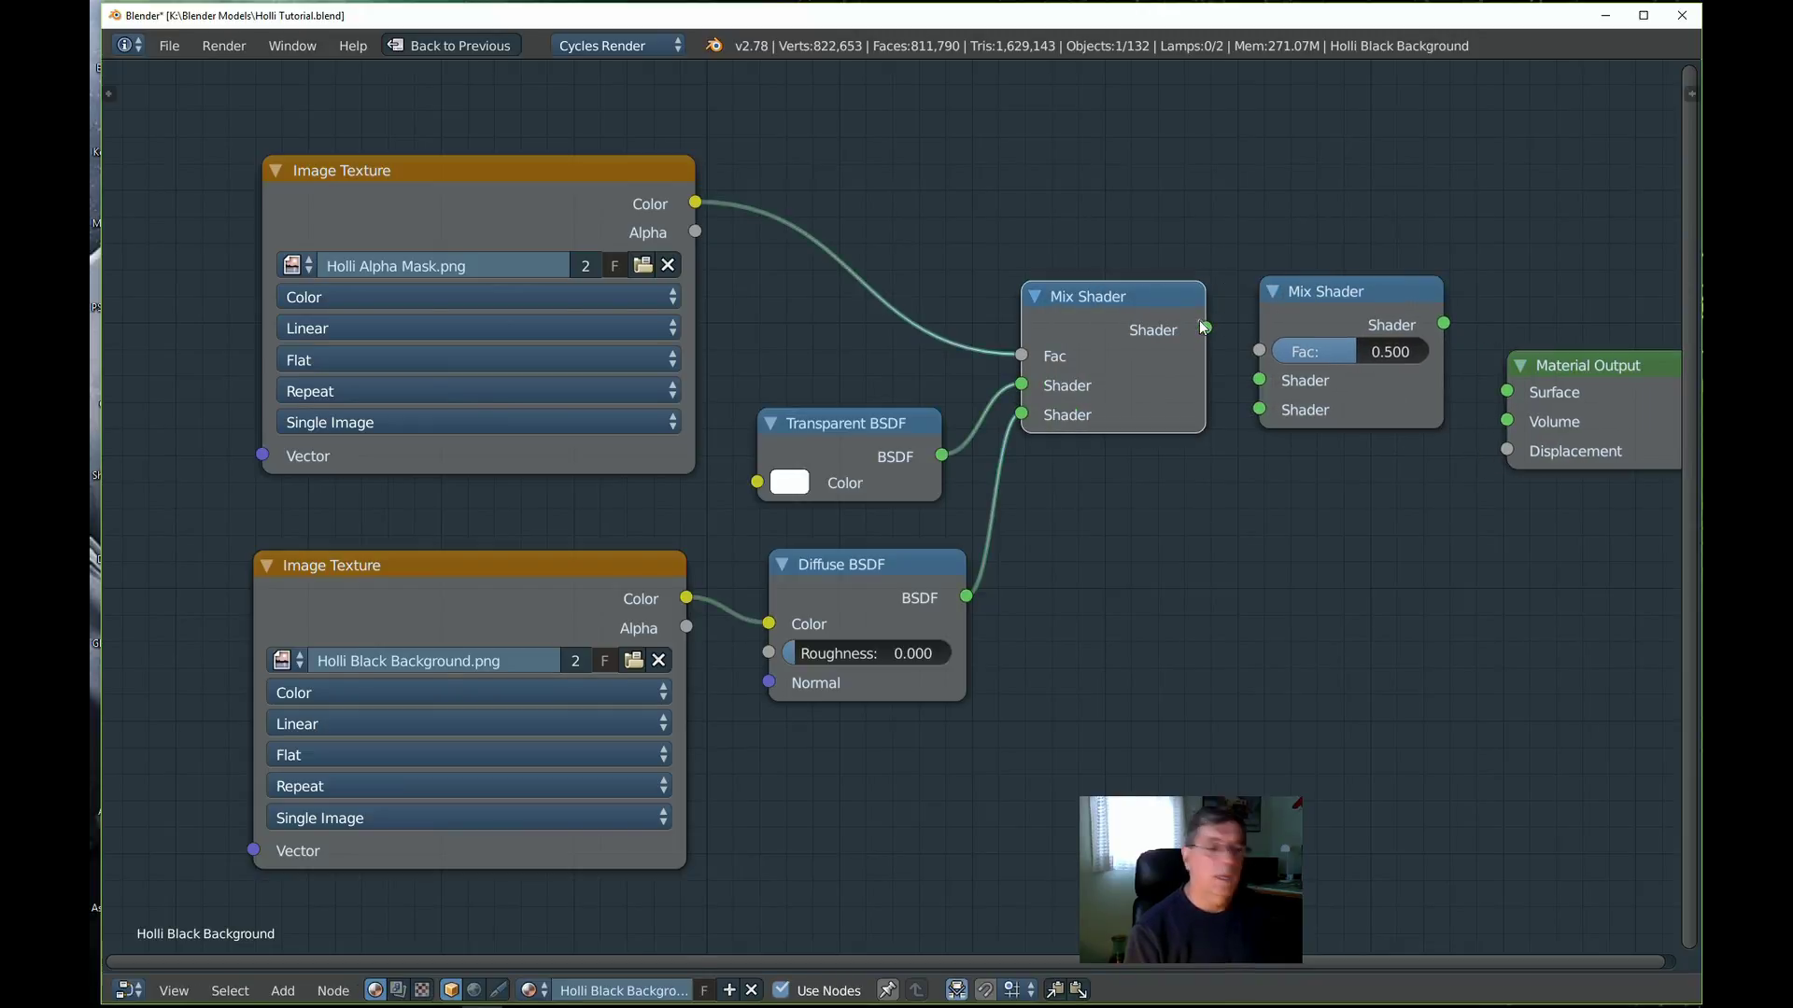
left_click_drag(1204, 326, 1259, 380)
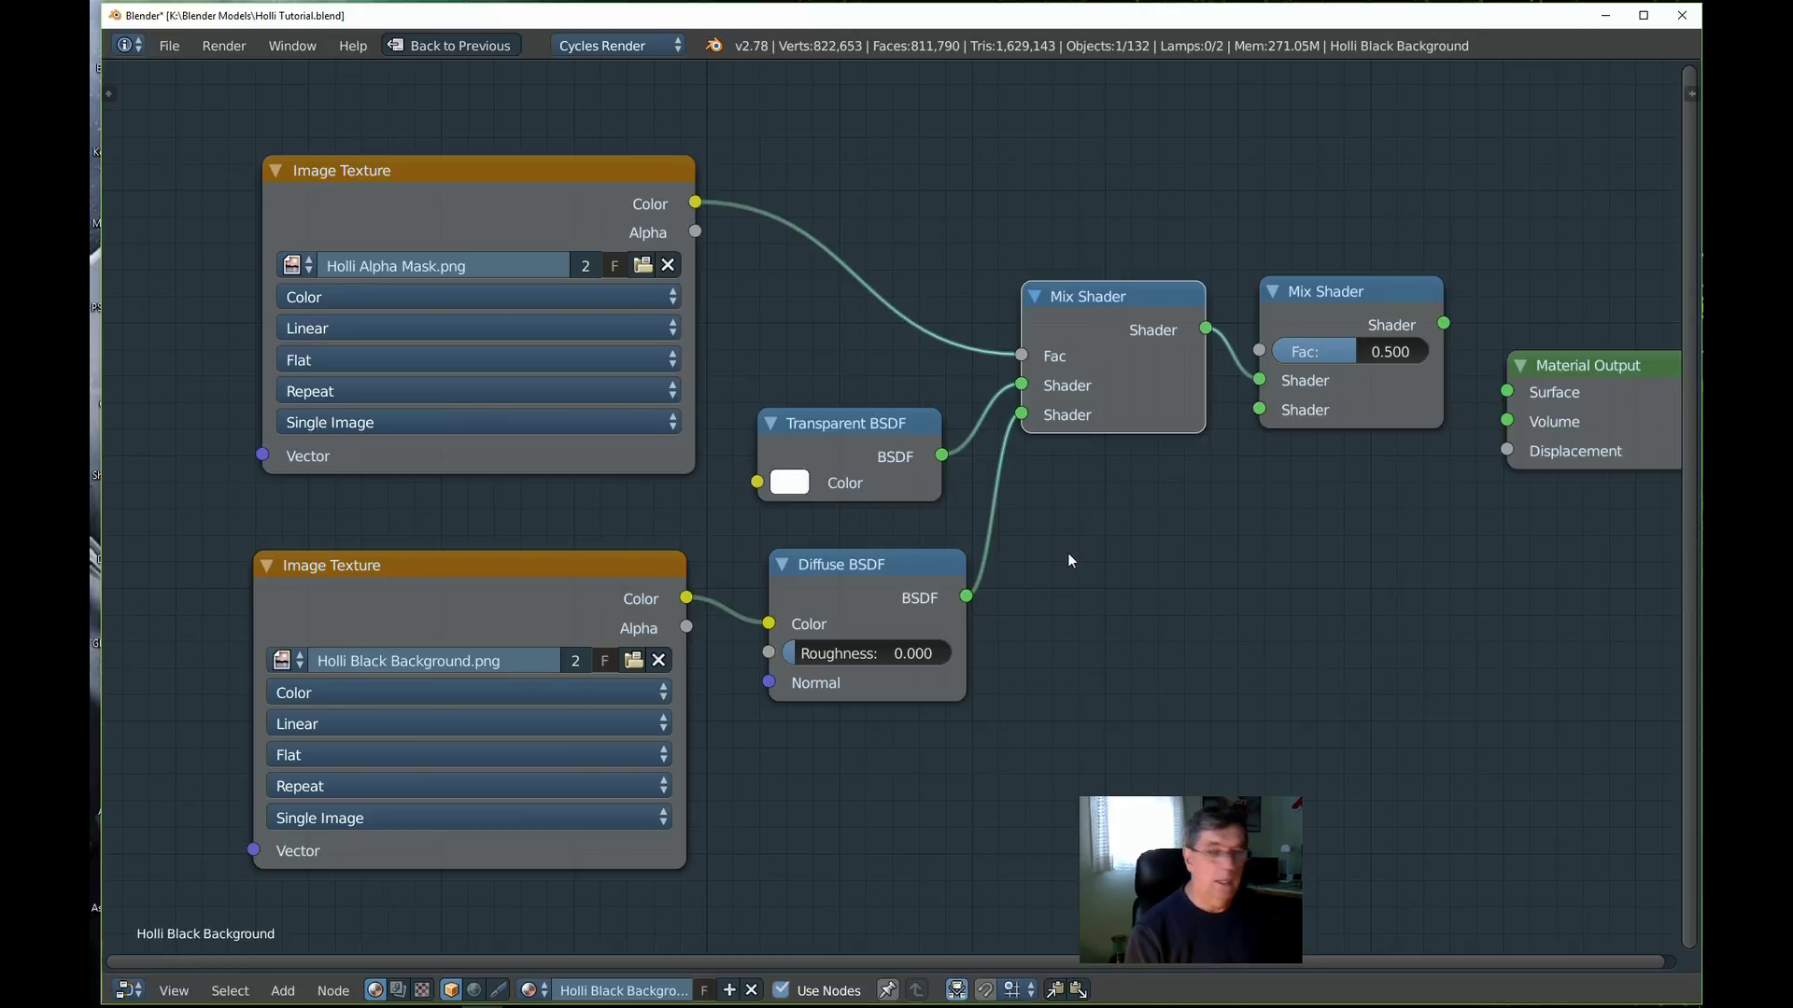
Add another Transparent BSDF below the first Mix Shader and connect it to the second Mix Shader's lower Shader input
key("shift+a")
mouse_move(1070, 558)
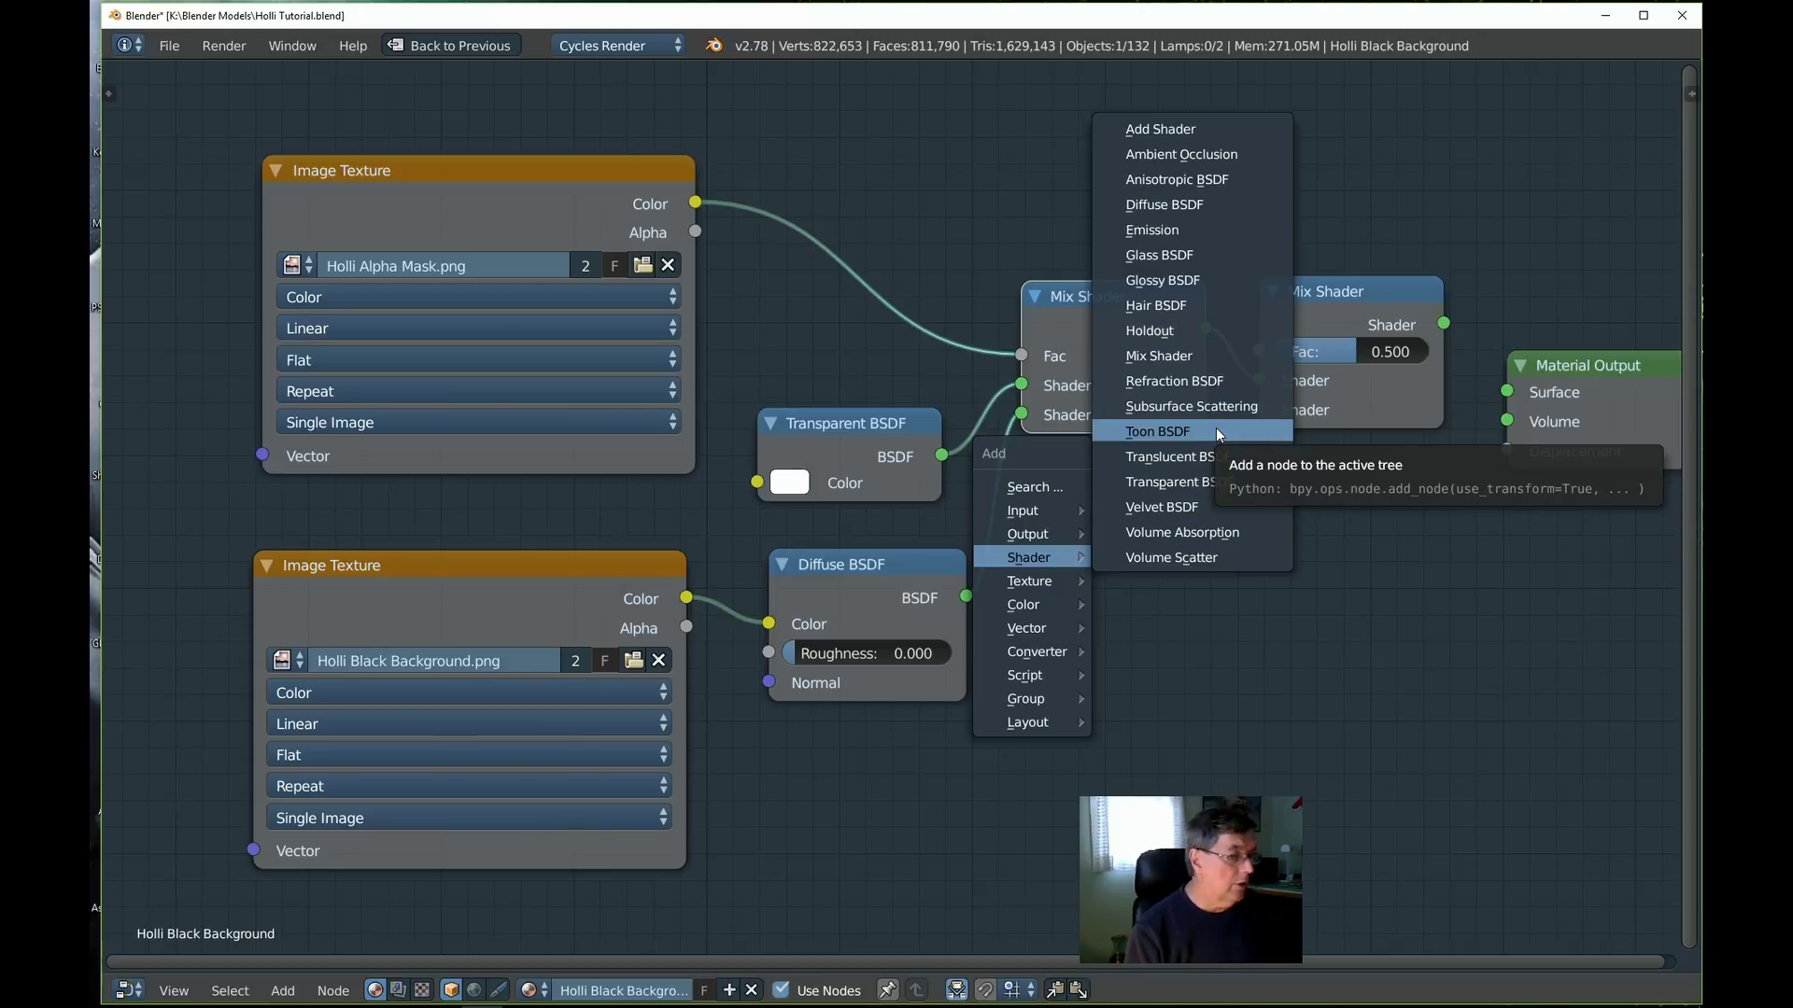
left_click(1191, 481)
left_click(1020, 490)
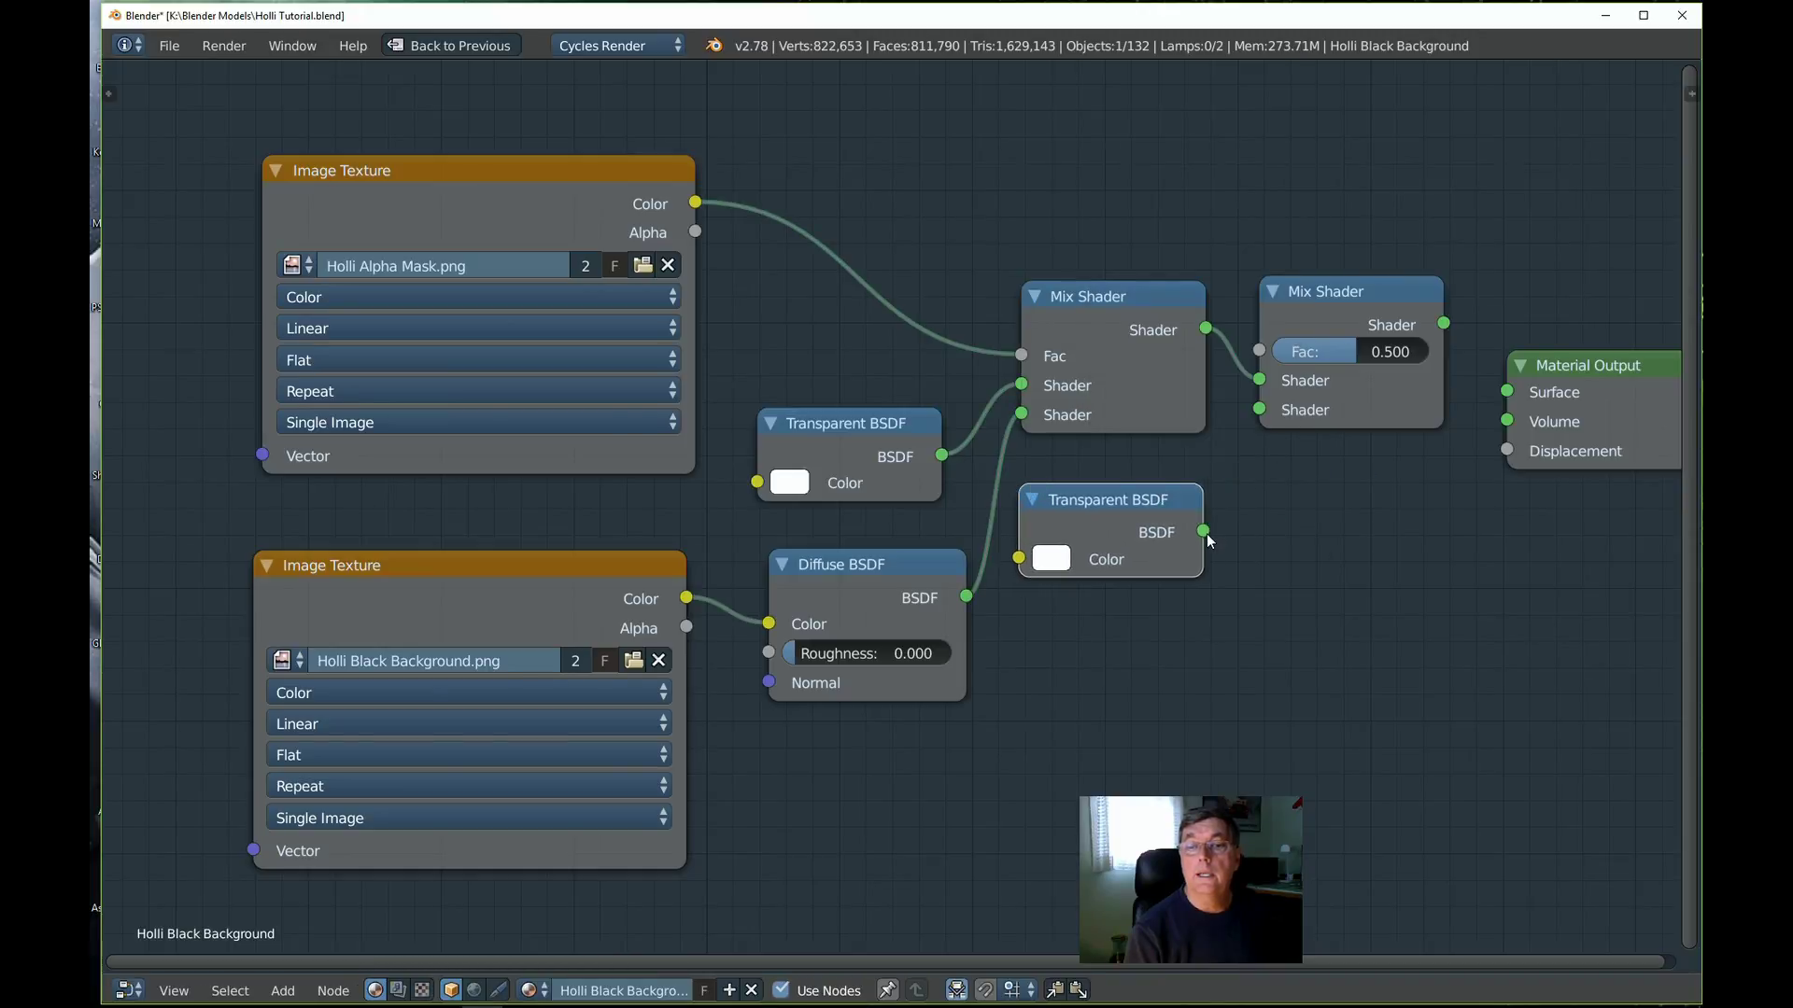
left_click_drag(1204, 530, 1260, 409)
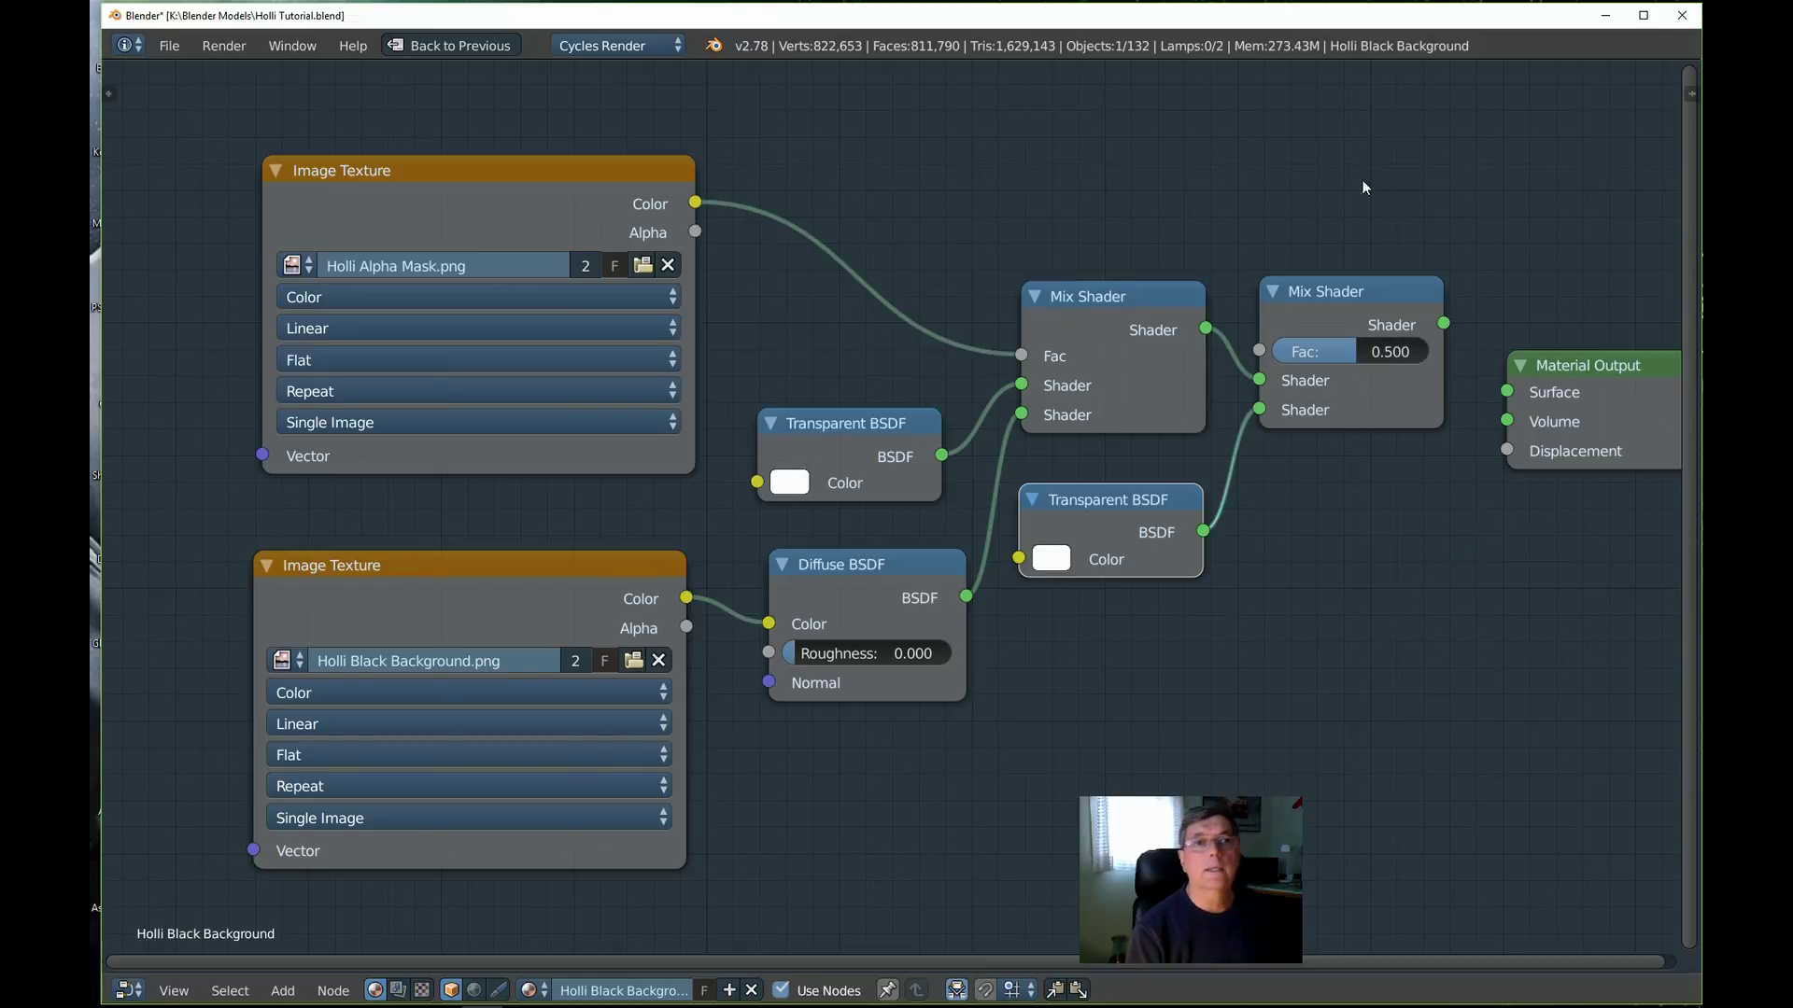
Set the second Mix Shader's Fac to 0.217 and connect its output to the Material Output's Surface input
left_click(1356, 350)
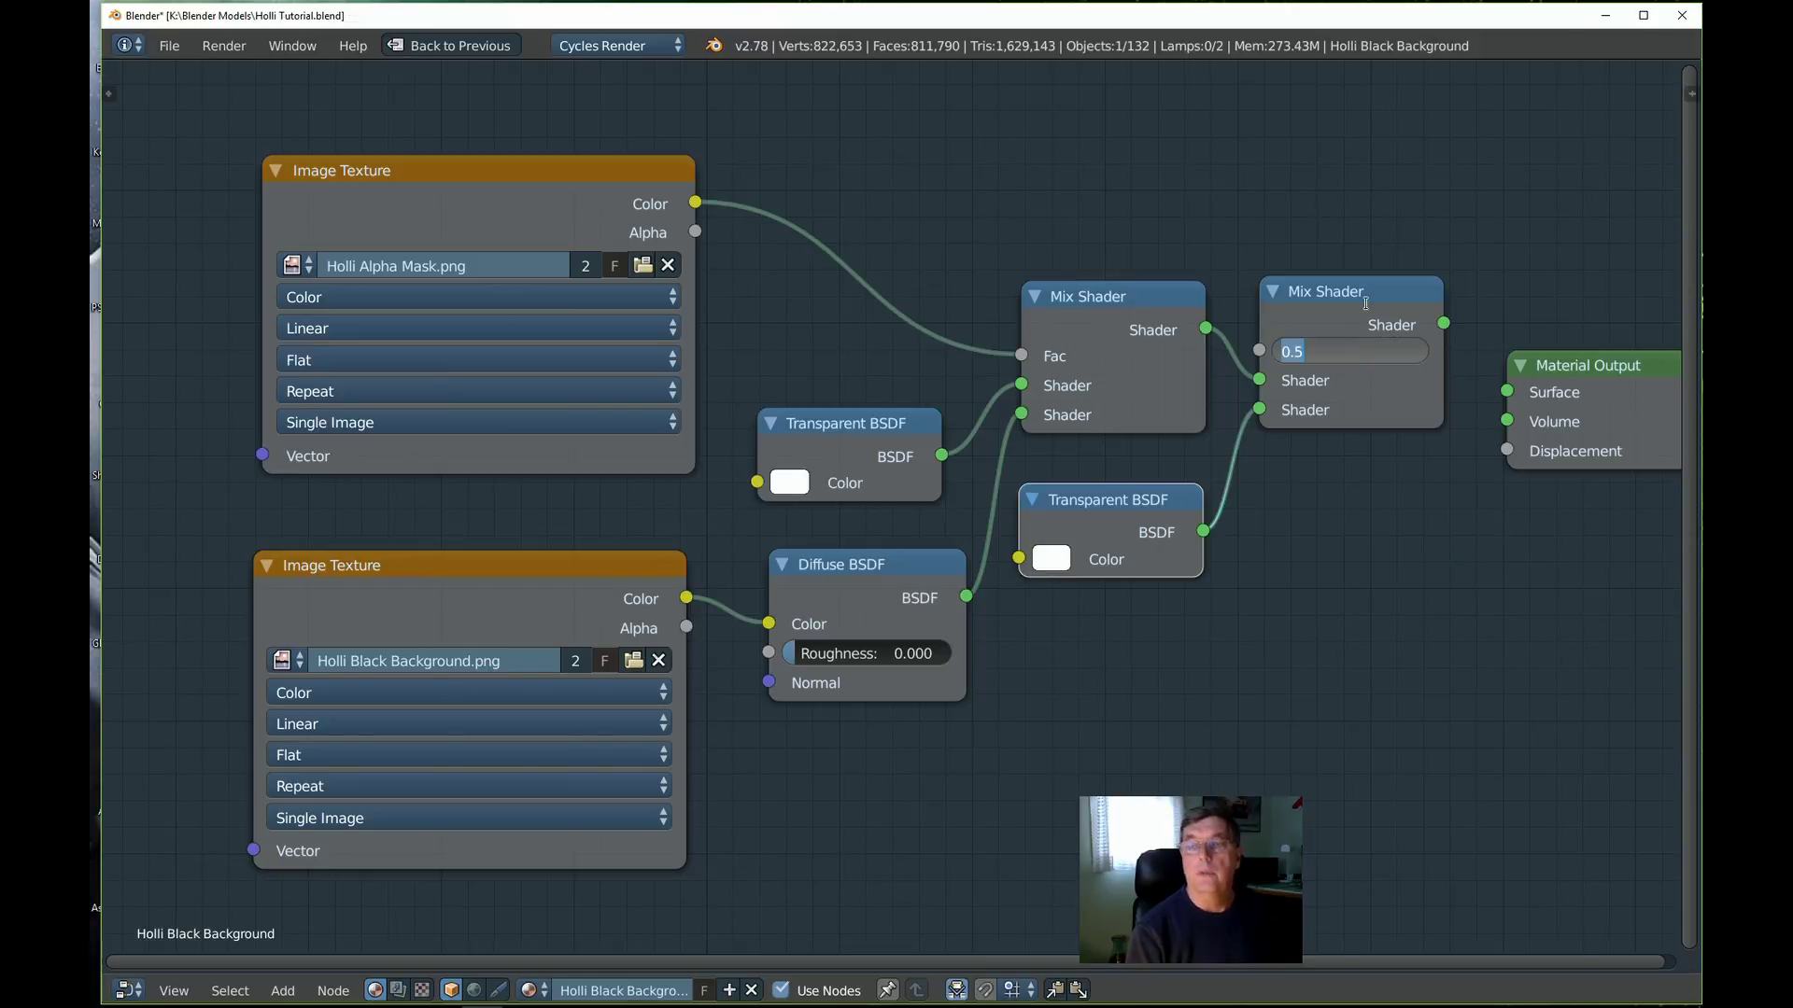
type(".217")
key("Return")
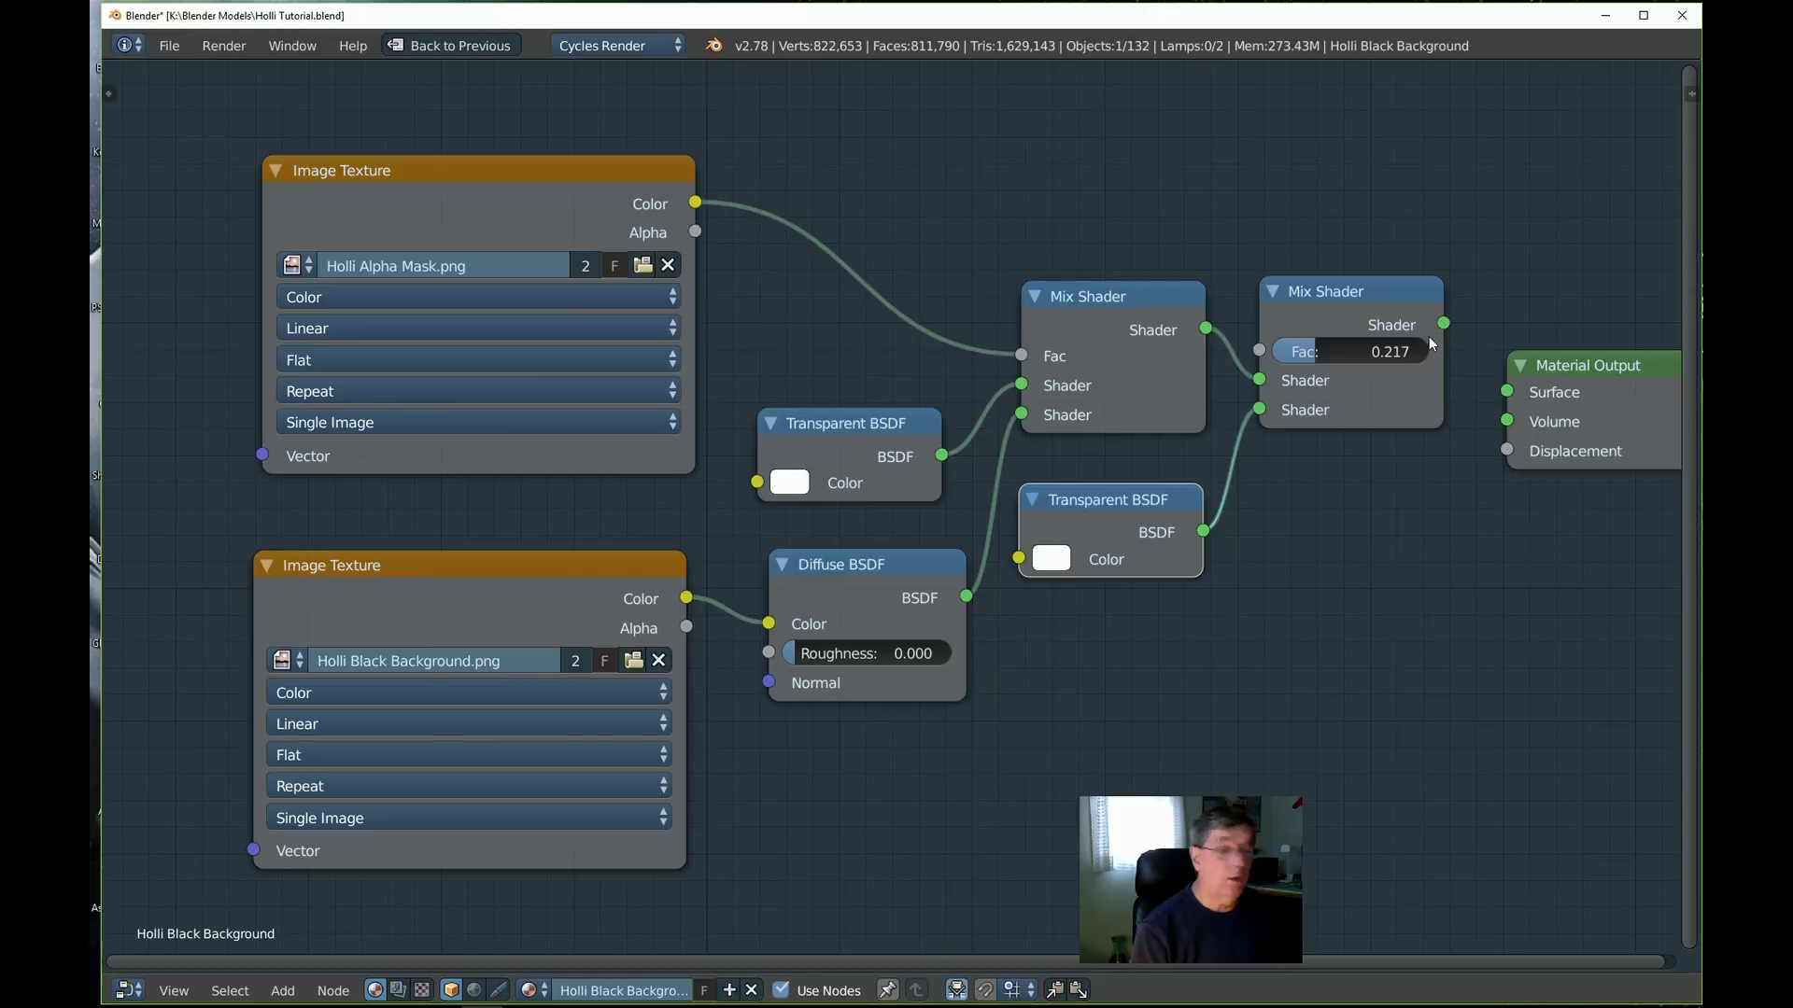
left_click_drag(1445, 324, 1506, 392)
left_click_drag(1111, 318, 1090, 317)
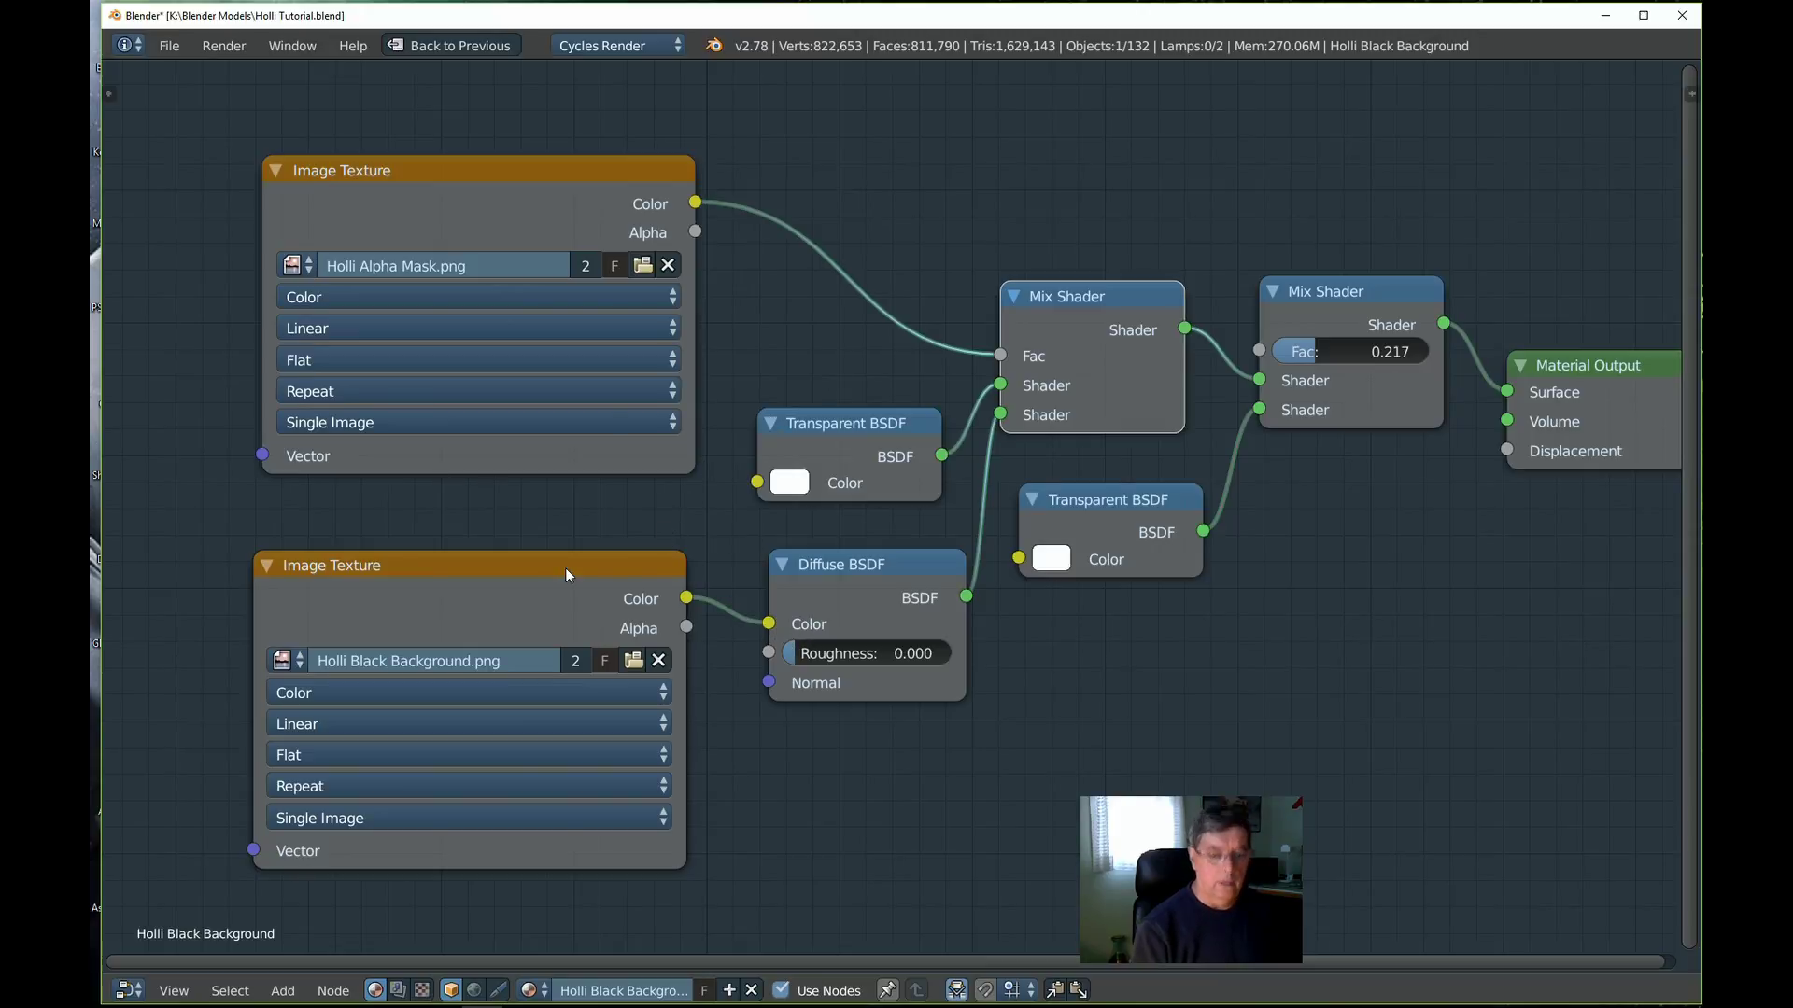
Return to the full layout and preview the scene with Rendered viewport shading
key("ctrl+Up")
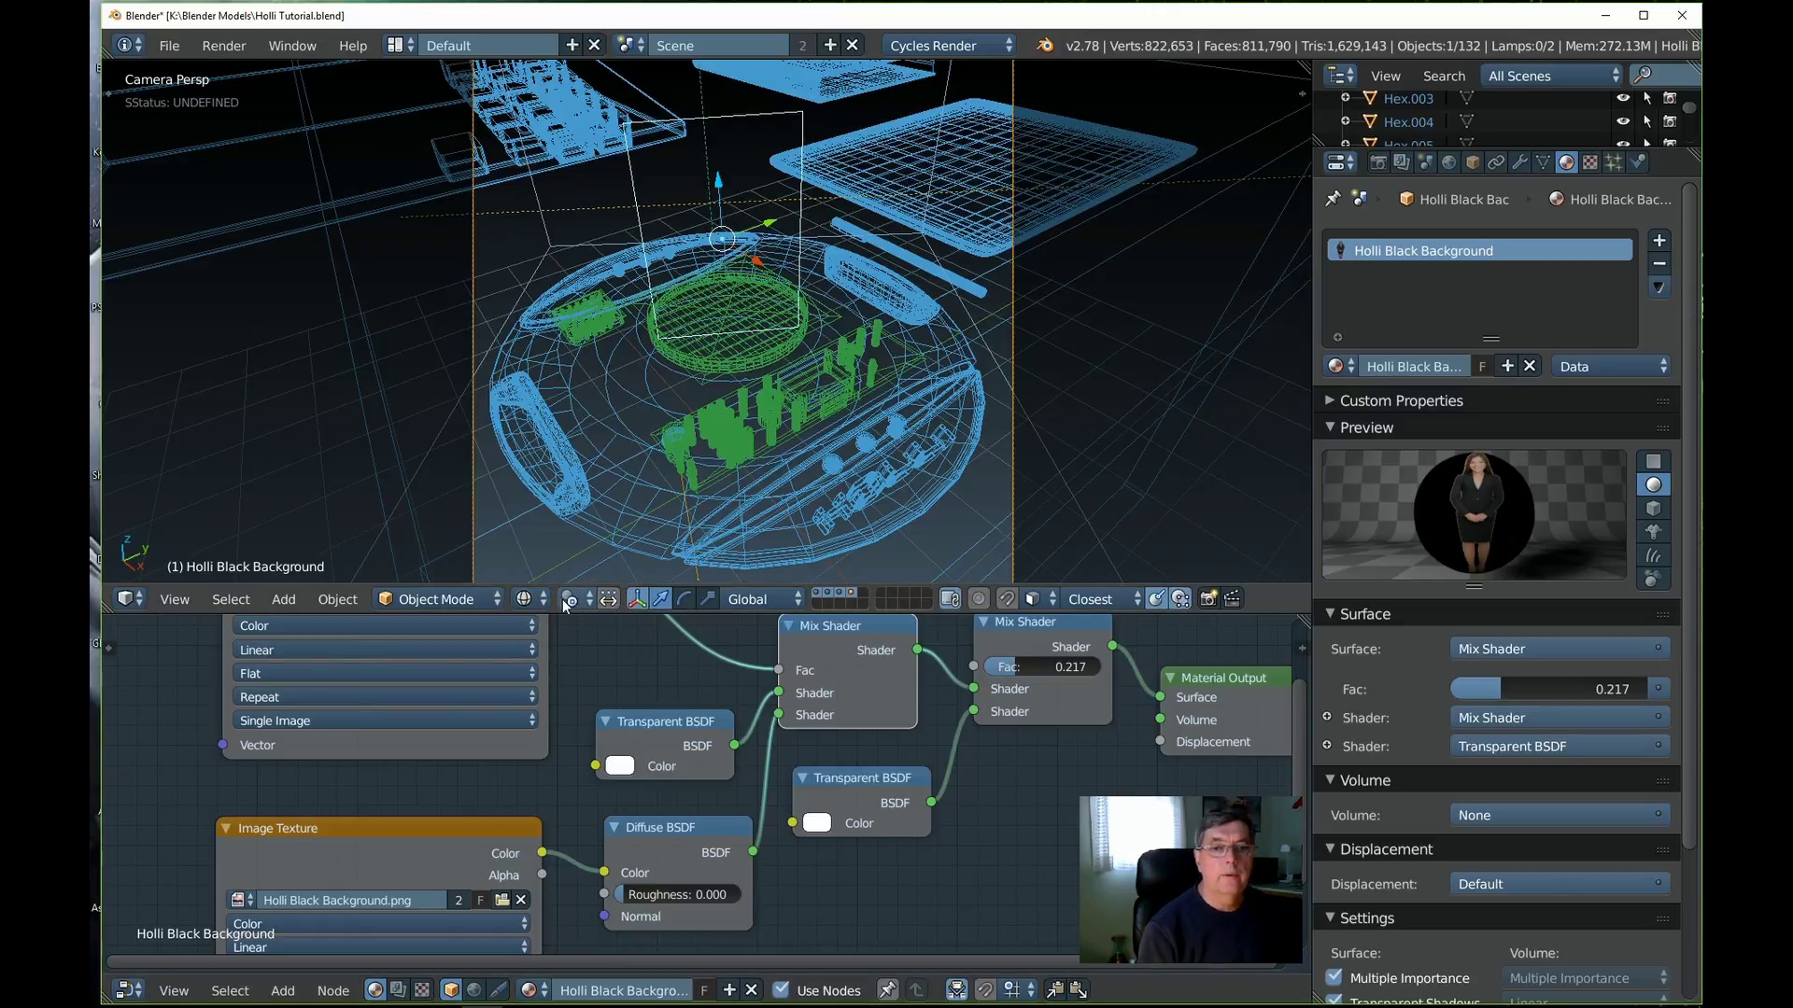
left_click(526, 599)
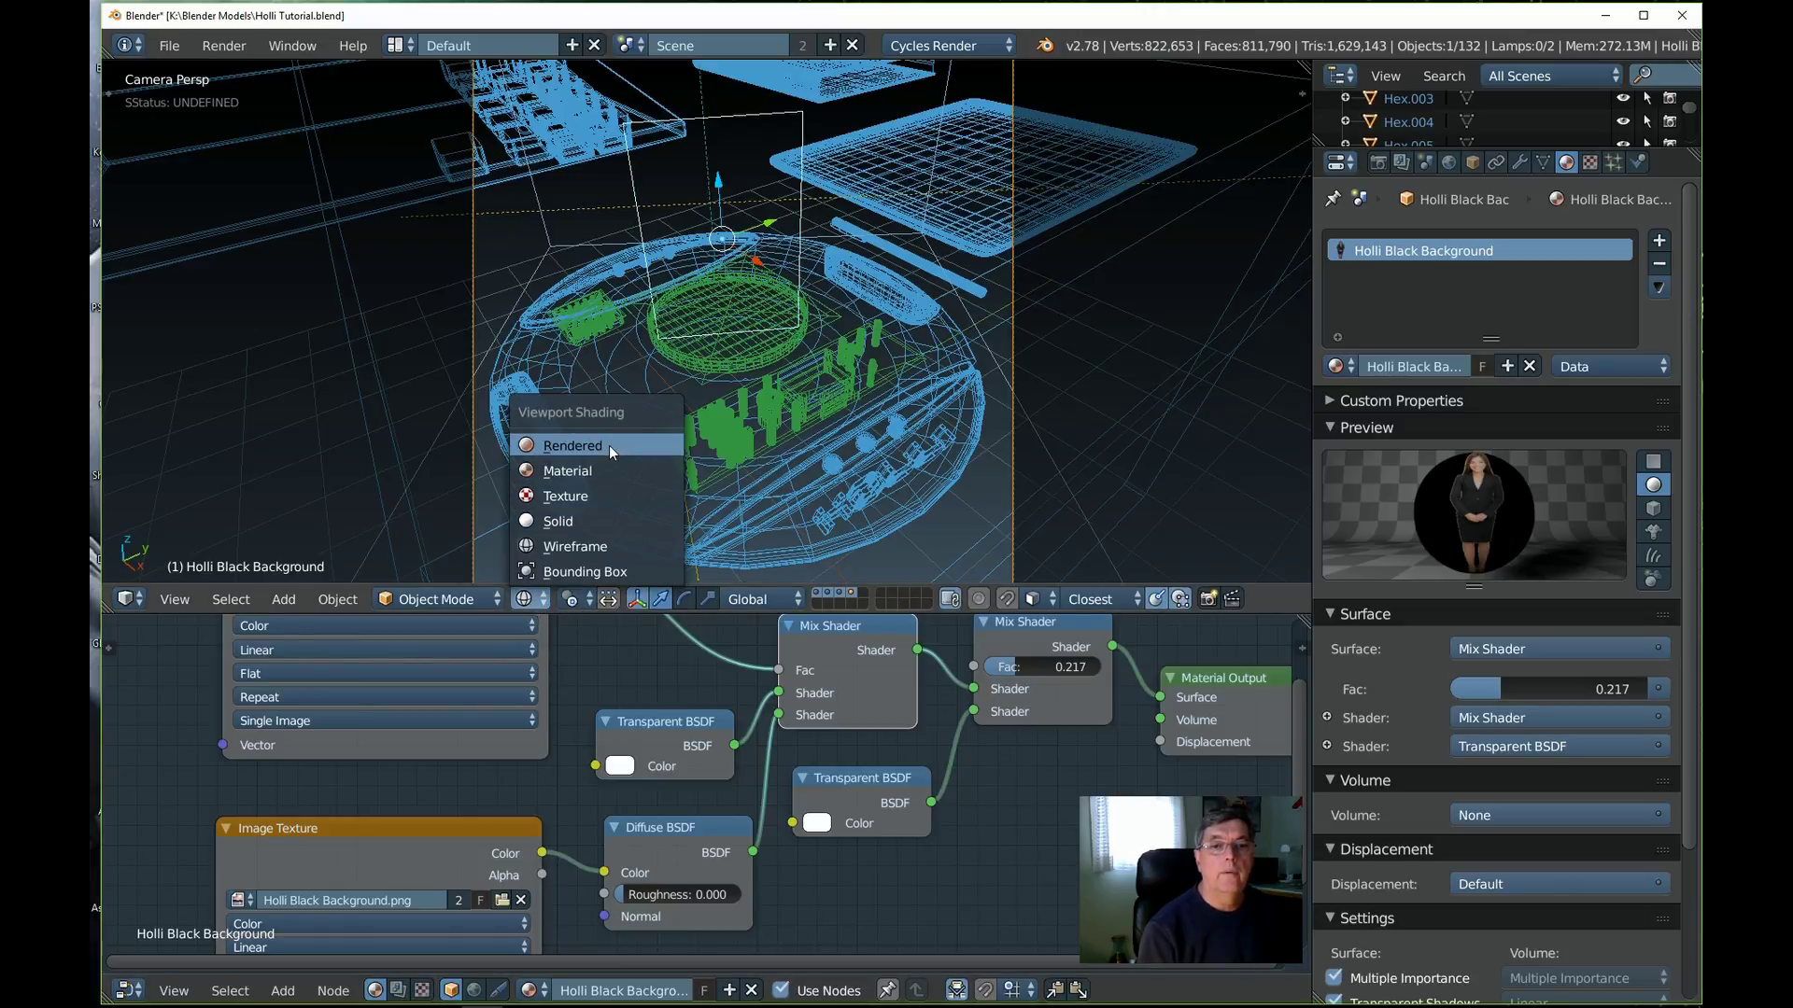
left_click(664, 447)
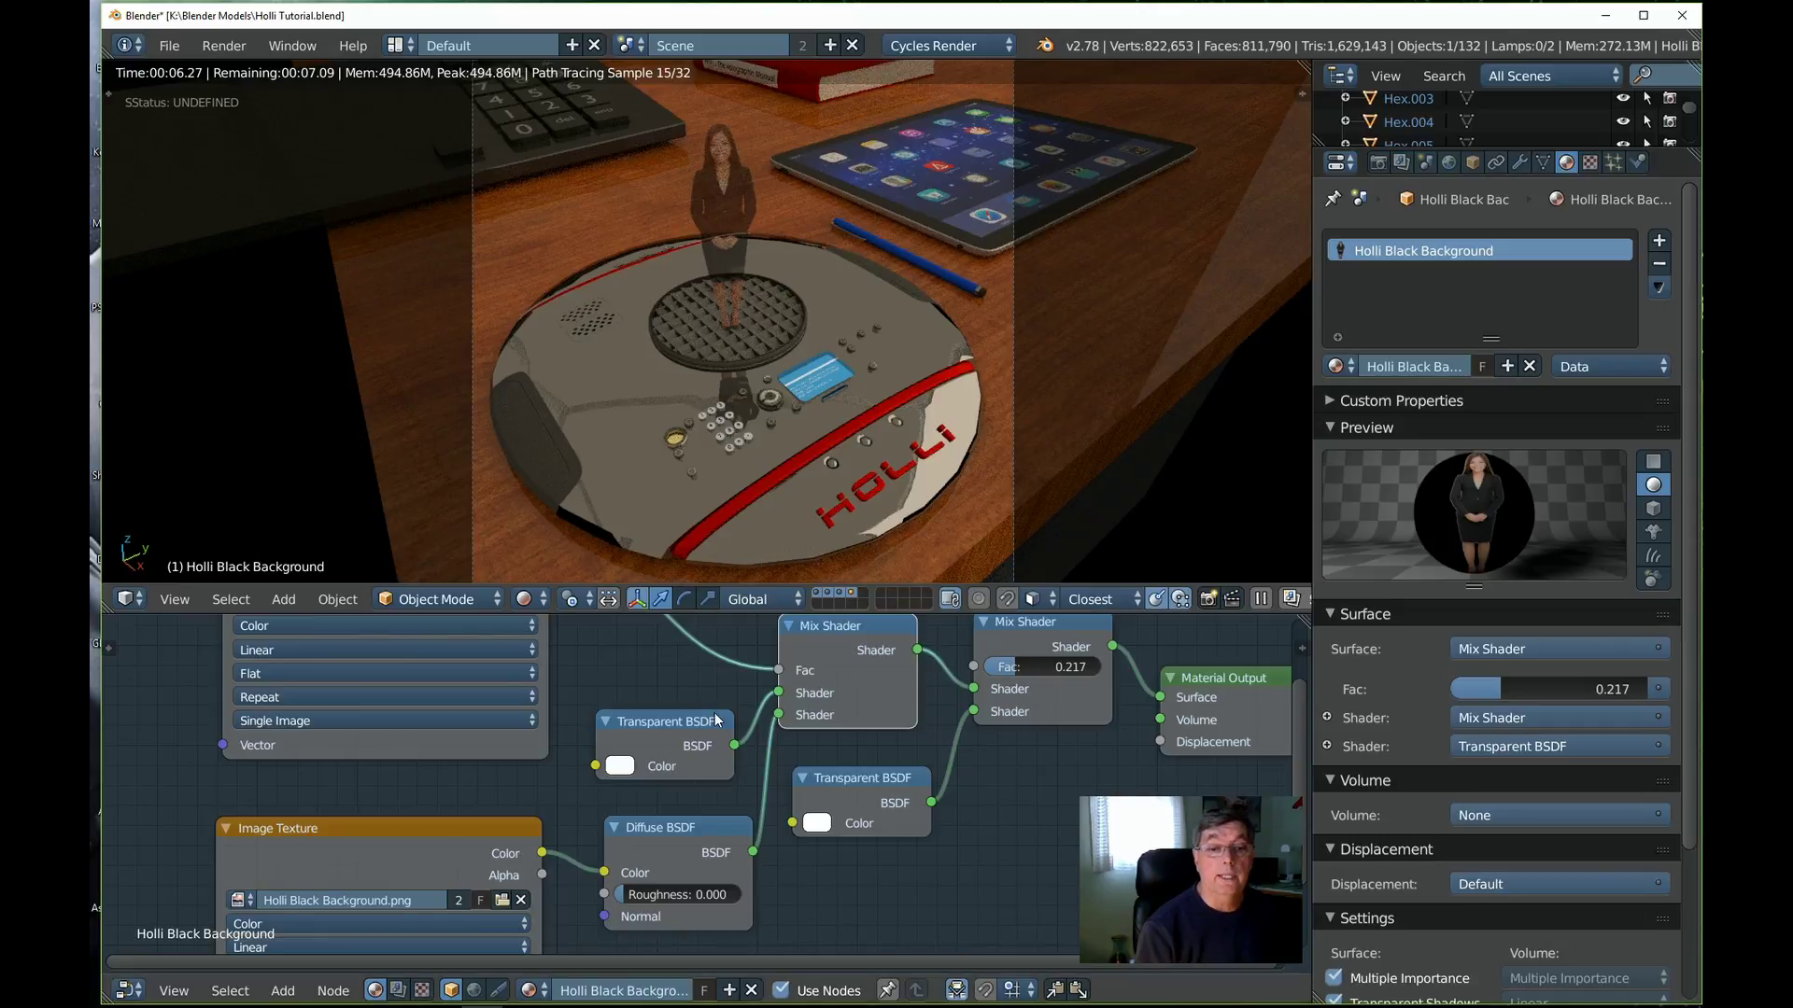
Move both Image Texture nodes further away from the shader nodes in the maximized node editor, and return to the full layout
scroll(887, 887, "down", 1)
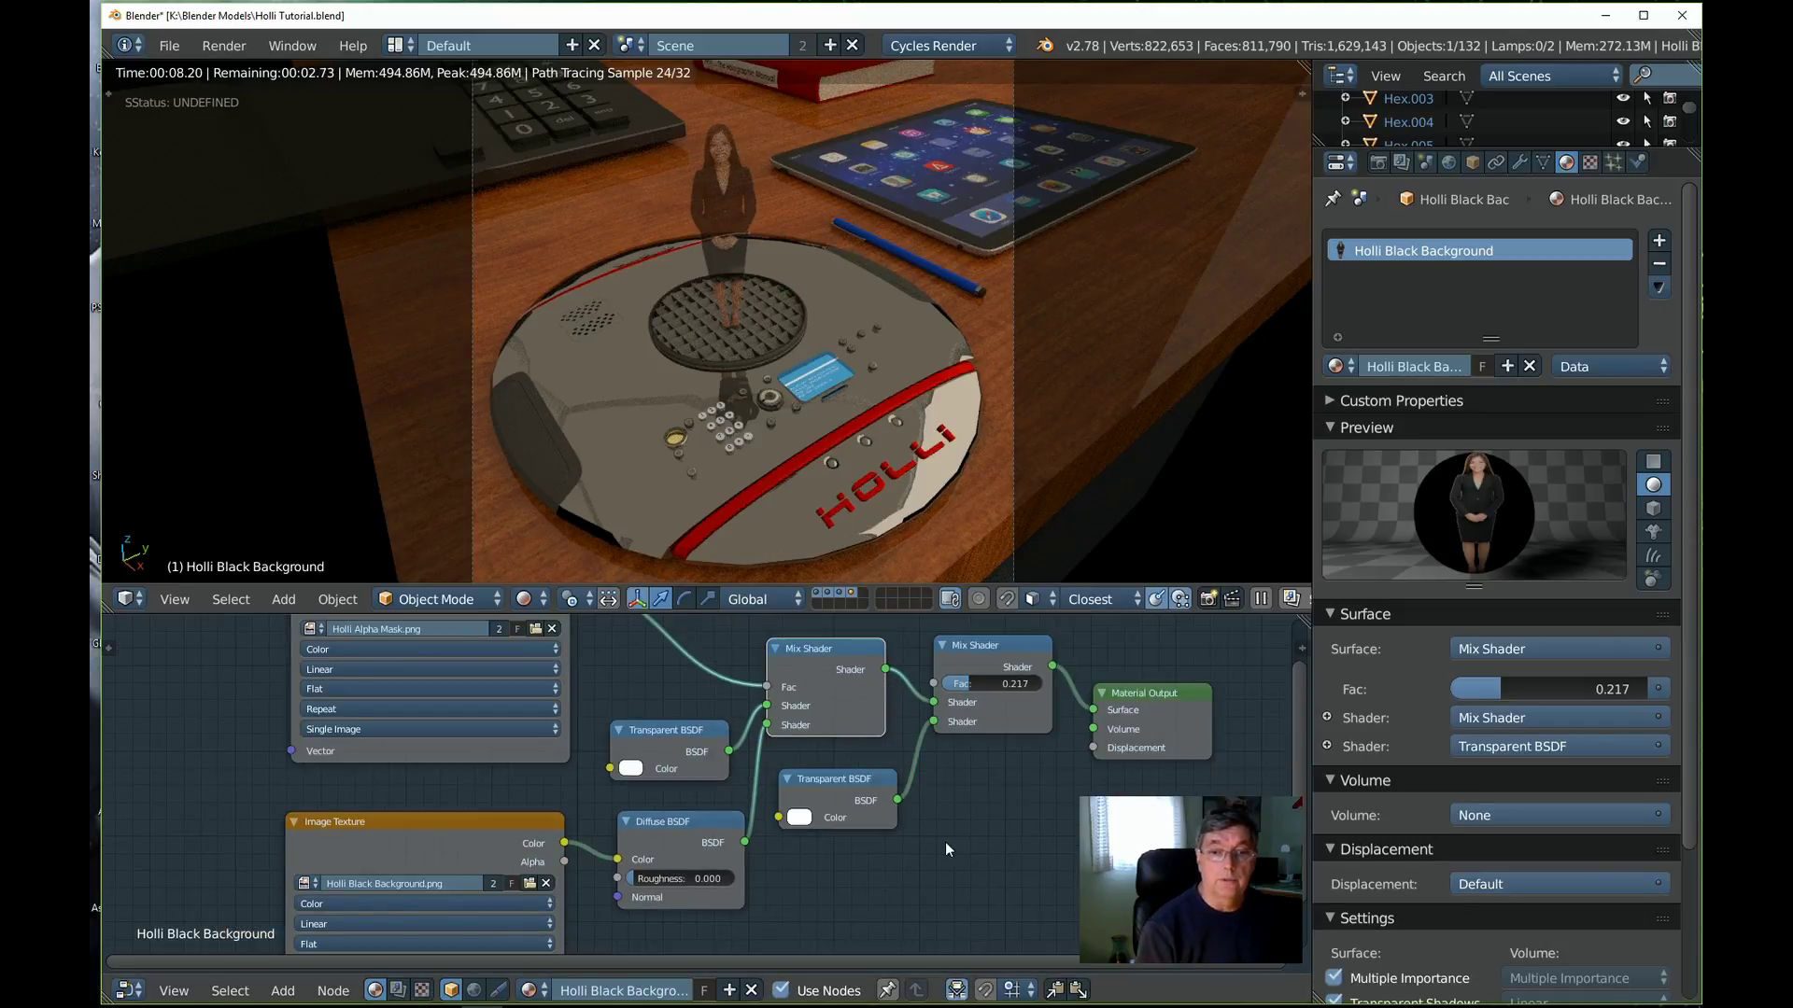
scroll(925, 840, "down", 1)
key("ctrl+space")
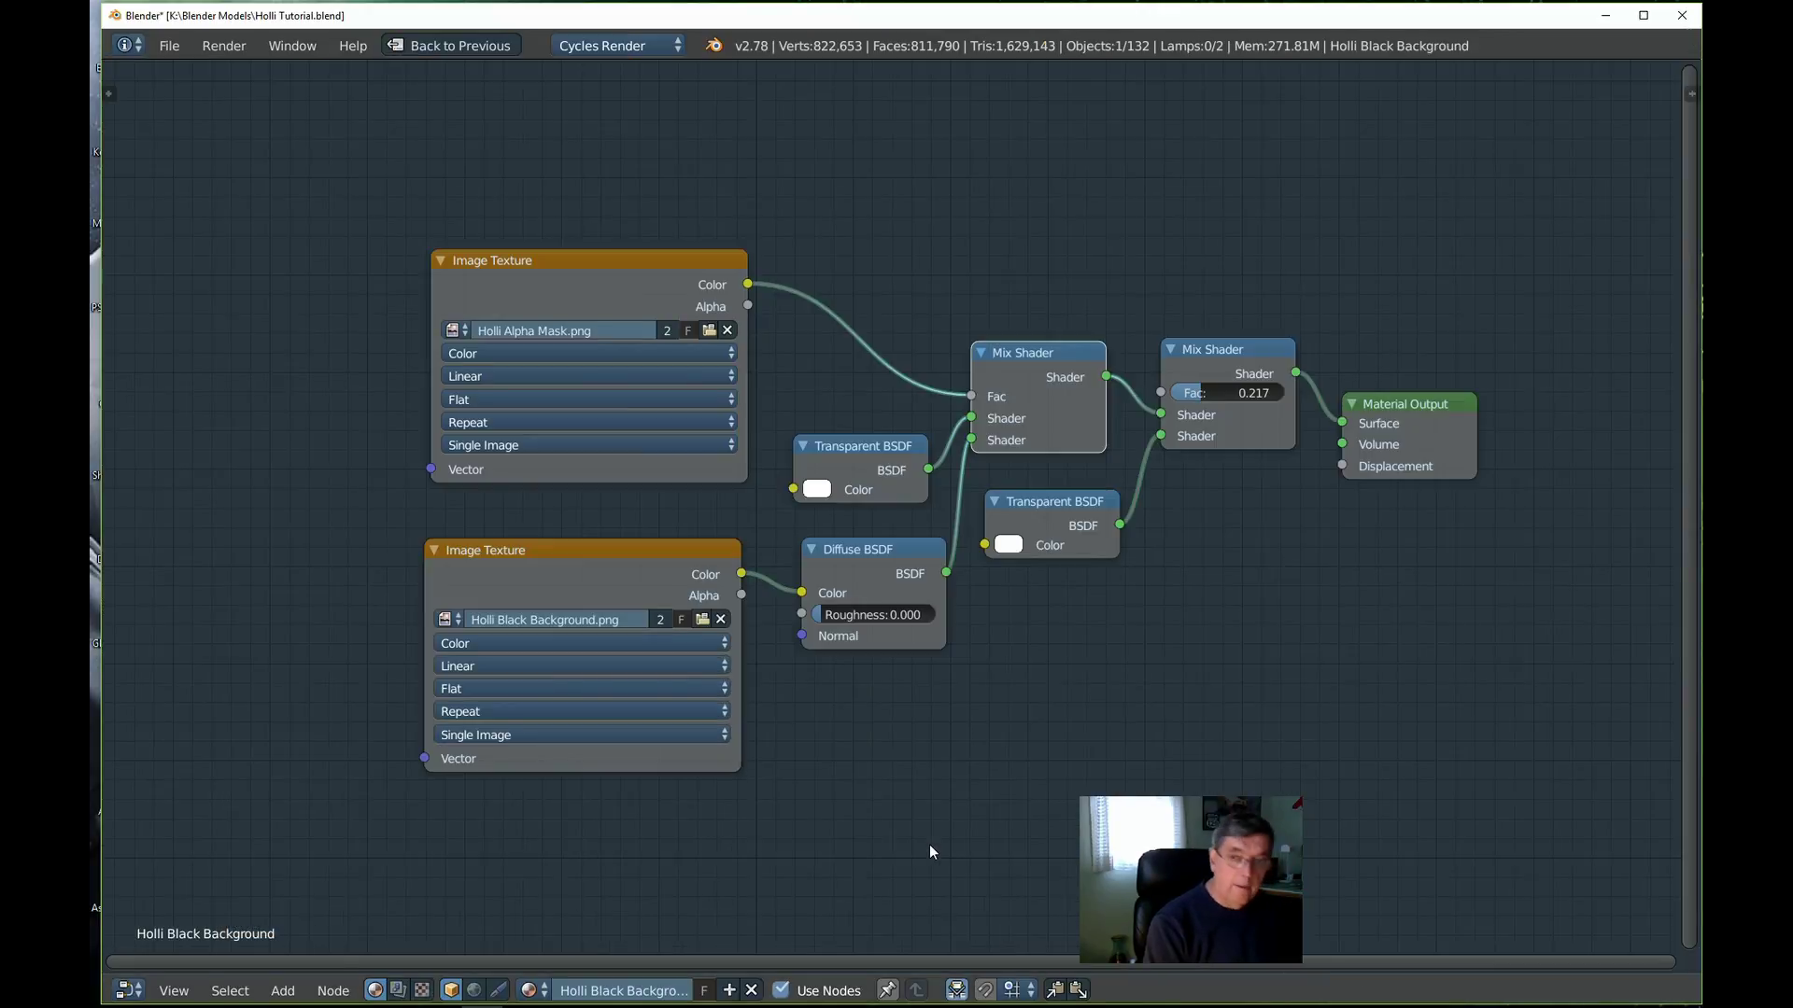
scroll(928, 845, "up", 2)
scroll(778, 450, "up", 1)
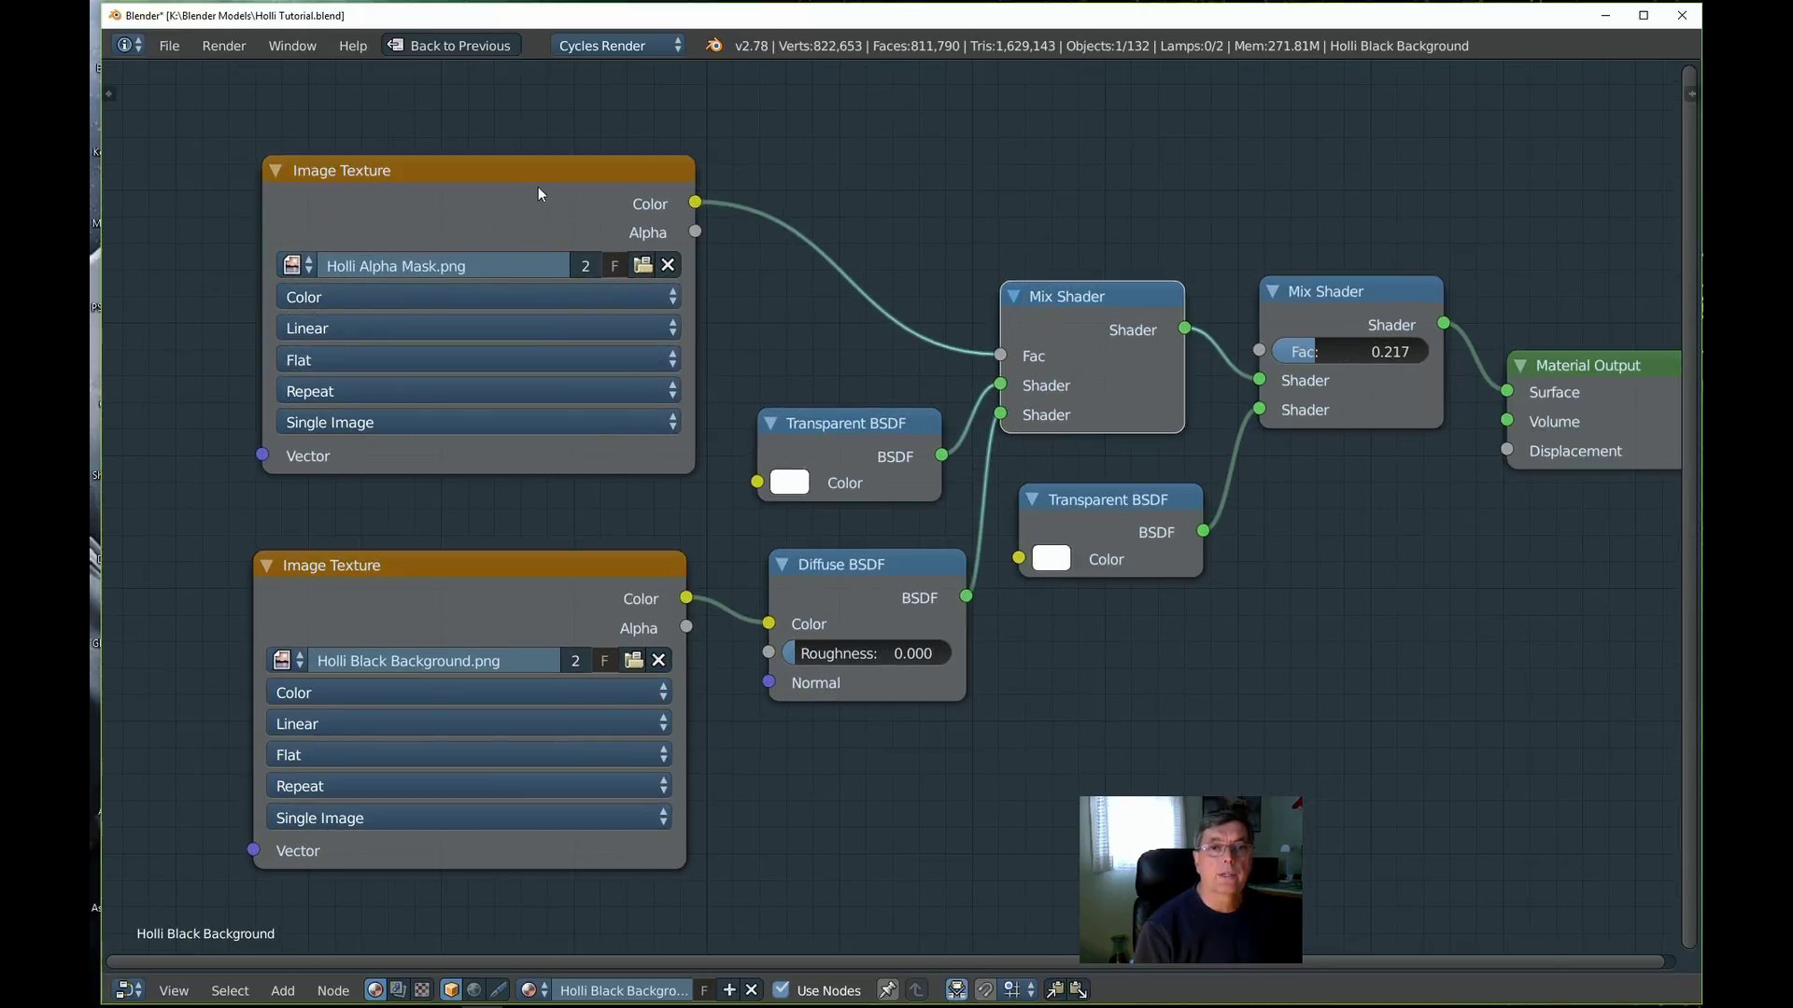
left_click_drag(538, 186, 484, 181)
left_click_drag(575, 553, 512, 558)
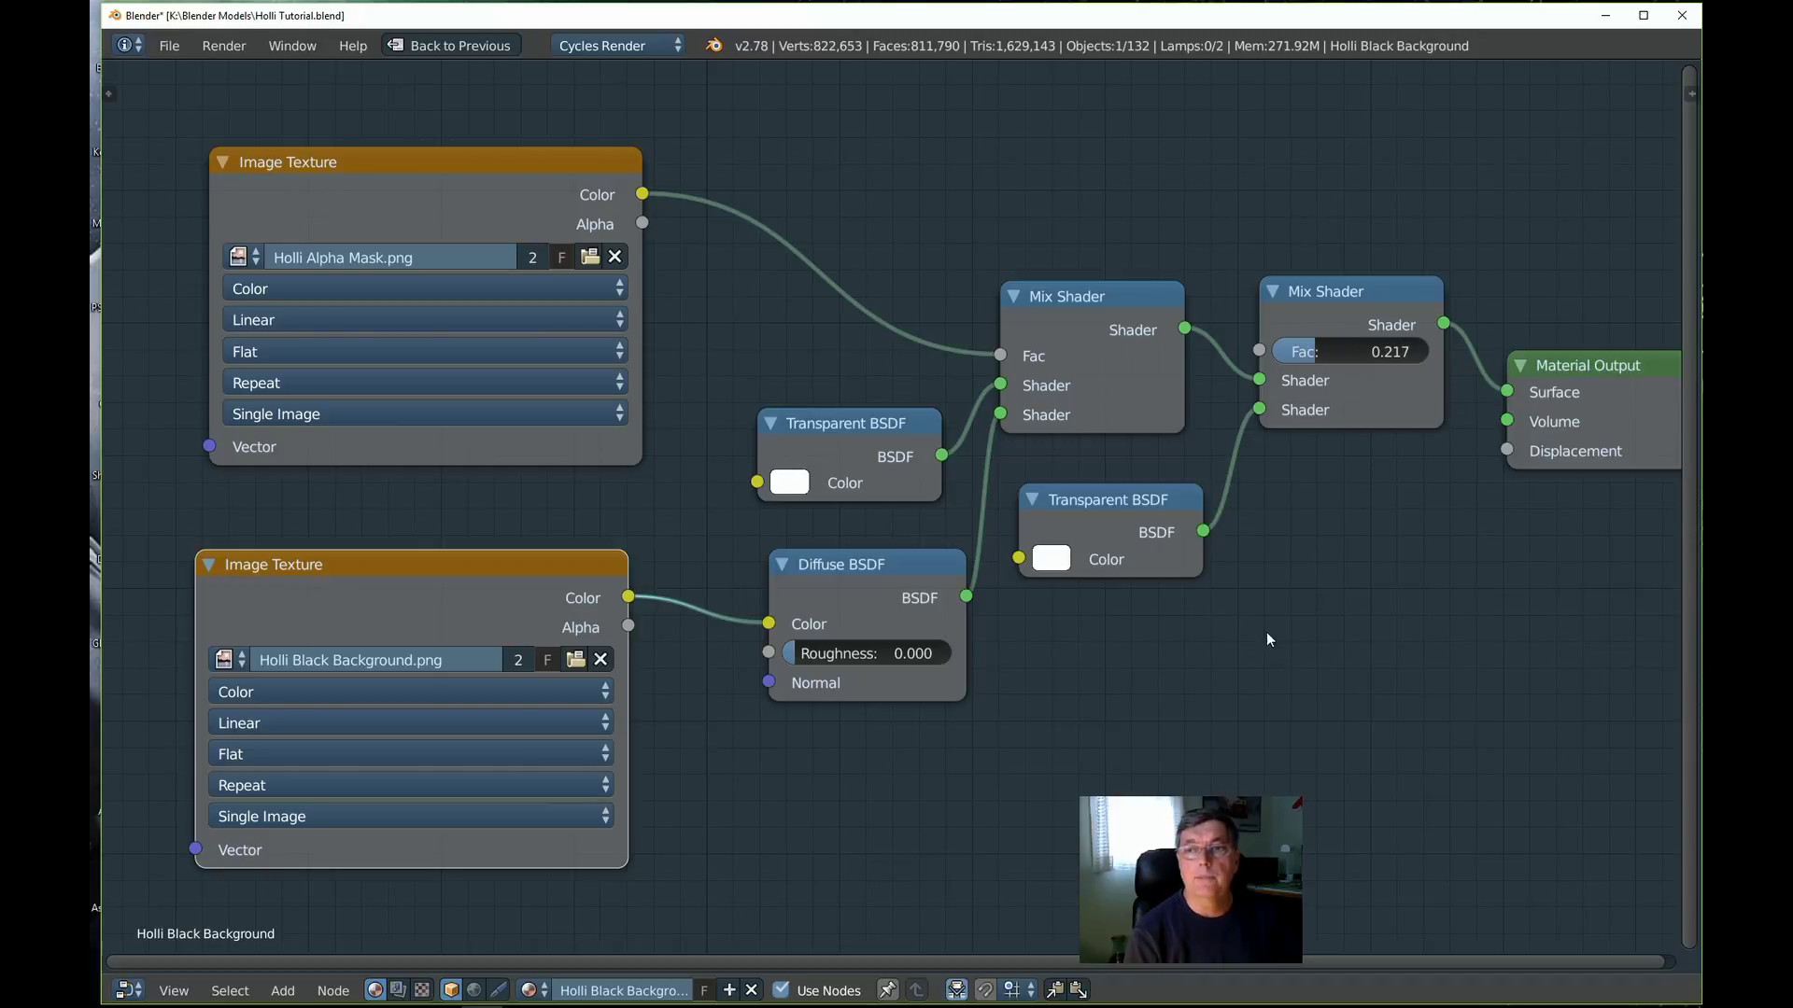
scroll(1128, 635, "down", 2)
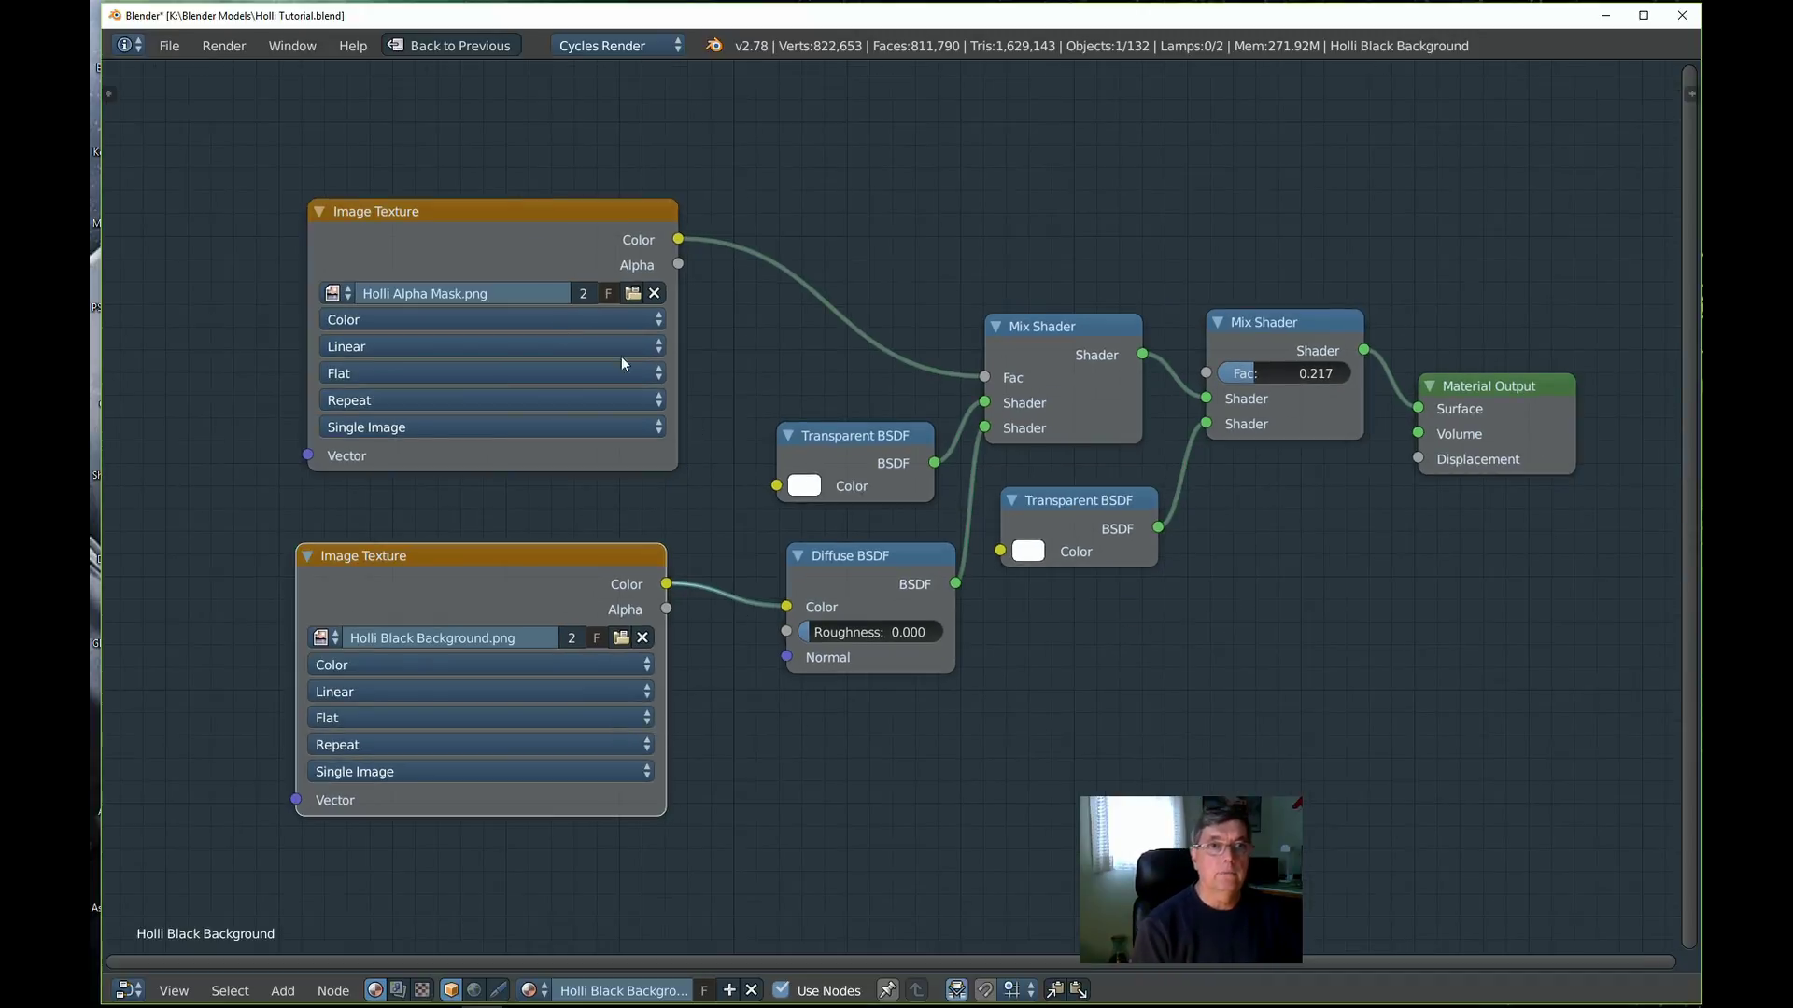
left_click(465, 44)
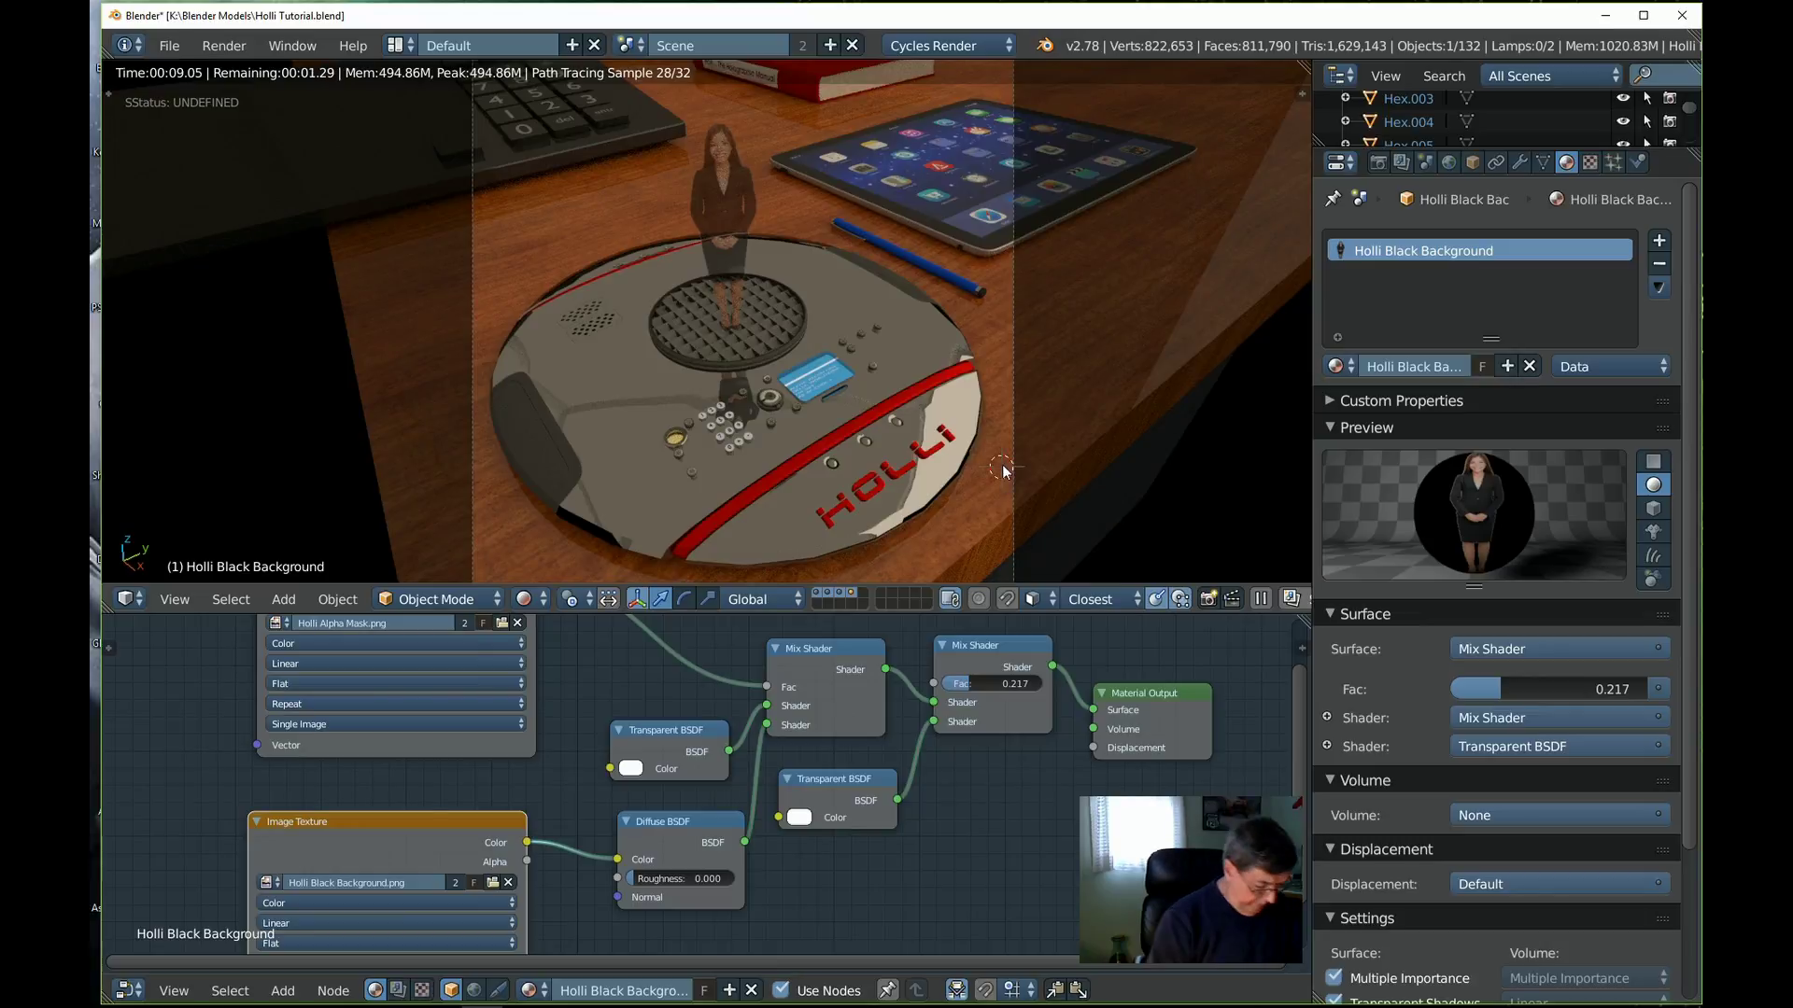
Examine the rendered hologram in the maximized 3D view, then restore the layout and wireframe shading
key("ctrl+Up")
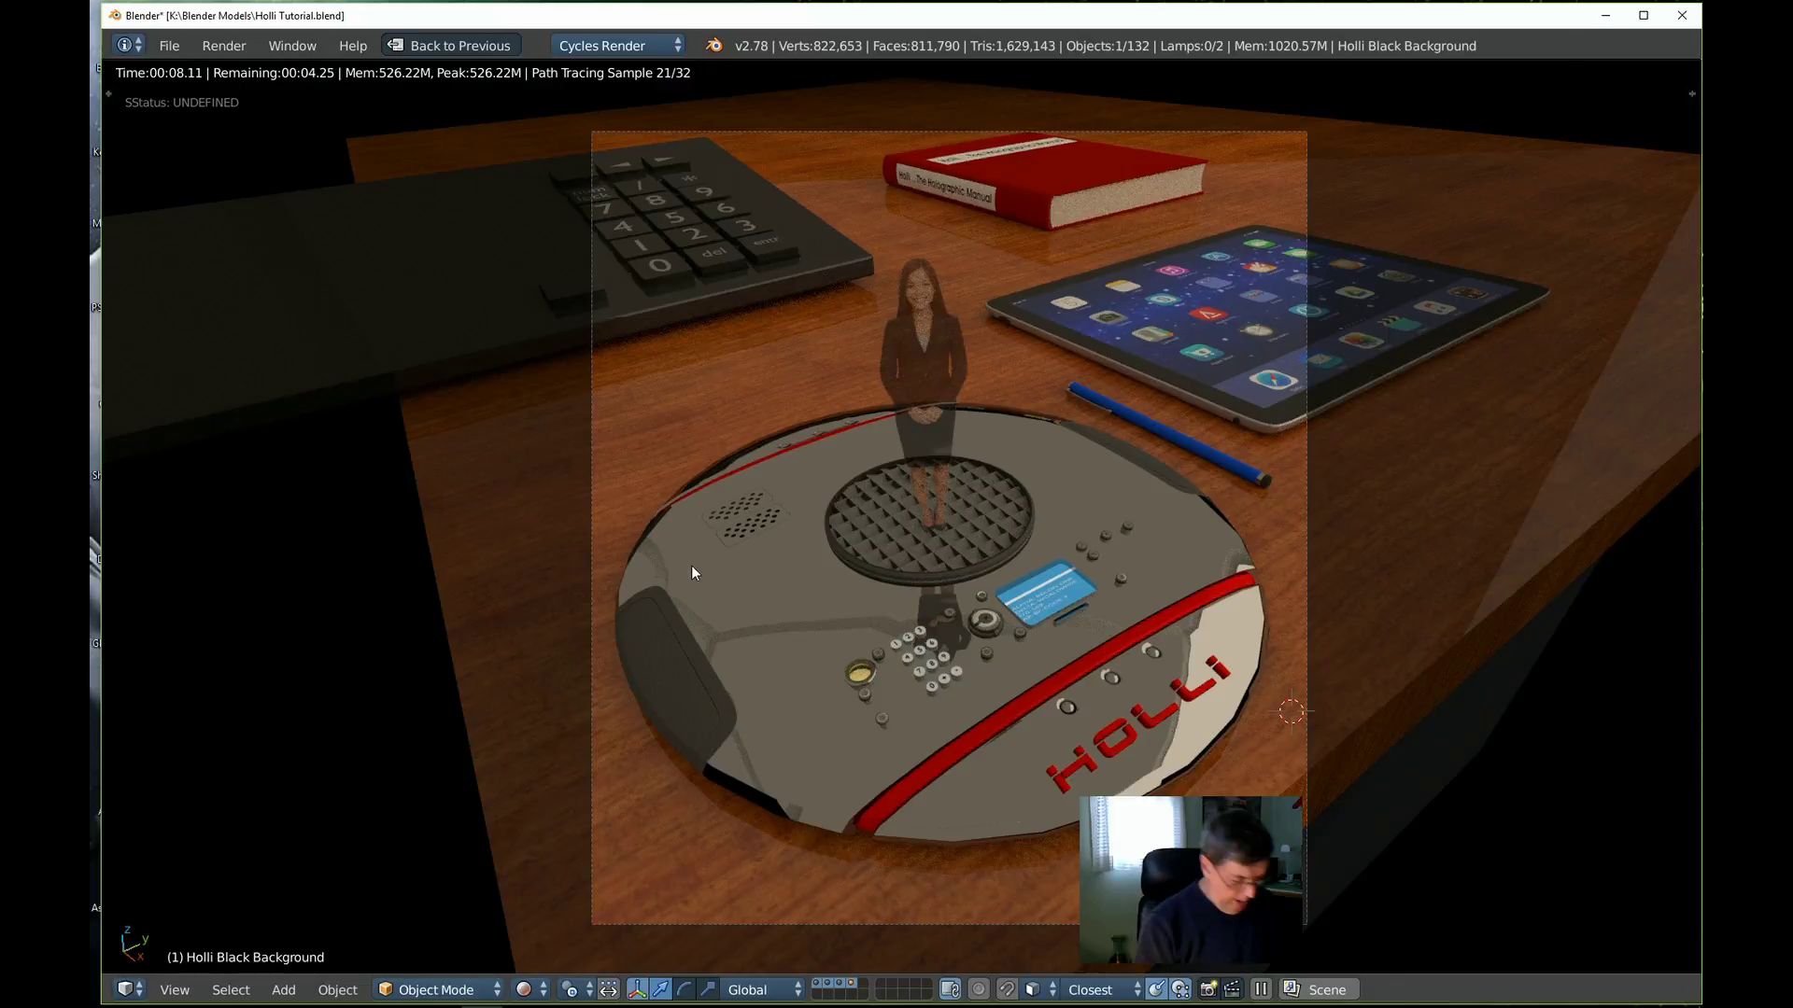
key("ctrl+Up")
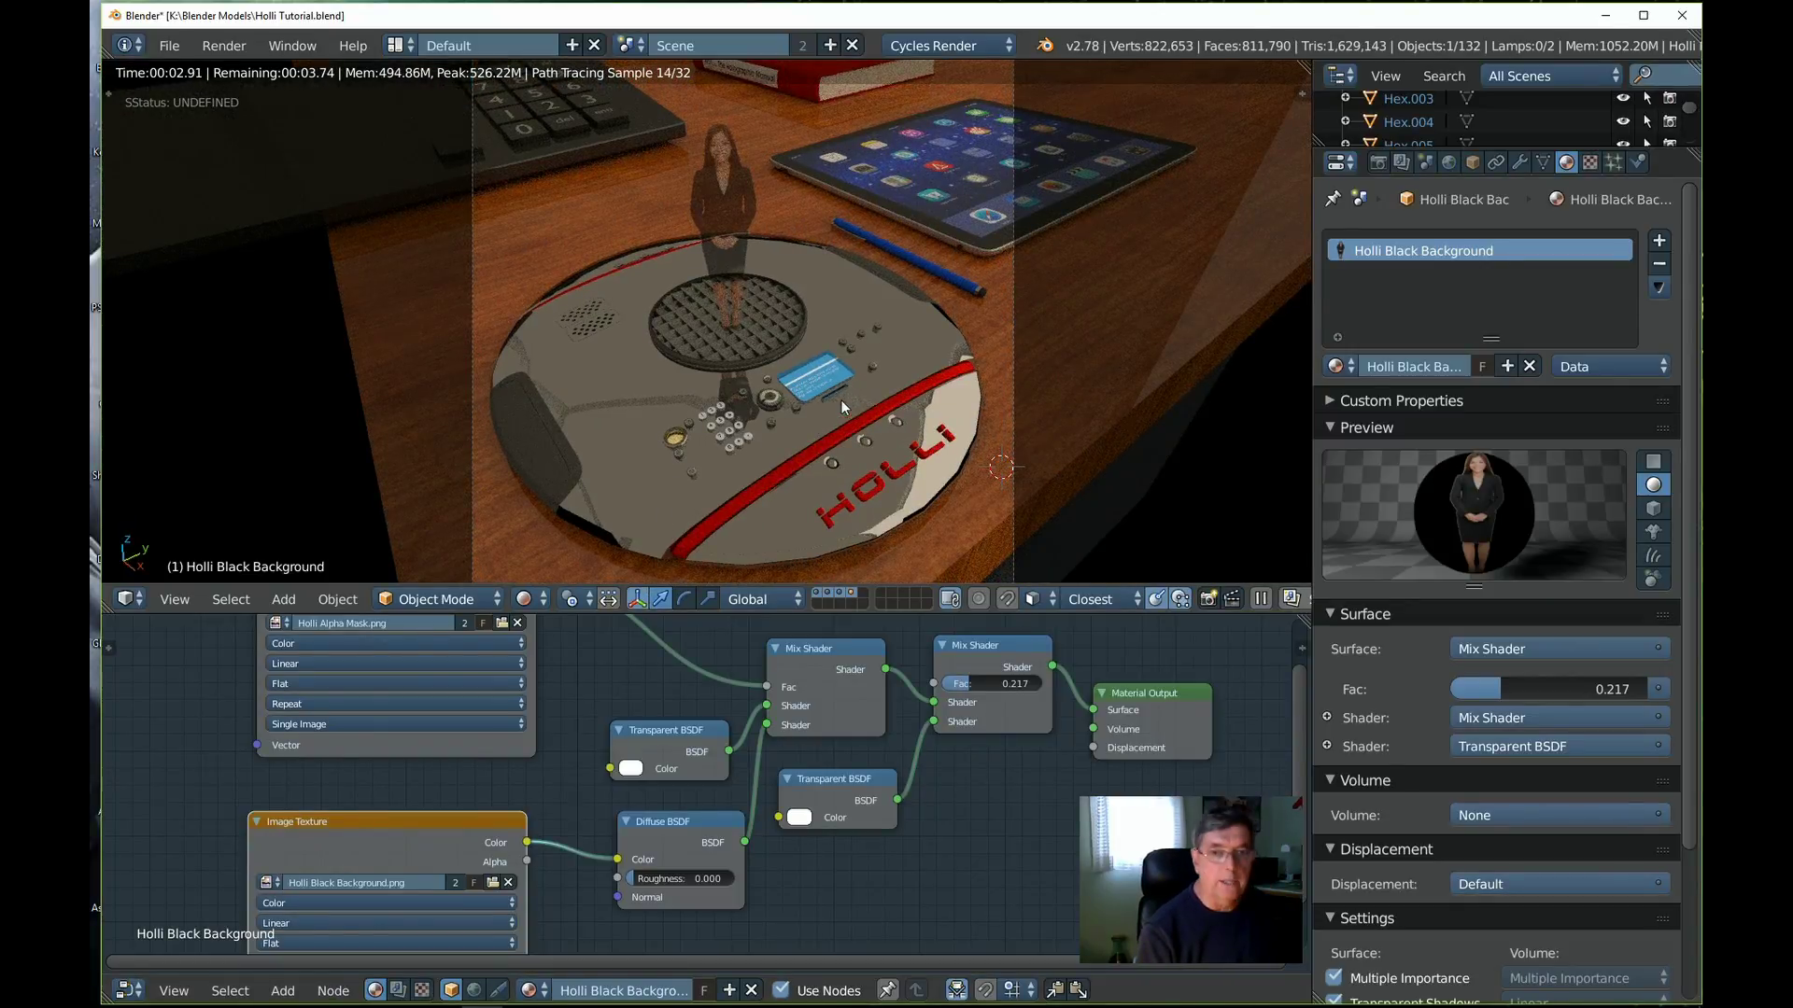
key("z")
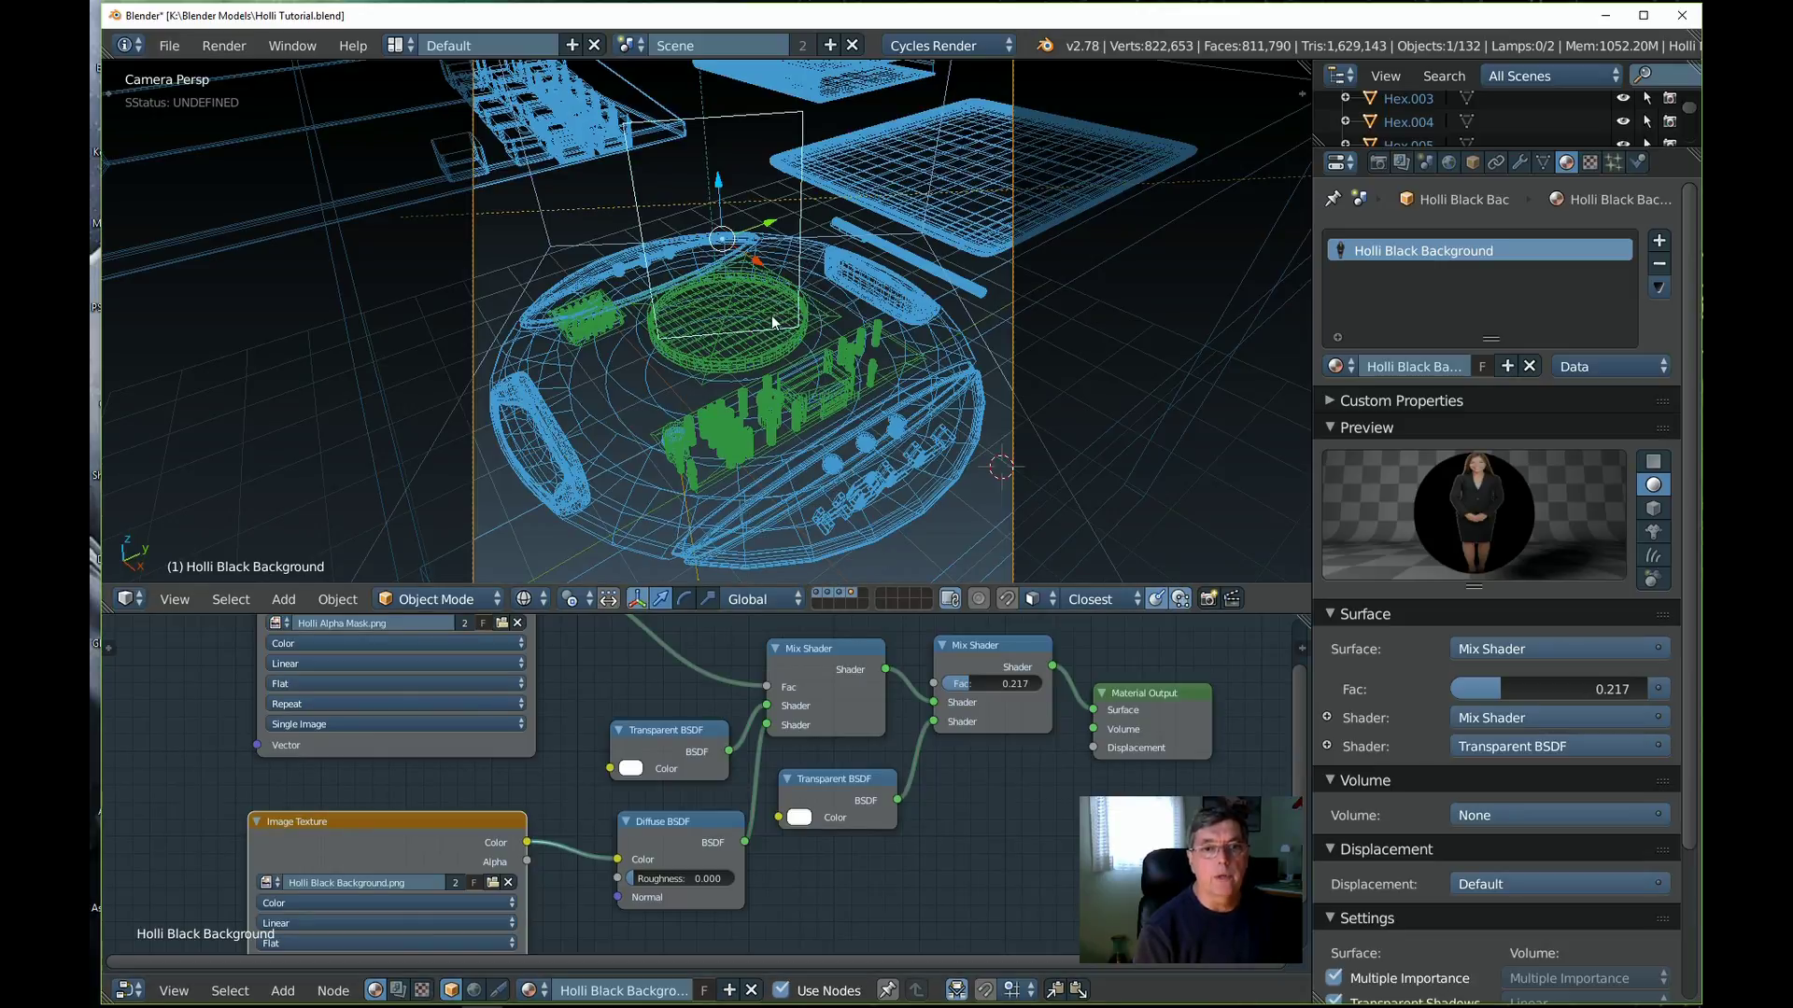
left_click(851, 593)
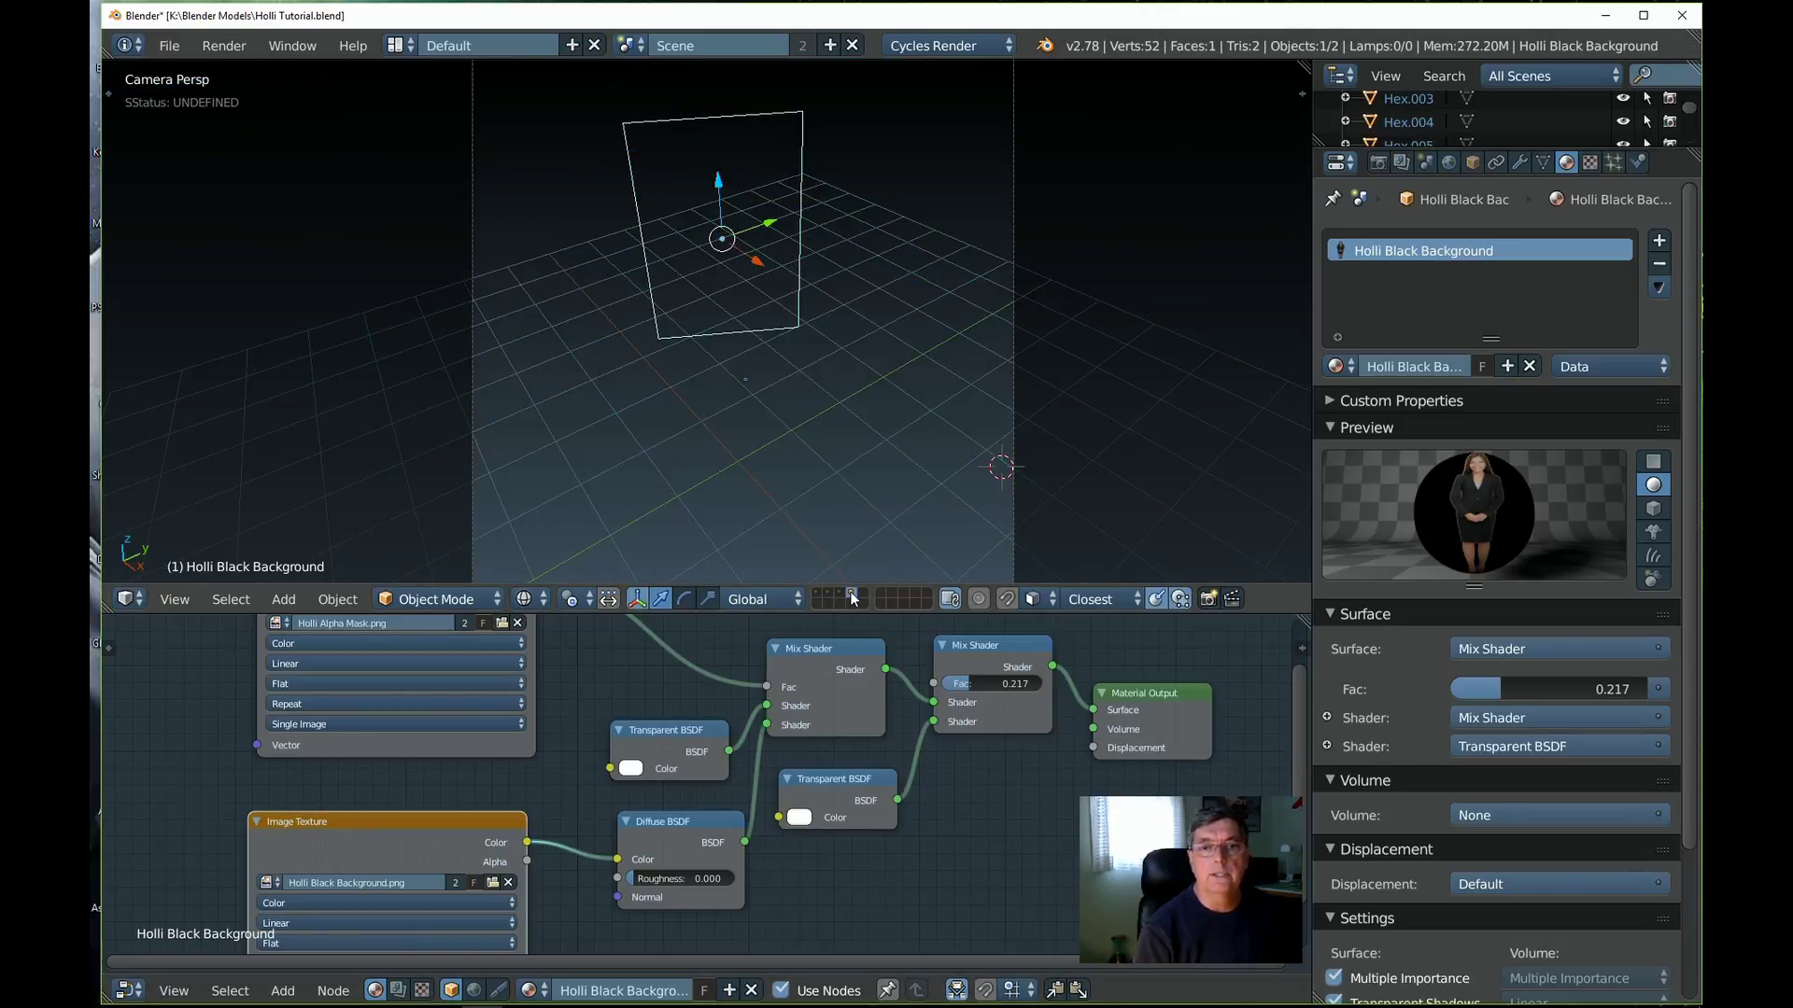
left_click(838, 591, "shift")
left_click(828, 591, "shift")
left_click(816, 592, "shift")
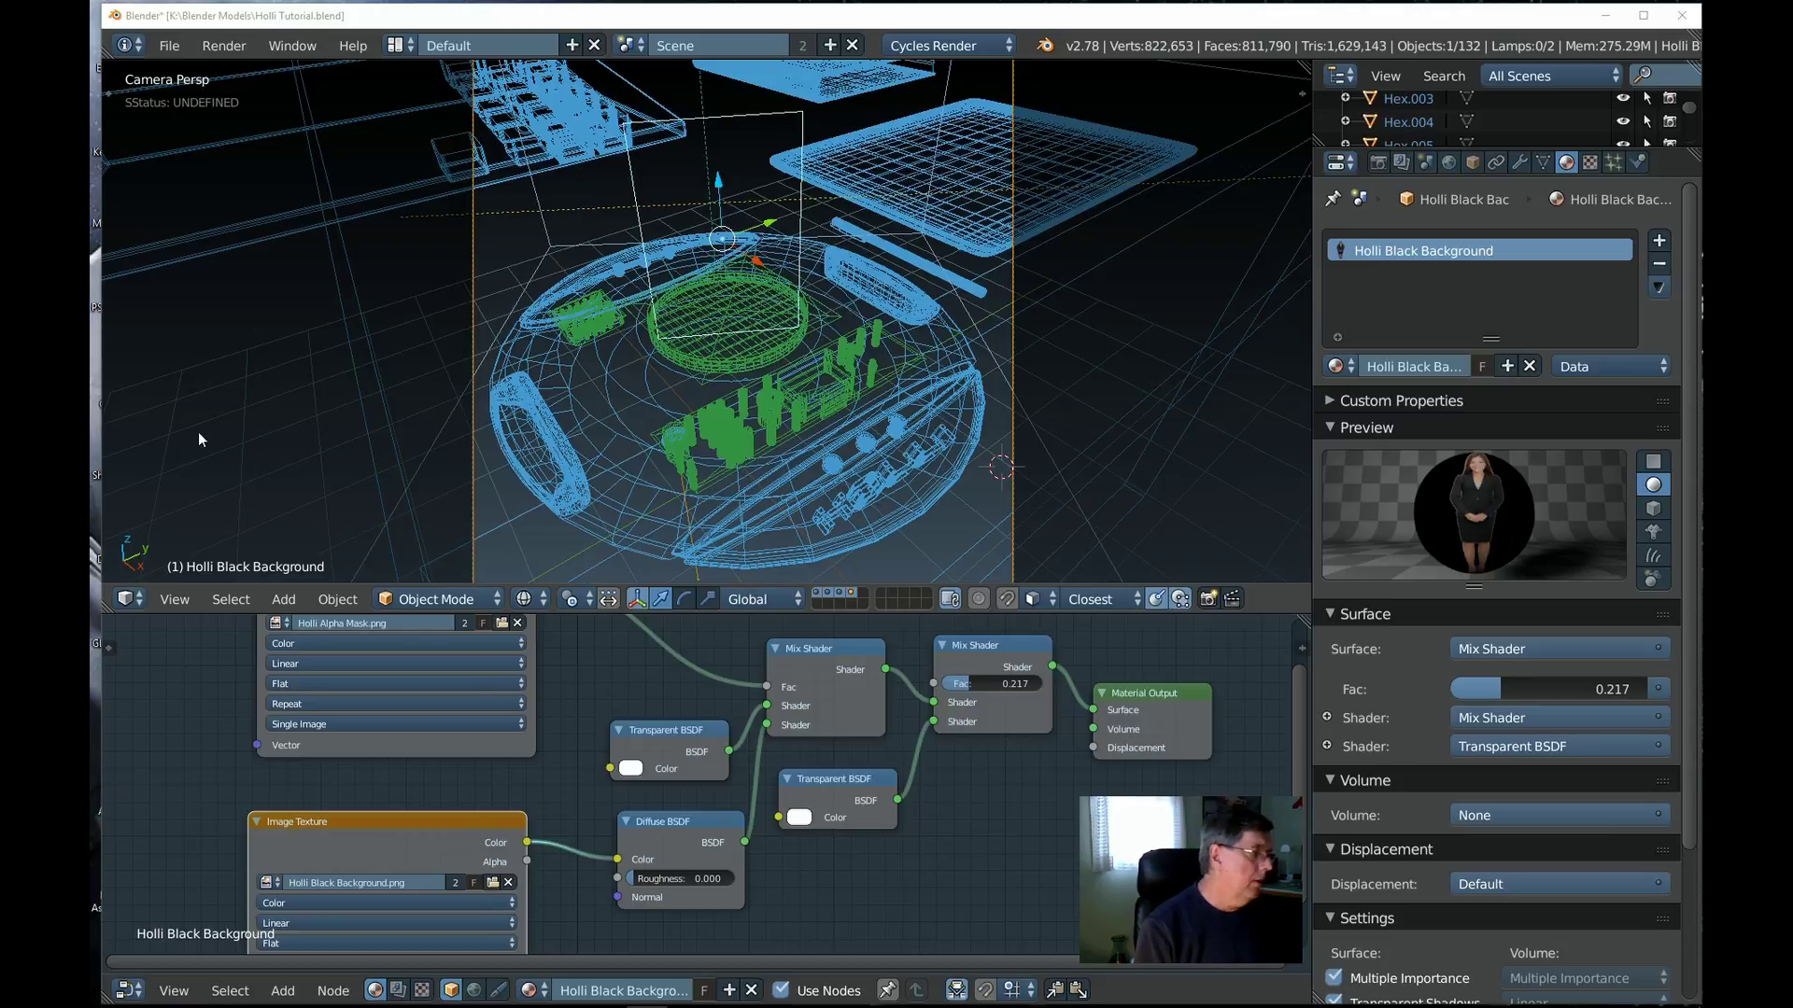
Show only the fourth layer with the image plane and place the 3D cursor on the empty grid in front of the plane
left_click(850, 593)
left_click(724, 470)
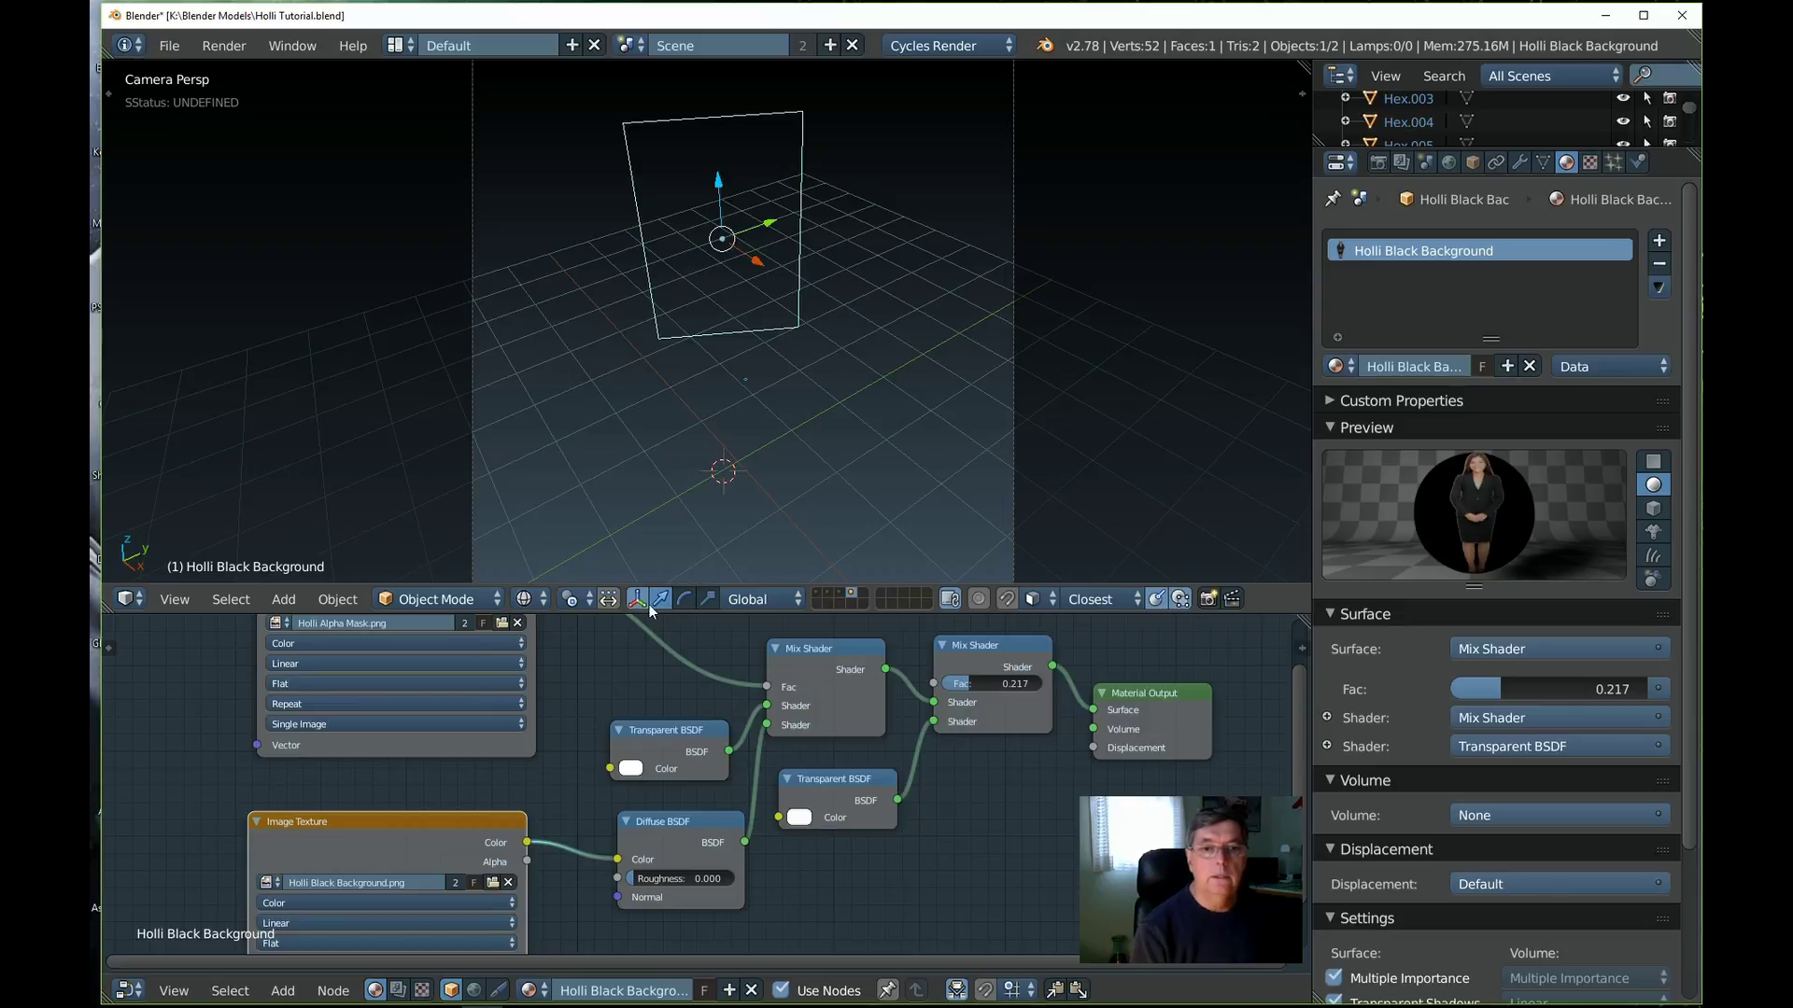
left_click(878, 475)
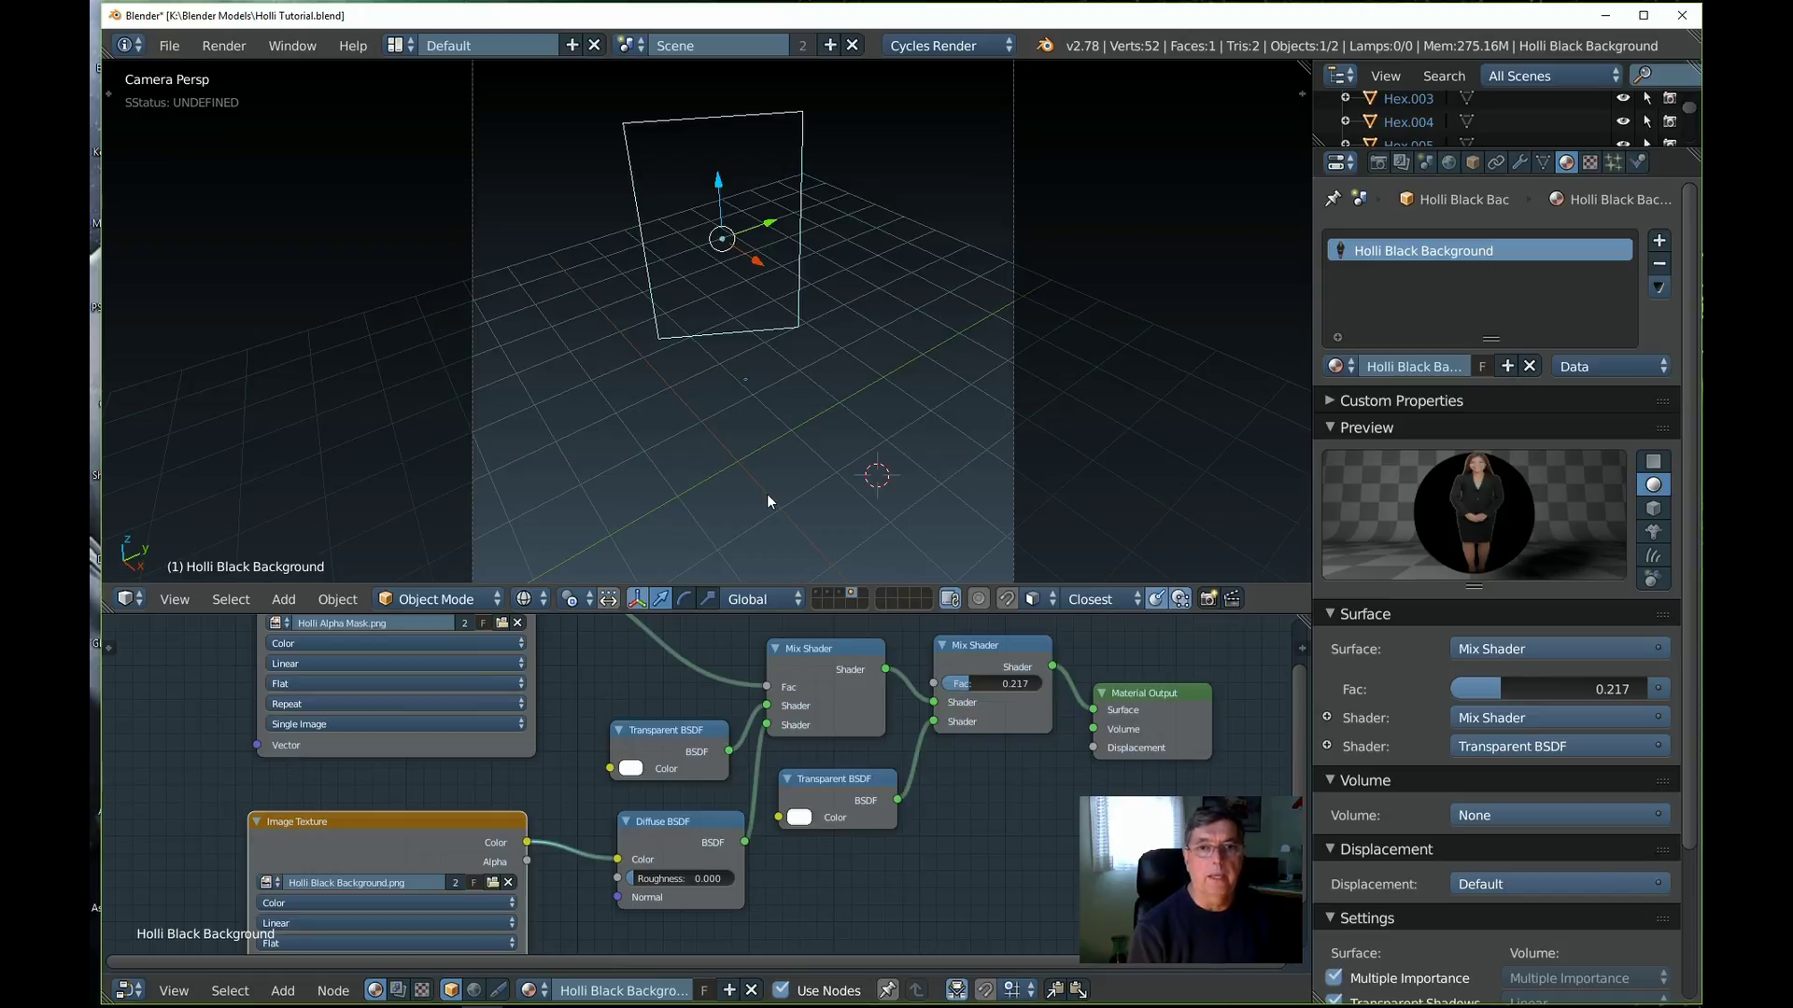
Select the small BezierCircle below the image plane and switch to the top orthographic view
scroll(752, 425, "up", 3)
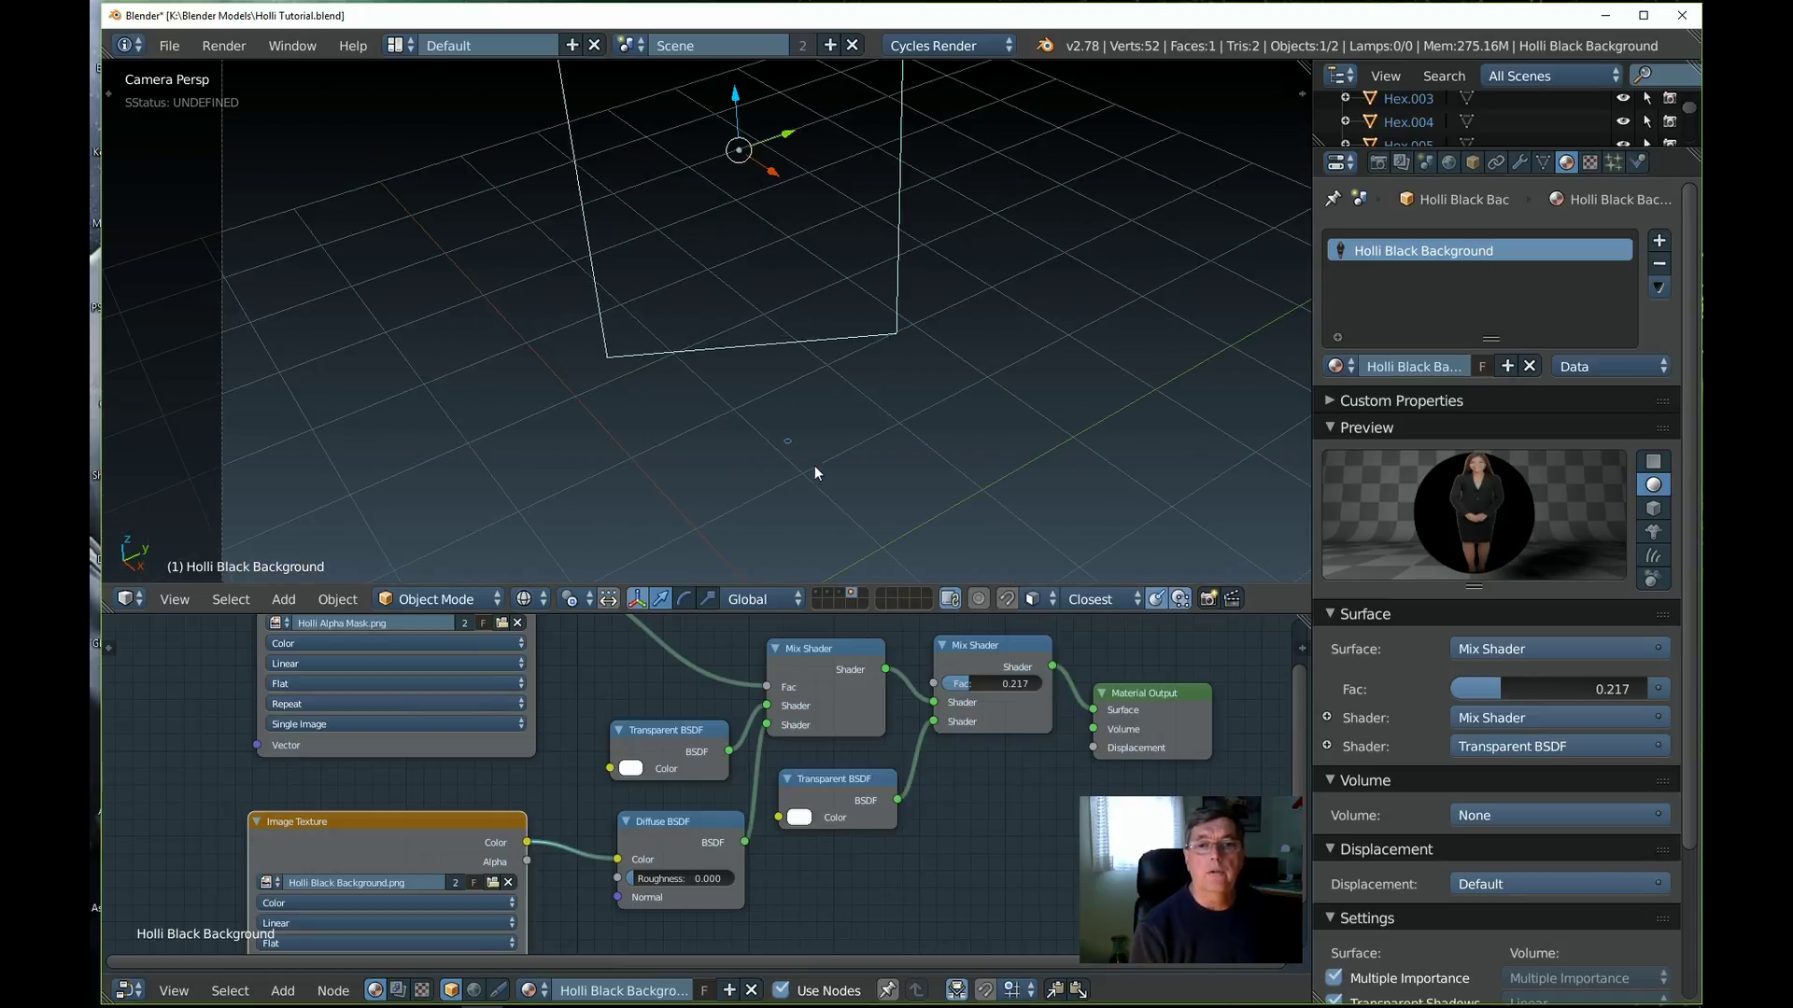
scroll(800, 457, "up", 1)
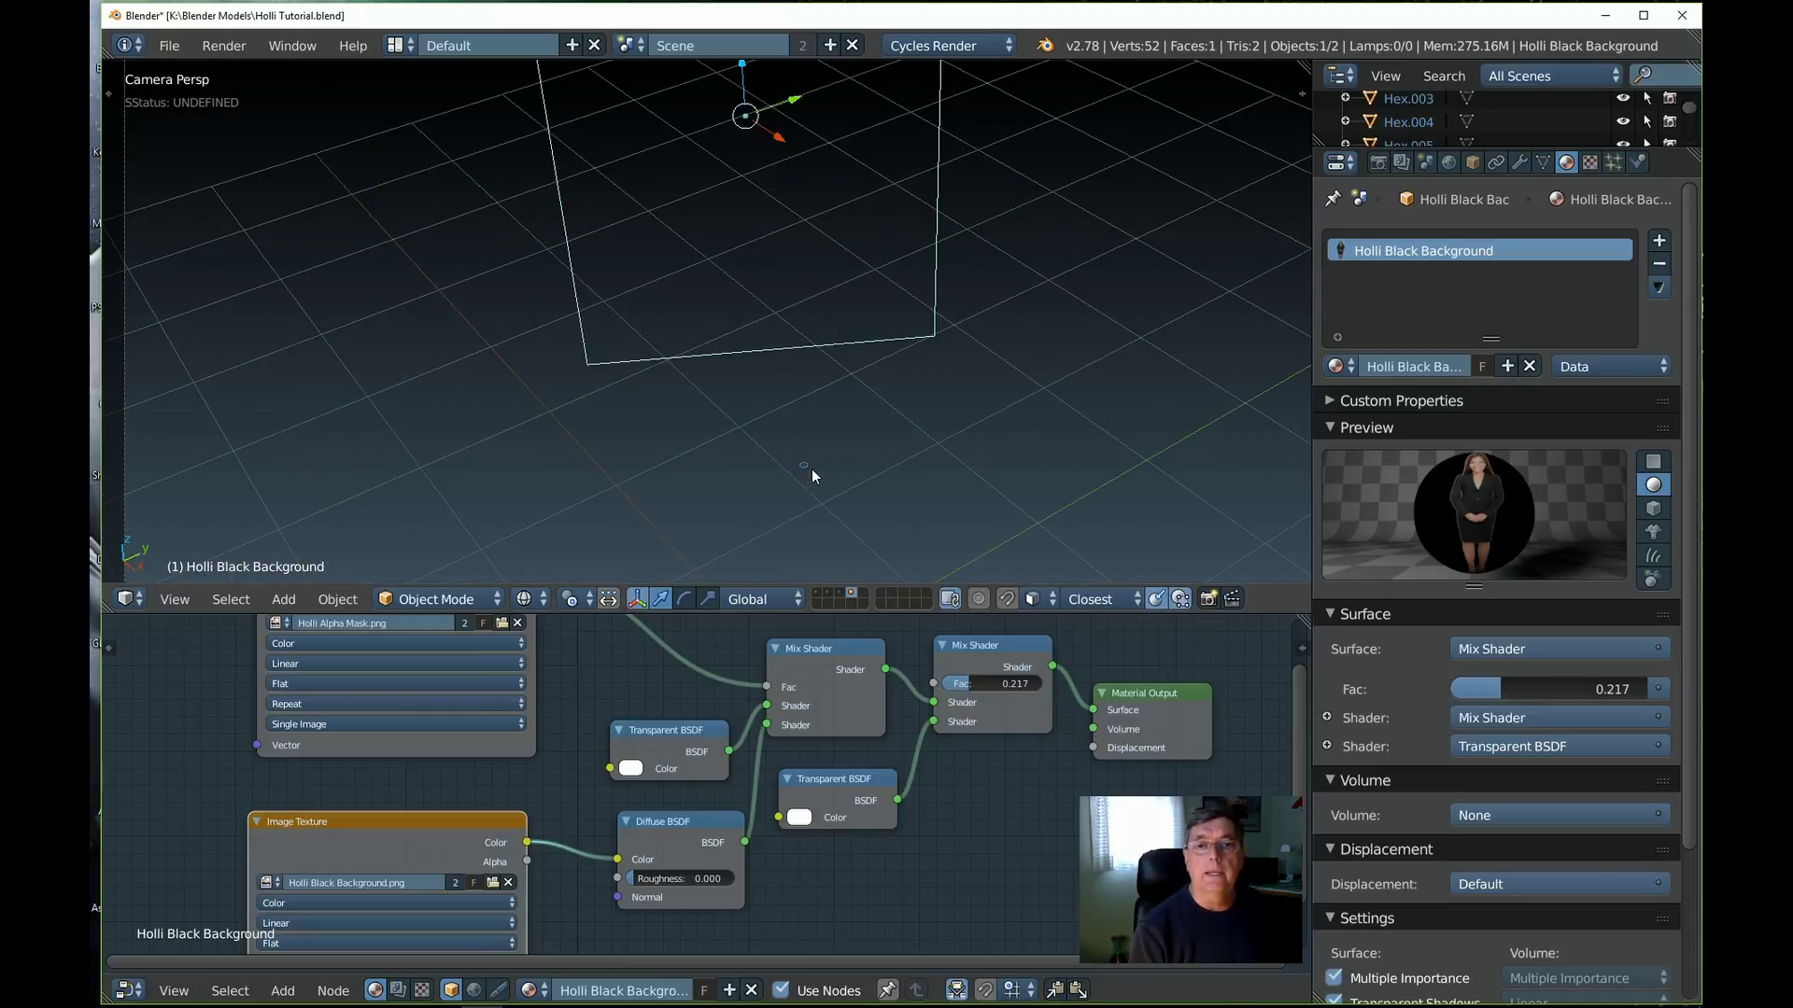
right_click(804, 467)
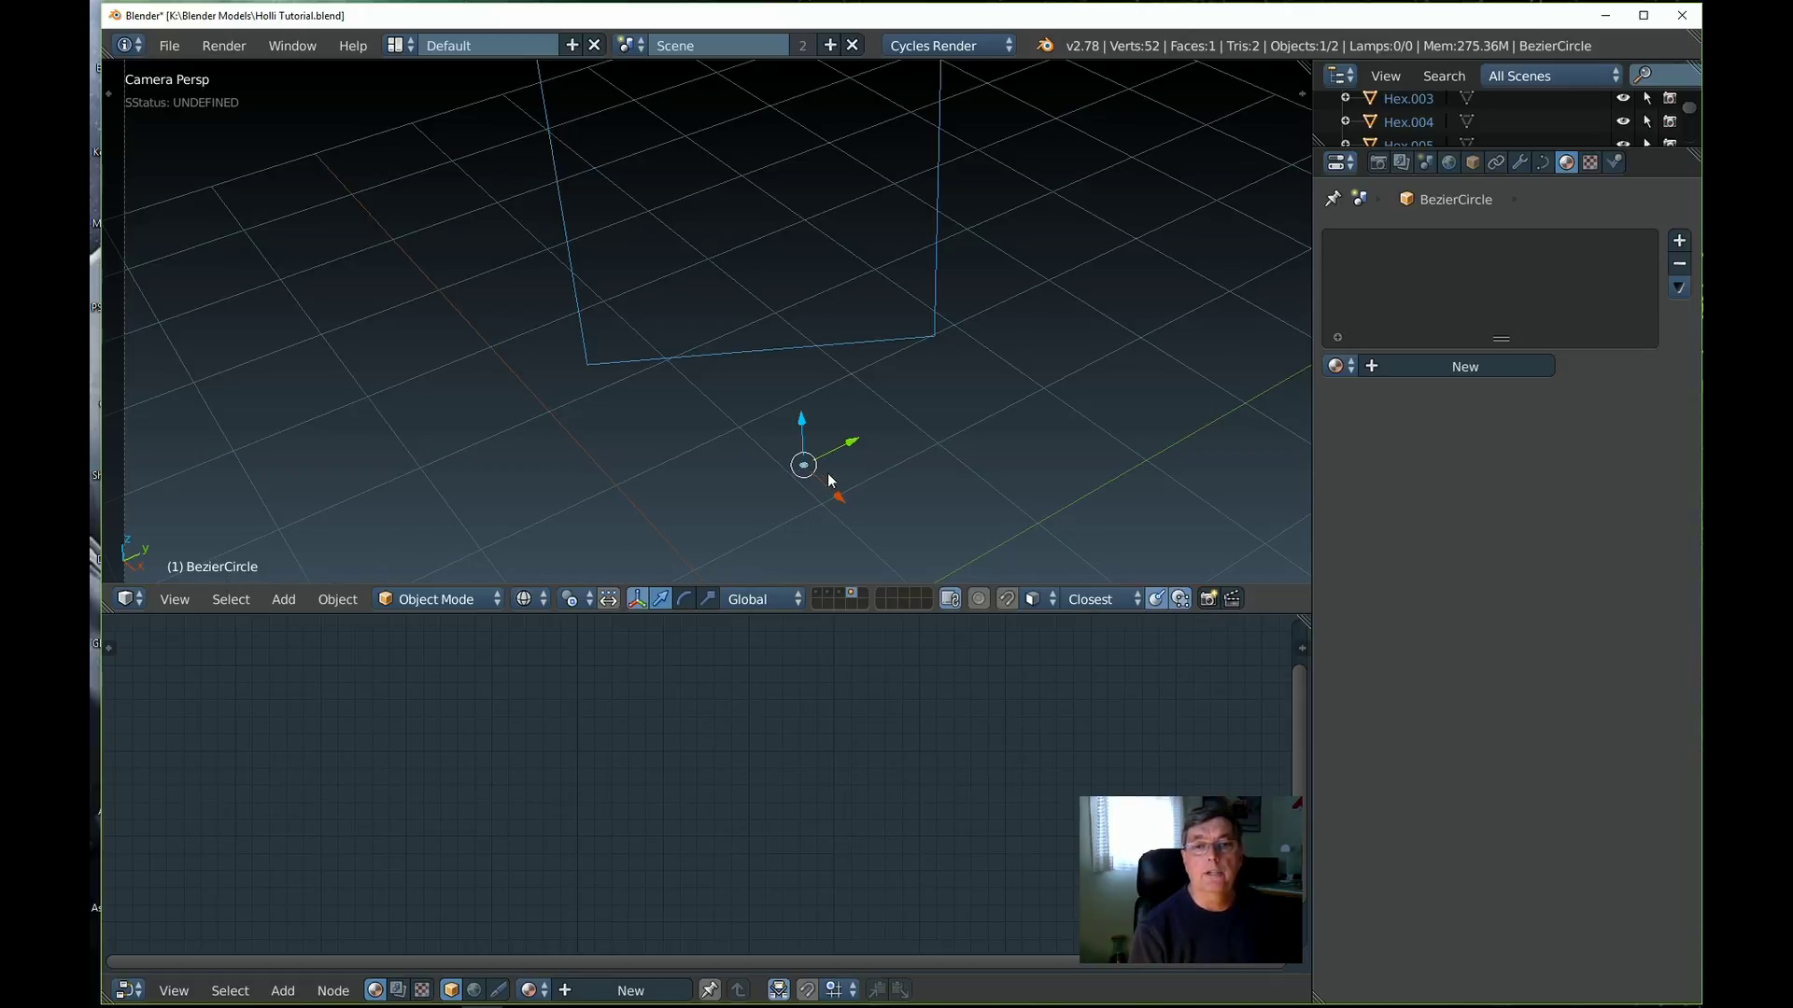
key("KP_7")
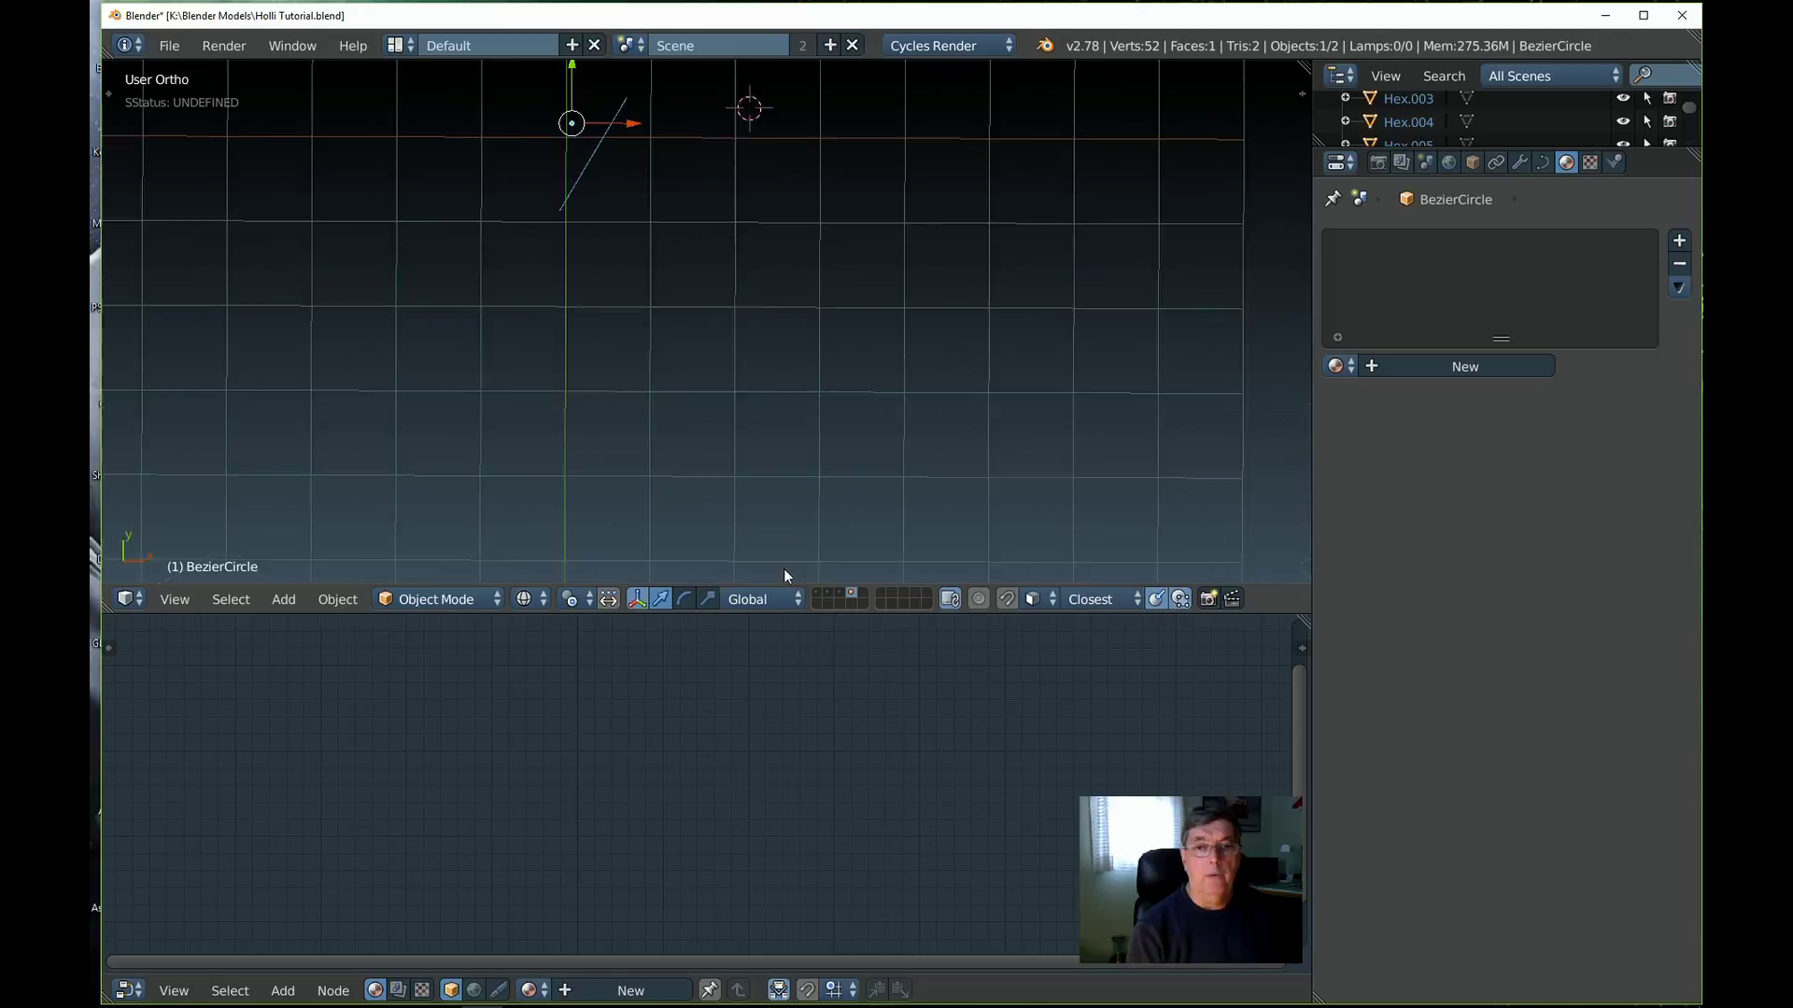
scroll(691, 437, "down", 4)
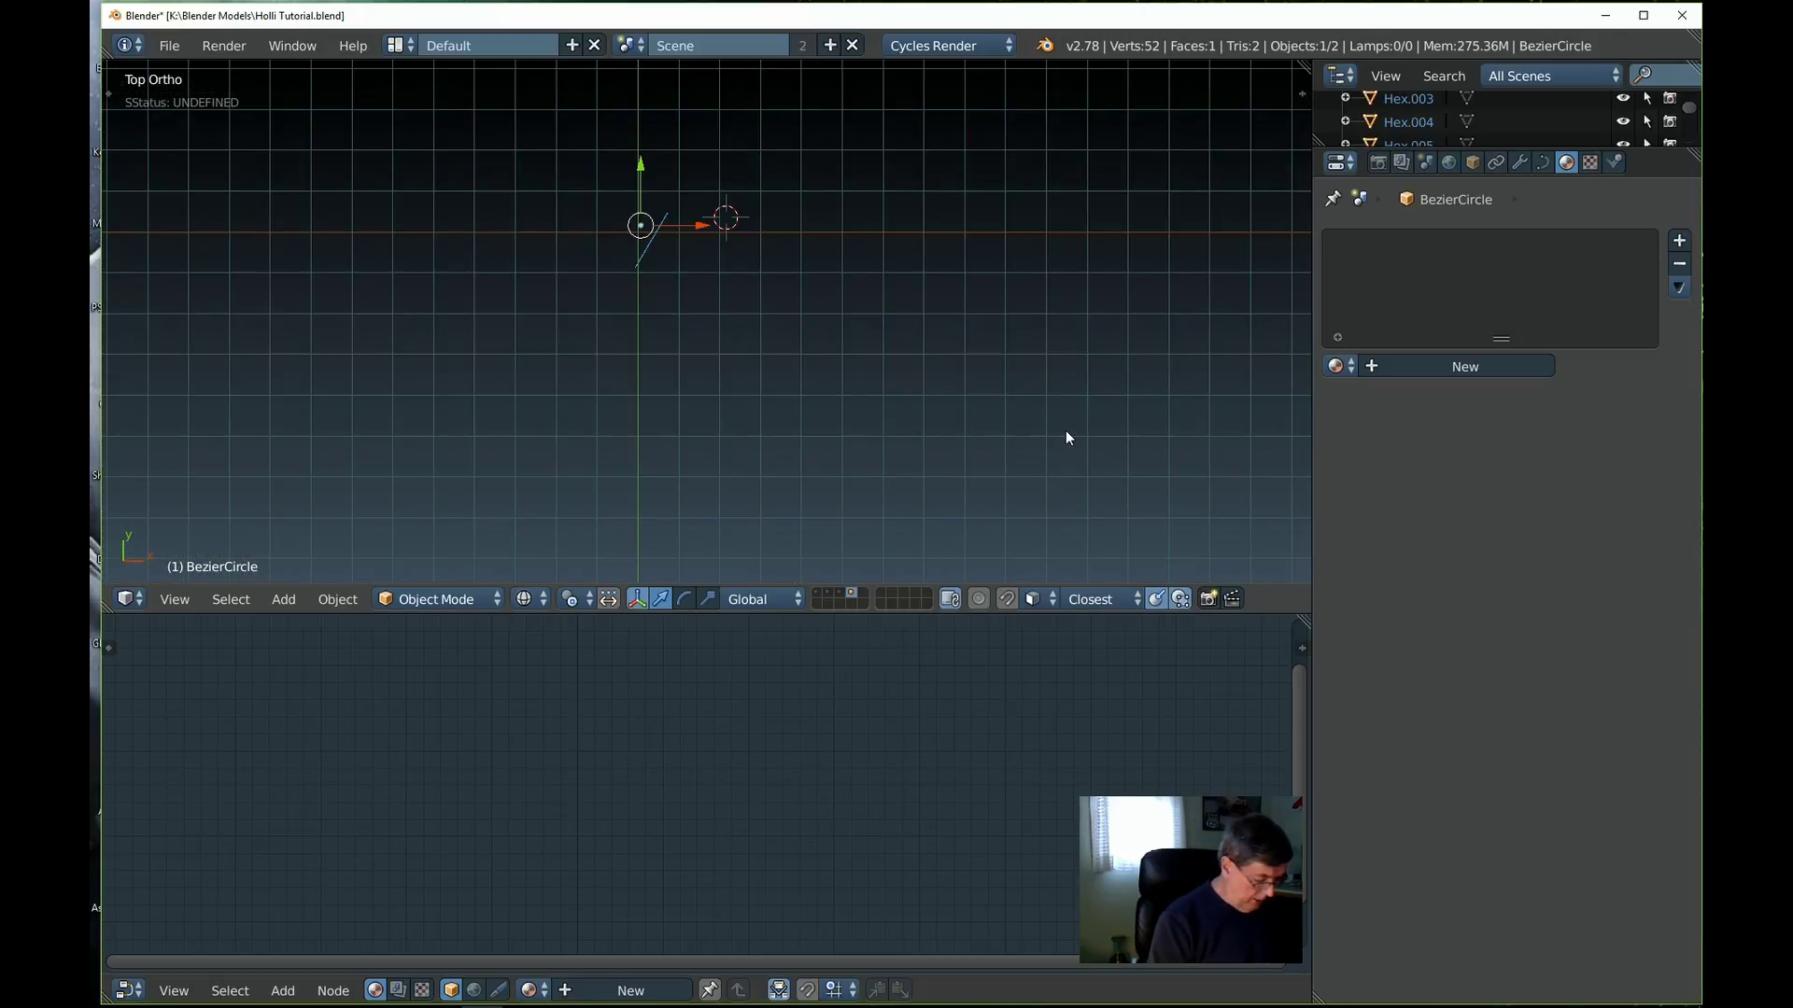
Expand the Background Images settings in the 3D view's sidebar and set the first image slot's axis to Top
key("n")
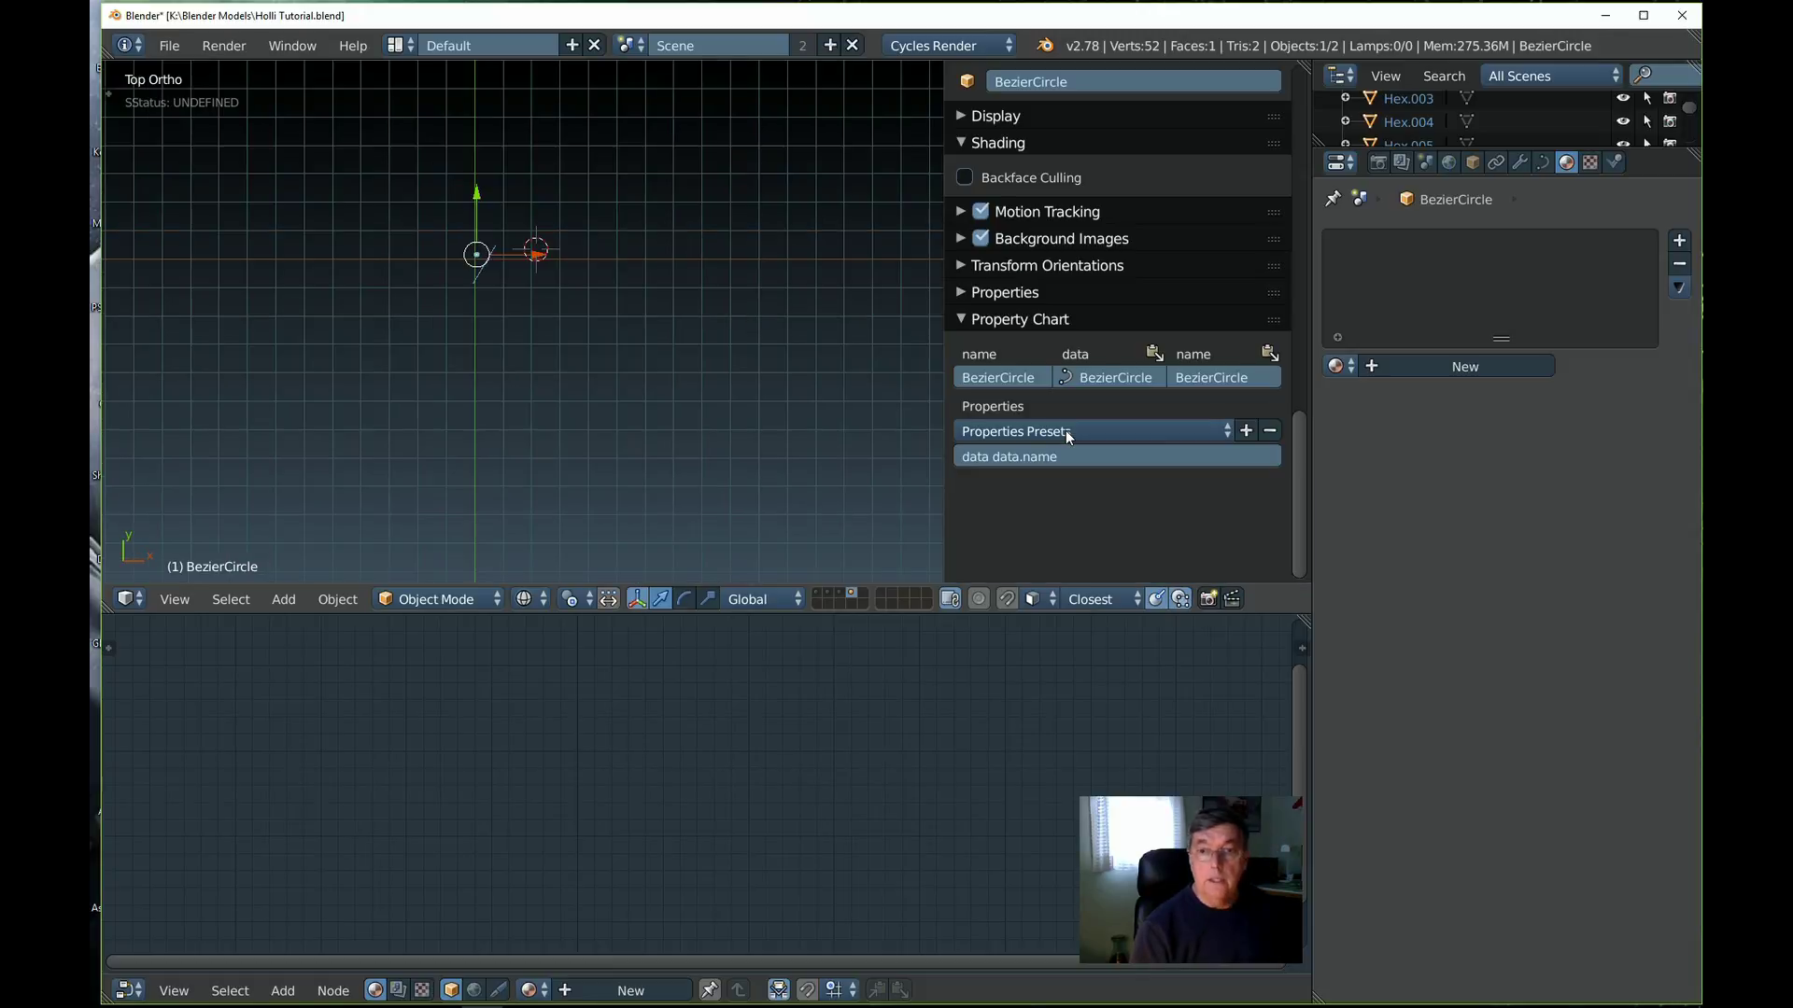
mouse_move(1300, 456)
left_mouse_down()
mouse_move(1326, 103)
mouse_move(1304, 332)
mouse_move(1307, 120)
mouse_move(1277, 414)
left_mouse_up()
left_click(1303, 327)
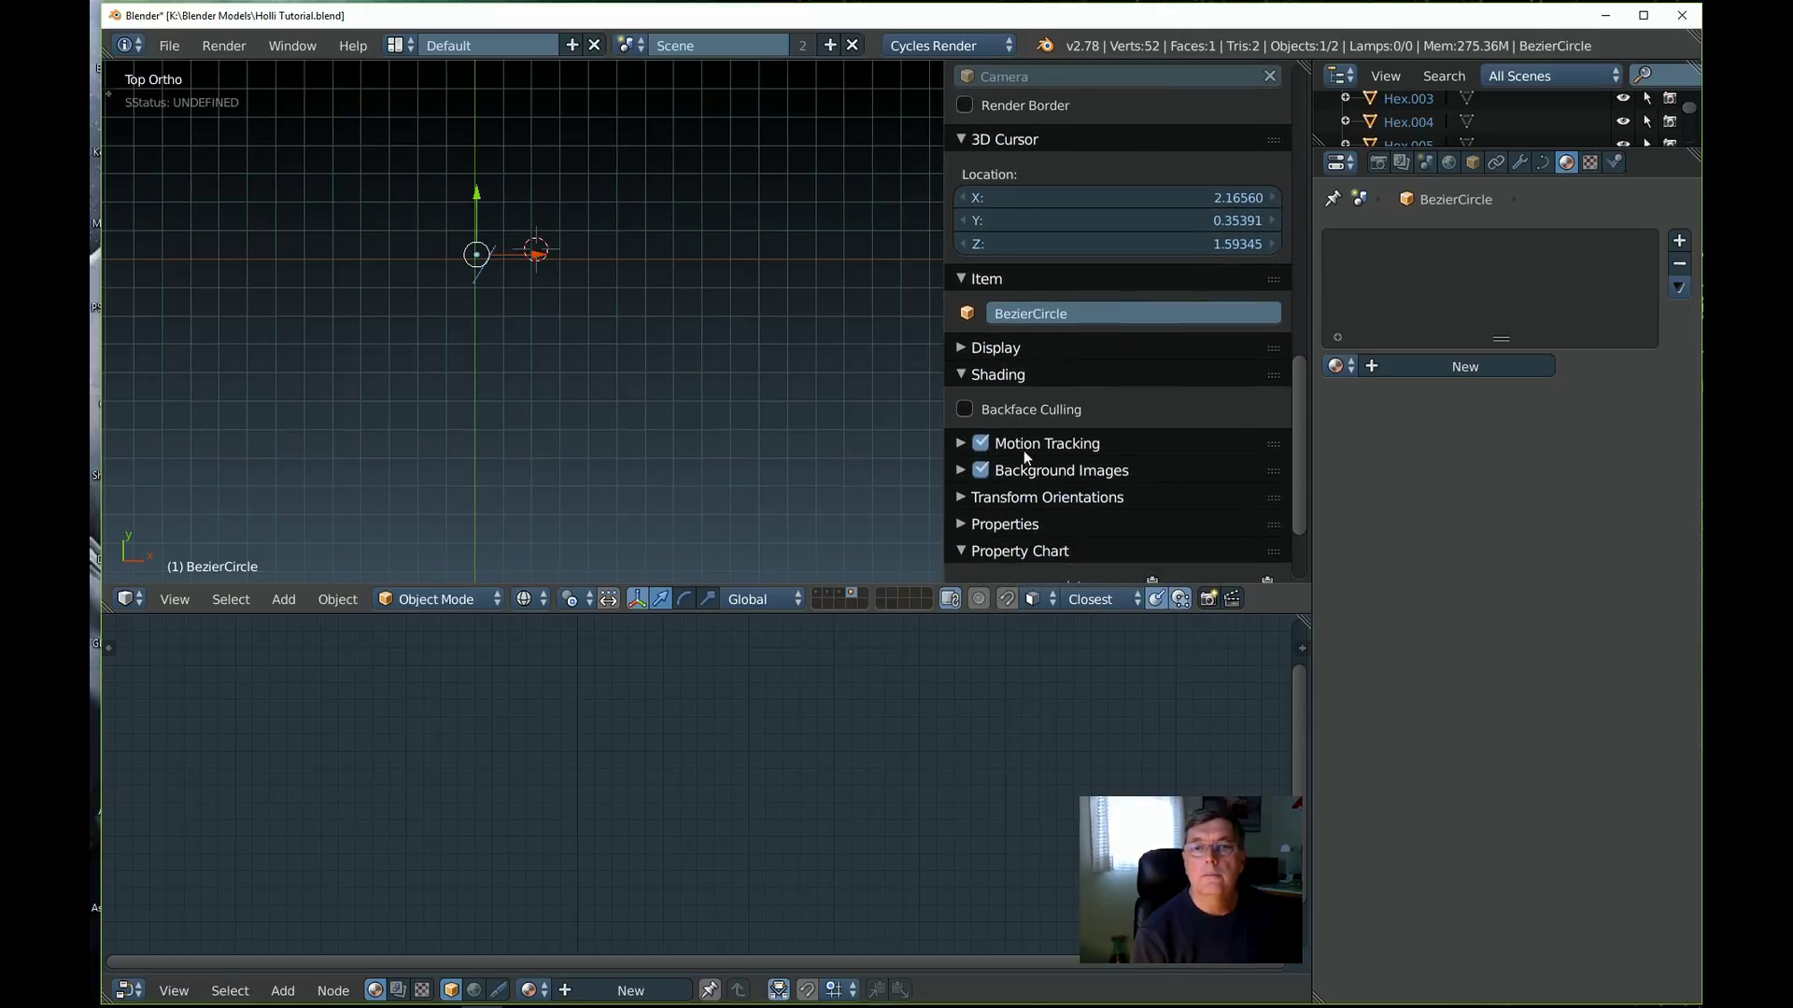
left_click(958, 470)
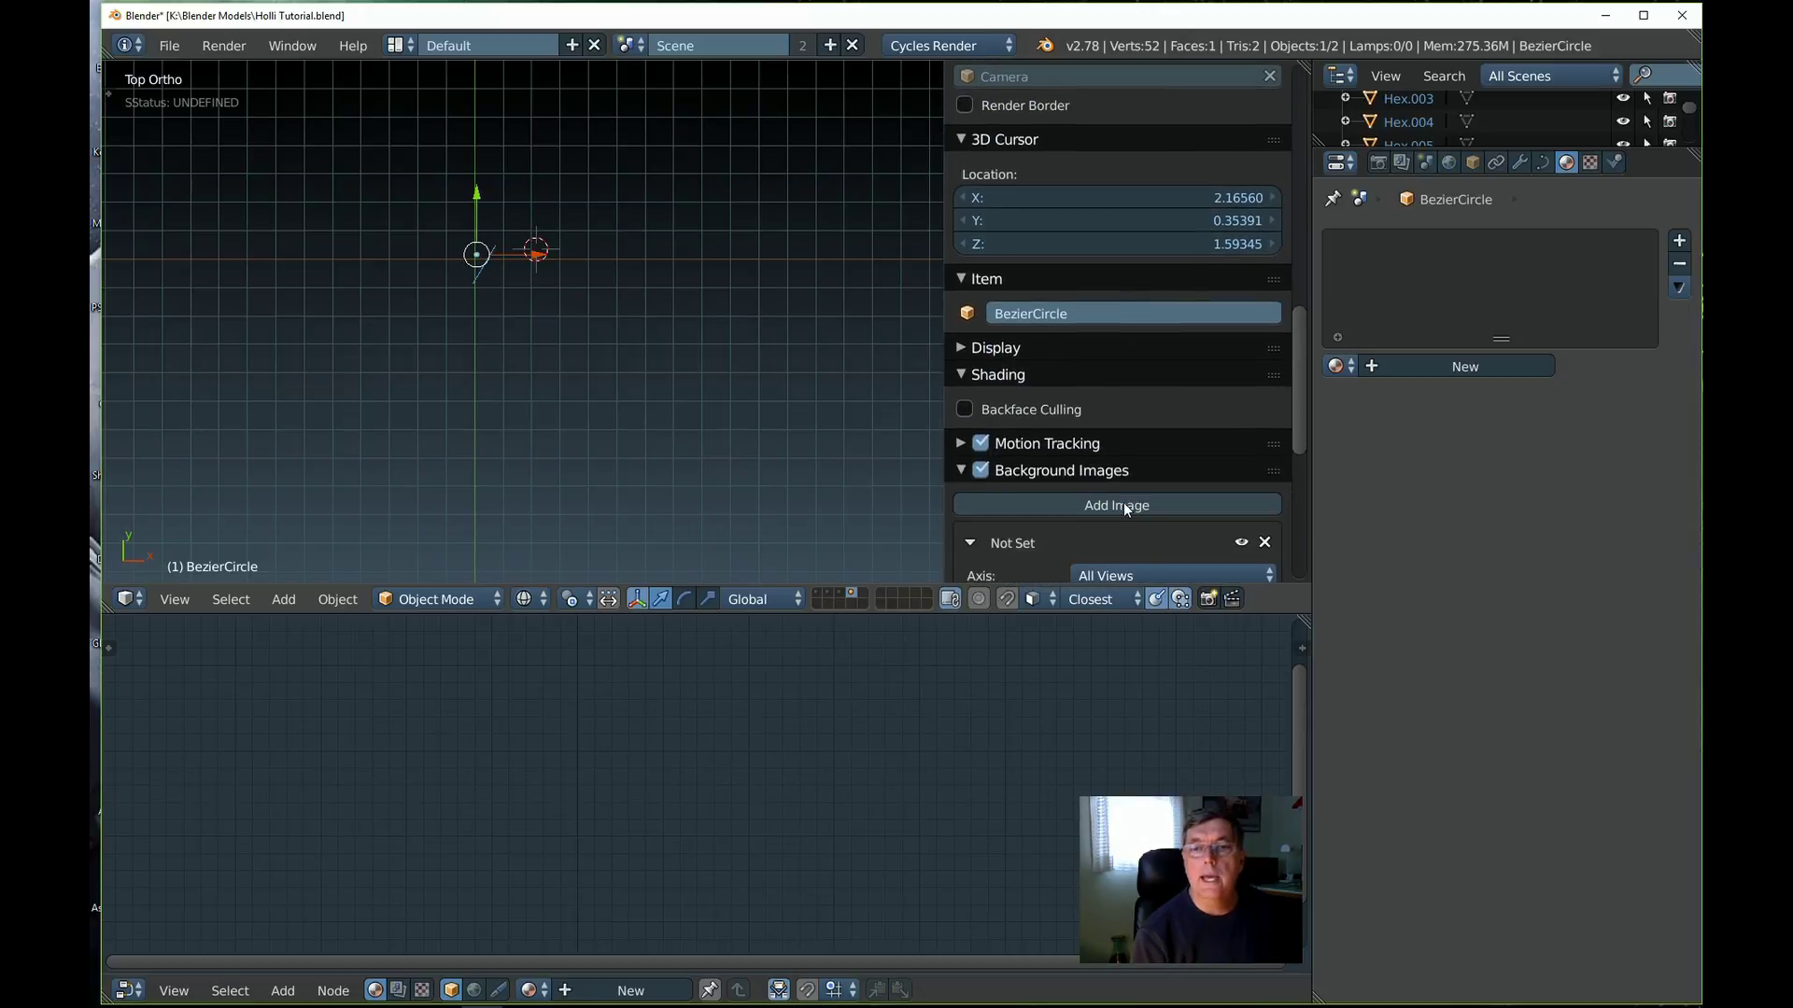
left_click_drag(1296, 386, 1298, 469)
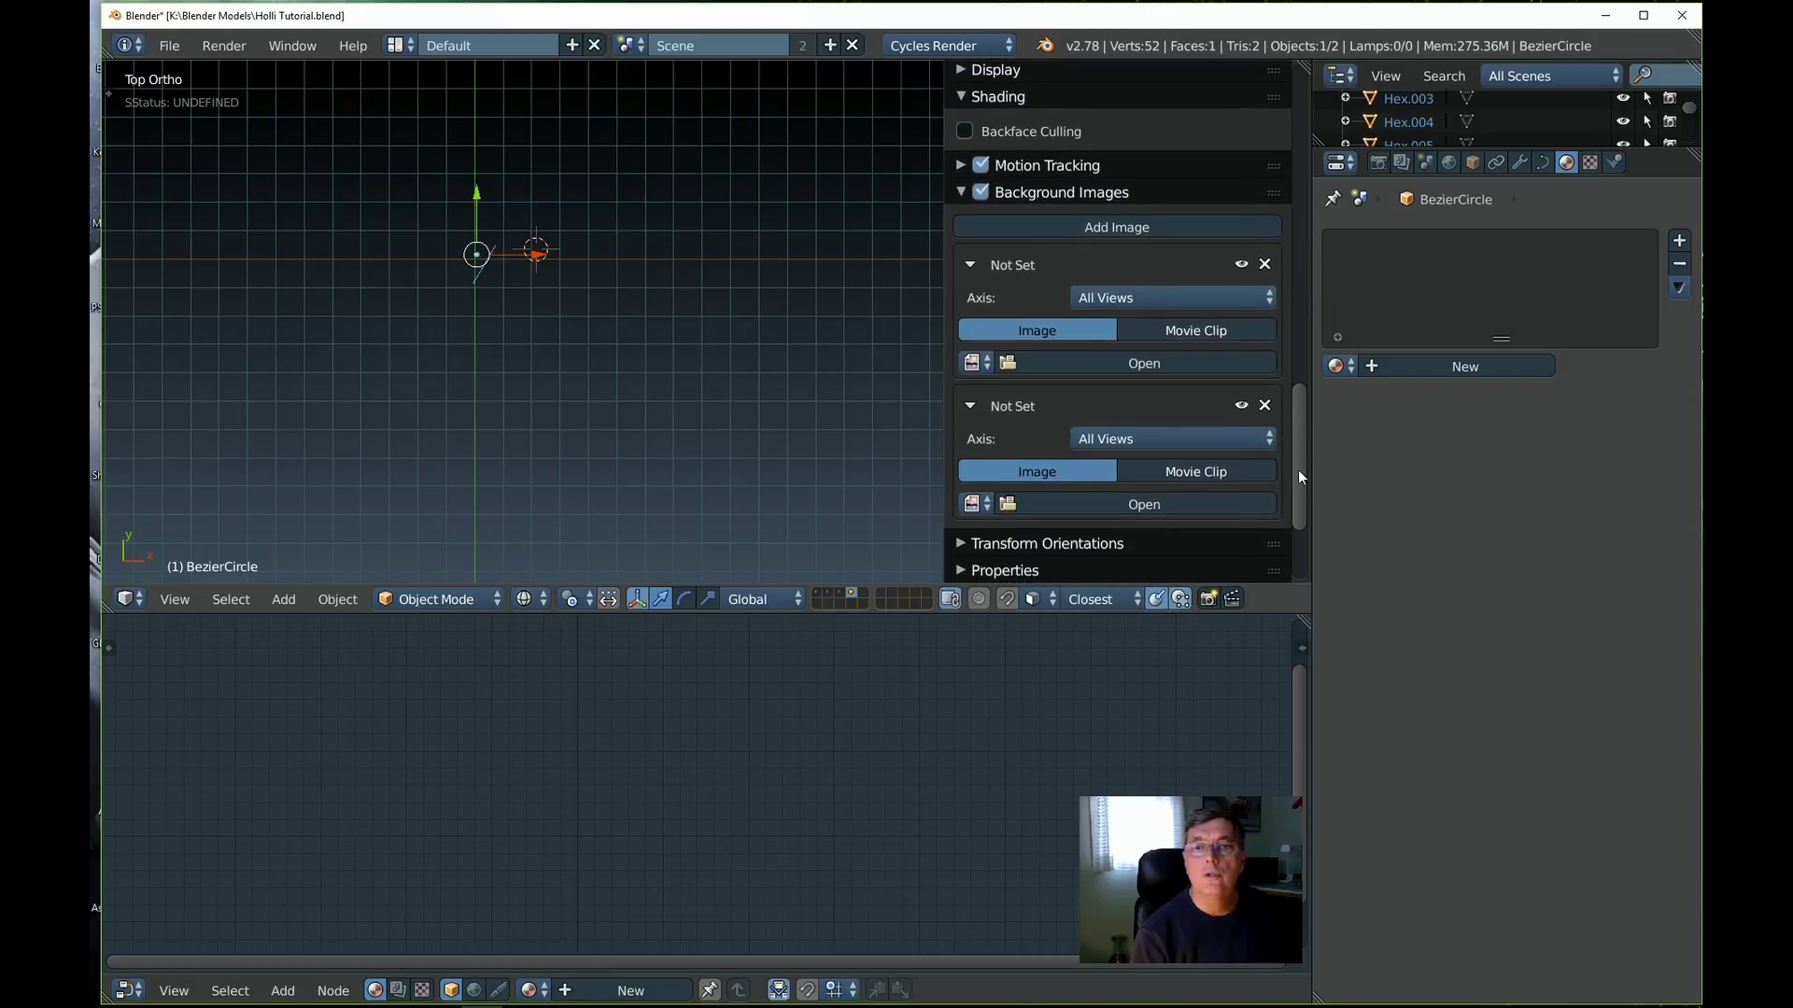
left_click(1270, 300)
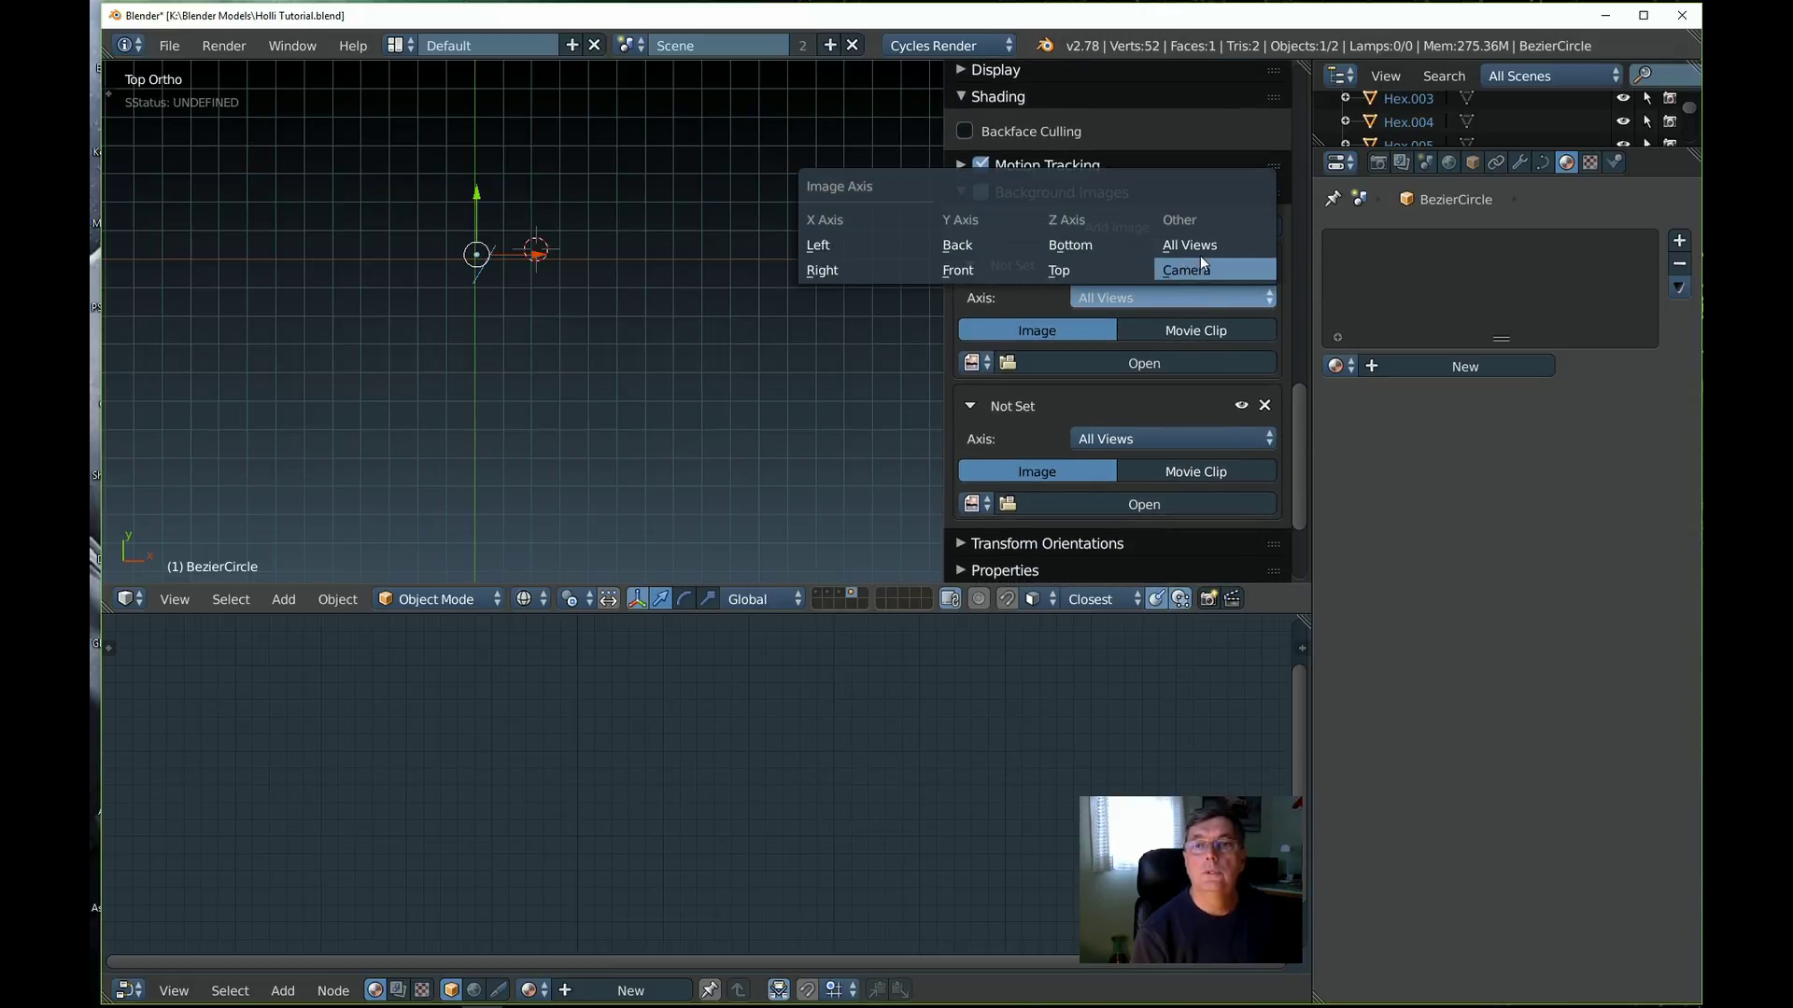
left_click(1059, 270)
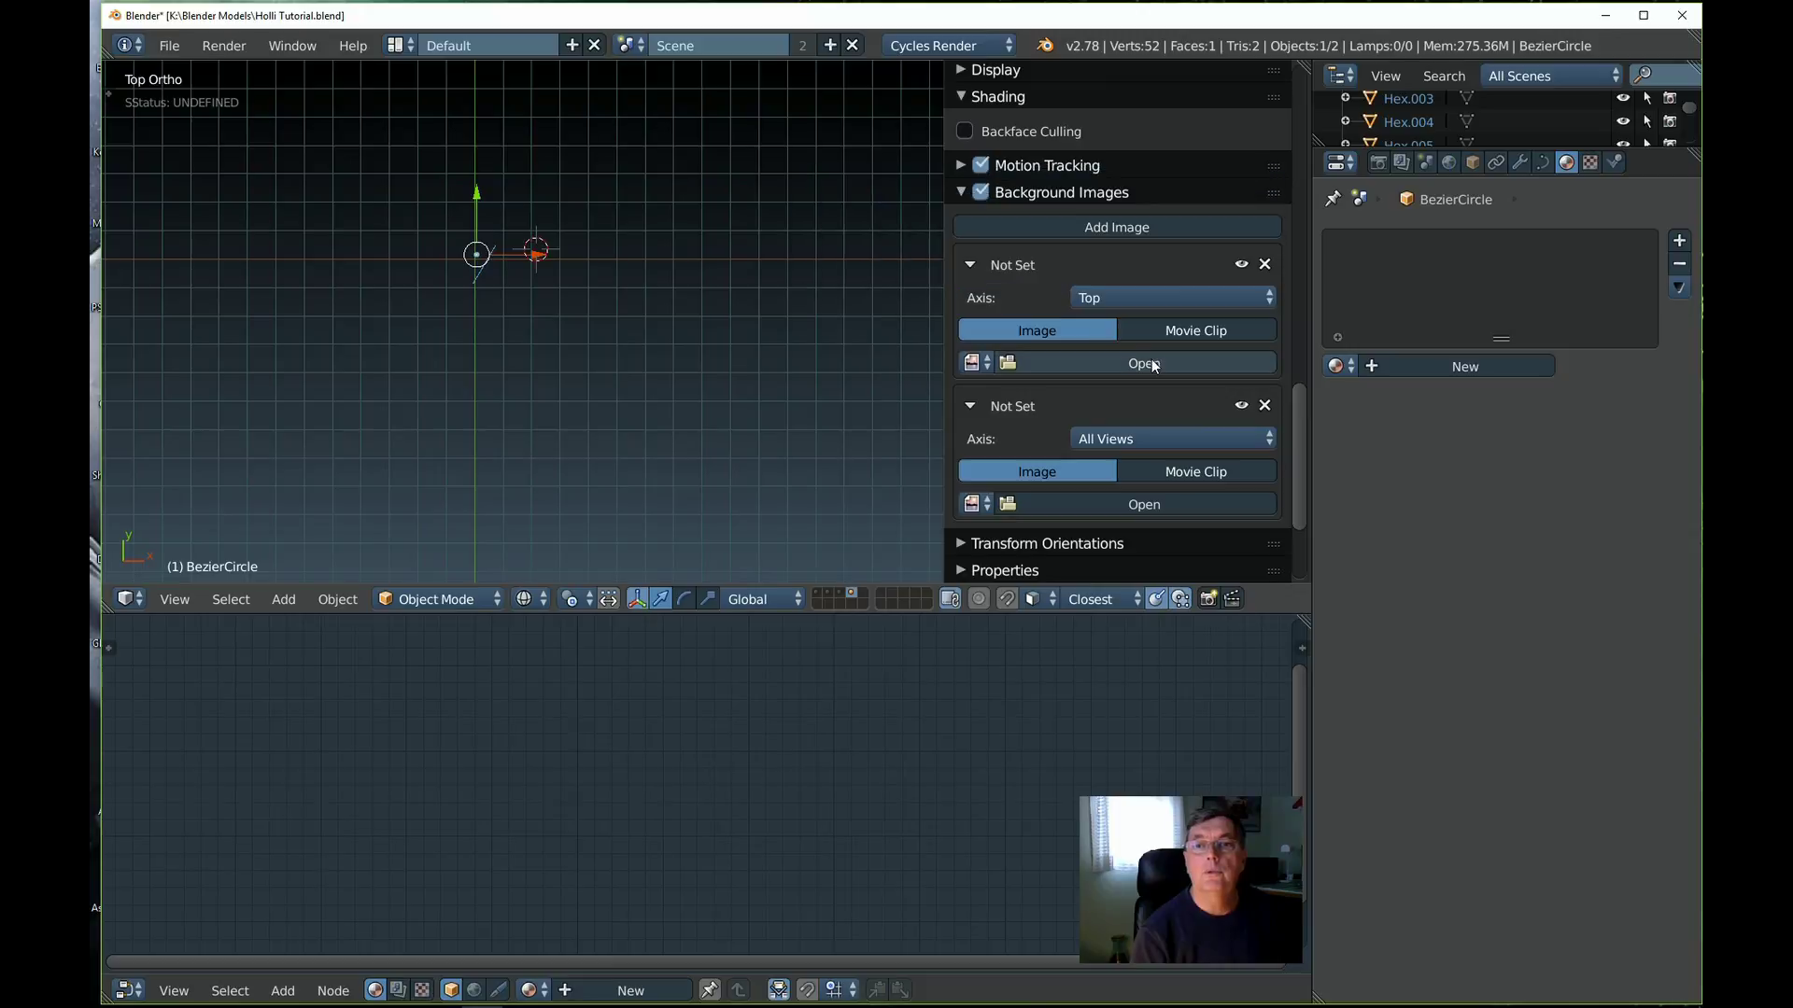
Load Holli.png from the Desktop folder into the Top-axis background image slot
left_click(1050, 366)
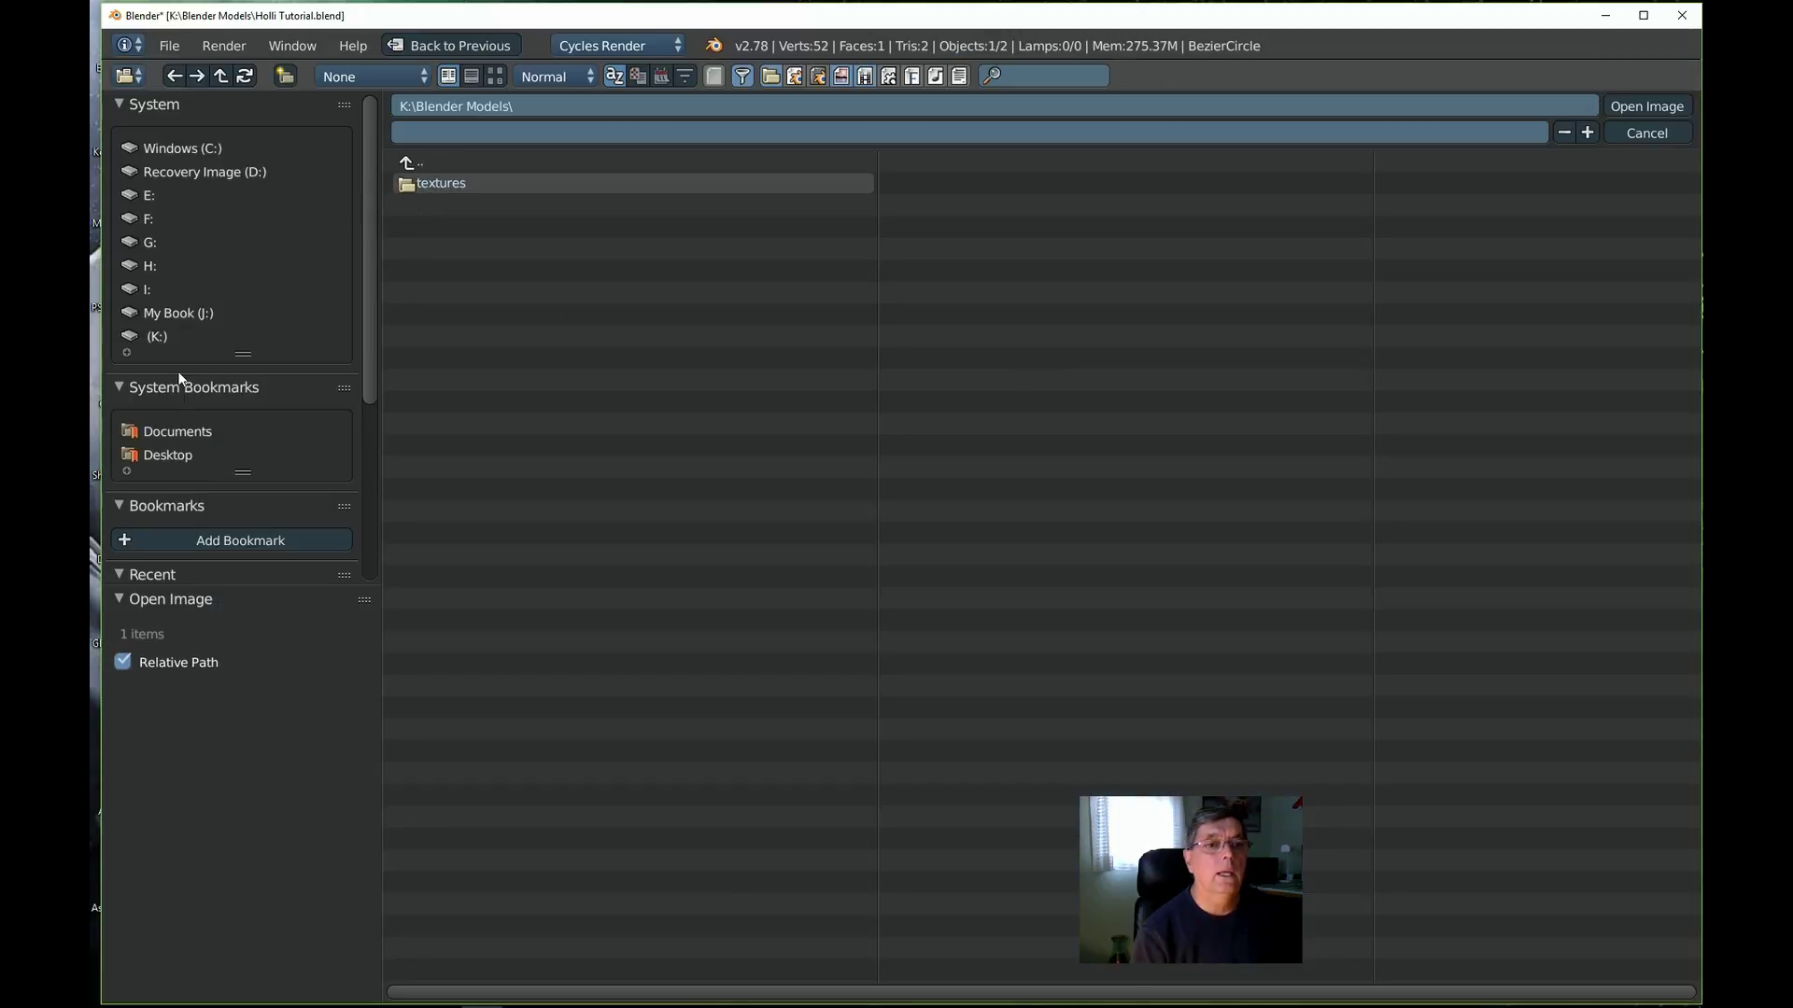
left_click(161, 455)
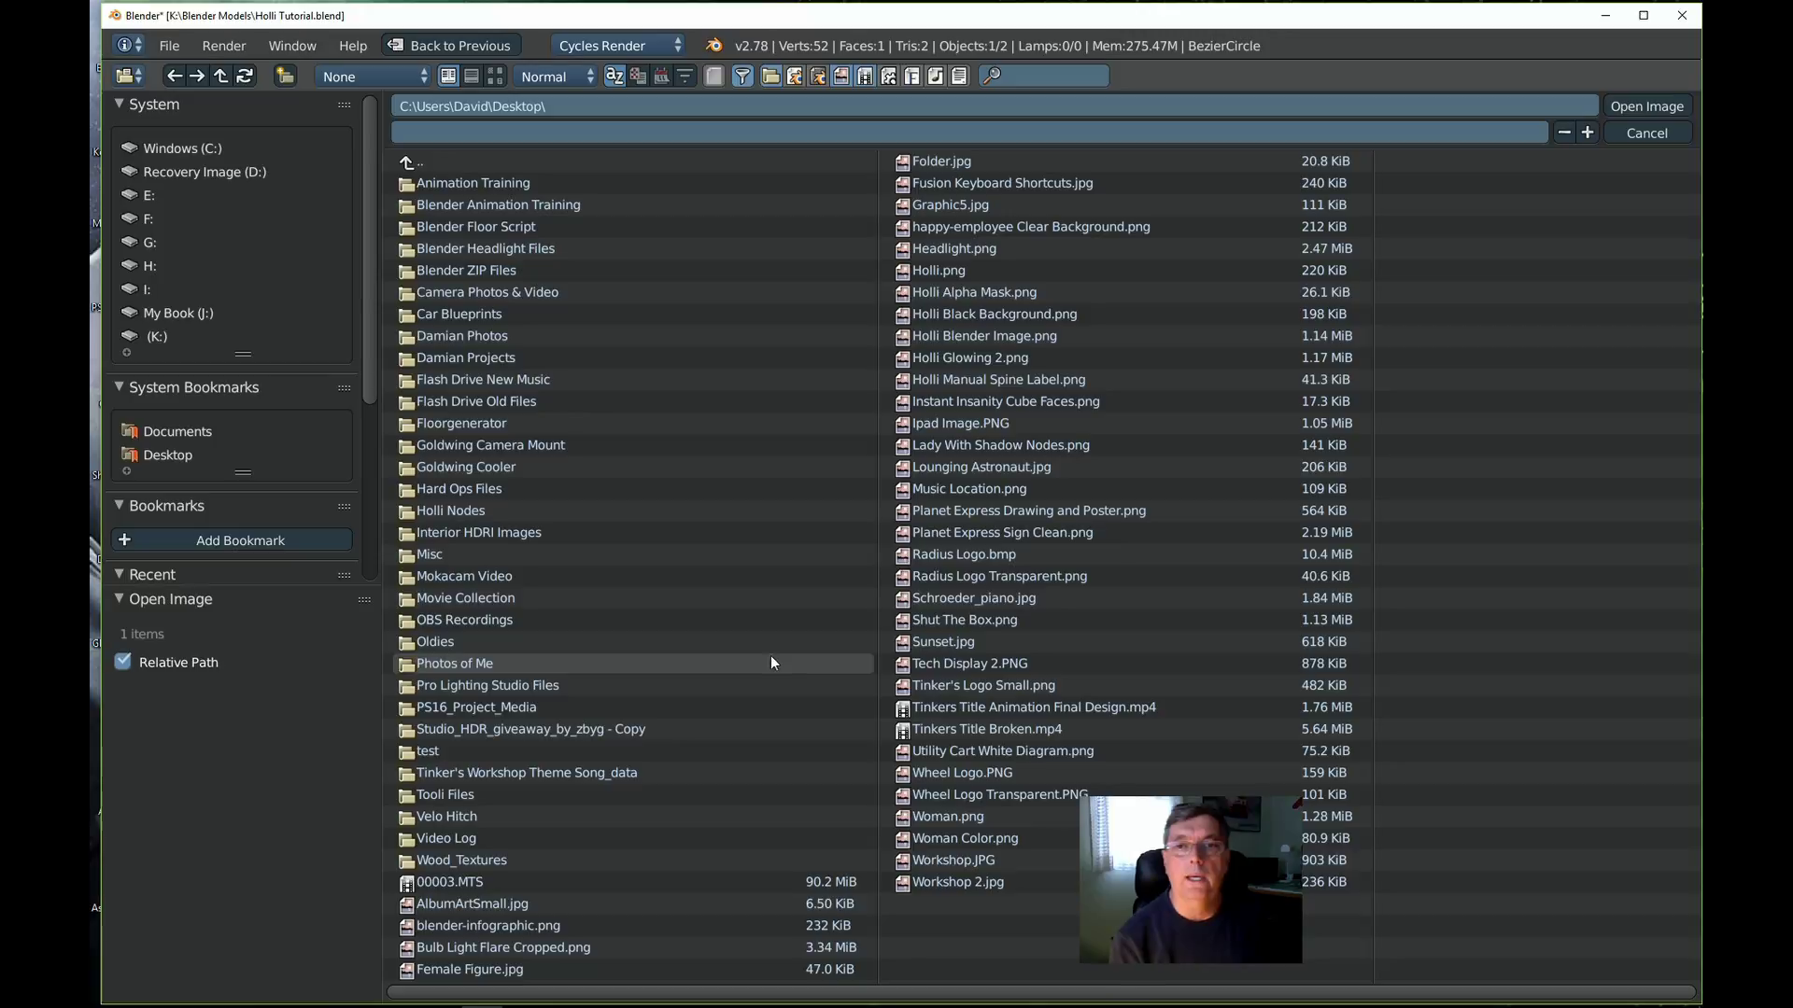
left_click(990, 278)
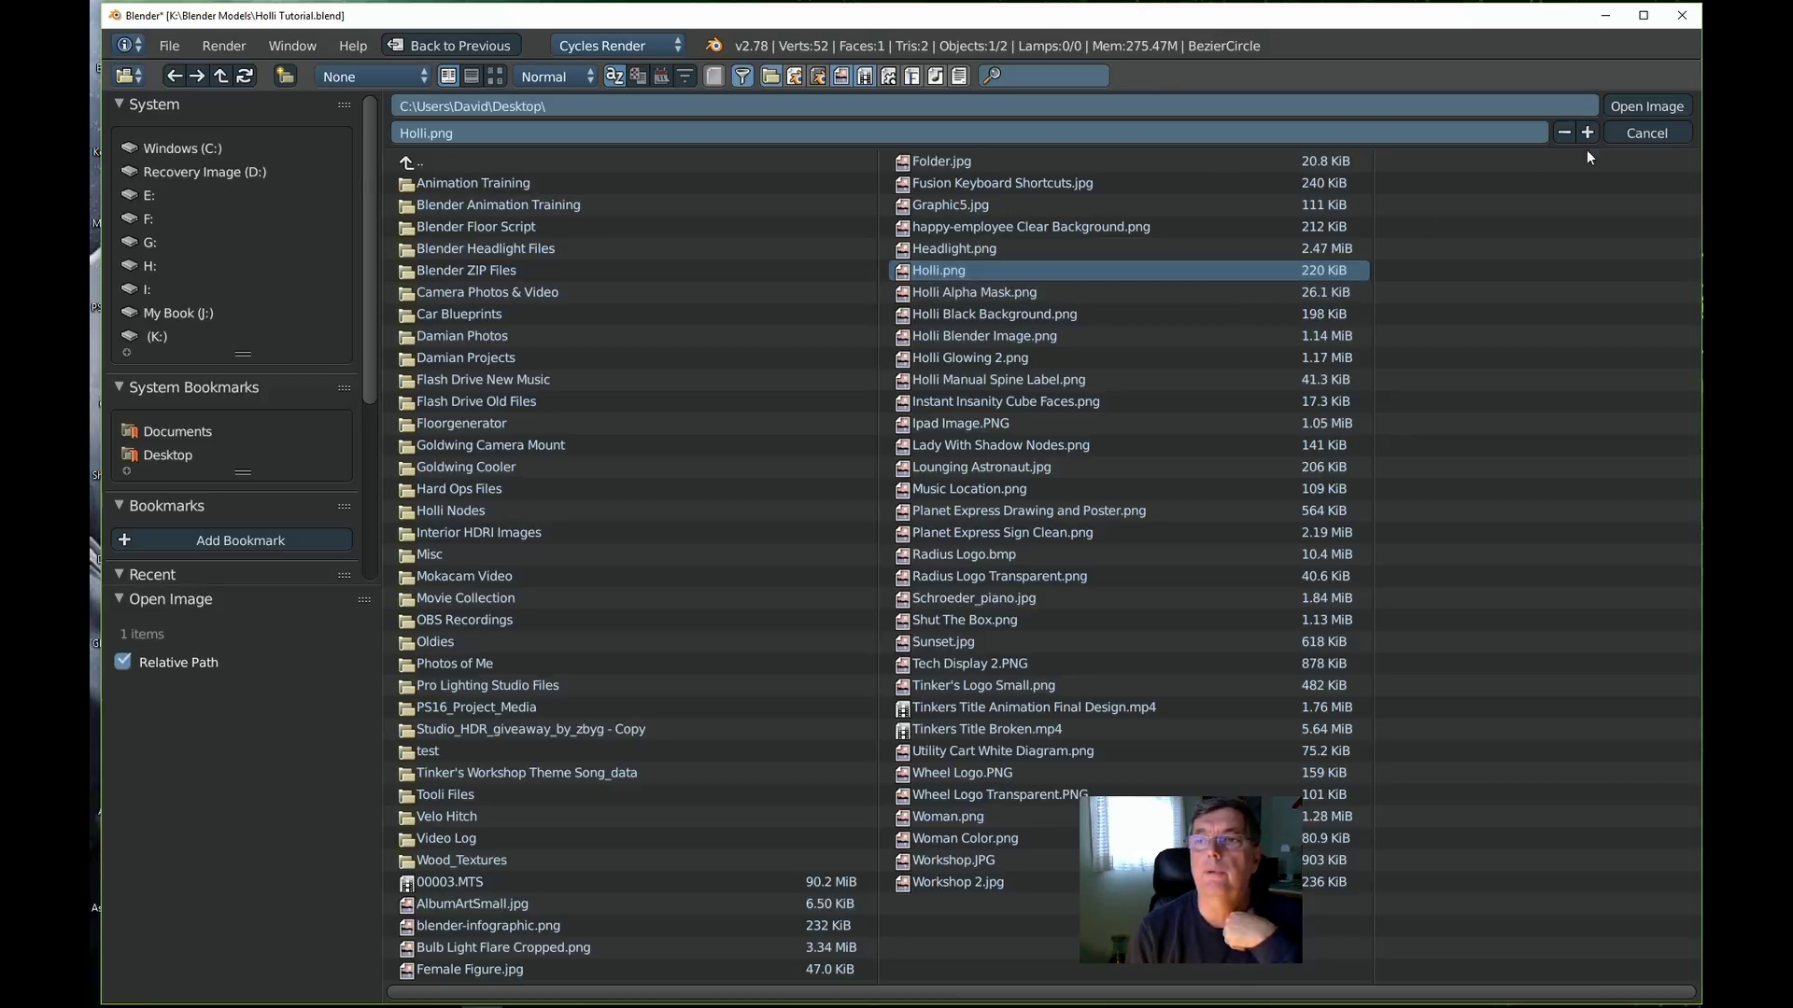
left_click(1648, 107)
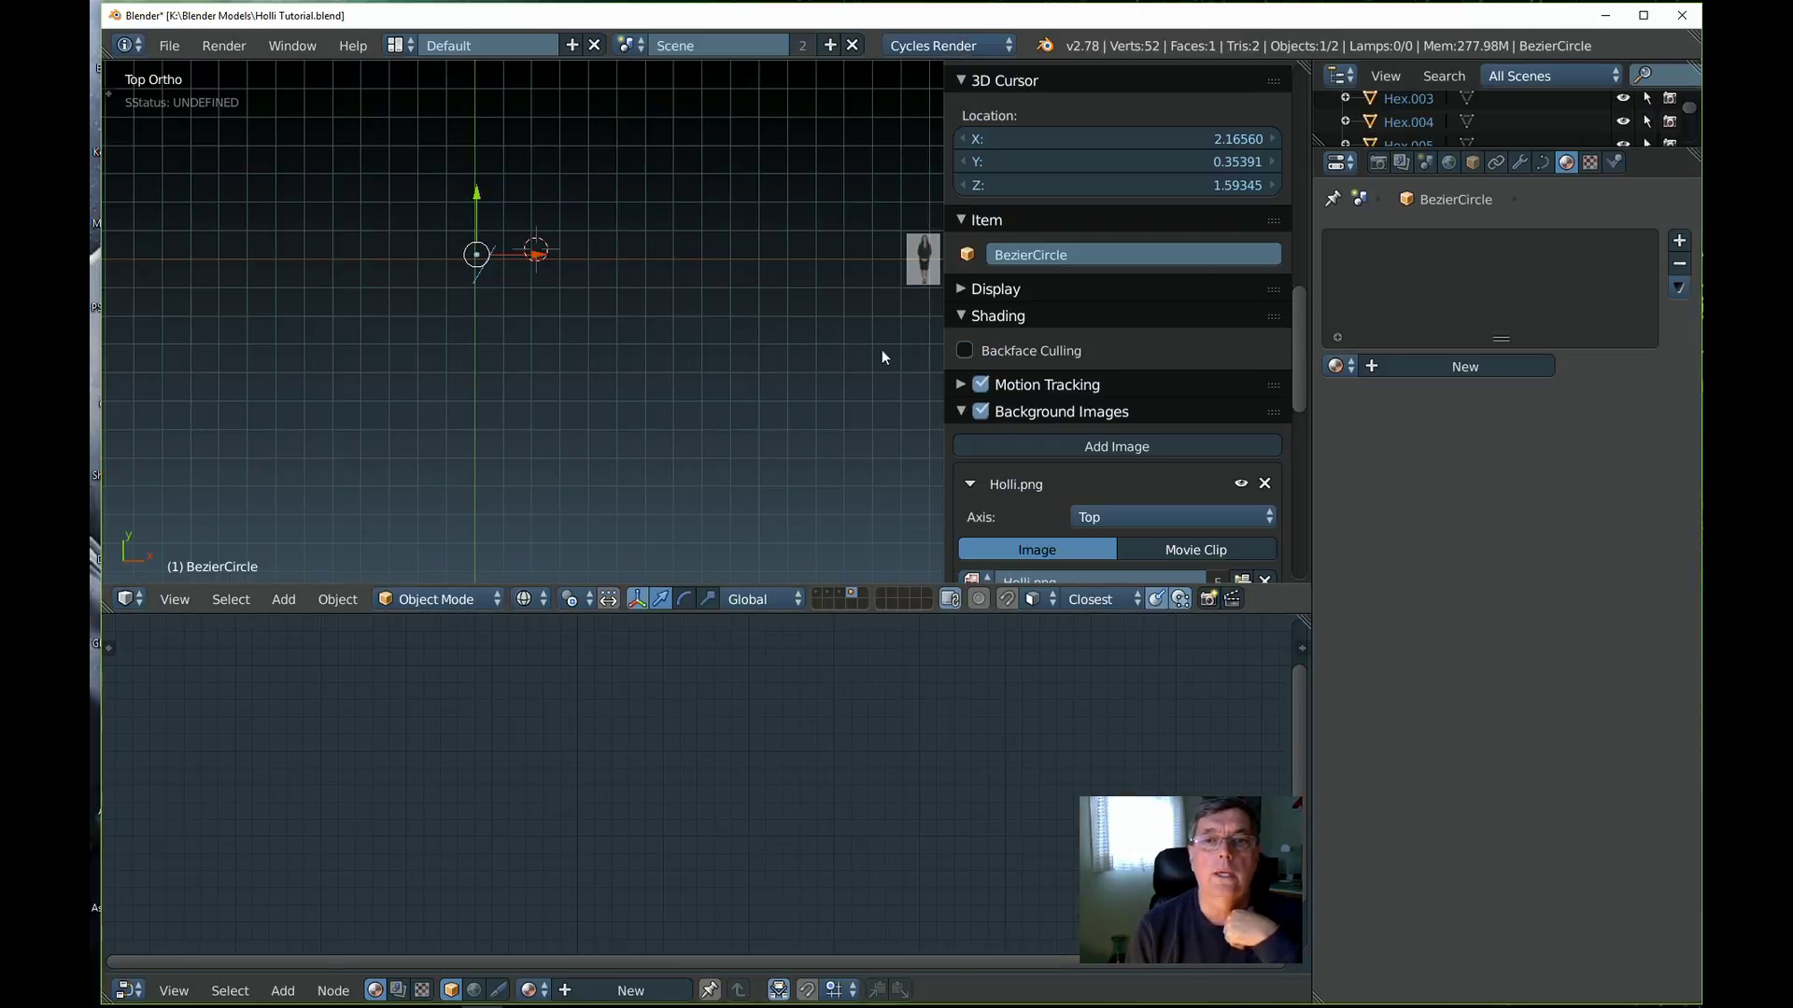
Enlarge the 3D view over the node editor and frame the whole Holli background image in it
middle_click_drag(833, 351, 560, 387, "shift")
scroll(674, 315, "up", 6)
middle_click_drag(761, 343, 433, 427, "shift")
scroll(483, 428, "up", 2)
scroll(570, 428, "down", 1)
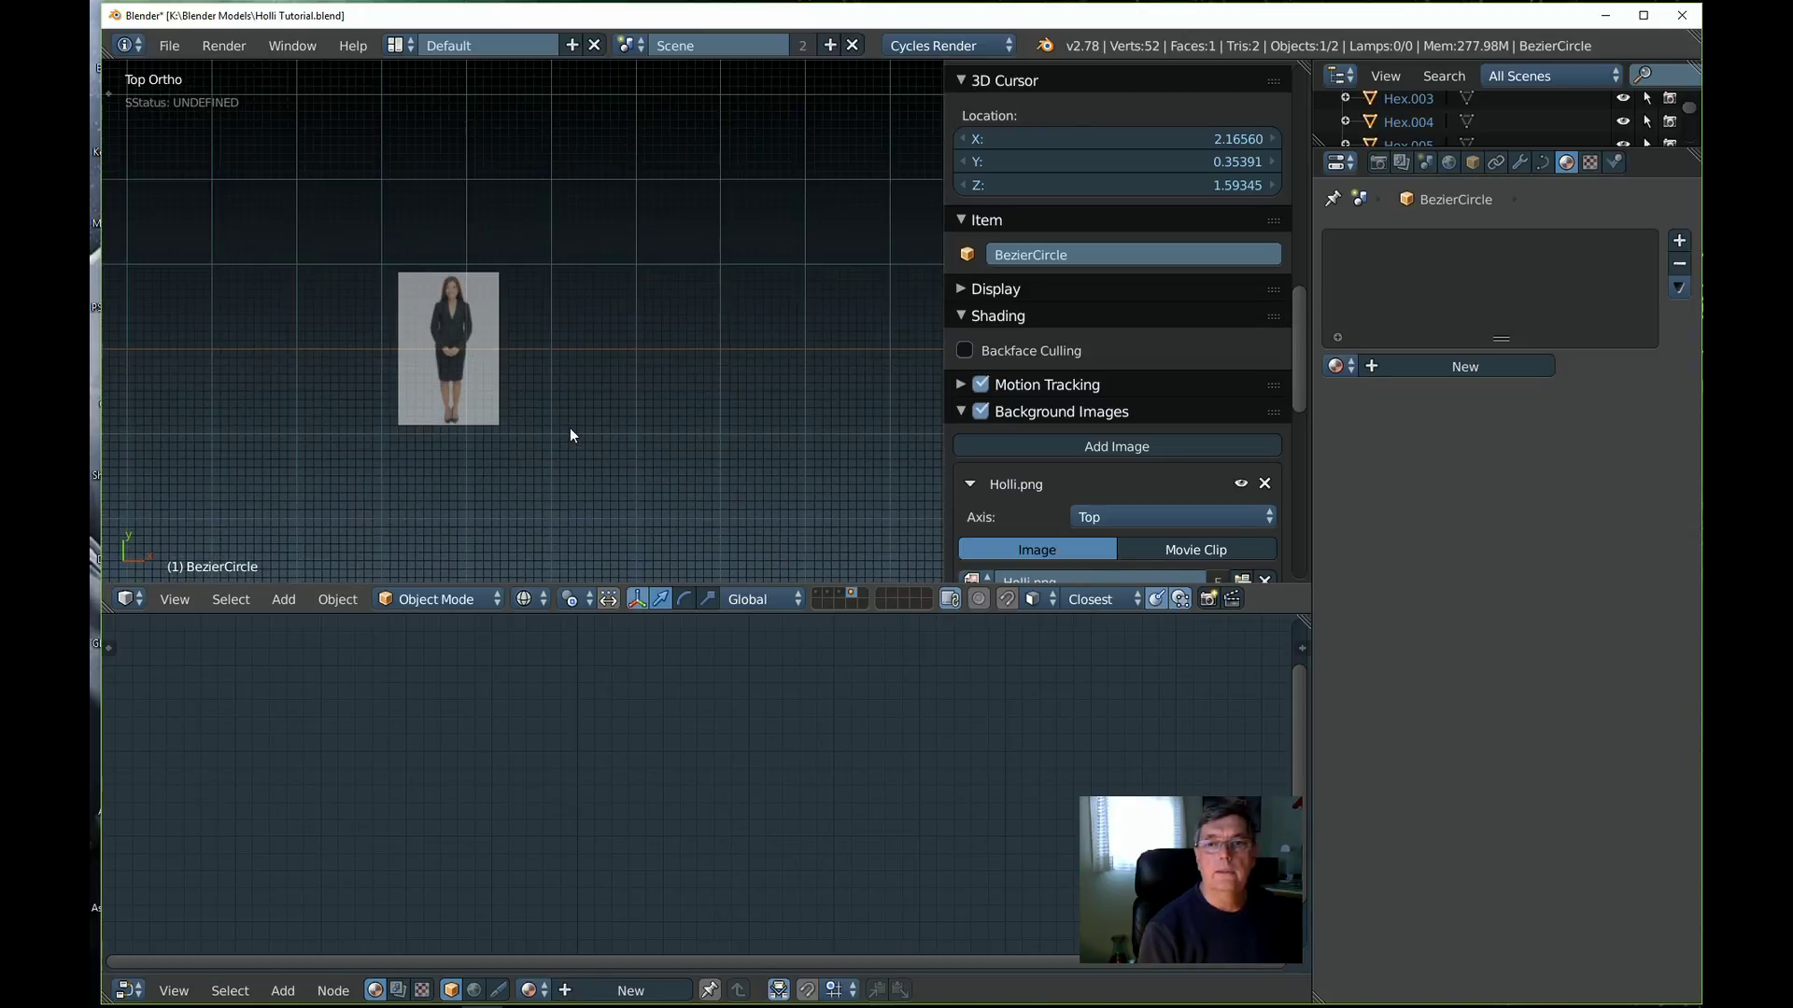
scroll(570, 427, "up", 4)
middle_click_drag(572, 427, 604, 408, "shift")
scroll(654, 420, "up", 2)
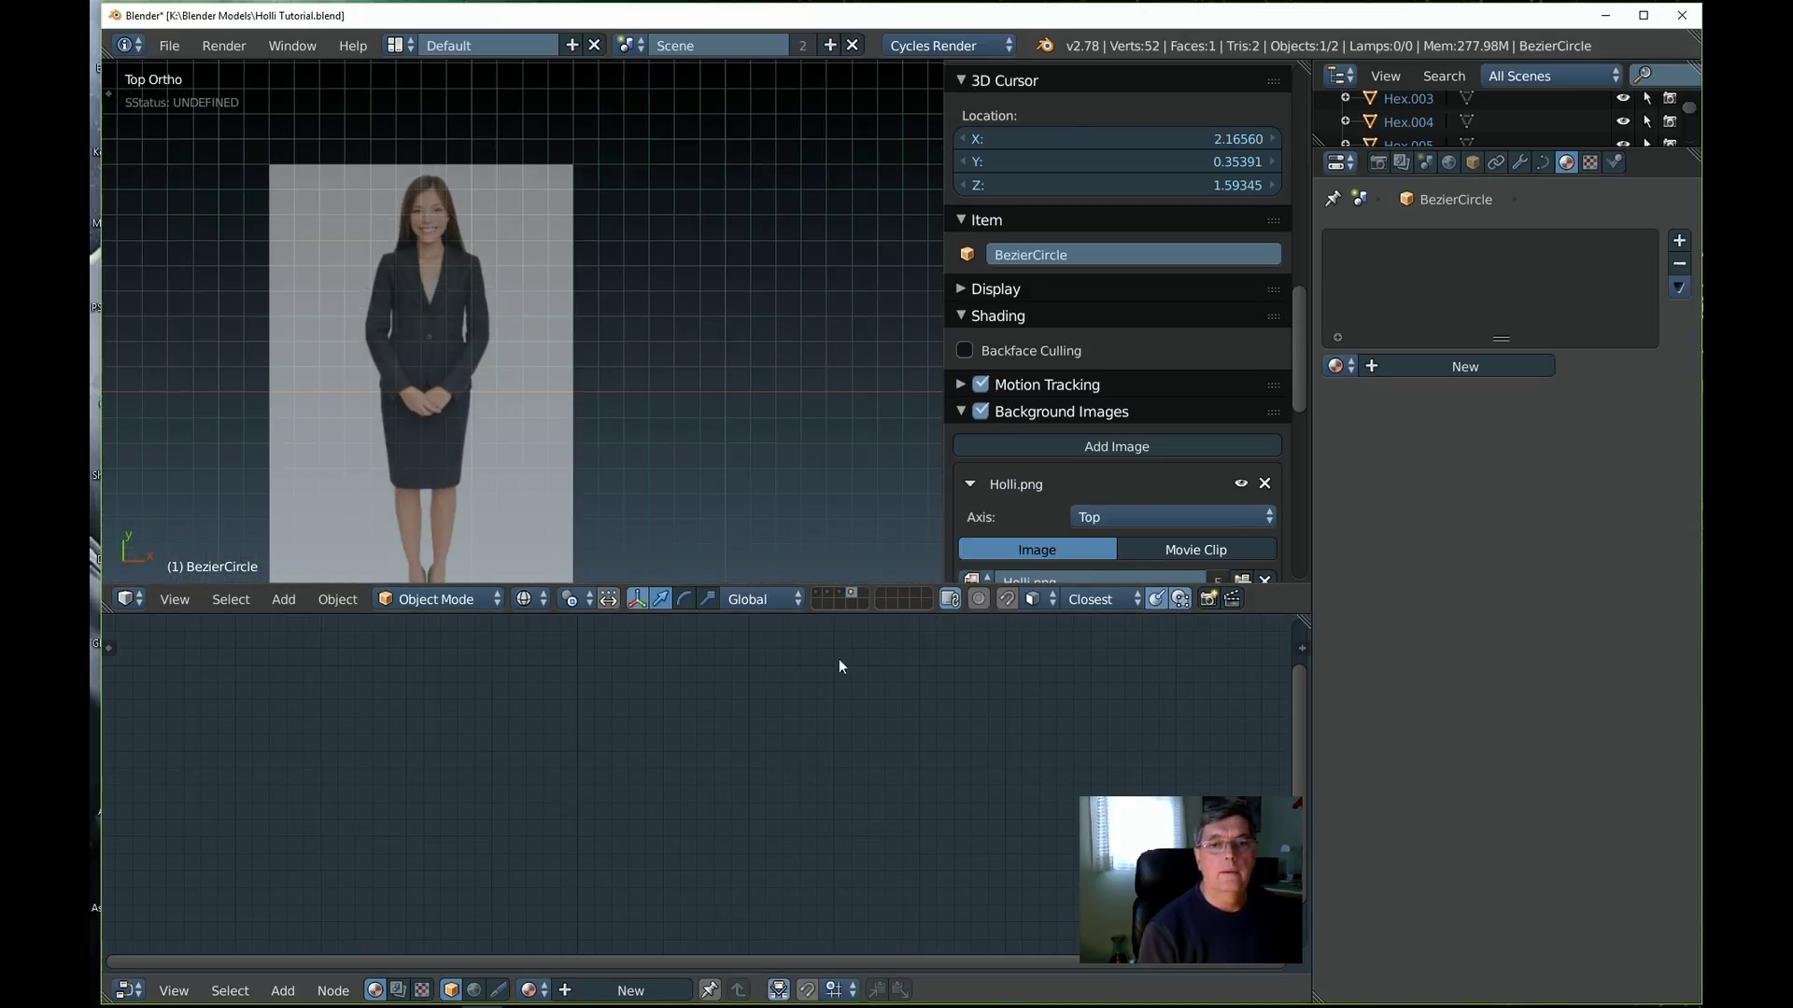
left_click_drag(836, 612, 819, 929)
scroll(747, 608, "down", 2)
mouse_move(640, 598)
middle_mouse_down("shift")
mouse_move(760, 571)
mouse_move(712, 560)
mouse_move(660, 588)
middle_mouse_up("shift")
scroll(800, 588, "up", 3)
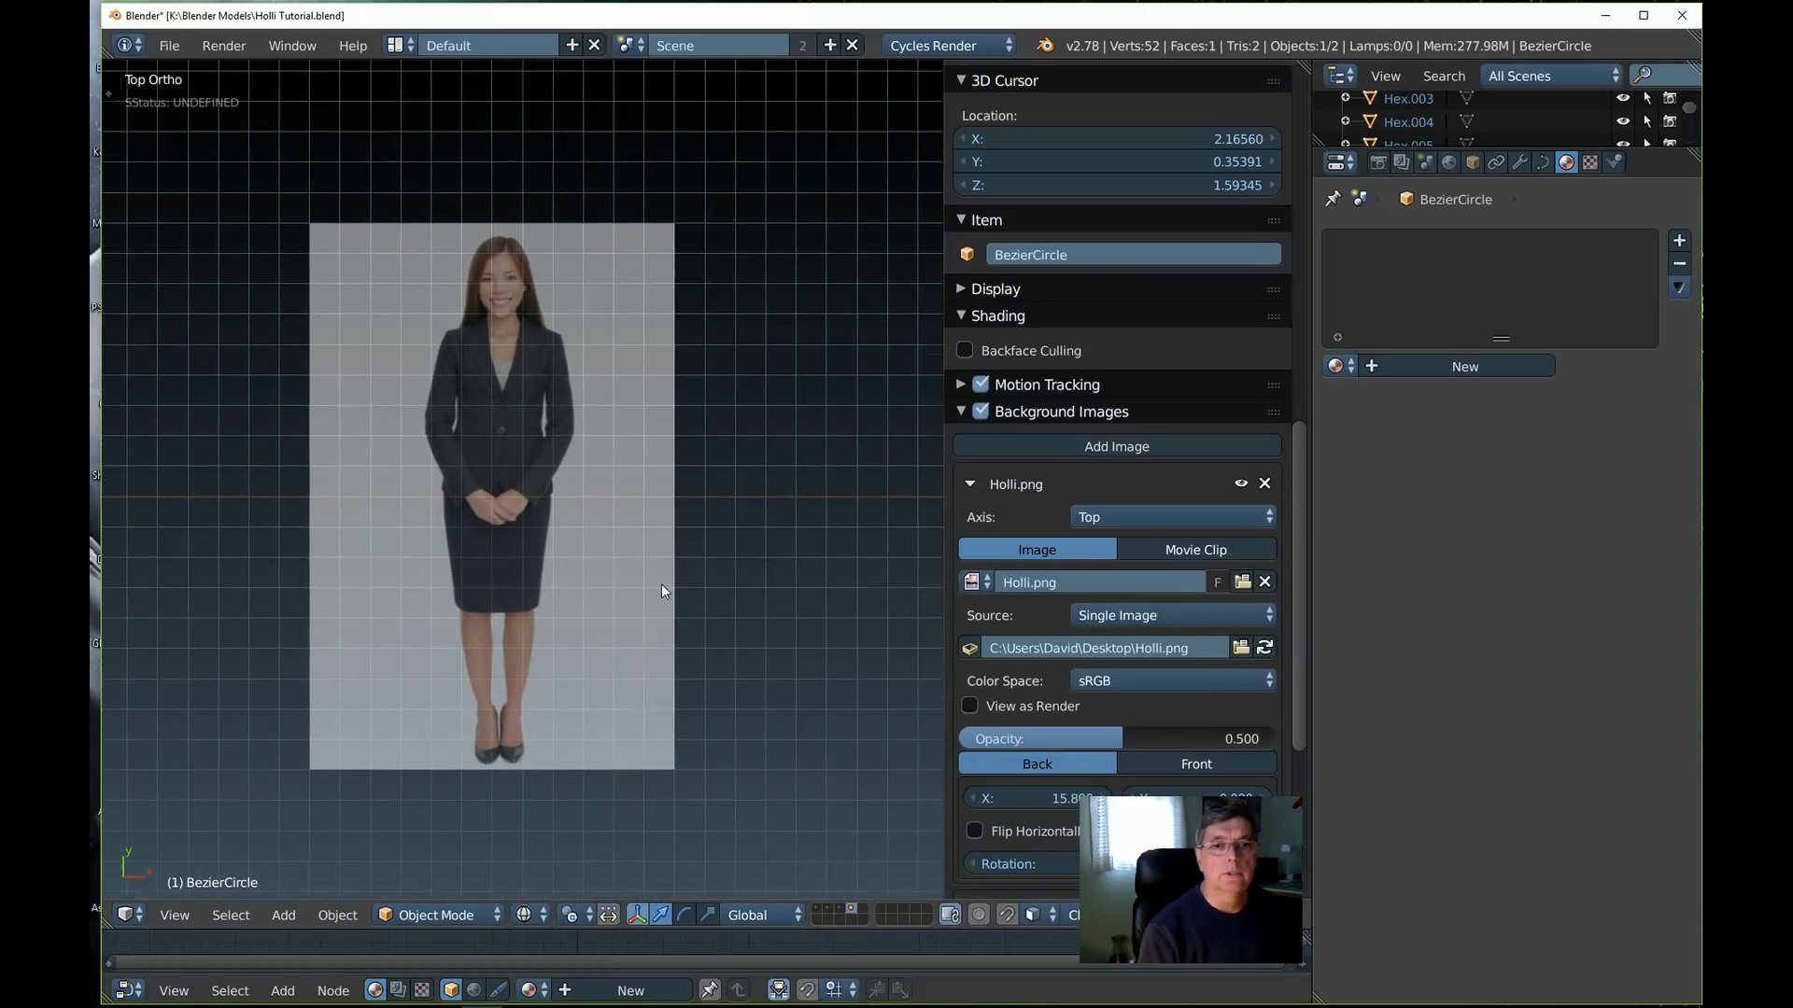
scroll(659, 595, "up", 2)
scroll(642, 597, "down", 1)
Place the 3D cursor just beside the Holli background image and add a mesh plane there
left_click(748, 582)
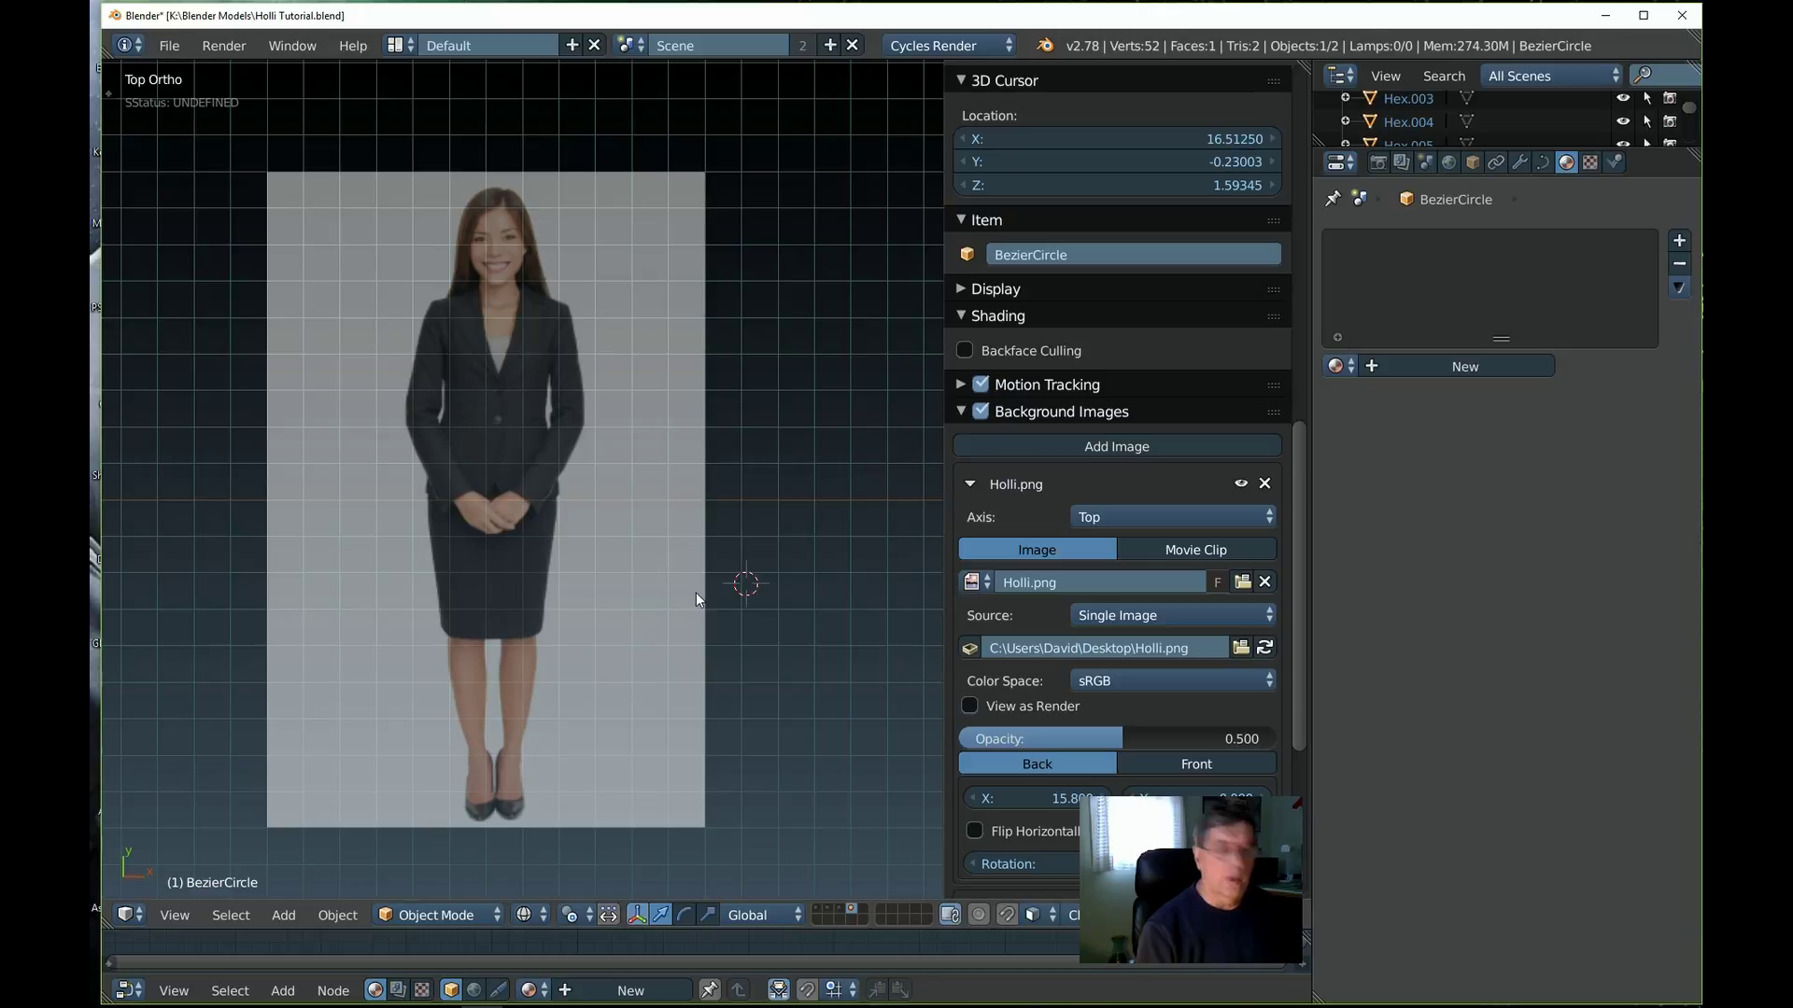
key("shift+a")
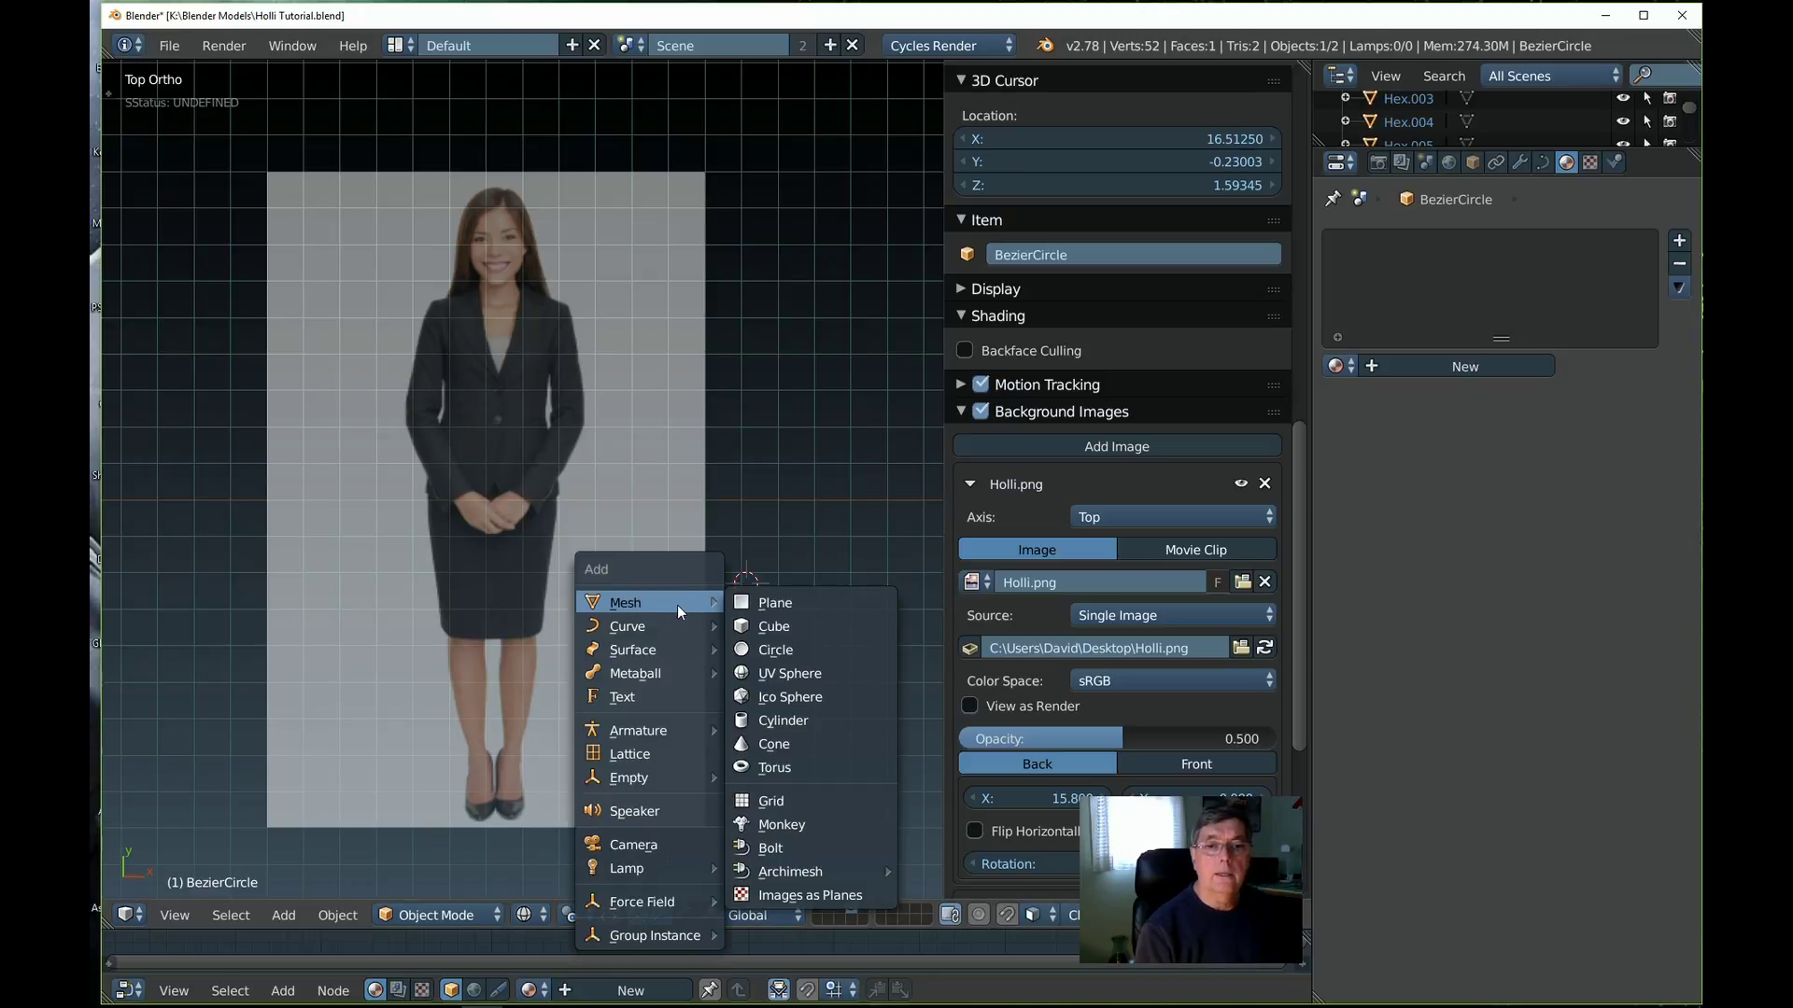
mouse_move(644, 624)
left_click(795, 605)
scroll(644, 575, "down", 3)
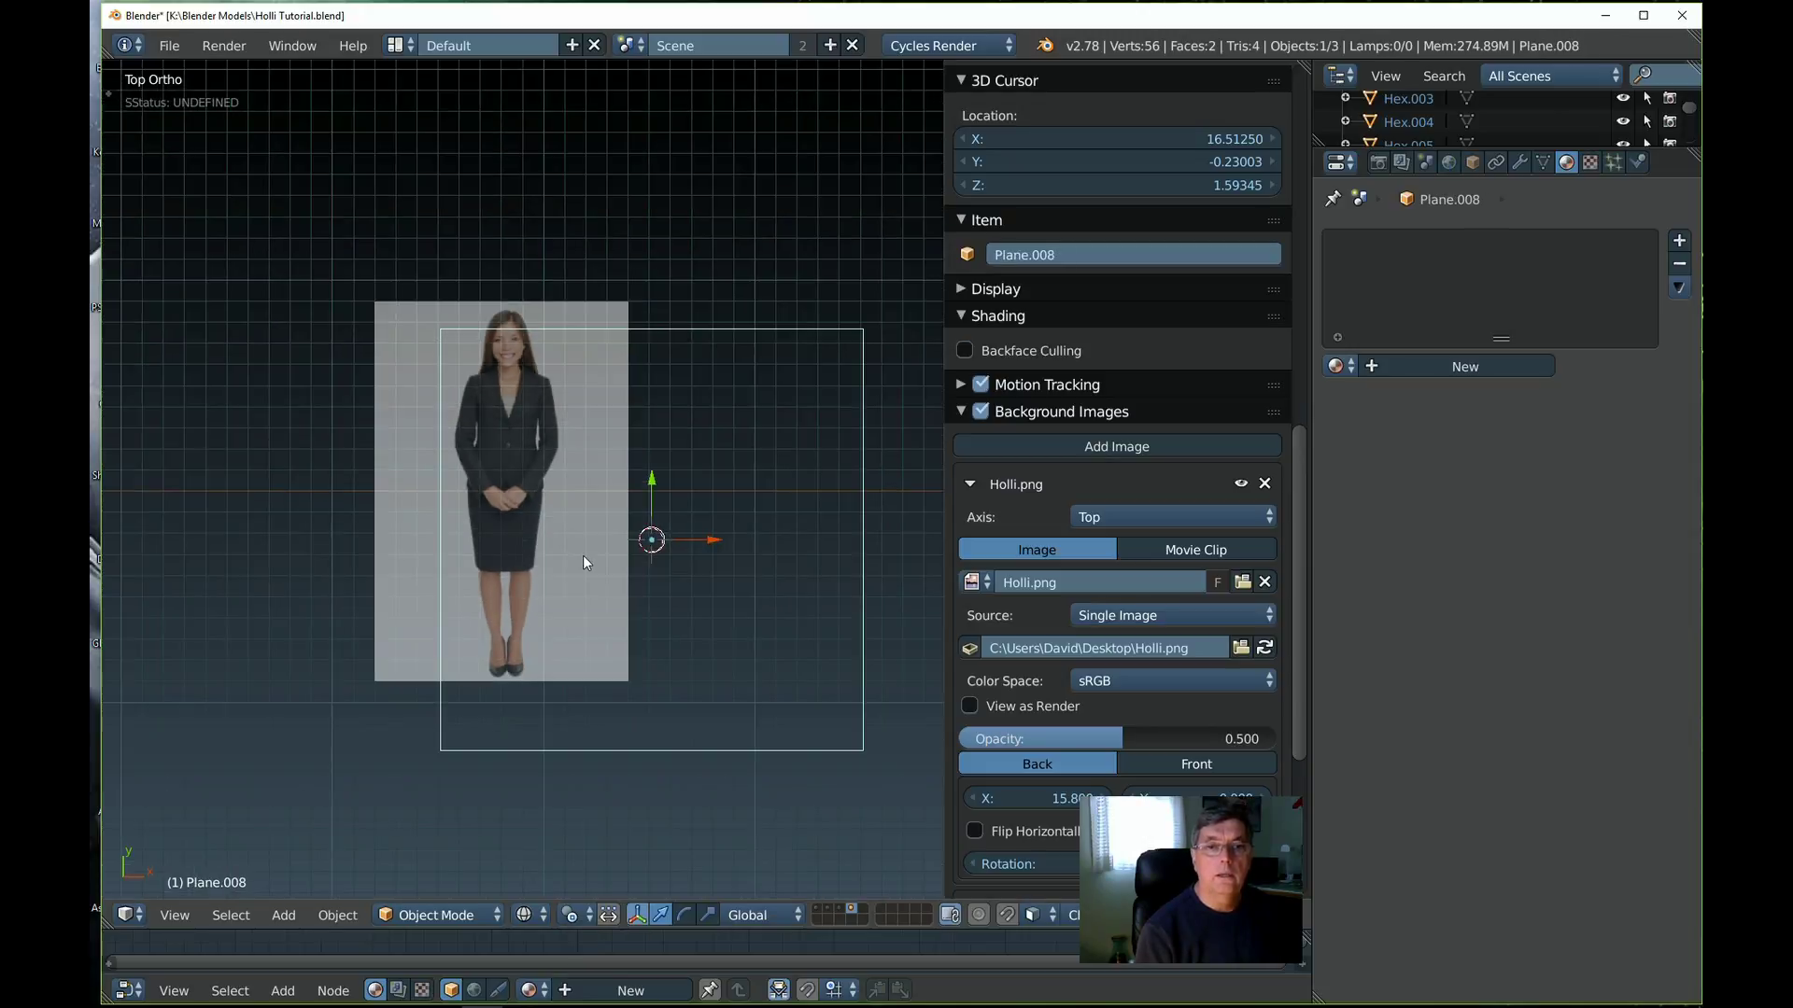
scroll(585, 562, "down", 1)
Enter Edit Mode on the new plane and delete the two vertices of its upper edge
key("Tab")
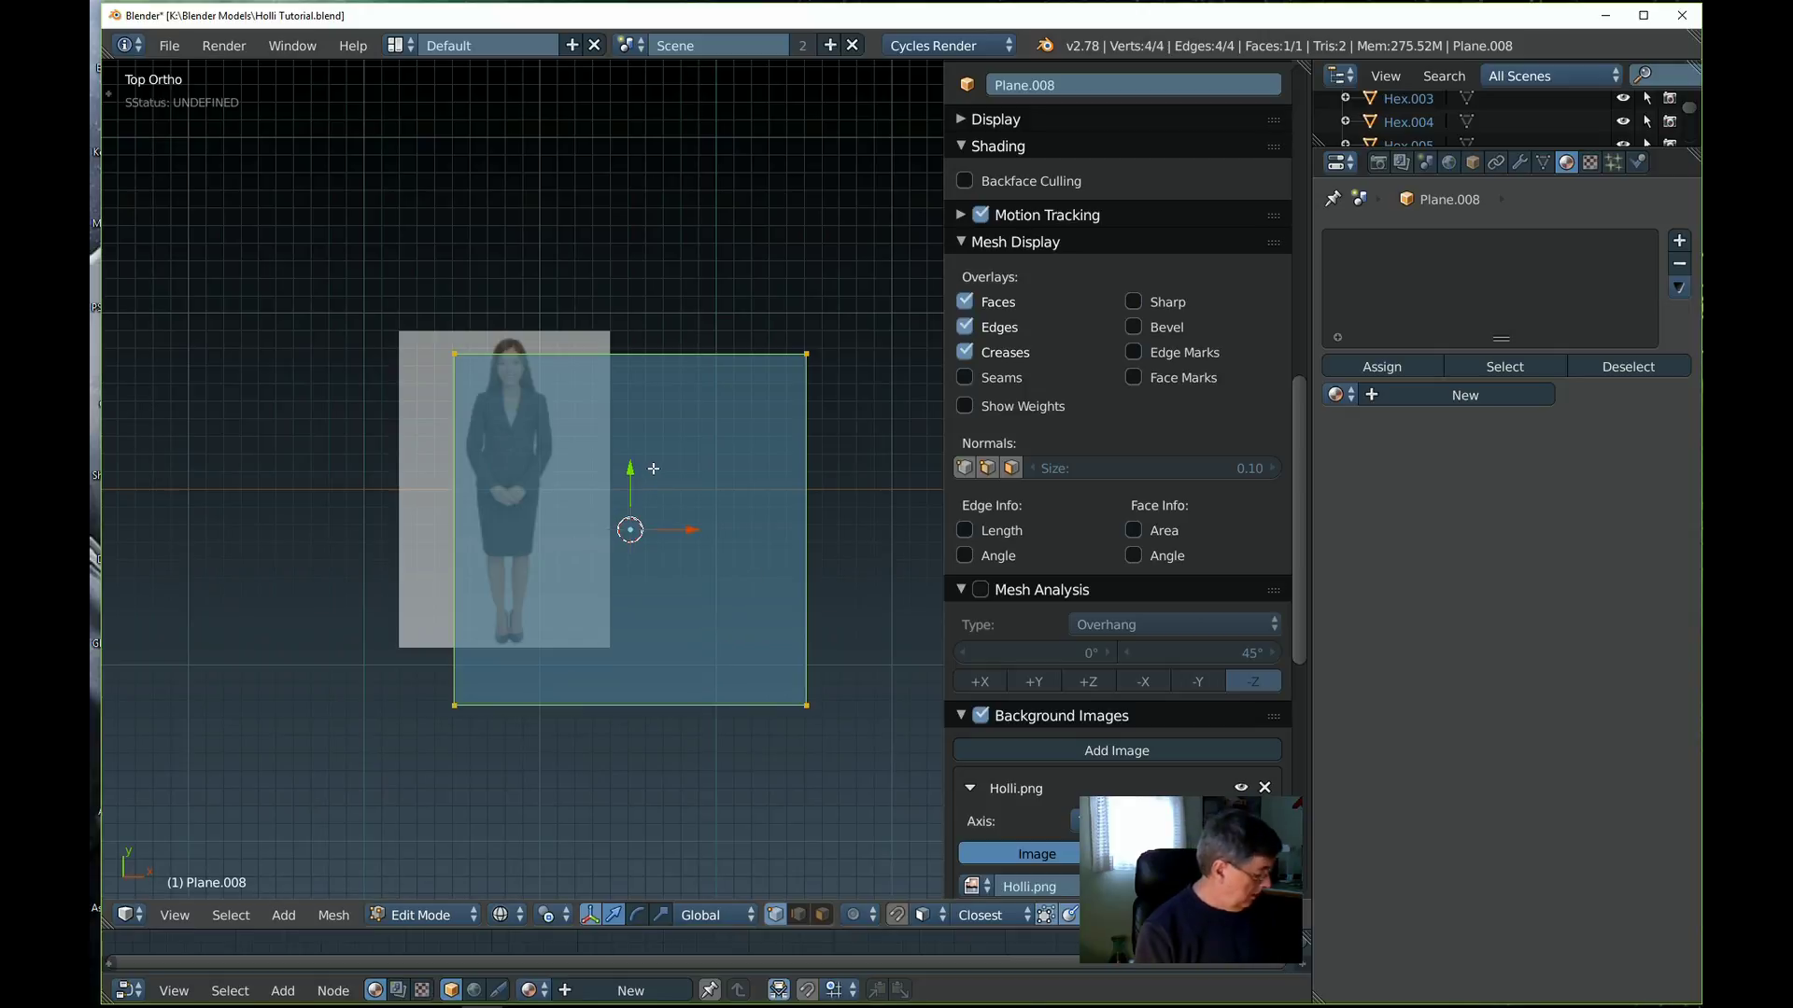
key("a")
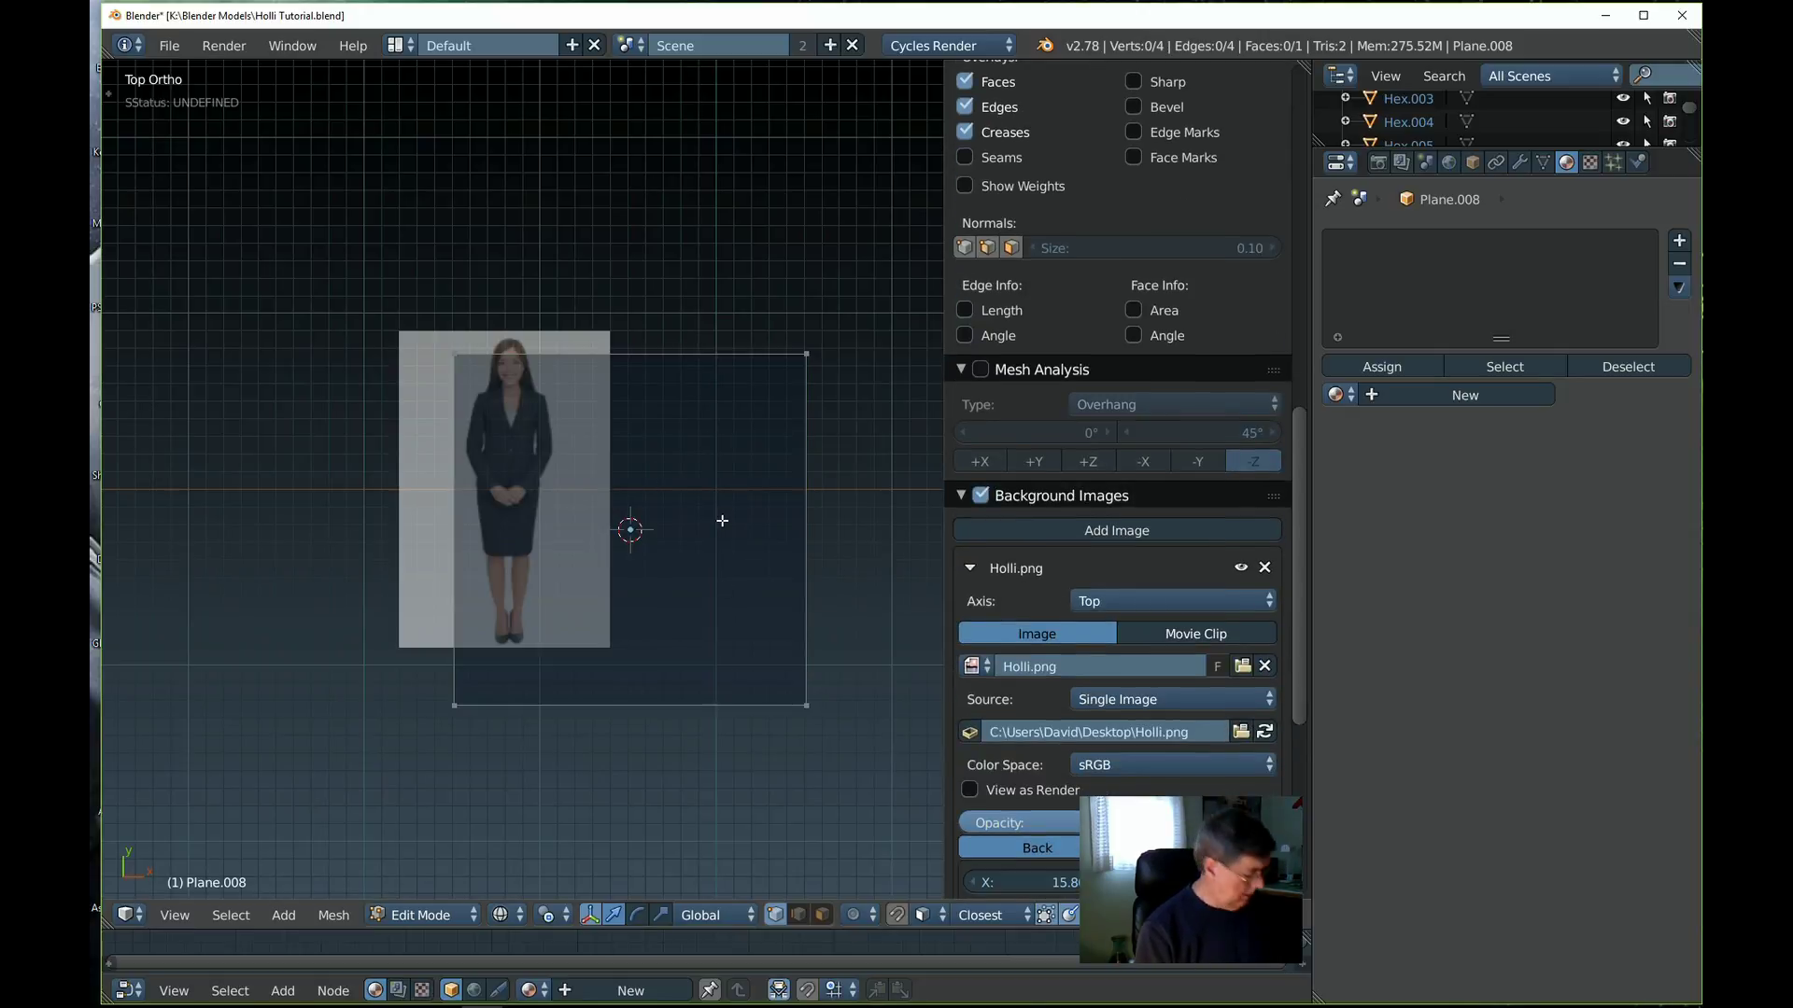
key("b")
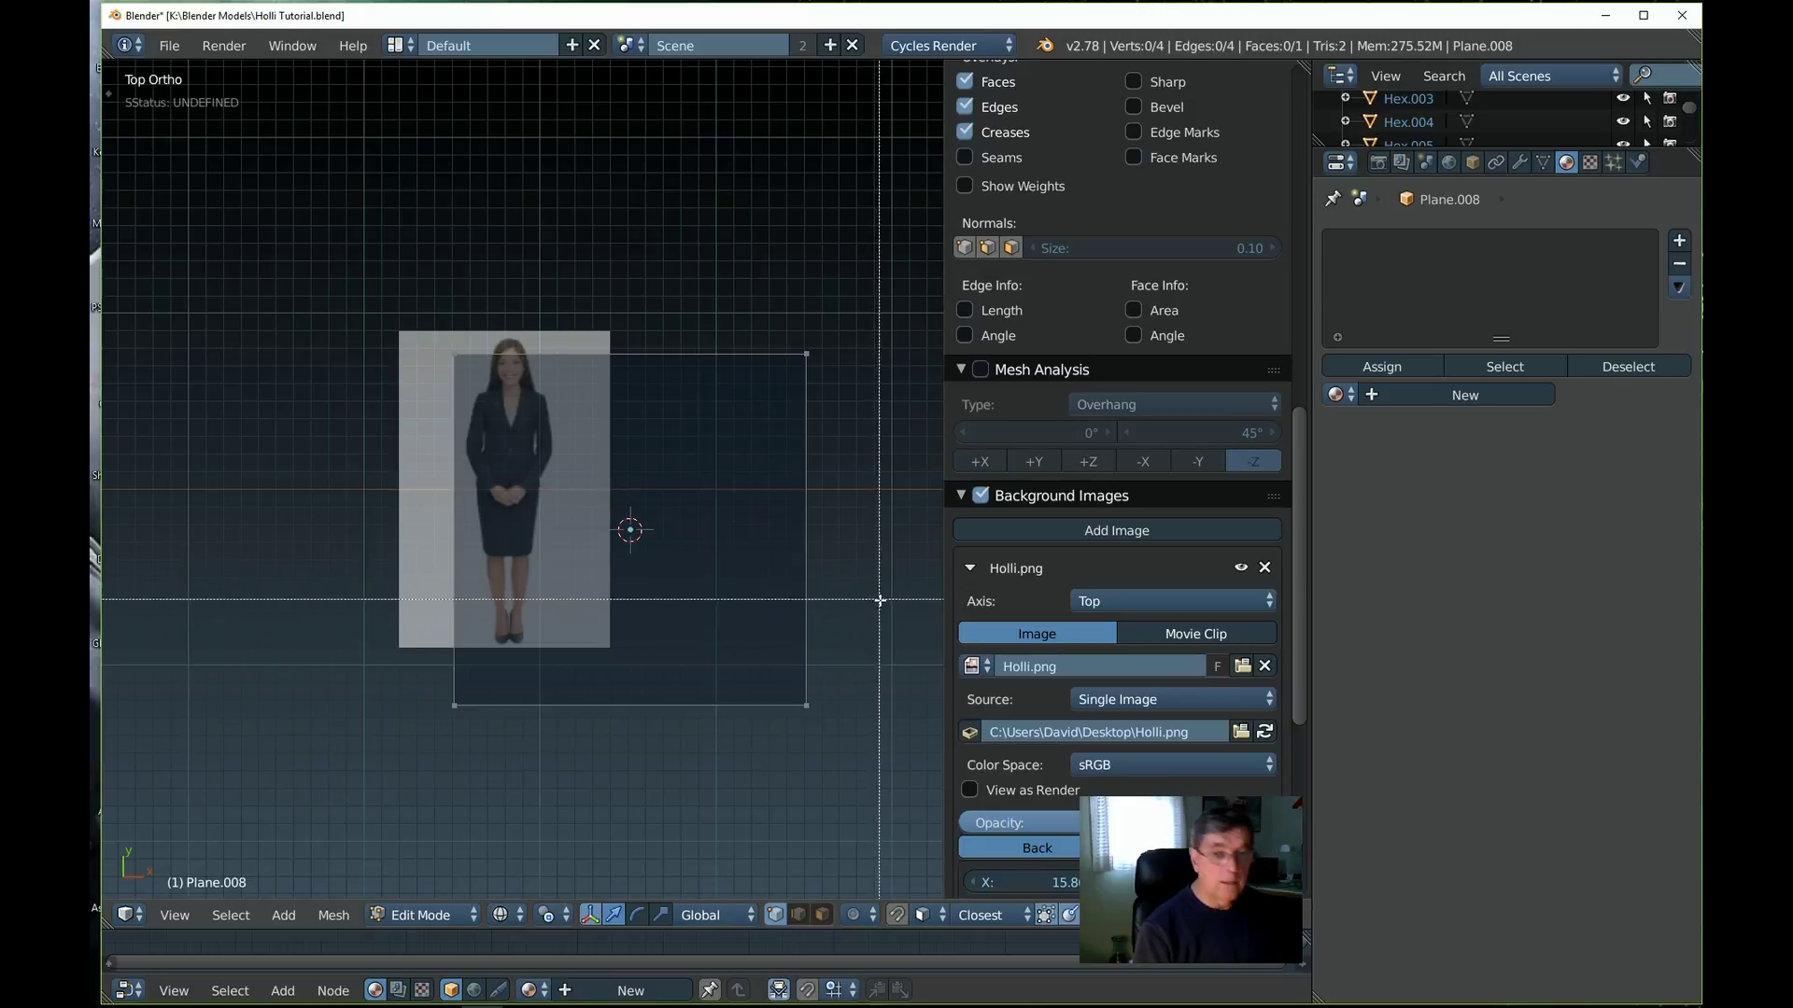
left_click_drag(864, 401, 431, 315)
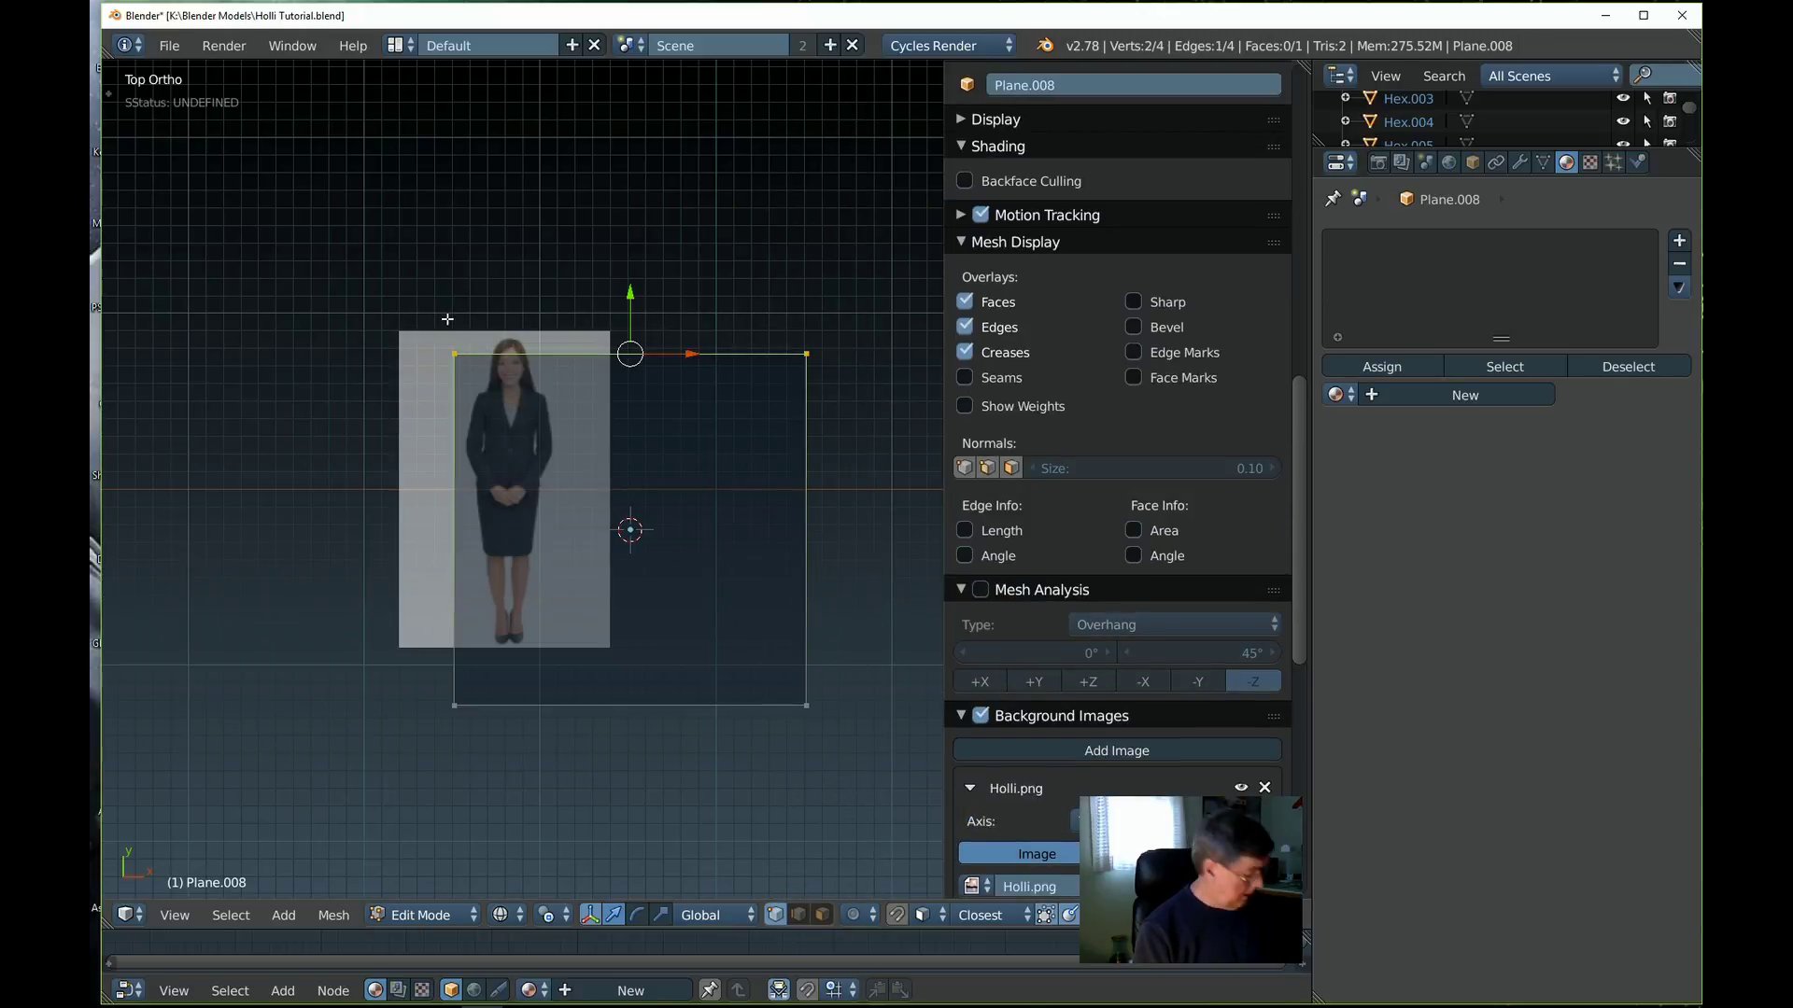
key("x")
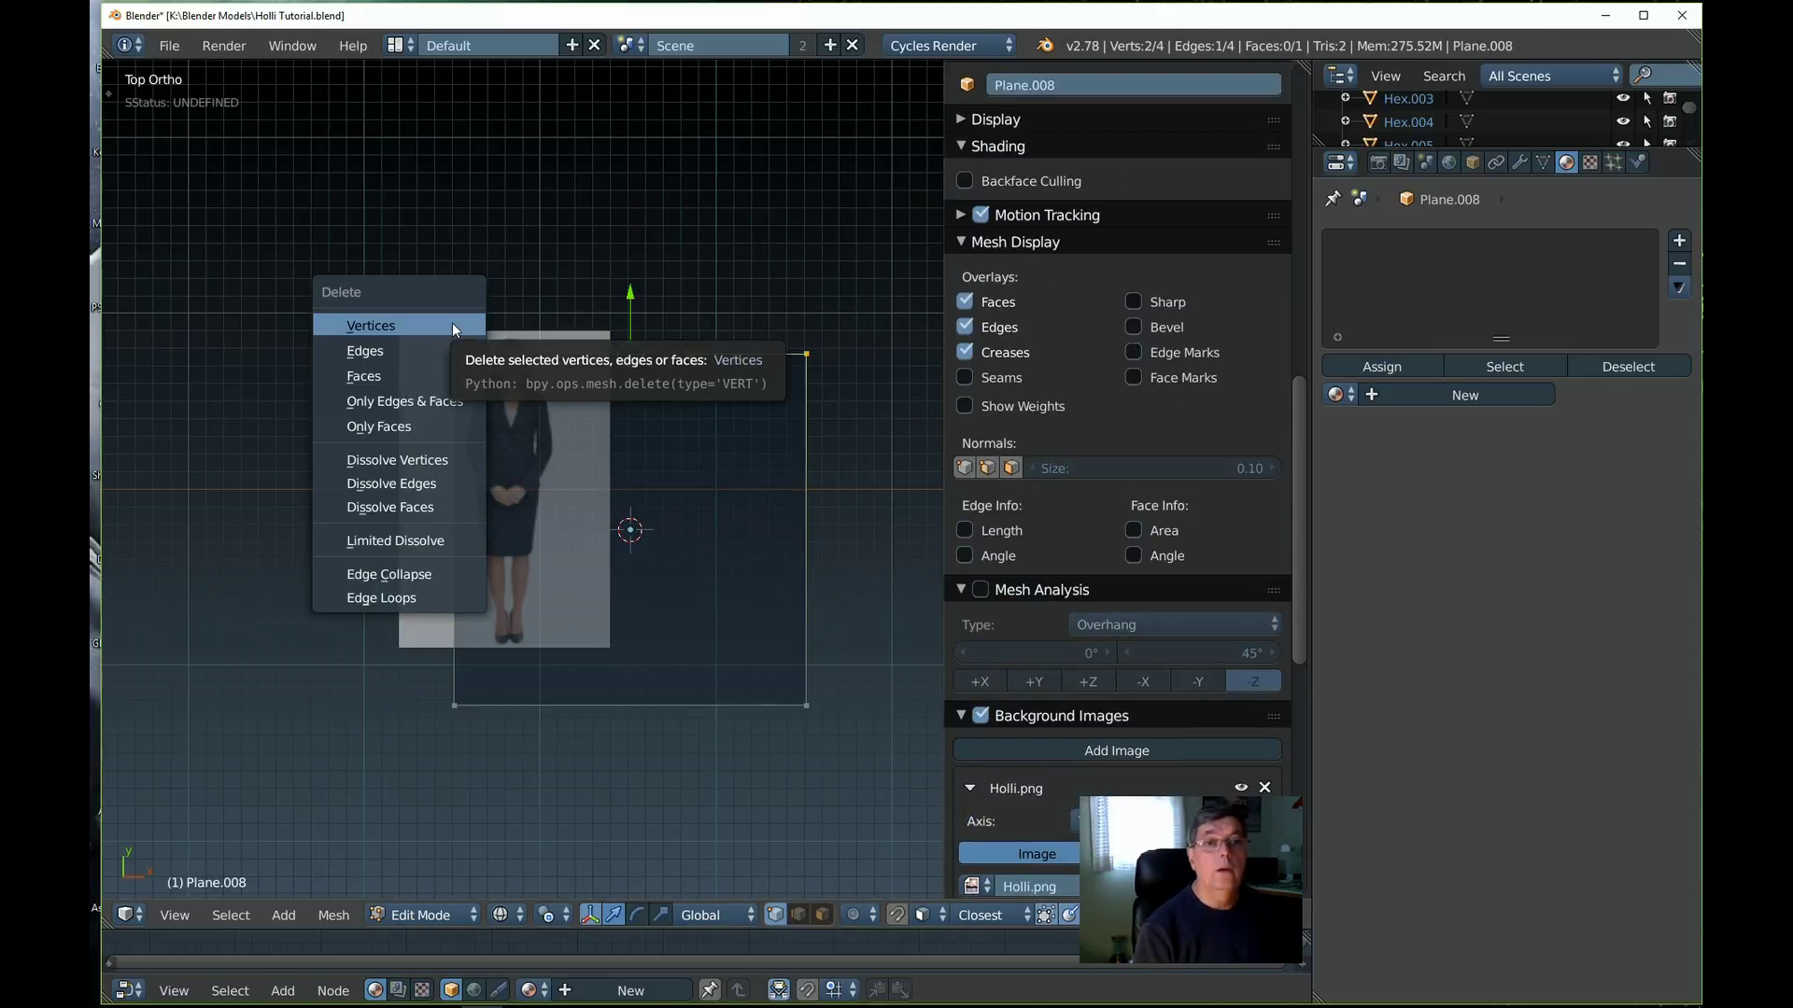
left_click(452, 322)
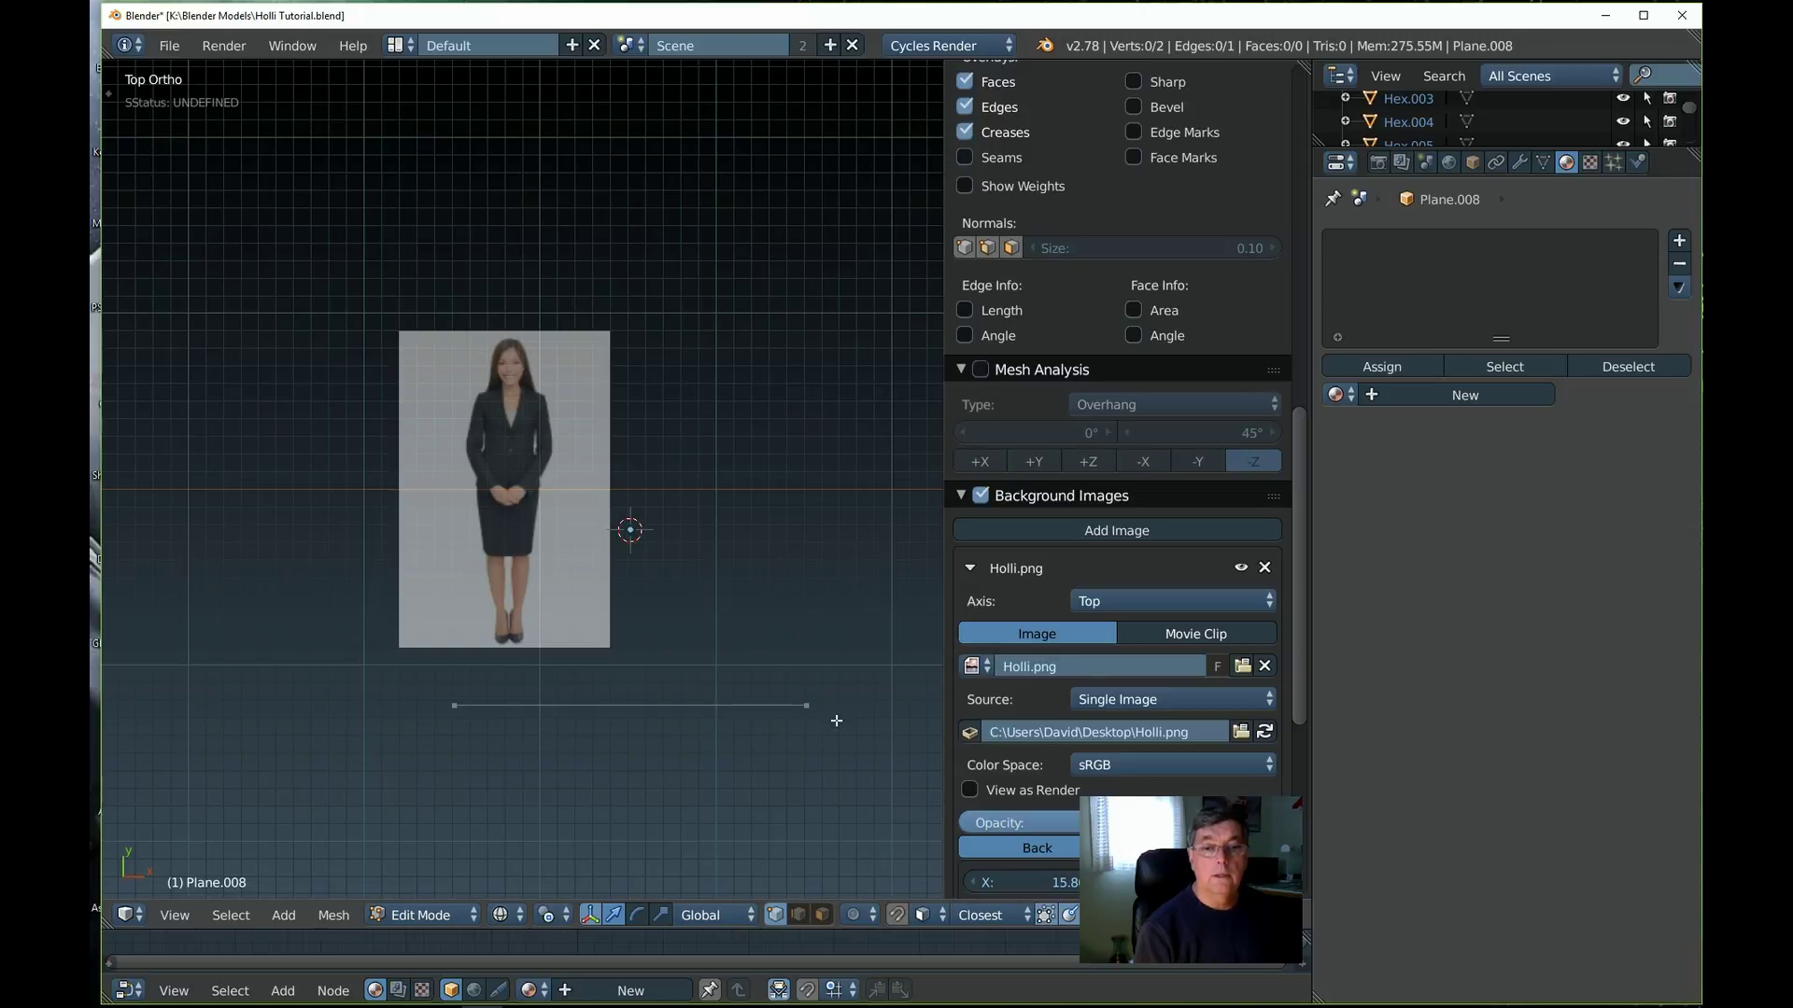
Select the two remaining vertices and scale the edge down to a short segment
key("b")
left_click_drag(834, 744, 359, 666)
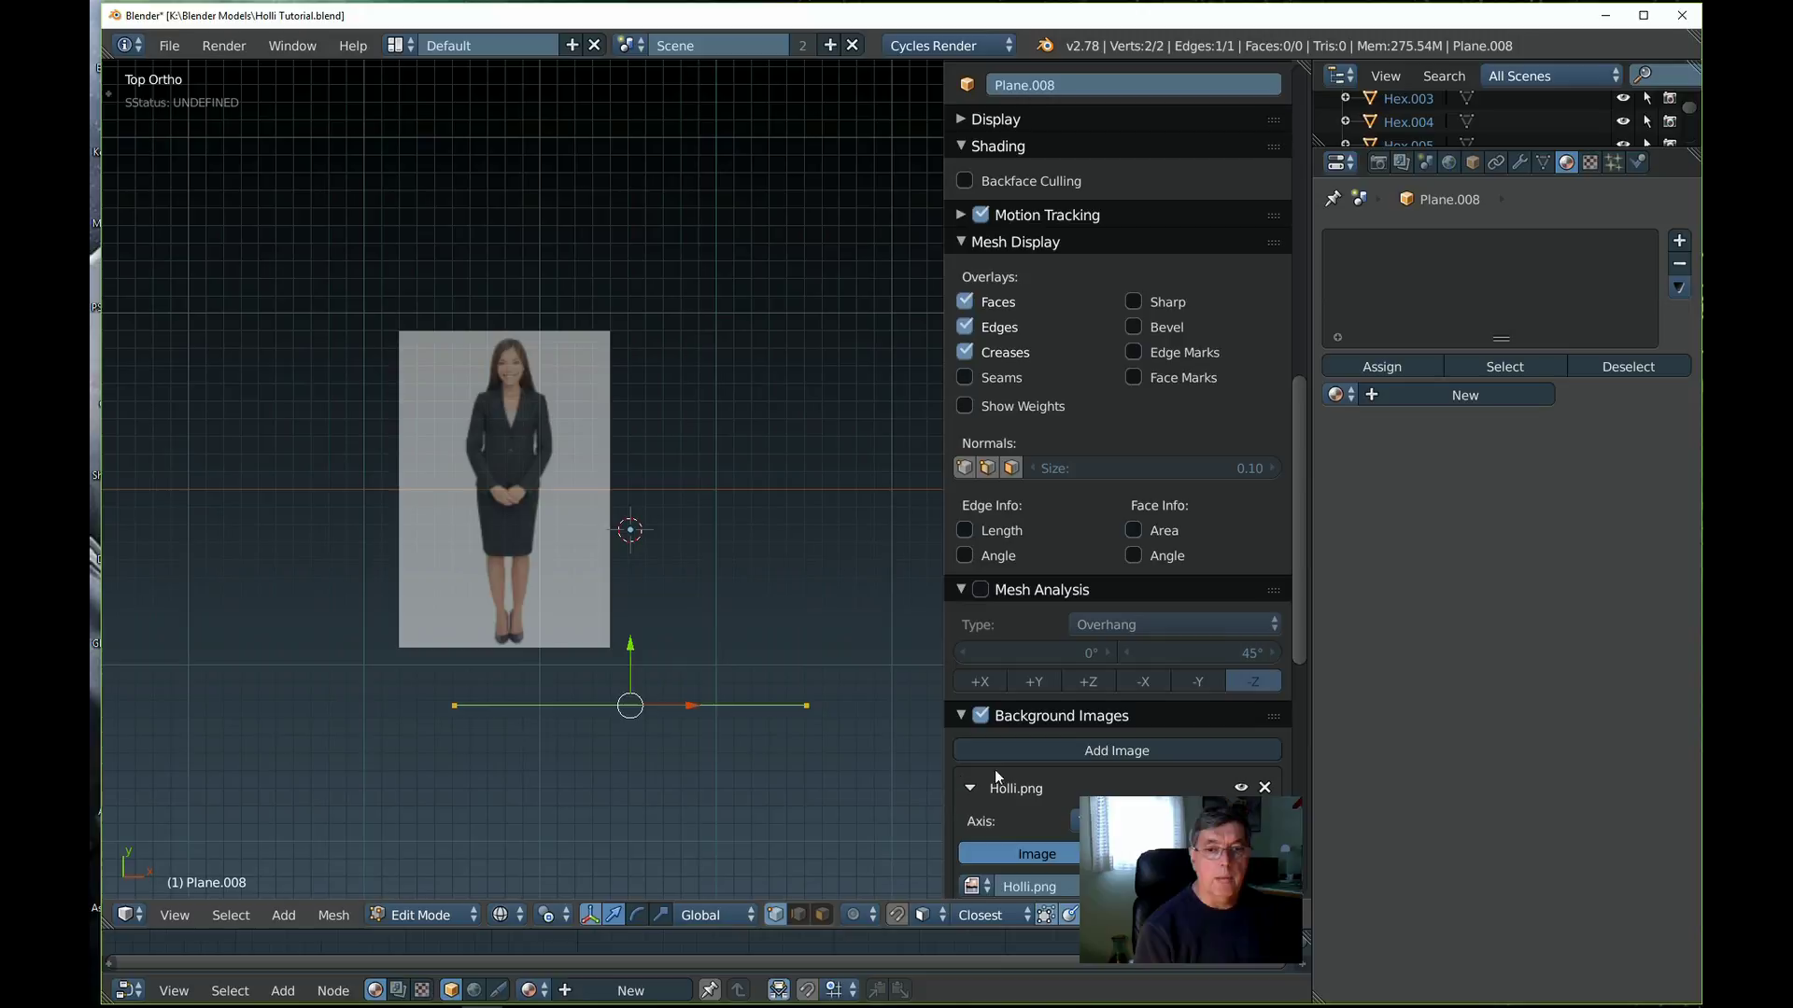
key("s")
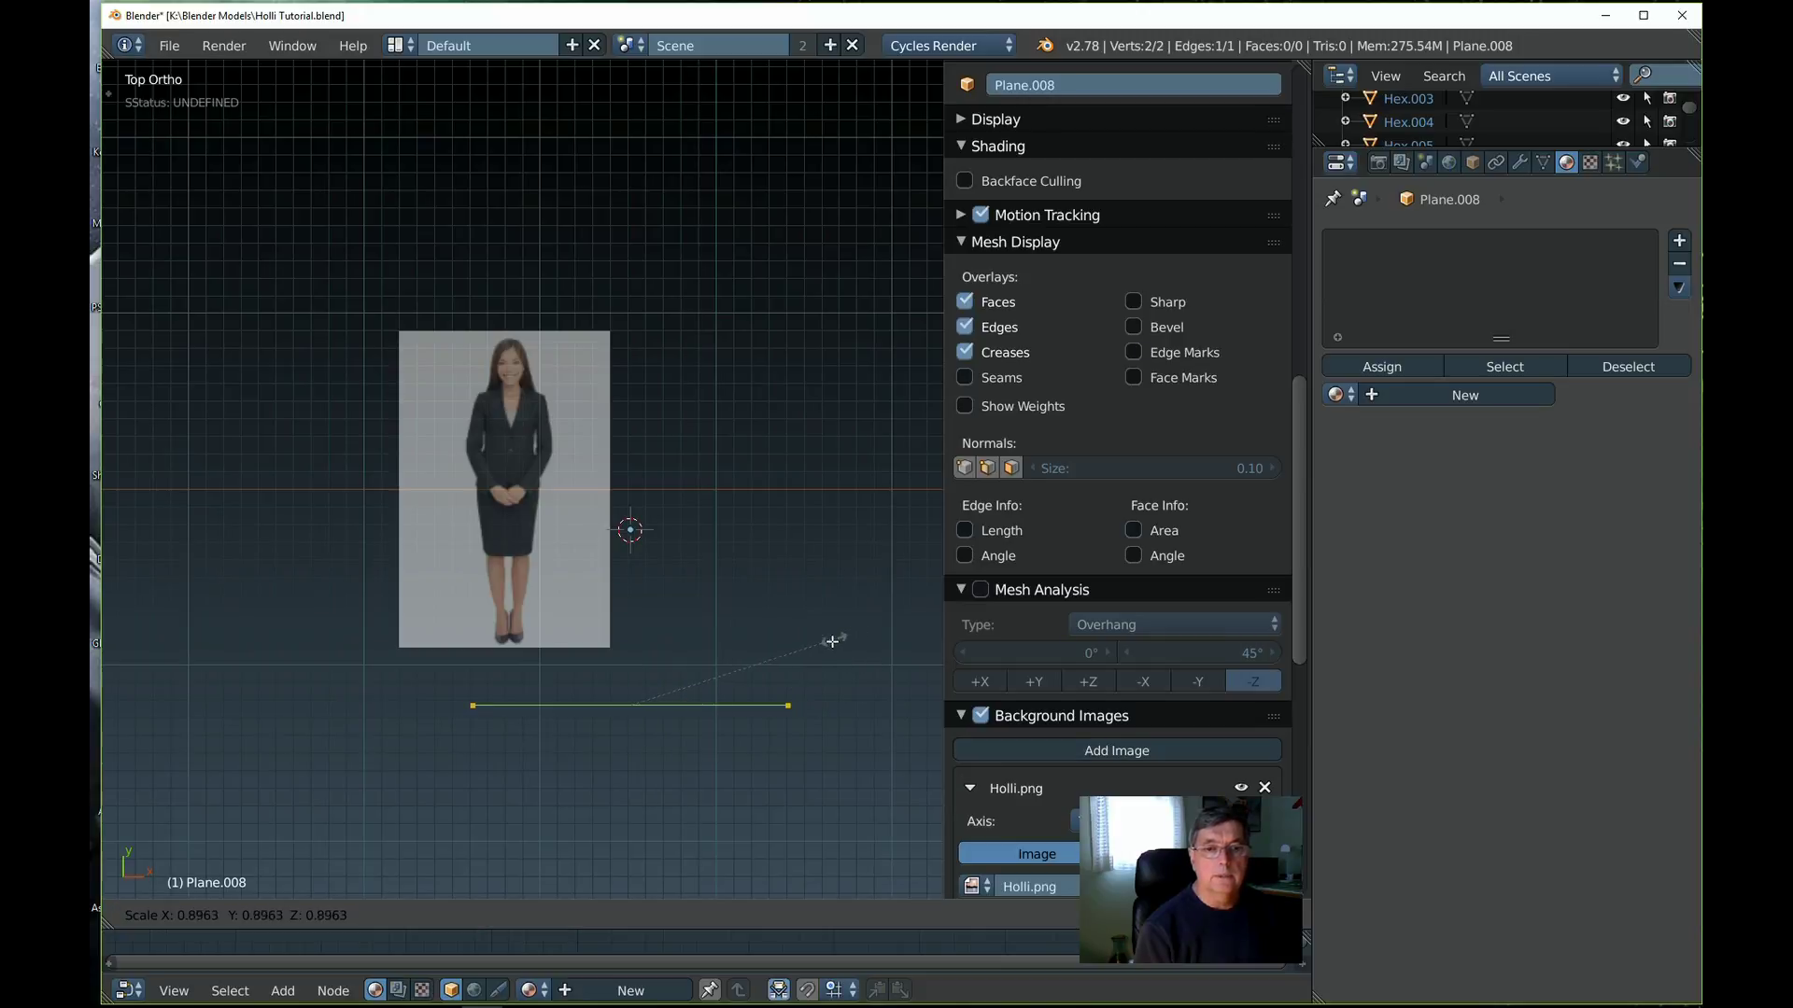
left_click(663, 703)
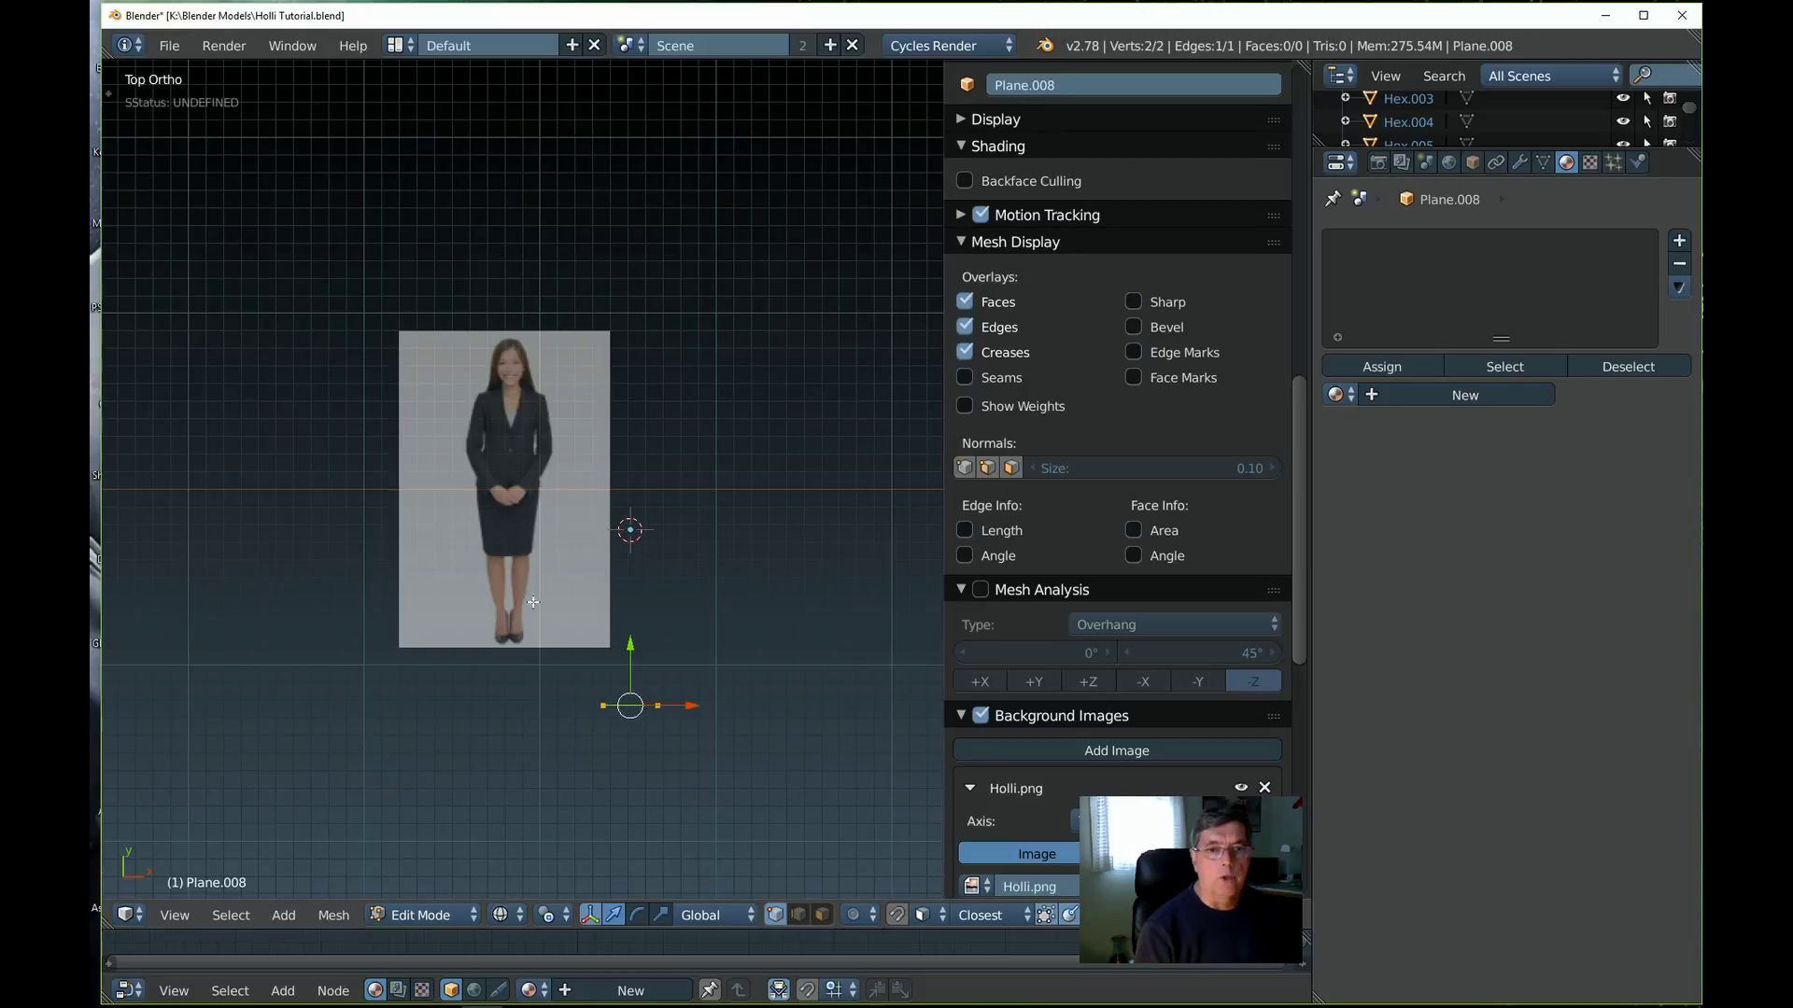
Move the short edge so that one end sits at the sole of the woman's shoe
scroll(654, 635, "up", 4)
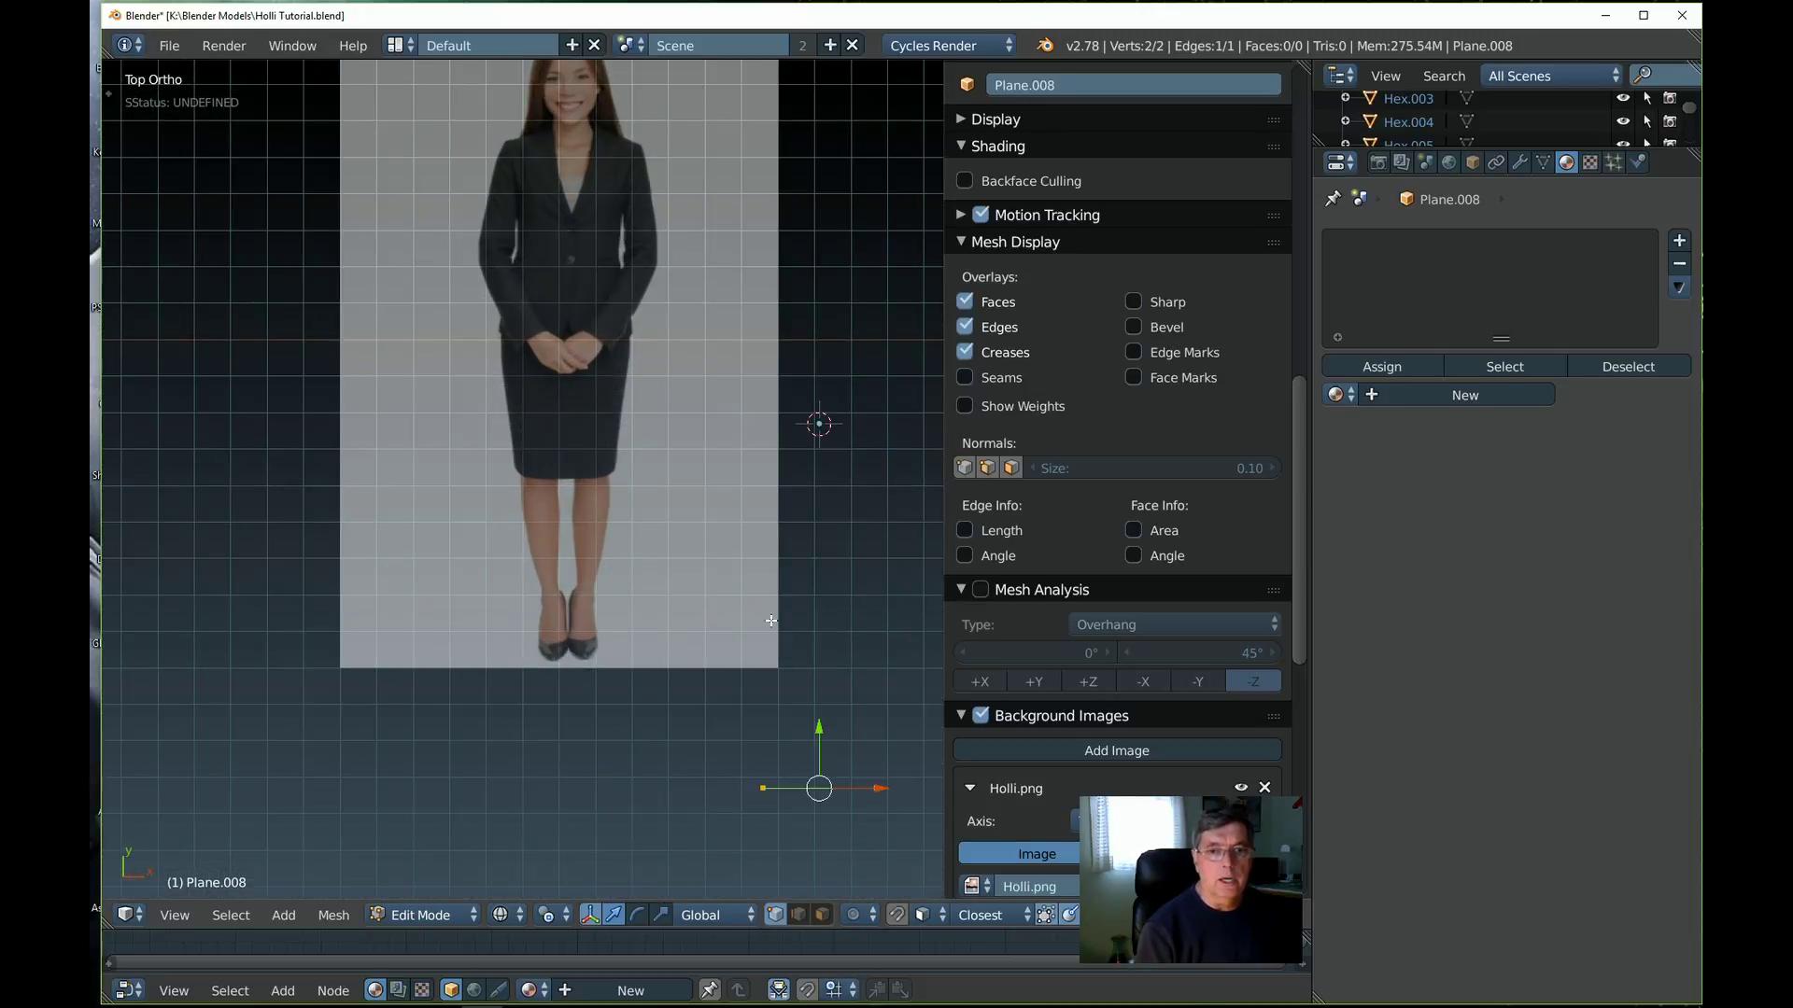
scroll(770, 621, "up", 2)
scroll(668, 602, "up", 3)
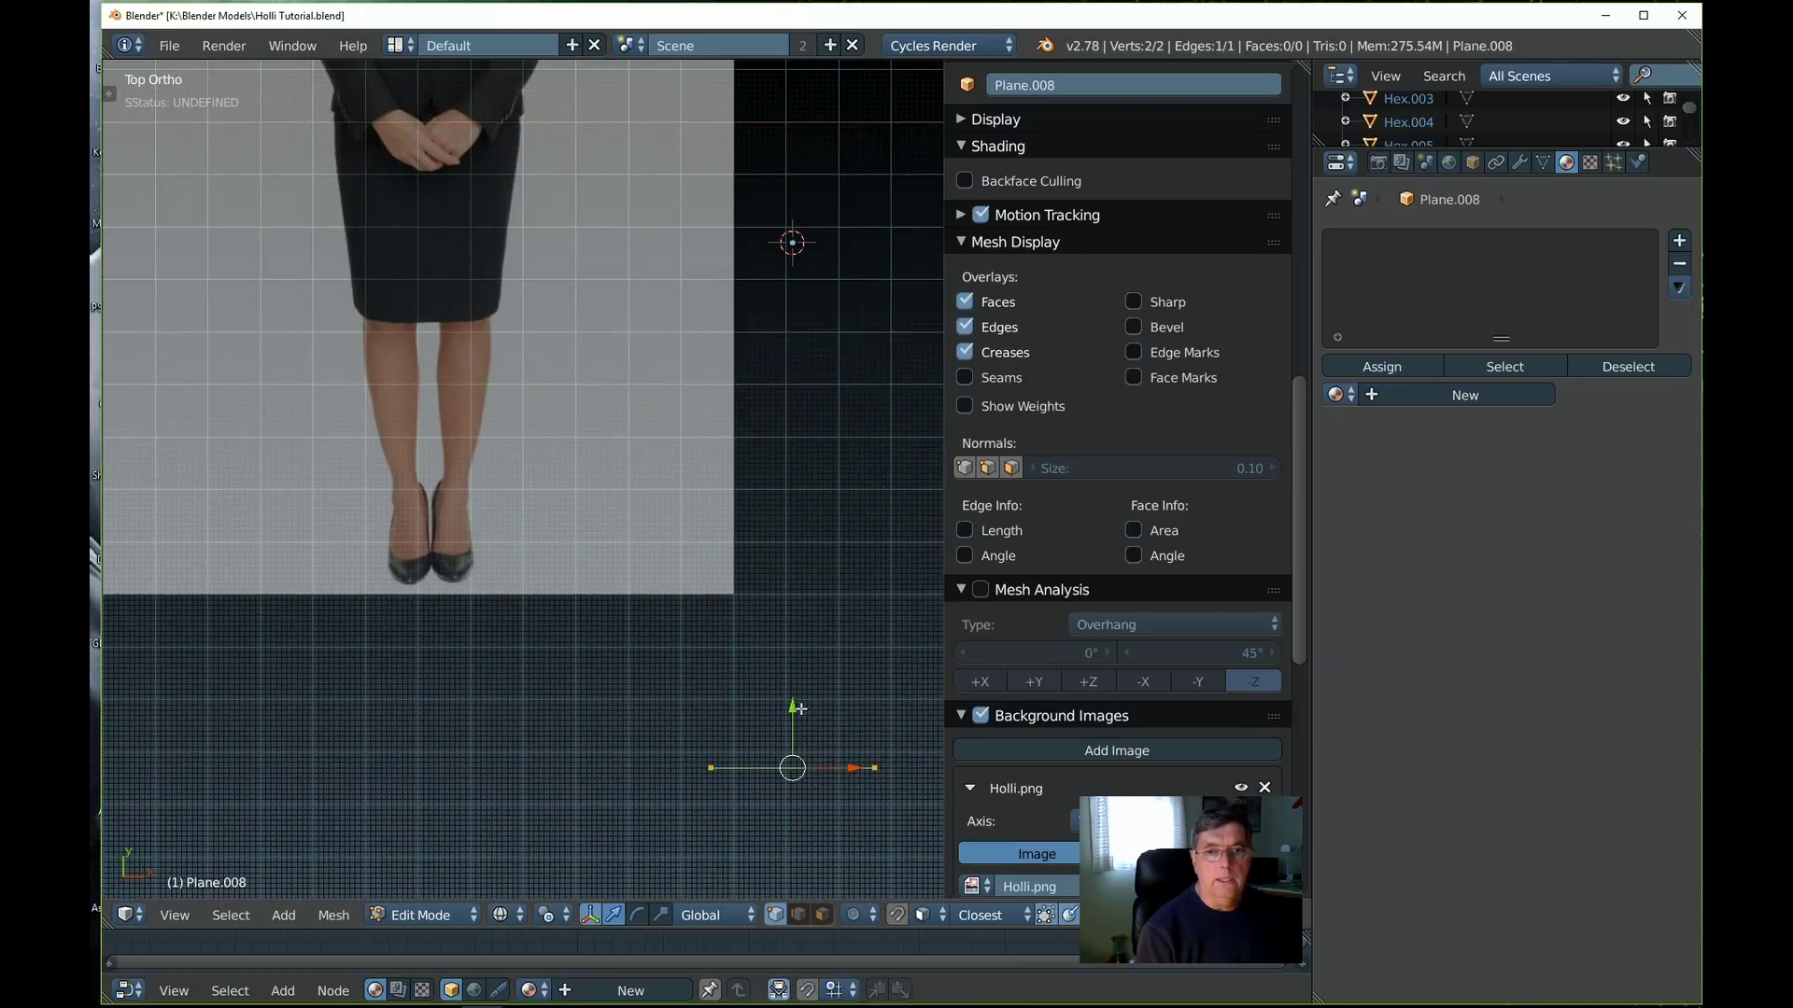
left_click_drag(799, 709, 752, 415)
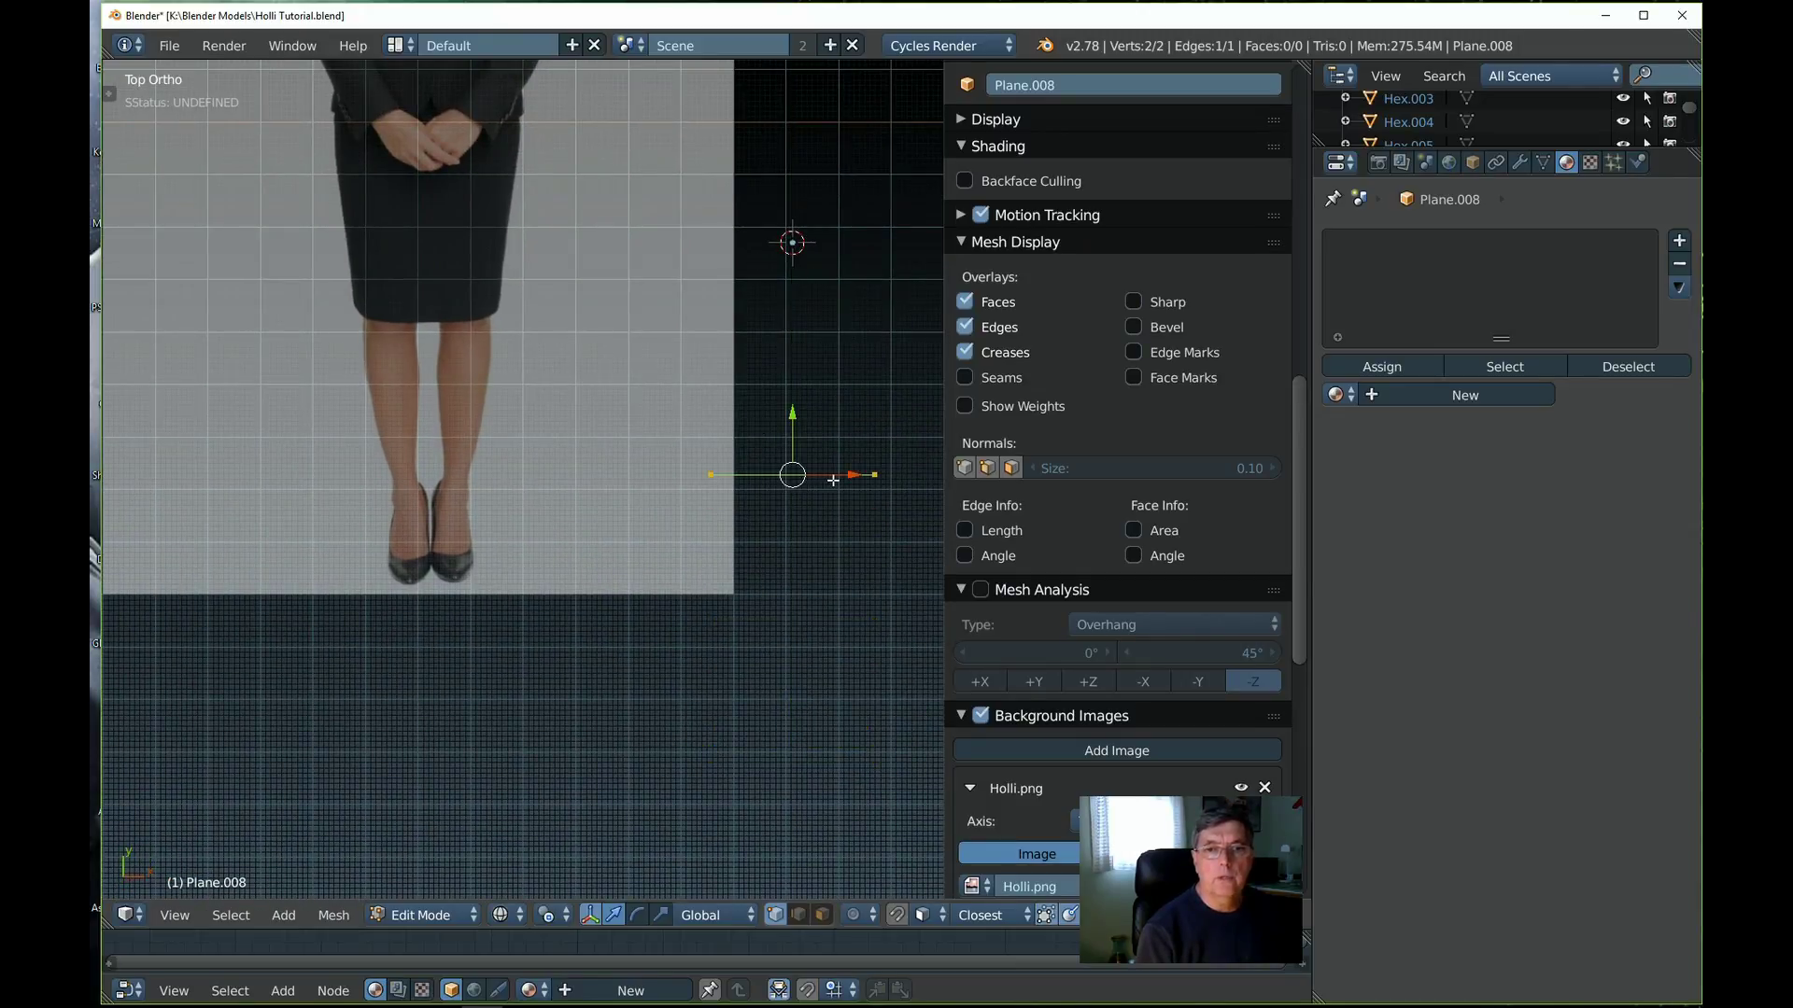
left_click_drag(849, 477, 532, 521)
left_click_drag(631, 580, 604, 582)
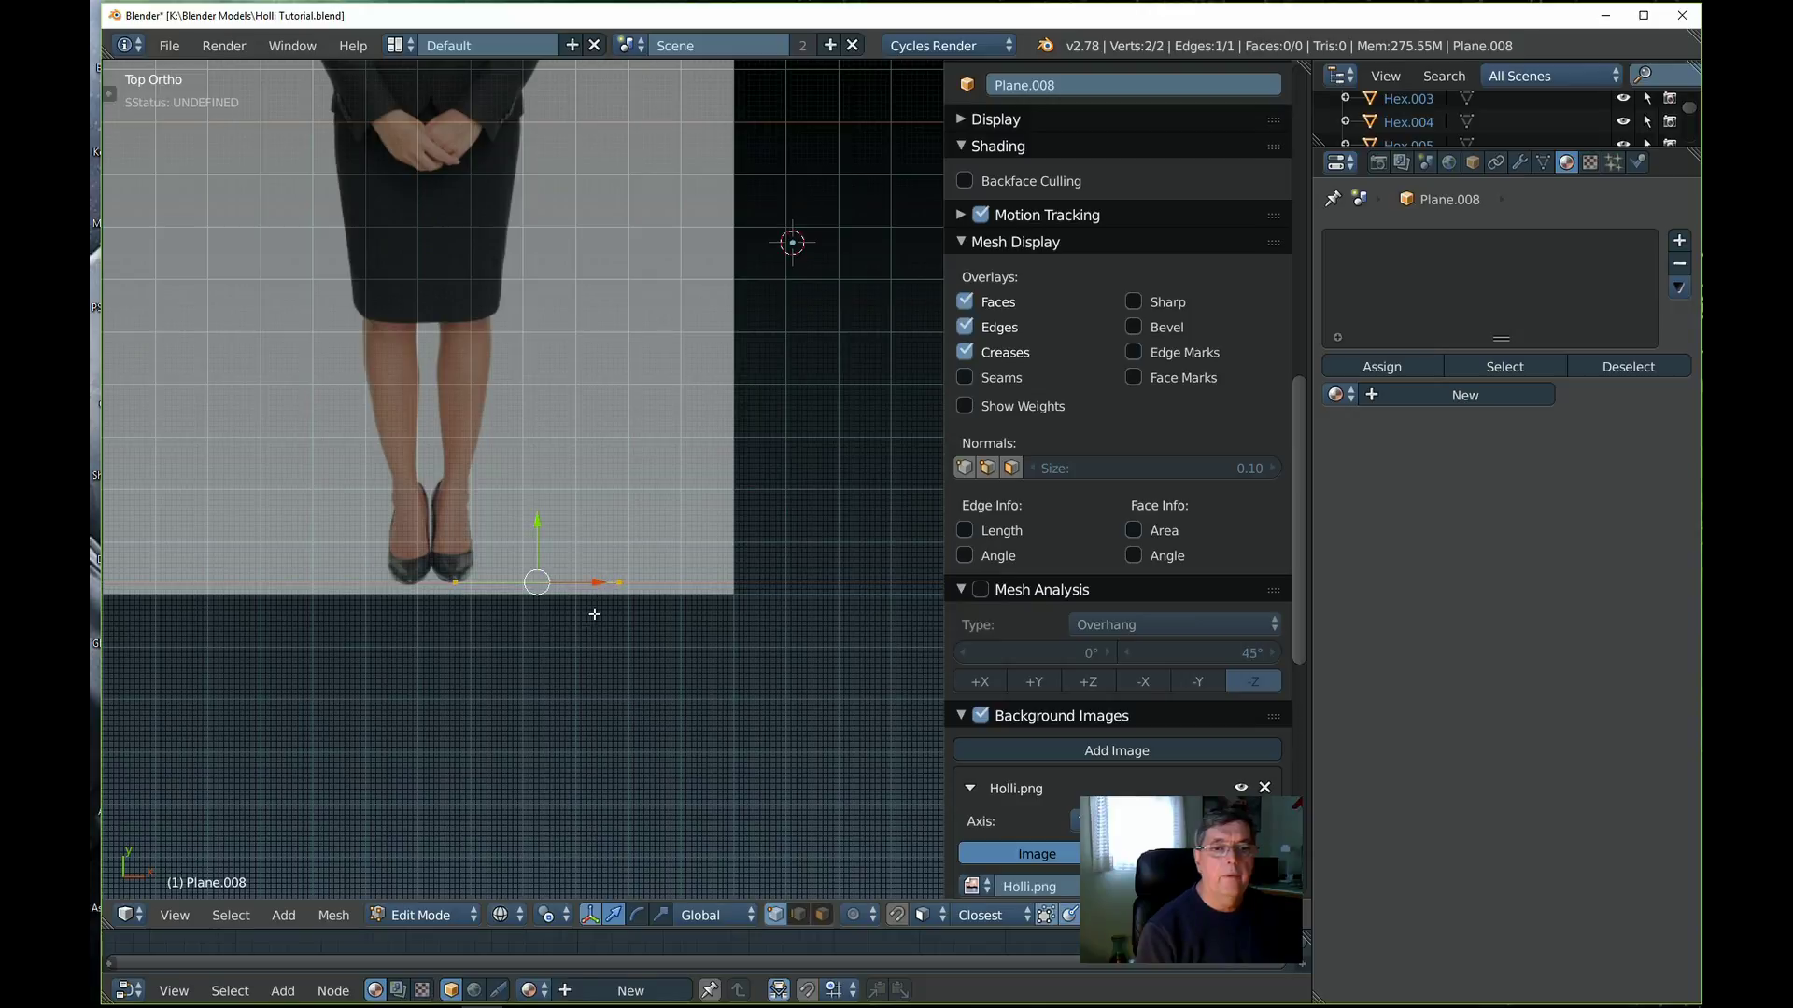
Select only the edge's outer vertex and move it onto the outline of the same shoe's toe
scroll(746, 672, "up", 4)
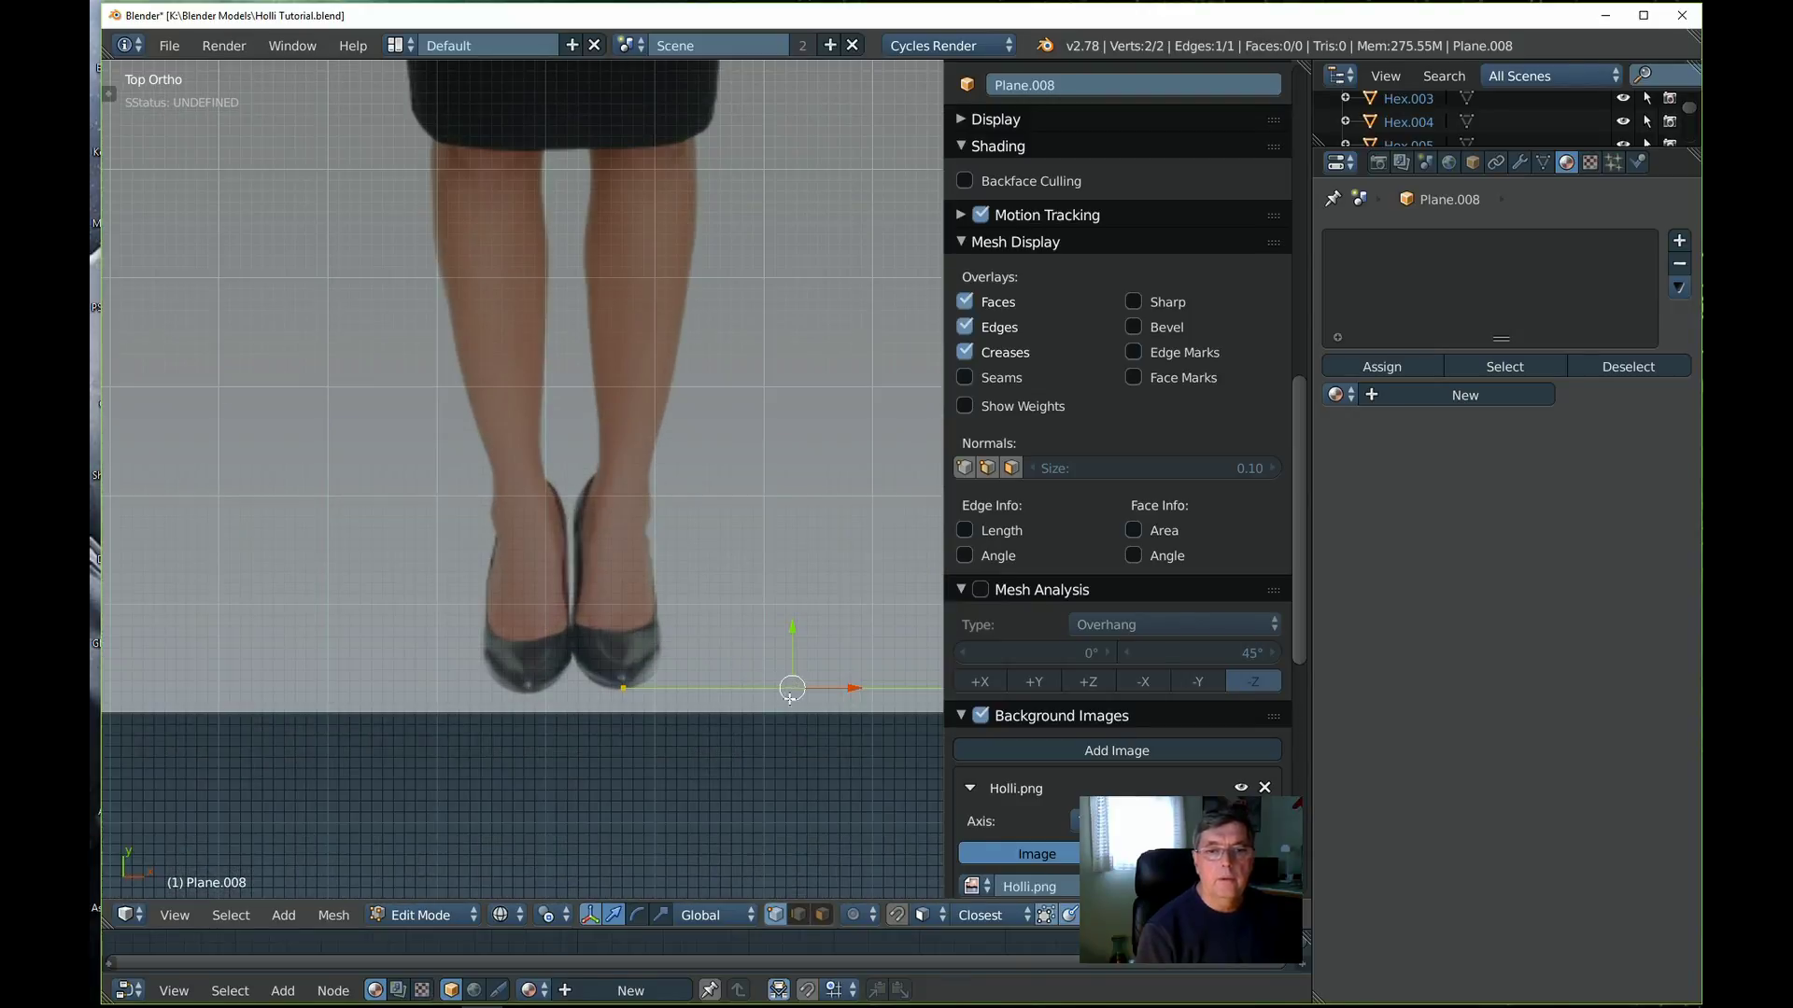
middle_click_drag(846, 705, 628, 647, "shift")
key("a")
right_click(747, 646)
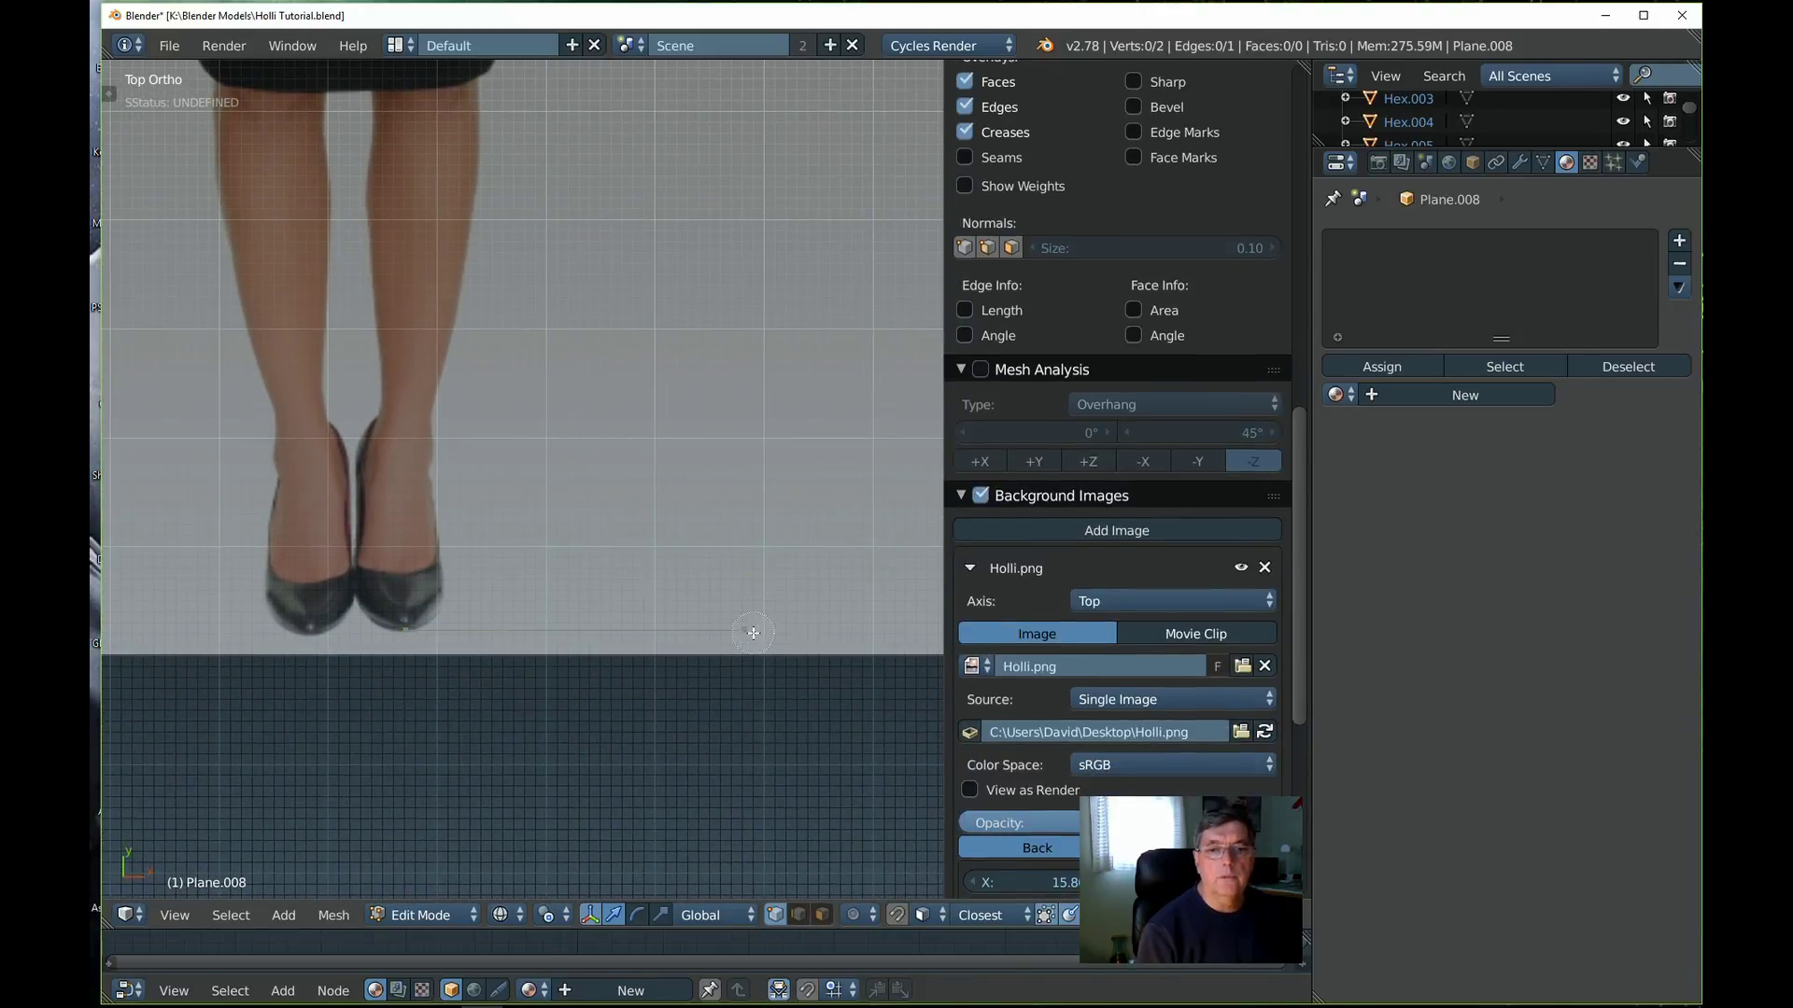
key("g")
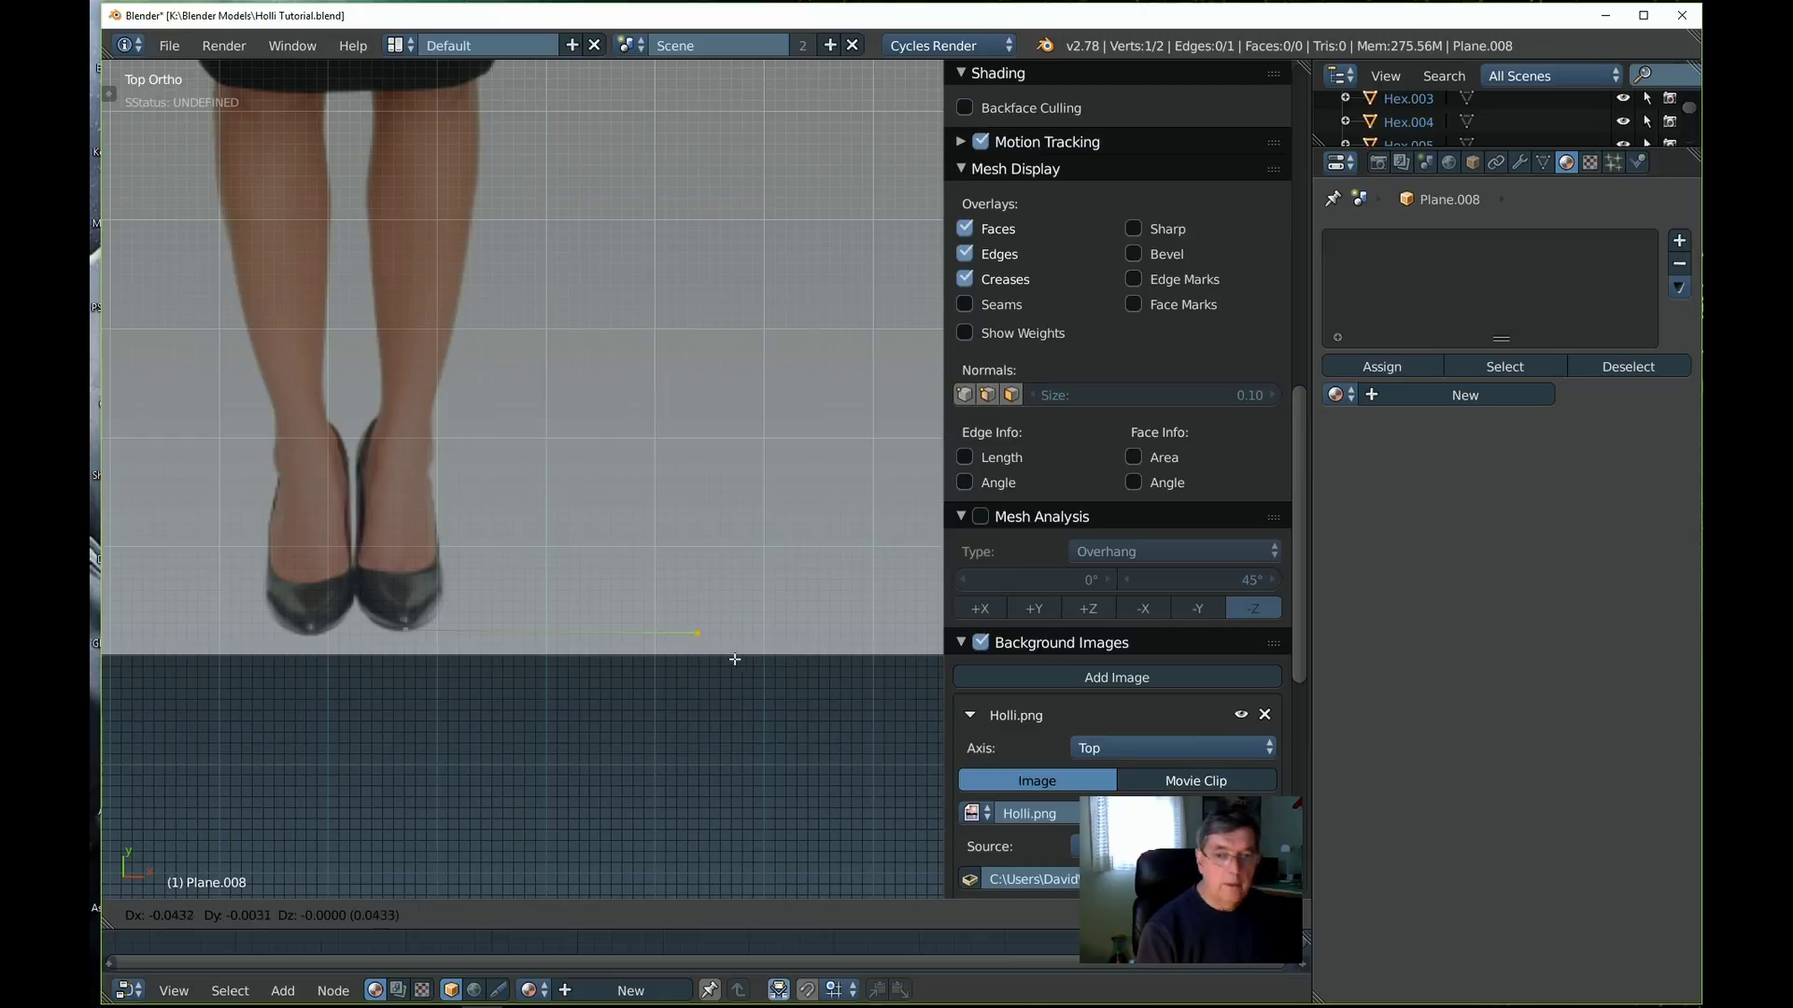
left_click(469, 644)
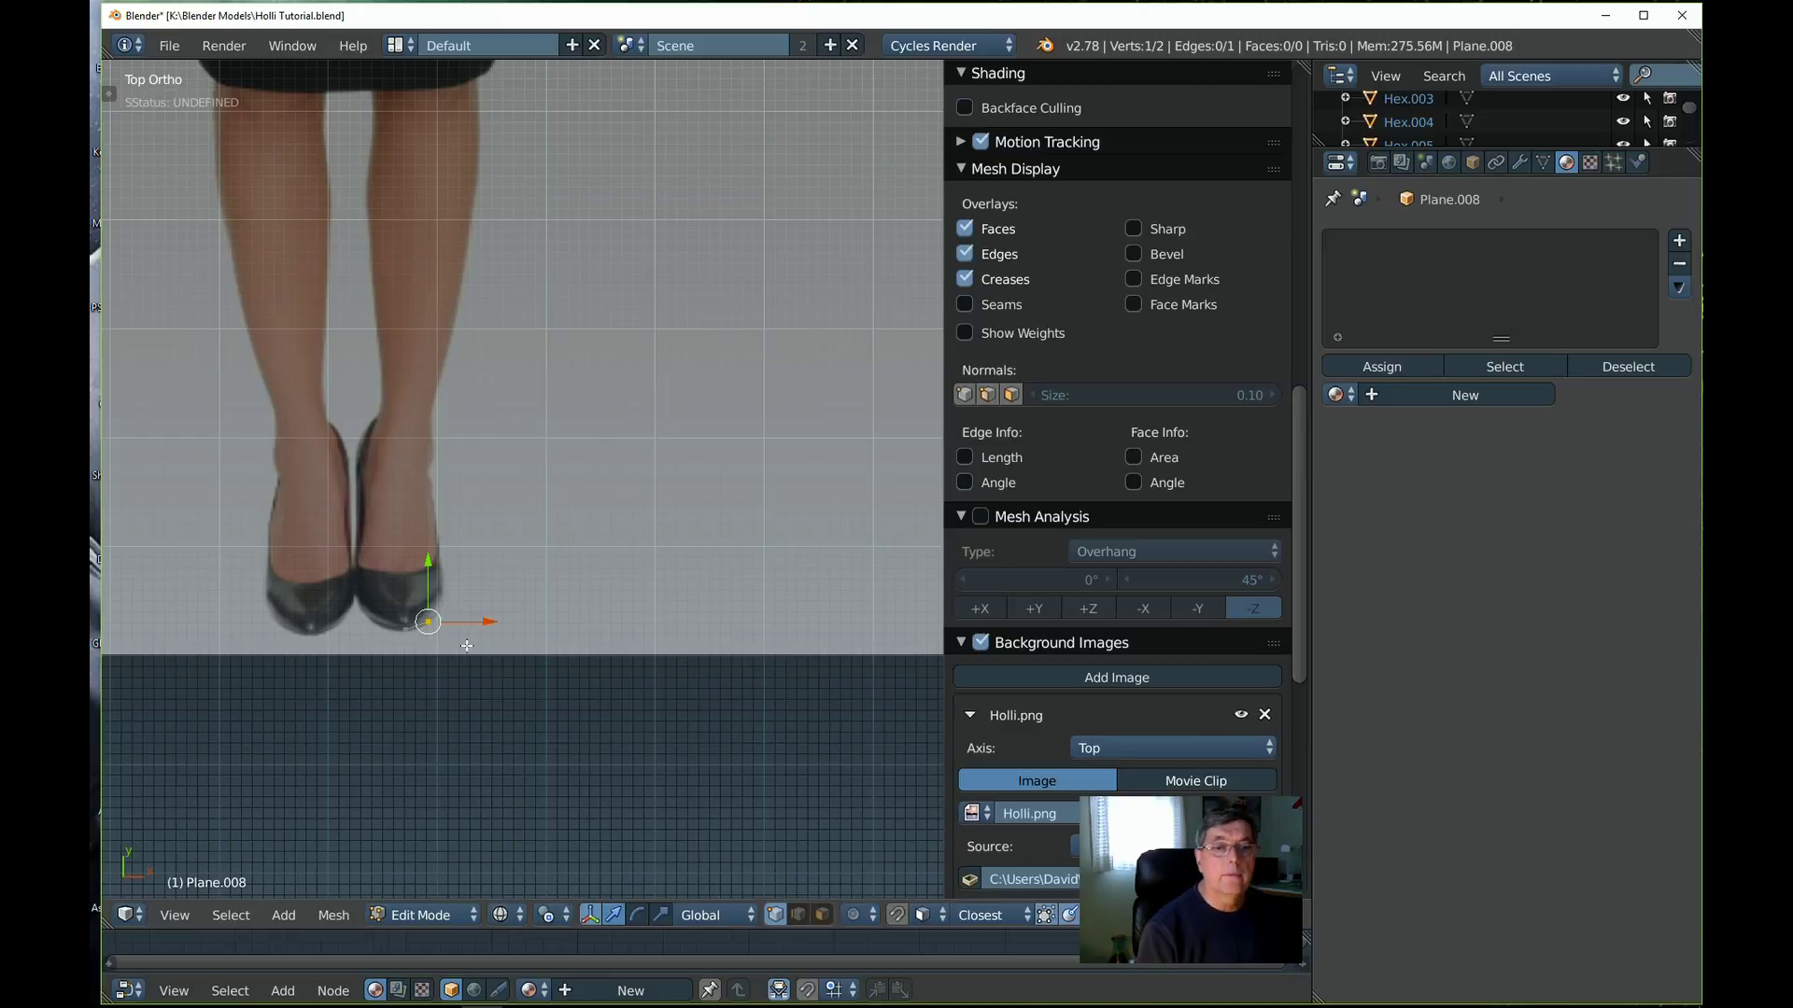
Hide the 3D view's properties region, maximize the view, and move the selected vertex inward along the shoe's sole outline
scroll(465, 652, "up", 3)
middle_click_drag(463, 651, 708, 541, "shift")
scroll(694, 526, "up", 2)
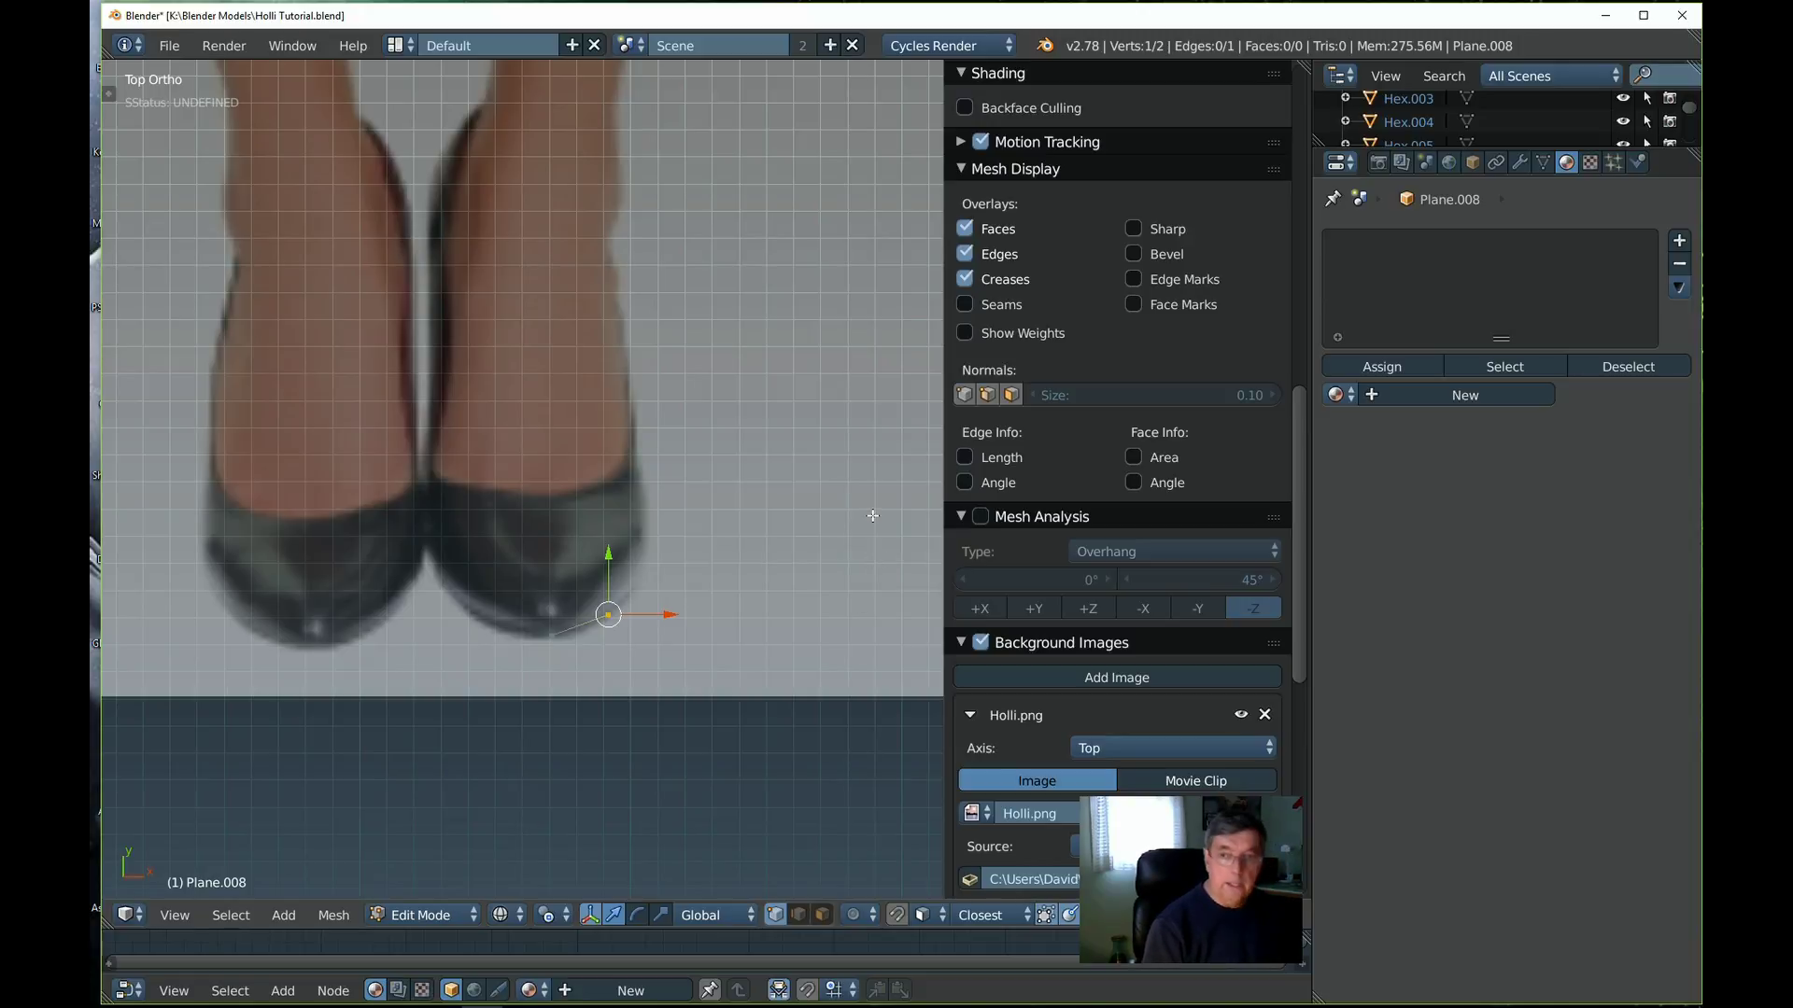
key("n")
scroll(897, 563, "up", 2)
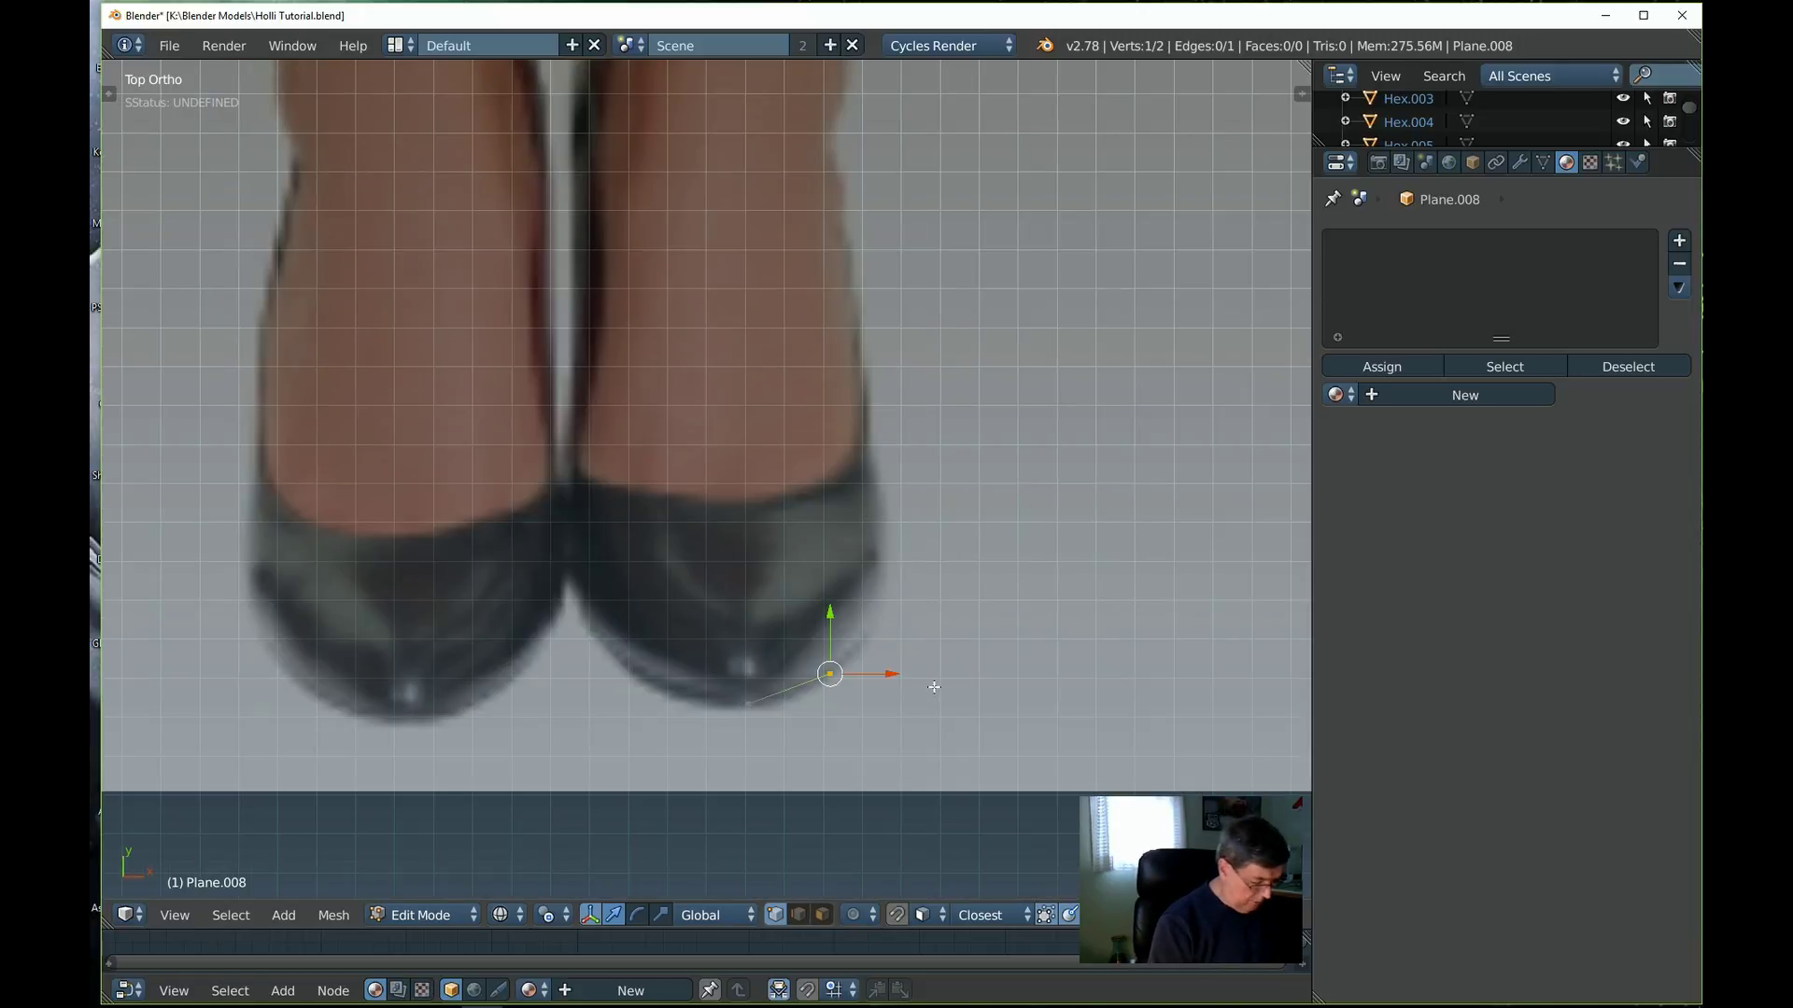
key("ctrl+Up")
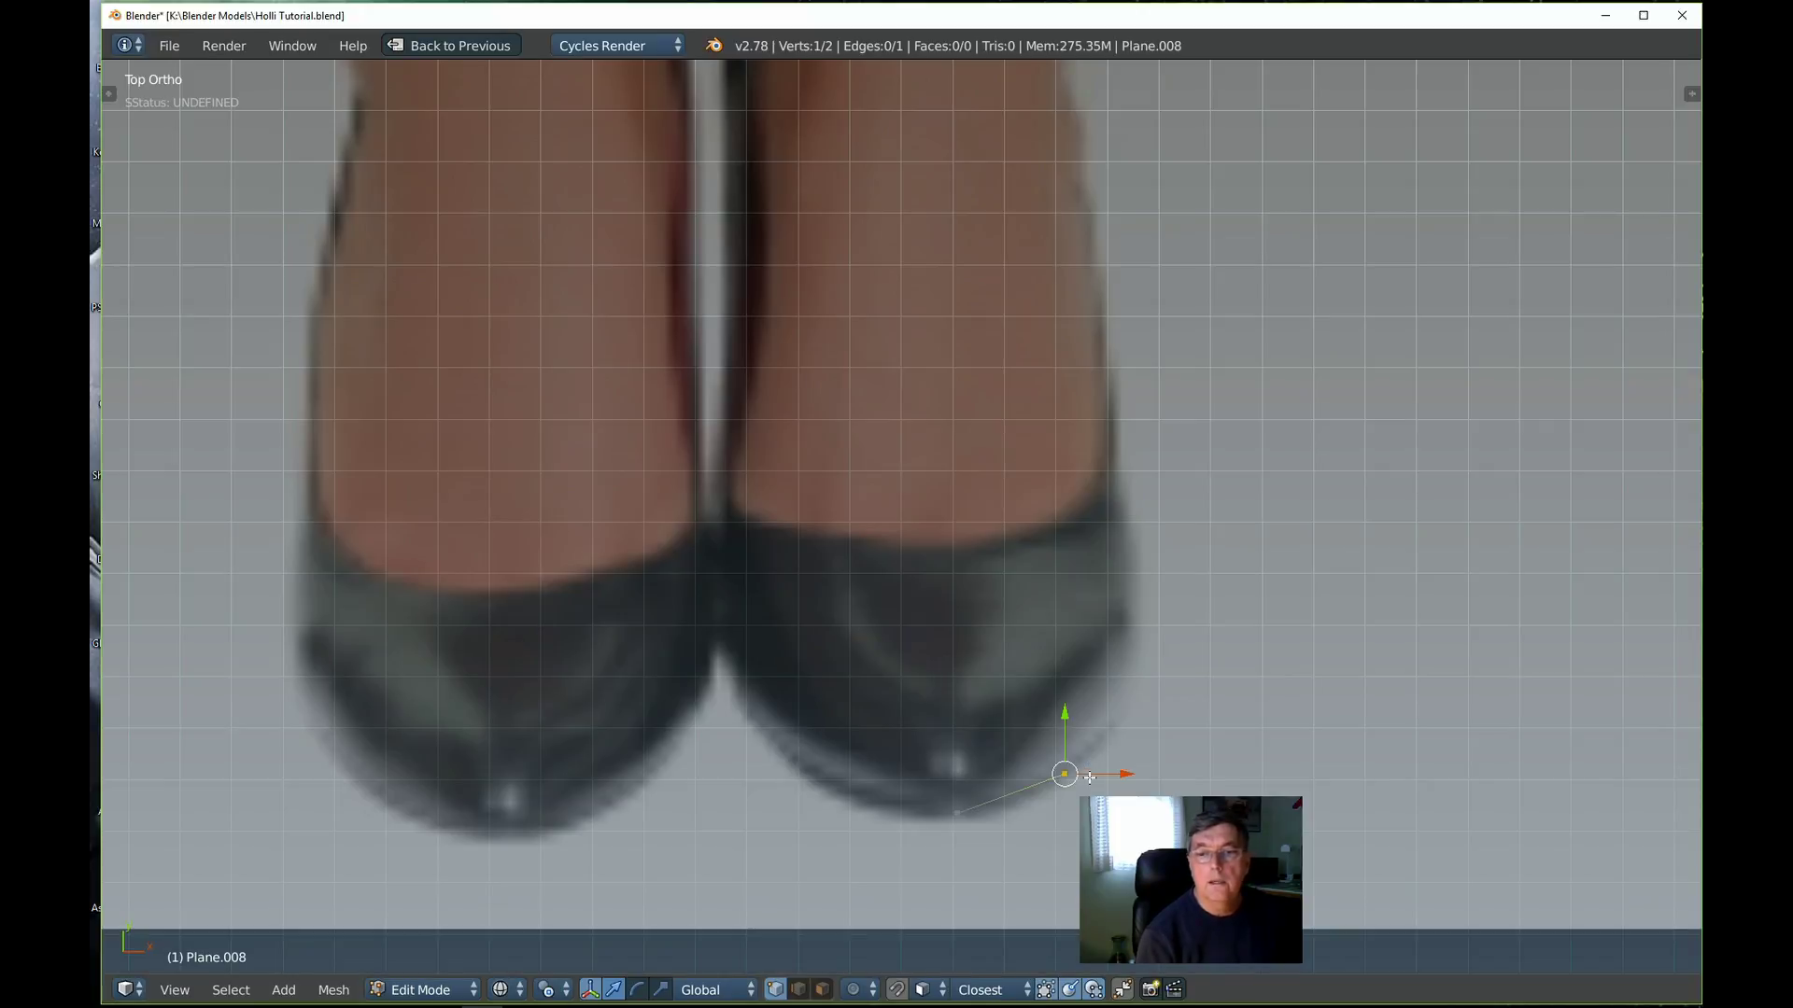
key("g")
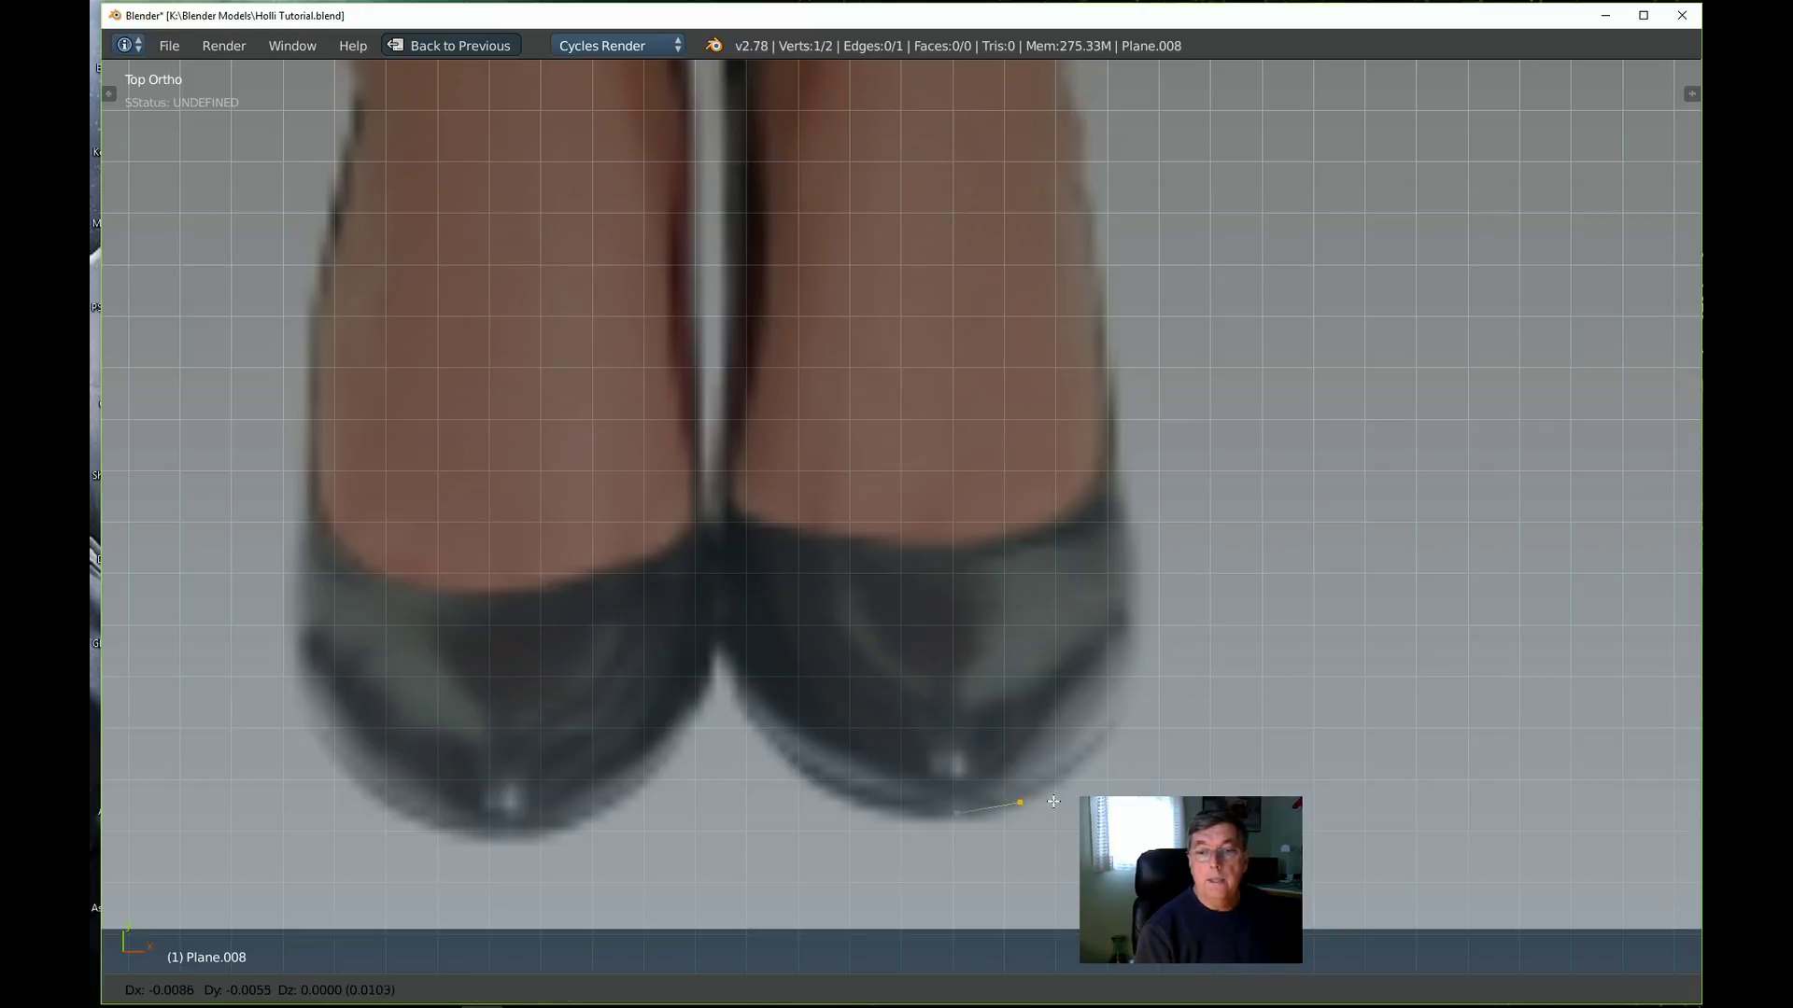
left_click(1051, 802)
Extrude five vertices in sequence around the shoe's toe and up its outer side to the shoe's upper rim
key("e")
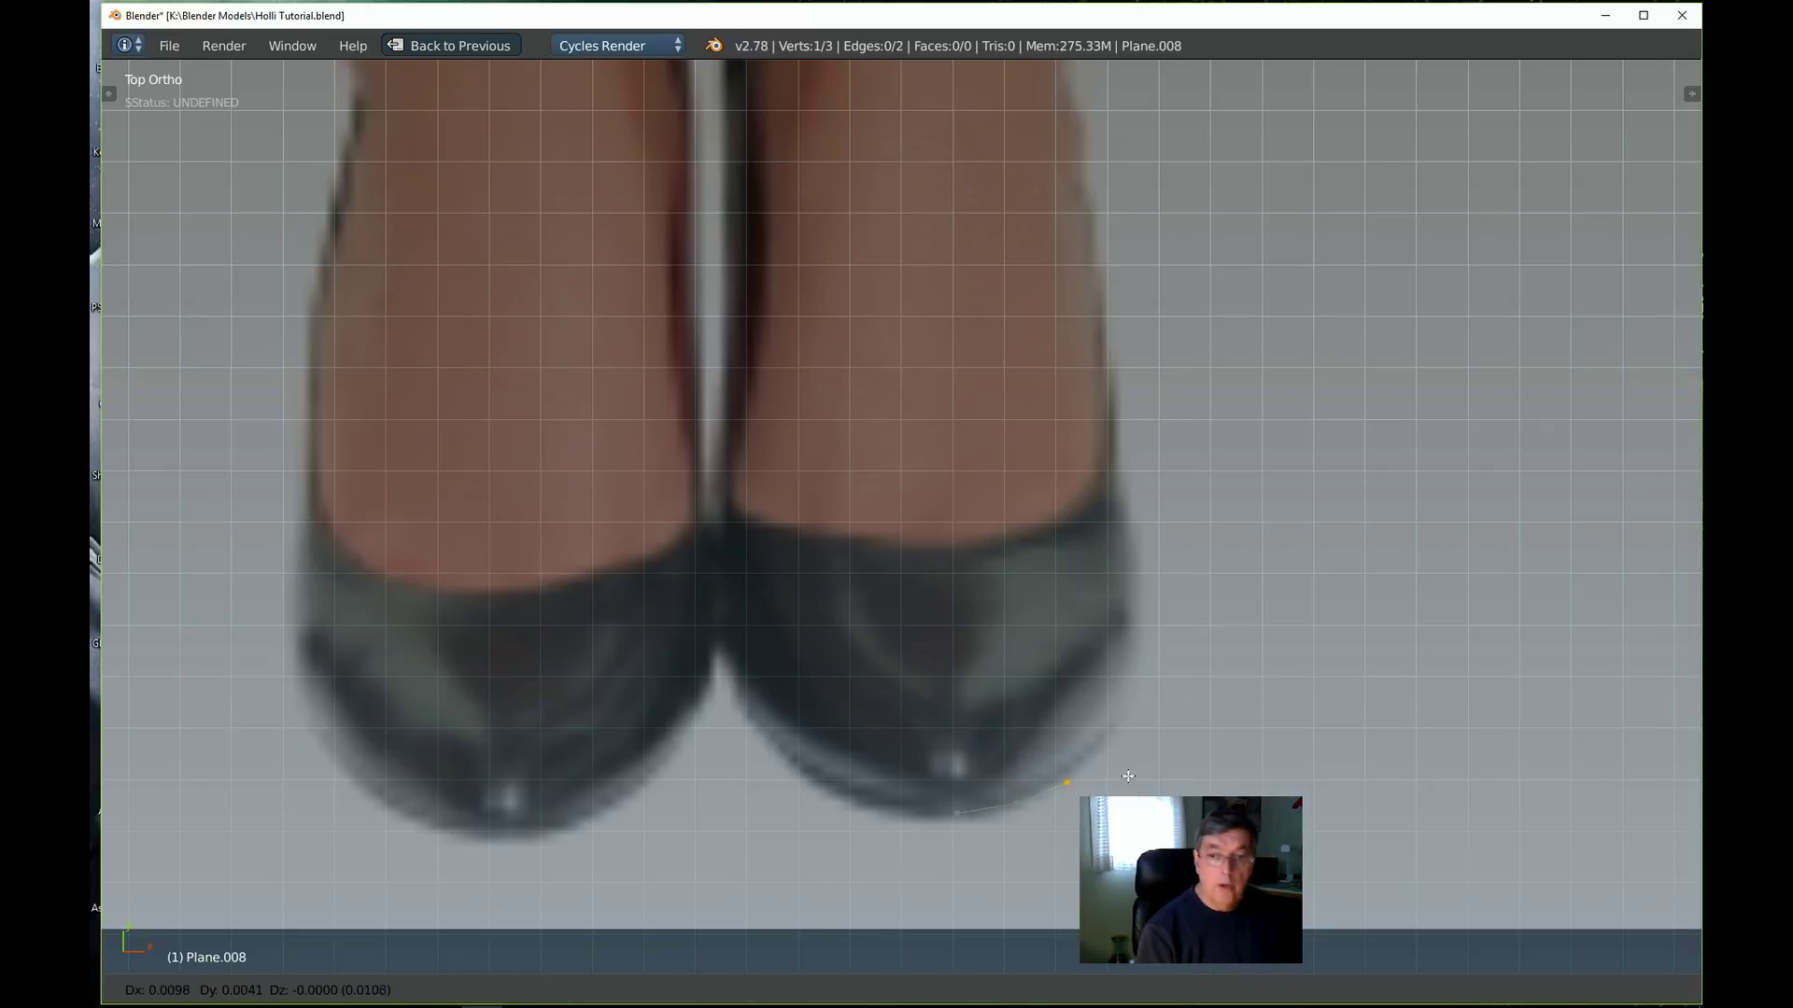
left_click(1135, 758)
key("e")
left_click(1173, 719)
key("e")
left_click(1193, 616)
key("e")
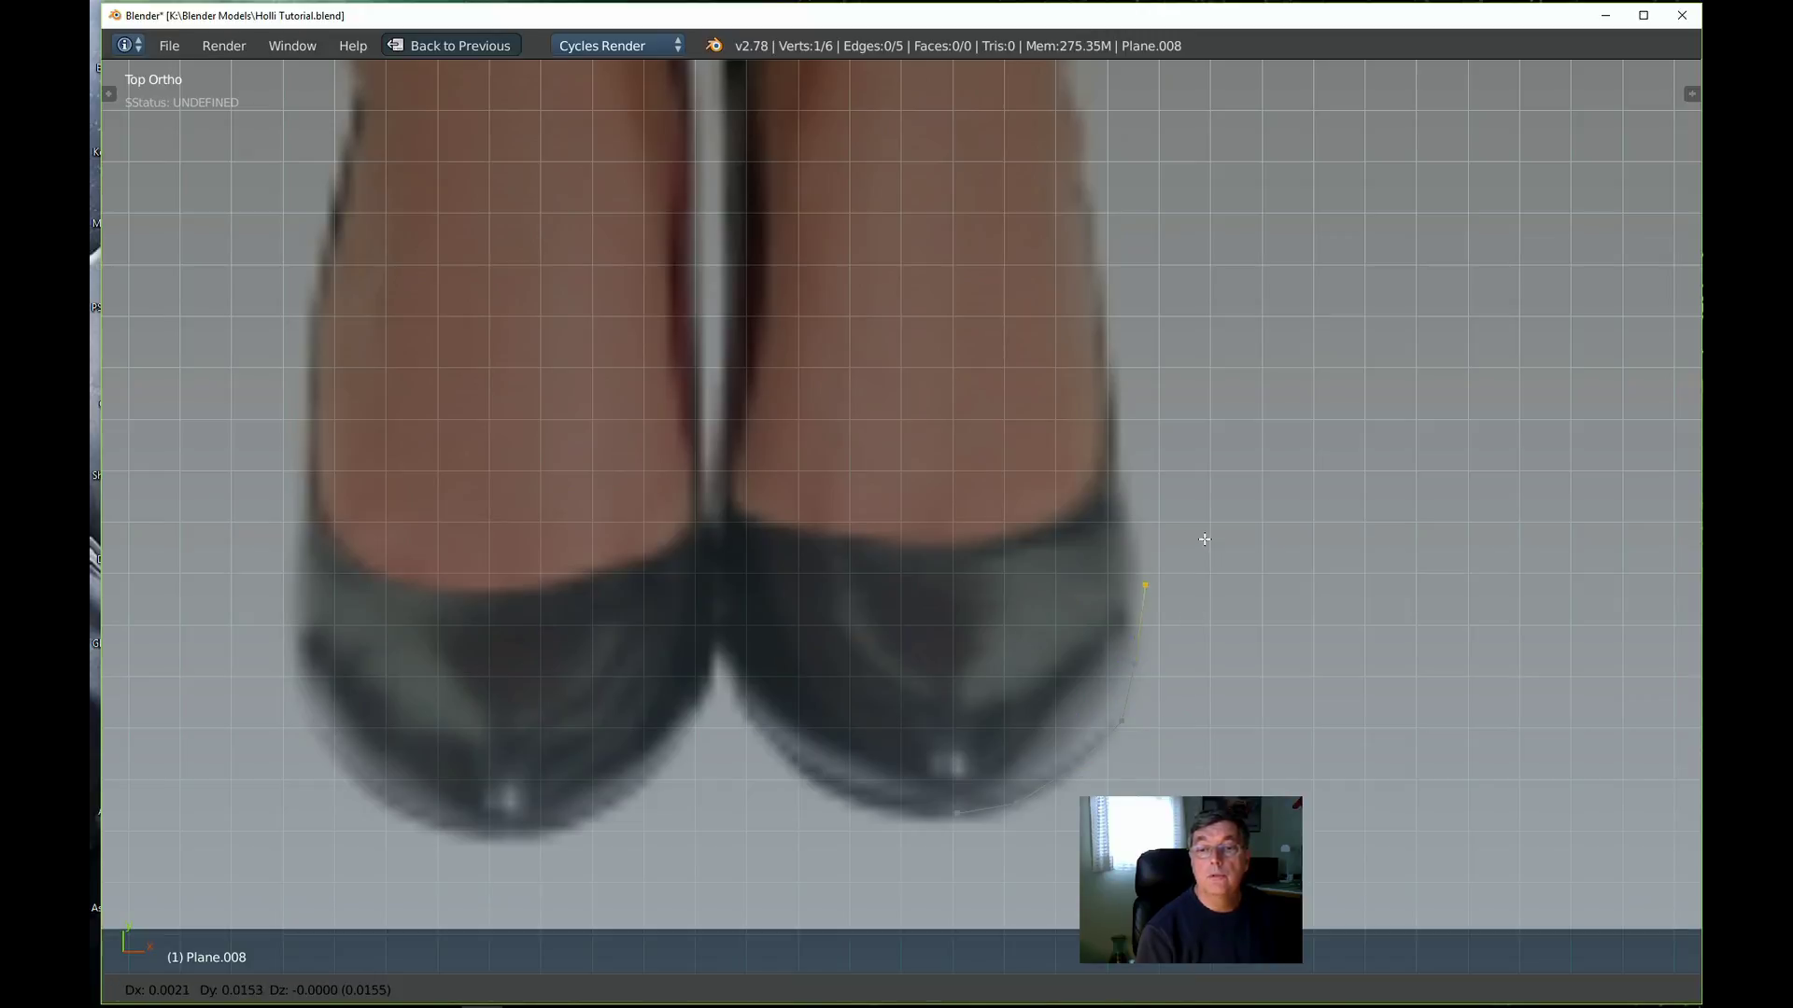
left_click(1205, 538)
key("e")
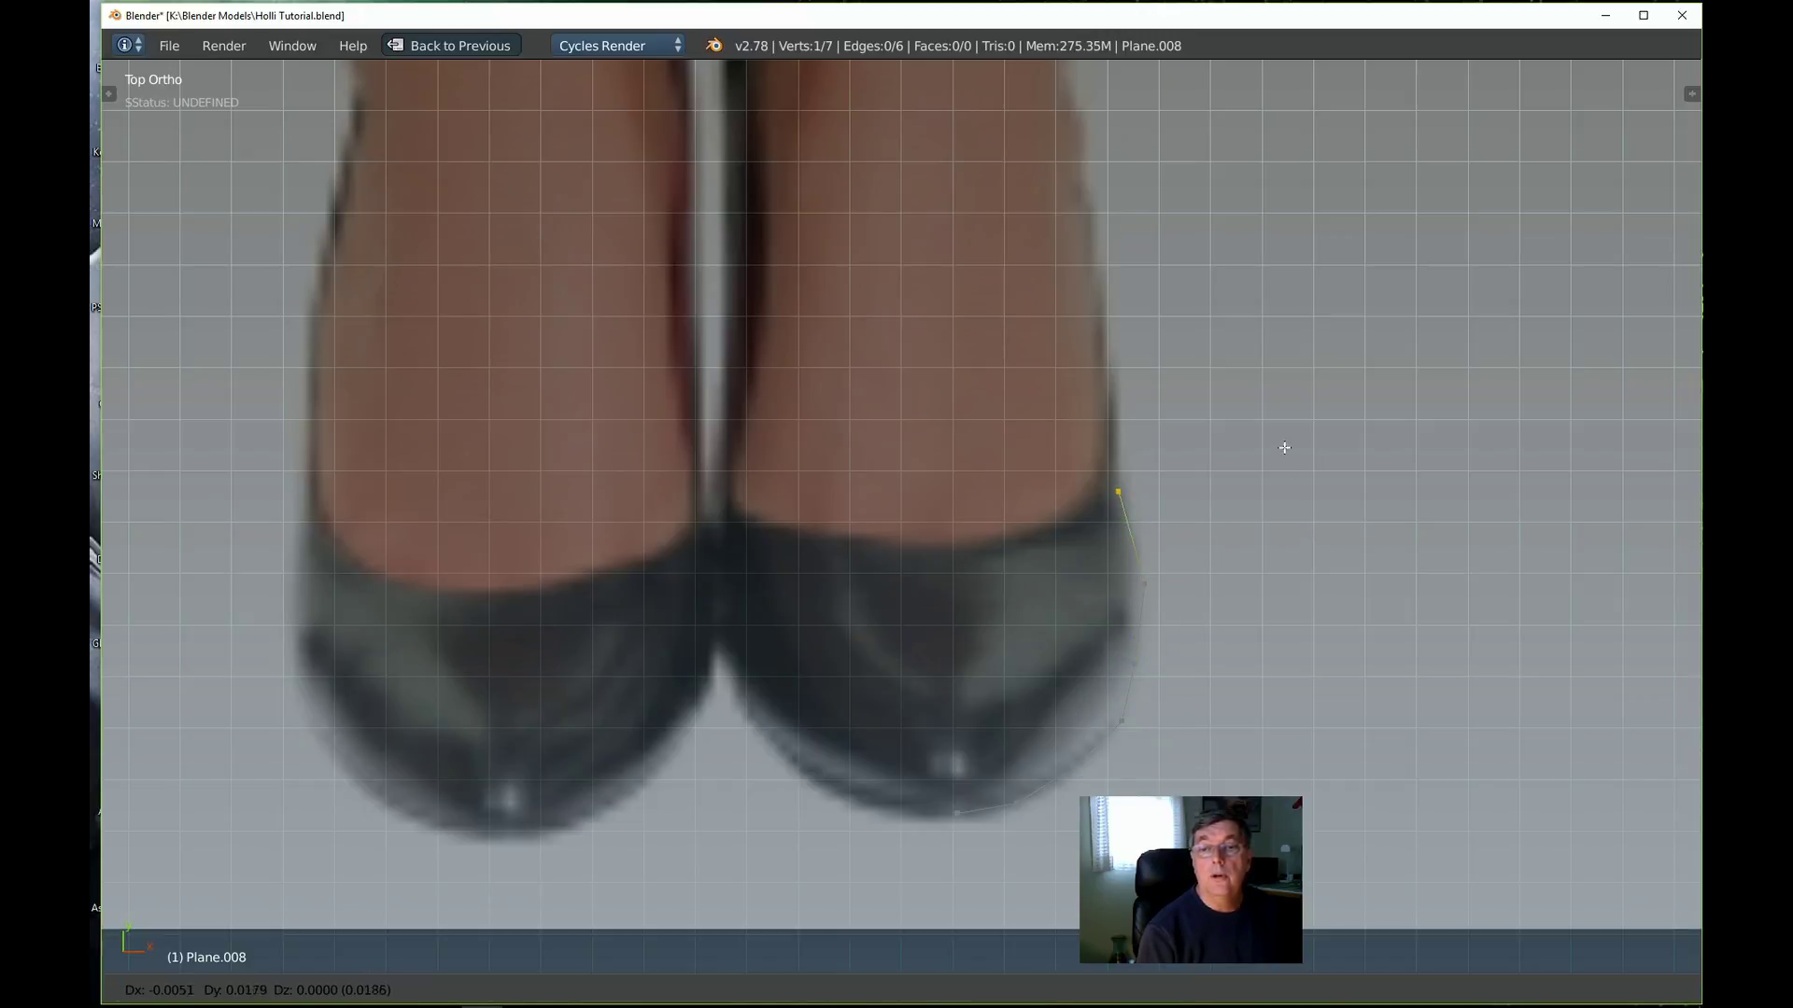
left_click(1288, 450)
Continue the outline with three more extruded vertices up the outer edge of the foot above the shoe
key("e")
left_click(1285, 378)
key("e")
left_click(1285, 251)
key("e")
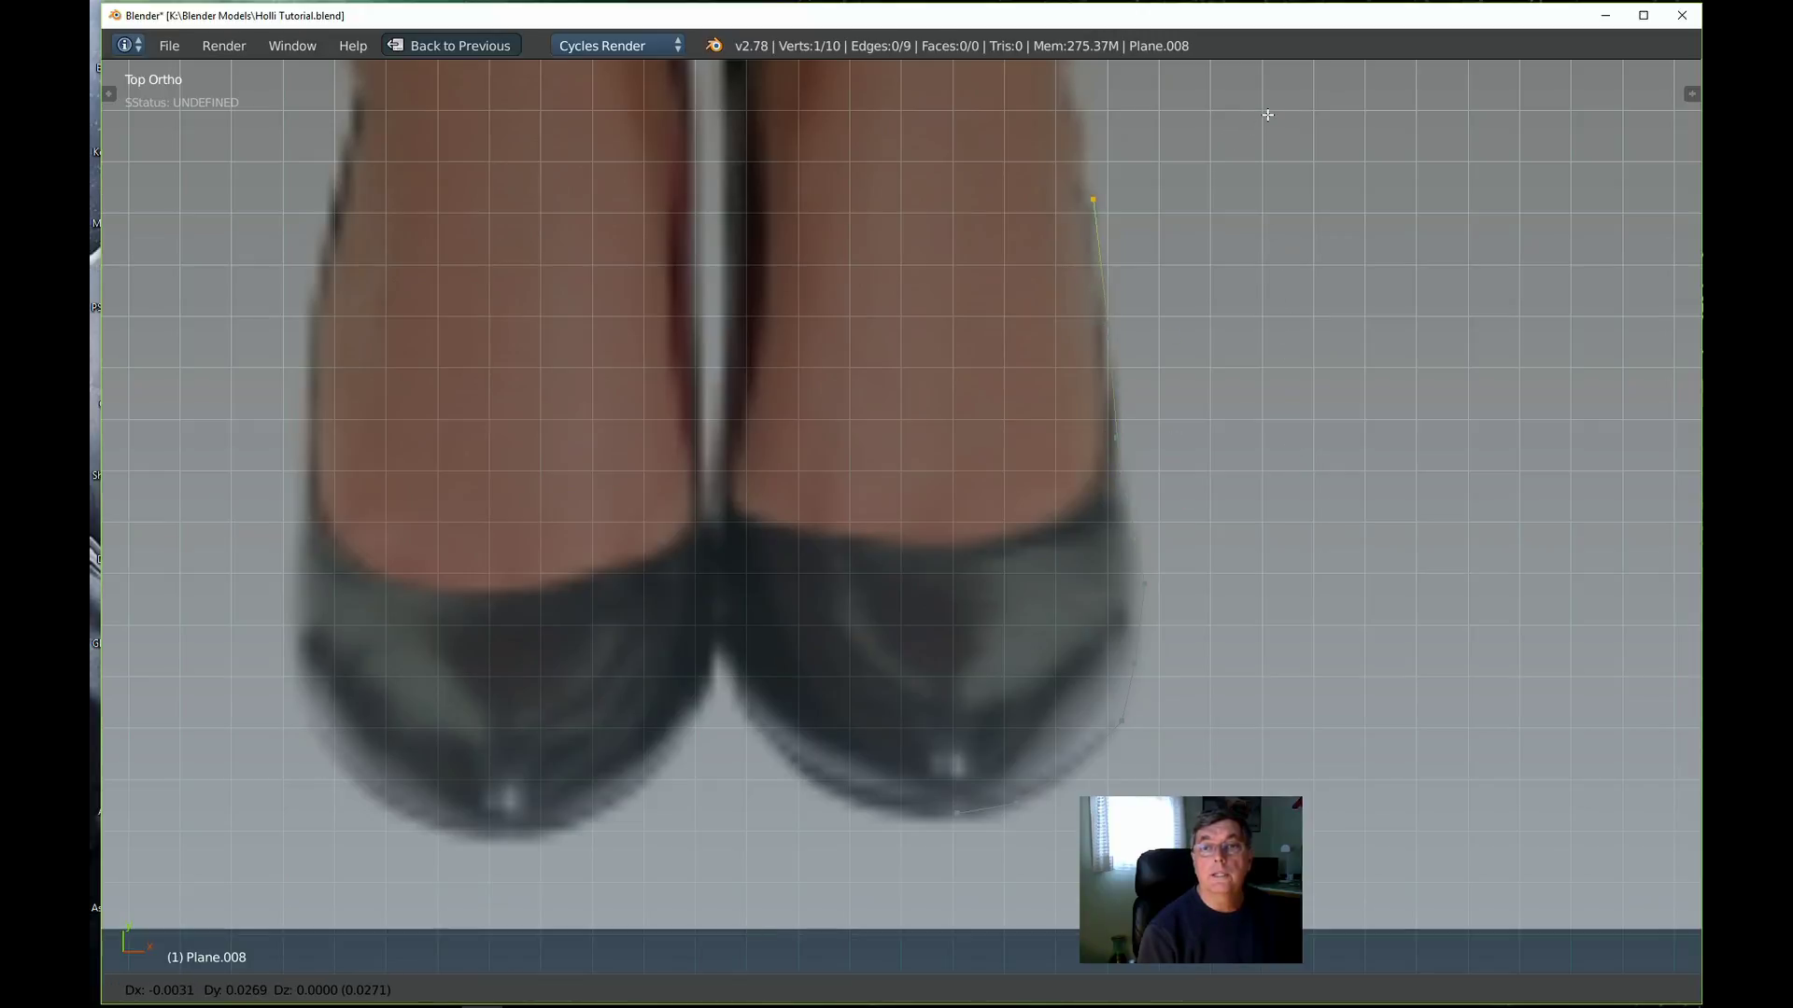
left_click(1264, 114)
Extrude five further vertices along the outer contour of the ankle, following its inward notch and the bulge above it
scroll(1275, 293, "down", 2)
middle_click_drag(1245, 256, 1168, 665, "shift")
scroll(1077, 632, "up", 1)
key("e")
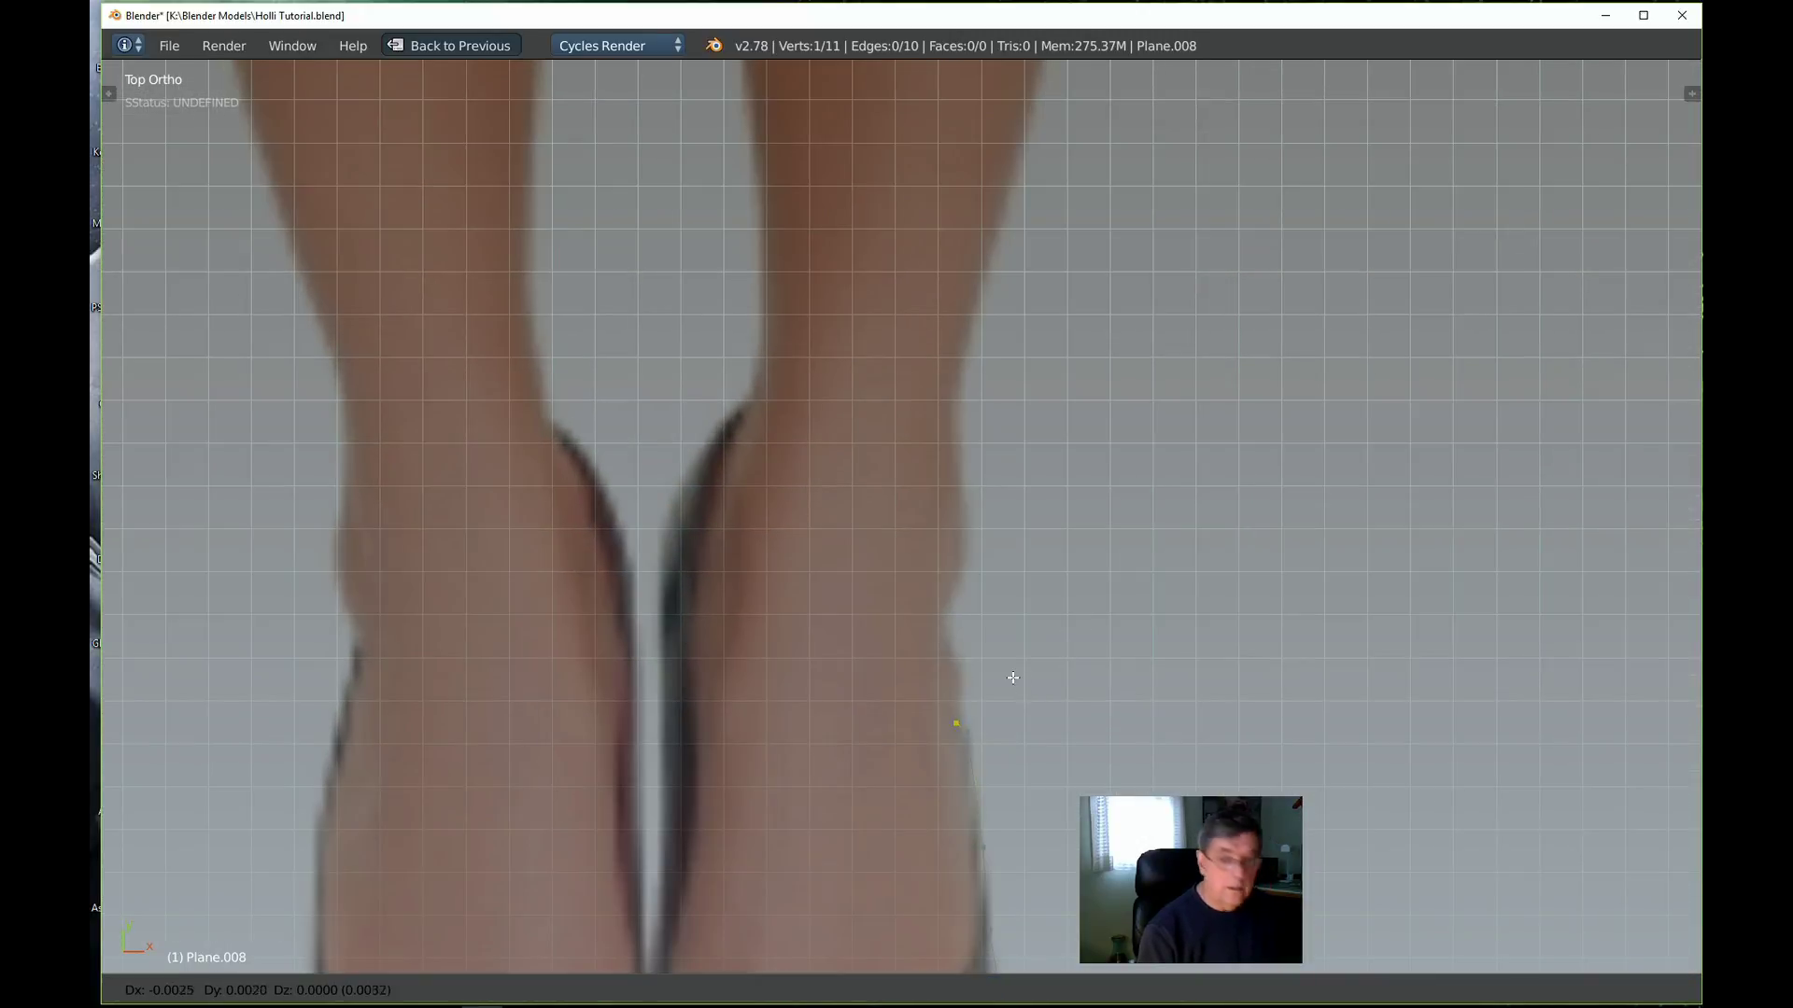
left_click(1008, 598)
key("e")
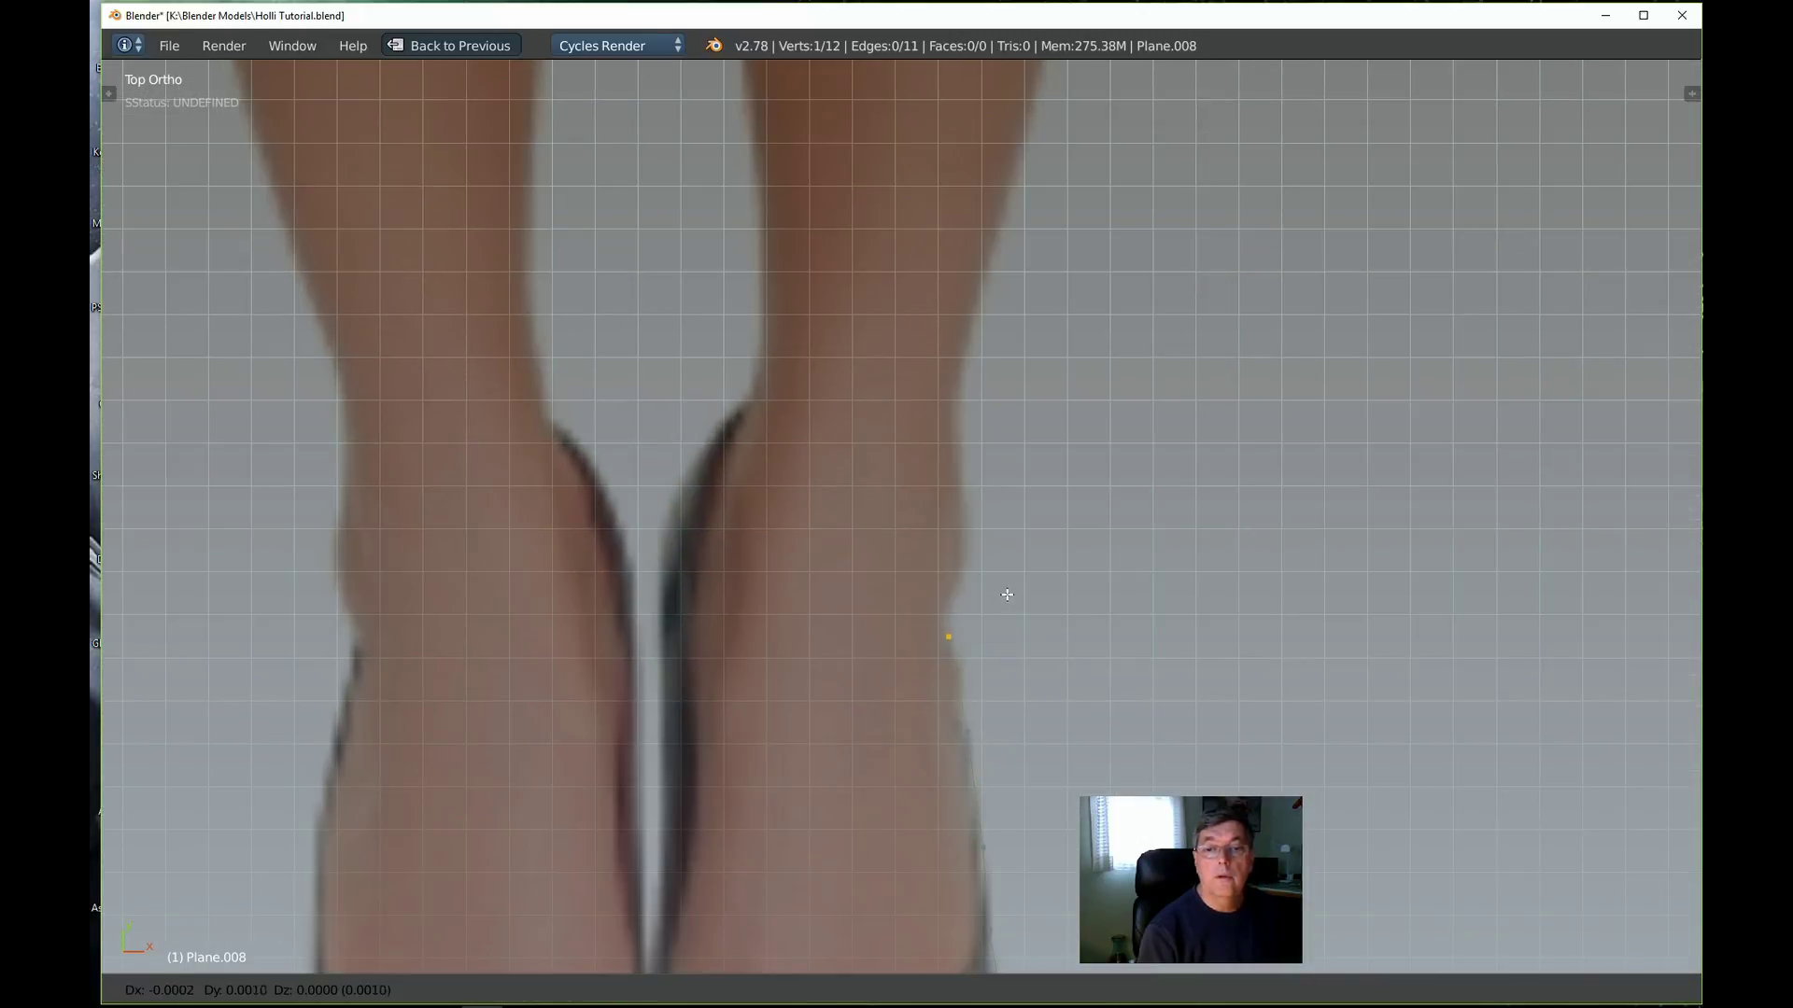
left_click(1009, 571)
key("e")
left_click(1022, 544)
key("e")
left_click(1032, 491)
key("e")
left_click(1023, 421)
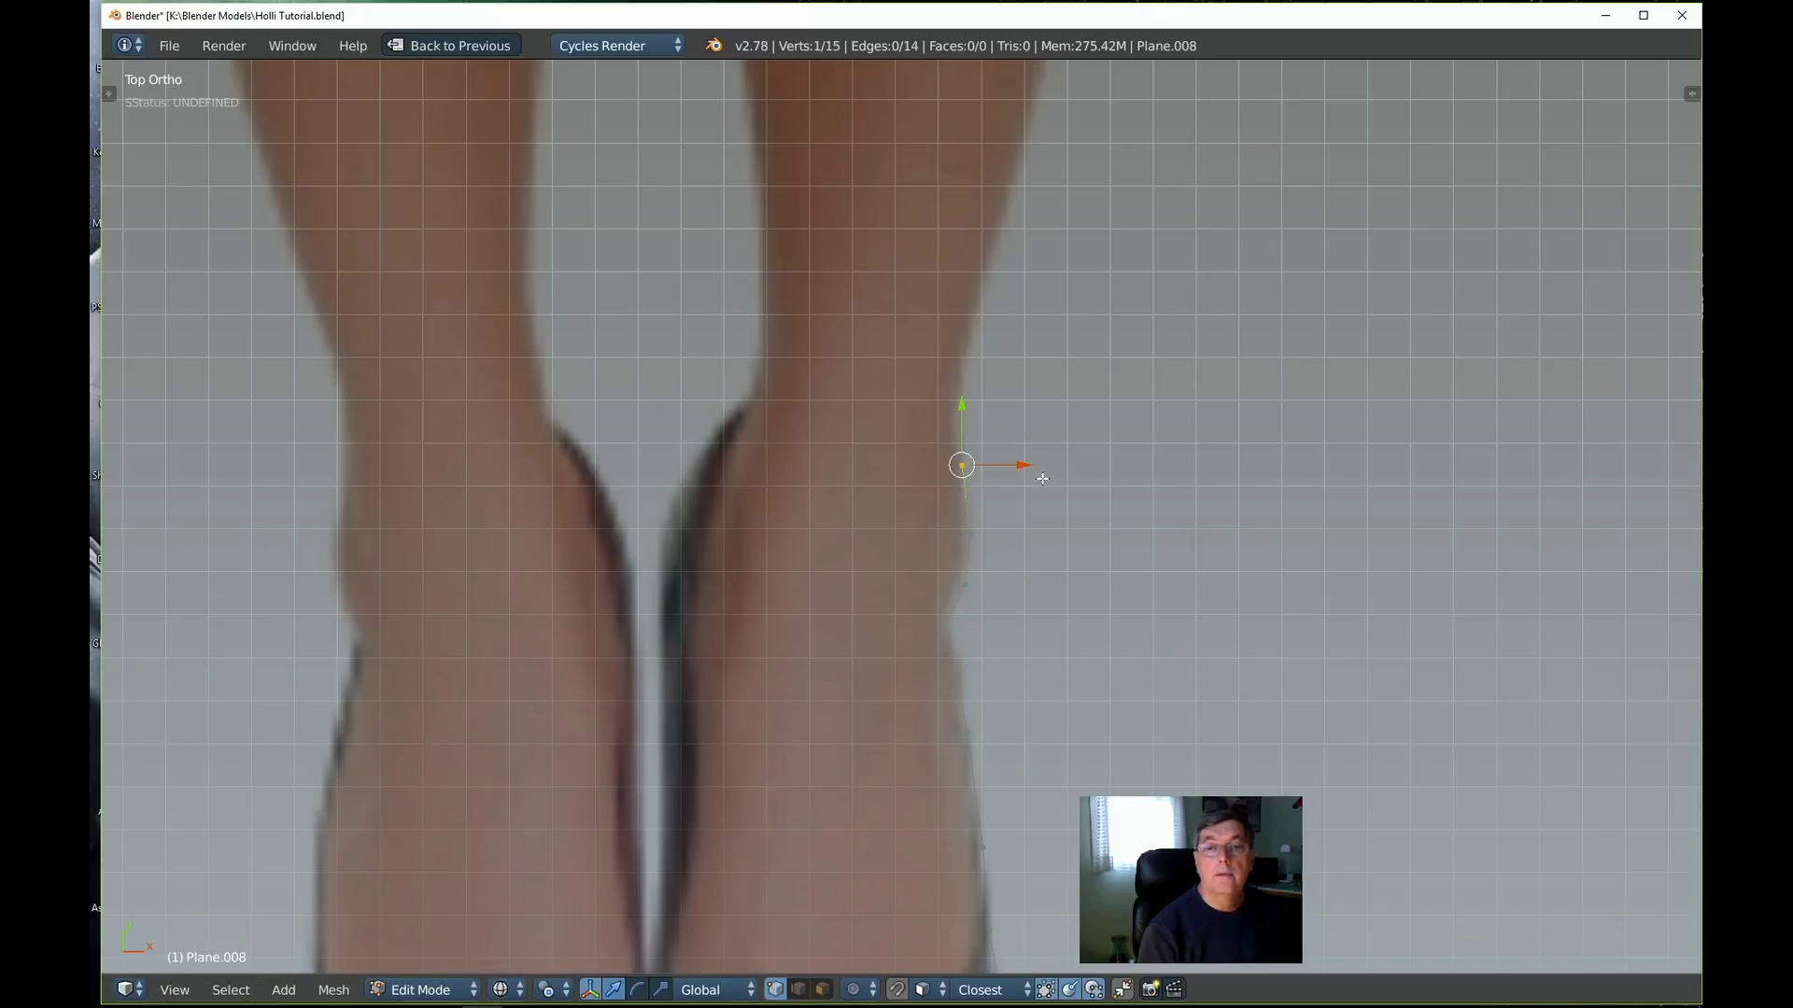
scroll(1043, 474, "down", 10)
scroll(923, 612, "up", 6)
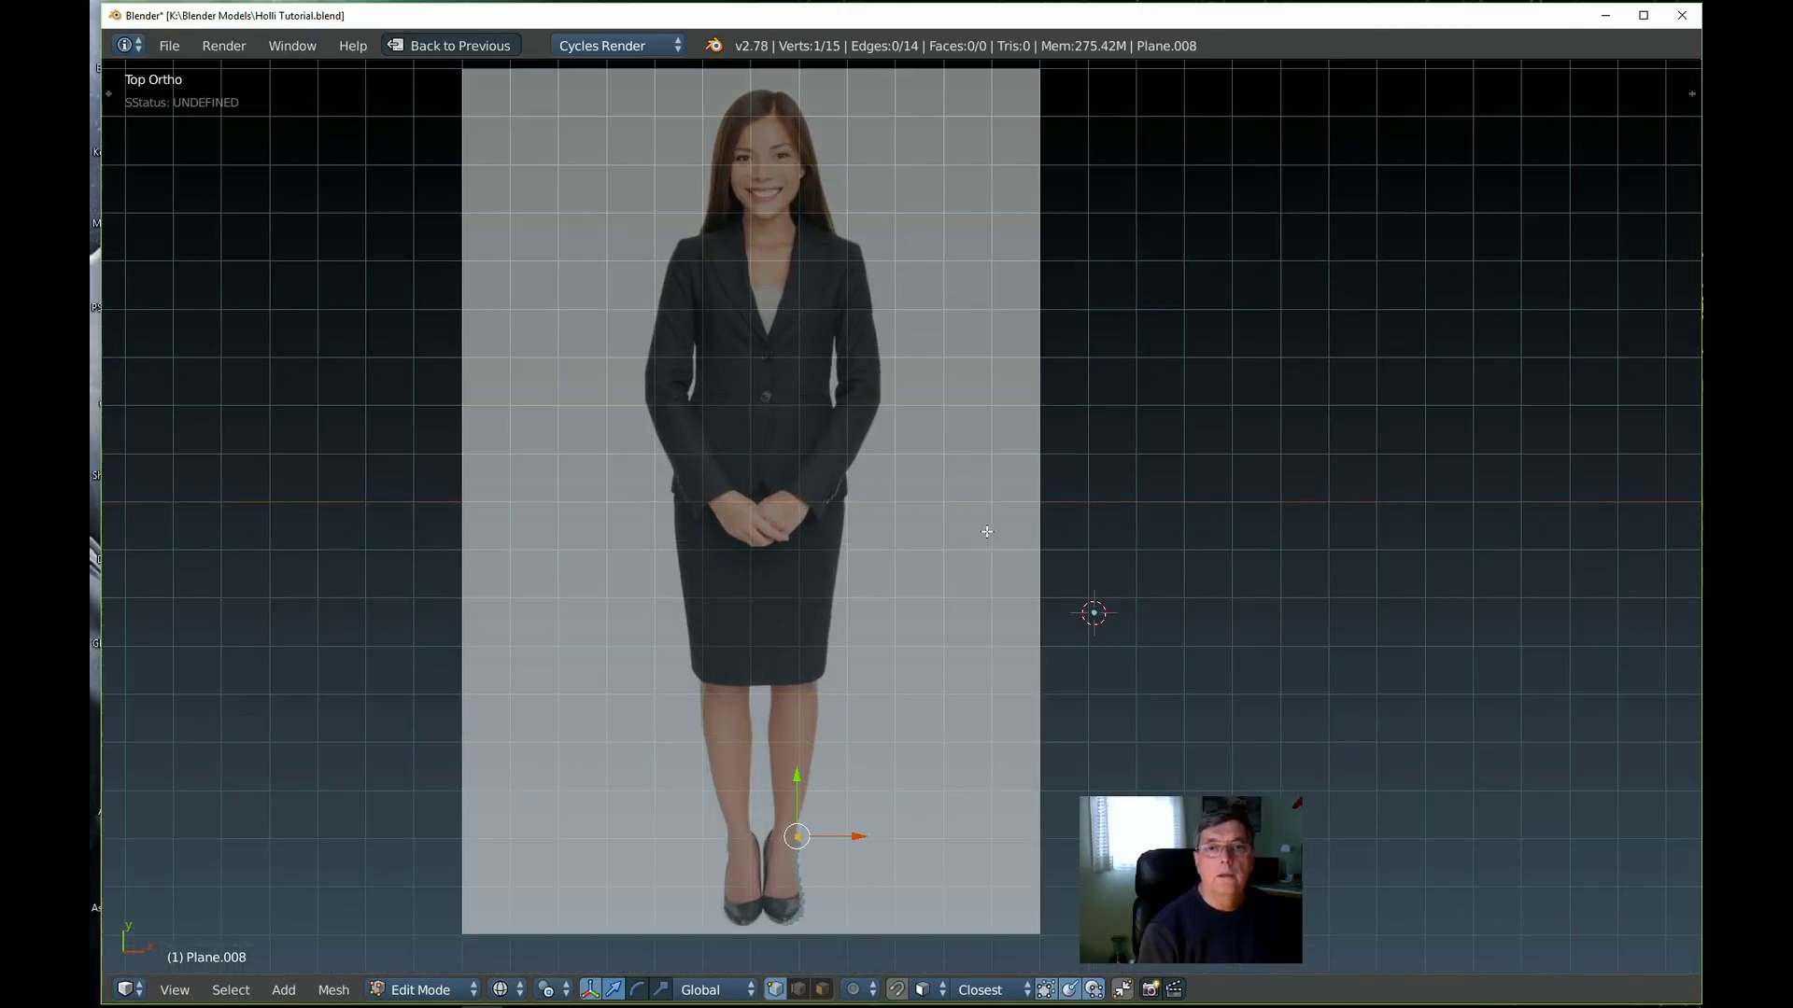
scroll(953, 562, "down", 1)
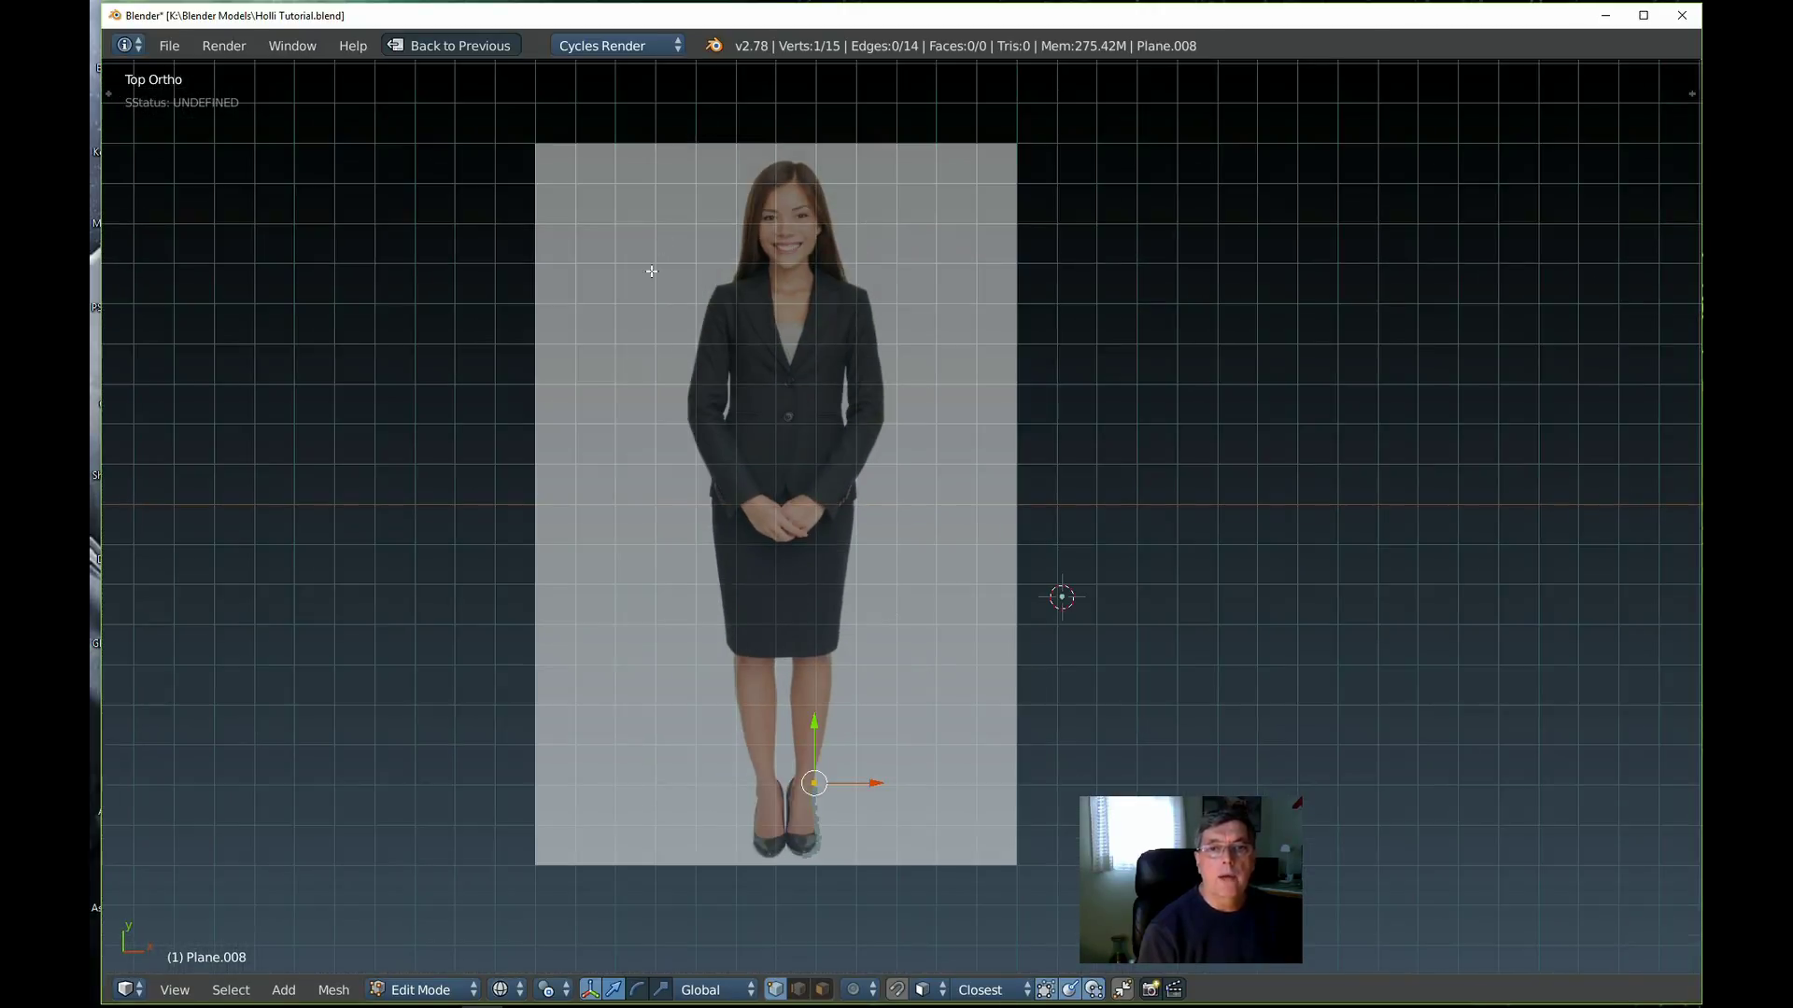